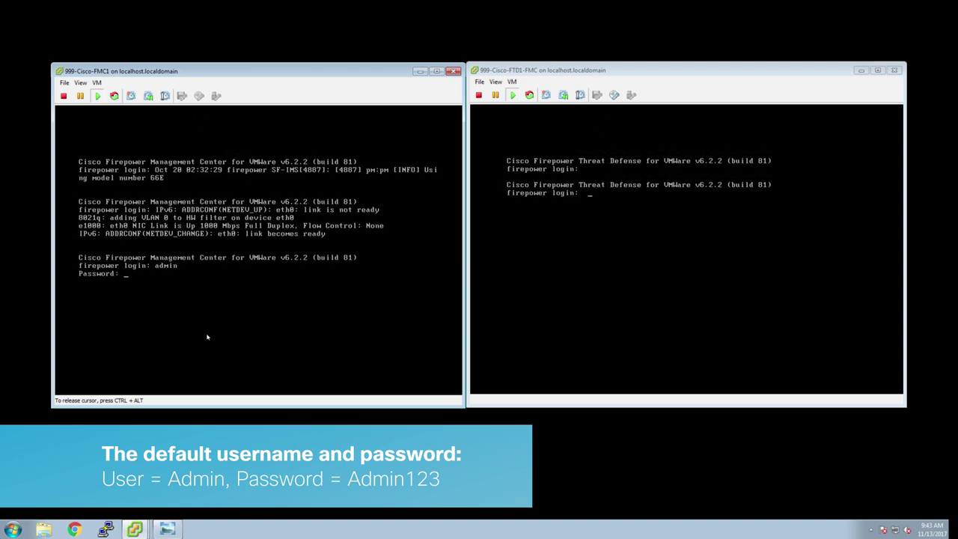
Step: Log in to the FMC console with the admin password and launch sudo configure-network
{"action": "key", "text": "Return"}
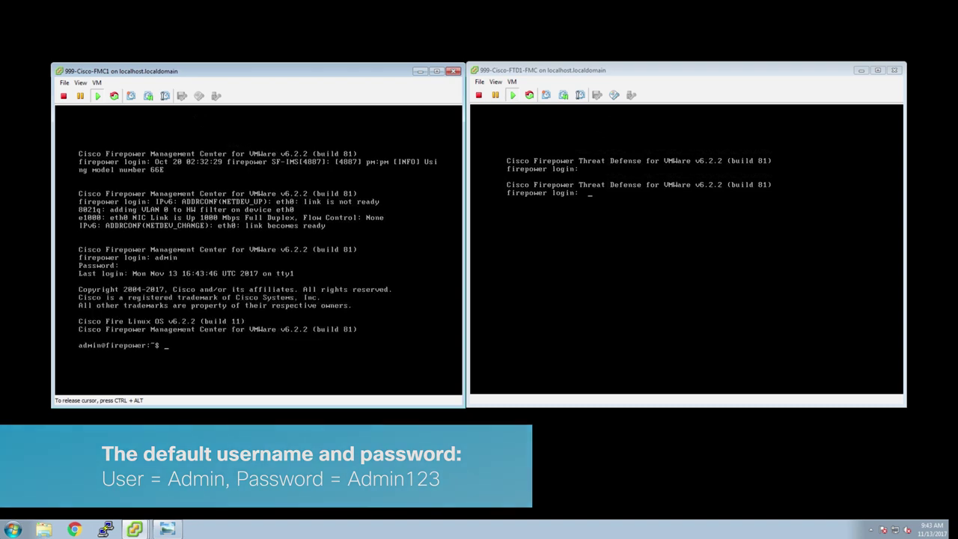
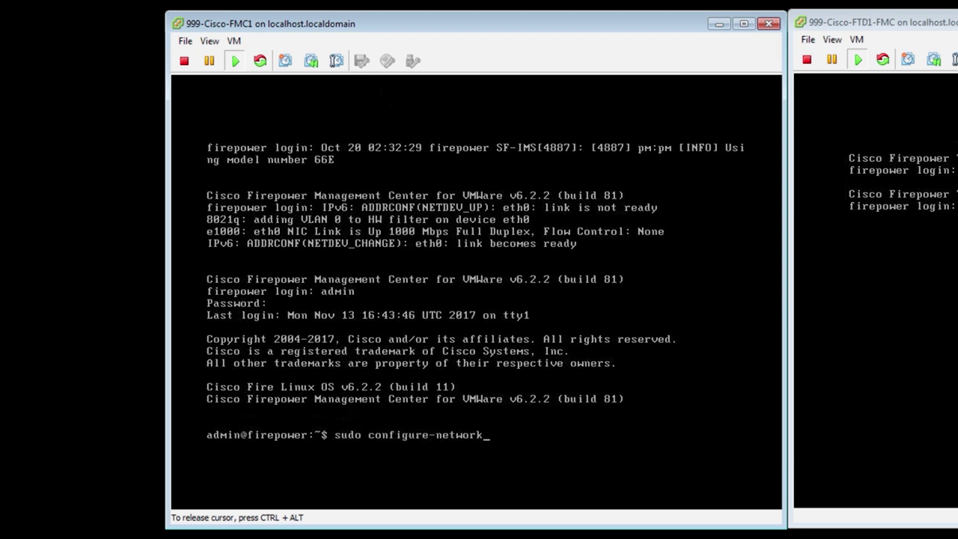
{"action": "key", "text": "Return"}
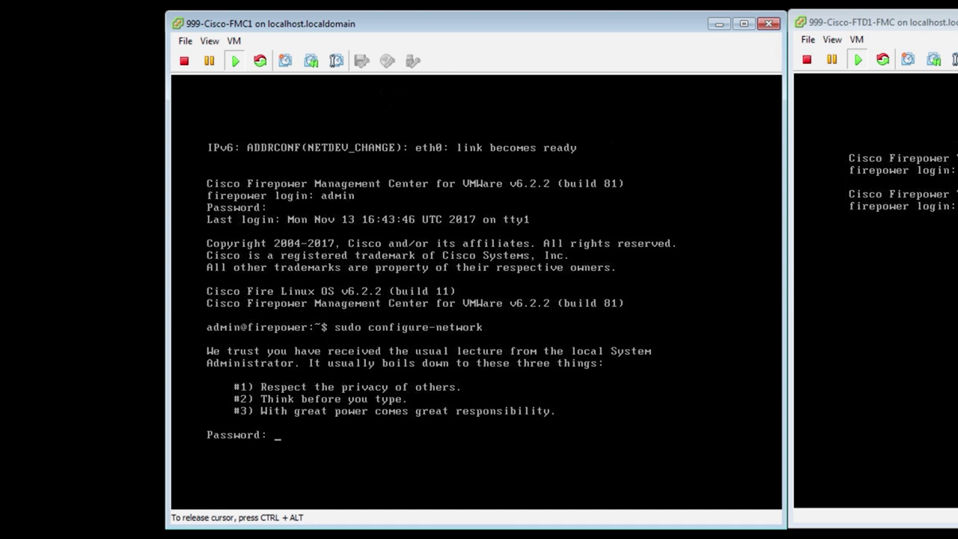
{"action": "key", "text": "Return"}
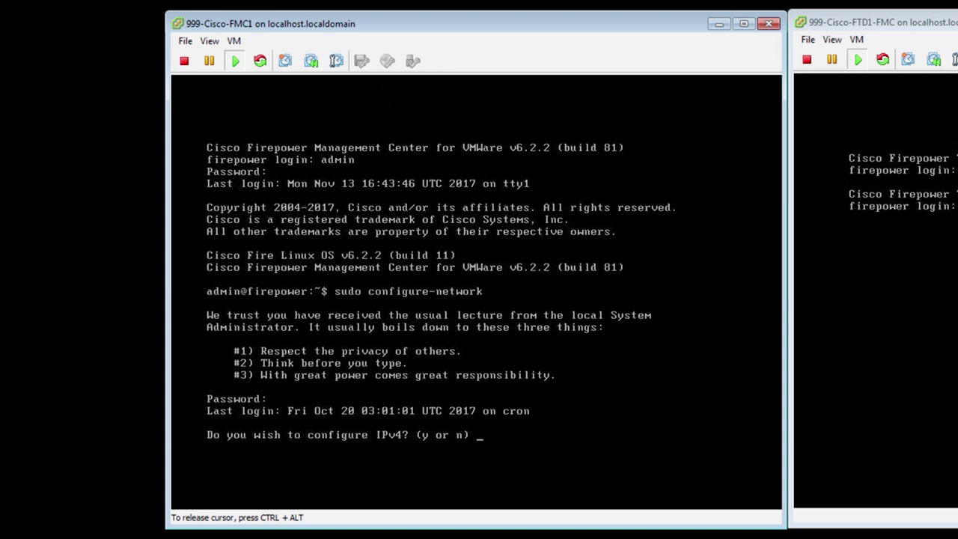
Step: Give FMC IPv4 10.1.254.200, netmask 255.255.255.0, gateway 10.1.254.1, and decline IPv6
{"action": "type", "text": "y"}
{"action": "key", "text": "Return"}
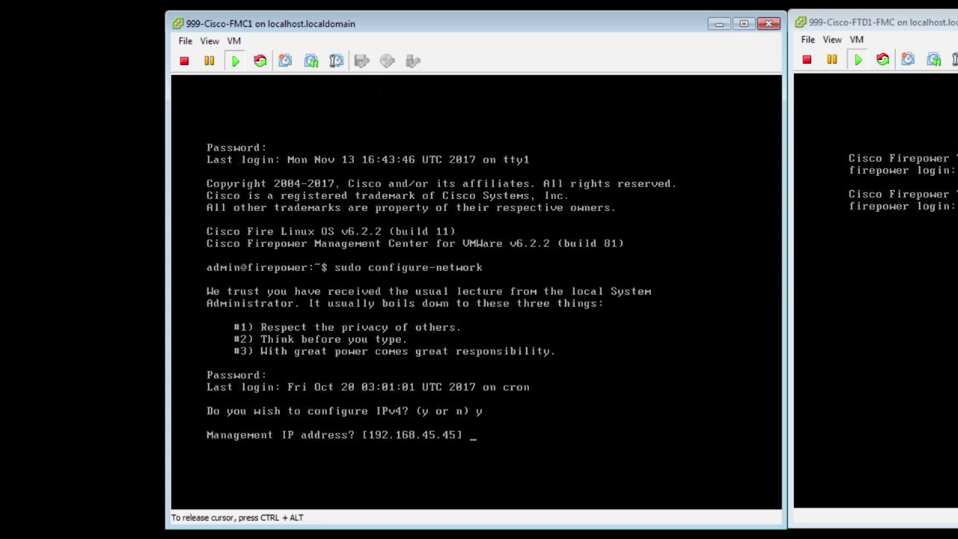
{"action": "type", "text": "10.1.254.200"}
{"action": "key", "text": "Return"}
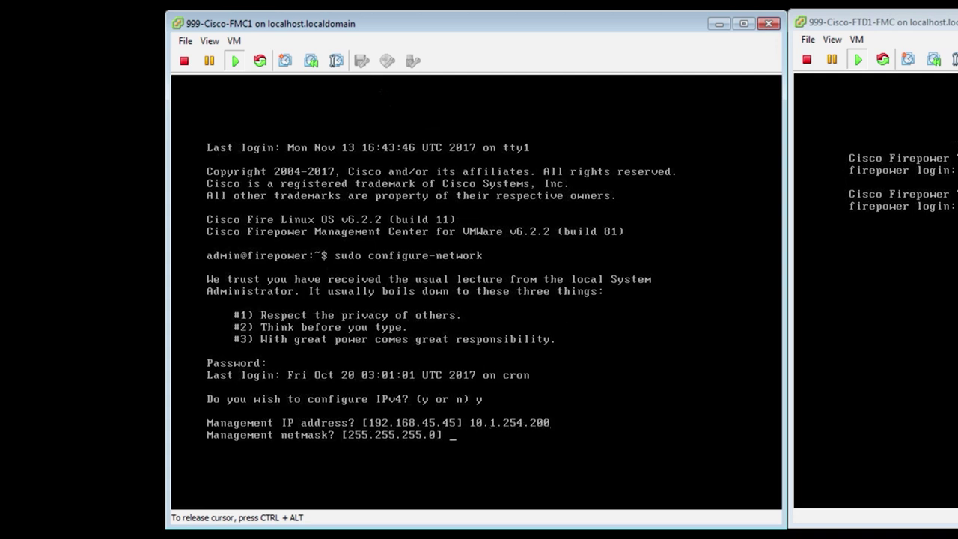
{"action": "key", "text": "Return"}
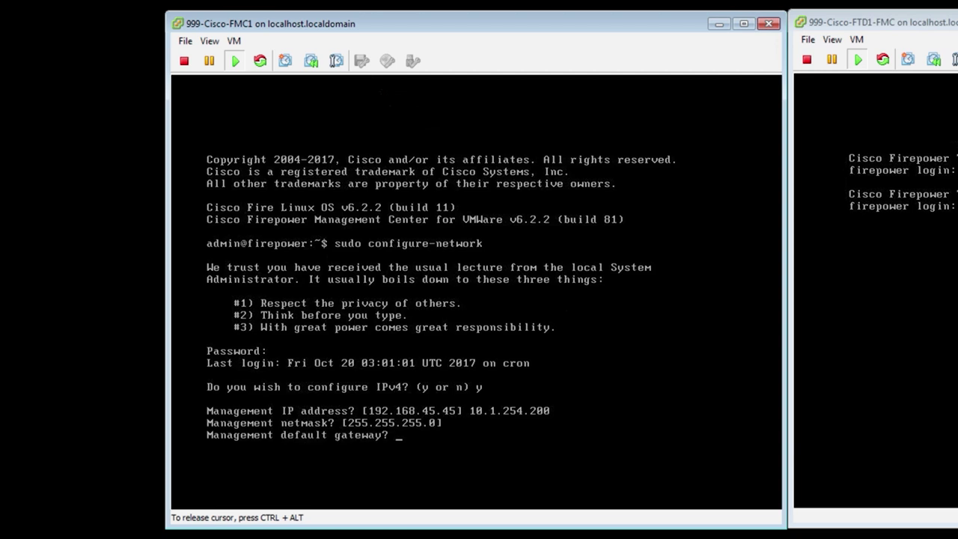
{"action": "type", "text": "10.1.254.1"}
{"action": "key", "text": "Return"}
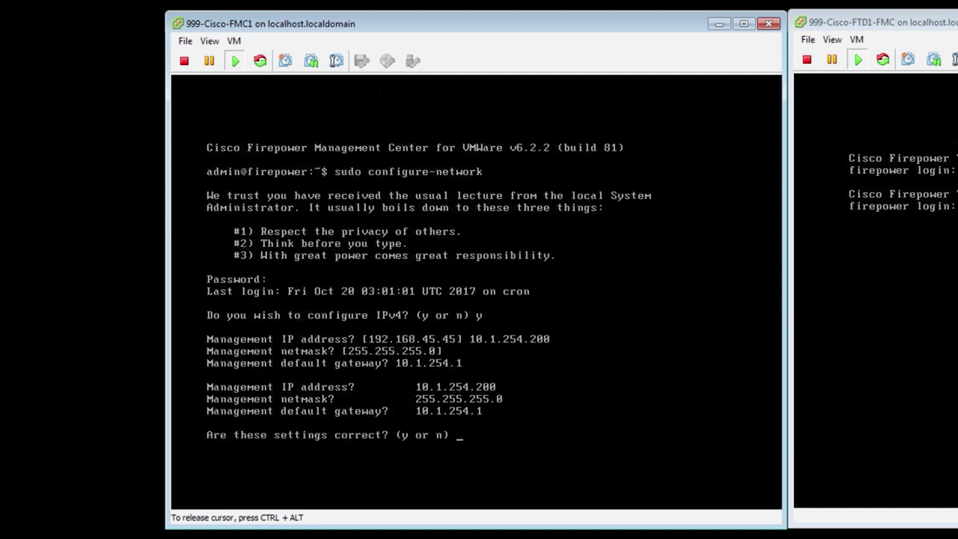
{"action": "type", "text": "y"}
{"action": "key", "text": "Return"}
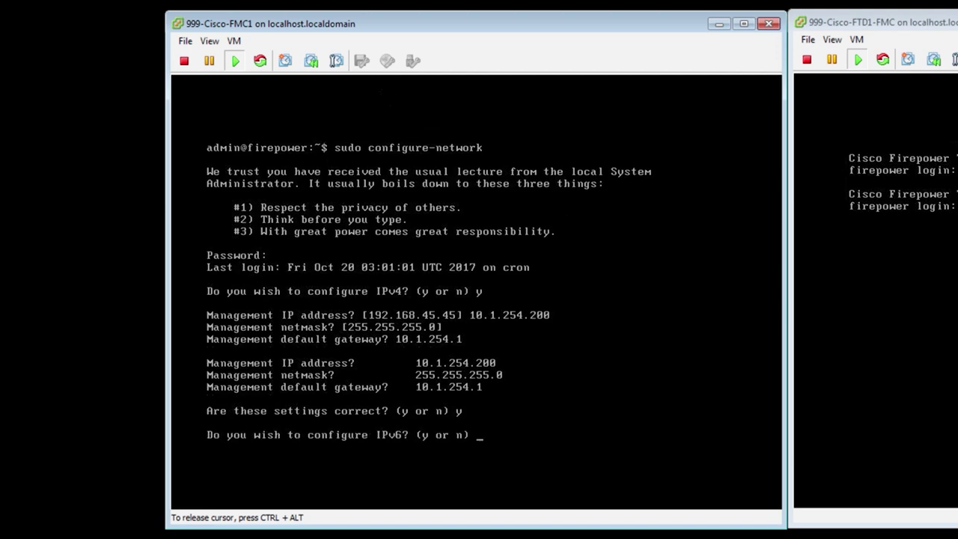
{"action": "type", "text": "n"}
{"action": "key", "text": "Return"}
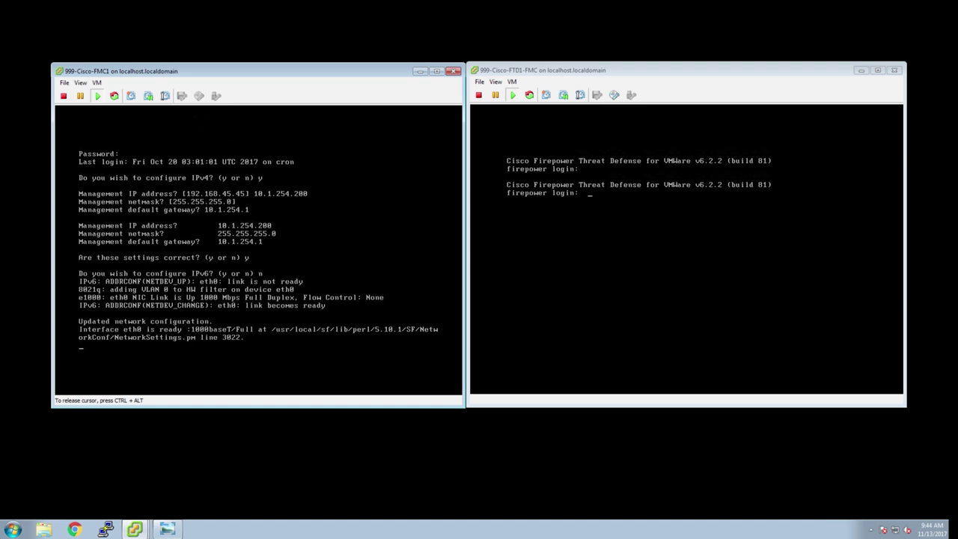
Step: Log in to the FTD1 console as admin with its default password
{"action": "left_click", "coordinate": [589, 193]}
{"action": "key", "text": "Return"}
{"action": "key", "text": "Return"}
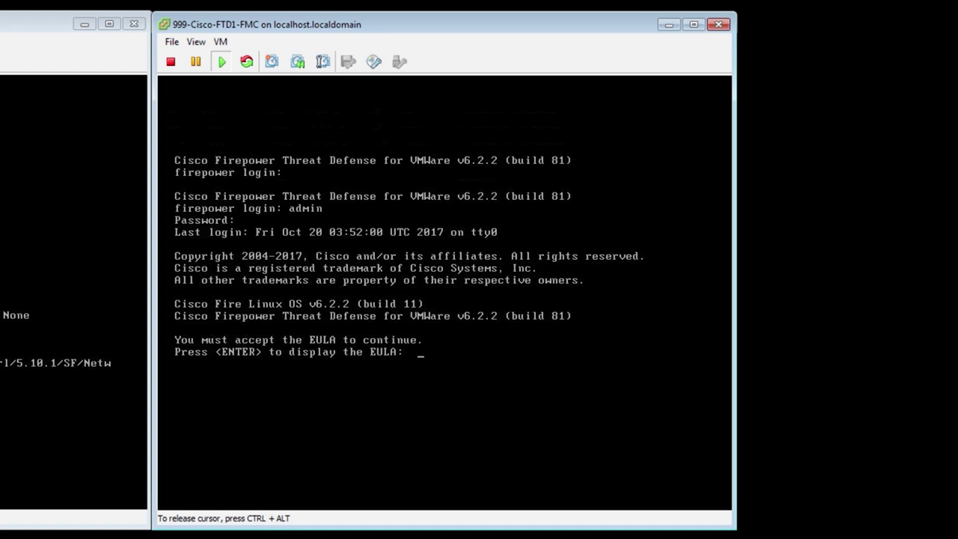
Step: Page through the Cisco EULA and accept it with YES
{"action": "key", "text": "BackSpace"}
{"action": "key", "text": "Return"}
{"action": "key", "text": "Return"}
{"action": "key", "text": "Return"}
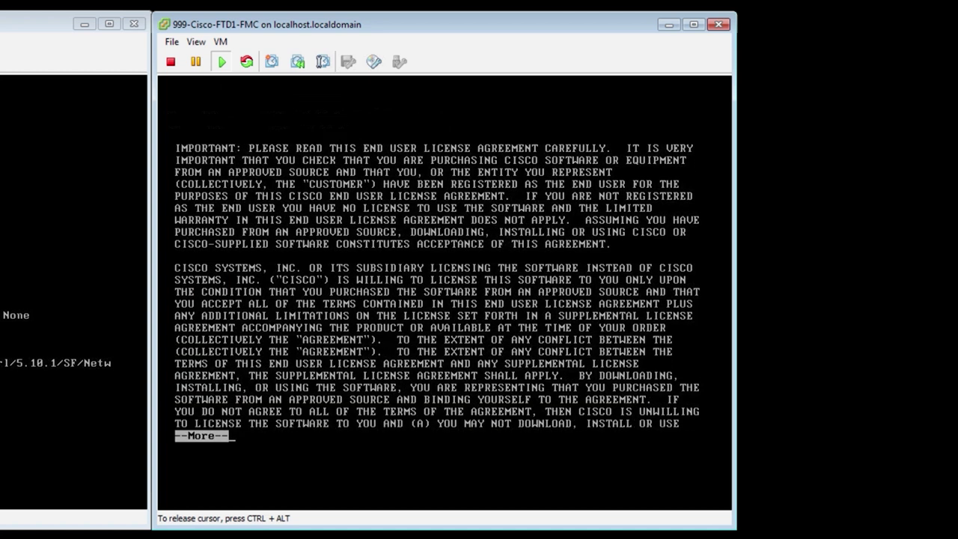
{"action": "key", "text": "Return"}
{"action": "key", "text": "Return"}
{"action": "key", "text": "Return"}
{"action": "key", "text": "Return"}
{"action": "key", "text": "Return"}
{"action": "key", "text": "Return"}
{"action": "key", "text": "Return"}
{"action": "key", "text": "Return"}
{"action": "key", "text": "Return"}
{"action": "key", "text": "Return"}
{"action": "key", "text": "Return"}
{"action": "key", "text": "Return"}
{"action": "key", "text": "Return"}
{"action": "key", "text": "Return"}
{"action": "key", "text": "Return"}
{"action": "key", "text": "Return"}
{"action": "key", "text": "Return"}
{"action": "key", "text": "Return"}
{"action": "key", "text": "Return"}
{"action": "key", "text": "Return"}
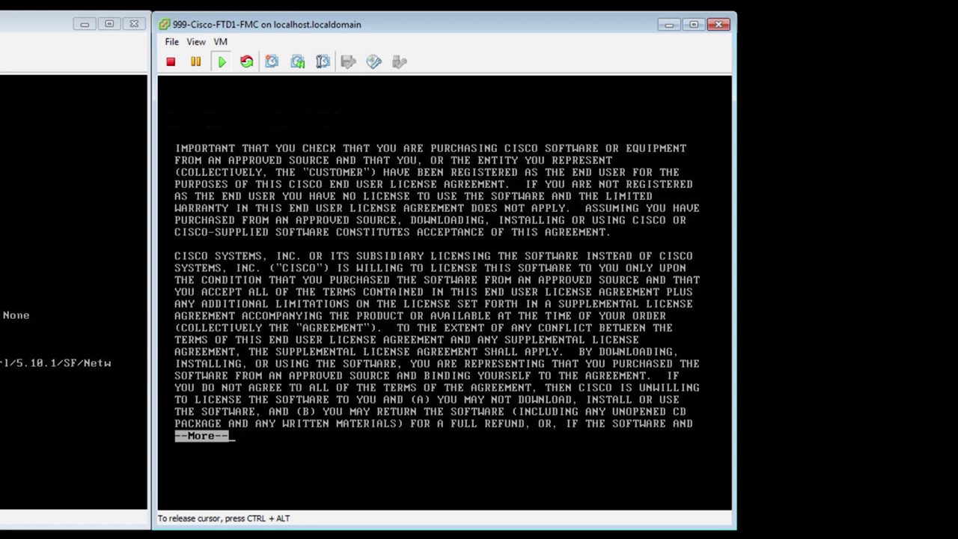
{"action": "key", "text": "Return"}
{"action": "key", "text": "Return"}
{"action": "key", "text": "Return"}
{"action": "key", "text": "Return"}
{"action": "key", "text": "Return"}
{"action": "key", "text": "Return"}
{"action": "key", "text": "Return"}
{"action": "key", "text": "Return"}
{"action": "key", "text": "Return"}
{"action": "key", "text": "Return"}
{"action": "key", "text": "Return"}
{"action": "key", "text": "Return"}
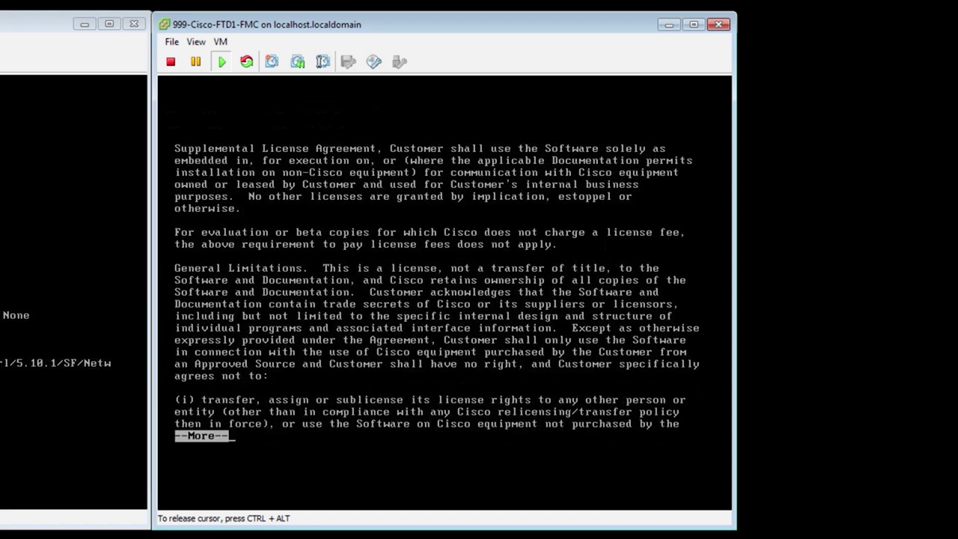
{"action": "key", "text": "Return"}
{"action": "key", "text": "Return"}
{"action": "key", "text": "Return"}
{"action": "key", "text": "Return"}
{"action": "key", "text": "Return"}
{"action": "key", "text": "Return"}
{"action": "key", "text": "Return"}
{"action": "key", "text": "Return"}
{"action": "key", "text": "Return"}
{"action": "key", "text": "Return"}
{"action": "key", "text": "Return"}
{"action": "key", "text": "Return"}
{"action": "key", "text": "Return"}
{"action": "key", "text": "Return"}
{"action": "key", "text": "Return"}
{"action": "key", "text": "Return"}
{"action": "key", "text": "Return"}
{"action": "key", "text": "Return"}
{"action": "key", "text": "Return"}
{"action": "key", "text": "Return"}
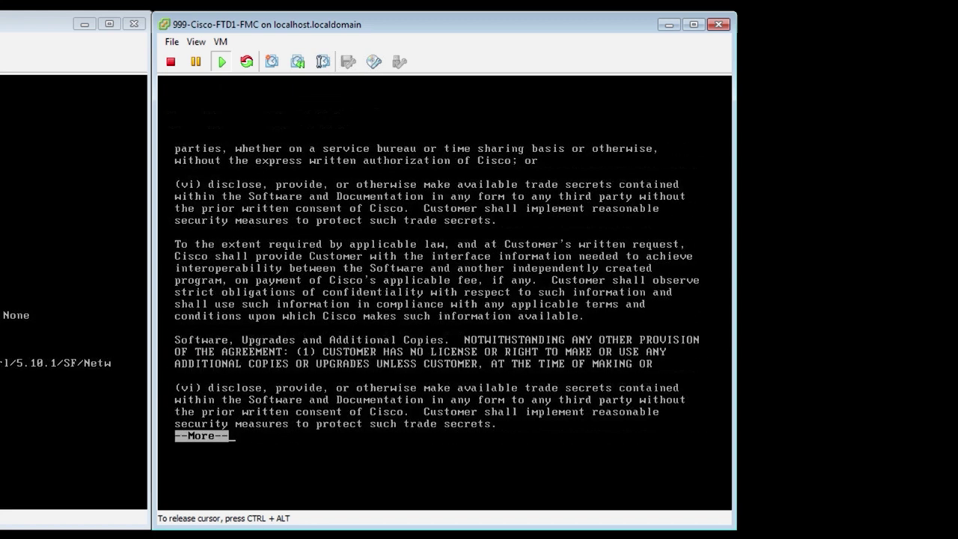
{"action": "key", "text": "Return"}
{"action": "key", "text": "Return"}
{"action": "key", "text": "Return"}
{"action": "key", "text": "Return"}
{"action": "key", "text": "Return"}
{"action": "key", "text": "Return"}
{"action": "key", "text": "Return"}
{"action": "key", "text": "Return"}
{"action": "key", "text": "Return"}
{"action": "key", "text": "Return"}
{"action": "key", "text": "Return"}
{"action": "key", "text": "Return"}
{"action": "key", "text": "Return"}
{"action": "key", "text": "Return"}
{"action": "key", "text": "Return"}
{"action": "key", "text": "Return"}
{"action": "key", "text": "Return"}
{"action": "key", "text": "Return"}
{"action": "key", "text": "Return"}
{"action": "key", "text": "Return"}
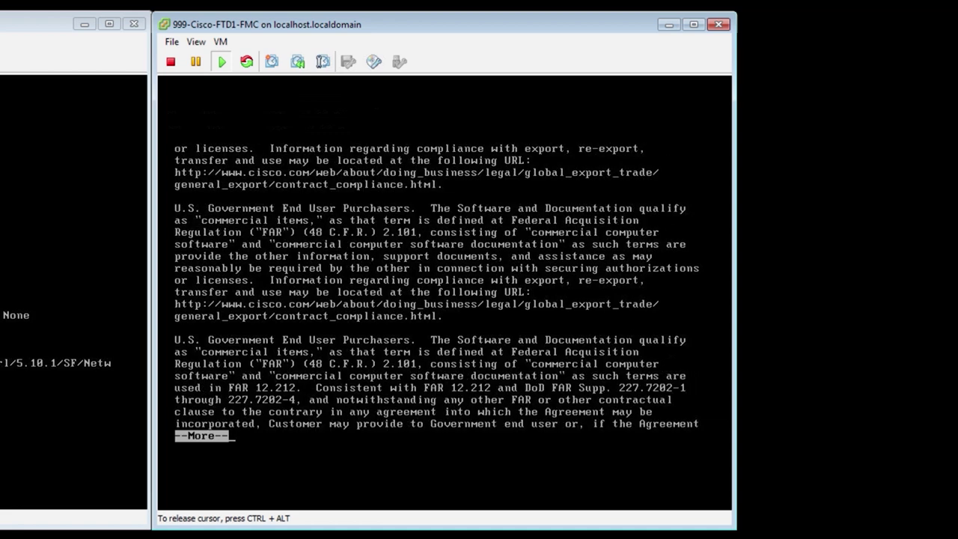
{"action": "key", "text": "Return"}
{"action": "key", "text": "Return"}
{"action": "key", "text": "Return"}
{"action": "key", "text": "Return"}
{"action": "key", "text": "Return"}
{"action": "key", "text": "Return"}
{"action": "key", "text": "Return"}
{"action": "key", "text": "Return"}
{"action": "key", "text": "Return"}
{"action": "key", "text": "Return"}
{"action": "key", "text": "Return"}
{"action": "key", "text": "Return"}
{"action": "key", "text": "Return"}
{"action": "key", "text": "Return"}
{"action": "key", "text": "Return"}
{"action": "key", "text": "Return"}
{"action": "key", "text": "Return"}
{"action": "key", "text": "Return"}
{"action": "key", "text": "Return"}
{"action": "key", "text": "Return"}
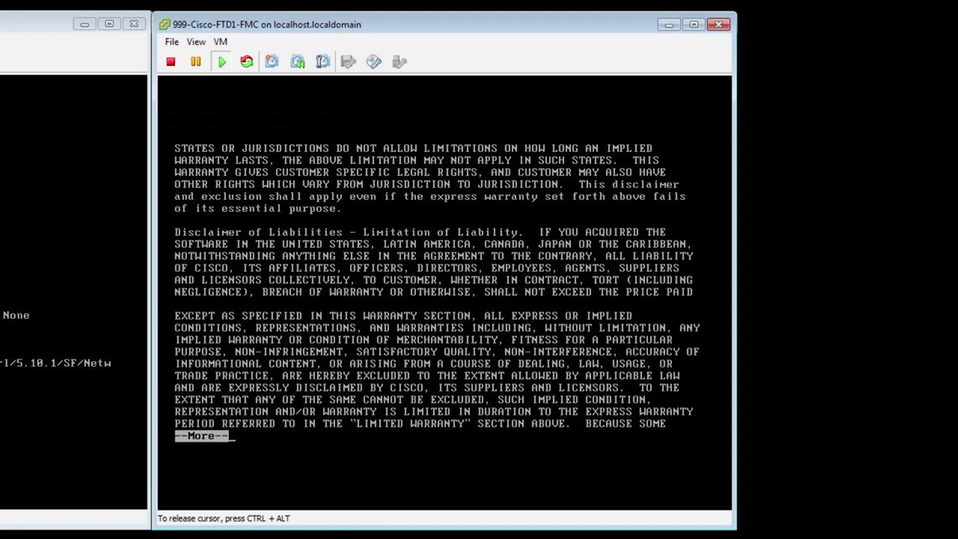
{"action": "key", "text": "Return"}
{"action": "key", "text": "Return"}
{"action": "key", "text": "Return"}
{"action": "key", "text": "Return"}
{"action": "key", "text": "Return"}
{"action": "key", "text": "Return"}
{"action": "key", "text": "Return"}
{"action": "key", "text": "Return"}
{"action": "key", "text": "Return"}
{"action": "key", "text": "Return"}
{"action": "key", "text": "Return"}
{"action": "key", "text": "Return"}
{"action": "key", "text": "Return"}
{"action": "key", "text": "Return"}
{"action": "key", "text": "Return"}
{"action": "key", "text": "Return"}
{"action": "key", "text": "Return"}
{"action": "key", "text": "Return"}
{"action": "key", "text": "Return"}
{"action": "key", "text": "Return"}
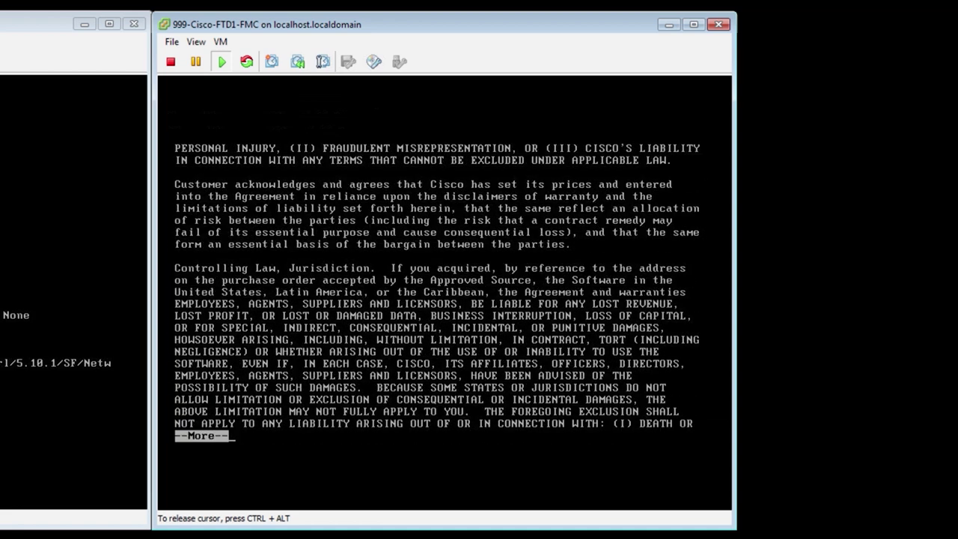
{"action": "key", "text": "Return"}
{"action": "key", "text": "Return"}
{"action": "key", "text": "Return"}
{"action": "key", "text": "Return"}
{"action": "key", "text": "Return"}
{"action": "key", "text": "Return"}
{"action": "key", "text": "Return"}
{"action": "key", "text": "Return"}
{"action": "key", "text": "Return"}
{"action": "key", "text": "Return"}
{"action": "key", "text": "Return"}
{"action": "key", "text": "Return"}
{"action": "key", "text": "Return"}
{"action": "key", "text": "Return"}
{"action": "key", "text": "Return"}
{"action": "key", "text": "Return"}
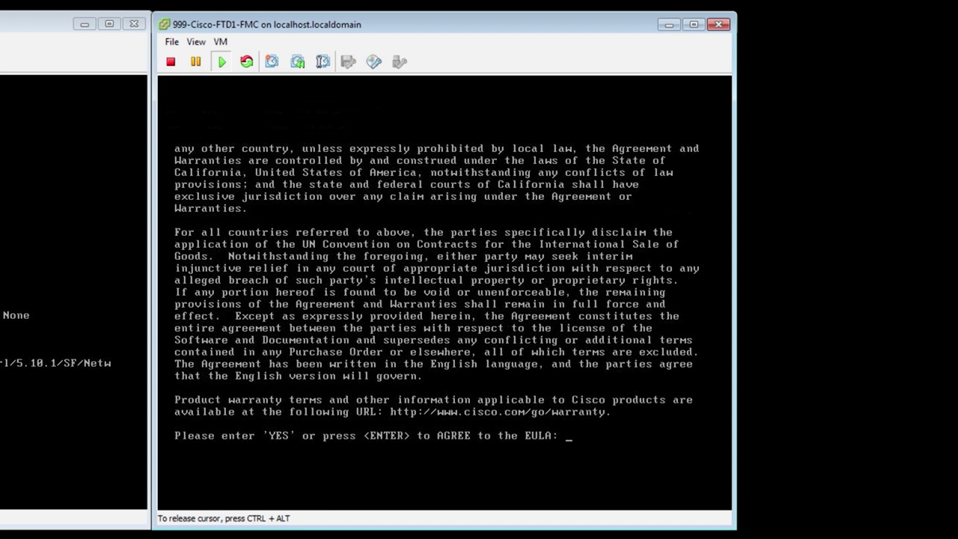
{"action": "type", "text": "YES"}
{"action": "key", "text": "Return"}
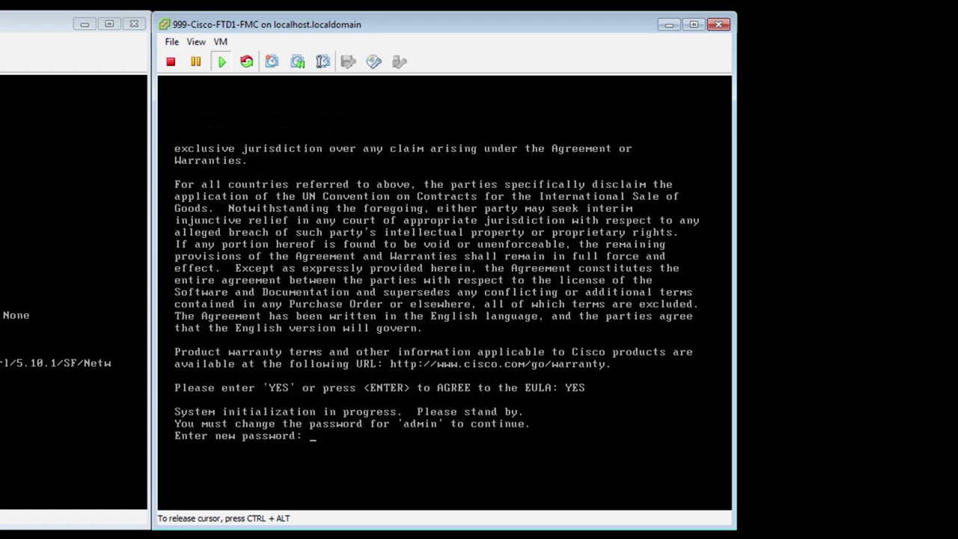
Step: Set and confirm the new admin password, enabling IPv4 and declining IPv6
{"action": "key", "text": "Return"}
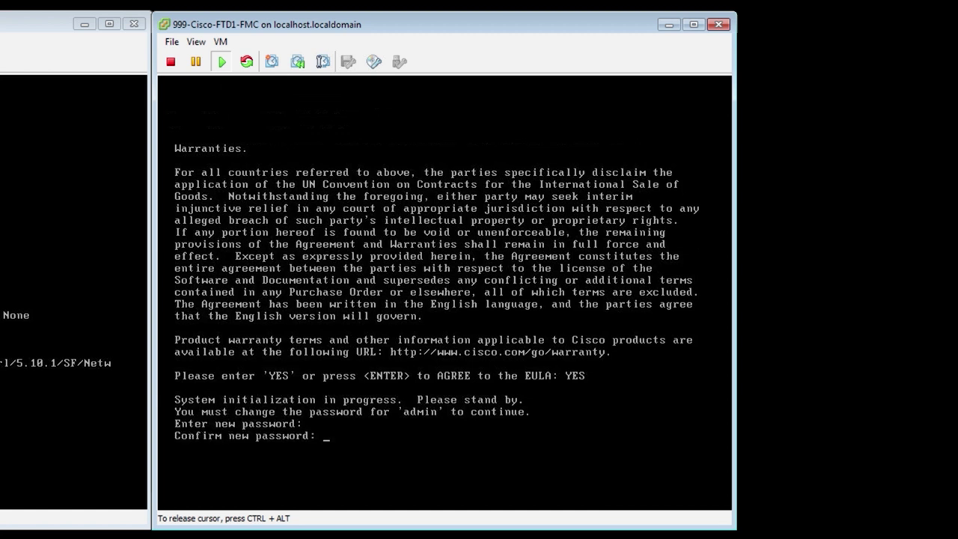
{"action": "key", "text": "Return"}
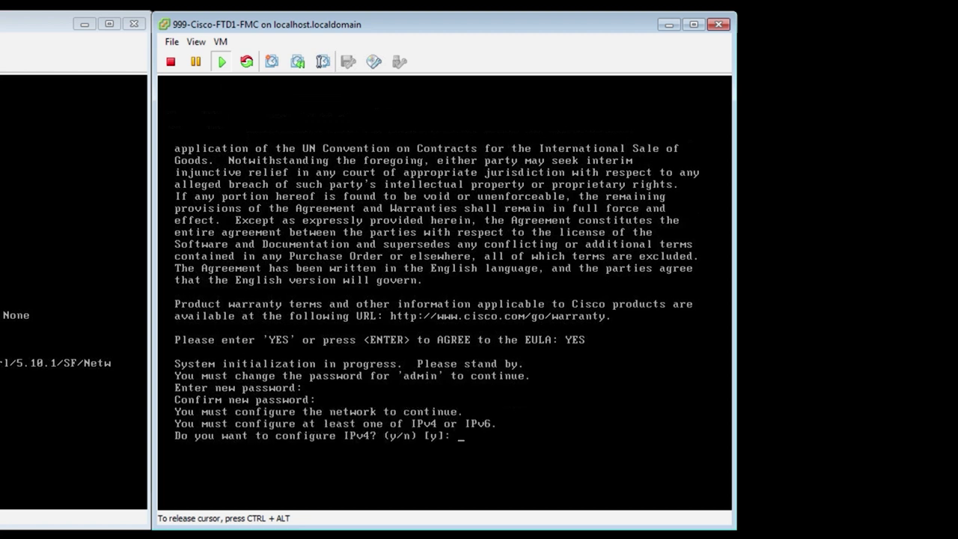
{"action": "type", "text": "y"}
{"action": "key", "text": "Return"}
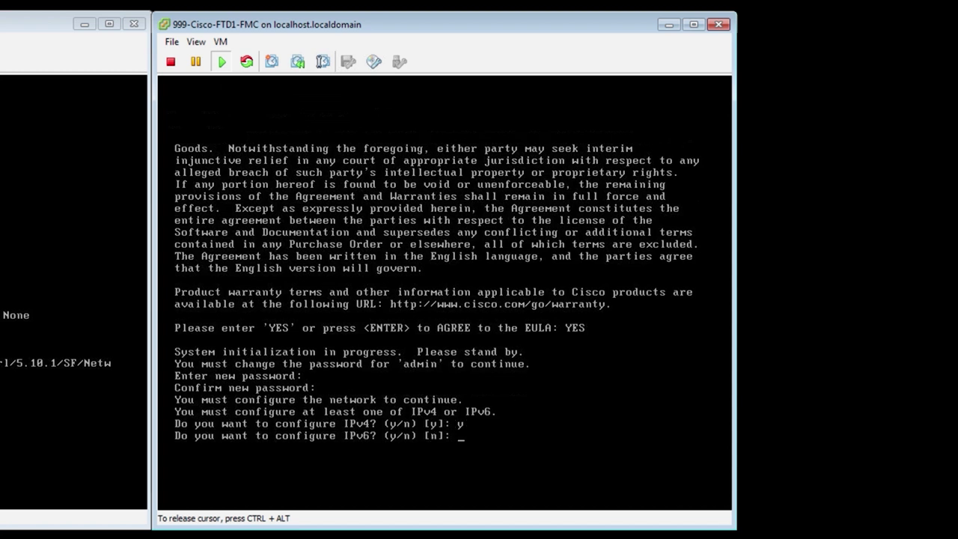
{"action": "type", "text": "n"}
{"action": "key", "text": "Return"}
Step: Configure manual IPv4 10.1.254.201/255.255.255.0, gateway 10.1.254.1, hostname FTD1.cisco.lab, DNS 10.1.254.100
{"action": "key", "text": "Return"}
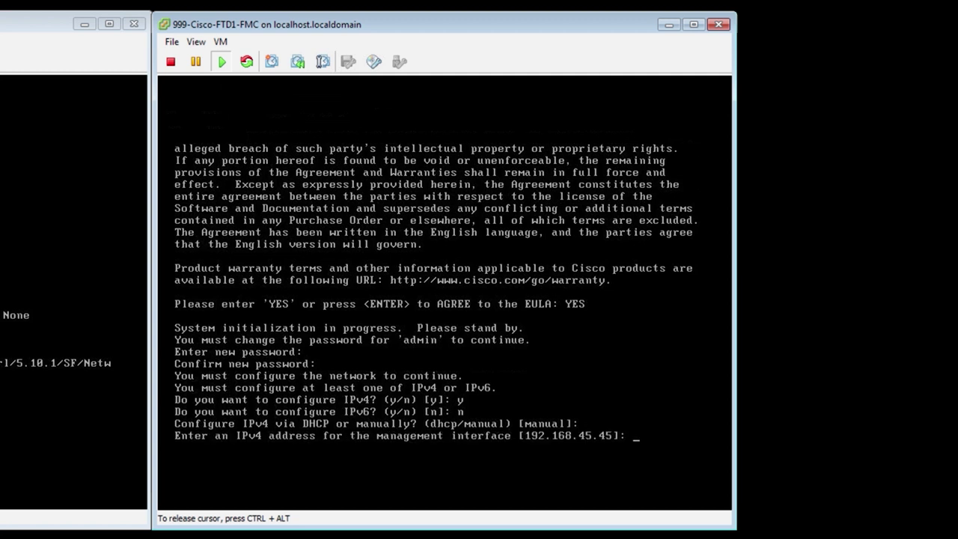
{"action": "type", "text": "10.1.254.201"}
{"action": "key", "text": "Return"}
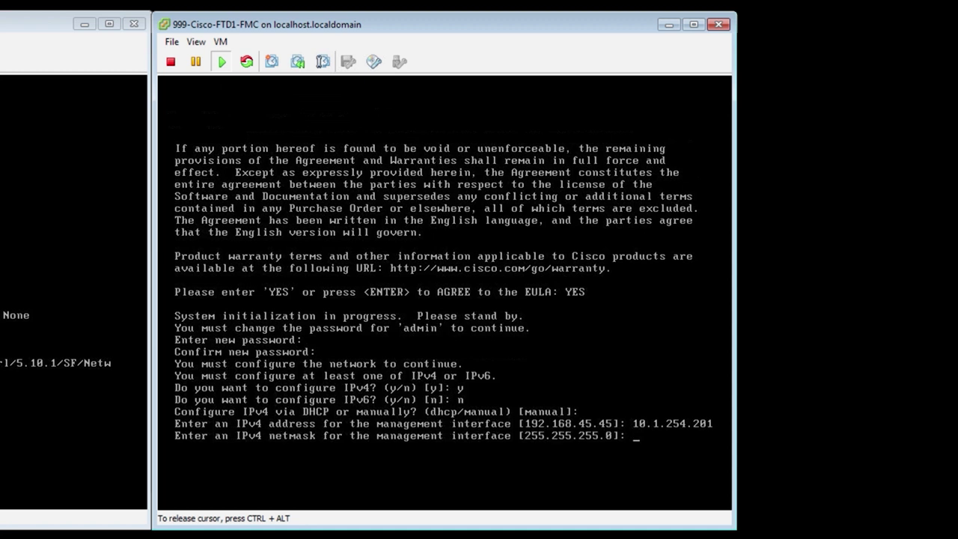
{"action": "key", "text": "Return"}
{"action": "type", "text": "10"}
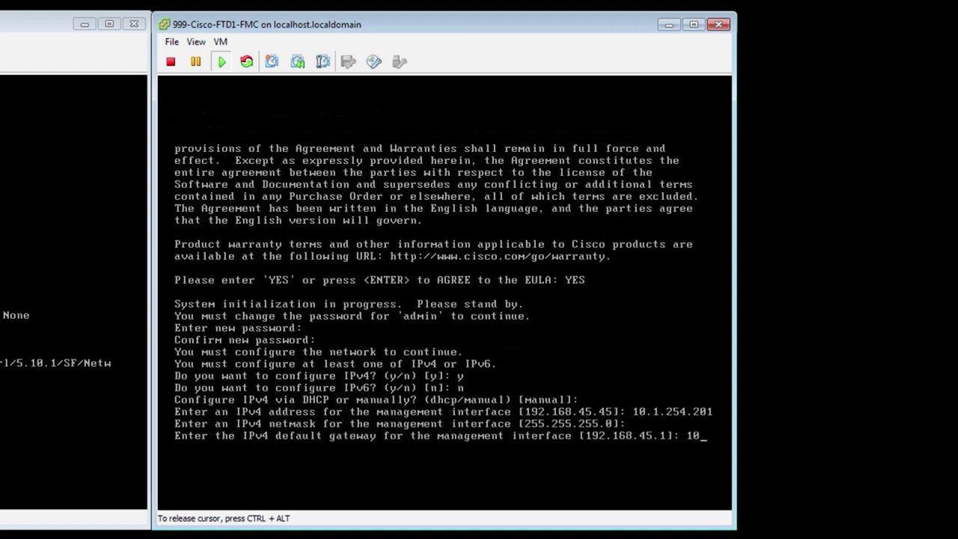
{"action": "type", "text": ".1.254.1"}
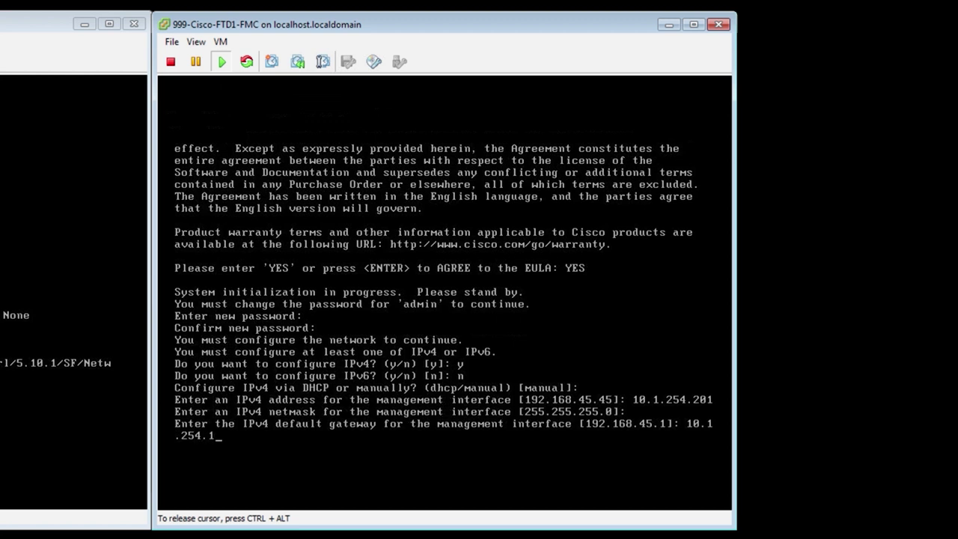
{"action": "key", "text": "Return"}
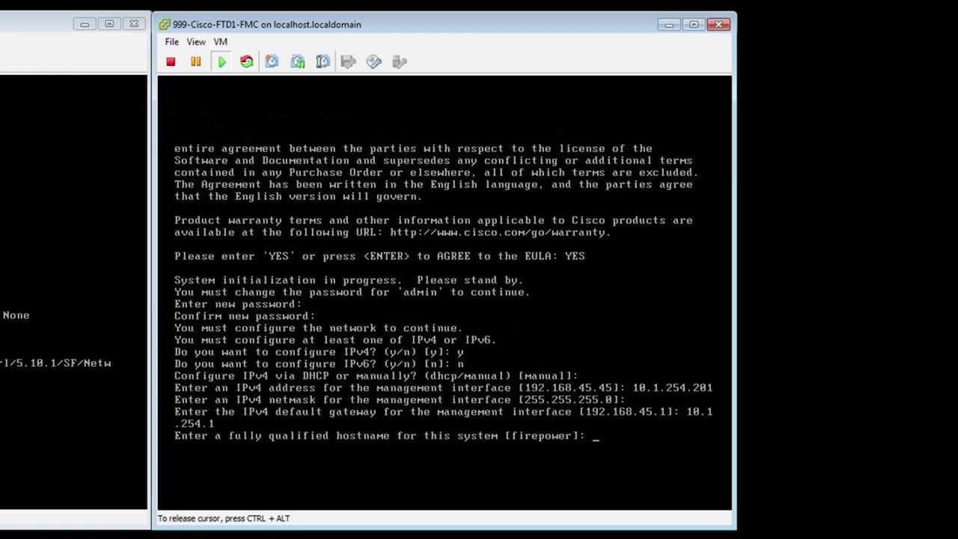
{"action": "type", "text": "FTD1.cisco.lab"}
{"action": "key", "text": "Return"}
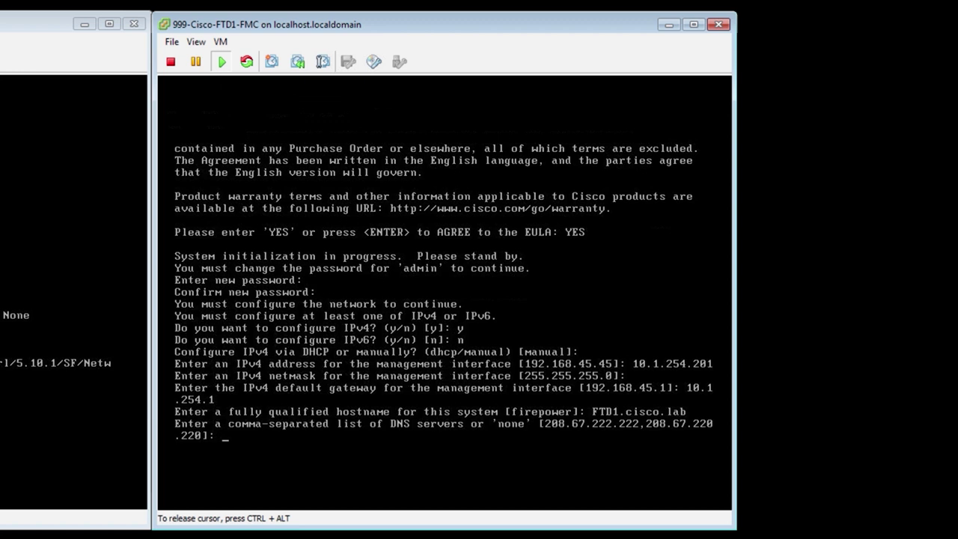
{"action": "type", "text": "10.1.254.100"}
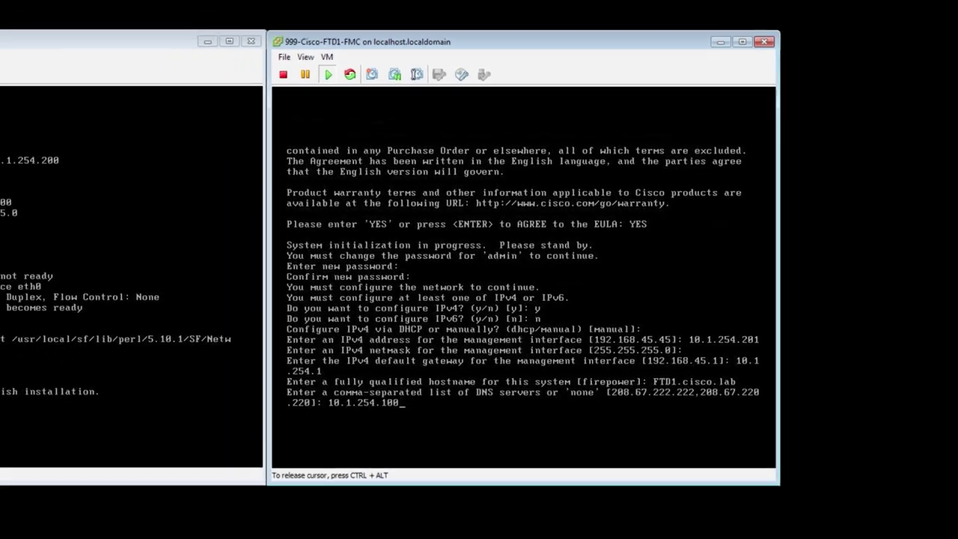
{"action": "key", "text": "Return"}
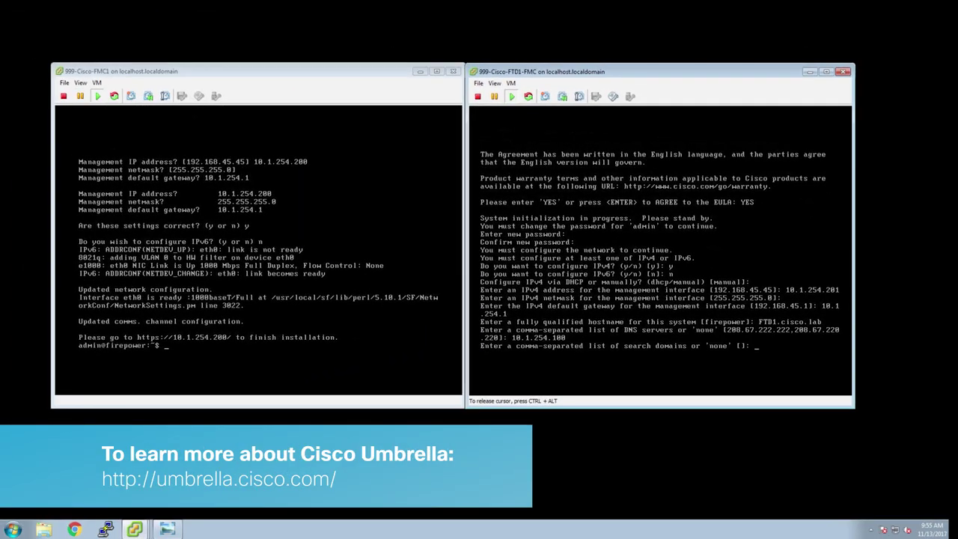
Step: Enter cisco.lab as FTD1's search domain so the network settings apply
{"action": "type", "text": "cisco.lab"}
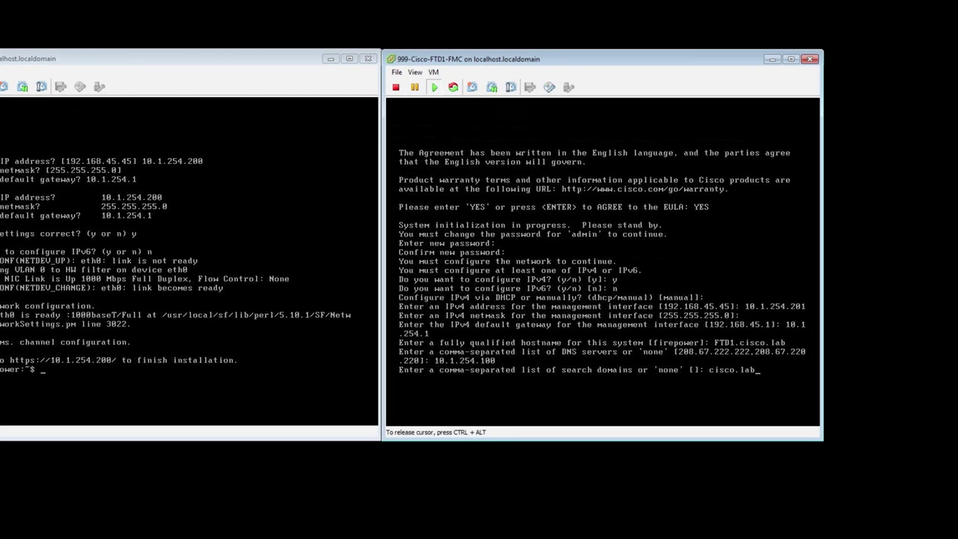
{"action": "key", "text": "Return"}
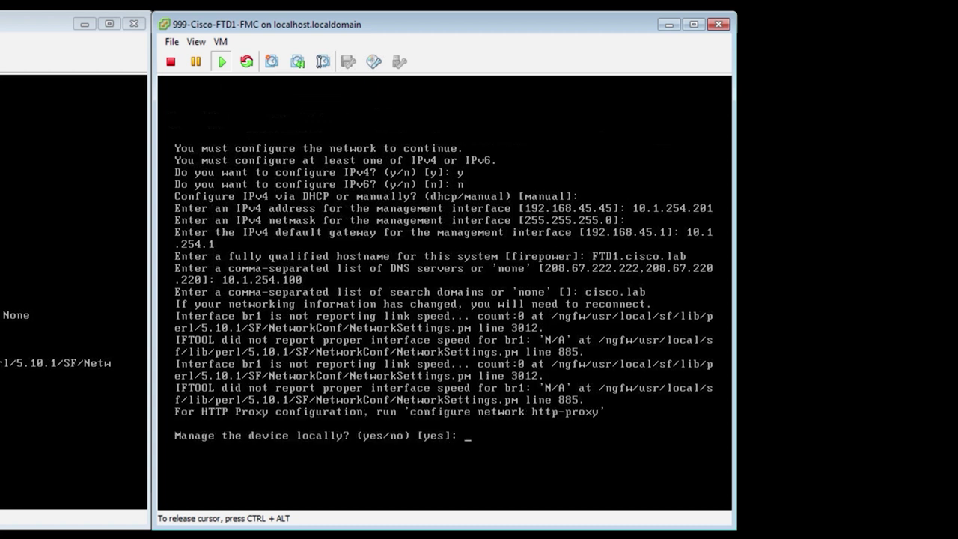
Step: Decline local management, keep the default firewall mode, and register FTD1 to manager 10.1.254.200 with the registration key
{"action": "type", "text": "no"}
{"action": "key", "text": "Return"}
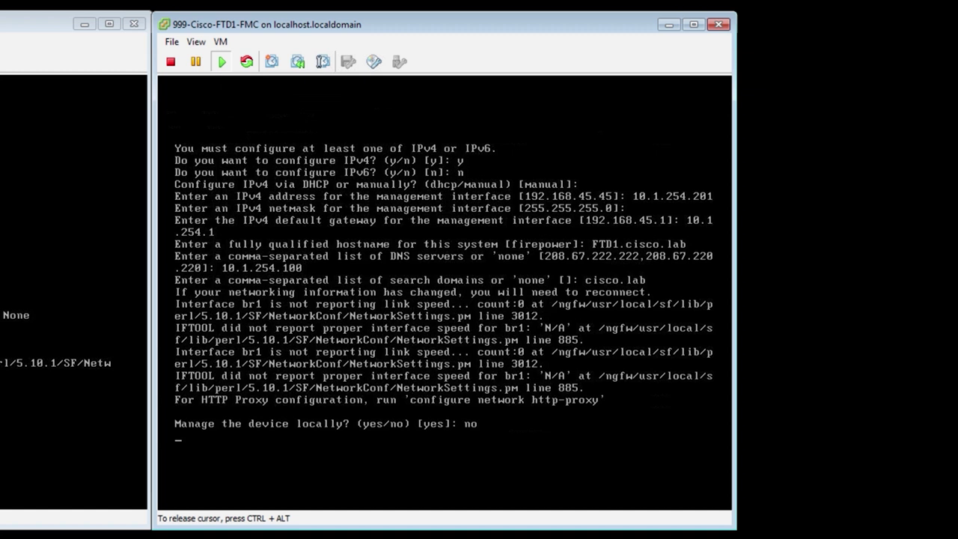
{"action": "key", "text": "Return"}
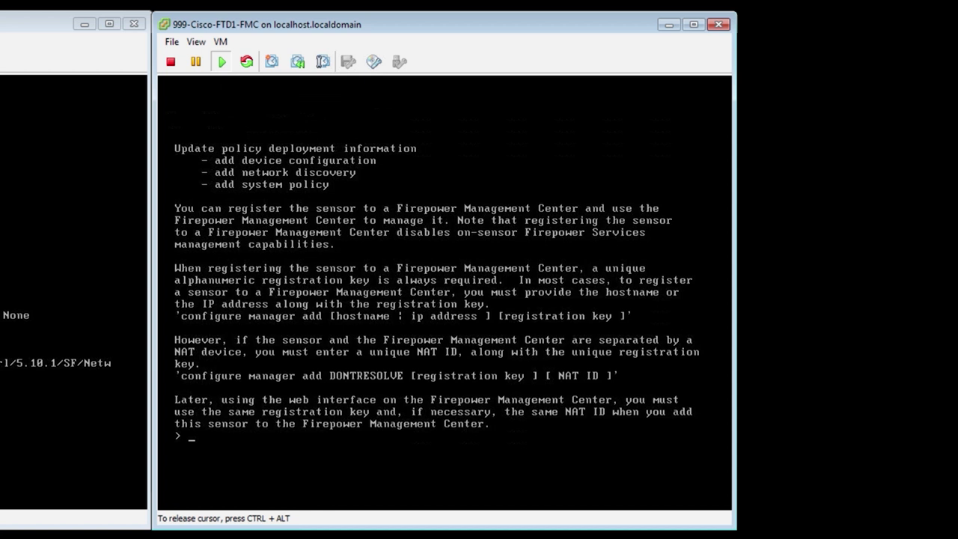
{"action": "type", "text": "configure manager "}
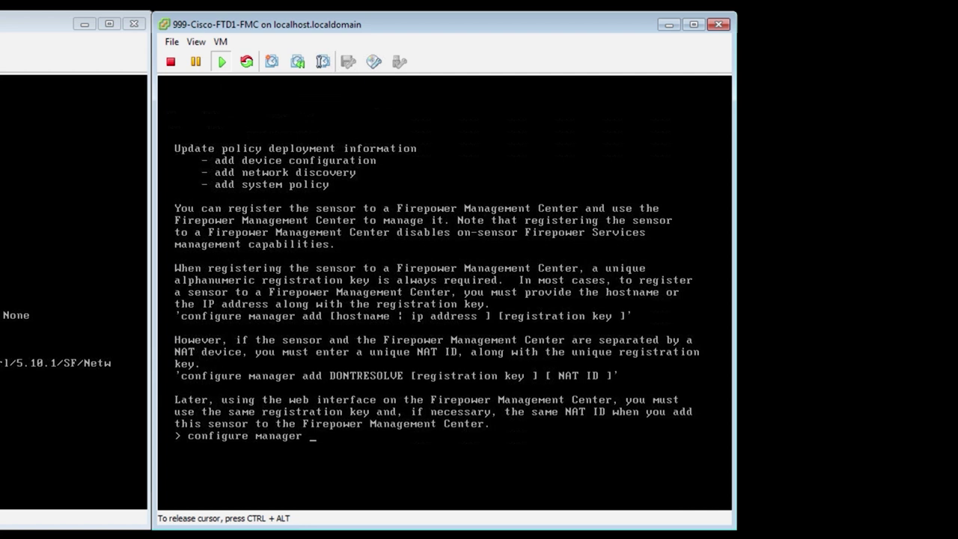
{"action": "type", "text": "add 10.1.254.200"}
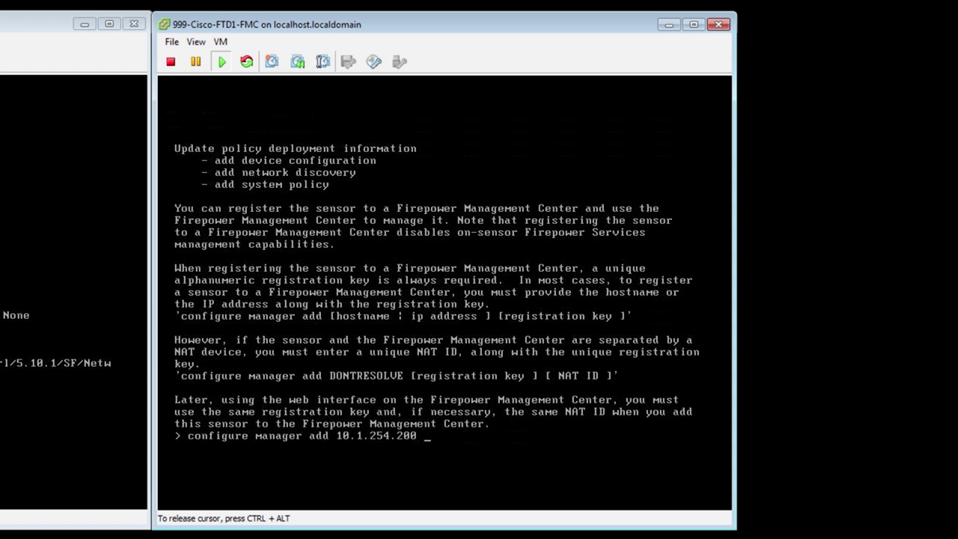
{"action": "key", "text": "Return"}
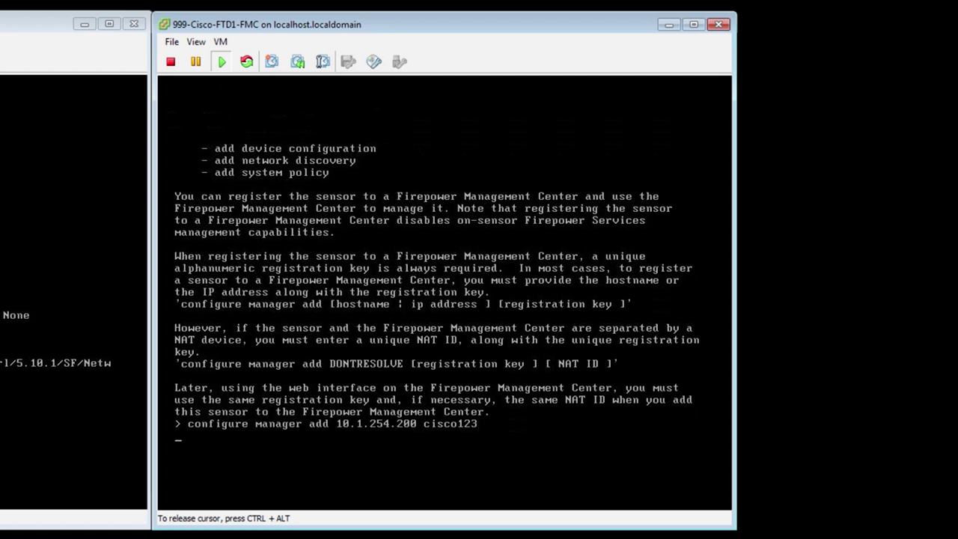
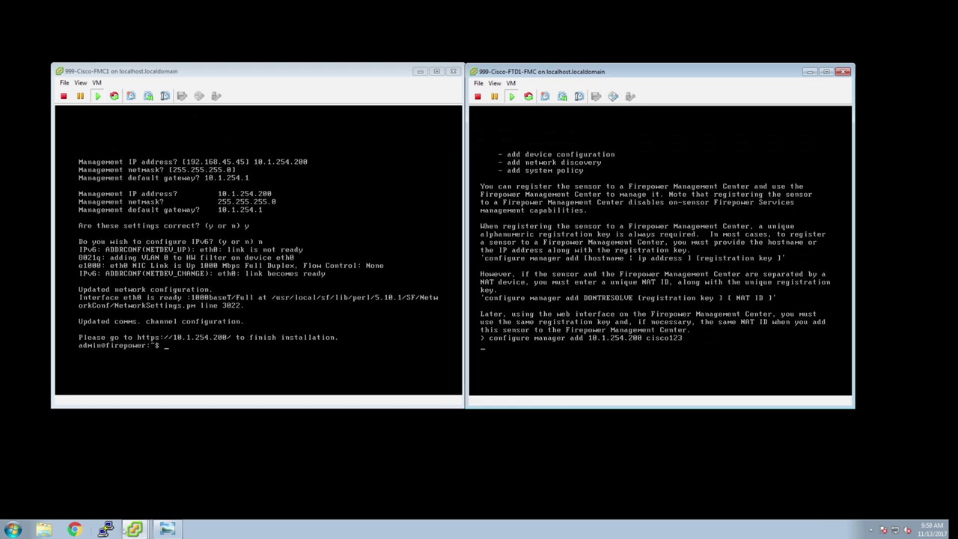
Step: Launch a new browser window from the taskbar
{"action": "left_click", "coordinate": [74, 529]}
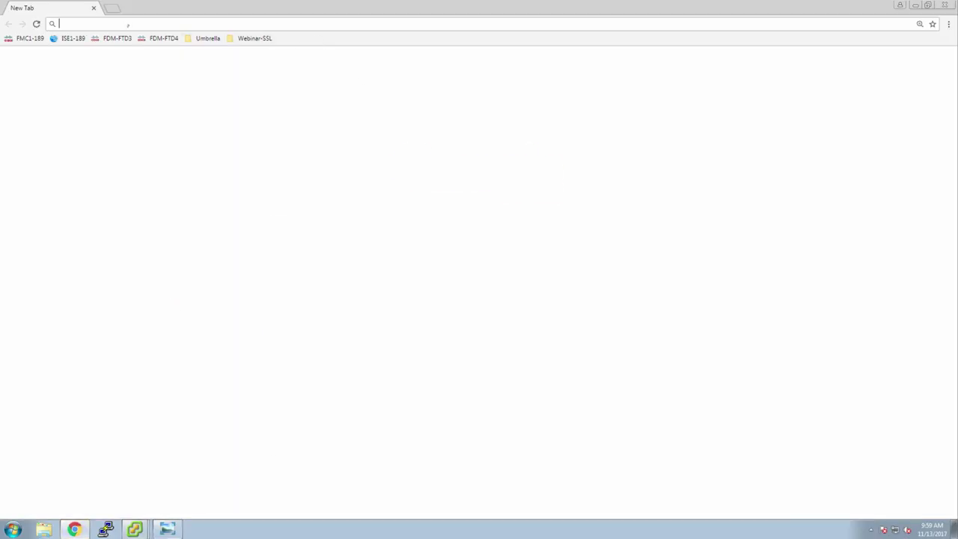
{"action": "type", "text": "https://10.1.254.200"}
{"action": "key", "text": "Return"}
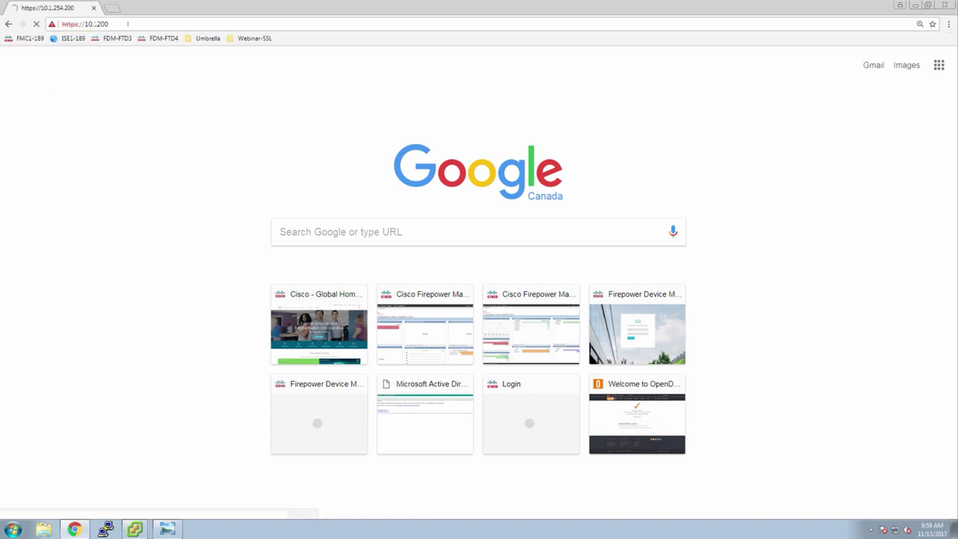
{"action": "left_click", "coordinate": [346, 307]}
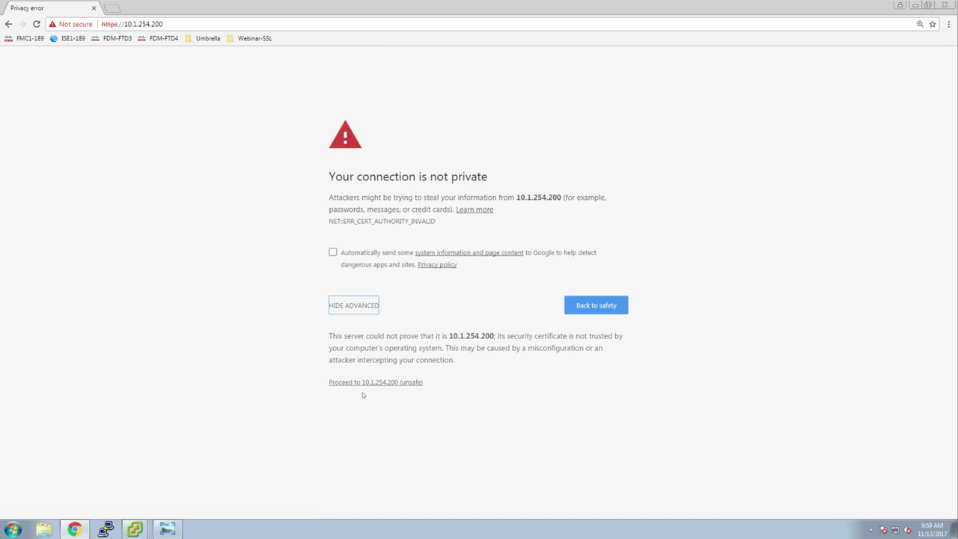
{"action": "left_click", "coordinate": [361, 382]}
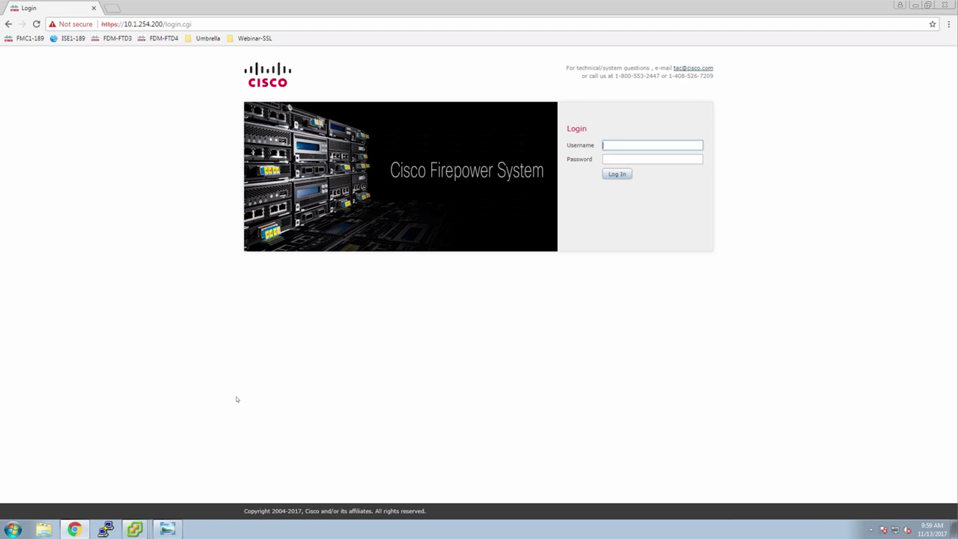
Step: Log in to the management center as admin with the admin account password
{"action": "key", "text": "Tab"}
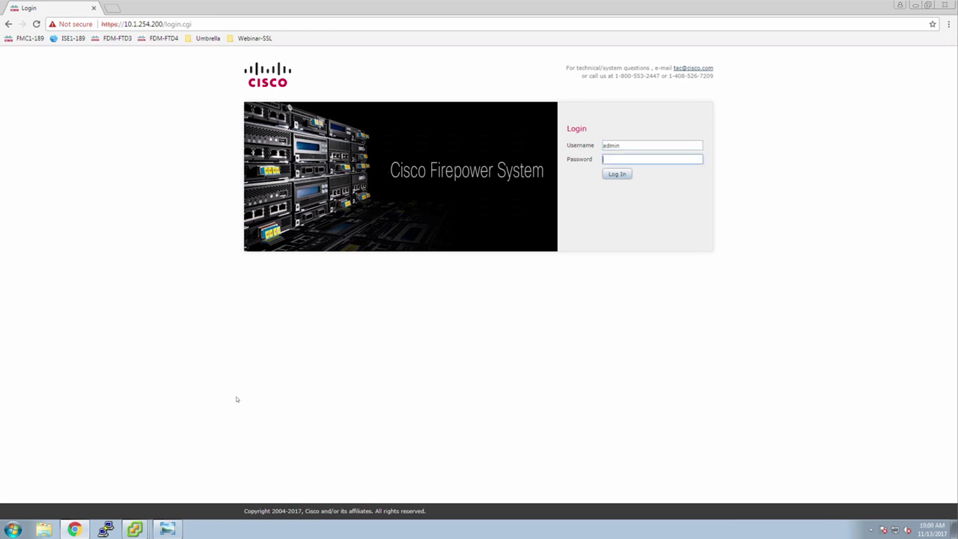
{"action": "key", "text": "Return"}
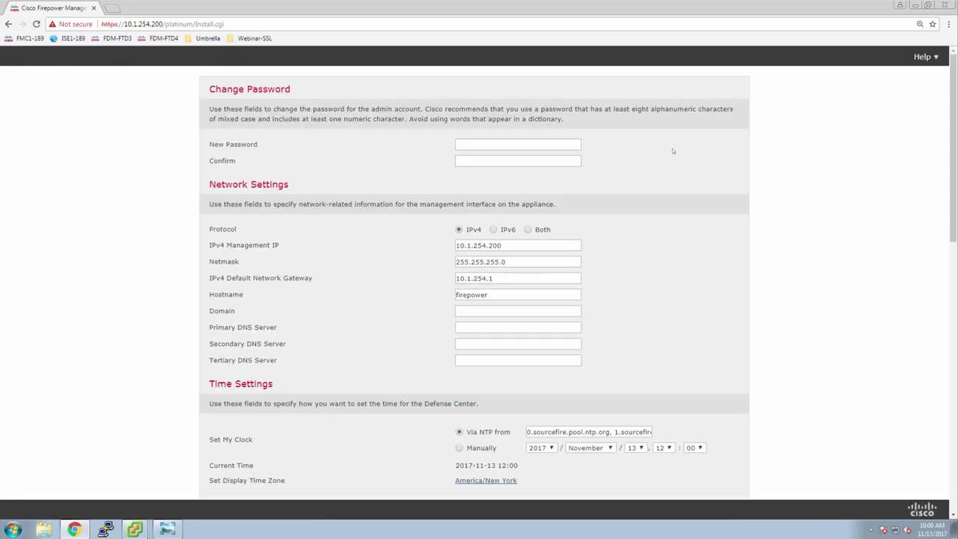
Step: Enter and confirm a new admin password
{"action": "left_click", "coordinate": [506, 143]}
{"action": "type", "text": "•••••••••"}
{"action": "key", "text": "Tab"}
{"action": "type", "text": "••••••••••"}
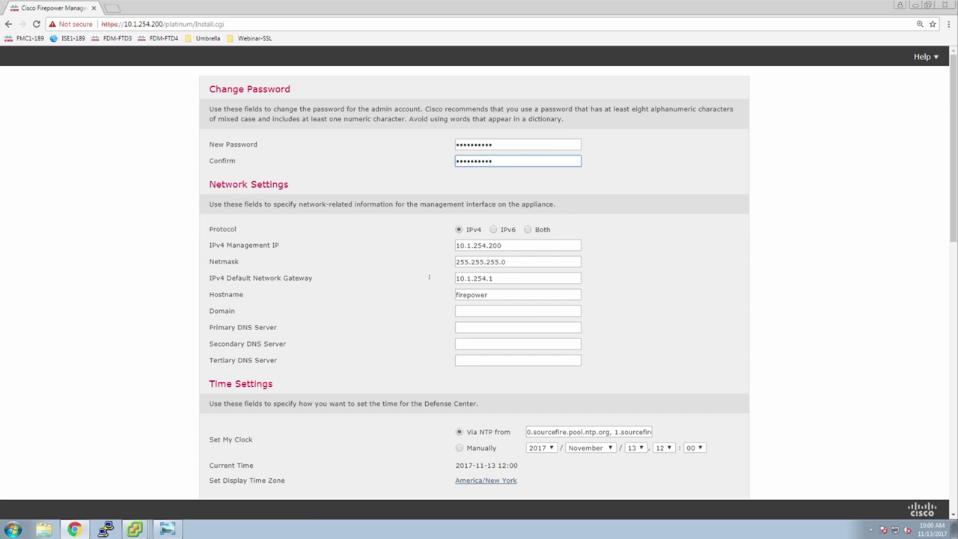
Step: Set hostname FMC1, domain cisco.lab and primary DNS server 10.1.254.100
{"action": "left_click_drag", "start_coordinate": [494, 294], "coordinate": [431, 285]}
{"action": "type", "text": "FMC1"}
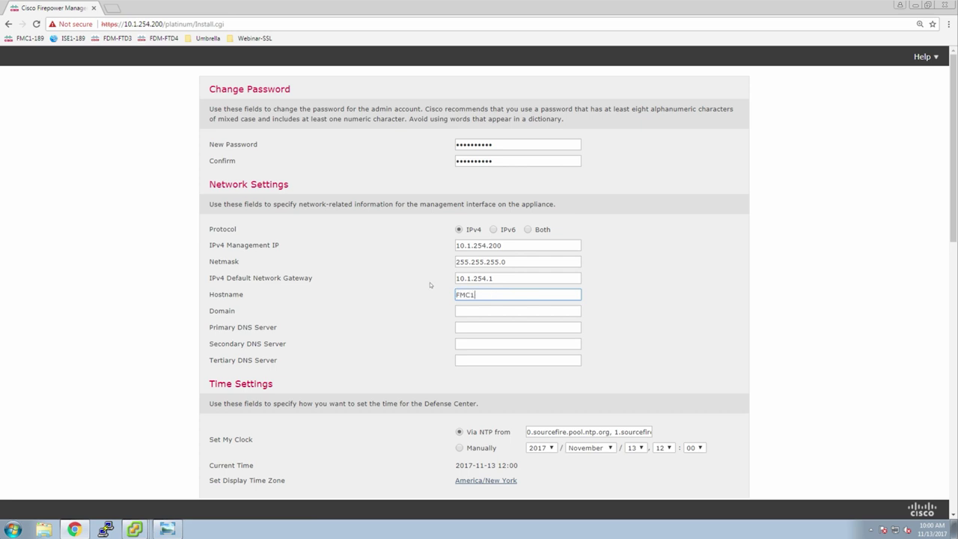
{"action": "key", "text": "Tab"}
{"action": "type", "text": "cisco"}
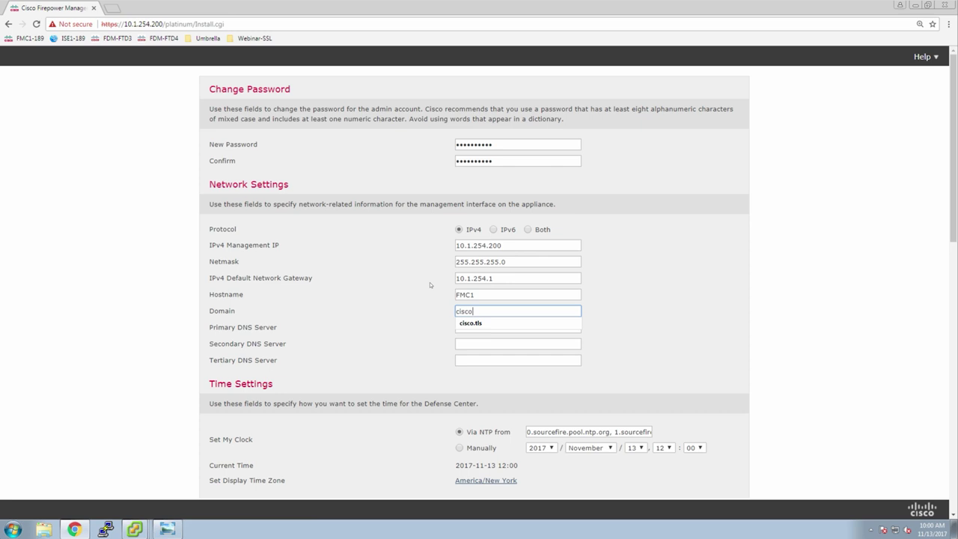
{"action": "type", "text": ".lab"}
{"action": "key", "text": "BackSpace"}
{"action": "key", "text": "BackSpace"}
{"action": "type", "text": "ab"}
{"action": "left_click", "coordinate": [477, 327]}
{"action": "type", "text": "10."}
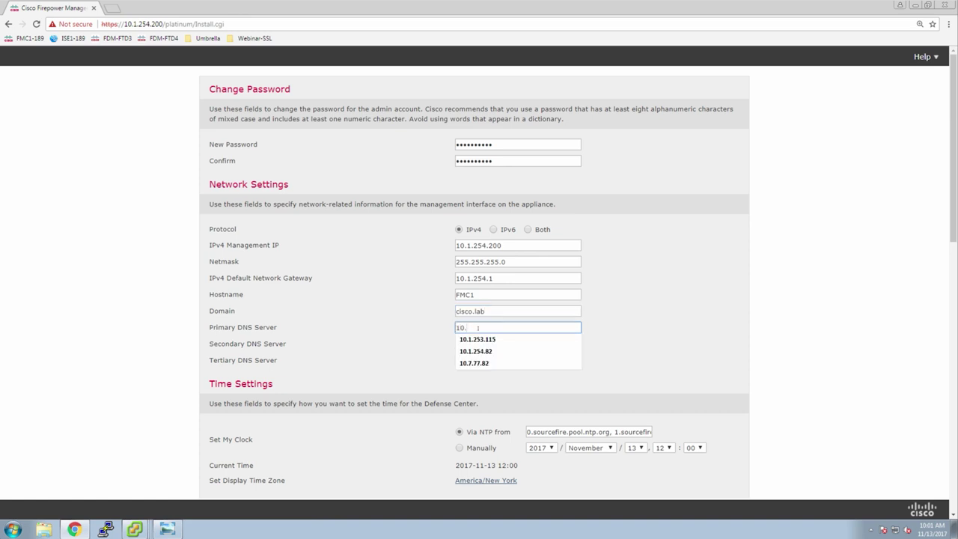
{"action": "type", "text": "1.2"}
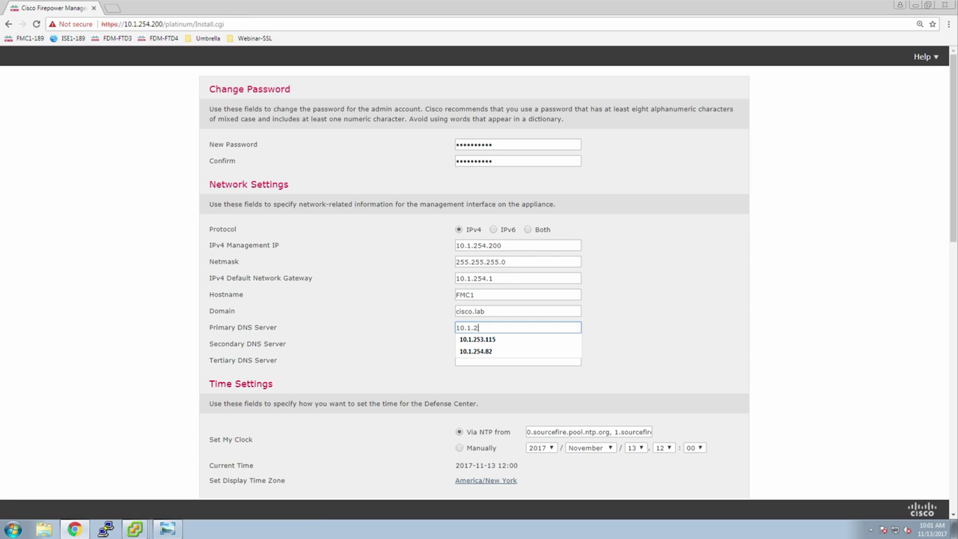
{"action": "type", "text": "54.100"}
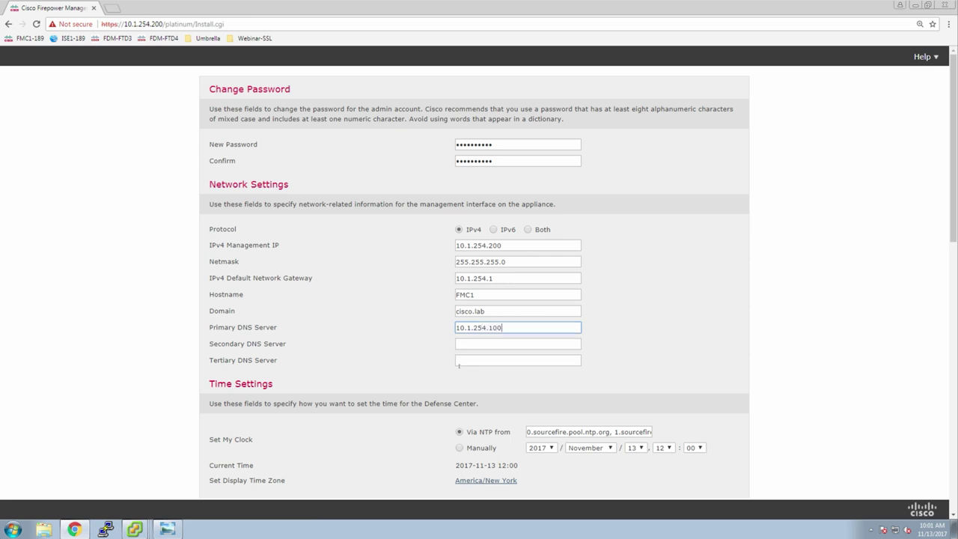
{"action": "left_click", "coordinate": [671, 324]}
{"action": "scroll", "coordinate": [775, 307], "scroll_direction": "down", "scroll_amount": 3}
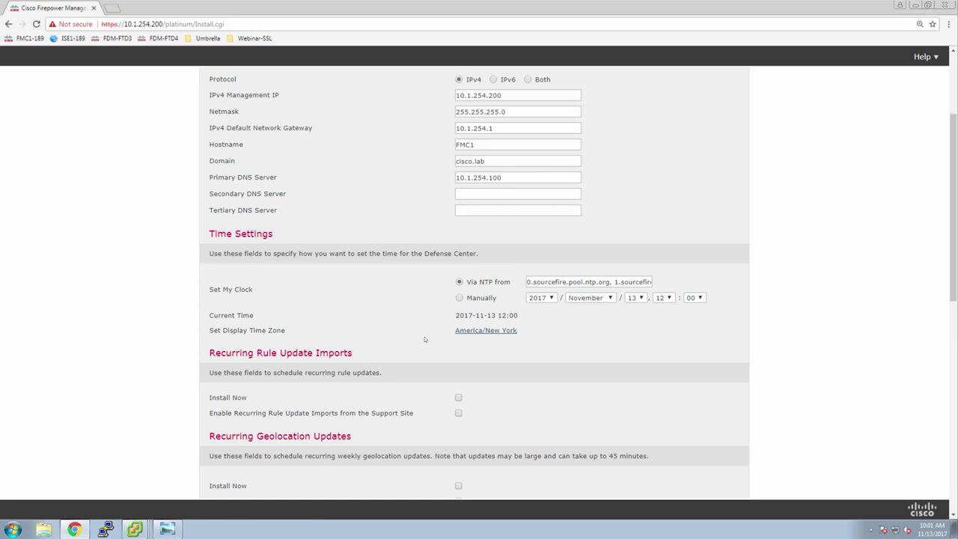
{"action": "scroll", "coordinate": [438, 284], "scroll_direction": "down", "scroll_amount": 2}
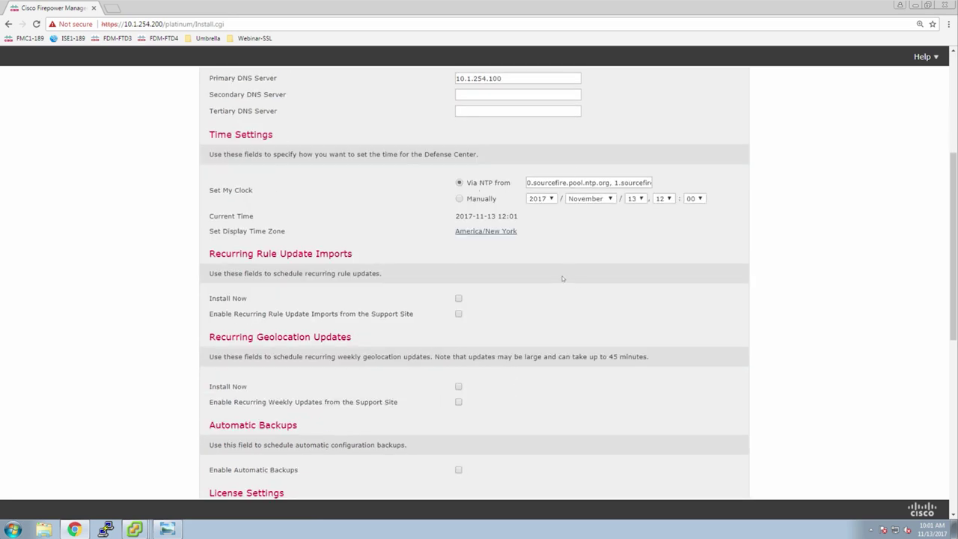
Step: Switch the display time zone to America/Denver and save it
{"action": "left_click", "coordinate": [487, 231]}
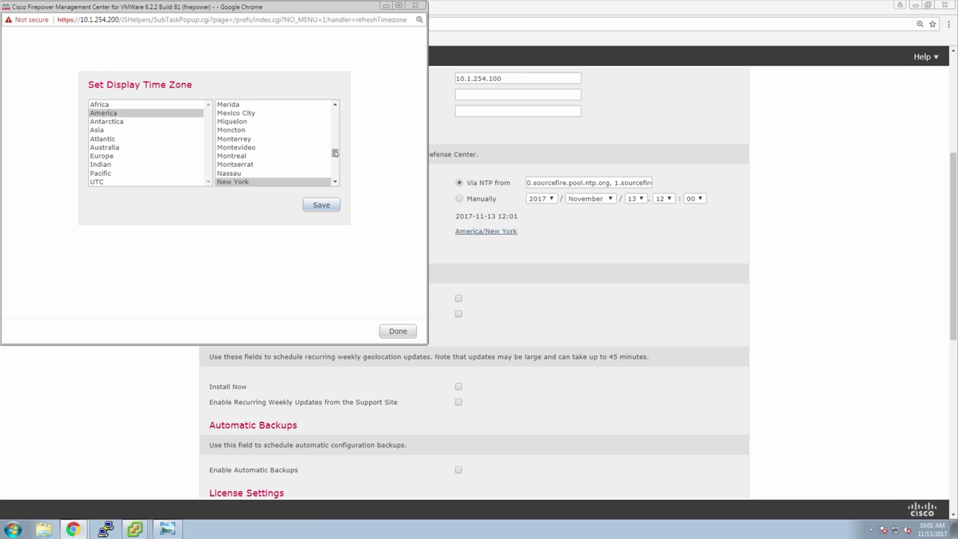
{"action": "left_click", "coordinate": [332, 137]}
{"action": "left_click_drag", "start_coordinate": [332, 137], "coordinate": [335, 129]}
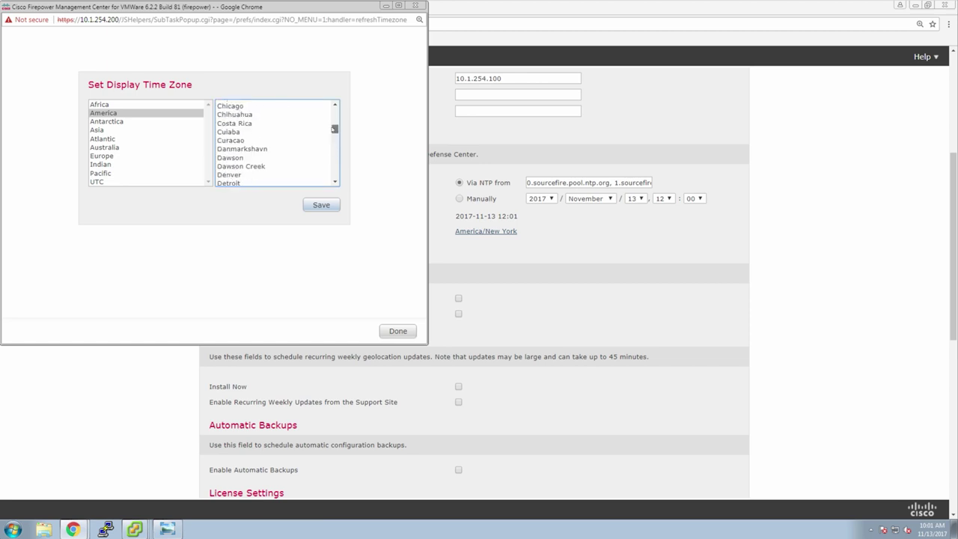
{"action": "left_click", "coordinate": [234, 175]}
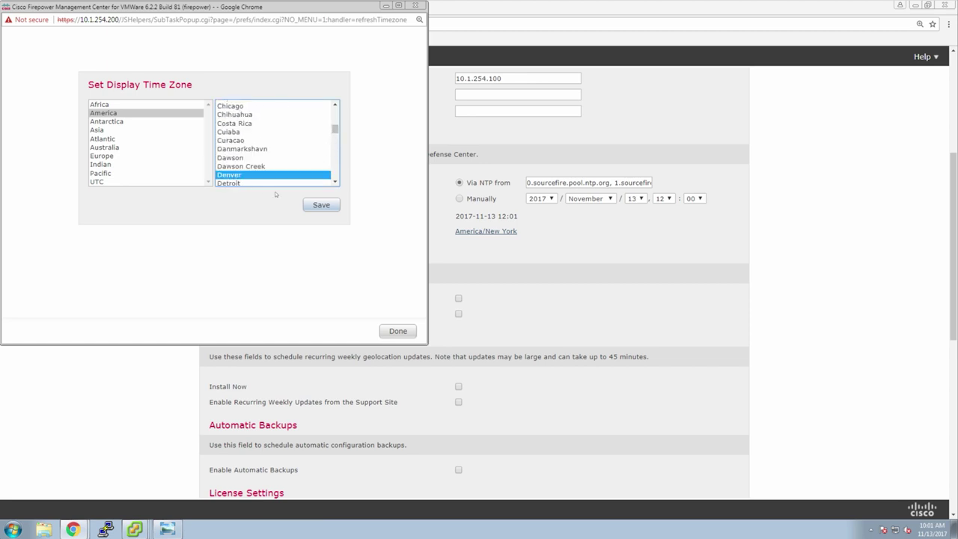
{"action": "left_click", "coordinate": [313, 205]}
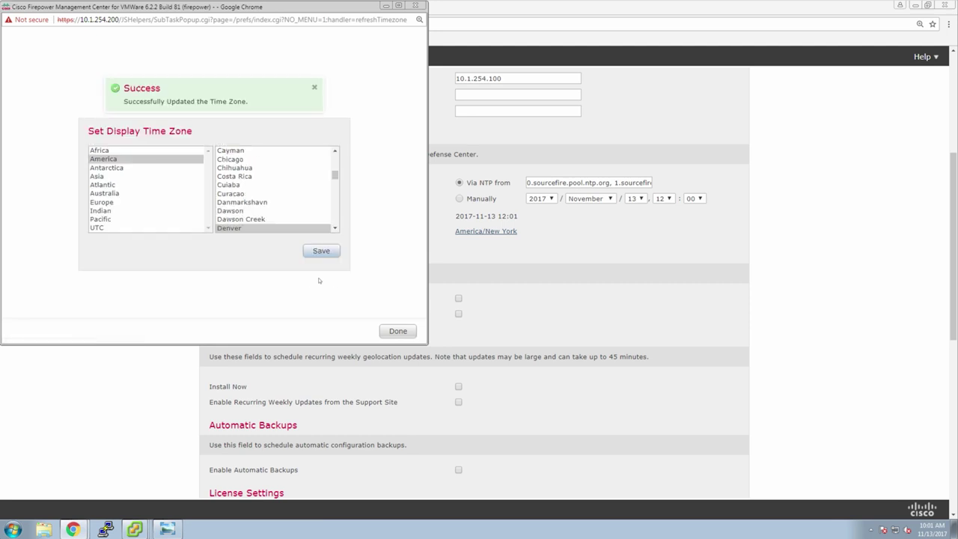
{"action": "left_click", "coordinate": [382, 332]}
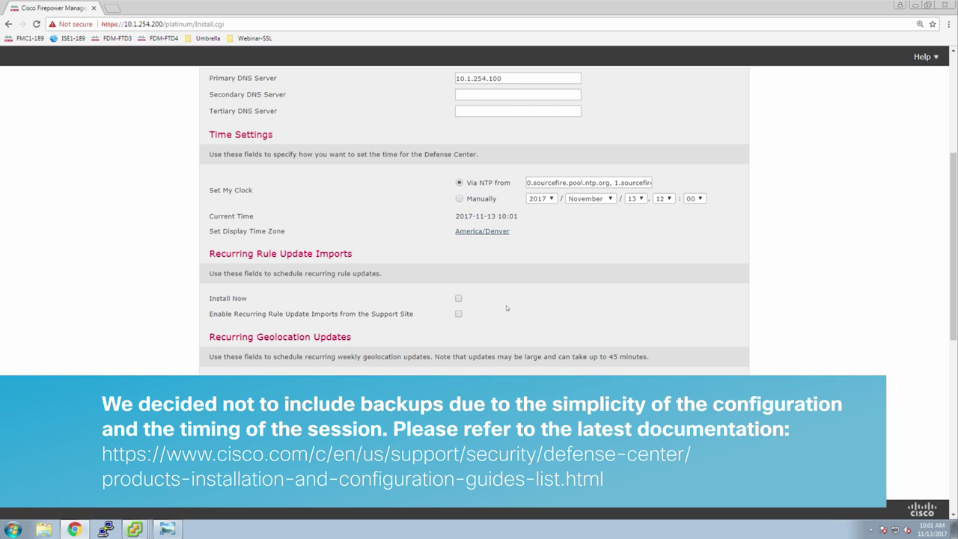
Step: Agree to the EULA and apply setup so the dashboard loads, then show the topology diagram
{"action": "scroll", "coordinate": [488, 269], "scroll_direction": "down", "scroll_amount": 2}
{"action": "scroll", "coordinate": [488, 268], "scroll_direction": "down", "scroll_amount": 1}
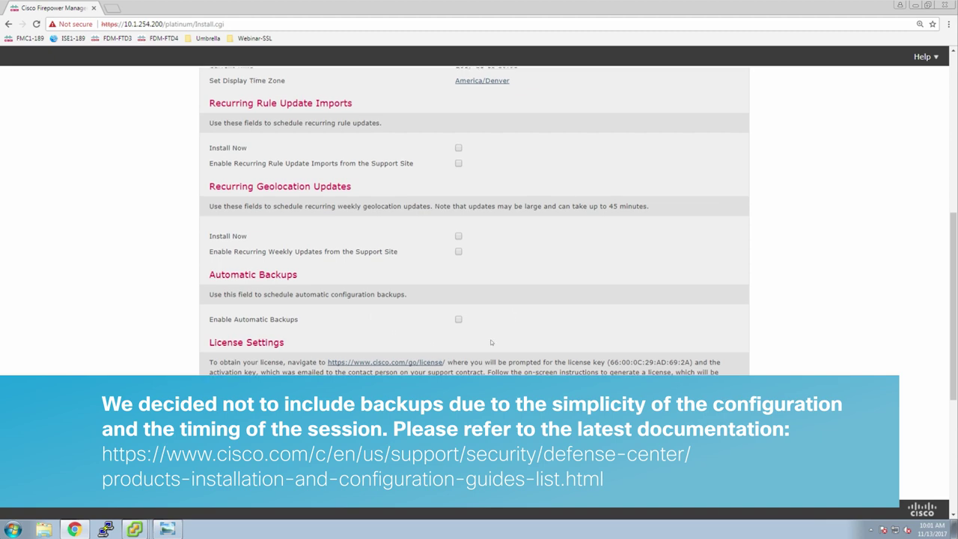
{"action": "scroll", "coordinate": [464, 333], "scroll_direction": "down", "scroll_amount": 3}
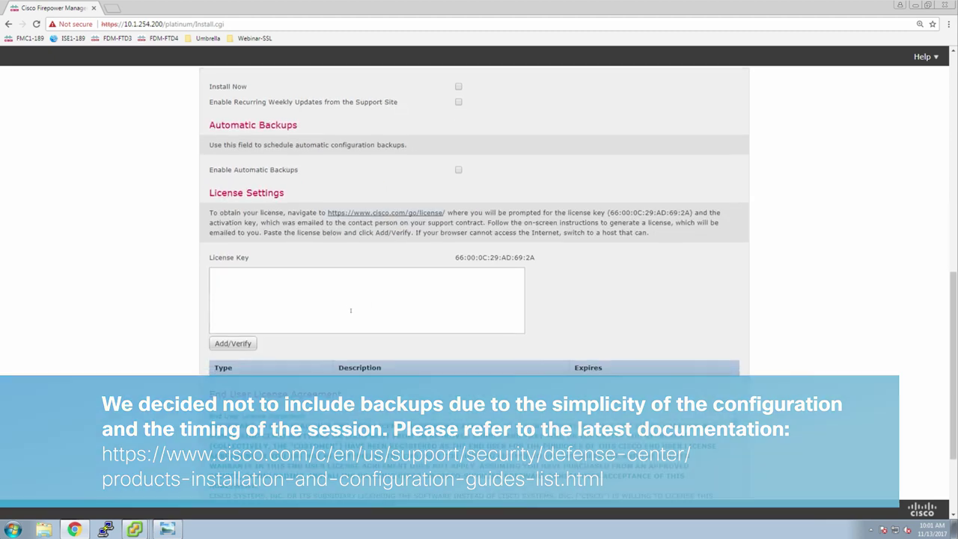
{"action": "scroll", "coordinate": [348, 310], "scroll_direction": "down", "scroll_amount": 5}
{"action": "scroll", "coordinate": [349, 310], "scroll_direction": "down", "scroll_amount": 5}
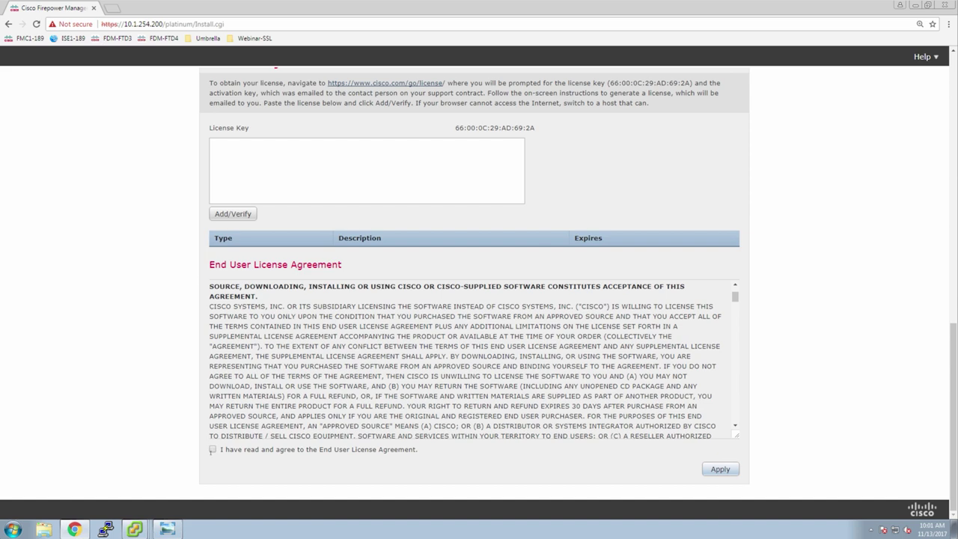
{"action": "left_click", "coordinate": [213, 449]}
{"action": "left_click", "coordinate": [719, 472]}
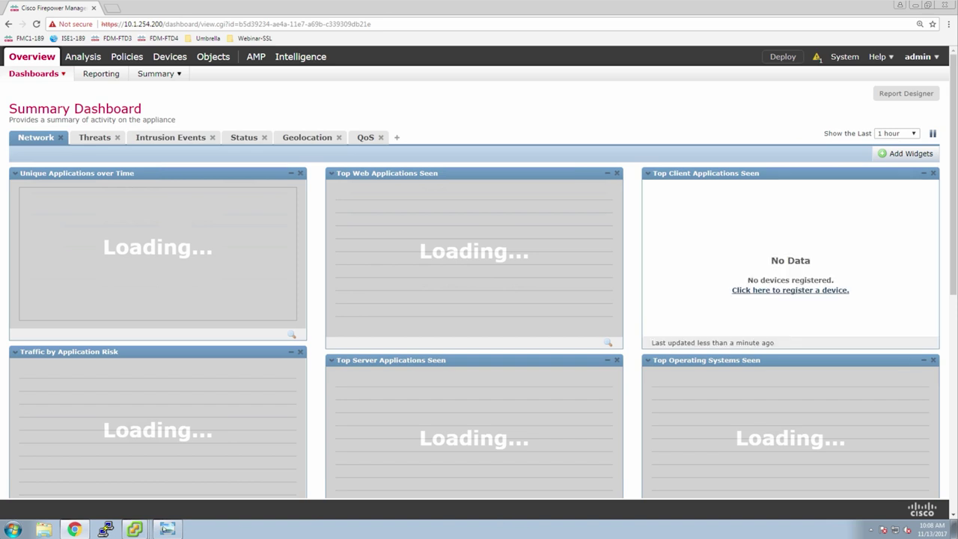
{"action": "left_click", "coordinate": [168, 529]}
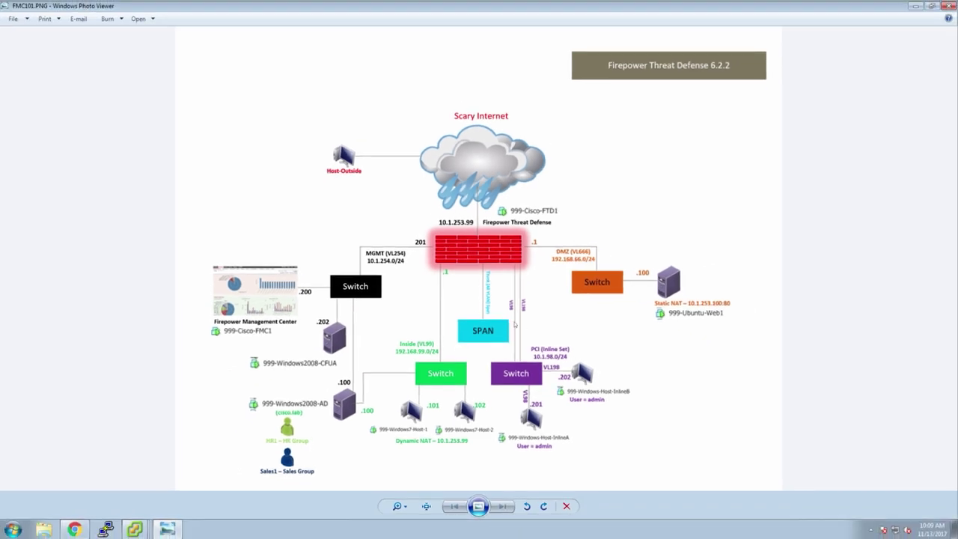
Step: Minimize the network diagram to return to the Summary Dashboard
{"action": "left_click", "coordinate": [916, 6]}
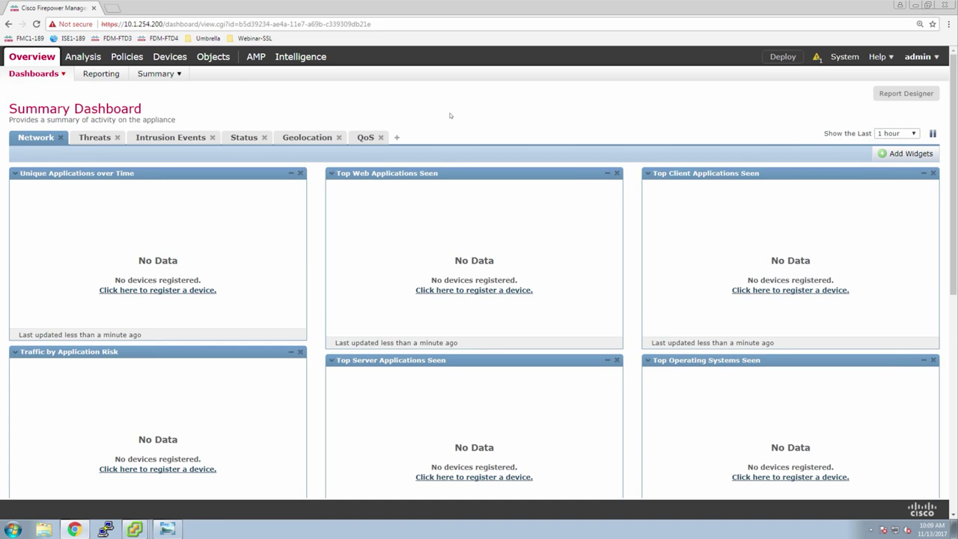
Step: Go to System > Licenses > Smart Licenses and choose Evaluation Mode
{"action": "mouse_move", "coordinate": [842, 64]}
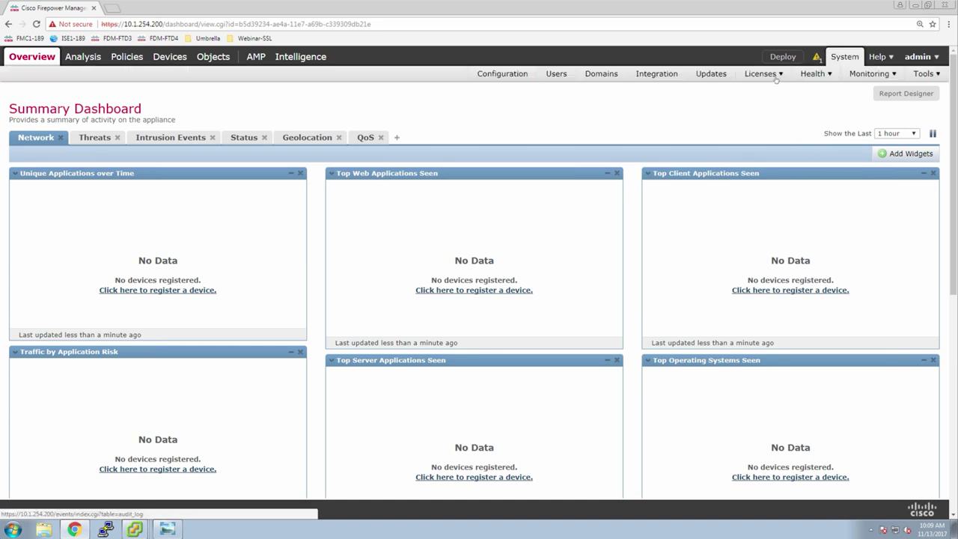
{"action": "mouse_move", "coordinate": [776, 79]}
{"action": "left_click", "coordinate": [750, 91]}
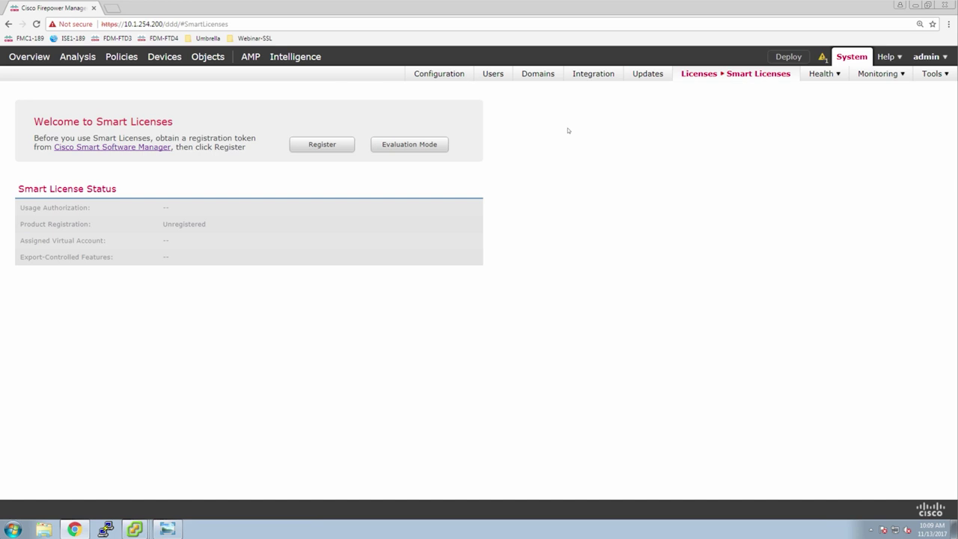
{"action": "left_click", "coordinate": [404, 144]}
Step: Confirm evaluation mode, view the empty Device Management list, and open the 999-Cisco-FTD1-FMC console
{"action": "left_click", "coordinate": [474, 335]}
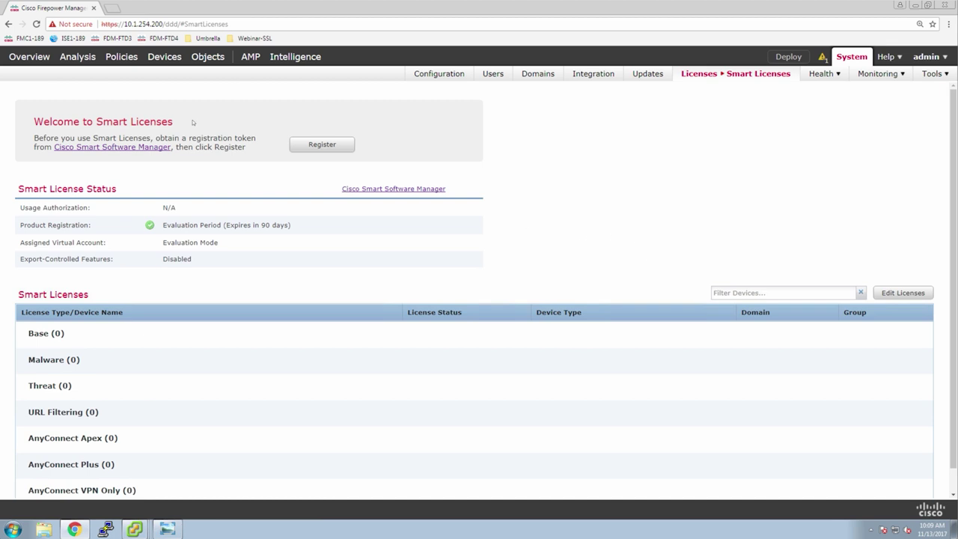
{"action": "left_click", "coordinate": [59, 74]}
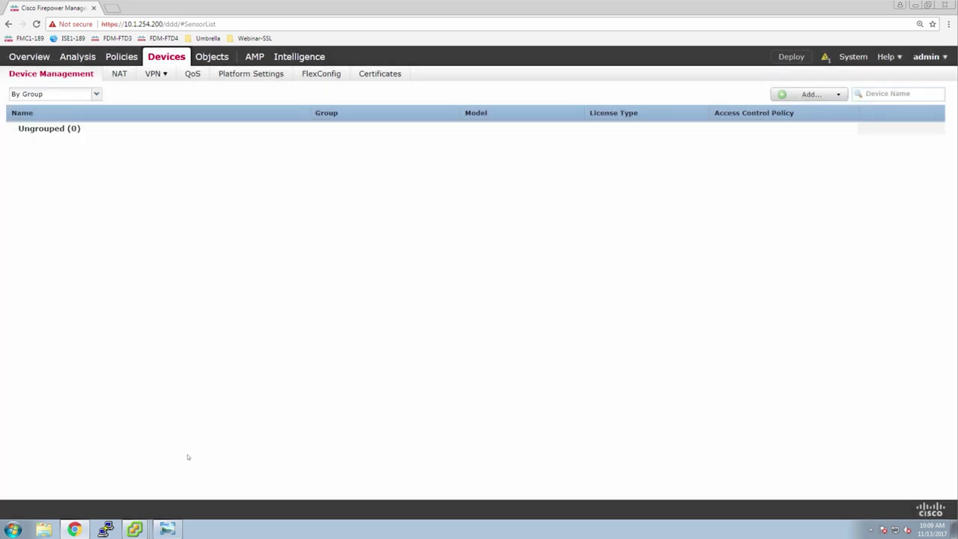
{"action": "left_click", "coordinate": [106, 529]}
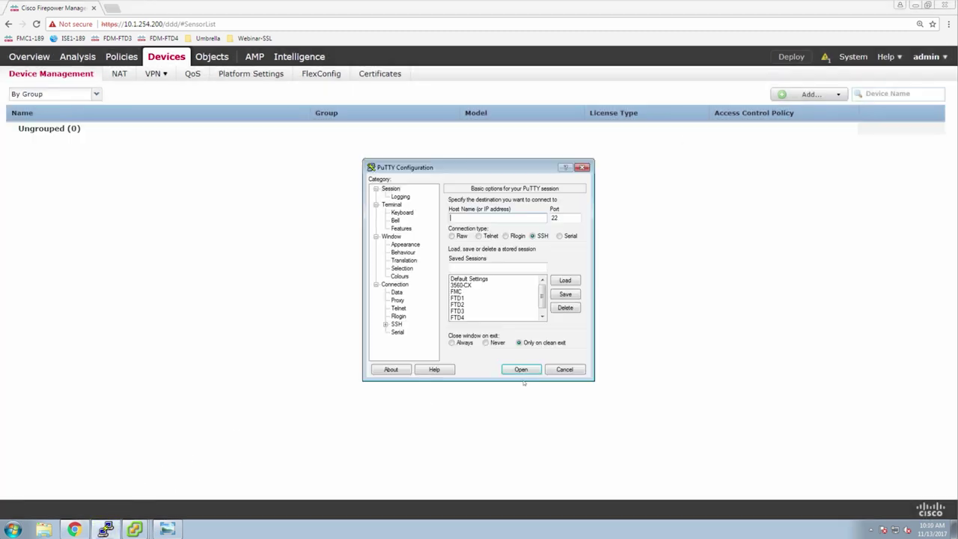
{"action": "left_click", "coordinate": [565, 369]}
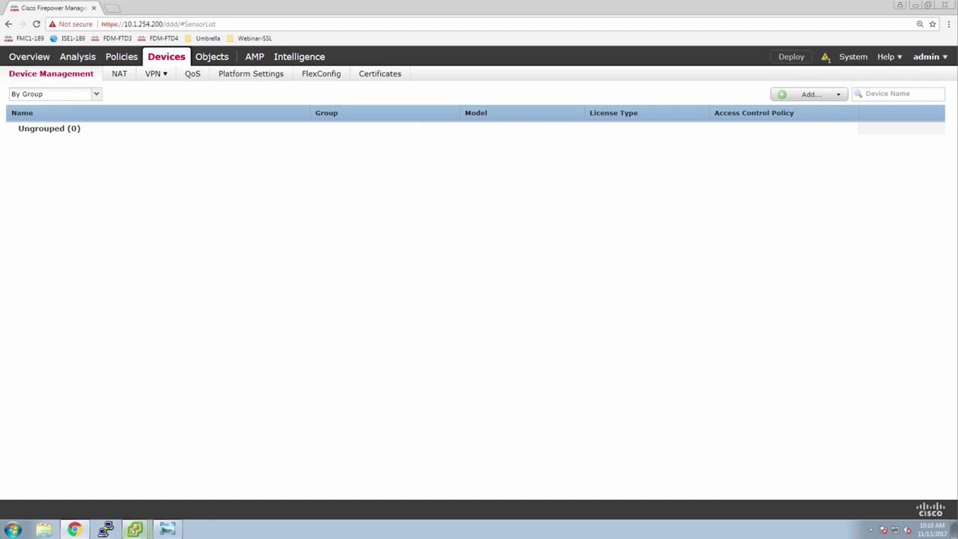
{"action": "left_click", "coordinate": [135, 529]}
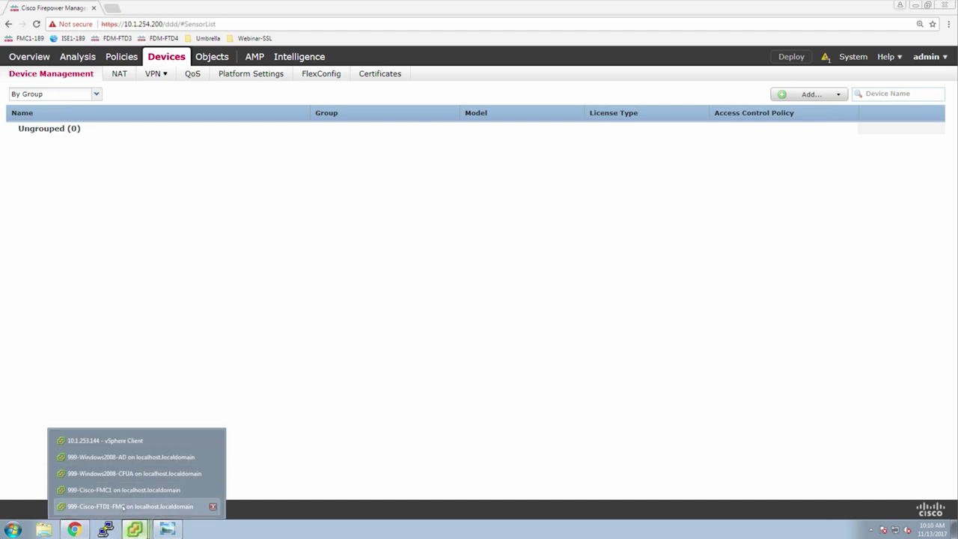
{"action": "left_click", "coordinate": [123, 506]}
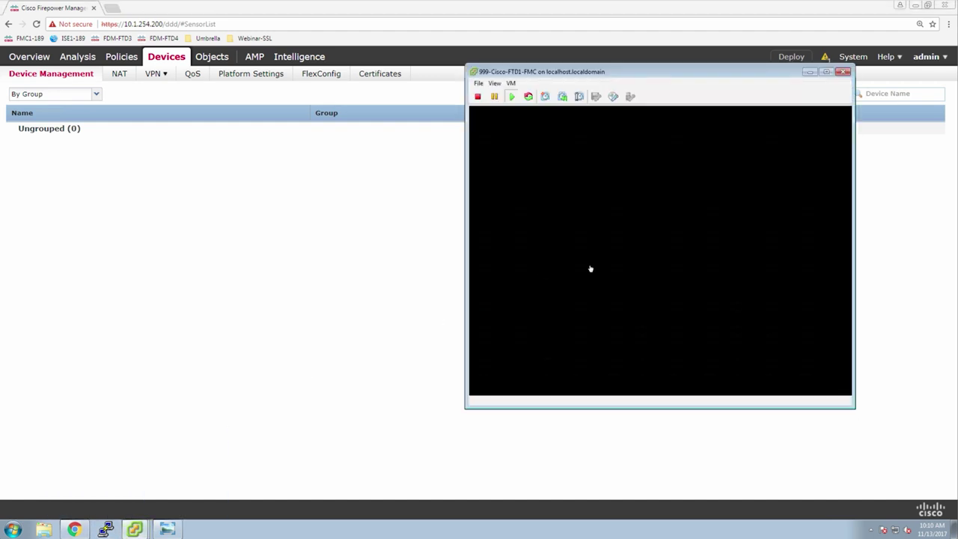
Step: Run show managers to confirm registration to 10.1.254.200 is pending, then return to Chrome
{"action": "type", "text": "show managers"}
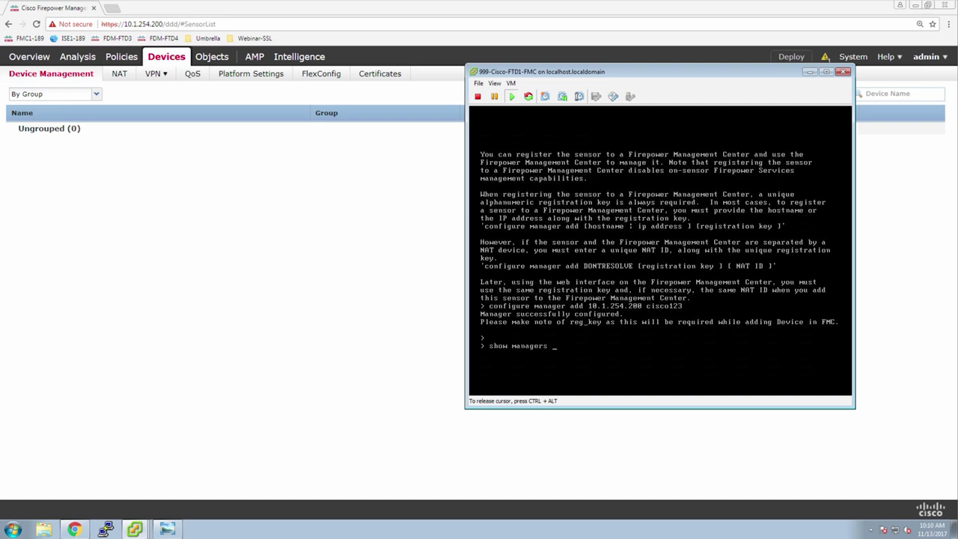
{"action": "key", "text": "Return"}
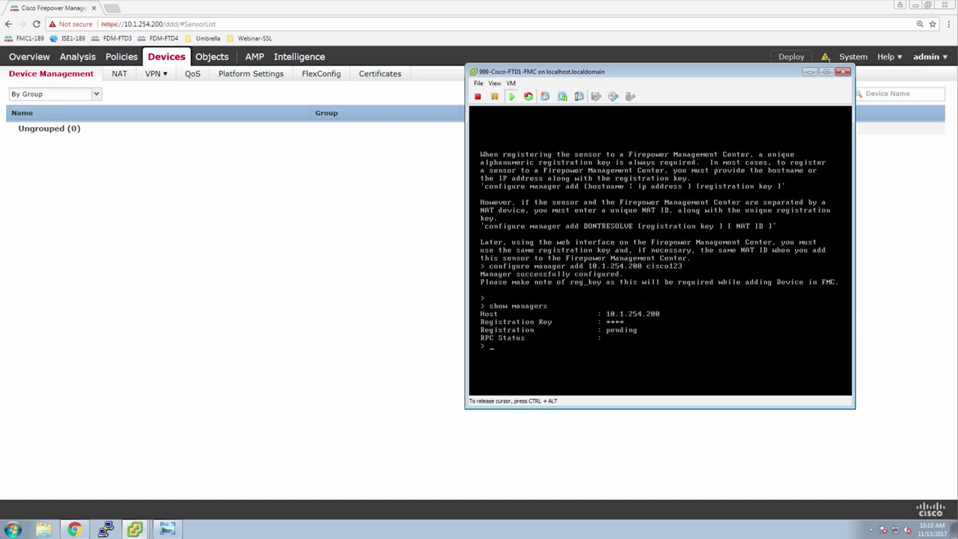
{"action": "left_click", "coordinate": [295, 252]}
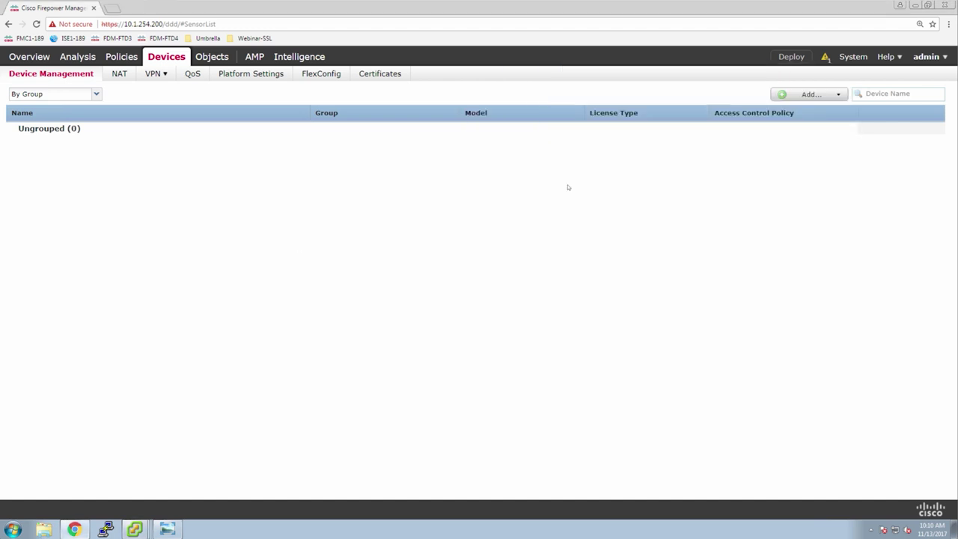
Step: Start adding a new device with host 10.1.254.201
{"action": "left_click", "coordinate": [833, 98]}
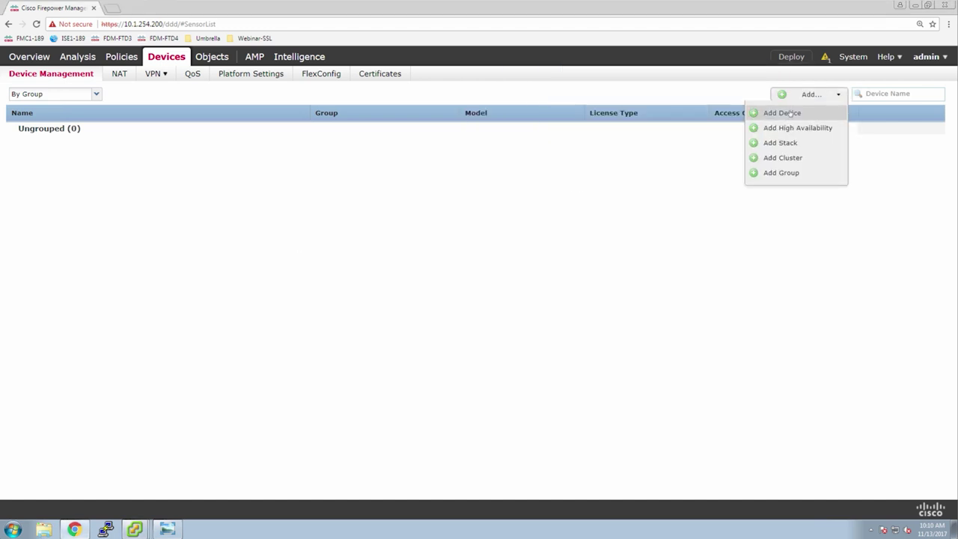
{"action": "left_click", "coordinate": [790, 112]}
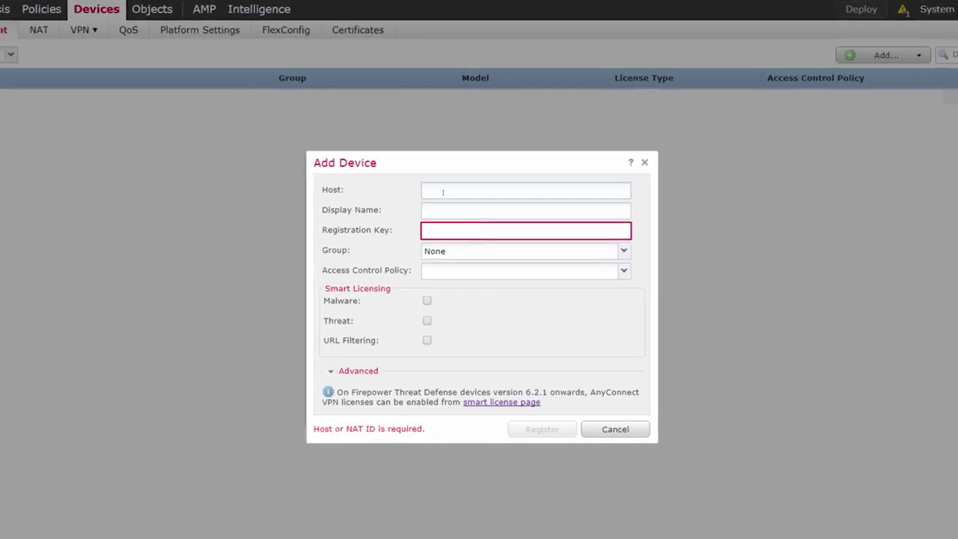
{"action": "type", "text": "192"}
{"action": "key", "text": "BackSpace"}
{"action": "key", "text": "BackSpace"}
{"action": "key", "text": "BackSpace"}
{"action": "type", "text": "10.1.254.201"}
Step: Name it FTD1.cisco.lab, enter the registration key, and choose to create a new access policy
{"action": "key", "text": "Tab"}
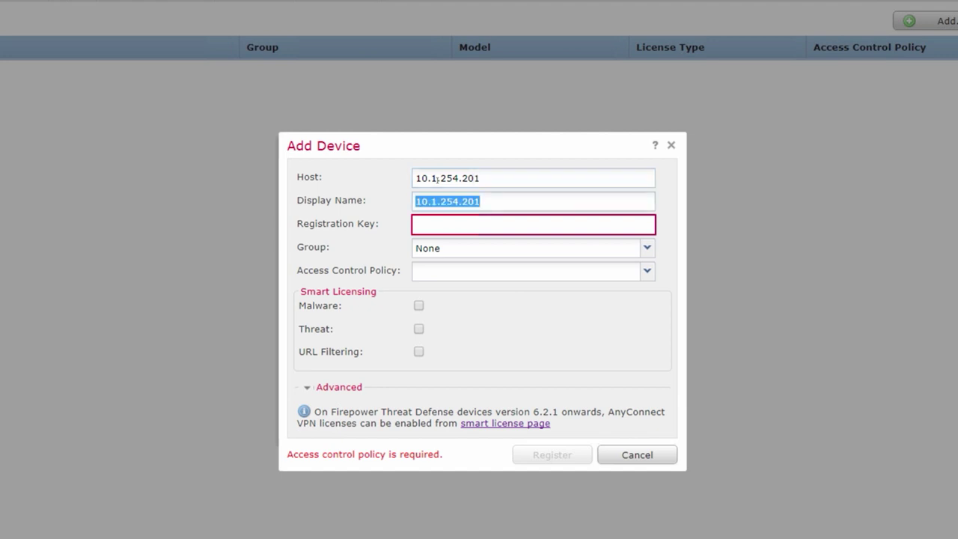
{"action": "type", "text": "FTD1"}
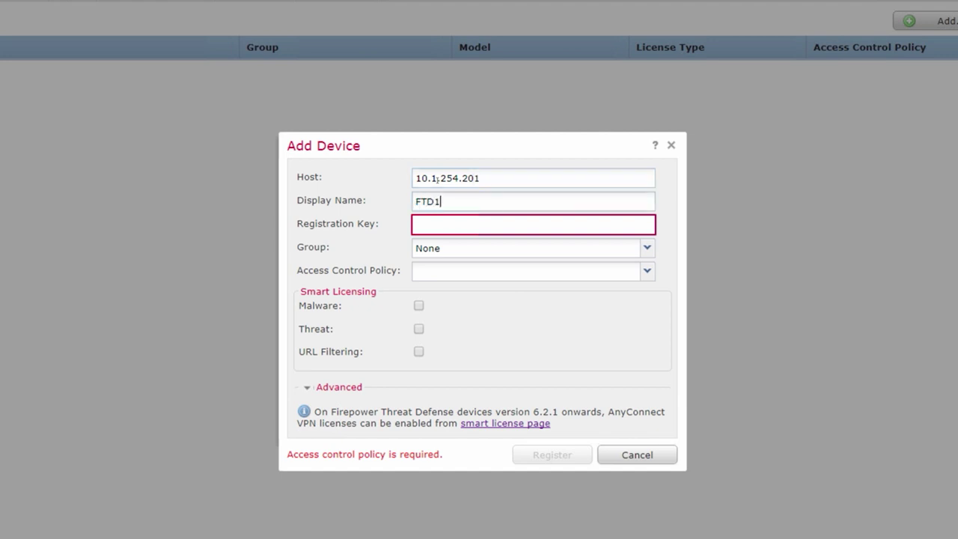
{"action": "type", "text": ".cisco.lab"}
{"action": "key", "text": "Tab"}
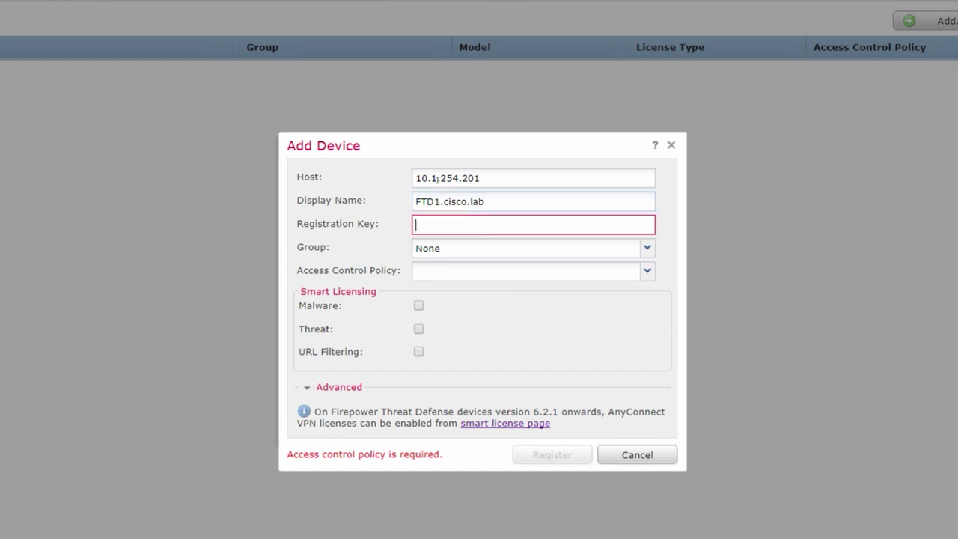
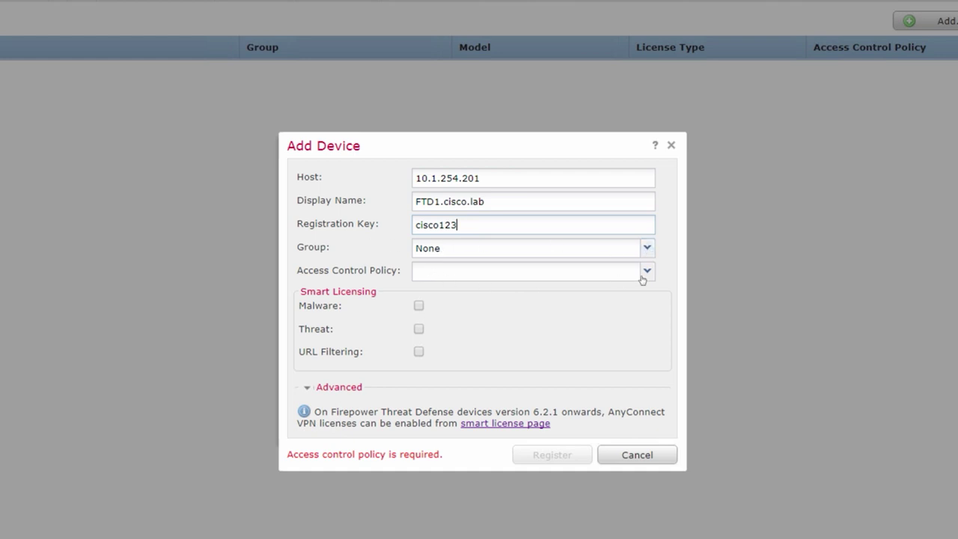
{"action": "left_click", "coordinate": [643, 275]}
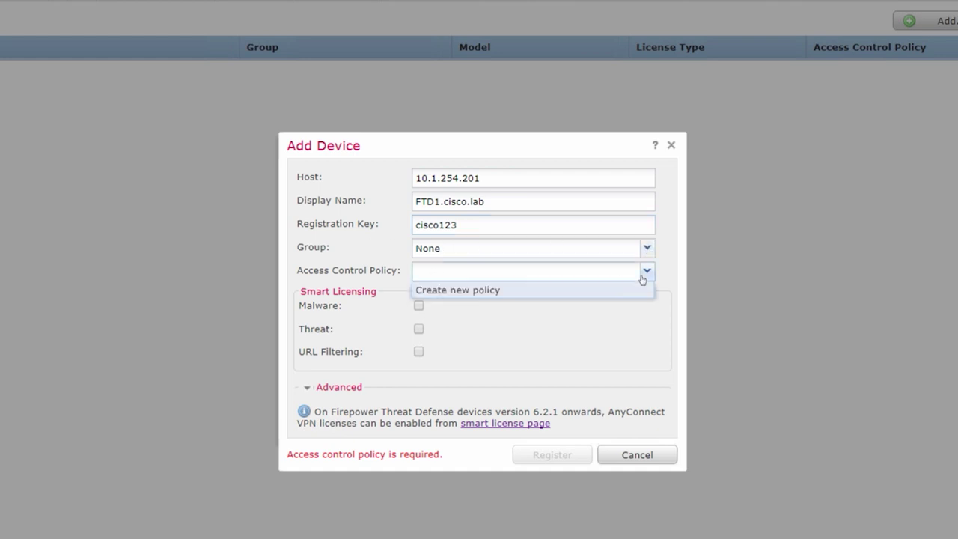
{"action": "left_click", "coordinate": [466, 294]}
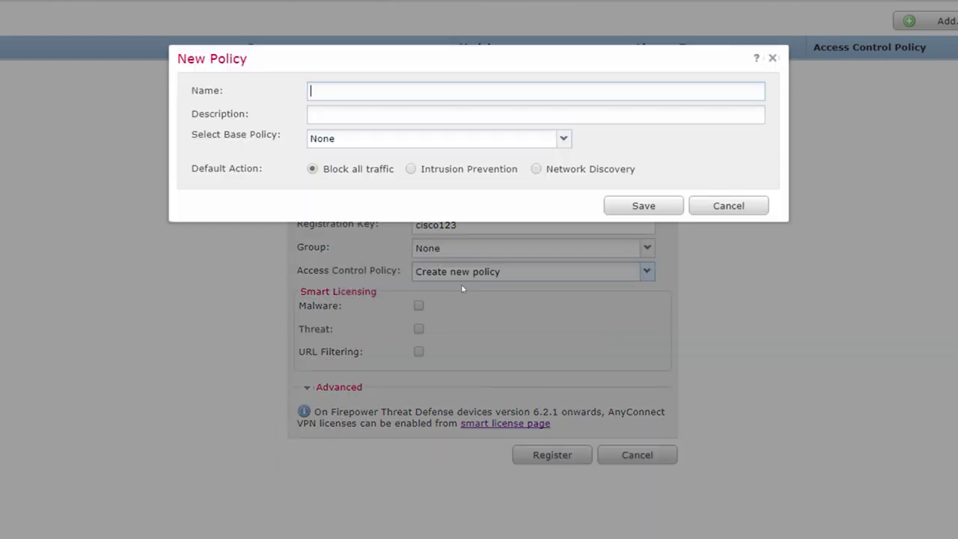
Step: Create and save the access policy FTD1-Access-Policy
{"action": "type", "text": "FTD1-Access-Policy"}
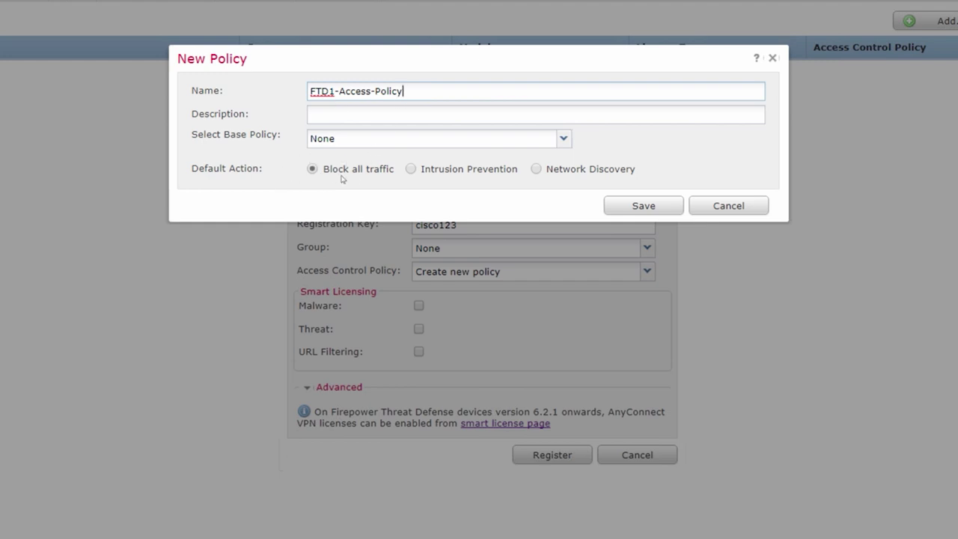
{"action": "left_click", "coordinate": [648, 211]}
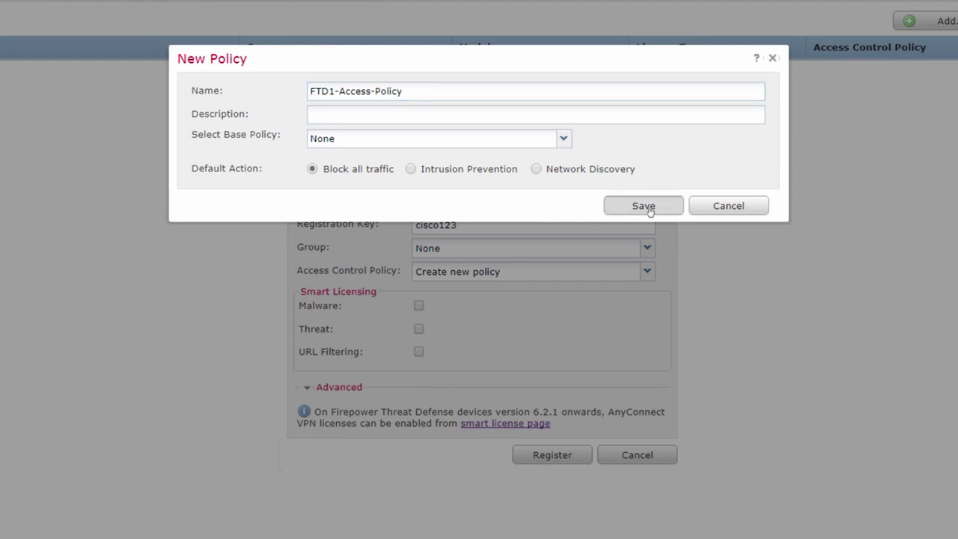
{"action": "left_click", "coordinate": [648, 209]}
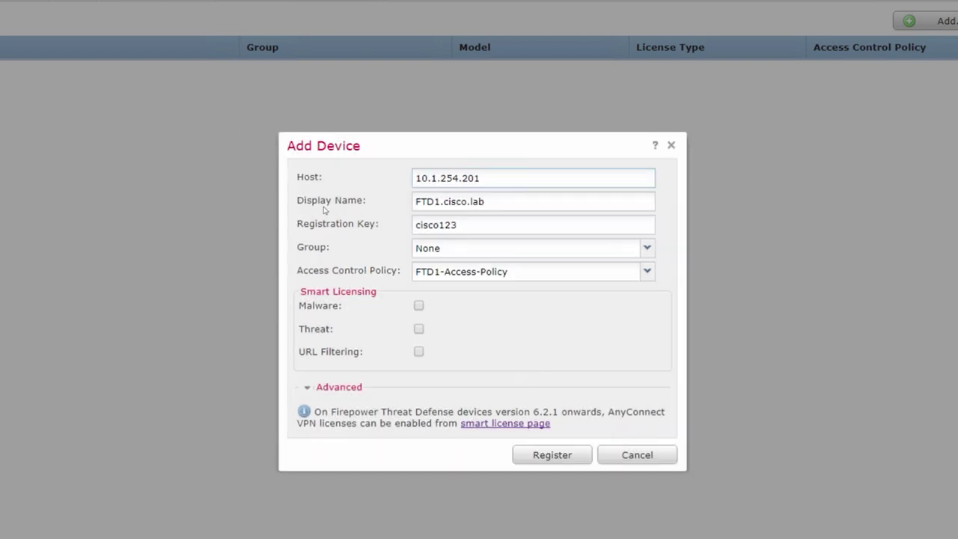
Step: Enable the Malware, Threat and URL Filtering smart licences
{"action": "left_click", "coordinate": [419, 306]}
{"action": "left_click", "coordinate": [419, 330]}
{"action": "left_click", "coordinate": [419, 352]}
Step: Register the device, then run 'show managers' in the FTD1 VM console
{"action": "left_click", "coordinate": [554, 458]}
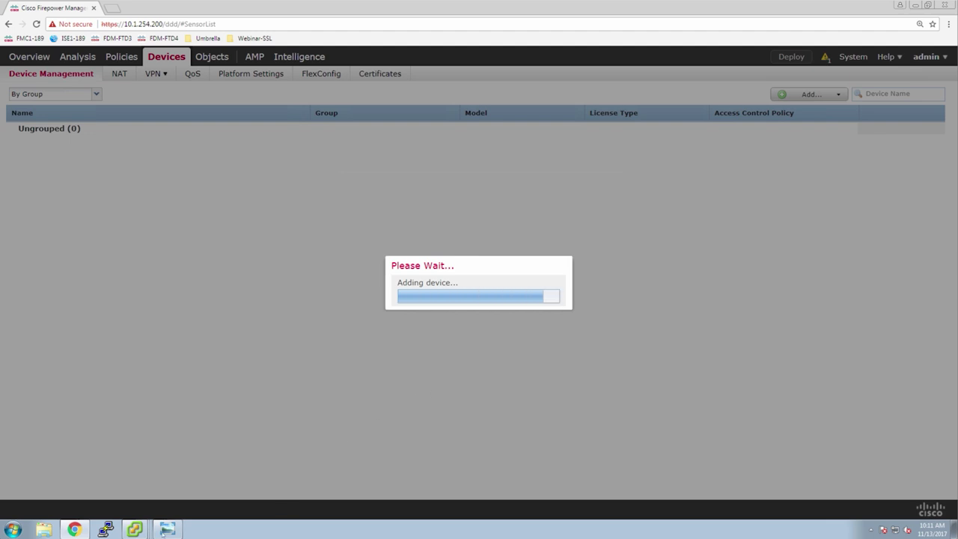
{"action": "mouse_move", "coordinate": [136, 528]}
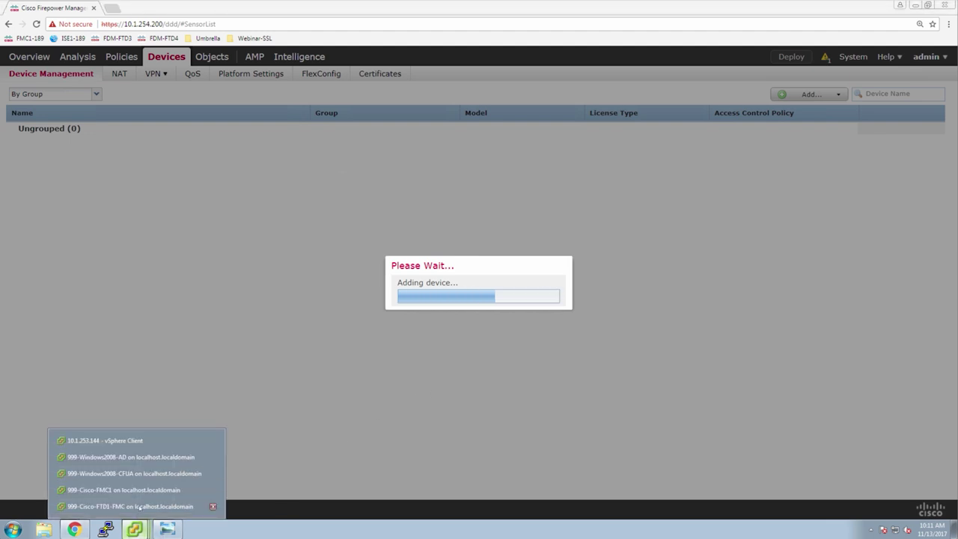
{"action": "left_click", "coordinate": [131, 506]}
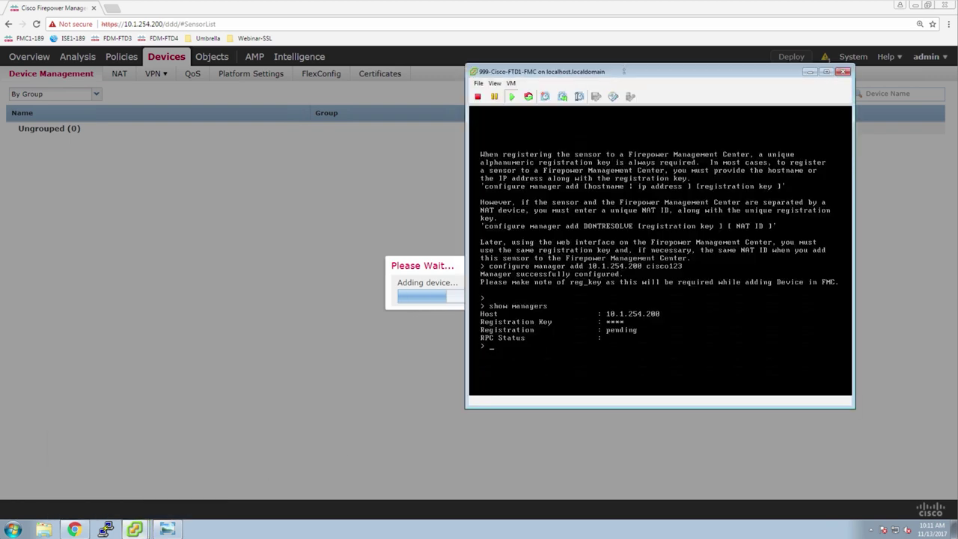
{"action": "left_click_drag", "start_coordinate": [626, 70], "coordinate": [727, 113]}
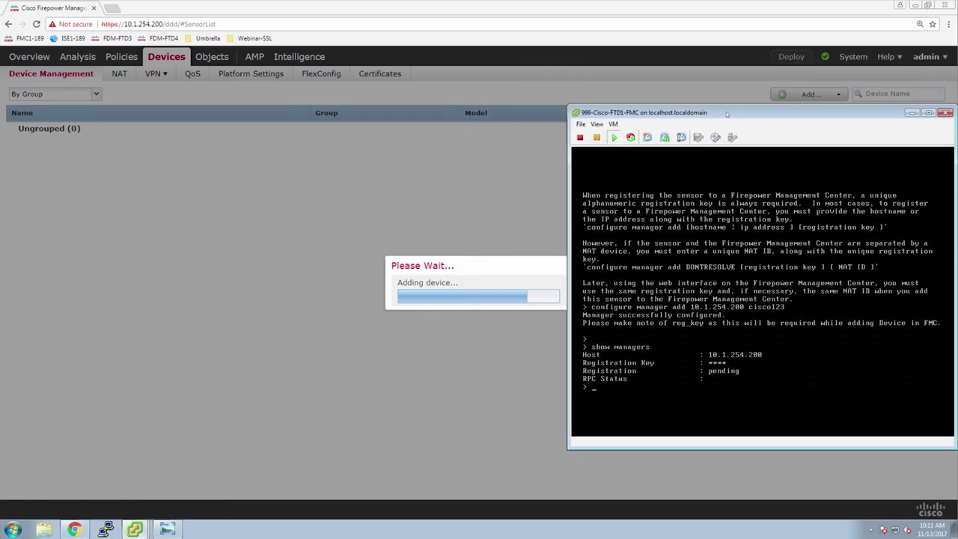
{"action": "left_click", "coordinate": [673, 330]}
{"action": "type", "text": "show "}
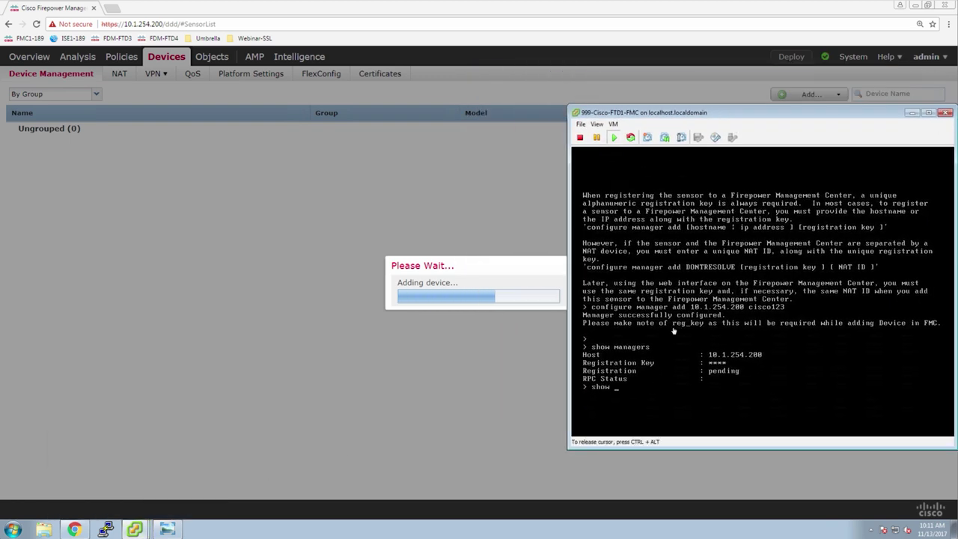
{"action": "type", "text": "managers"}
{"action": "key", "text": "Return"}
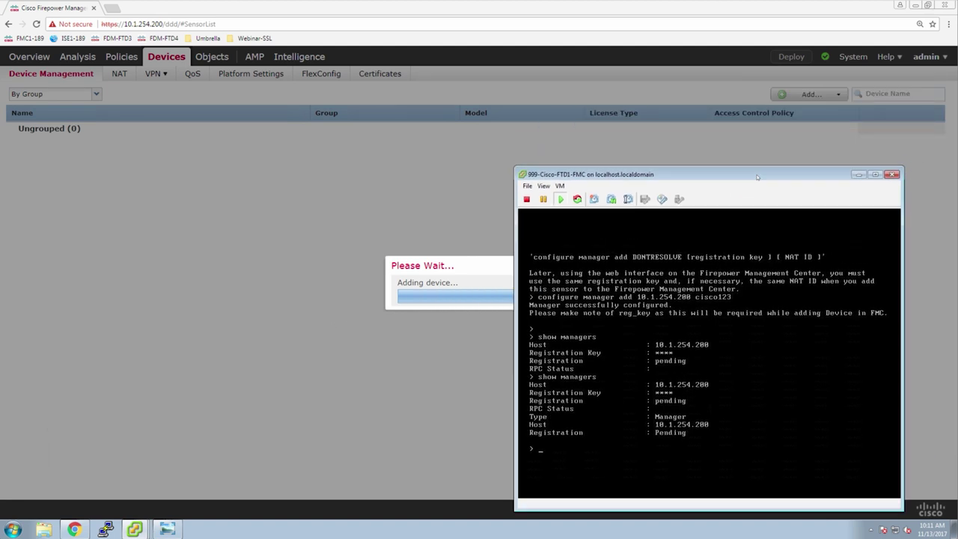
Step: Rerun 'show managers' to recheck the Pending registration to 10.1.254.200
{"action": "left_click", "coordinate": [760, 175]}
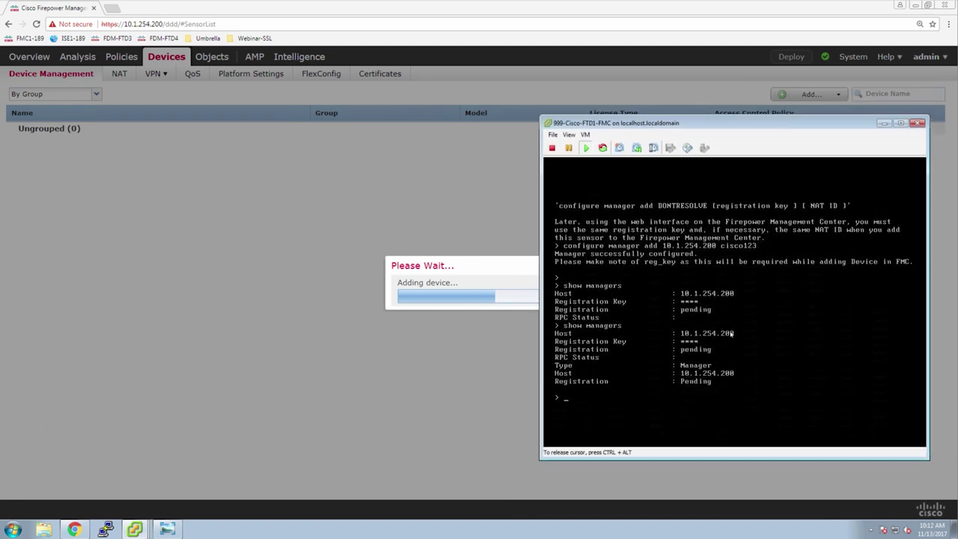
{"action": "type", "text": "show managers"}
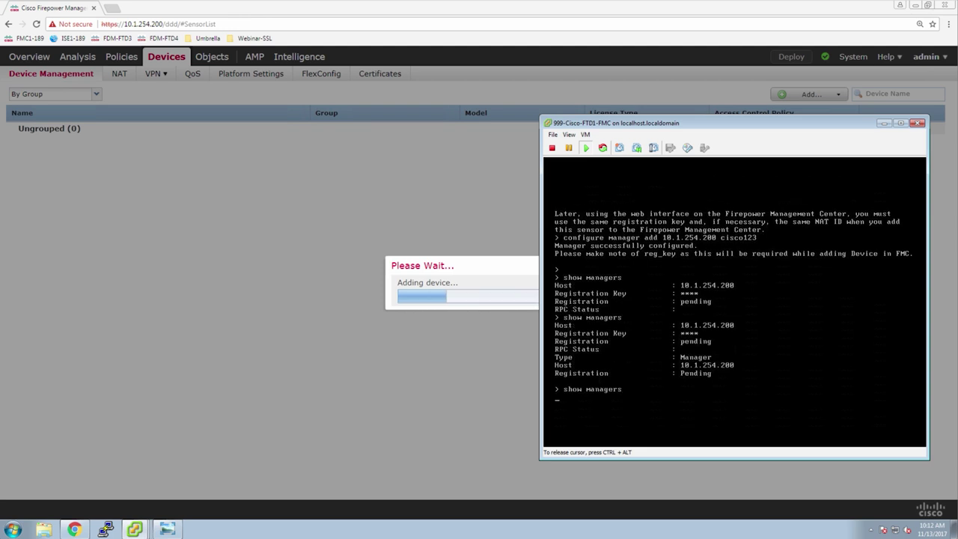
{"action": "key", "text": "Return"}
{"action": "key", "text": "ctrl+alt"}
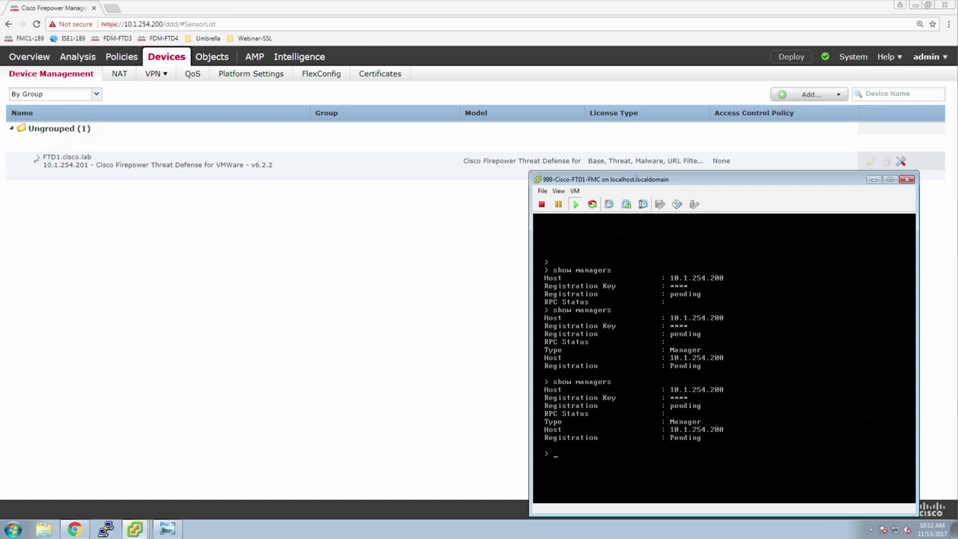
Step: Rerun 'show managers' to see registration Completed, then release and minimize the FTD1 console
{"action": "left_click", "coordinate": [658, 392]}
{"action": "type", "text": "show managers"}
{"action": "key", "text": "Return"}
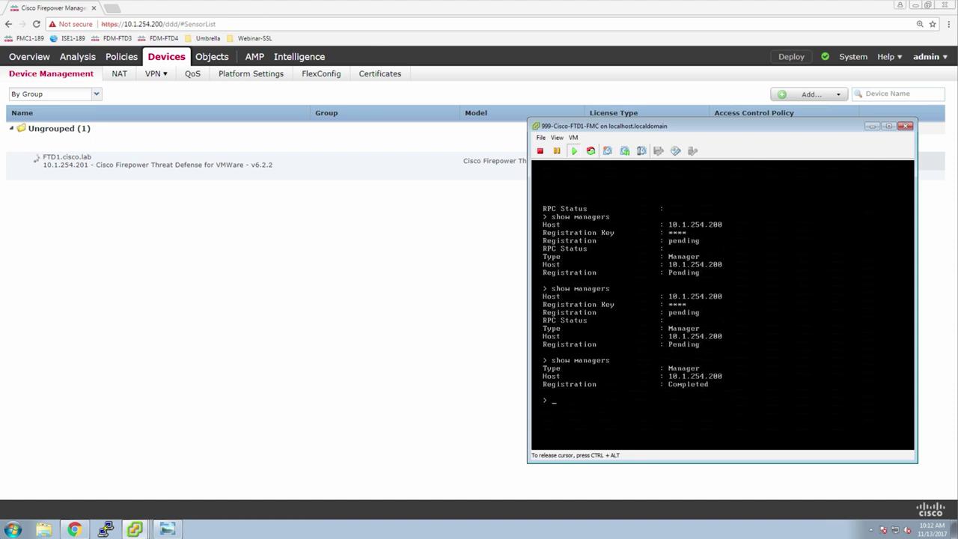
{"action": "key", "text": "ctrl+alt"}
{"action": "left_click", "coordinate": [871, 127]}
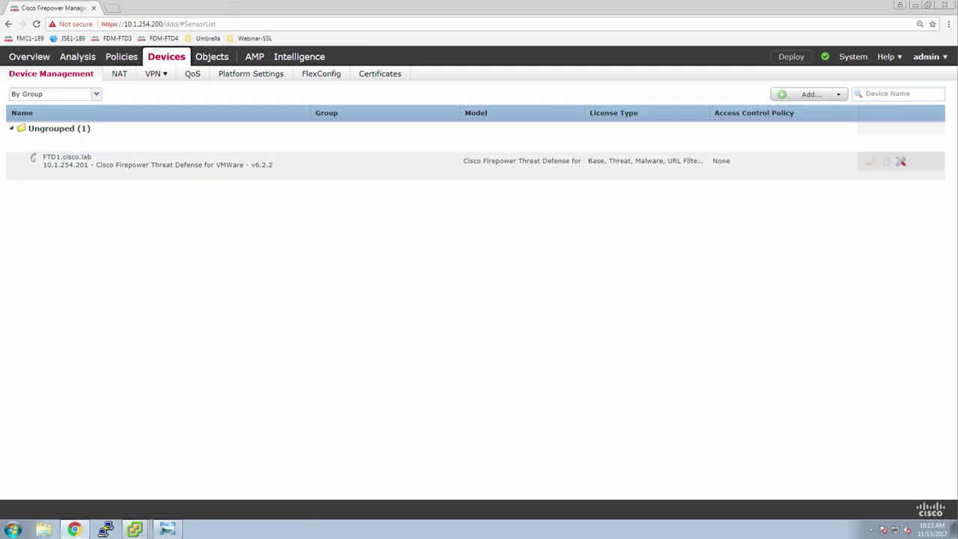
{"action": "mouse_move", "coordinate": [35, 158]}
Step: Start a new network object under Objects > Object Management
{"action": "left_click", "coordinate": [213, 58]}
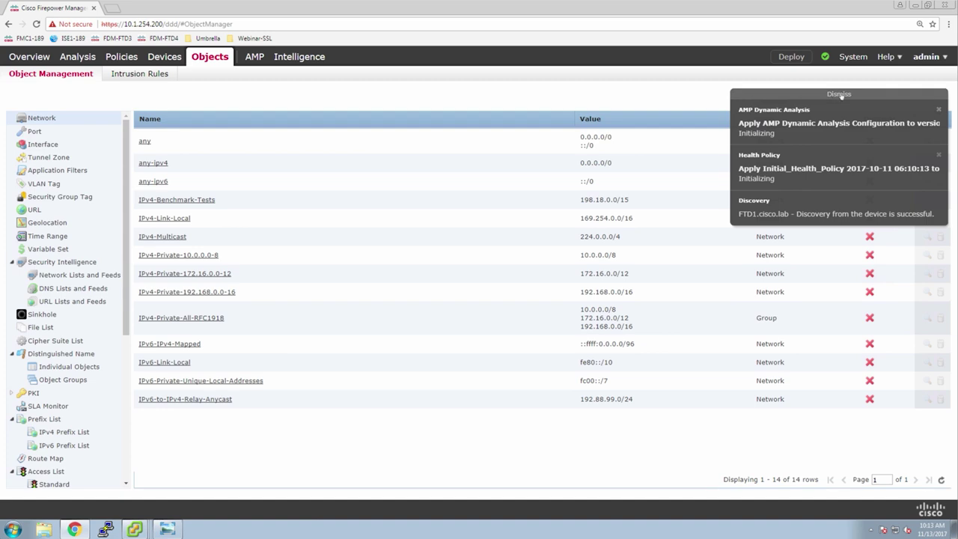
{"action": "left_click", "coordinate": [834, 95]}
{"action": "left_click", "coordinate": [816, 98]}
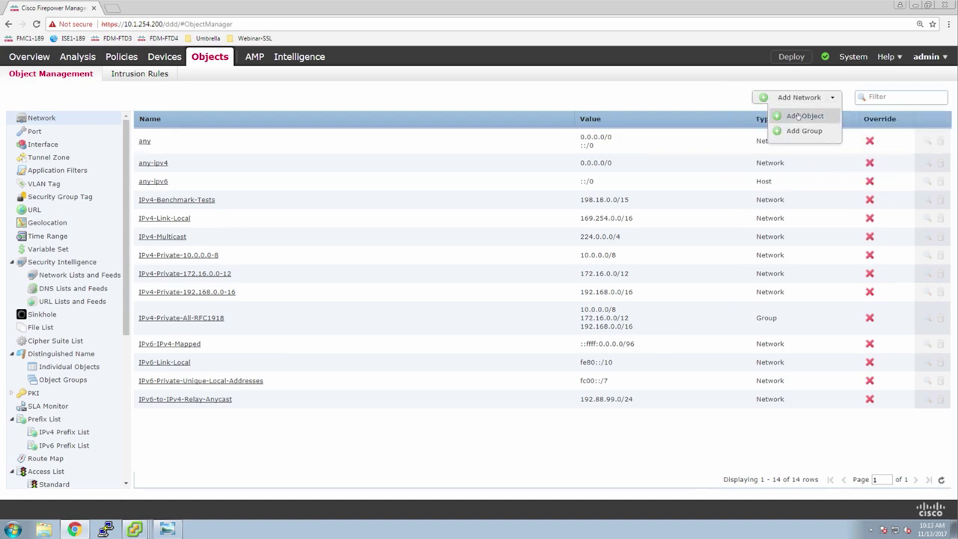
{"action": "left_click", "coordinate": [801, 116]}
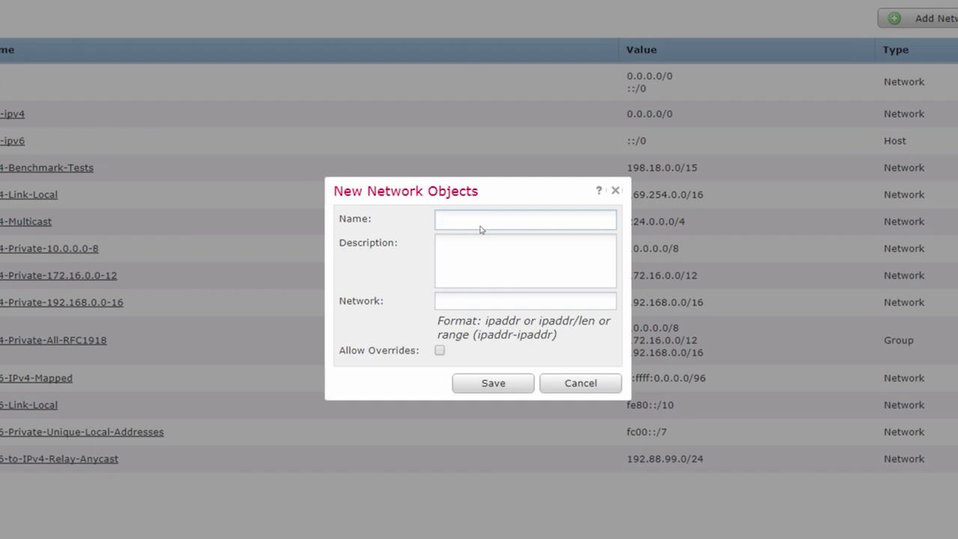
Step: Name the object DNS-SRV with network address 192.168.99.100
{"action": "left_click", "coordinate": [483, 224]}
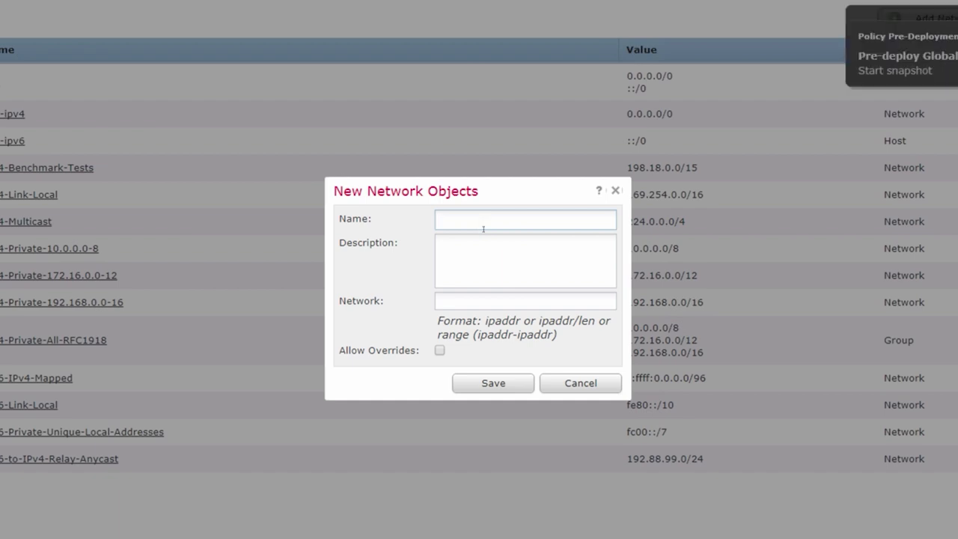
{"action": "type", "text": "DNS"}
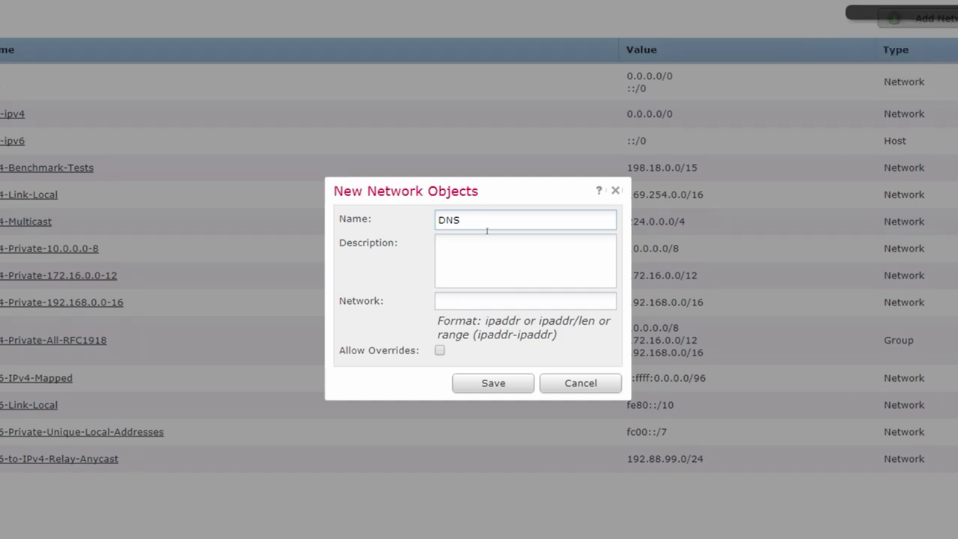
{"action": "type", "text": "-SRV"}
{"action": "left_click", "coordinate": [463, 303]}
{"action": "type", "text": "10."}
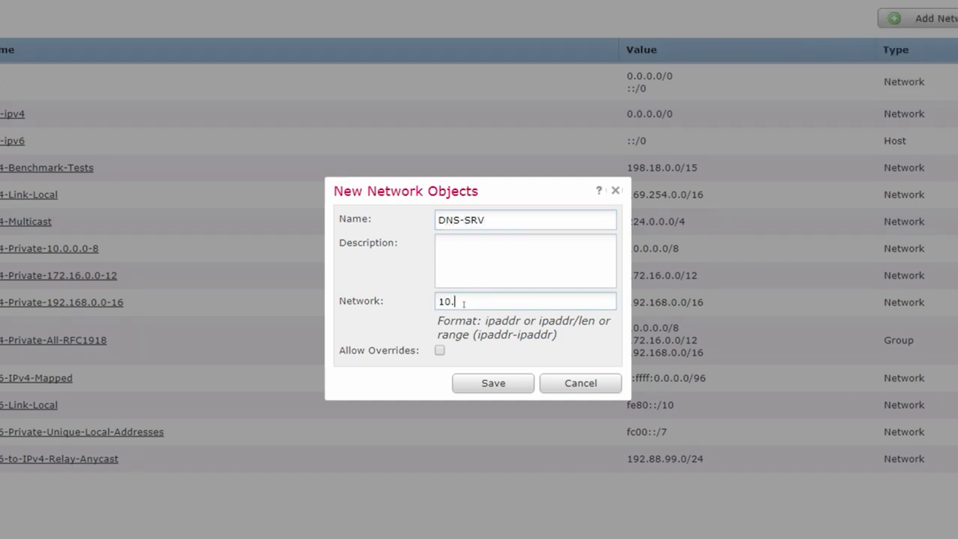
{"action": "type", "text": "1"}
{"action": "key", "text": "BackSpace"}
{"action": "key", "text": "BackSpace"}
{"action": "type", "text": "192.168.99"}
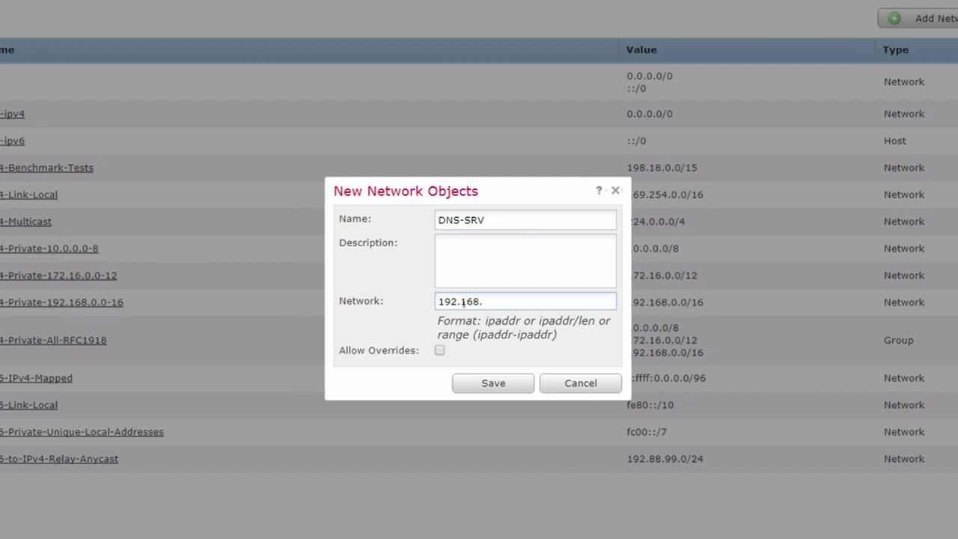
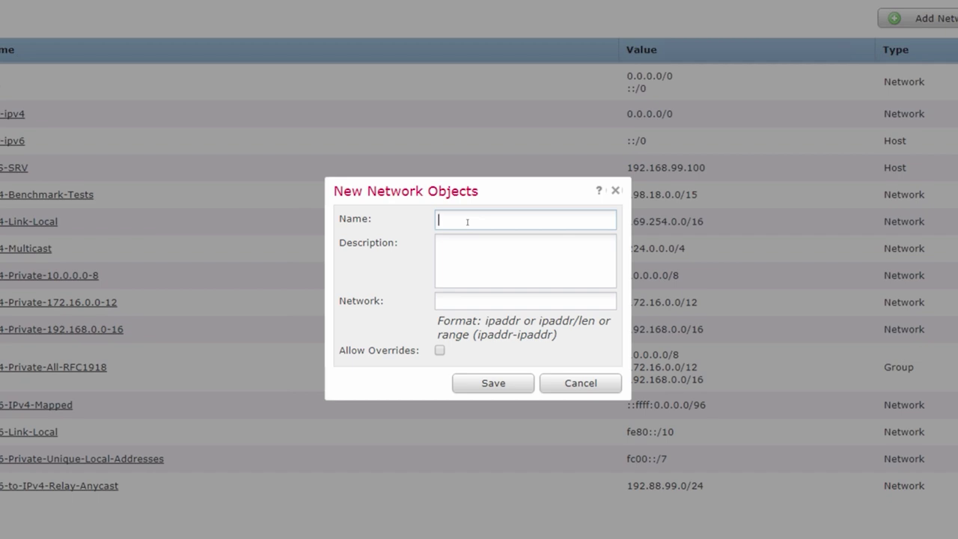
Step: Create the host object Inside-Host1 with address 192.168.99.101
{"action": "type", "text": "Inside-Host1"}
{"action": "left_click", "coordinate": [449, 300]}
{"action": "type", "text": "101"}
{"action": "key", "text": "BackSpace"}
{"action": "key", "text": "BackSpace"}
{"action": "type", "text": "9"}
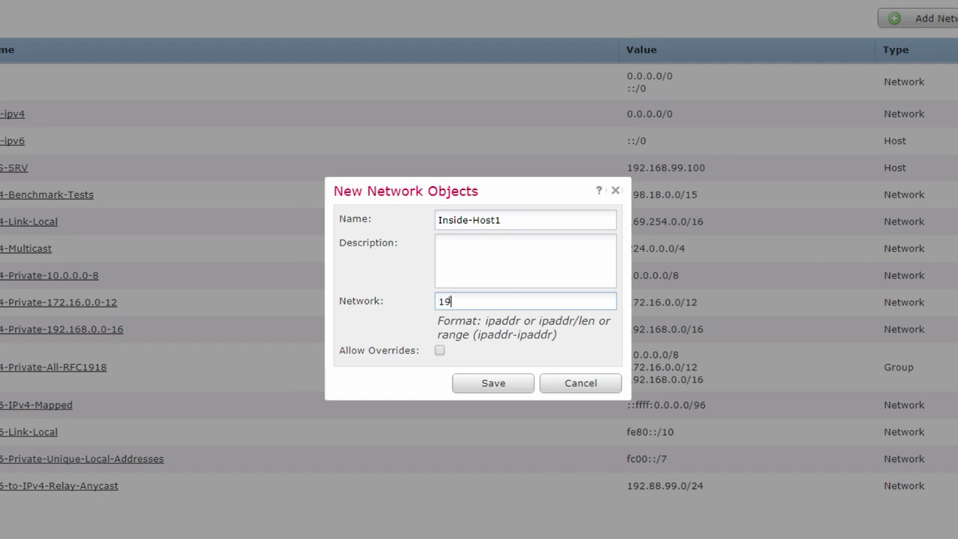
{"action": "type", "text": "2.168.99.1"}
{"action": "key", "text": "BackSpace"}
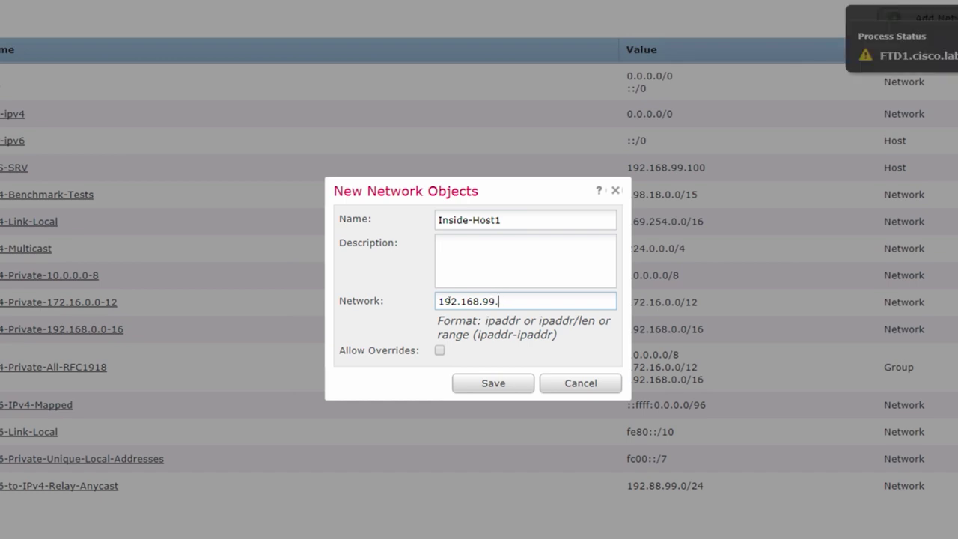
{"action": "type", "text": "101"}
{"action": "key", "text": "ctrl+a"}
{"action": "key", "text": "ctrl+c"}
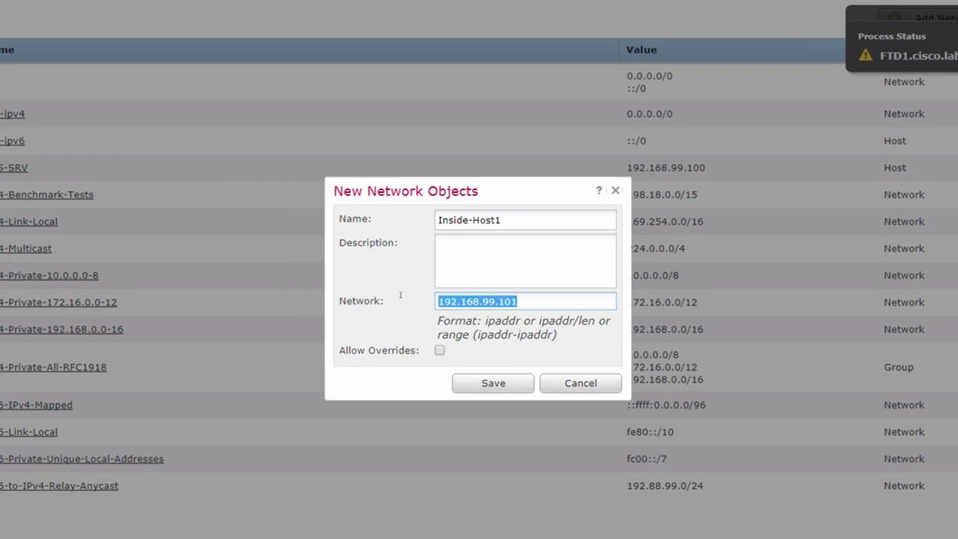
{"action": "left_click", "coordinate": [476, 389]}
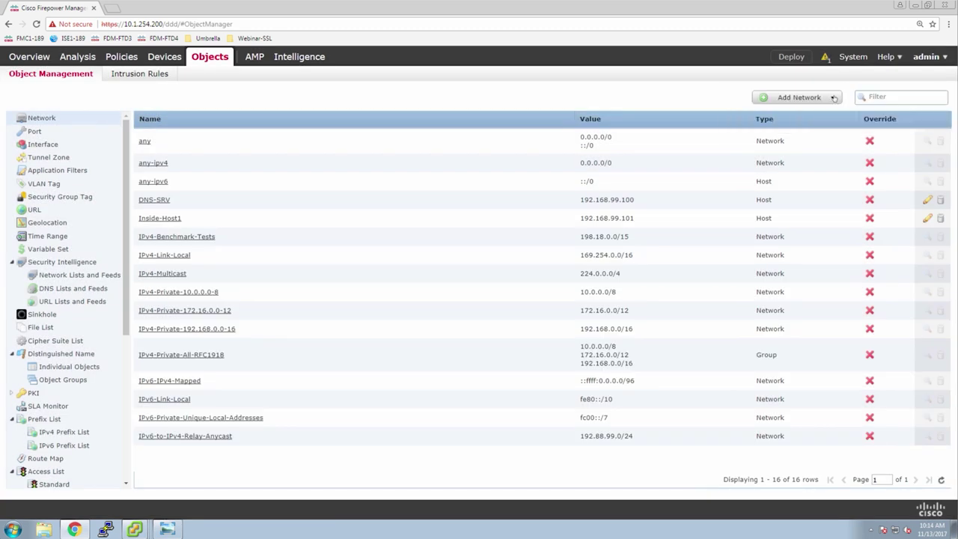
Step: Add the host object Inside-Host2 with address 192.168.99.102
{"action": "left_click", "coordinate": [832, 98]}
{"action": "left_click", "coordinate": [820, 115]}
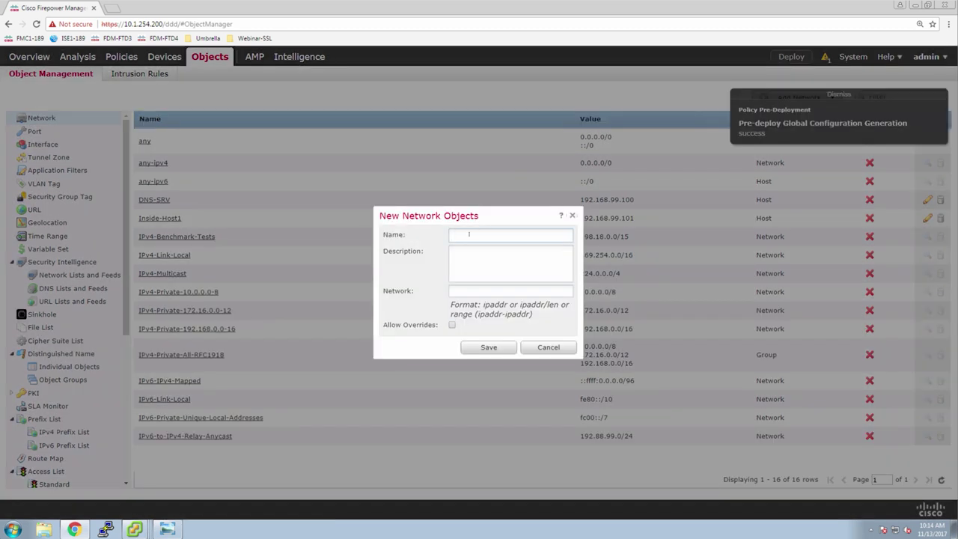
{"action": "type", "text": "Inside-Host"}
{"action": "type", "text": "2"}
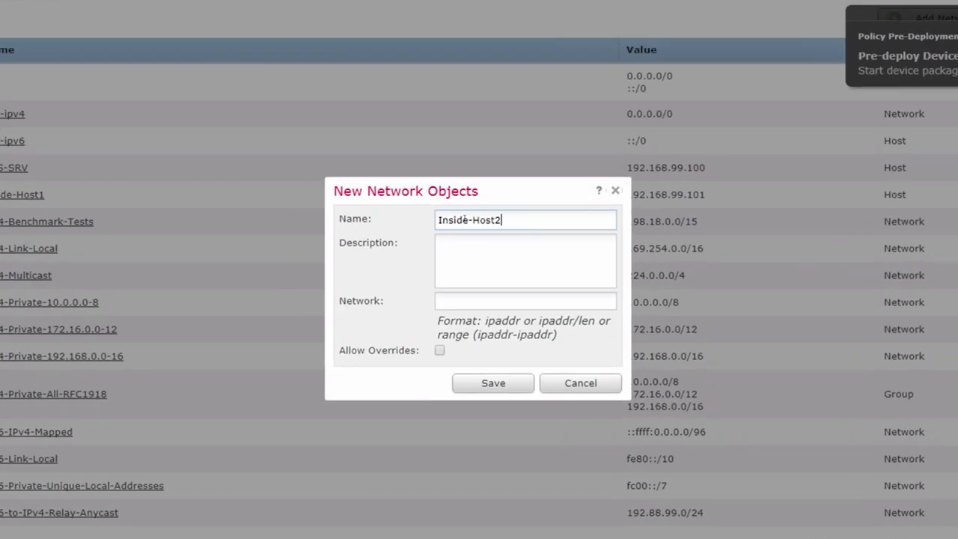
{"action": "left_click", "coordinate": [479, 298]}
{"action": "key", "text": "ctrl+v"}
{"action": "key", "text": "BackSpace"}
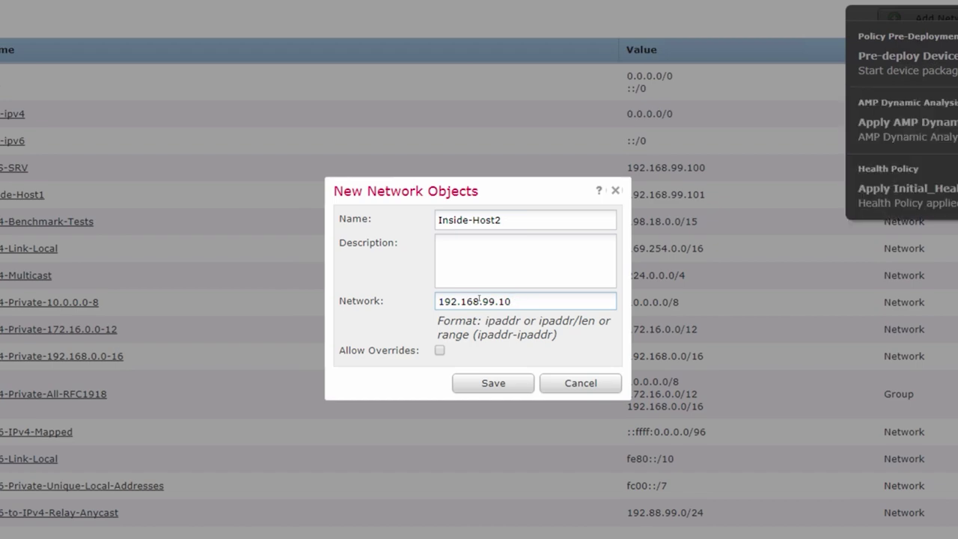
{"action": "type", "text": "2"}
{"action": "left_click", "coordinate": [485, 382]}
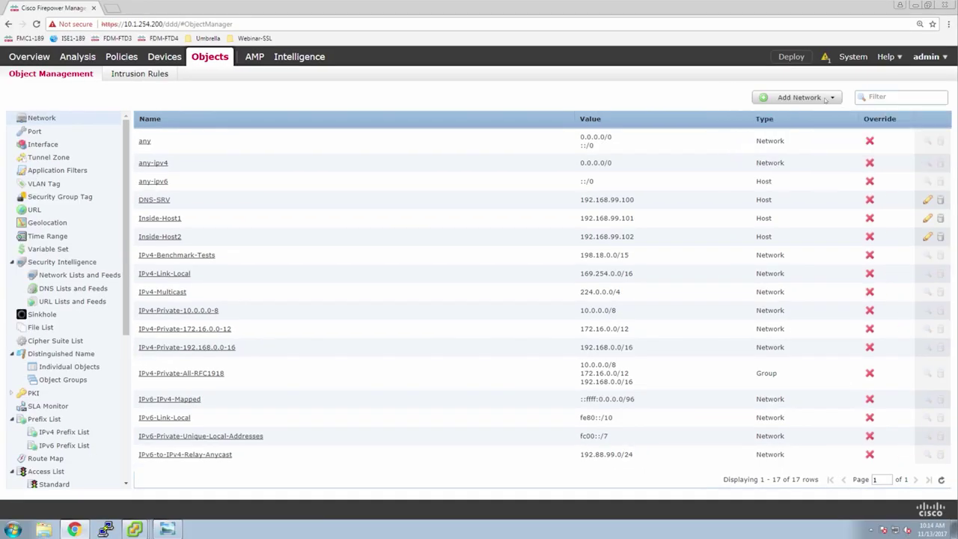
{"action": "left_click", "coordinate": [826, 99]}
Step: Create the network object PCI-Host1 with address 10.1.98.201
{"action": "left_click", "coordinate": [797, 116]}
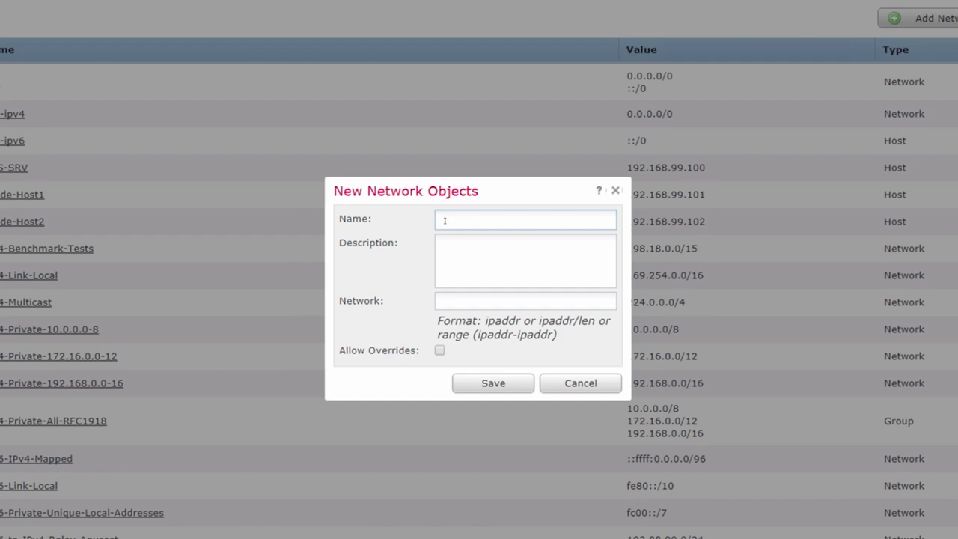
{"action": "type", "text": "PCI-Host"}
{"action": "type", "text": "1"}
{"action": "left_click", "coordinate": [376, 220]}
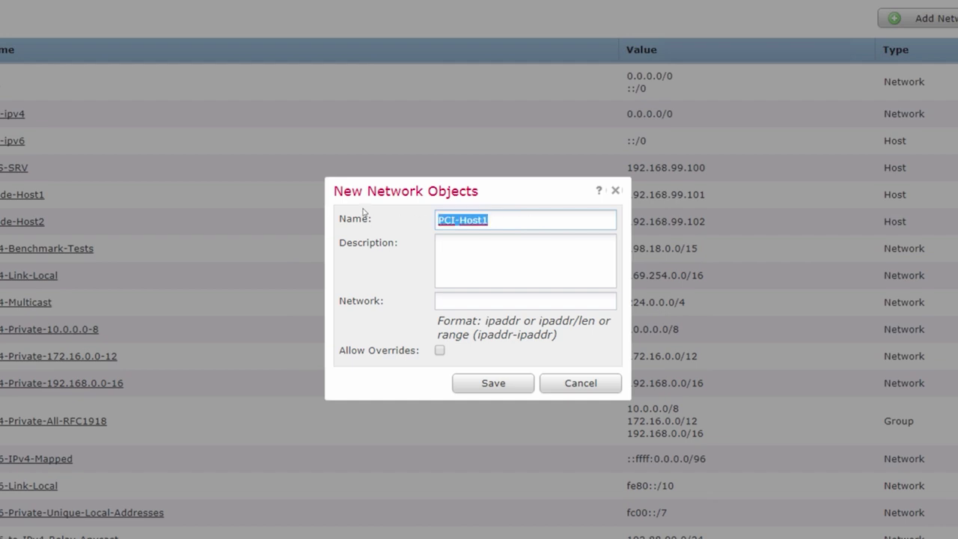
{"action": "left_click", "coordinate": [475, 301]}
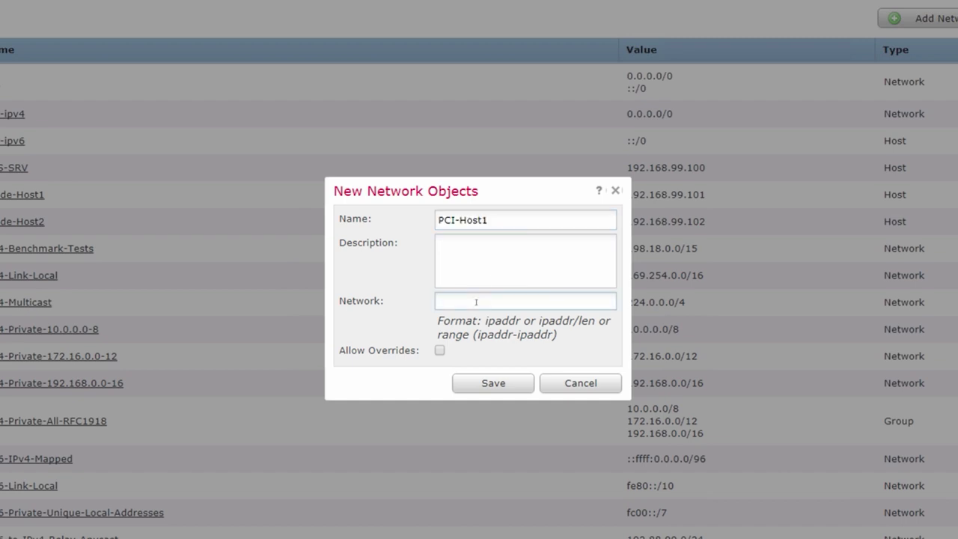
{"action": "type", "text": "10.1.98.201"}
{"action": "left_click", "coordinate": [495, 383]}
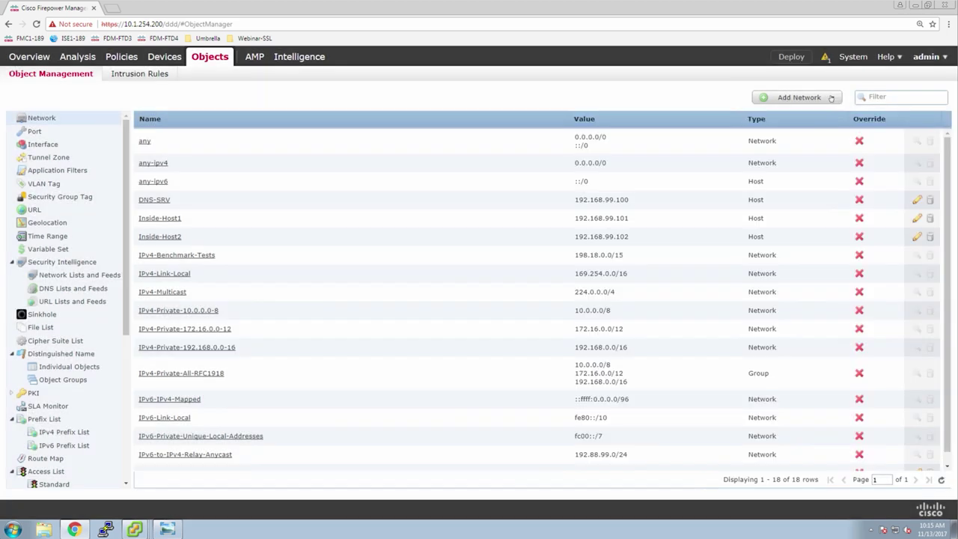
Step: Add the network object PCI-Host2 with address 10.1.98.202
{"action": "left_click", "coordinate": [830, 97]}
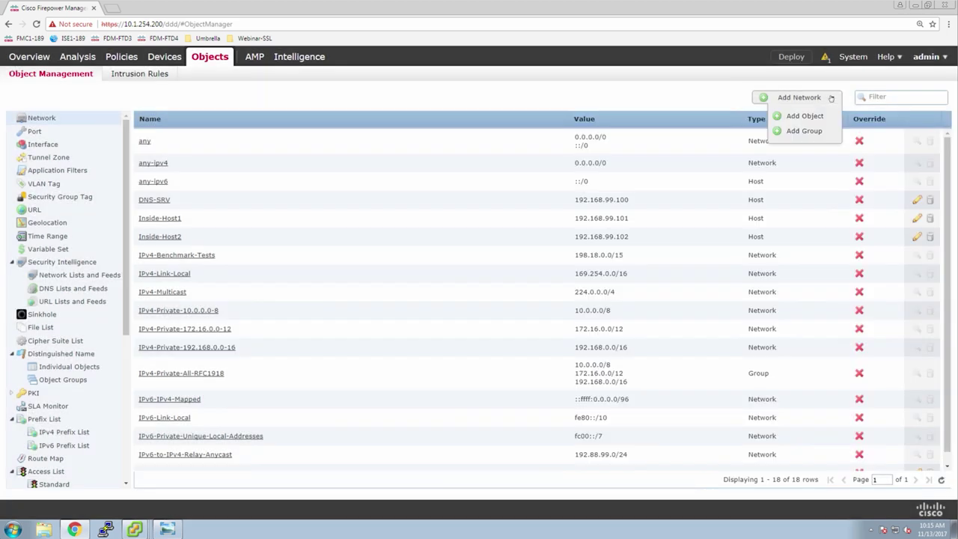
{"action": "left_click", "coordinate": [804, 116]}
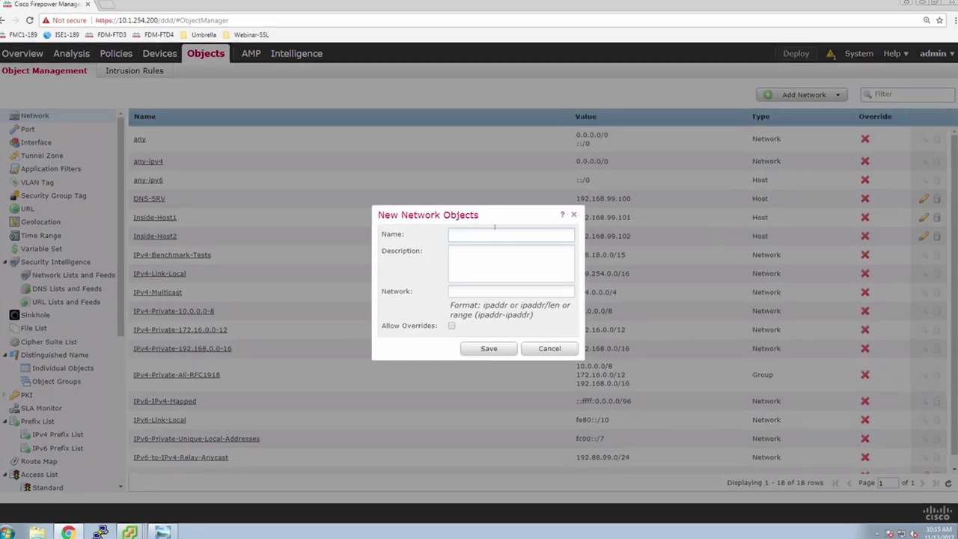
{"action": "type", "text": "PO"}
{"action": "key", "text": "BackSpace"}
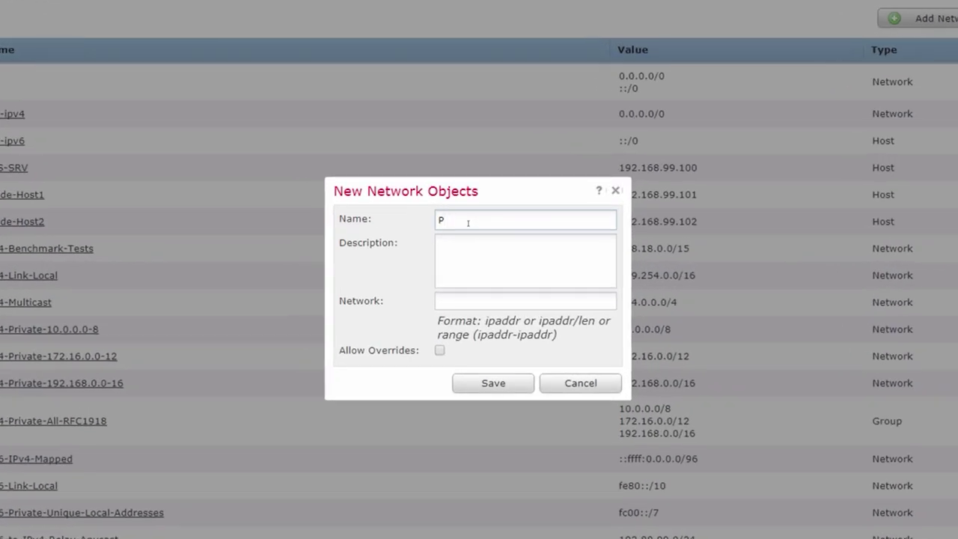
{"action": "key", "text": "BackSpace"}
{"action": "type", "text": "PCI-Host2"}
{"action": "left_click", "coordinate": [467, 300]}
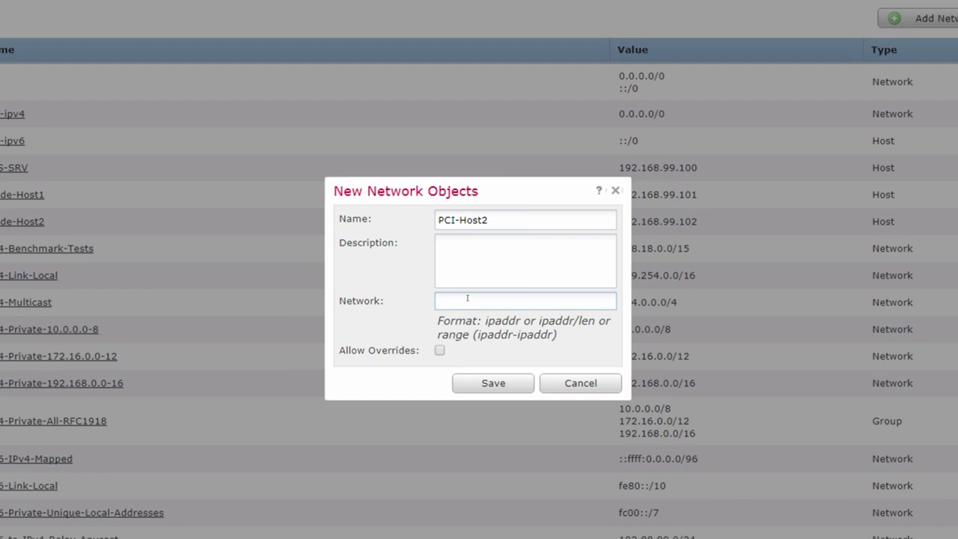
{"action": "type", "text": "10.1.98.202"}
{"action": "left_click", "coordinate": [480, 383]}
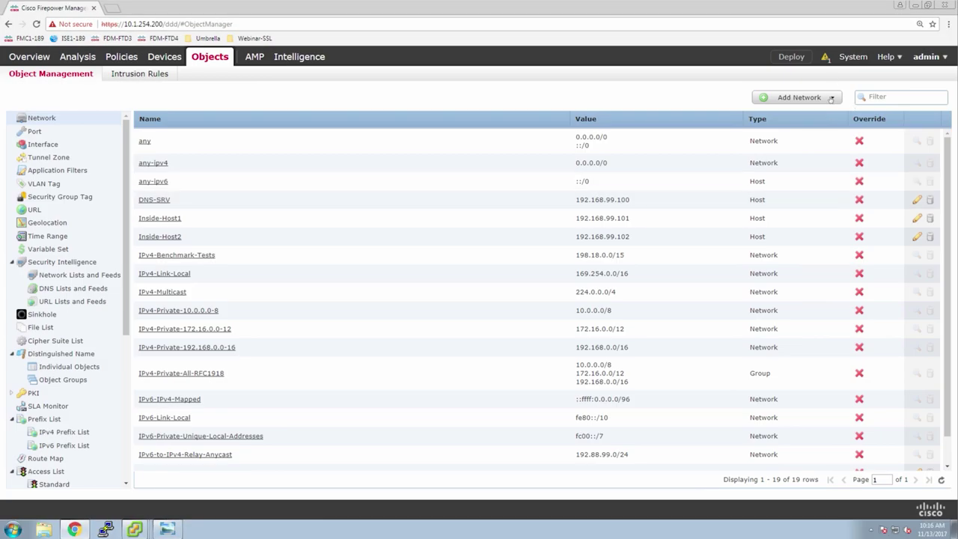
{"action": "left_click", "coordinate": [956, 37]}
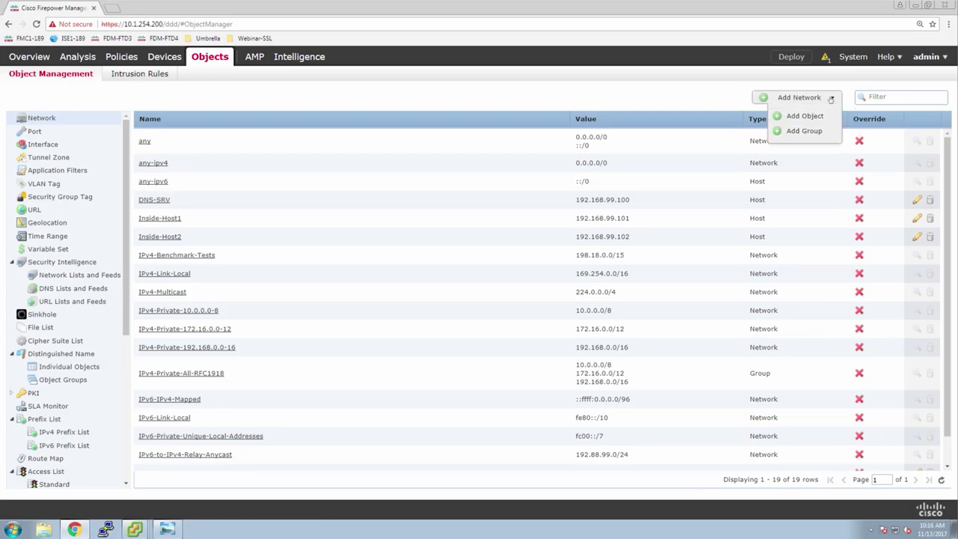
Step: Create the web server object WWW-SRV with address 192.168.66.100
{"action": "left_click", "coordinate": [801, 116]}
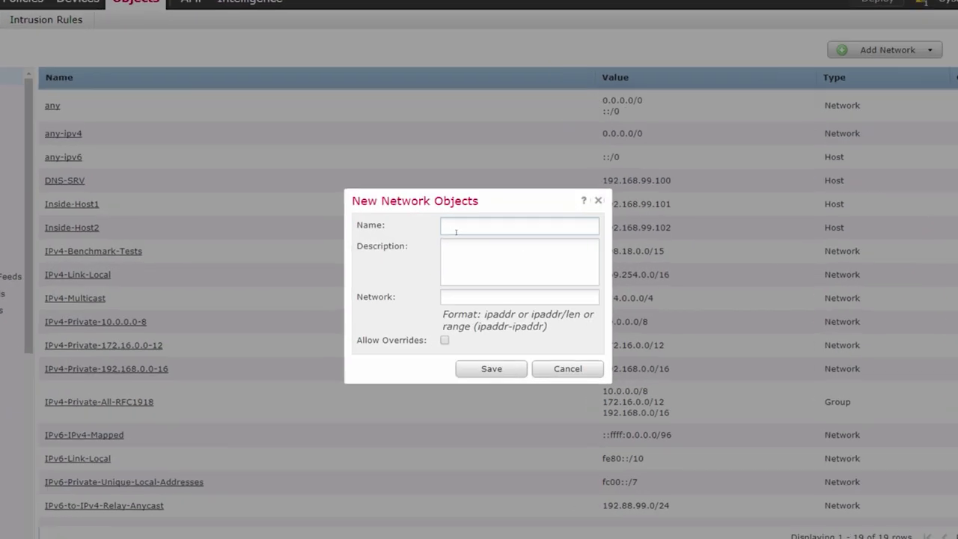
{"action": "type", "text": "www"}
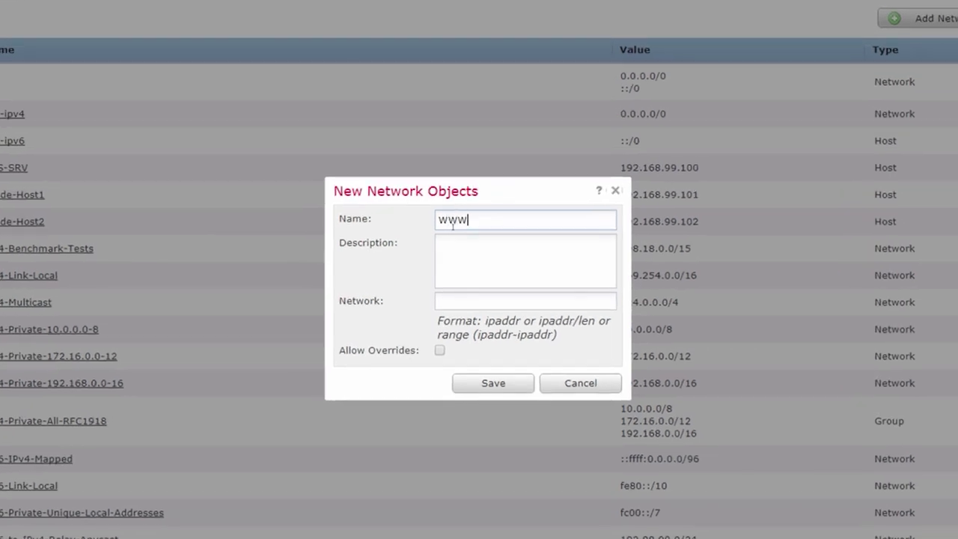
{"action": "type", "text": "-SRV"}
{"action": "left_click", "coordinate": [479, 301]}
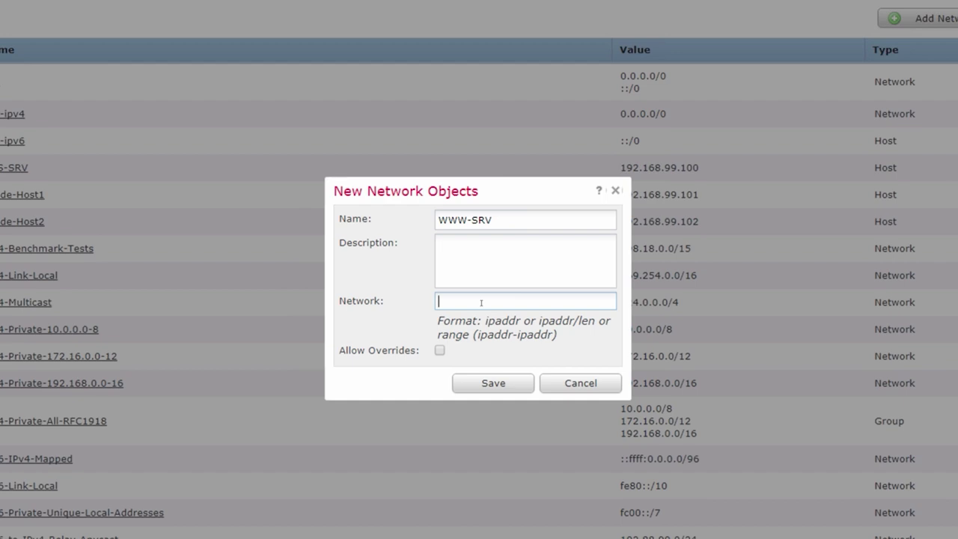
{"action": "type", "text": "192.168.66.100"}
{"action": "left_click", "coordinate": [485, 385]}
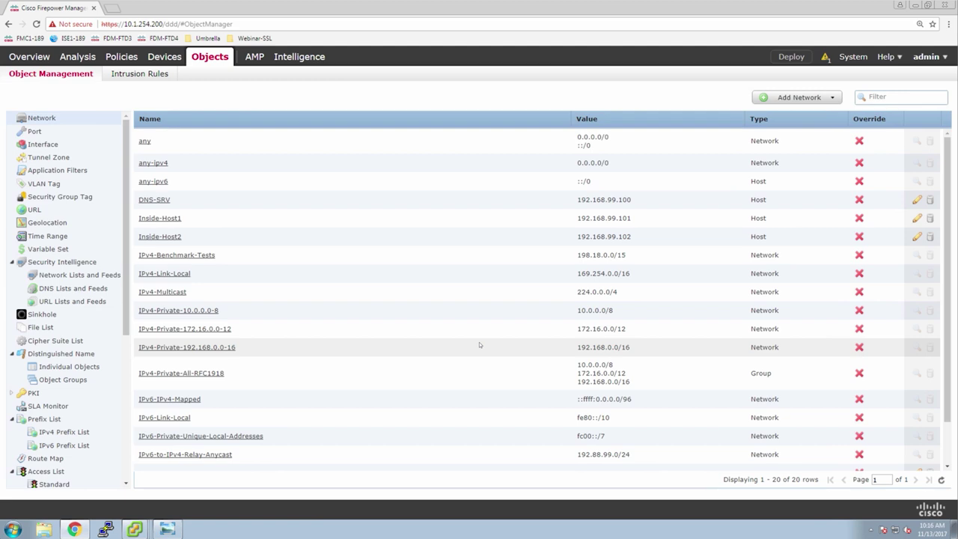
Step: Add the network object Inside-Net for 192.168.99.0/24
{"action": "left_click", "coordinate": [804, 100]}
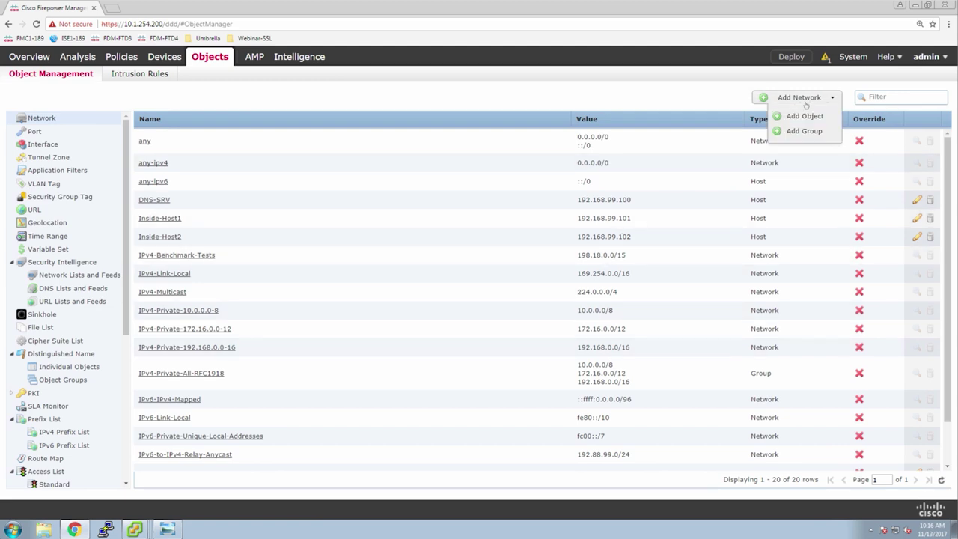
{"action": "left_click", "coordinate": [797, 116]}
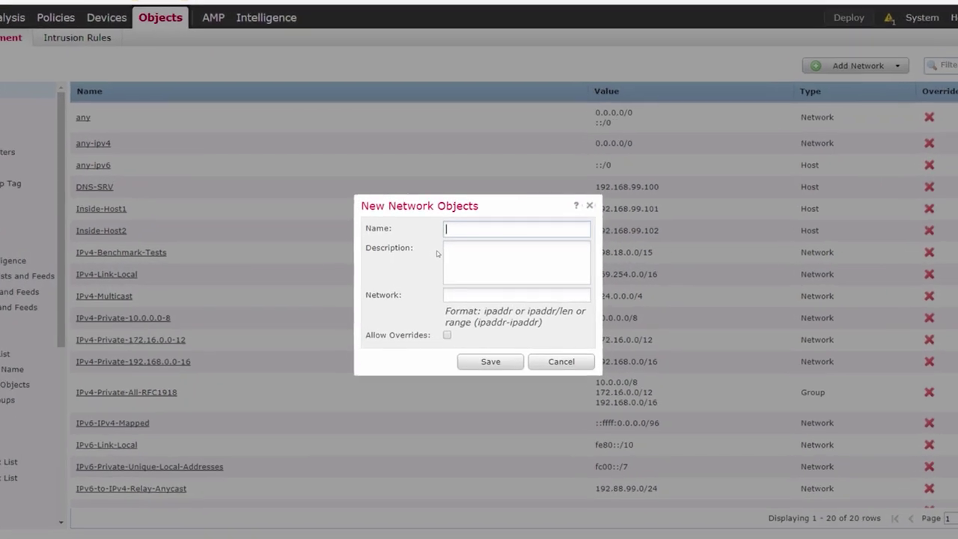
{"action": "type", "text": "Inside_Net"}
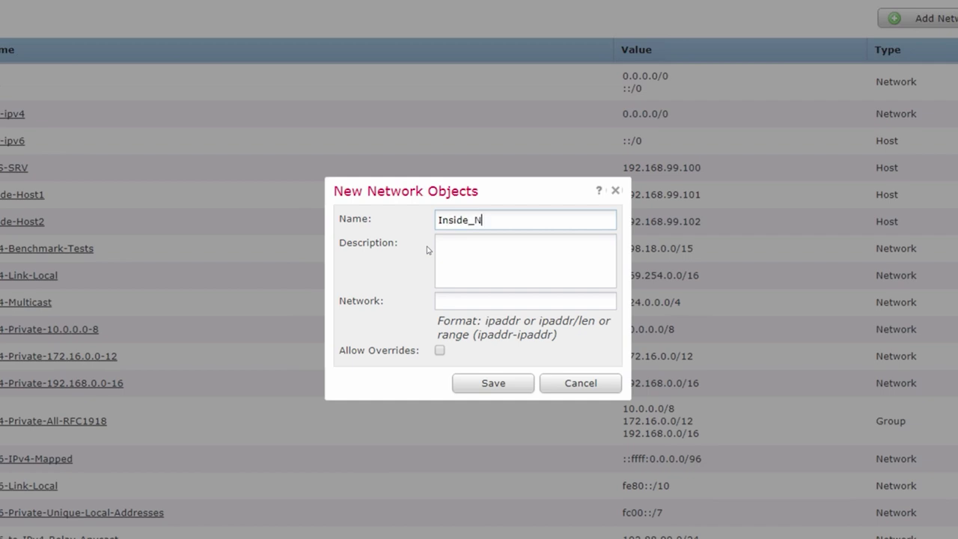
{"action": "key", "text": "Left"}
{"action": "key", "text": "Left"}
{"action": "key", "text": "Left"}
{"action": "key", "text": "BackSpace"}
{"action": "type", "text": "-"}
{"action": "left_click", "coordinate": [463, 300]}
{"action": "type", "text": "192.168."}
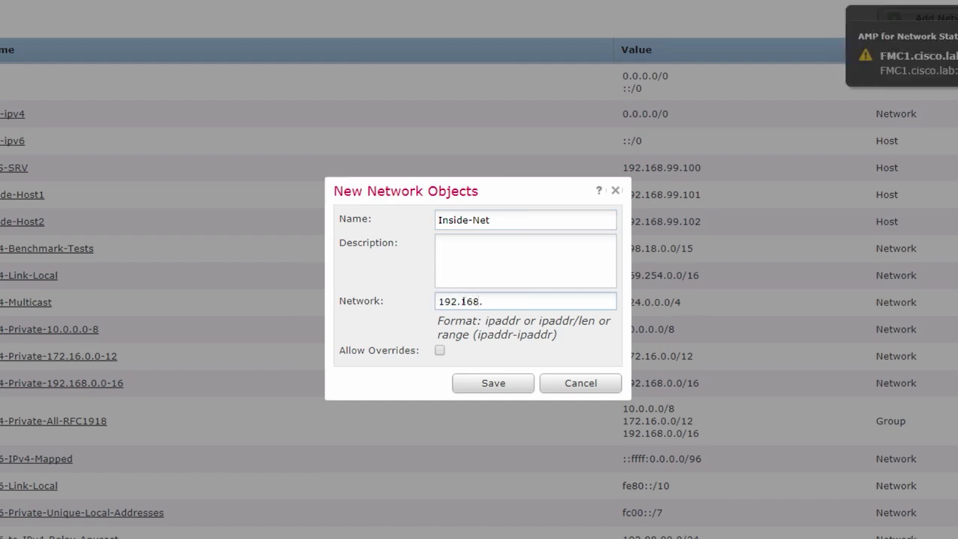
{"action": "type", "text": "99.0/24"}
{"action": "left_click", "coordinate": [496, 389]}
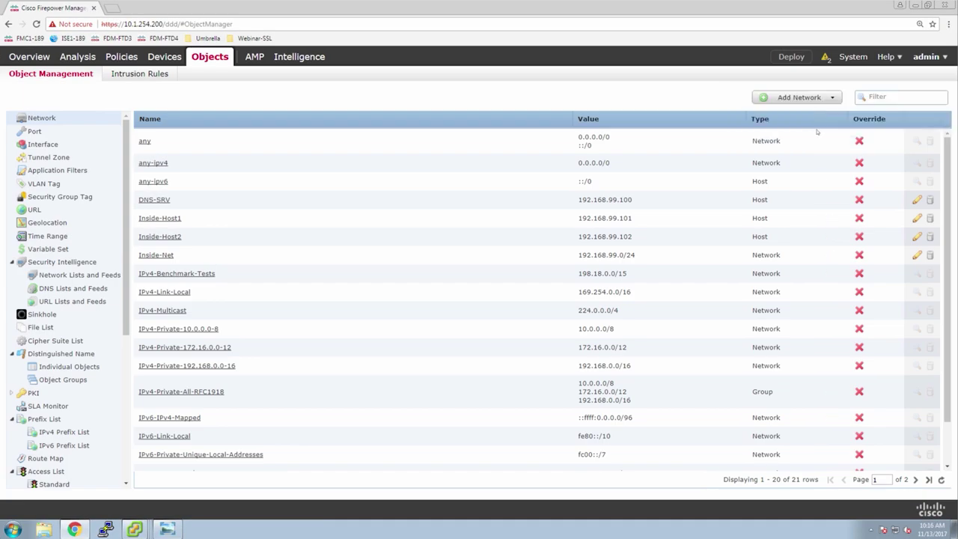
{"action": "left_click", "coordinate": [820, 97]}
Step: Create the network object DMZ-Net for 192.168.66.0/24
{"action": "left_click", "coordinate": [798, 116]}
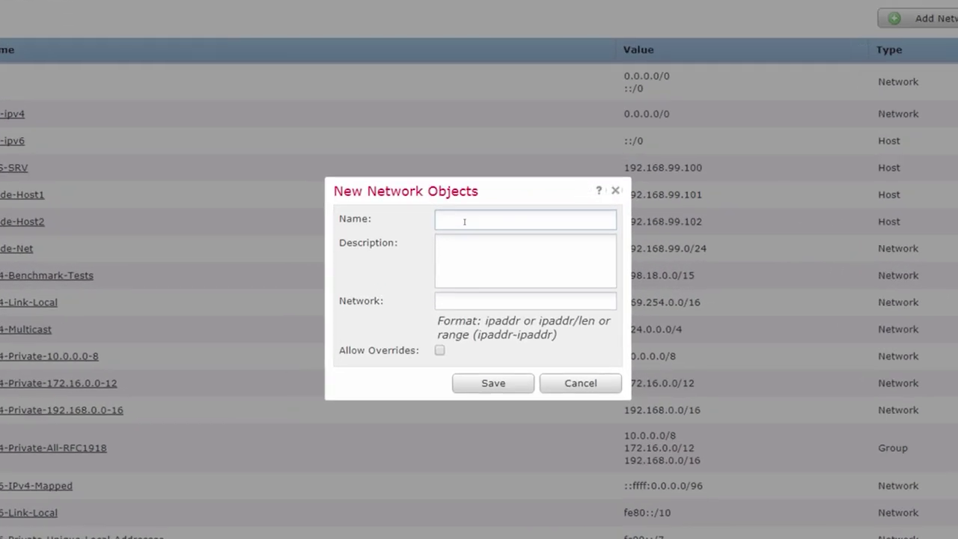
{"action": "type", "text": "DMZ_"}
{"action": "key", "text": "BackSpace"}
{"action": "type", "text": "-Net"}
{"action": "left_click", "coordinate": [466, 305]}
{"action": "type", "text": "192.168."}
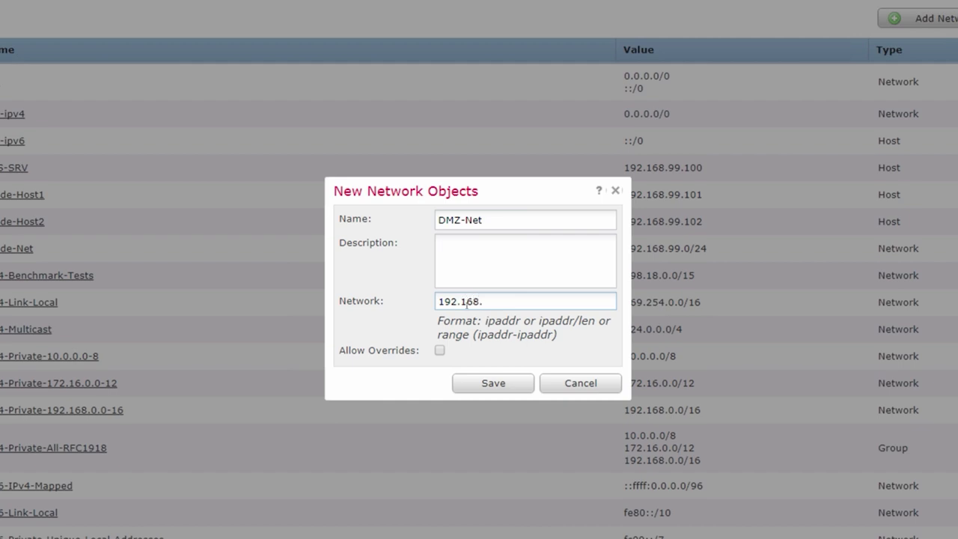
{"action": "type", "text": "66.0/24"}
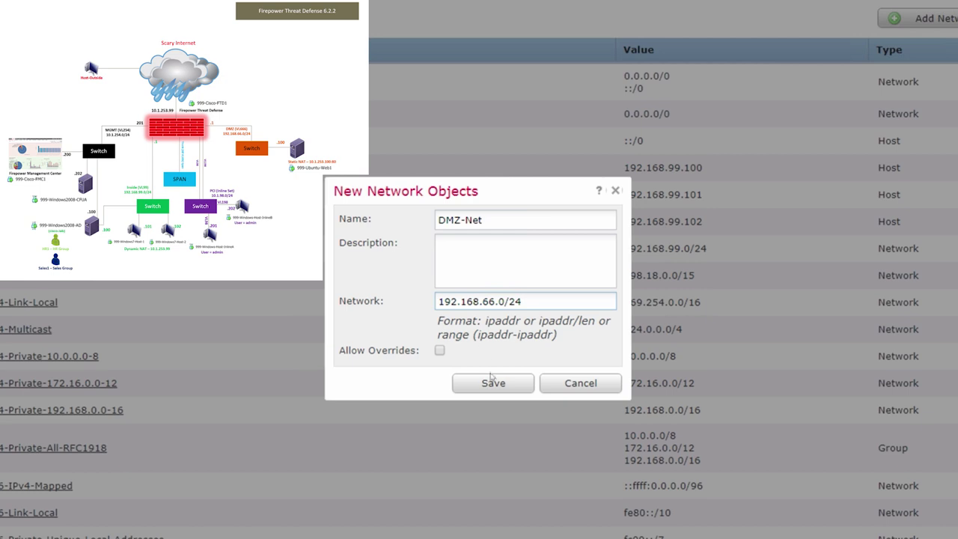
{"action": "left_click", "coordinate": [490, 384]}
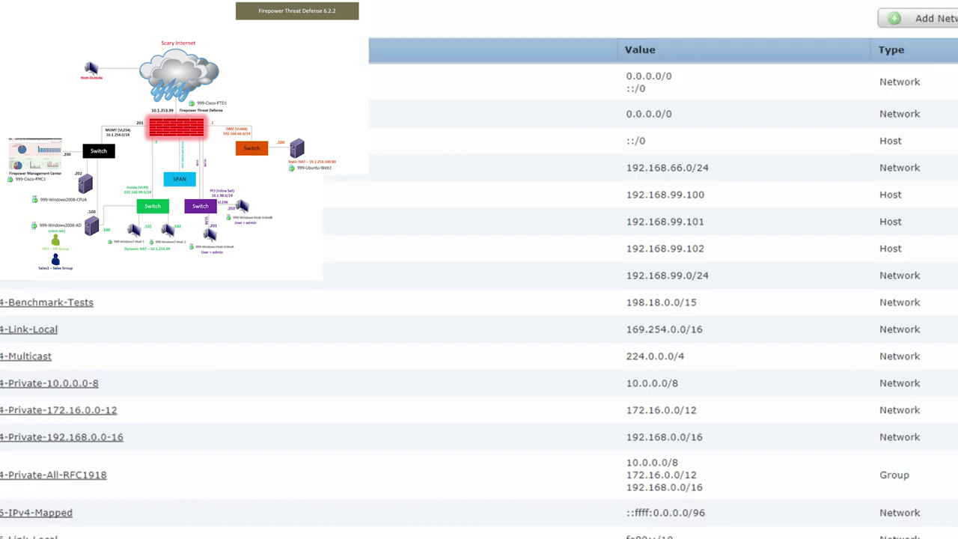
Step: Add the network object PCI-Net for 10.1.98.0/24
{"action": "left_click", "coordinate": [924, 17]}
{"action": "left_click", "coordinate": [939, 43]}
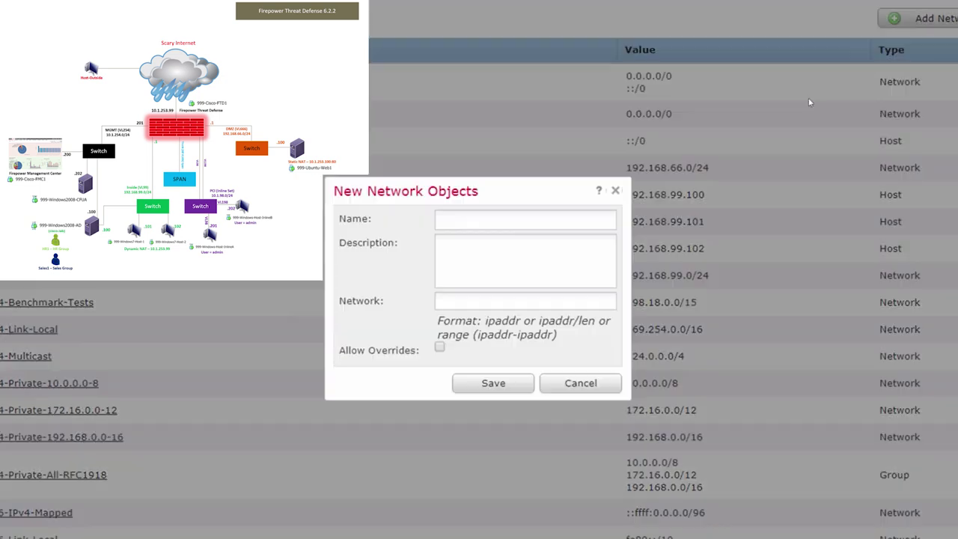
{"action": "type", "text": "PCI_"}
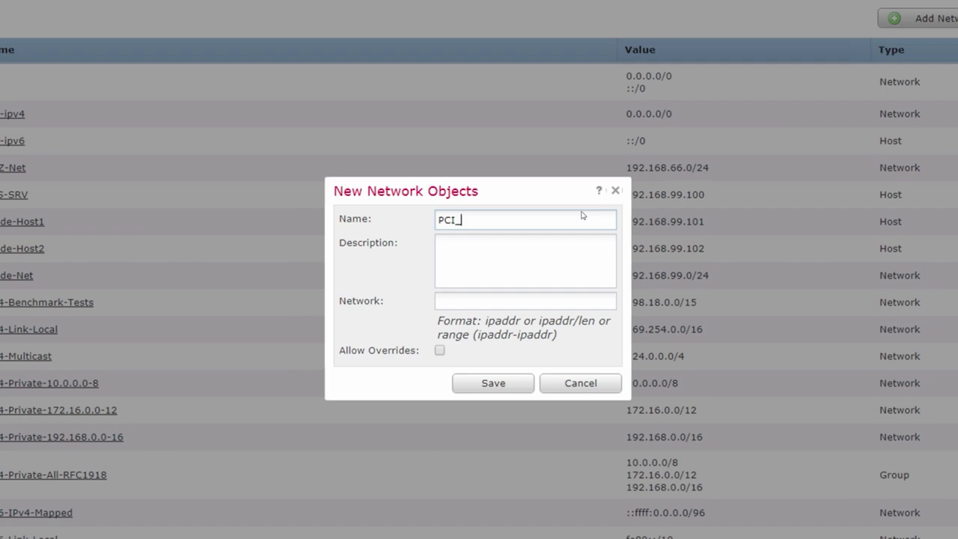
{"action": "key", "text": "BackSpace"}
{"action": "type", "text": "-Net"}
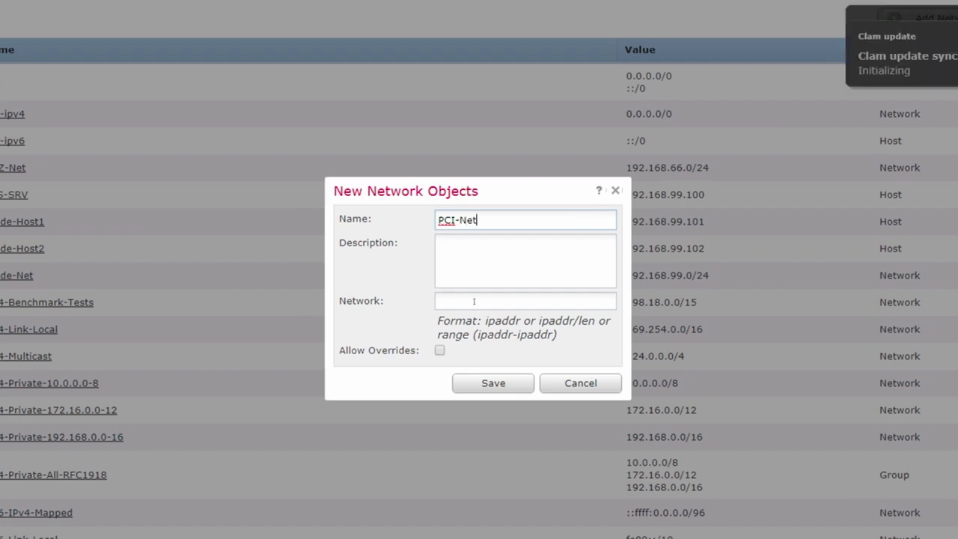
{"action": "left_click", "coordinate": [473, 301]}
{"action": "type", "text": "10.1.98."}
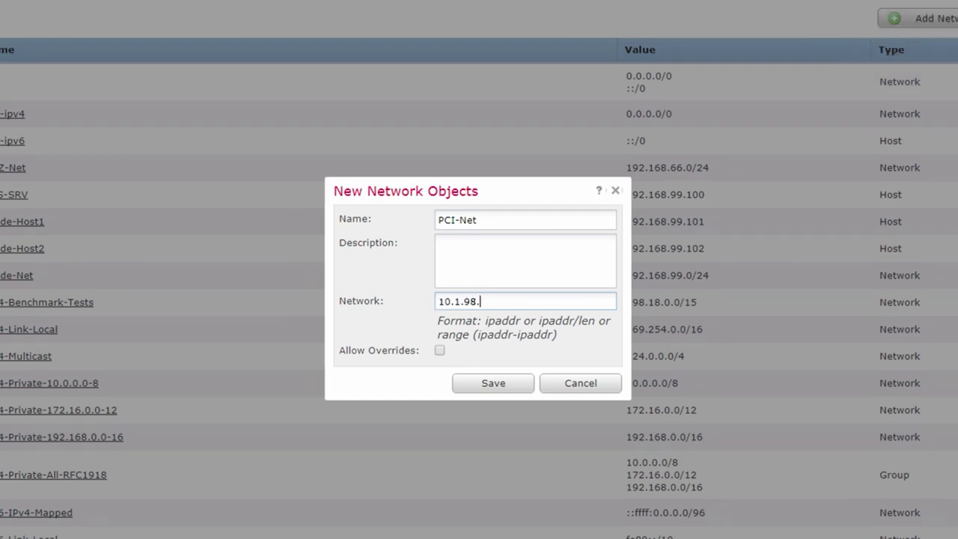
{"action": "type", "text": "0/"}
{"action": "type", "text": "24"}
{"action": "left_click", "coordinate": [506, 384]}
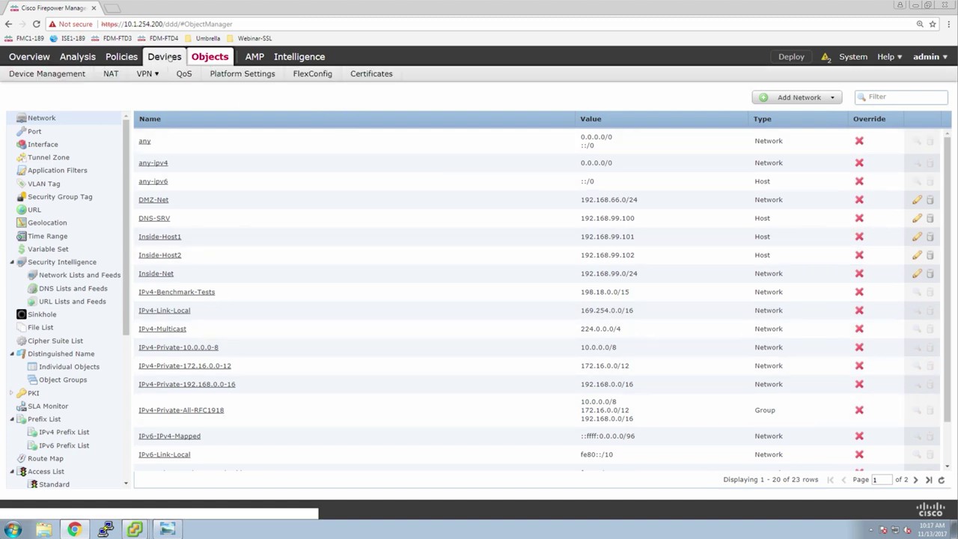
Step: Edit FTD1.cisco.lab from Device Management and dismiss the Clam update notification
{"action": "left_click", "coordinate": [76, 74]}
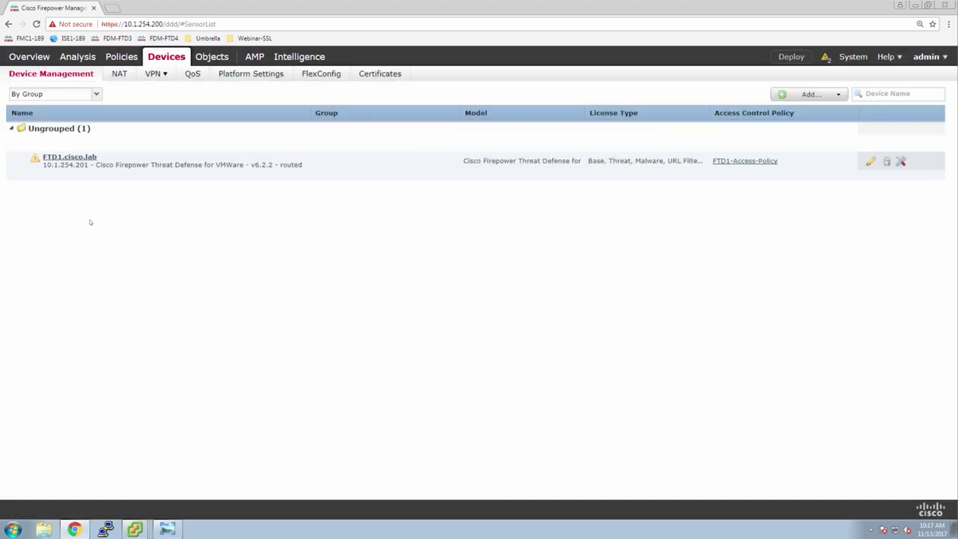
{"action": "left_click", "coordinate": [870, 162]}
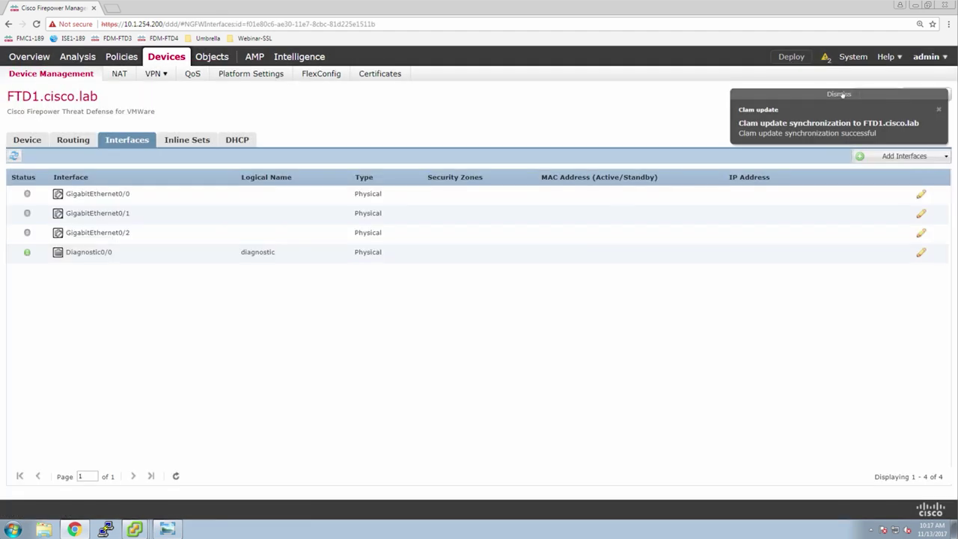
{"action": "left_click", "coordinate": [836, 96]}
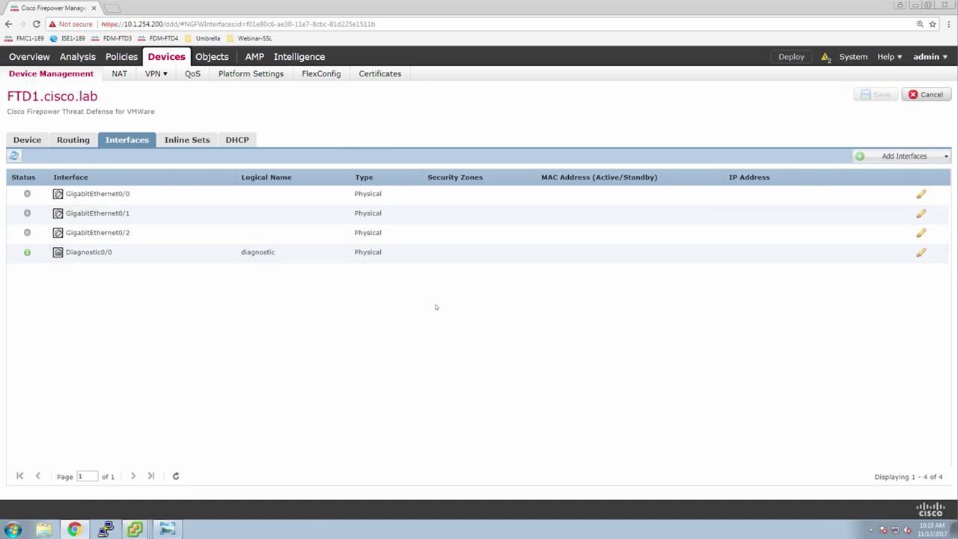
Step: In 999-Cisco-FTD1-FMC's settings, add an Ethernet adapter on 999-VL90-InlineA-B
{"action": "mouse_move", "coordinate": [133, 529]}
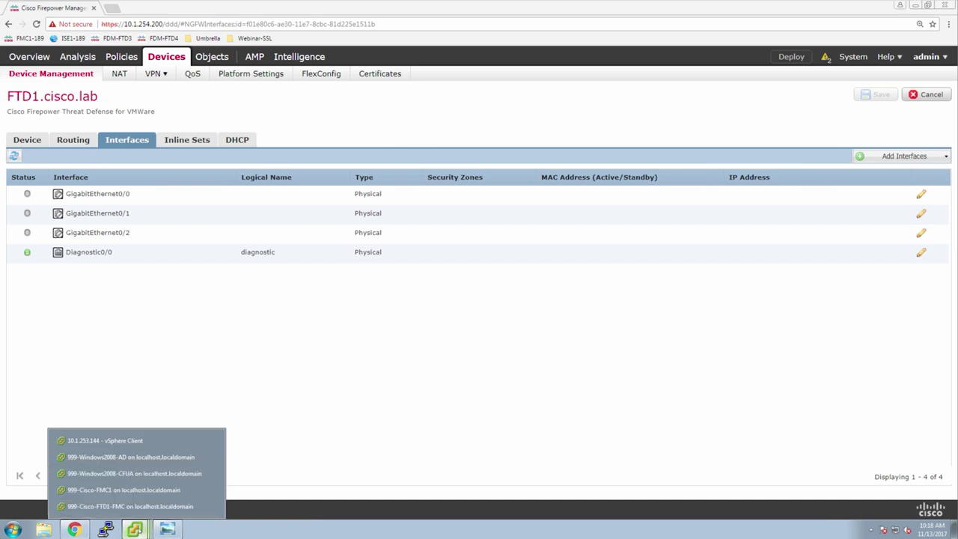
{"action": "left_click", "coordinate": [112, 440]}
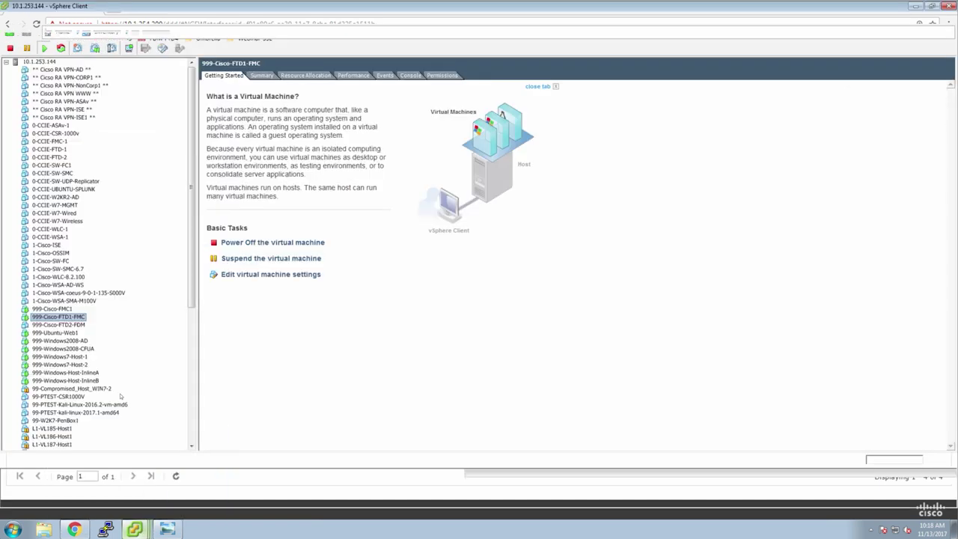
{"action": "right_click", "coordinate": [63, 319]}
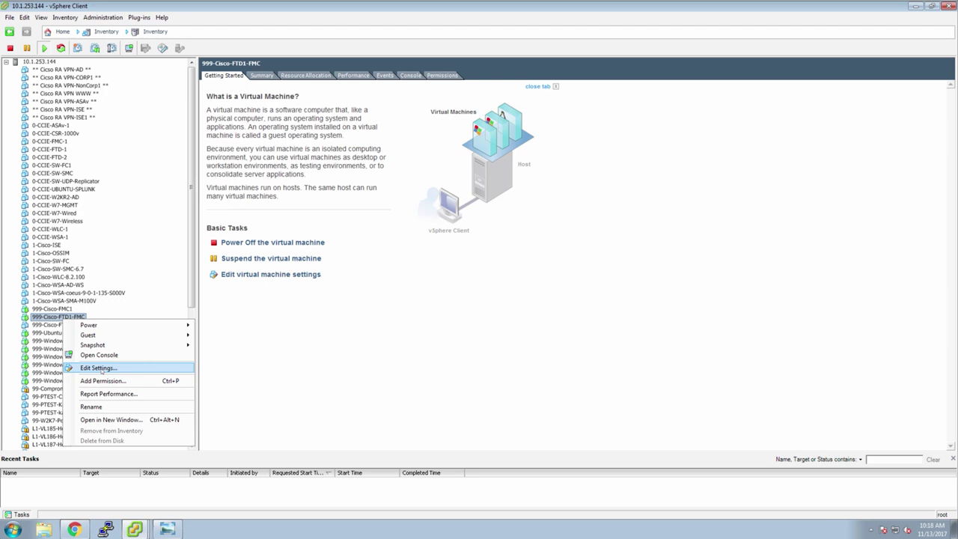
{"action": "left_click", "coordinate": [101, 368]}
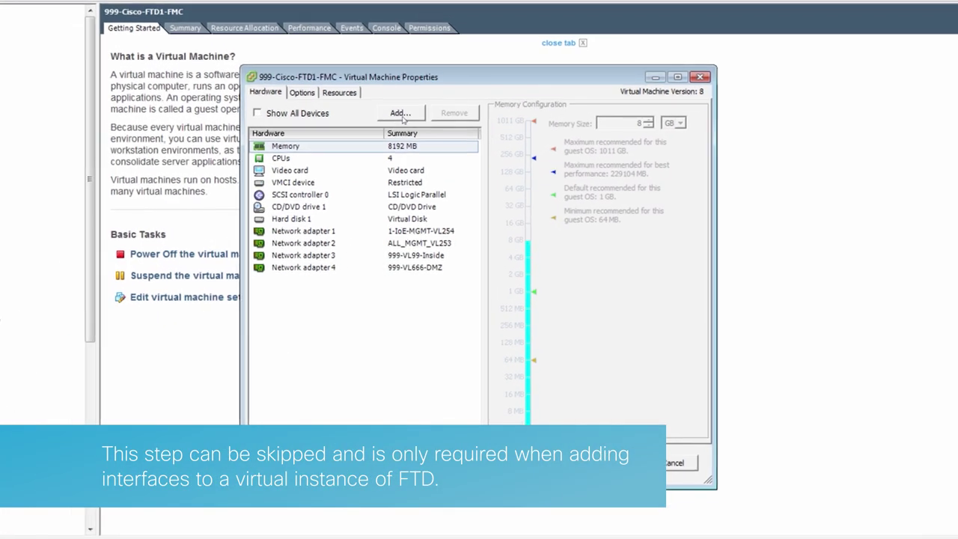
{"action": "left_click", "coordinate": [394, 106]}
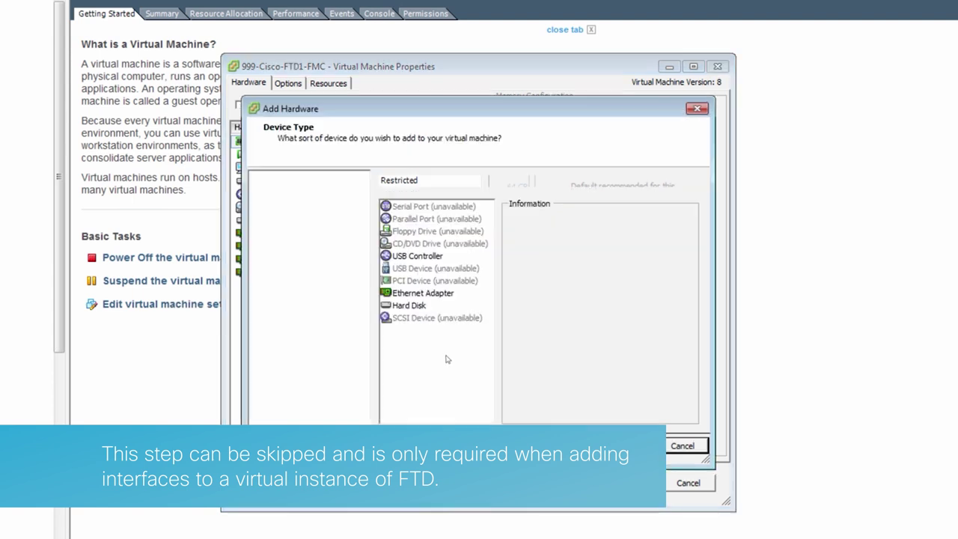
{"action": "left_click", "coordinate": [411, 294]}
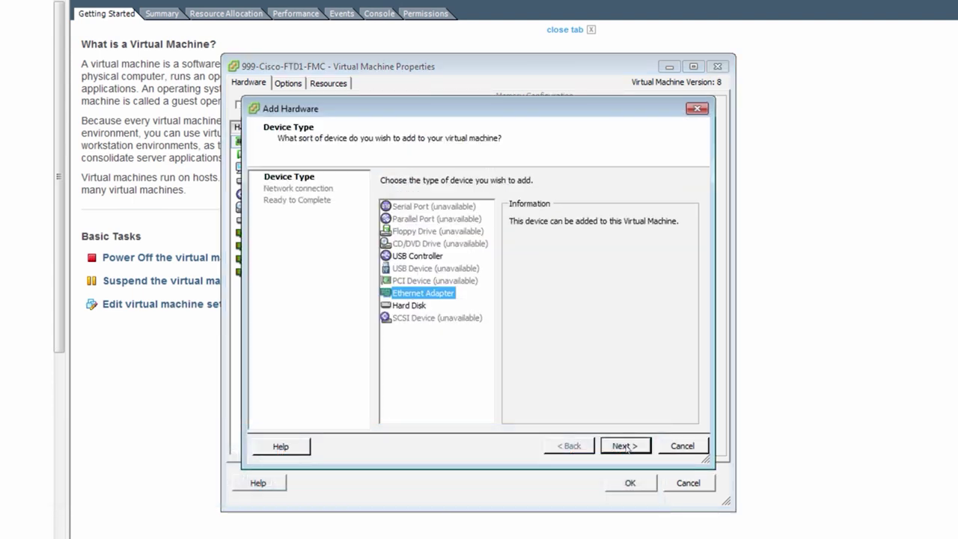
{"action": "left_click", "coordinate": [624, 445]}
{"action": "left_click", "coordinate": [459, 283]}
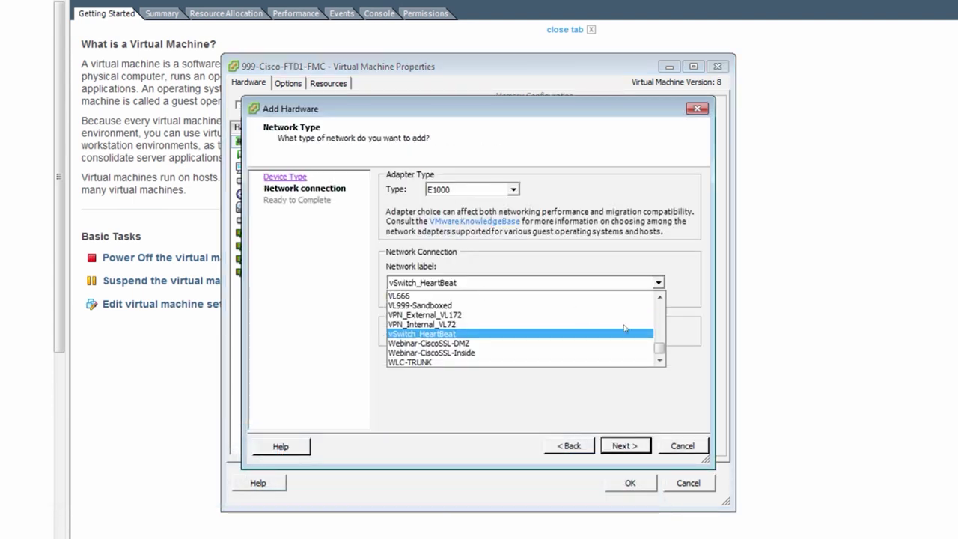
{"action": "scroll", "coordinate": [659, 315], "scroll_direction": "up", "scroll_amount": 1}
{"action": "scroll", "coordinate": [658, 315], "scroll_direction": "up", "scroll_amount": 2}
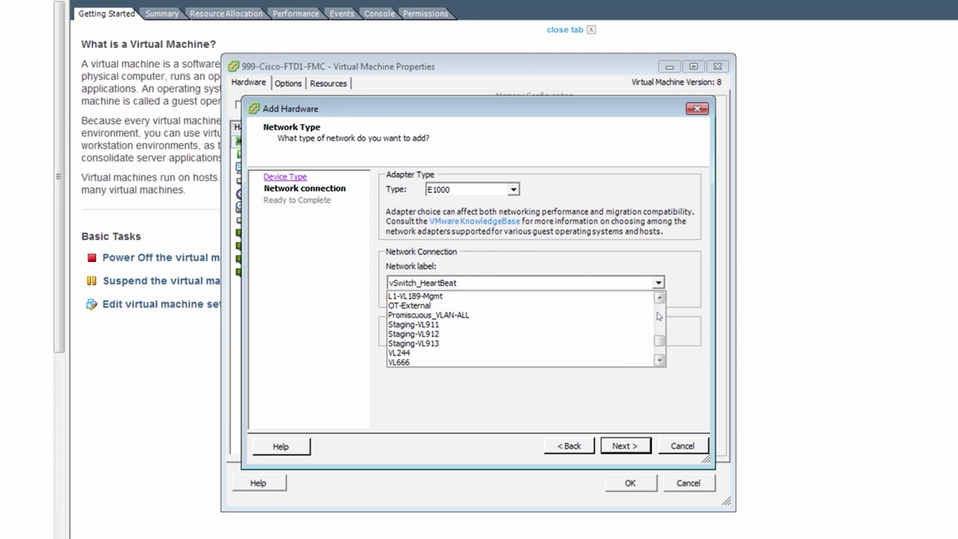
{"action": "scroll", "coordinate": [658, 316], "scroll_direction": "up", "scroll_amount": 5}
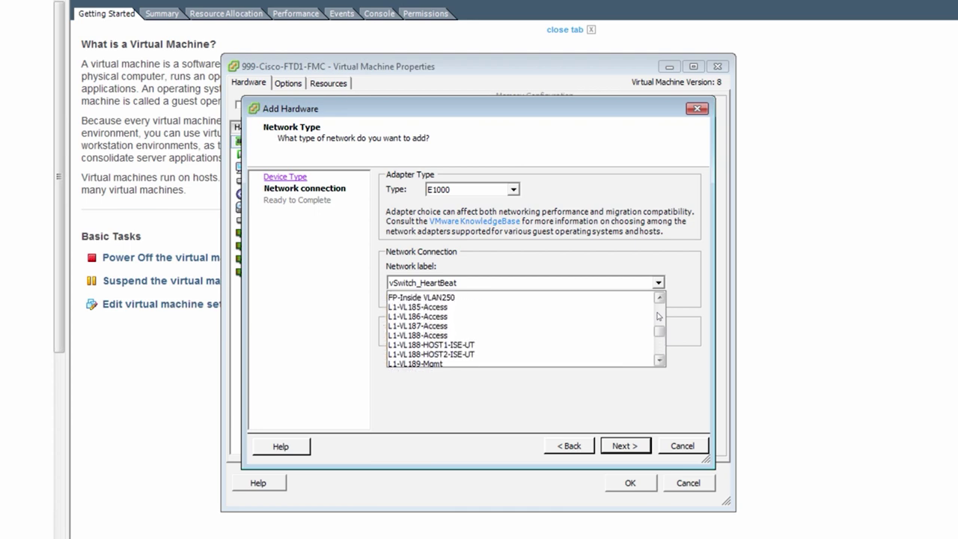
{"action": "scroll", "coordinate": [659, 316], "scroll_direction": "up", "scroll_amount": 5}
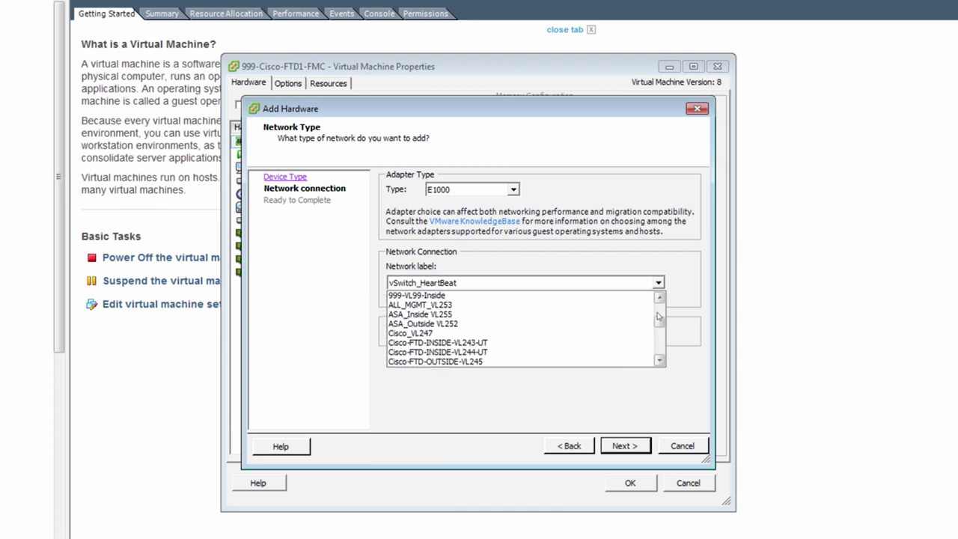
{"action": "scroll", "coordinate": [659, 316], "scroll_direction": "up", "scroll_amount": 1}
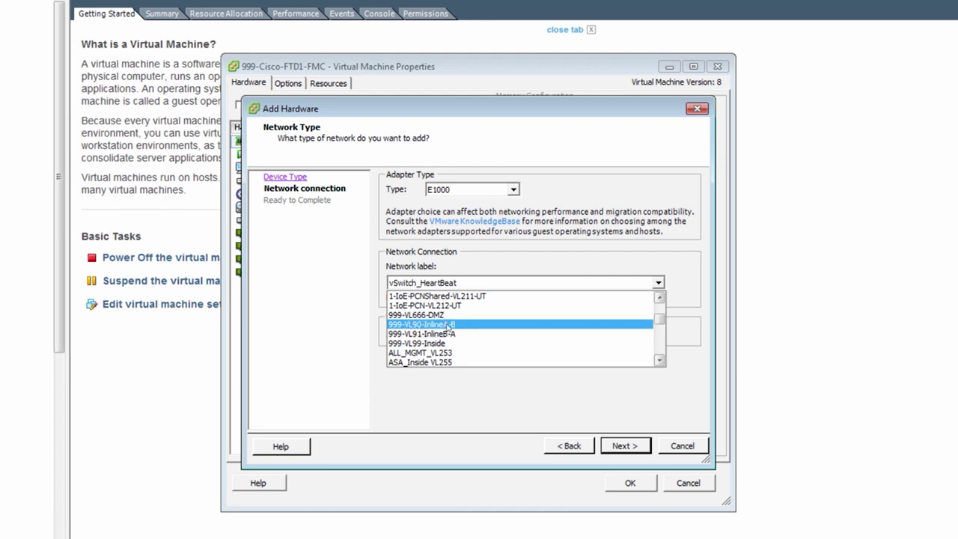
{"action": "left_click", "coordinate": [447, 325]}
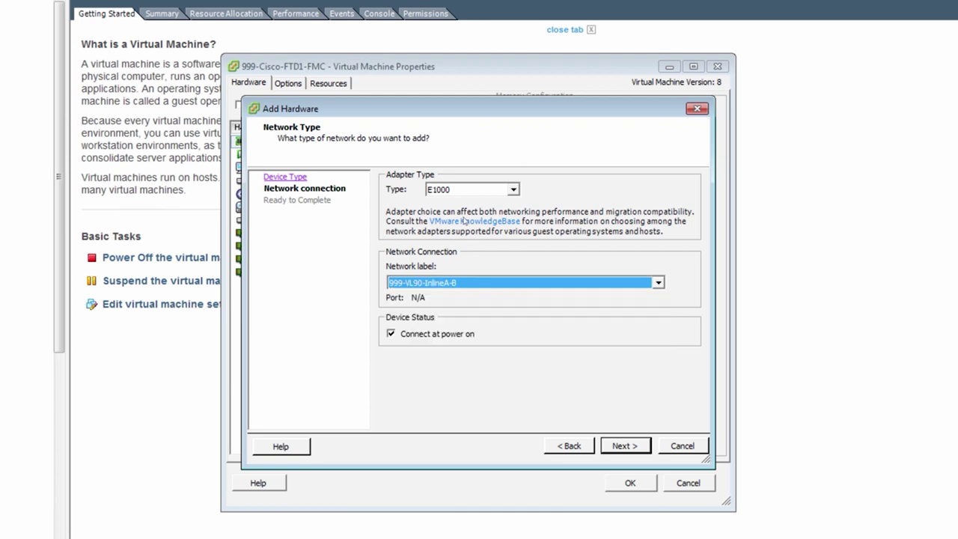
{"action": "left_click", "coordinate": [627, 448]}
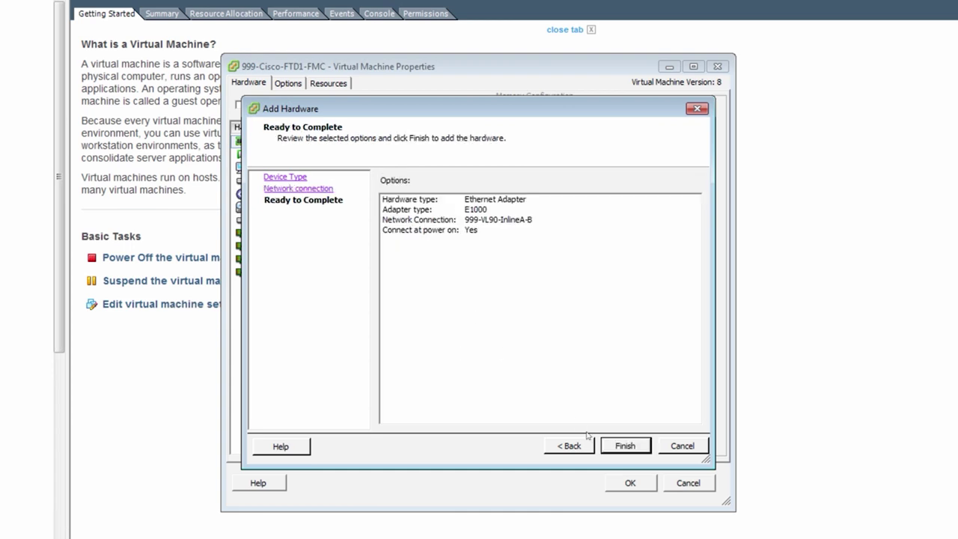
{"action": "left_click", "coordinate": [624, 446]}
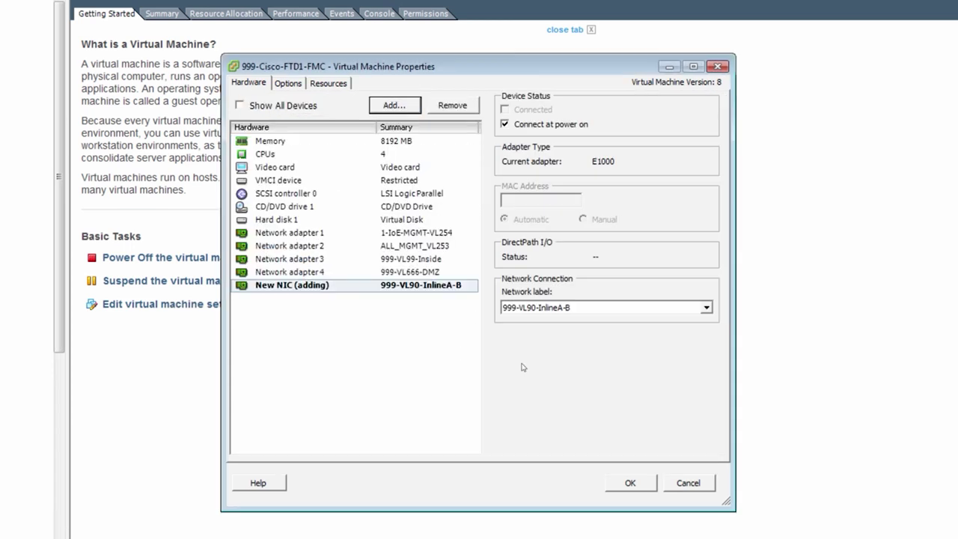
Step: Add a second Ethernet adapter connected to 999-VL91-InlineB-A
{"action": "left_click", "coordinate": [394, 105]}
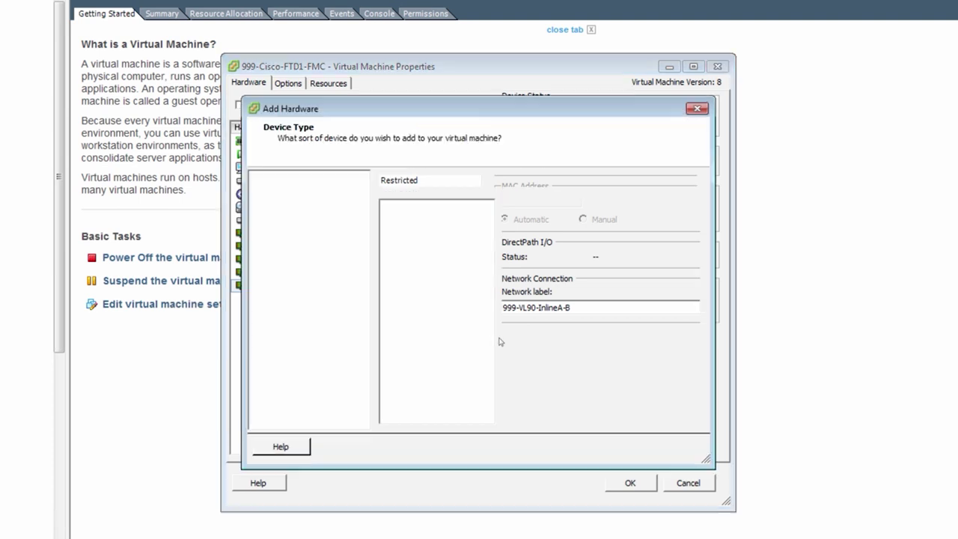
{"action": "left_click", "coordinate": [420, 296]}
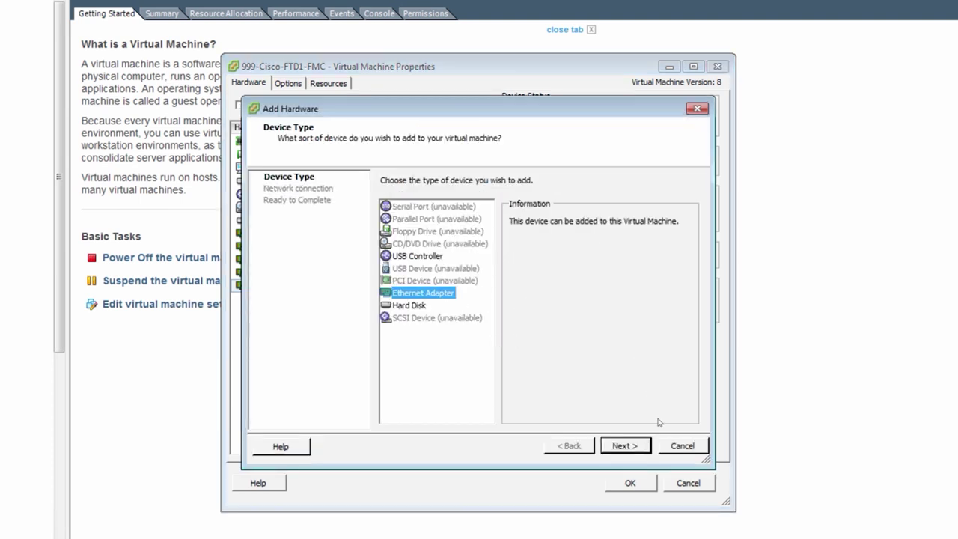
{"action": "left_click", "coordinate": [636, 446]}
{"action": "left_click", "coordinate": [657, 282]}
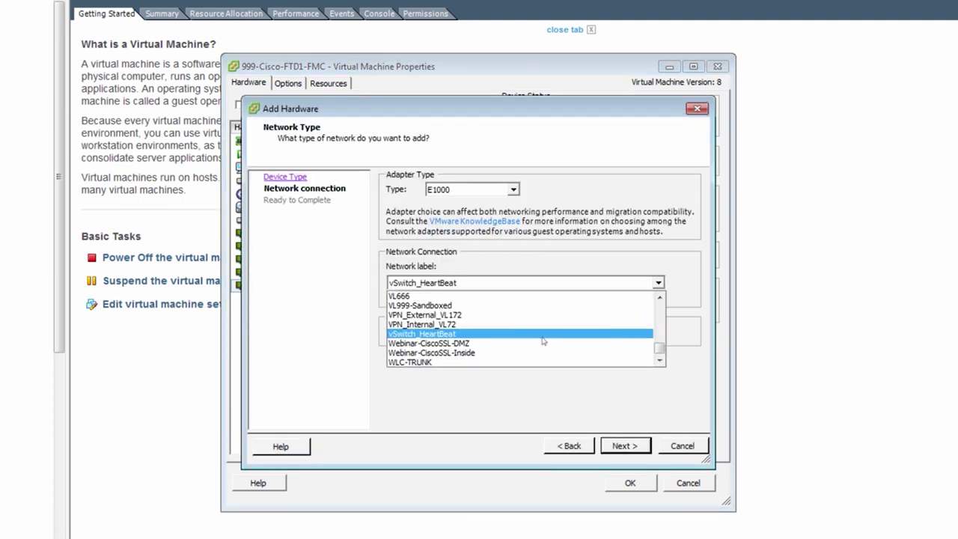
{"action": "scroll", "coordinate": [482, 350], "scroll_direction": "up", "scroll_amount": 1}
{"action": "scroll", "coordinate": [483, 350], "scroll_direction": "up", "scroll_amount": 12}
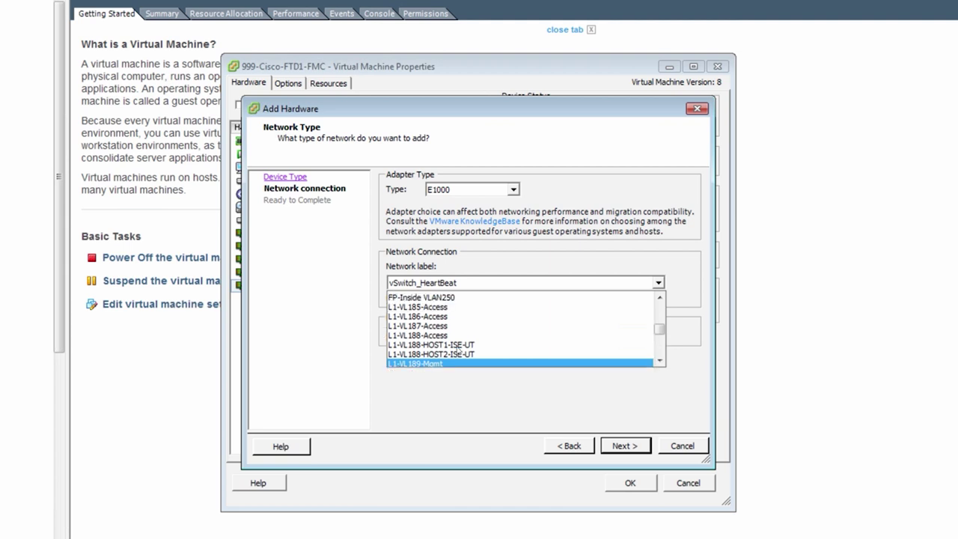
{"action": "scroll", "coordinate": [452, 348], "scroll_direction": "up", "scroll_amount": 3}
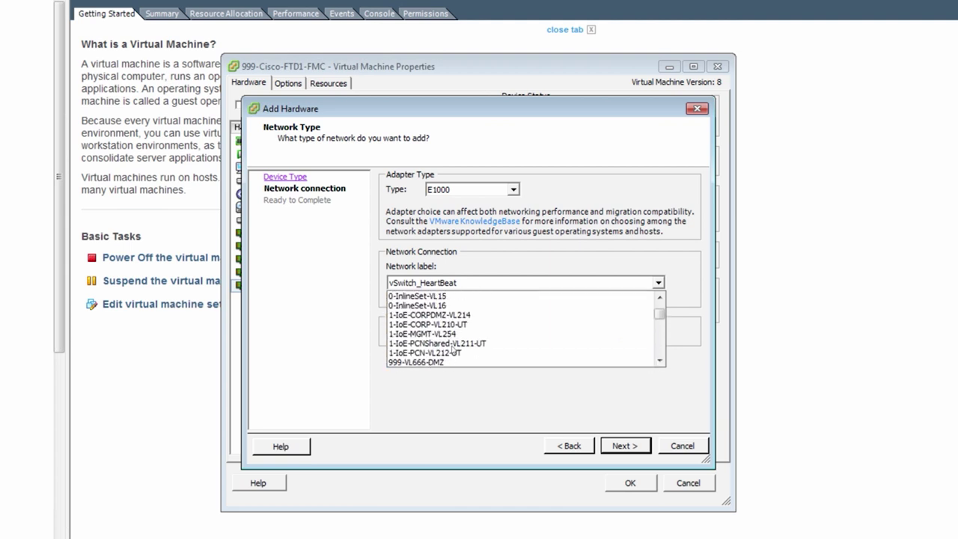
{"action": "scroll", "coordinate": [452, 348], "scroll_direction": "down", "scroll_amount": 3}
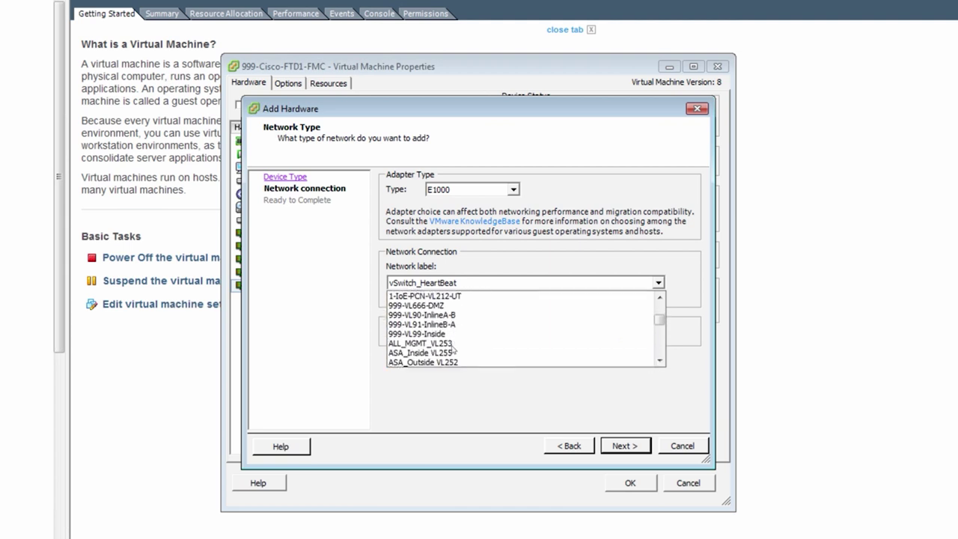
{"action": "left_click", "coordinate": [426, 327]}
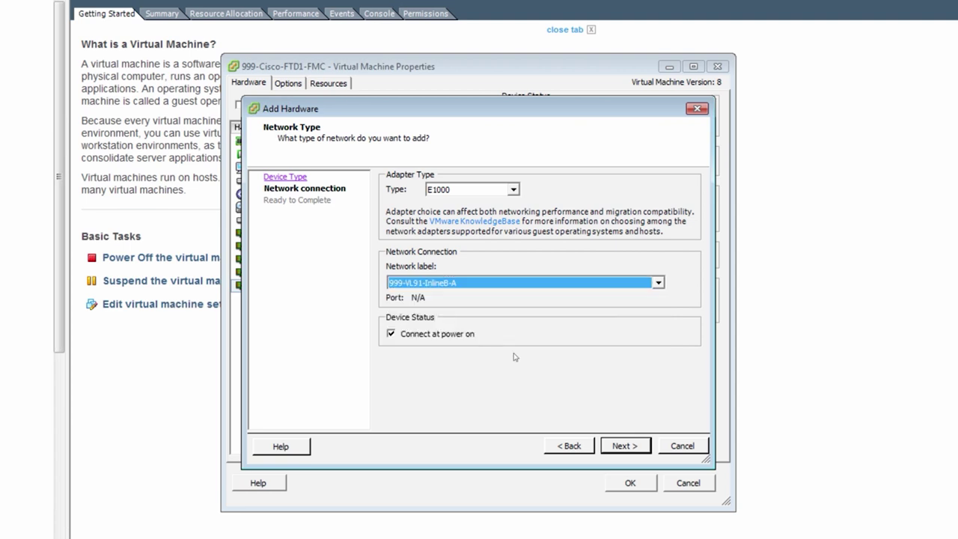
{"action": "left_click", "coordinate": [621, 447]}
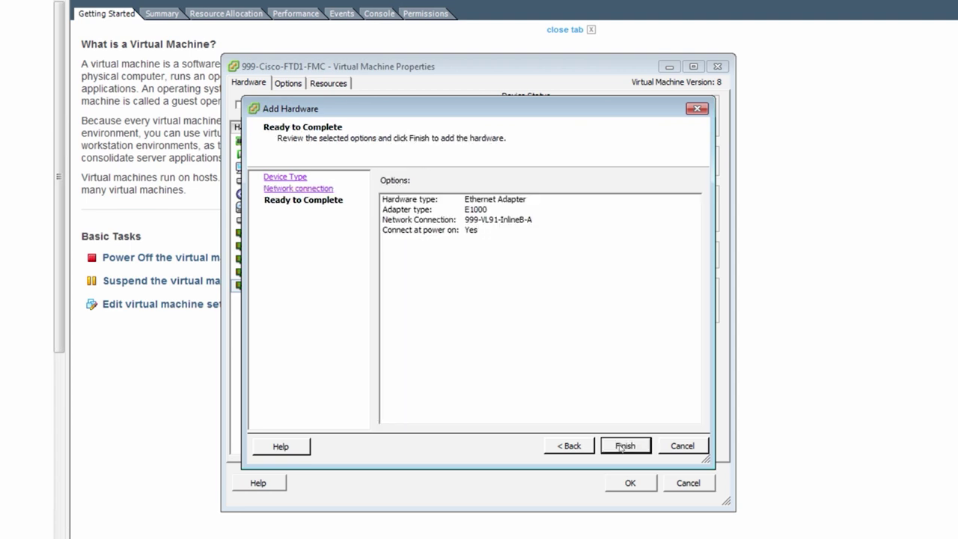
{"action": "left_click", "coordinate": [623, 446]}
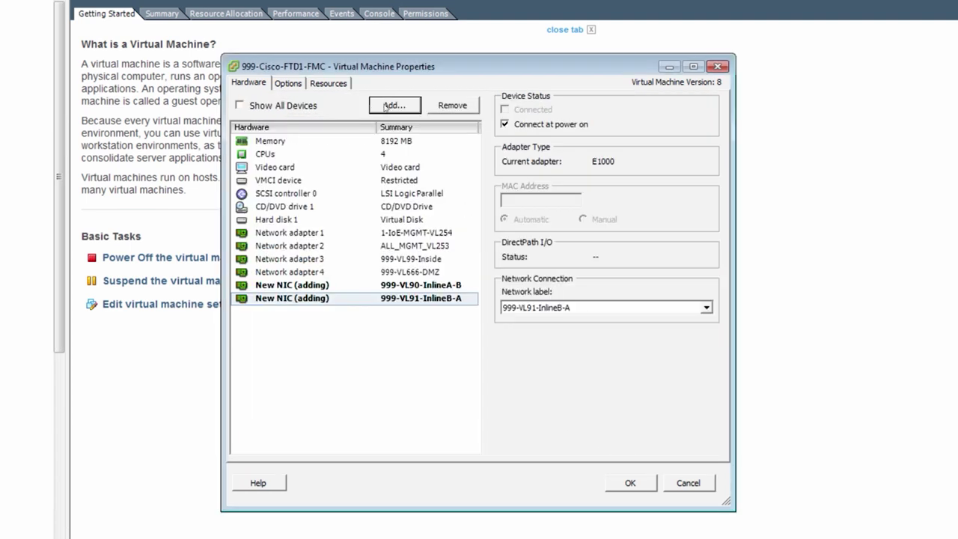
{"action": "left_click", "coordinate": [385, 106]}
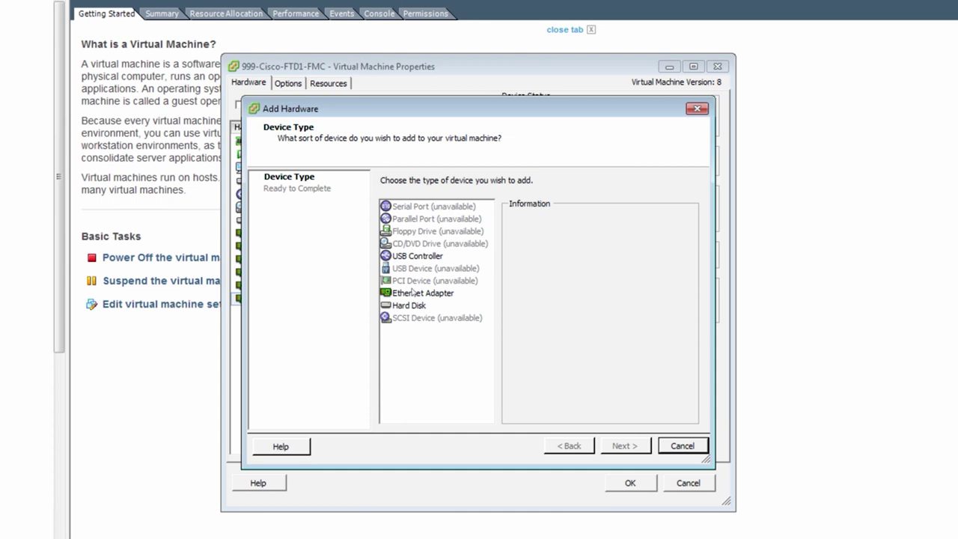
Step: Add an Ethernet adapter on WLC-TRUNK and apply the VM's hardware changes
{"action": "left_click", "coordinate": [412, 291]}
{"action": "left_click", "coordinate": [627, 446]}
{"action": "left_click", "coordinate": [553, 284]}
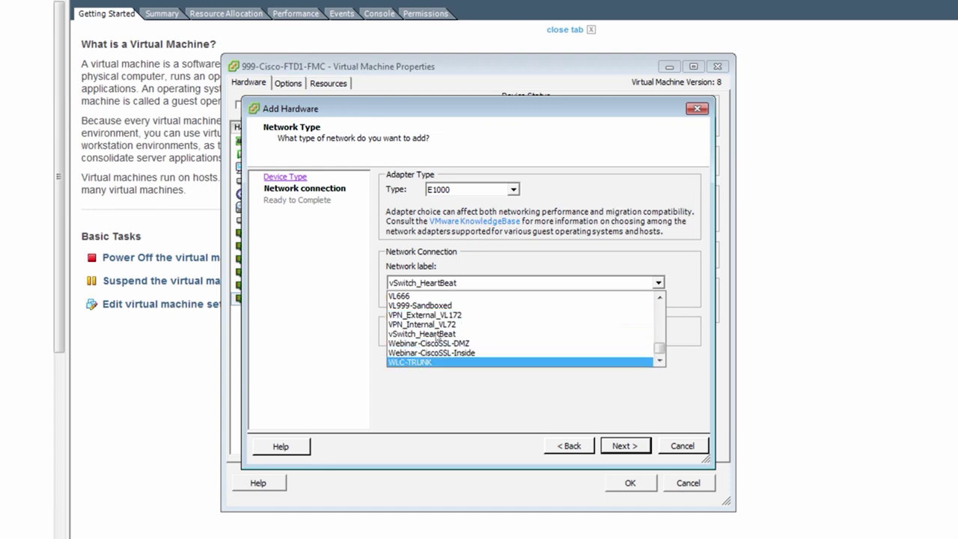
{"action": "left_click", "coordinate": [411, 362]}
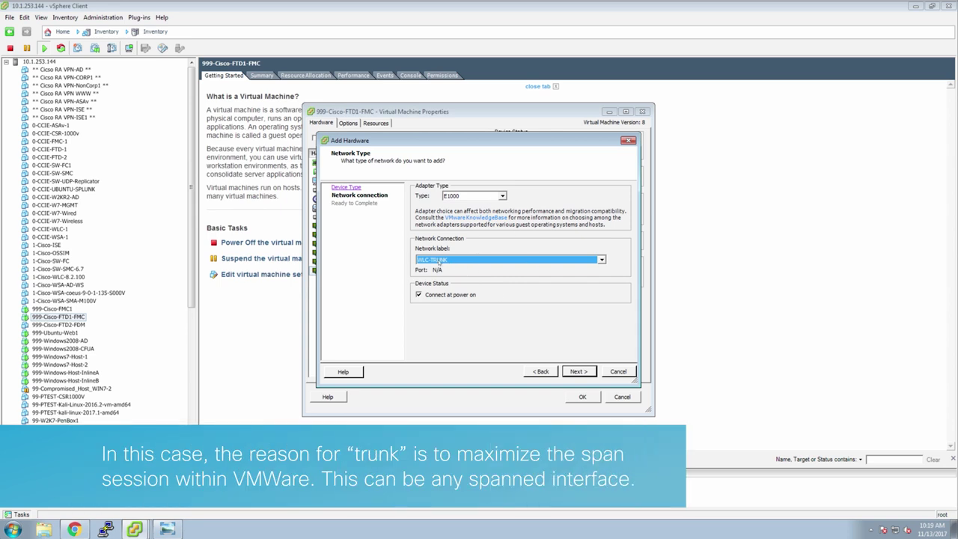
{"action": "left_click", "coordinate": [578, 371]}
{"action": "left_click", "coordinate": [578, 371]}
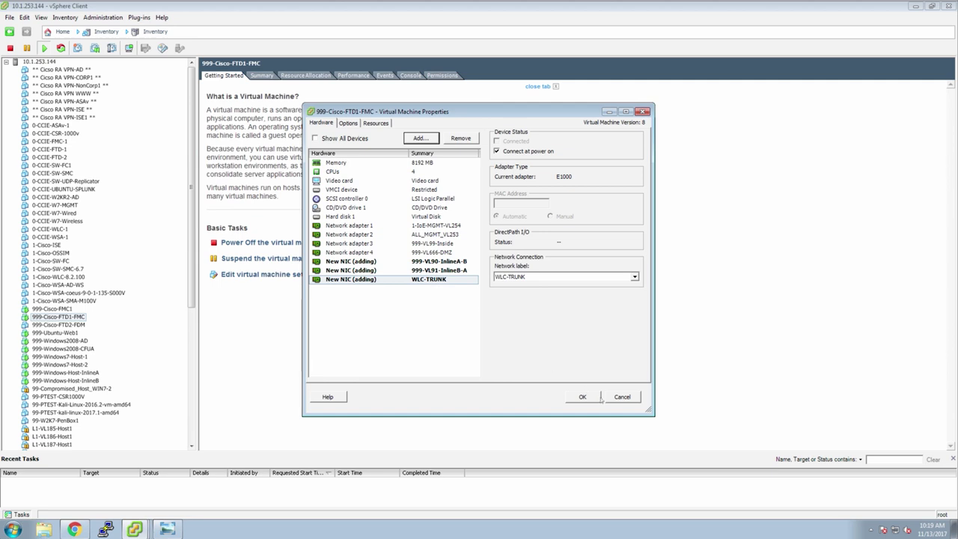
{"action": "left_click", "coordinate": [570, 398]}
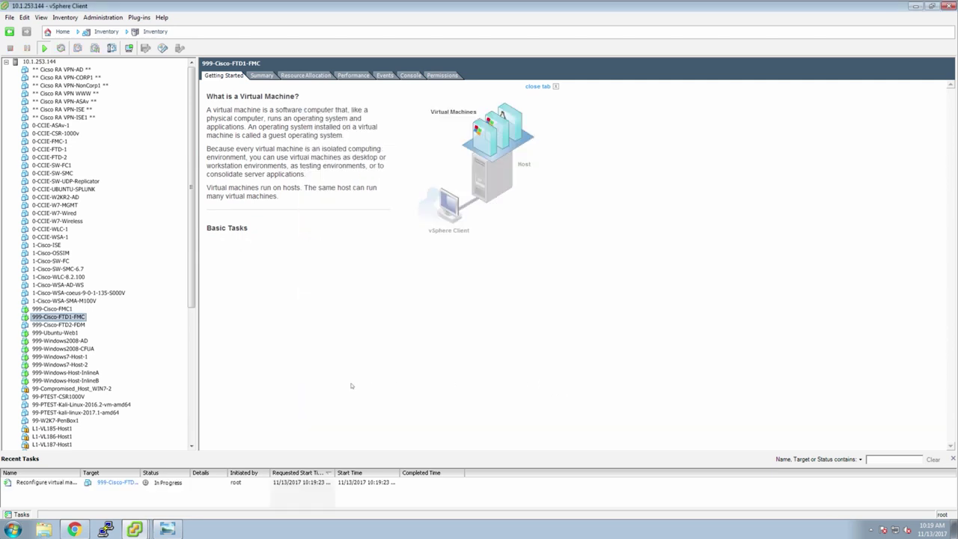
Step: Restart the FTD1 device from its Device tab and confirm
{"action": "left_click", "coordinate": [74, 529]}
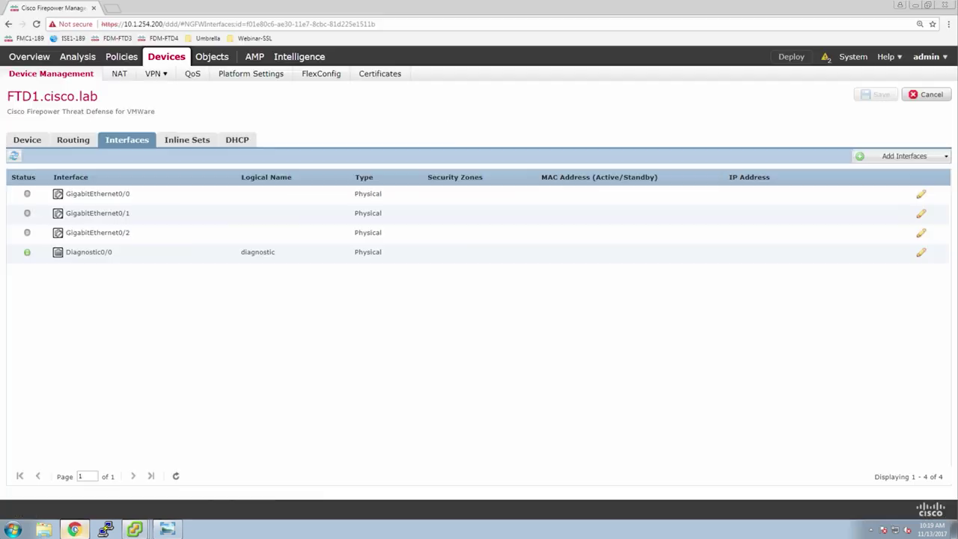
{"action": "left_click", "coordinate": [27, 139]}
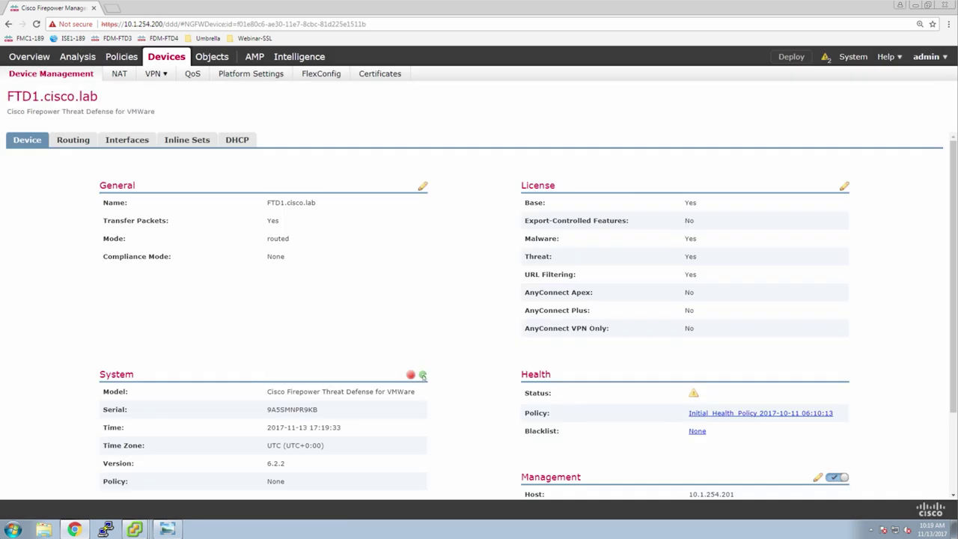
{"action": "left_click", "coordinate": [422, 376]}
{"action": "left_click", "coordinate": [471, 306]}
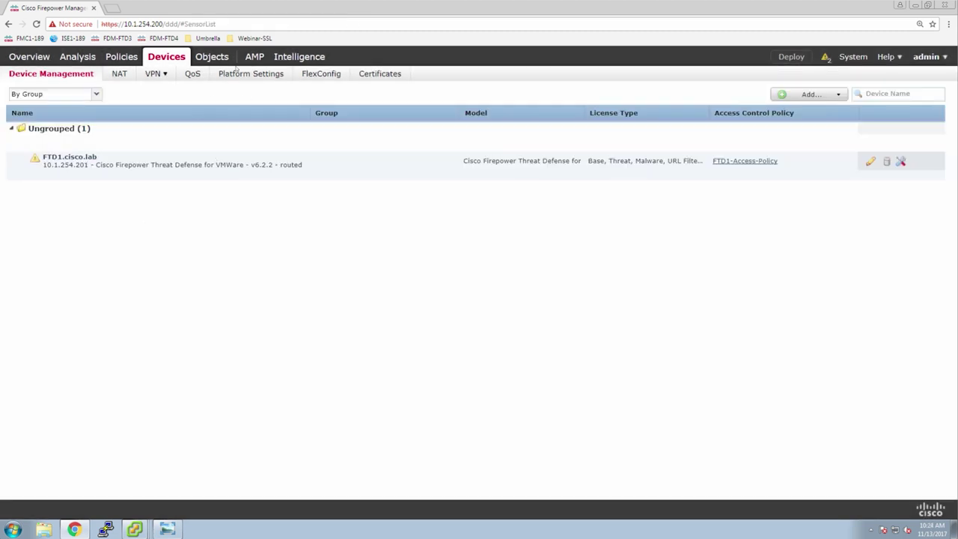
Step: Create the Threat Defense settings policy FTD1-Platform-Policy for FTD1.cisco.lab and save it
{"action": "left_click", "coordinate": [250, 73]}
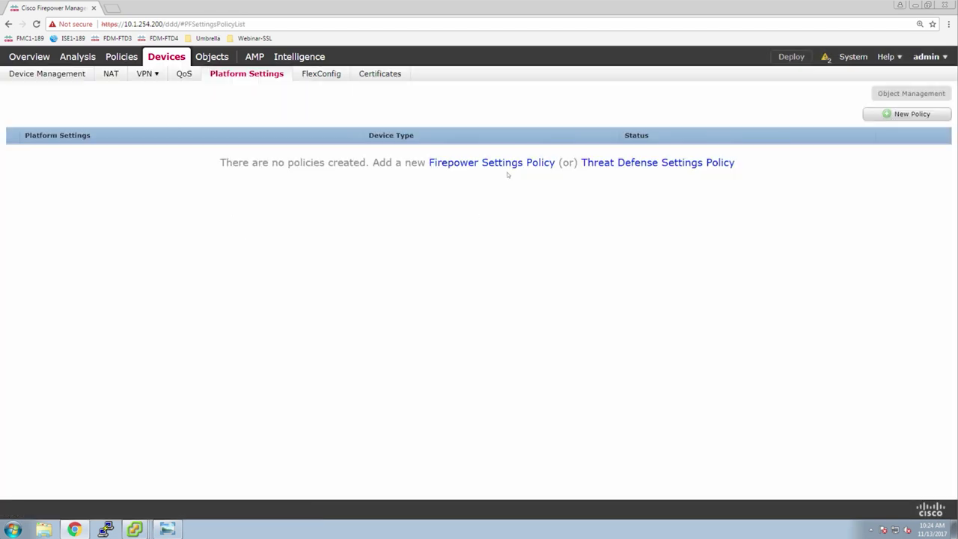
{"action": "left_click", "coordinate": [650, 162]}
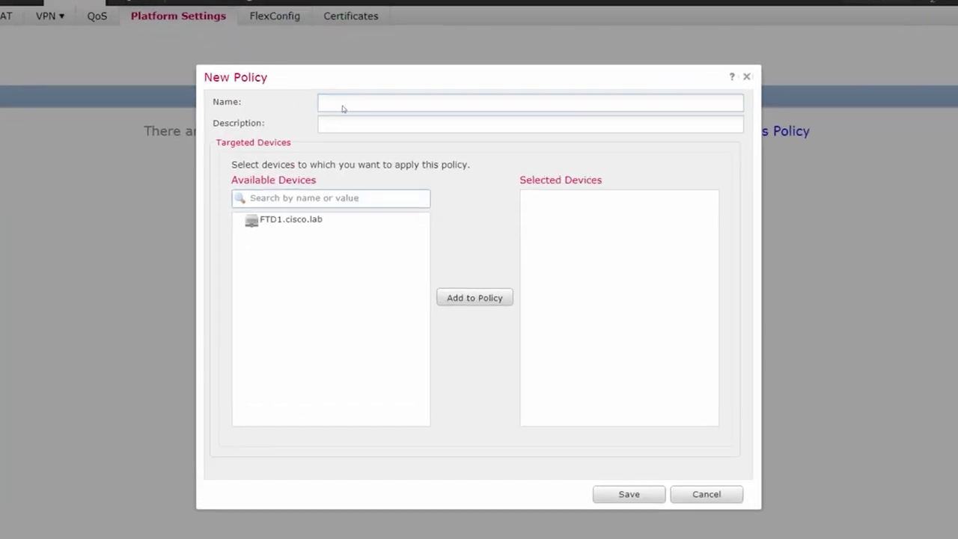
{"action": "left_click", "coordinate": [345, 105]}
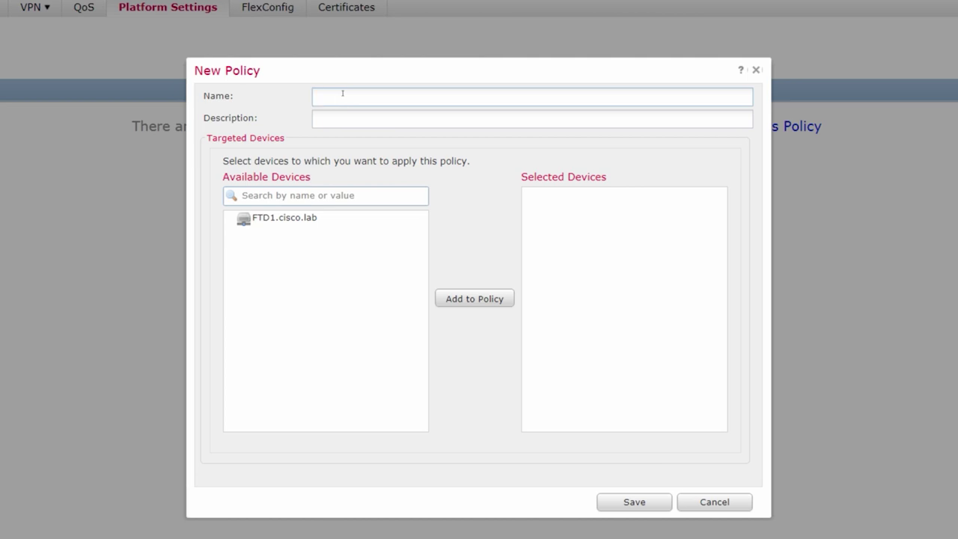
{"action": "type", "text": "FTD"}
{"action": "type", "text": "1-Platfrom"}
{"action": "type", "text": "p"}
{"action": "key", "text": "BackSpace"}
{"action": "type", "text": "orm-Policy"}
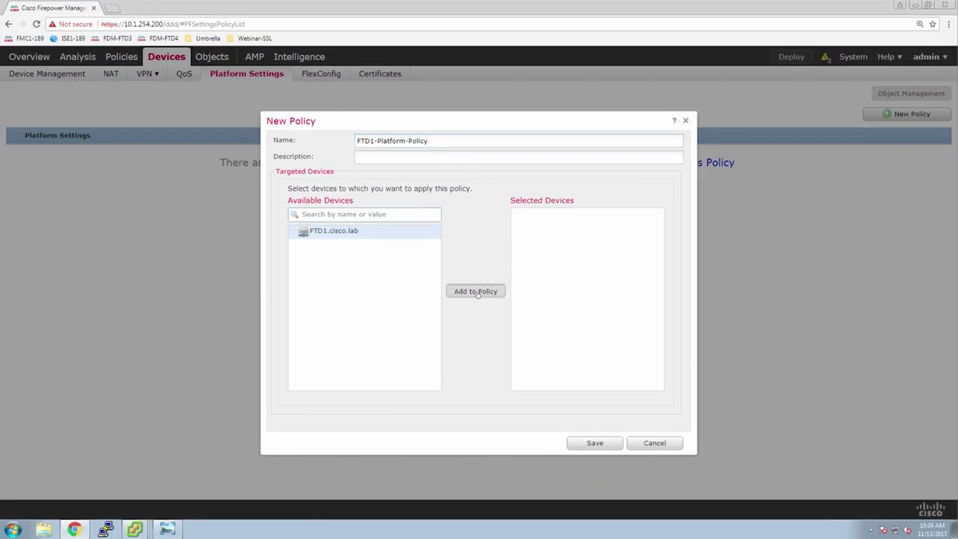
{"action": "left_click", "coordinate": [475, 293]}
{"action": "left_click", "coordinate": [596, 443]}
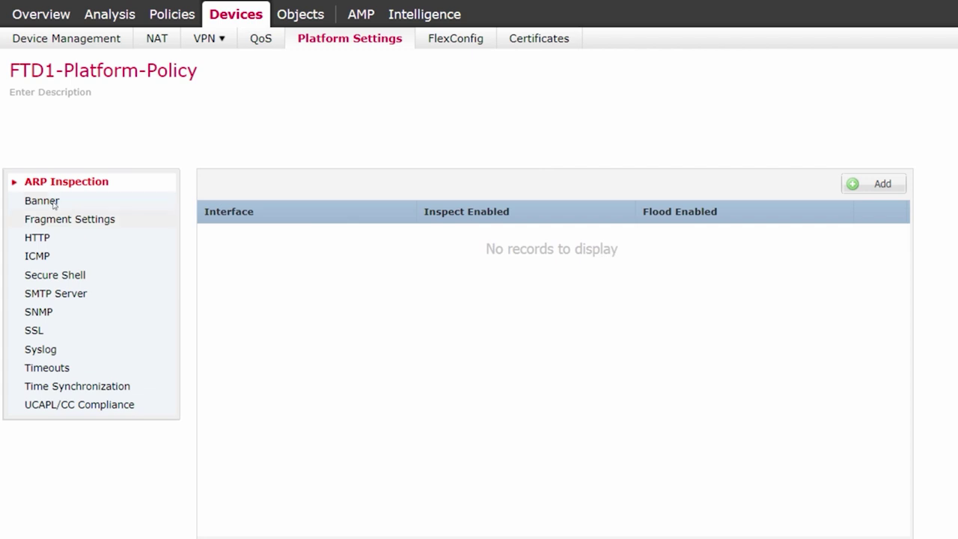
Step: Set the login banner text to 'This is a banner - go away'
{"action": "left_click", "coordinate": [49, 203]}
{"action": "left_click", "coordinate": [419, 217]}
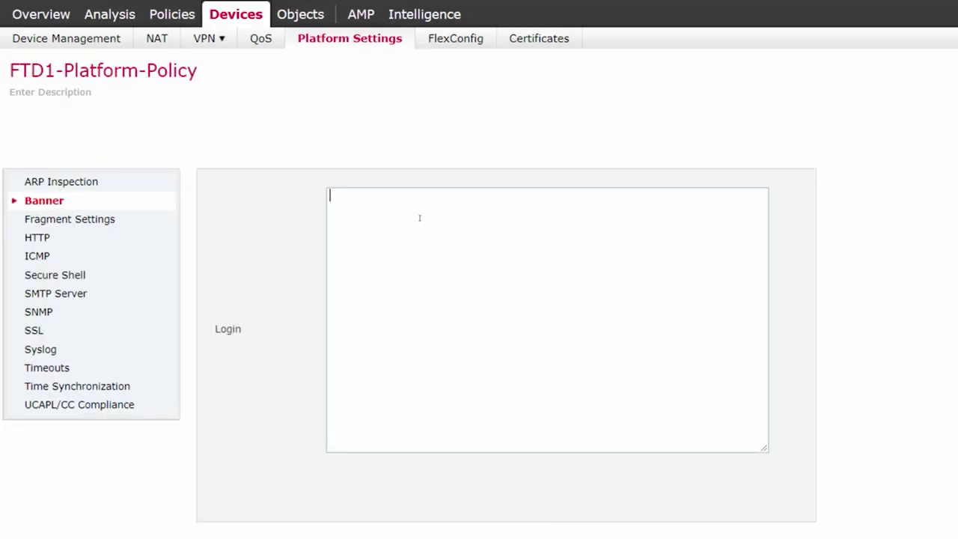
{"action": "type", "text": "This is a banner - "}
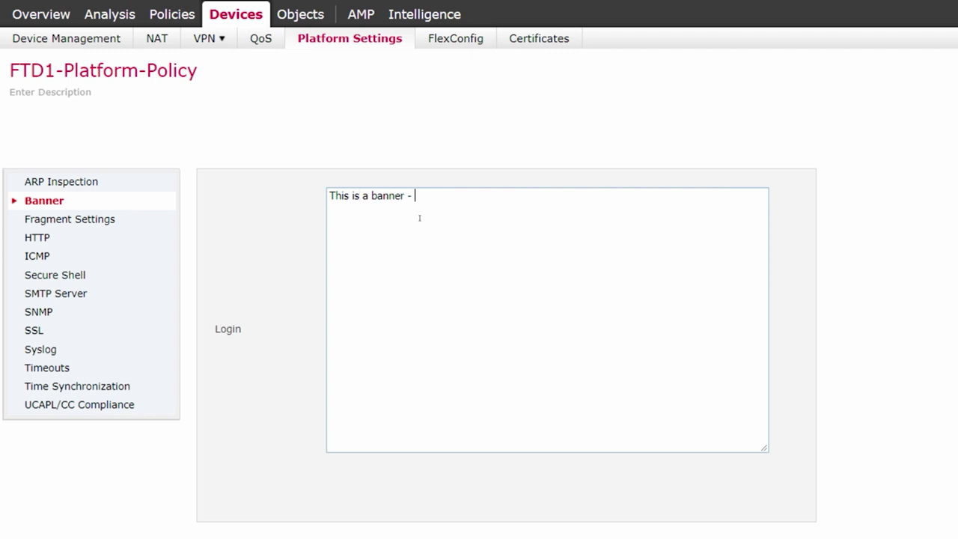
{"action": "type", "text": "go away"}
Step: Review the Fragment, HTTP, ICMP and Secure Shell settings, then save the policy
{"action": "left_click", "coordinate": [32, 221]}
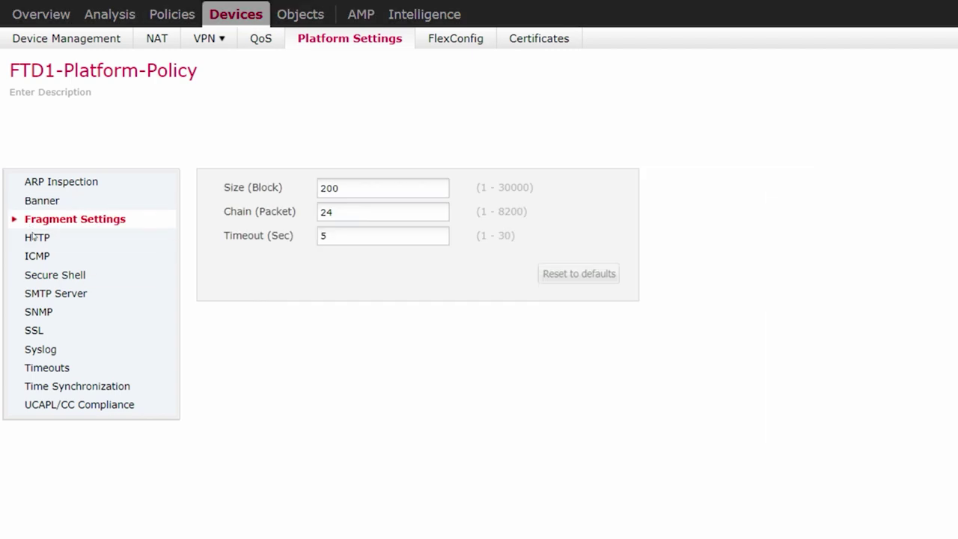
{"action": "left_click", "coordinate": [33, 238]}
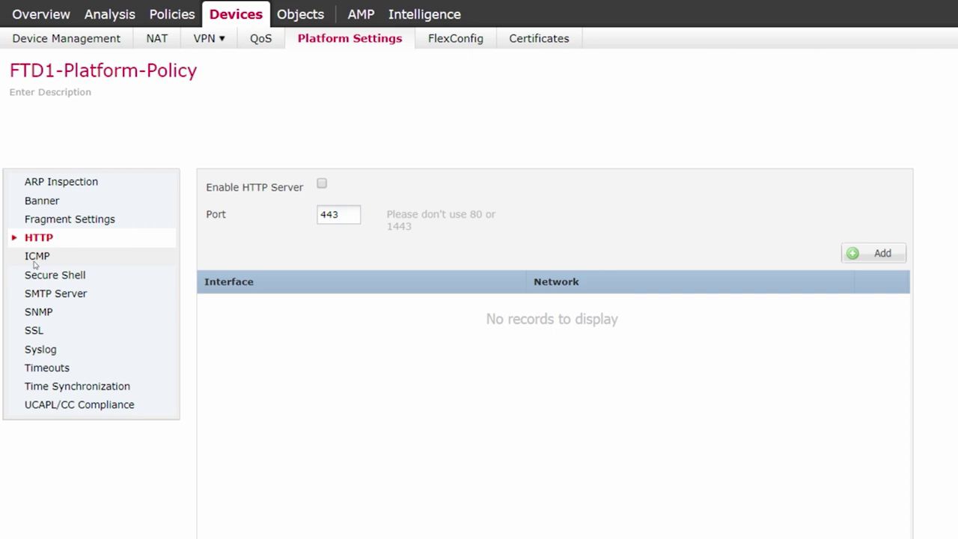
{"action": "left_click", "coordinate": [37, 258]}
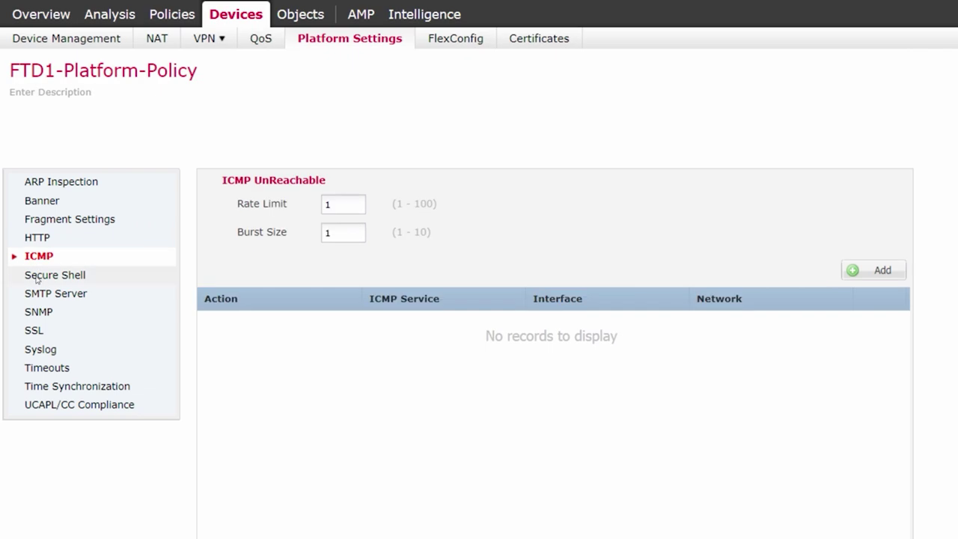
{"action": "left_click", "coordinate": [37, 279]}
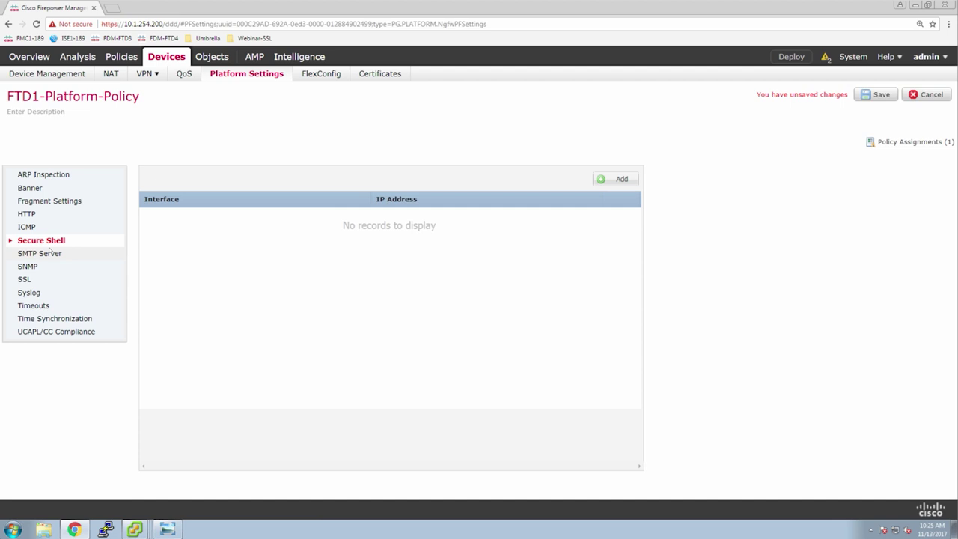
{"action": "left_click", "coordinate": [876, 94]}
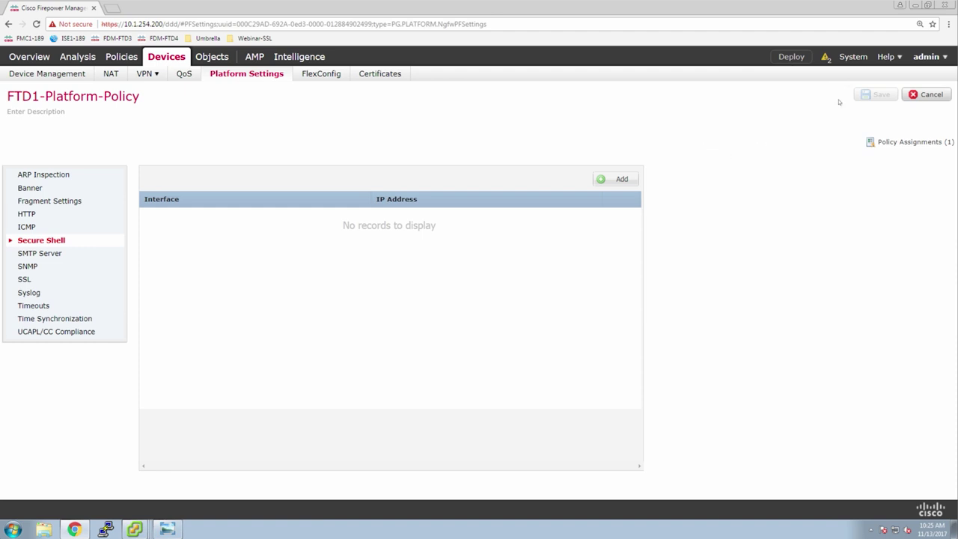
{"action": "mouse_move", "coordinate": [853, 57]}
{"action": "mouse_move", "coordinate": [816, 76]}
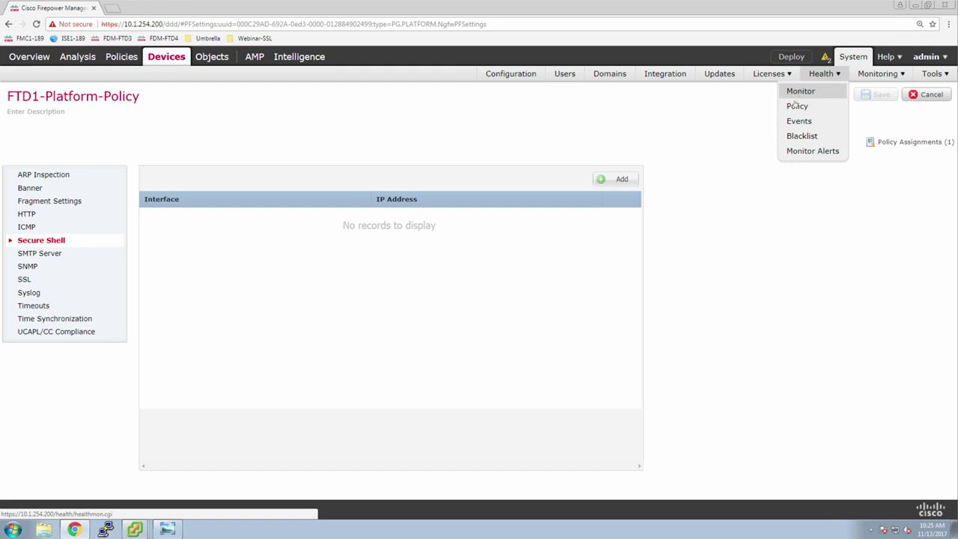
Step: Create and save a new health policy named FMC101-Health-Policy
{"action": "left_click", "coordinate": [794, 106]}
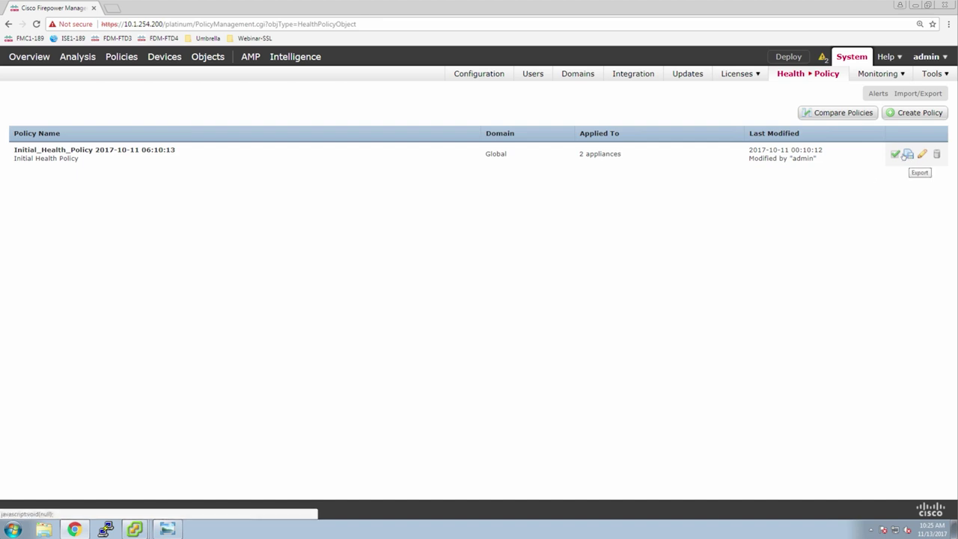
{"action": "left_click", "coordinate": [930, 111]}
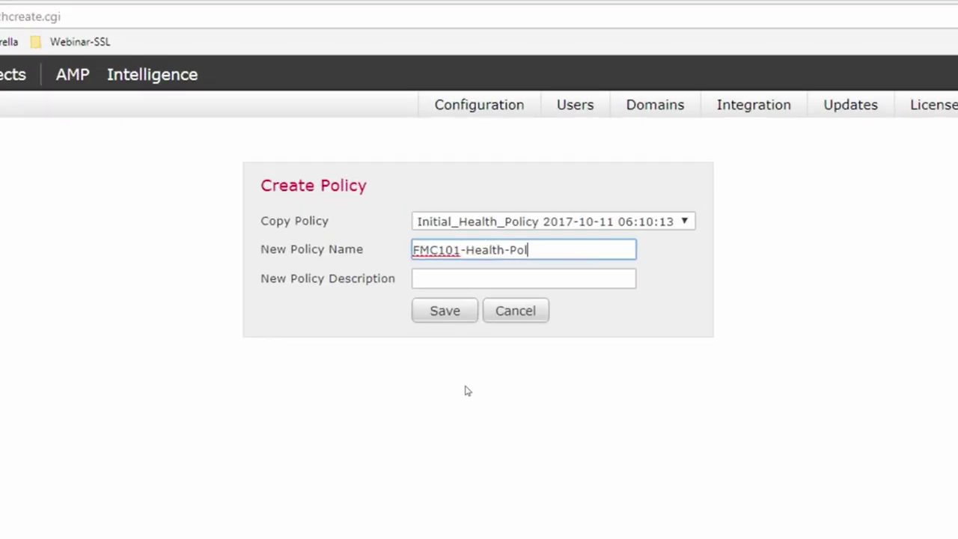
{"action": "type", "text": "icy"}
{"action": "left_click", "coordinate": [442, 314]}
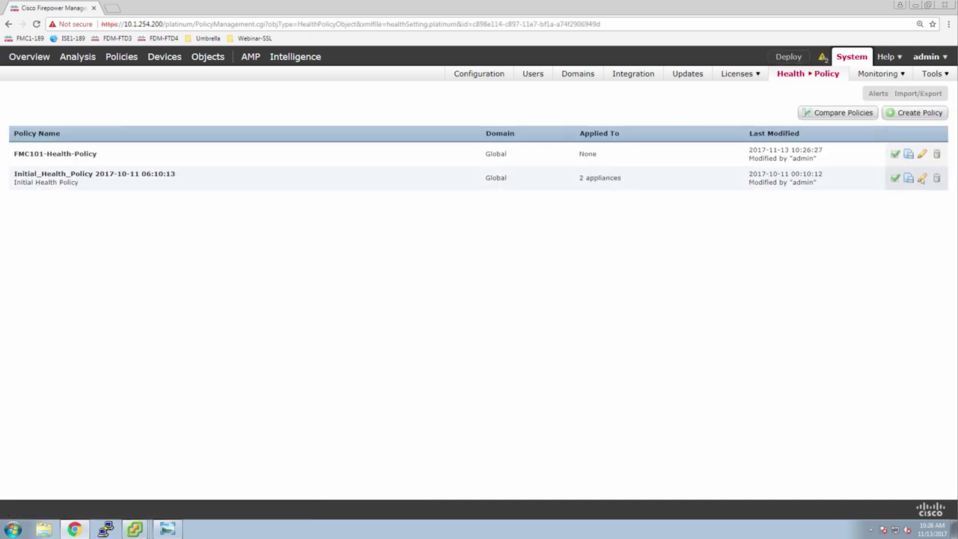
Step: Review the AMP, Appliance Heartbeat and Interface Status modules of Initial_Health_Policy, then save it
{"action": "left_click", "coordinate": [921, 180]}
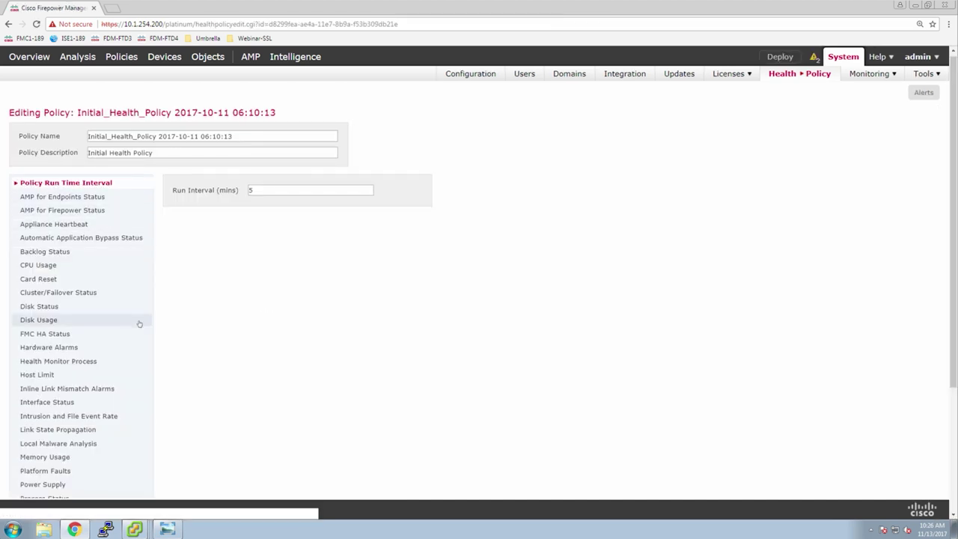
{"action": "scroll", "coordinate": [113, 300], "scroll_direction": "down", "scroll_amount": 1}
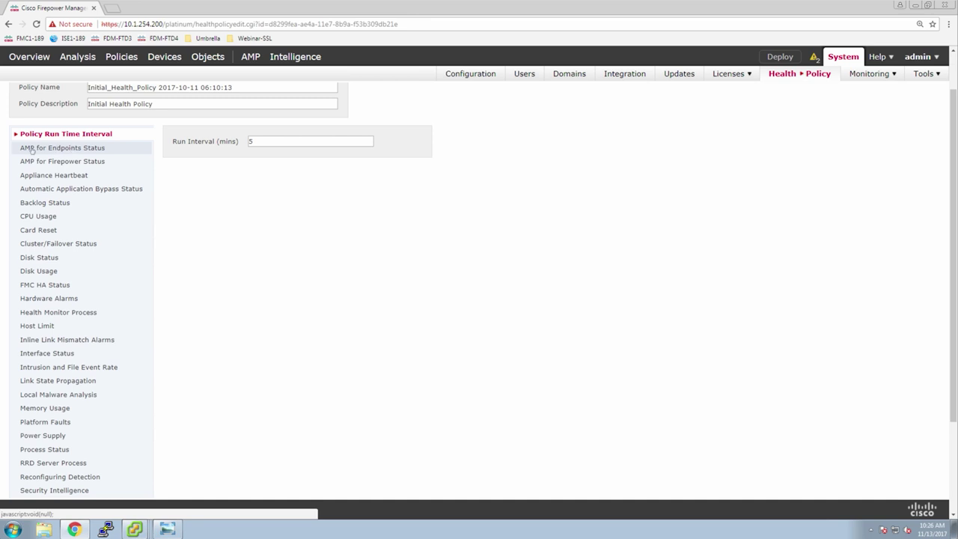
{"action": "left_click", "coordinate": [64, 149]}
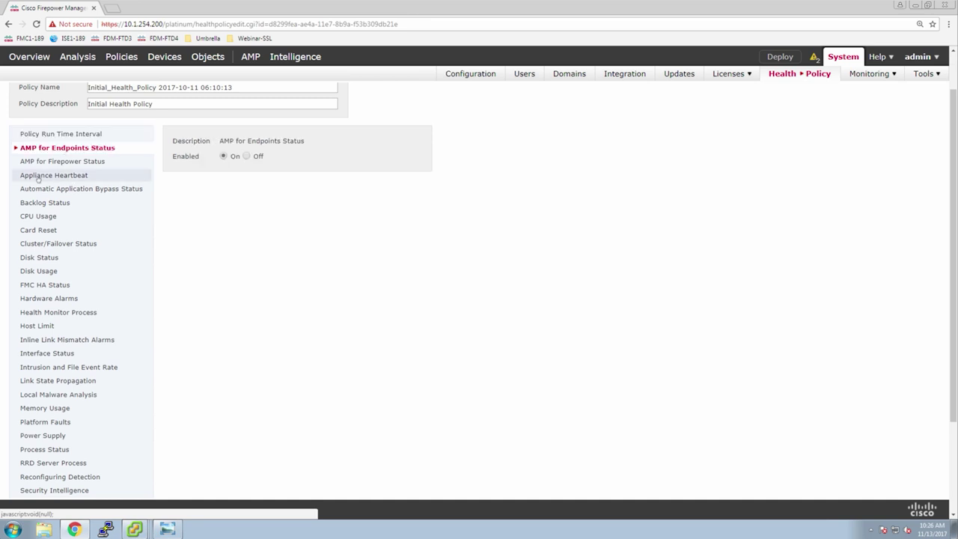
{"action": "left_click", "coordinate": [38, 177]}
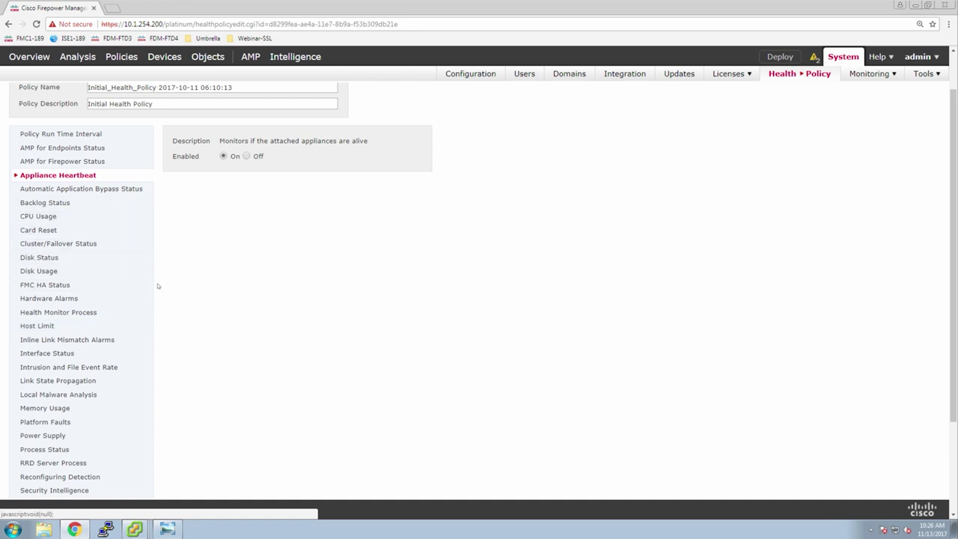
{"action": "scroll", "coordinate": [179, 334], "scroll_direction": "down", "scroll_amount": 1}
{"action": "scroll", "coordinate": [179, 333], "scroll_direction": "down", "scroll_amount": 3}
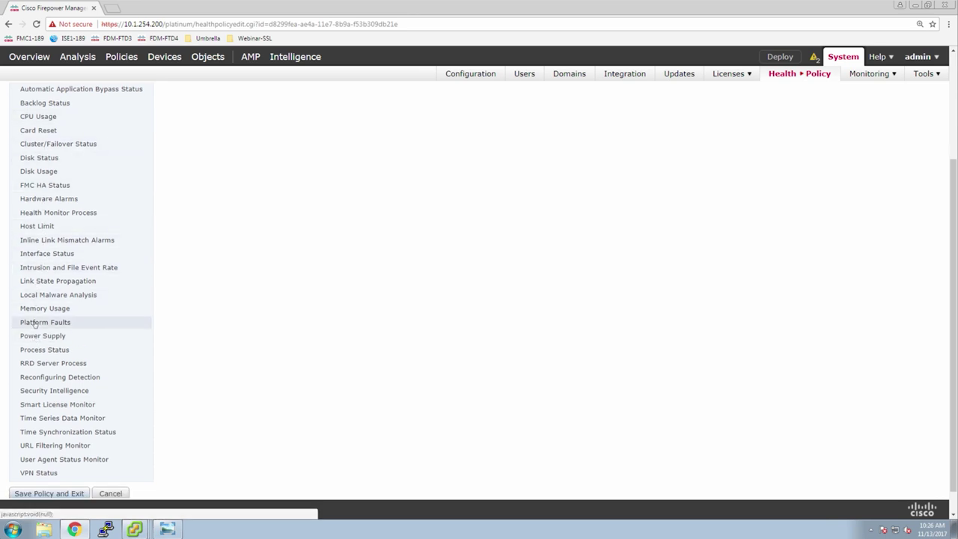
{"action": "left_click", "coordinate": [51, 255]}
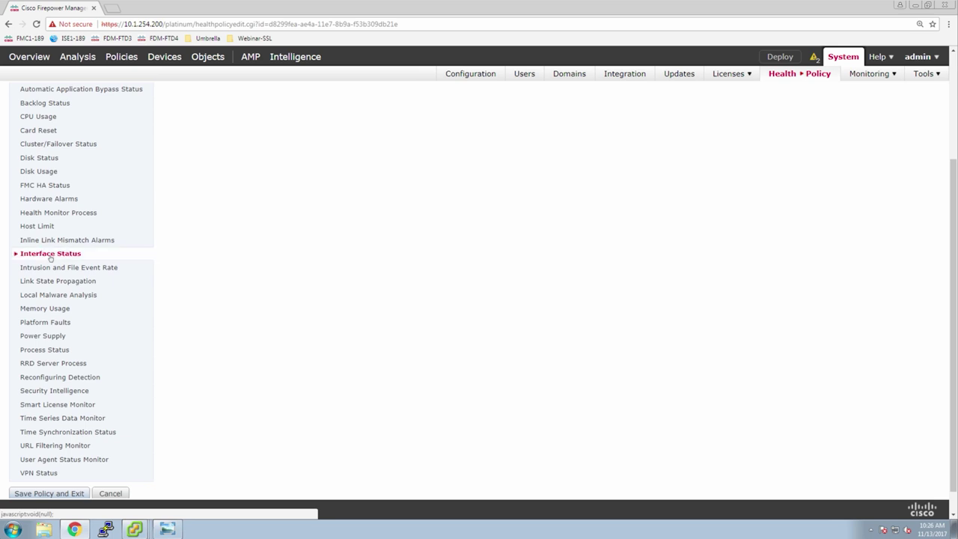
{"action": "scroll", "coordinate": [401, 235], "scroll_direction": "up", "scroll_amount": 2}
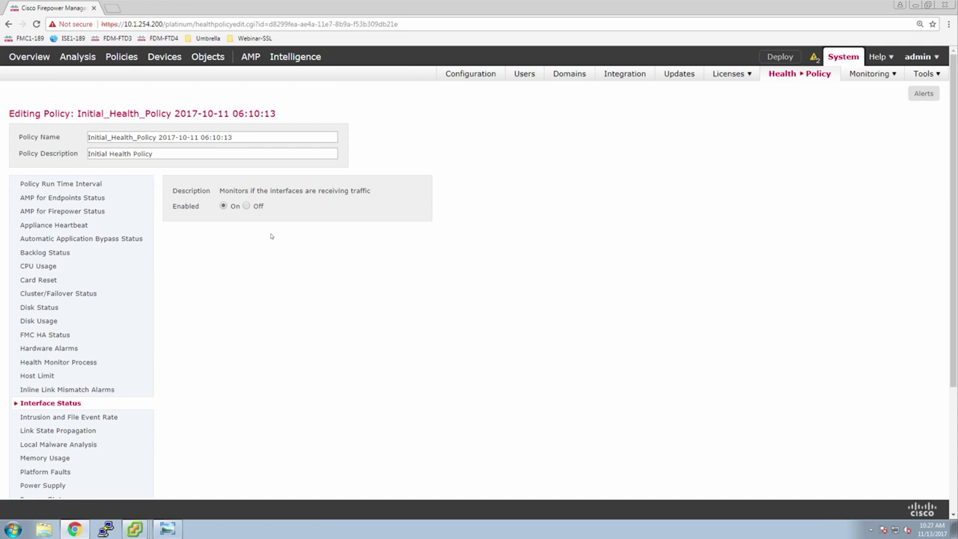
{"action": "scroll", "coordinate": [248, 342], "scroll_direction": "down", "scroll_amount": 3}
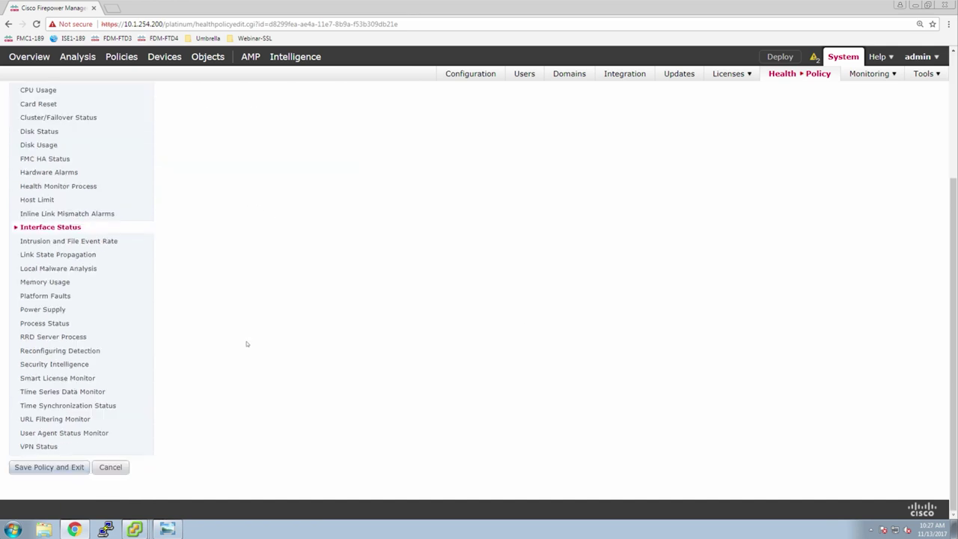
{"action": "left_click", "coordinate": [51, 467]}
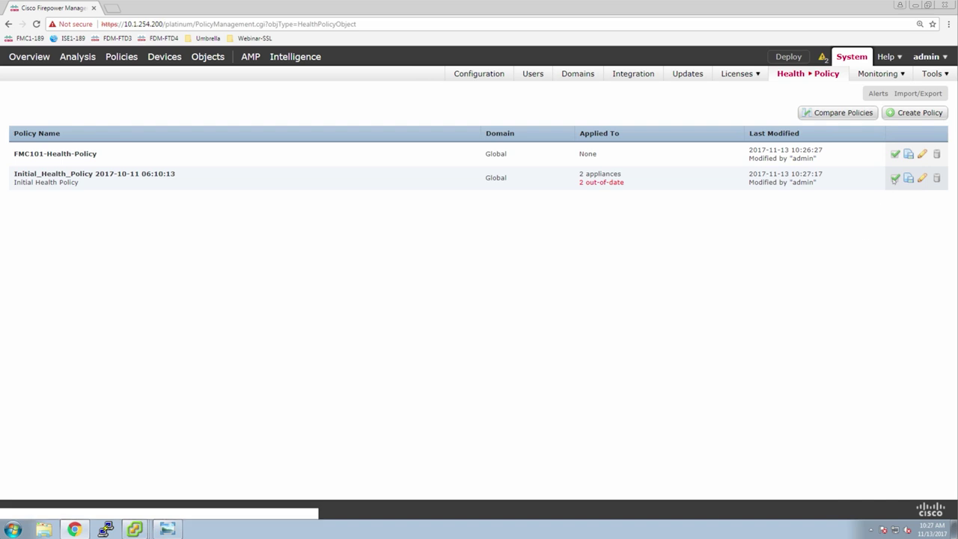
Step: Apply Initial_Health_Policy to both FMC1 and FTD1 by selecting the Ungrouped devices
{"action": "left_click", "coordinate": [895, 178]}
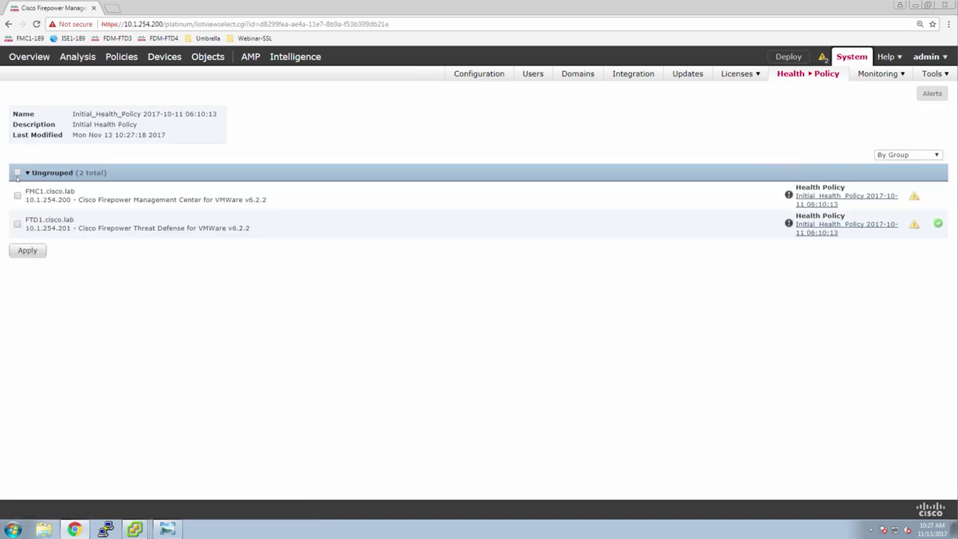
{"action": "left_click", "coordinate": [17, 172]}
{"action": "left_click", "coordinate": [27, 250]}
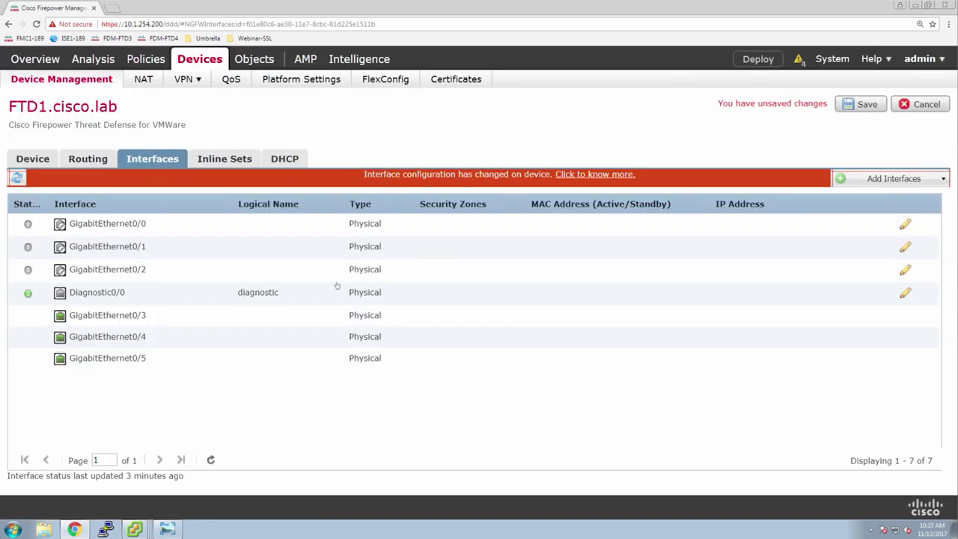
Step: Save FTD1's updated interface list and open GigabitEthernet0/0 for editing
{"action": "left_click", "coordinate": [865, 105]}
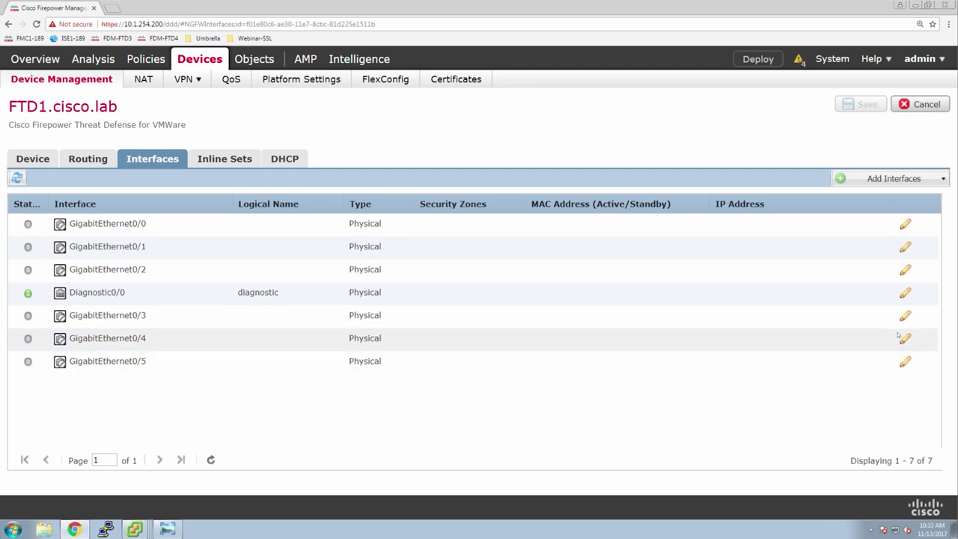
{"action": "left_click", "coordinate": [904, 224]}
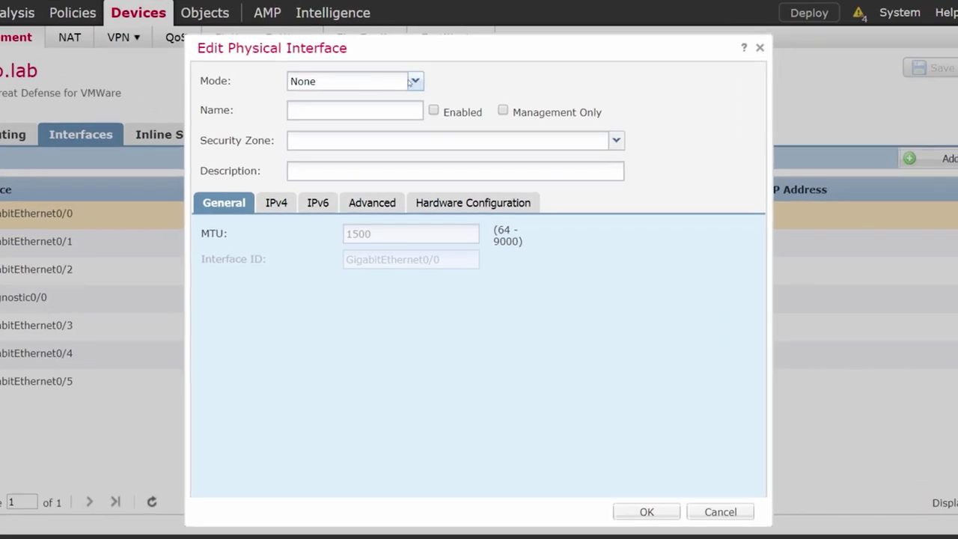
Step: Name GigabitEthernet0/0 'outside' with mode None, and assign it a new outside-zone security zone
{"action": "left_click", "coordinate": [414, 82]}
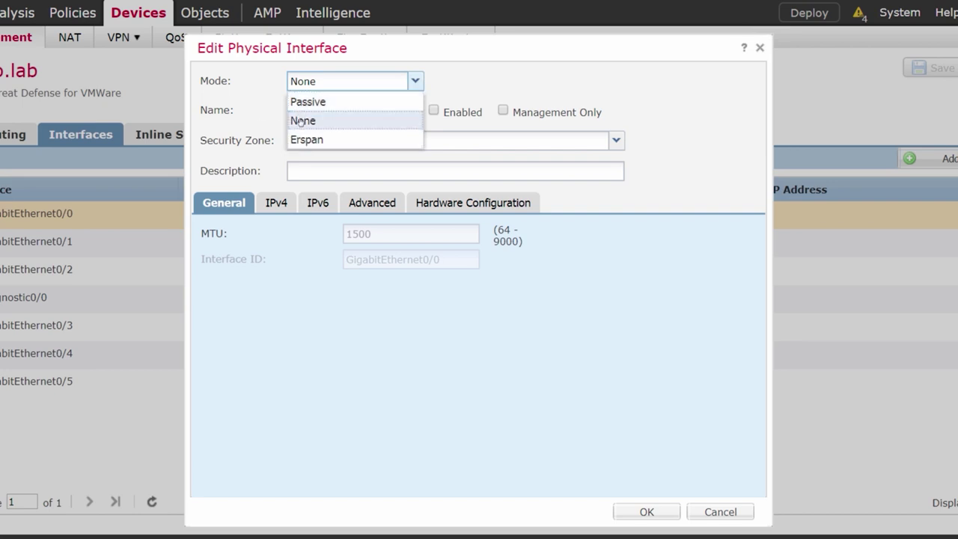
{"action": "left_click", "coordinate": [303, 121]}
{"action": "left_click", "coordinate": [307, 110]}
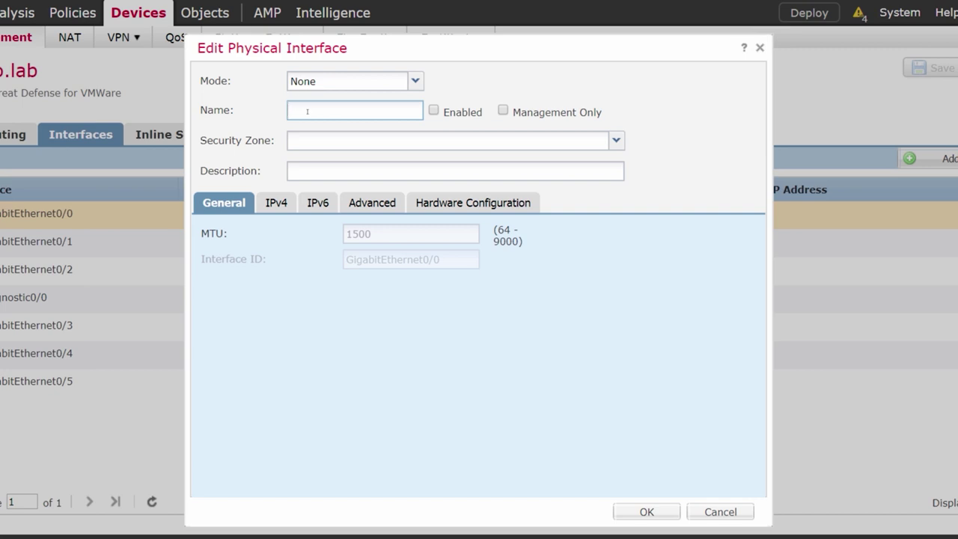
{"action": "type", "text": "outside"}
{"action": "left_click", "coordinate": [312, 141]}
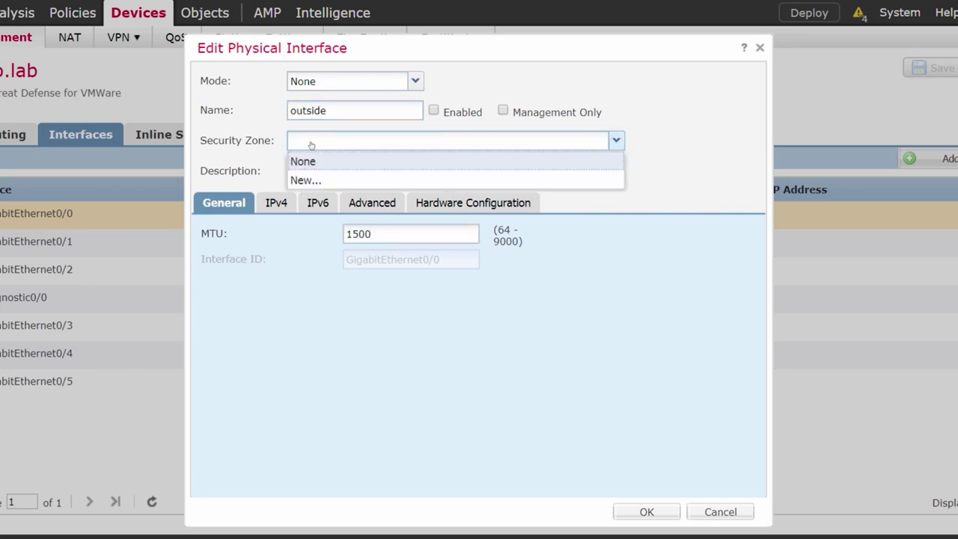
{"action": "left_click", "coordinate": [303, 181]}
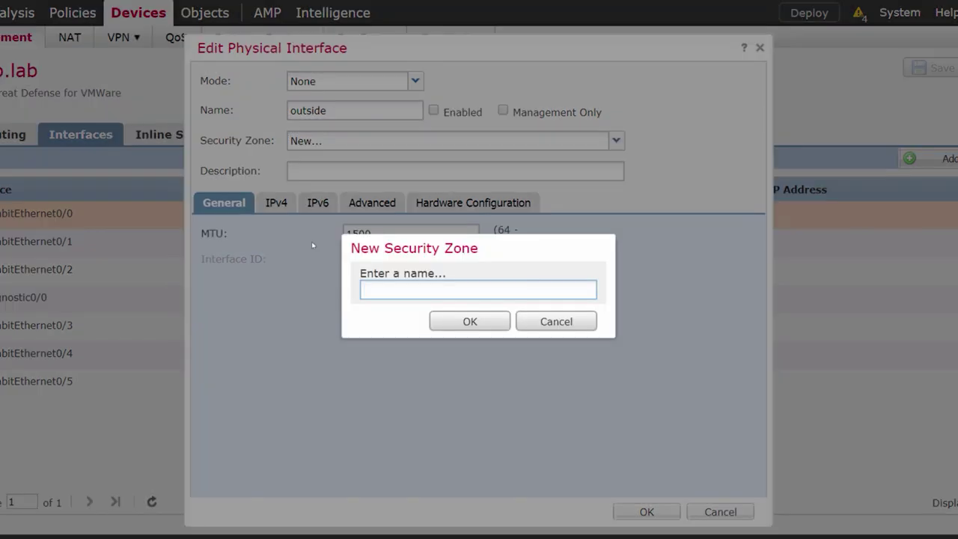
{"action": "type", "text": "outside"}
{"action": "type", "text": " zone"}
{"action": "left_click", "coordinate": [463, 322]}
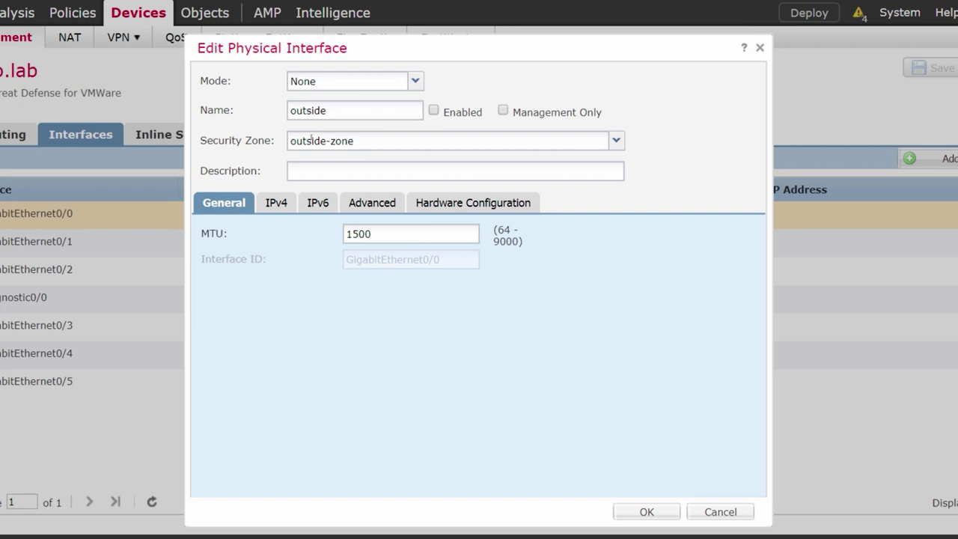
Step: Enable the outside interface with static IPv4 10.1.253.99/24 and confirm the settings
{"action": "left_click", "coordinate": [434, 110]}
{"action": "left_click", "coordinate": [277, 206]}
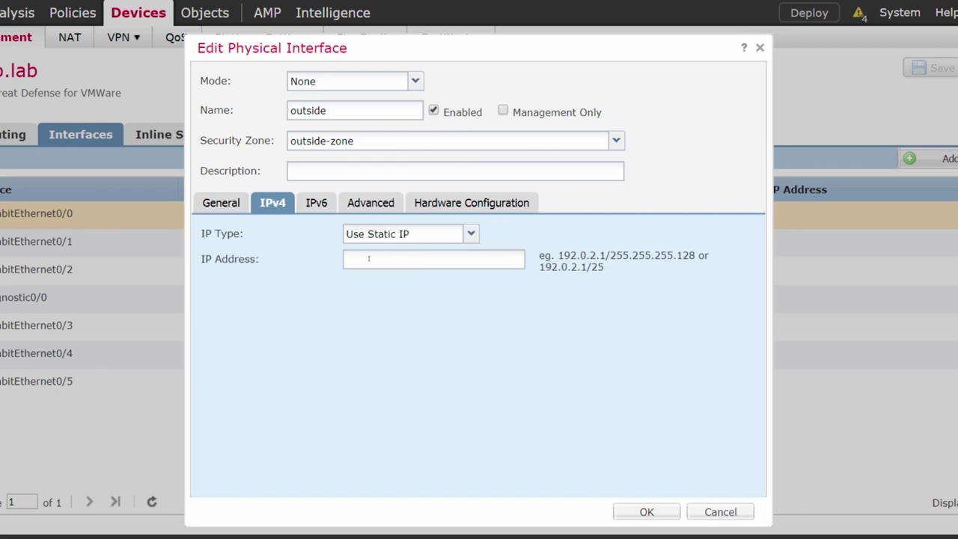
{"action": "left_click", "coordinate": [369, 258]}
{"action": "type", "text": "10.1.253."}
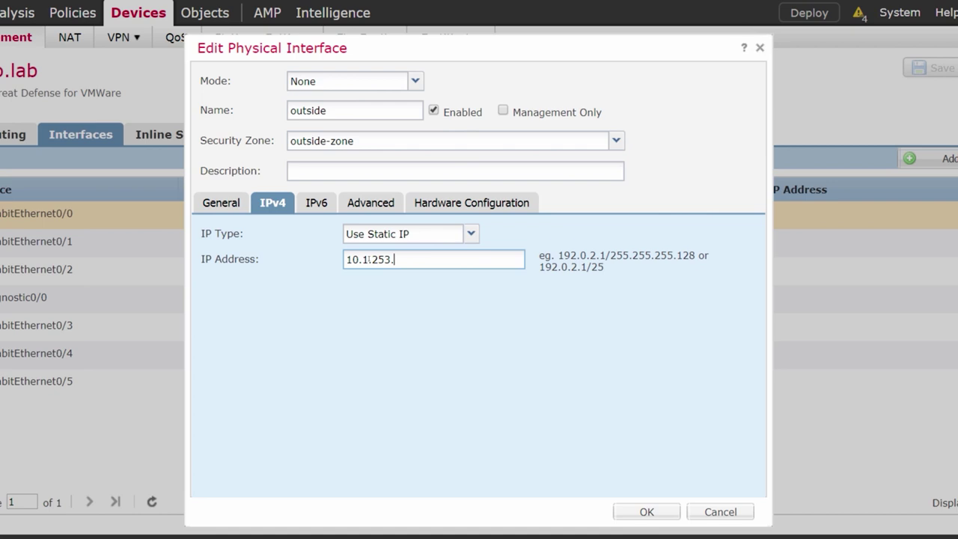
{"action": "type", "text": "99/24"}
{"action": "left_click", "coordinate": [314, 207]}
{"action": "left_click", "coordinate": [369, 203]}
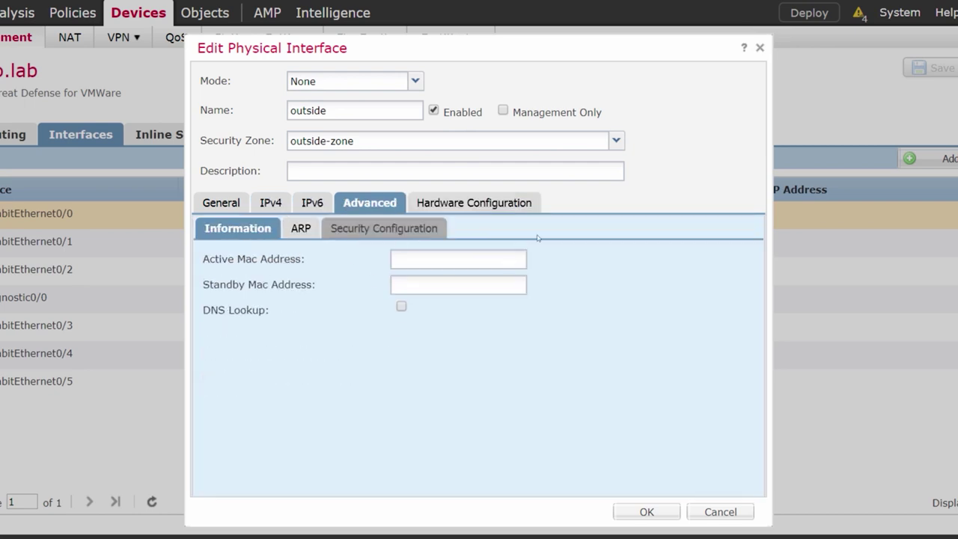
{"action": "left_click", "coordinate": [490, 206]}
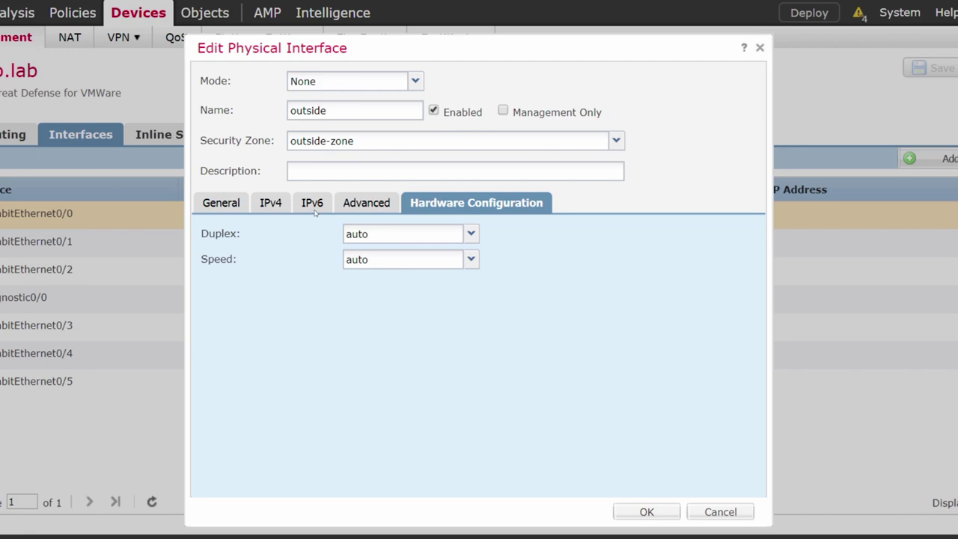
{"action": "left_click", "coordinate": [376, 205]}
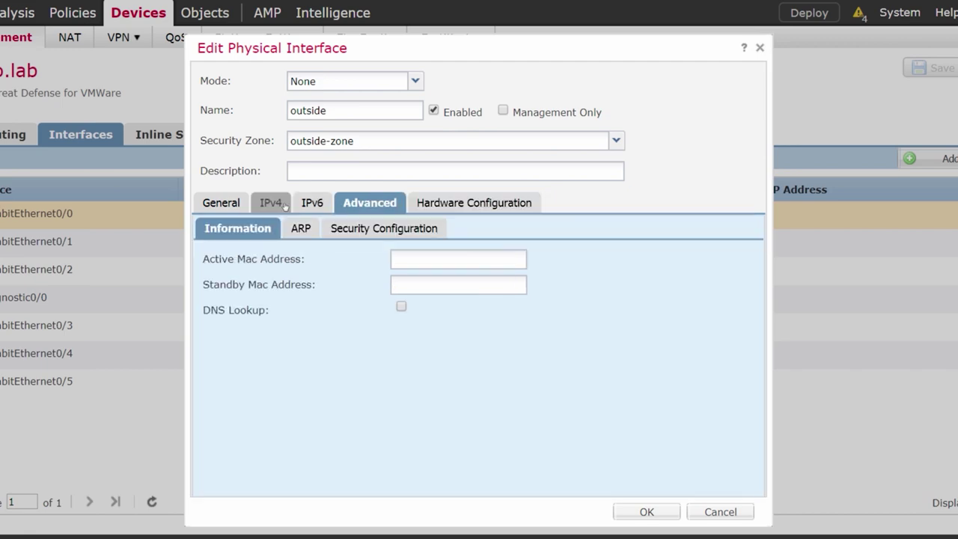
{"action": "left_click", "coordinate": [283, 205]}
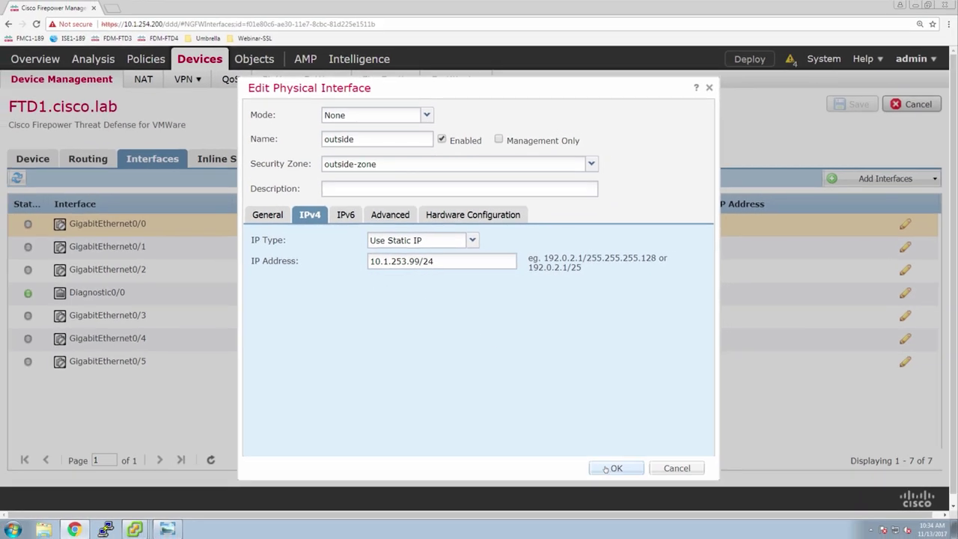
{"action": "left_click", "coordinate": [645, 512]}
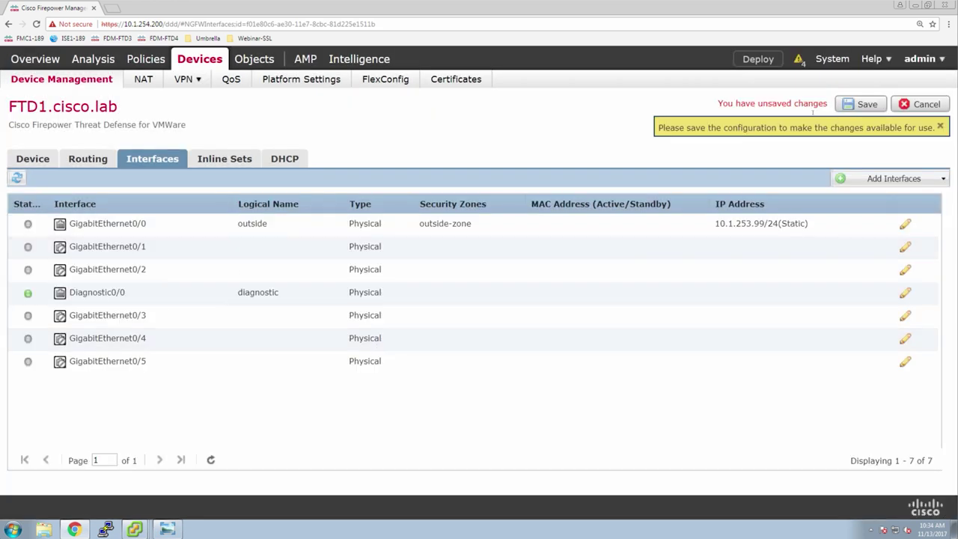
Step: Set GigabitEthernet0/1 to name 'inside', Enabled, new zone inside-zone, static IPv4 192.168.99.1/24
{"action": "left_click", "coordinate": [905, 247]}
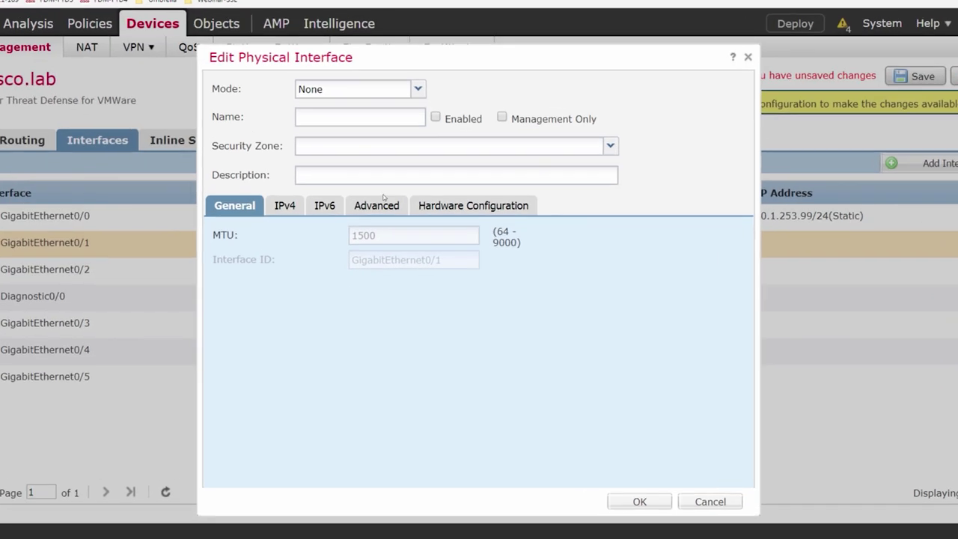
{"action": "left_click", "coordinate": [347, 129]}
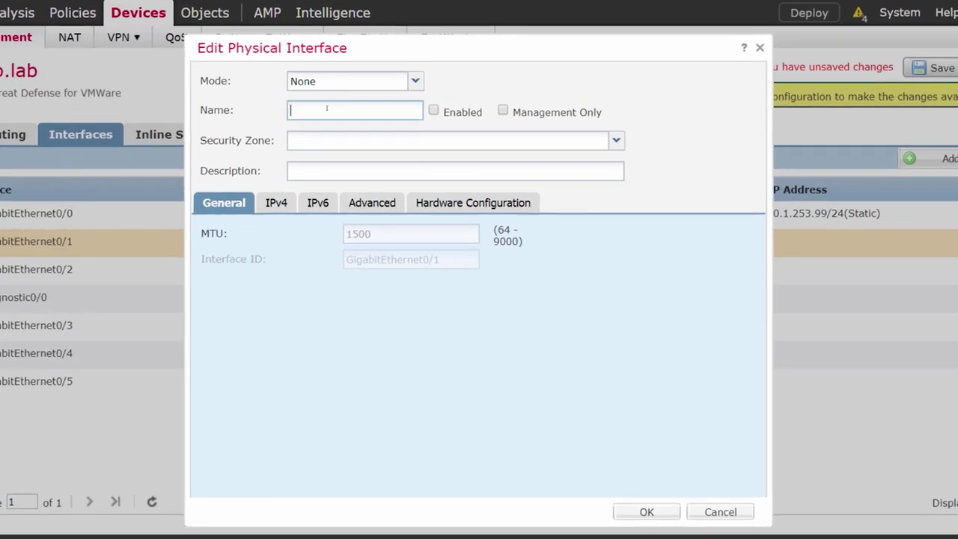
{"action": "type", "text": "inside"}
{"action": "left_click", "coordinate": [434, 111]}
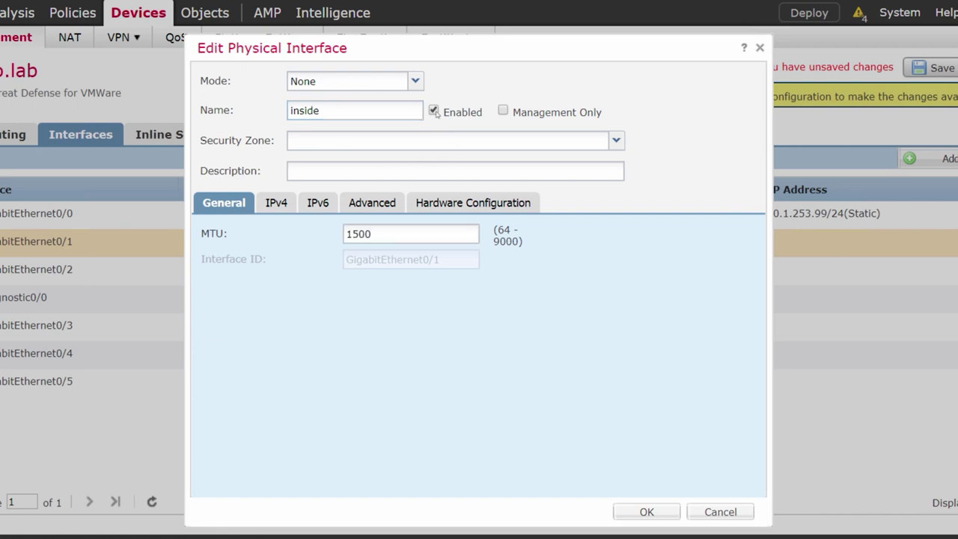
{"action": "left_click", "coordinate": [377, 146]}
{"action": "left_click", "coordinate": [308, 200]}
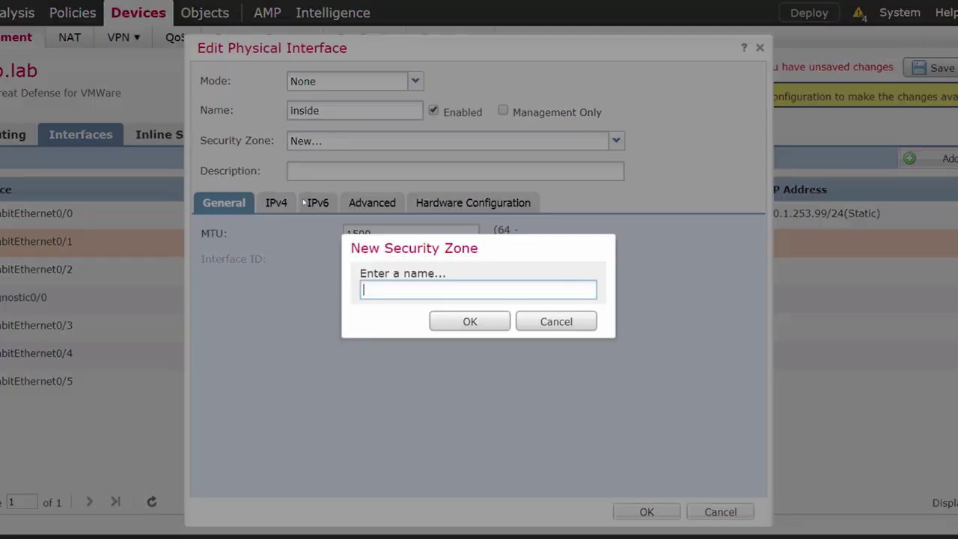
{"action": "type", "text": "inside-zone"}
{"action": "left_click", "coordinate": [449, 321]}
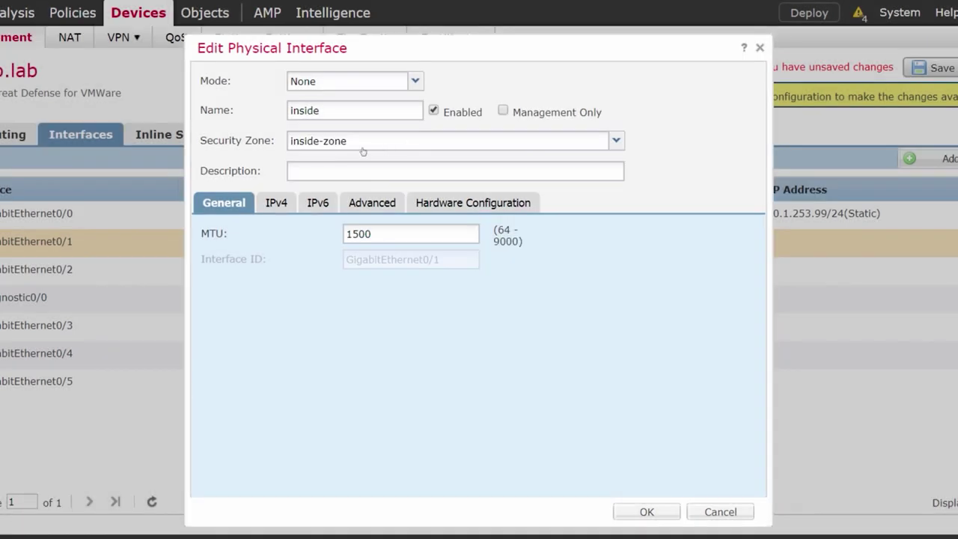
{"action": "left_click", "coordinate": [276, 203]}
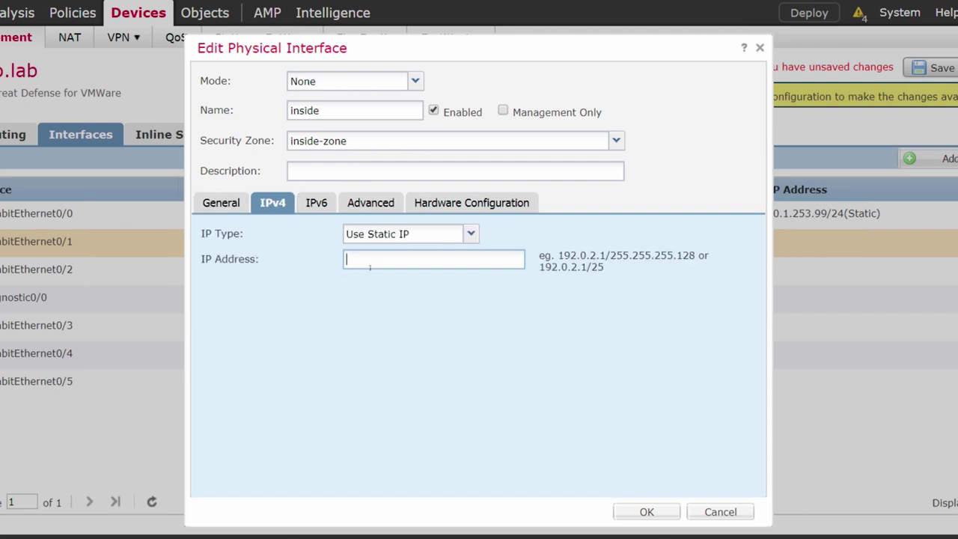
{"action": "type", "text": "192.168.99.1/24"}
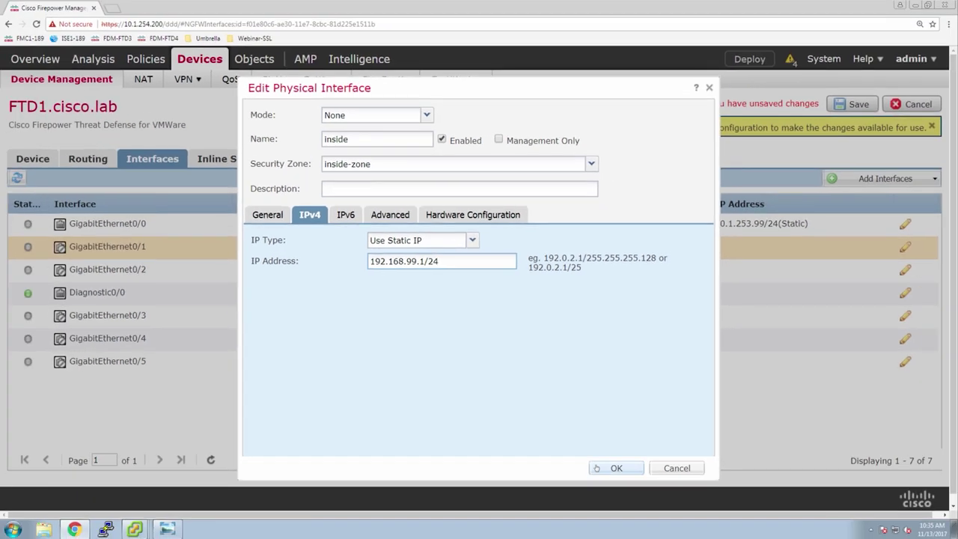
{"action": "left_click", "coordinate": [646, 512]}
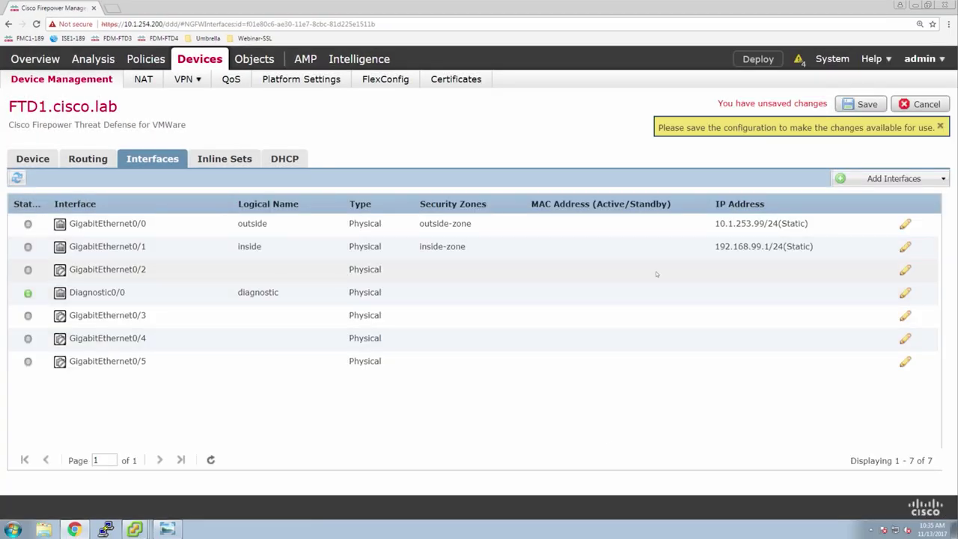
Step: Name GigabitEthernet0/2 'dmz' and assign it a new dmz-zone security zone
{"action": "left_click", "coordinate": [904, 270]}
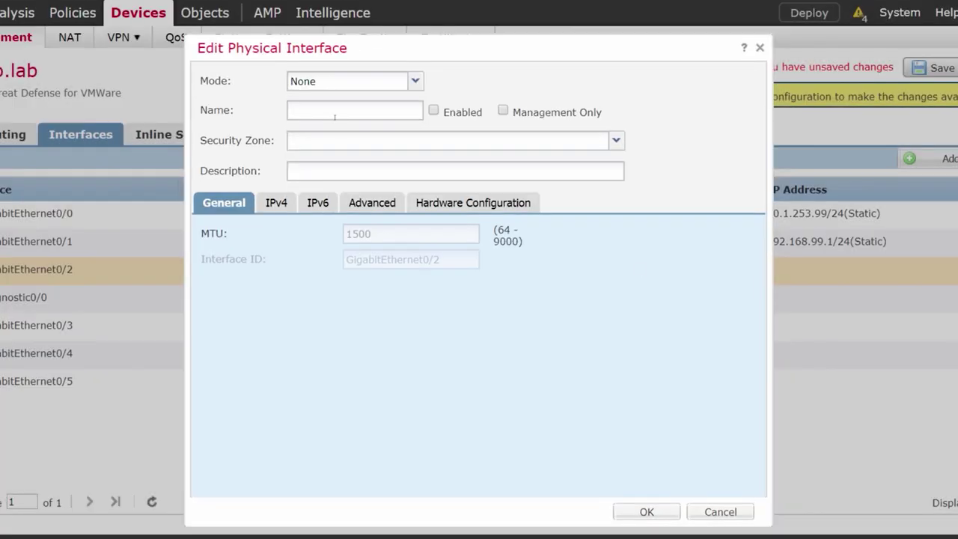
{"action": "left_click", "coordinate": [322, 112]}
{"action": "type", "text": "D"}
{"action": "key", "text": "BackSpace"}
{"action": "type", "text": "dmz"}
{"action": "left_click", "coordinate": [315, 146]}
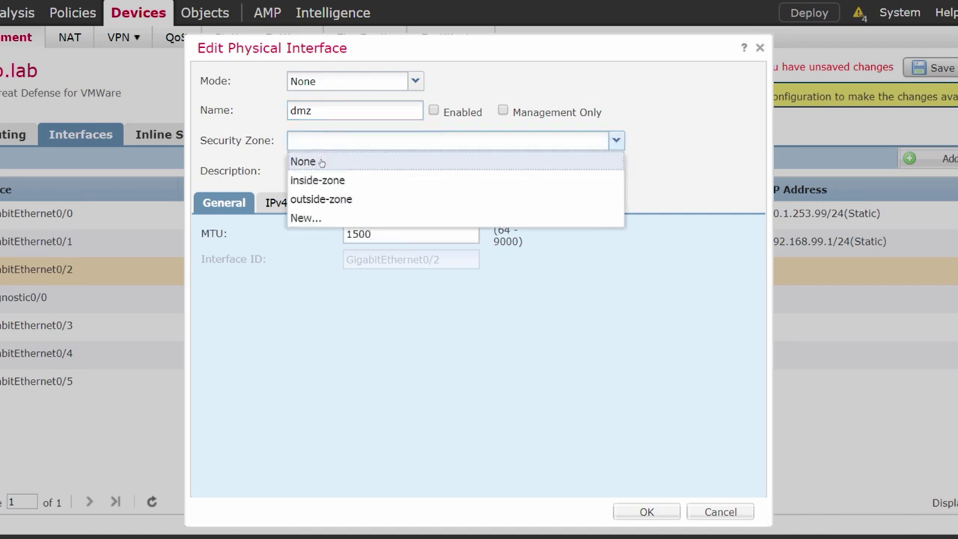
{"action": "left_click", "coordinate": [303, 217]}
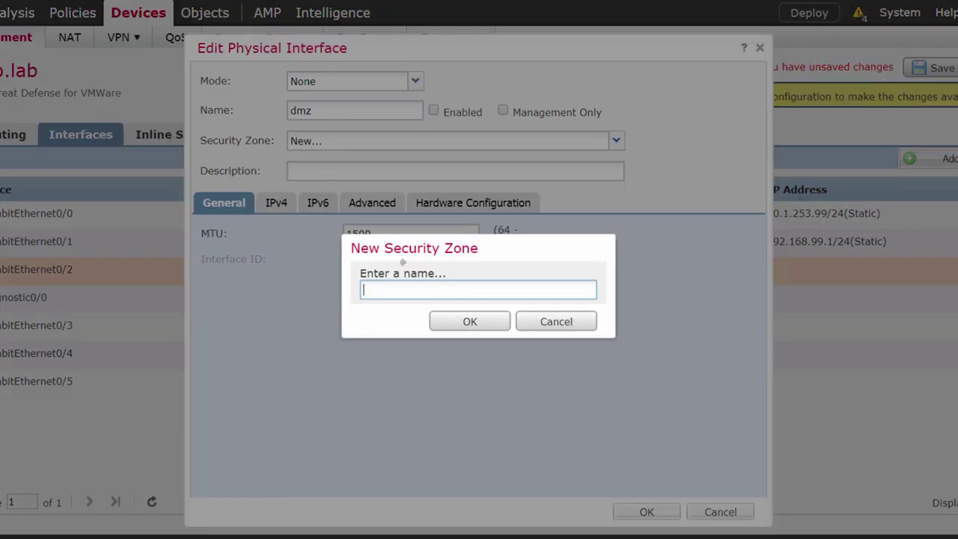
{"action": "type", "text": "dmz-zone"}
{"action": "left_click", "coordinate": [465, 321]}
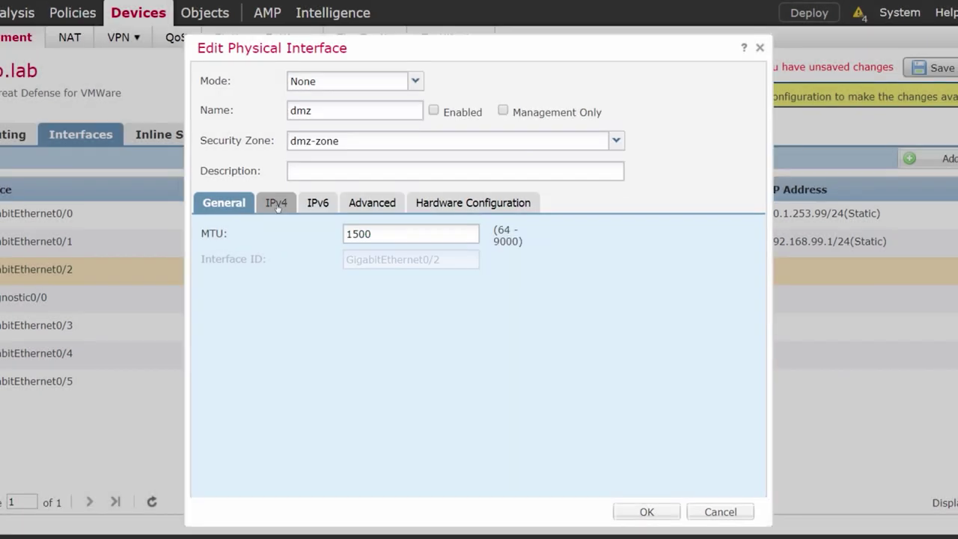
Step: Give the dmz interface static IPv4 192.168.66.1/24, enable it, and confirm
{"action": "left_click", "coordinate": [277, 204]}
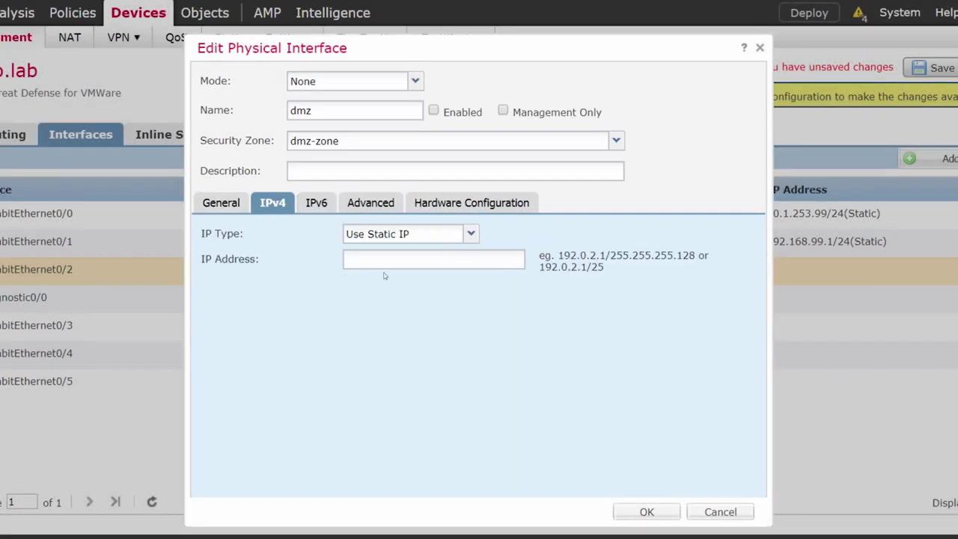
{"action": "left_click", "coordinate": [390, 256]}
{"action": "type", "text": "192.168.66"}
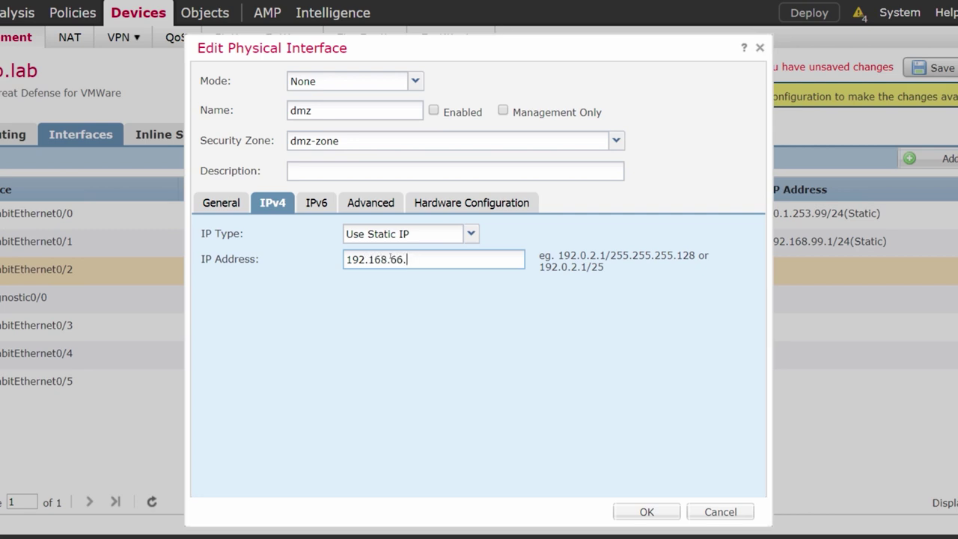
{"action": "type", "text": ".1/24"}
{"action": "left_click", "coordinate": [433, 111]}
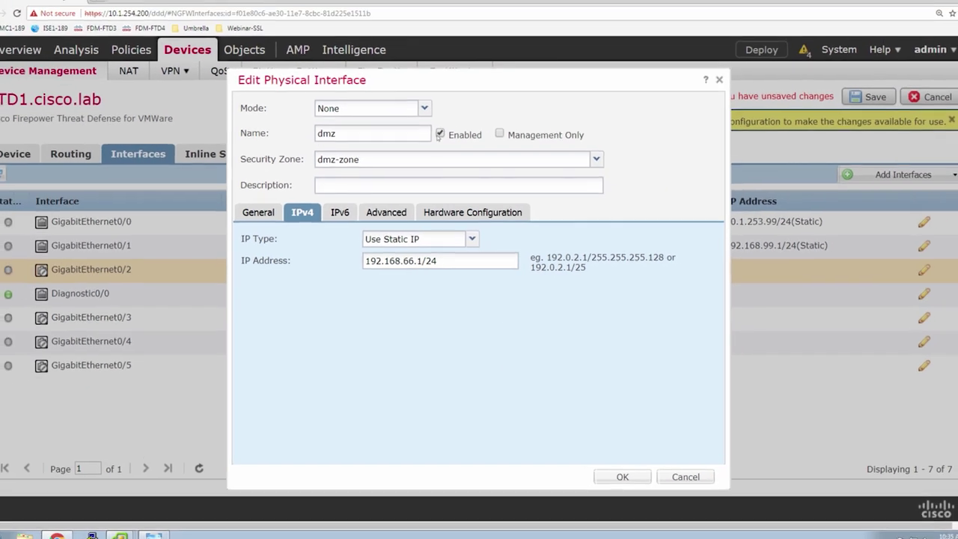
{"action": "left_click", "coordinate": [621, 476]}
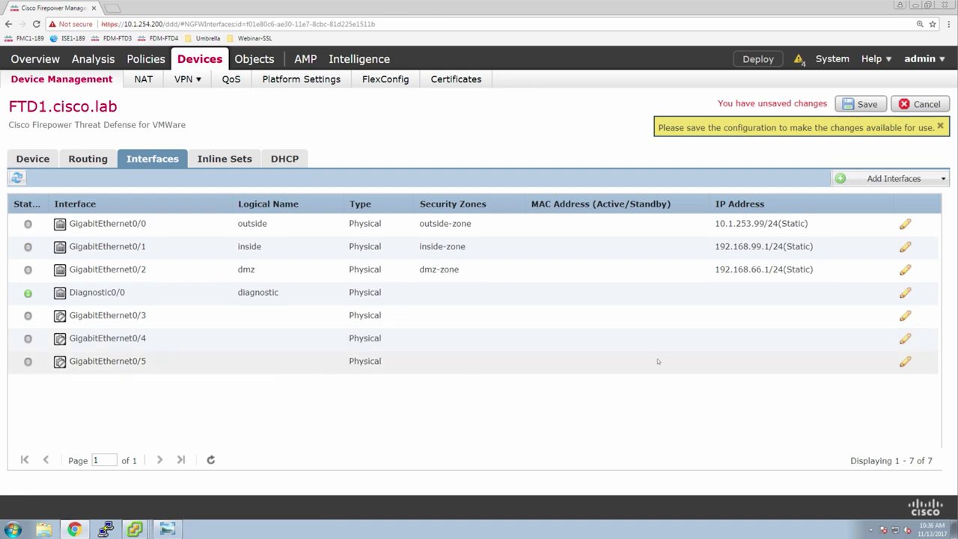
Step: Set GigabitEthernet0/5 to Passive mode, named 'passive', enabled, in a new passive-zone
{"action": "left_click", "coordinate": [905, 362]}
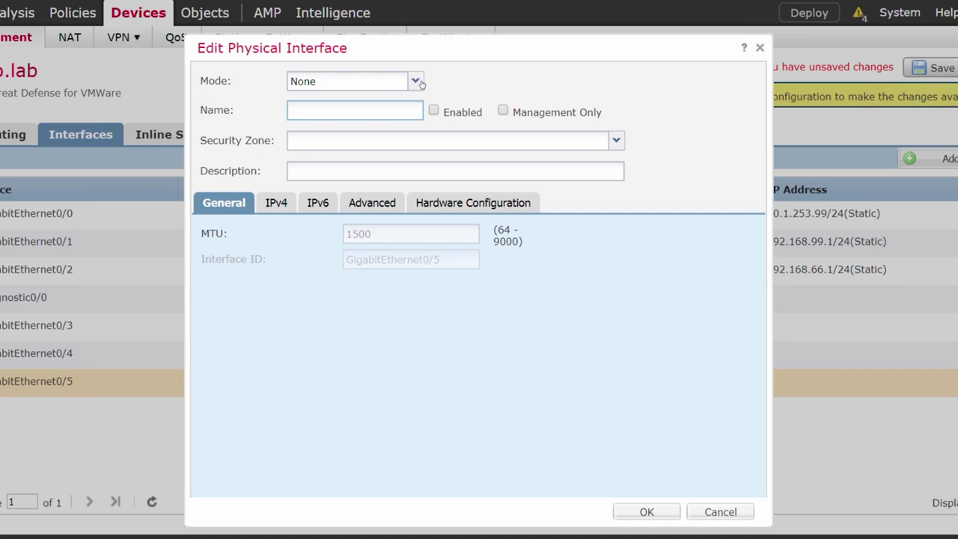
{"action": "left_click", "coordinate": [415, 80]}
{"action": "left_click", "coordinate": [322, 103]}
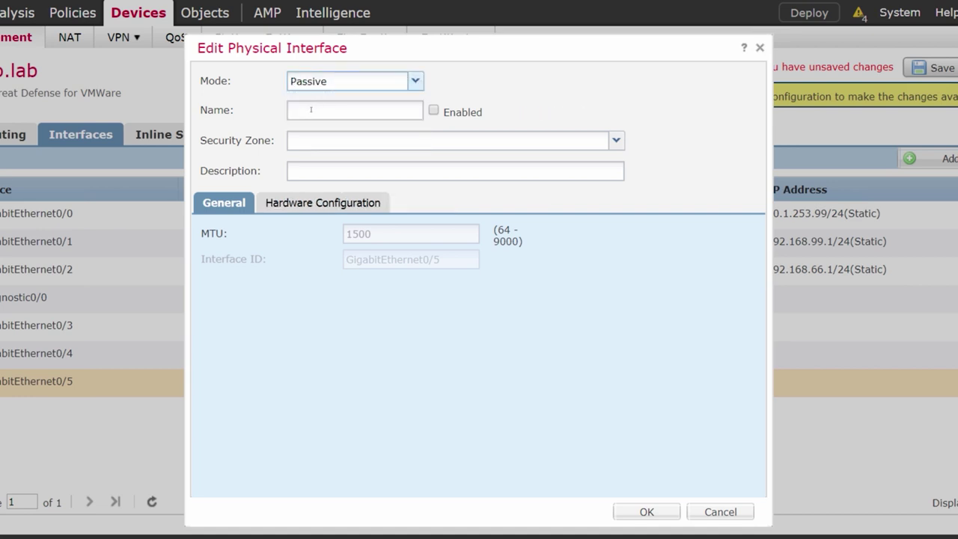
{"action": "left_click", "coordinate": [310, 109]}
{"action": "type", "text": "passive"}
{"action": "left_click", "coordinate": [410, 150]}
{"action": "left_click", "coordinate": [313, 181]}
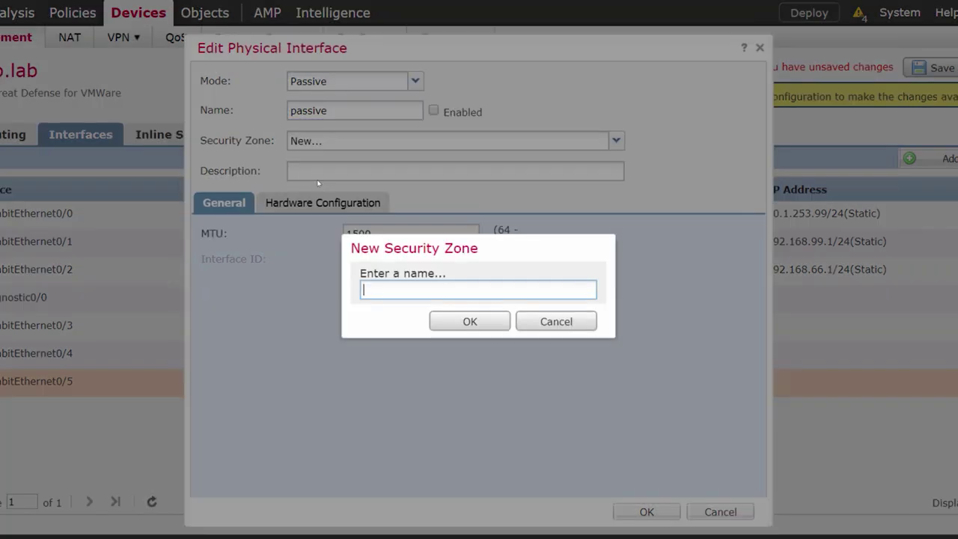
{"action": "type", "text": "passive-zone"}
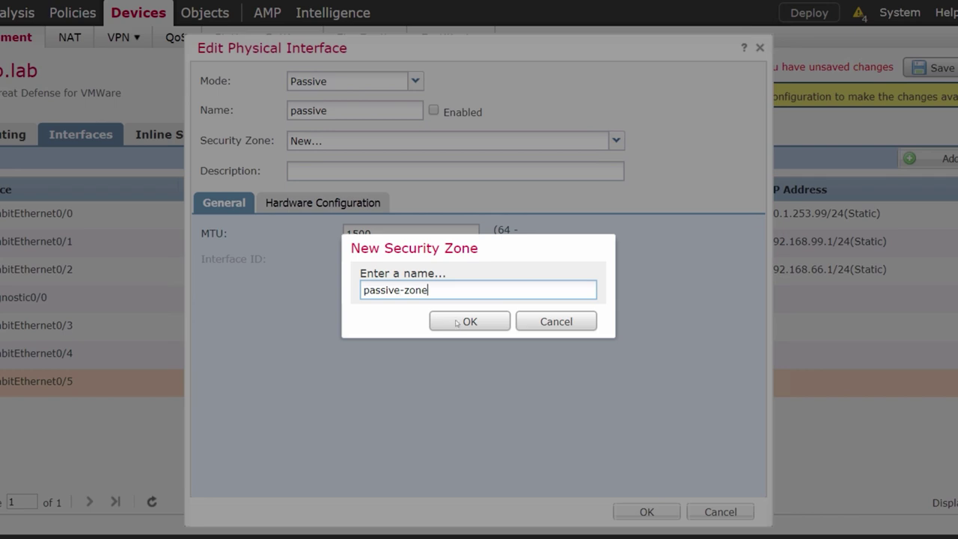
{"action": "left_click", "coordinate": [456, 322]}
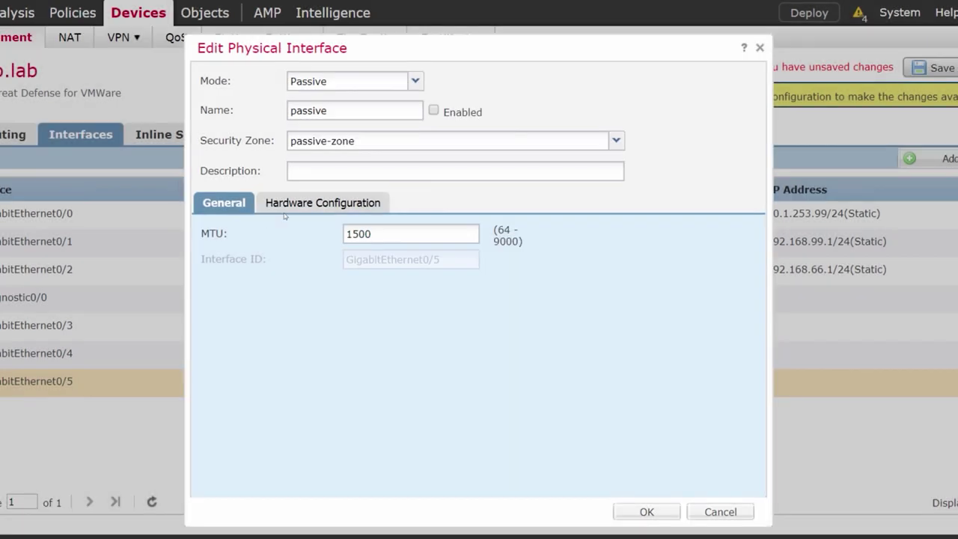
{"action": "left_click", "coordinate": [433, 110]}
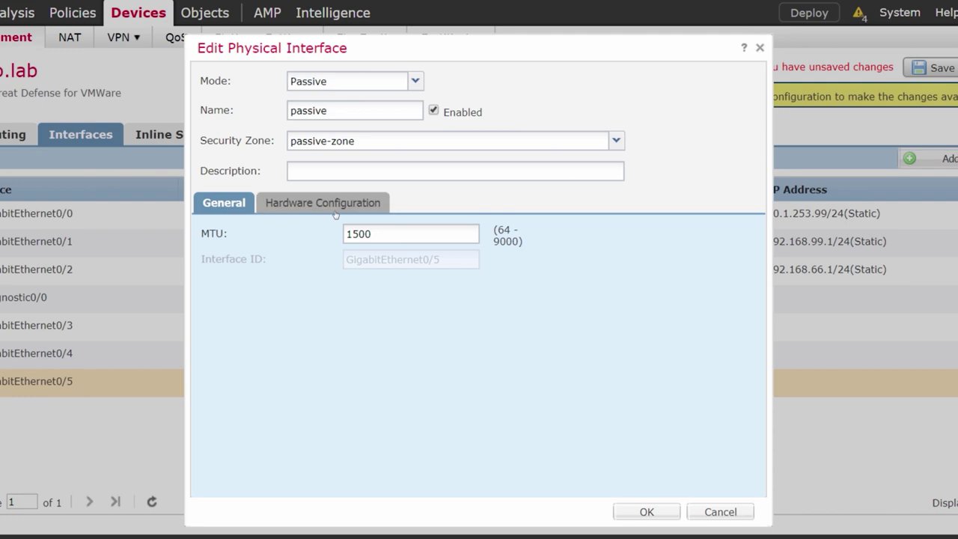
{"action": "left_click", "coordinate": [326, 204]}
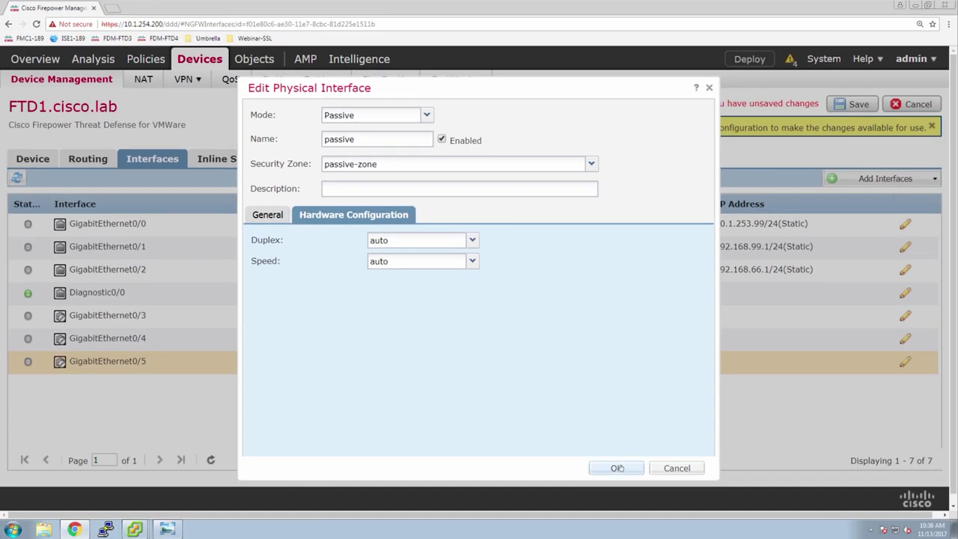
{"action": "left_click", "coordinate": [617, 468]}
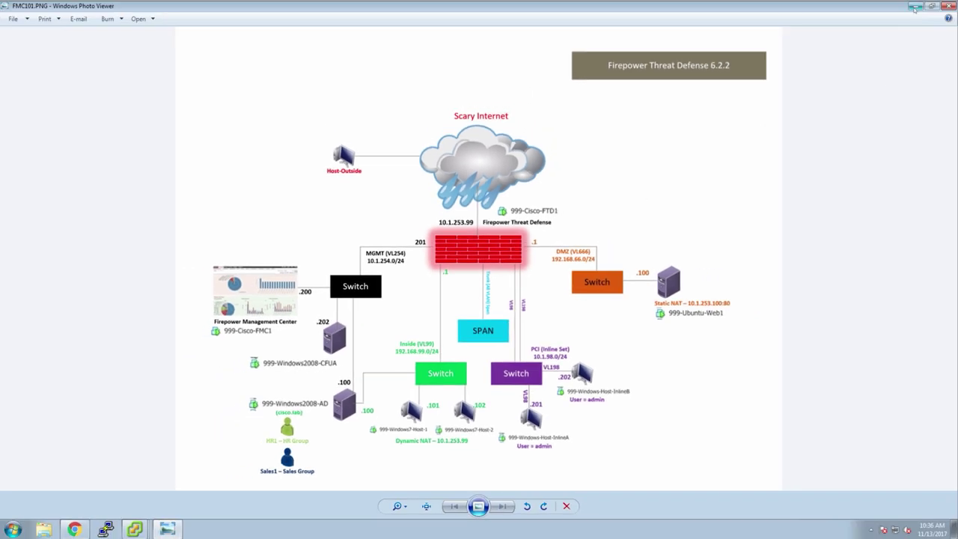
Step: Minimize the Windows Photo Viewer showing the lab topology diagram
{"action": "left_click", "coordinate": [914, 7]}
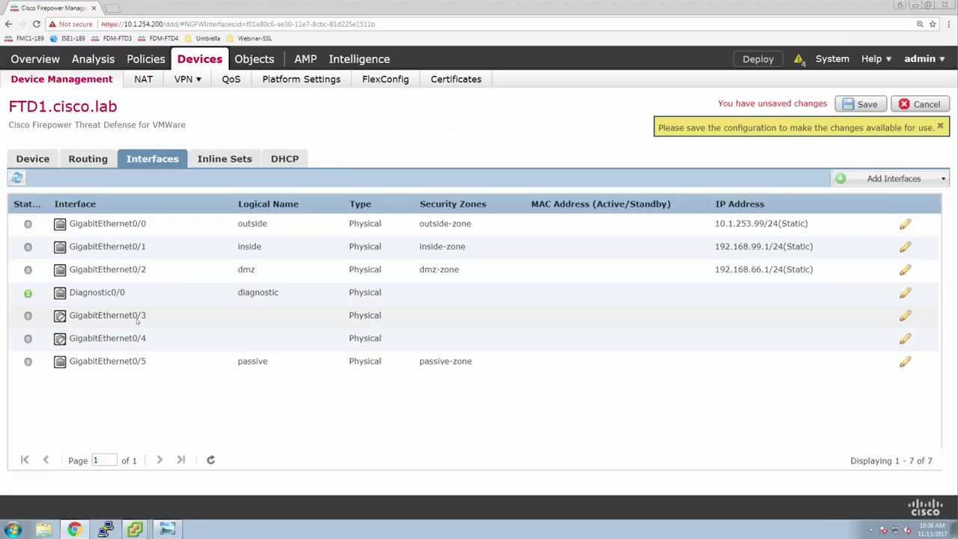
Step: Name GigabitEthernet0/3 'inline-a' and enable it
{"action": "left_click", "coordinate": [905, 316]}
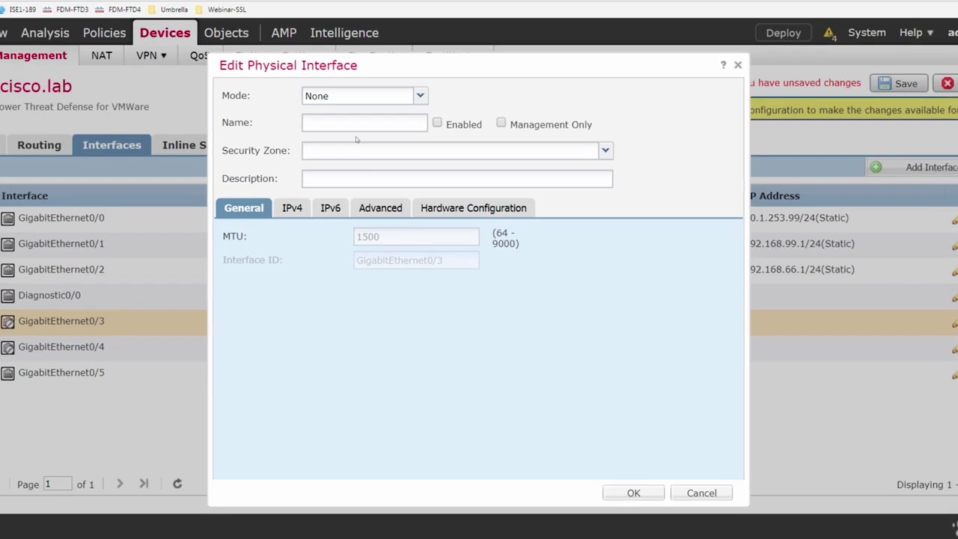
{"action": "left_click", "coordinate": [347, 124]}
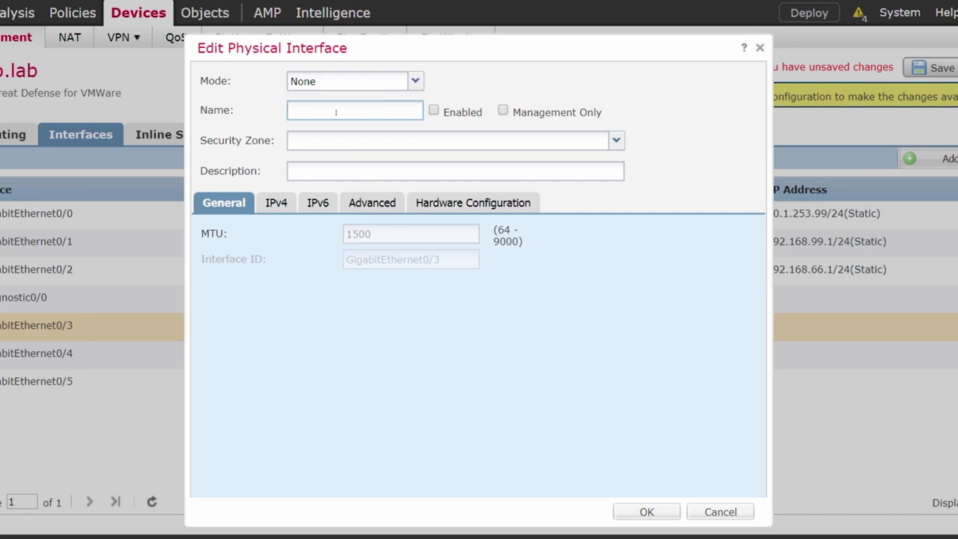
{"action": "type", "text": "inelin"}
{"action": "key", "text": "BackSpace"}
{"action": "key", "text": "BackSpace"}
{"action": "type", "text": "ine-a"}
{"action": "left_click", "coordinate": [434, 111]}
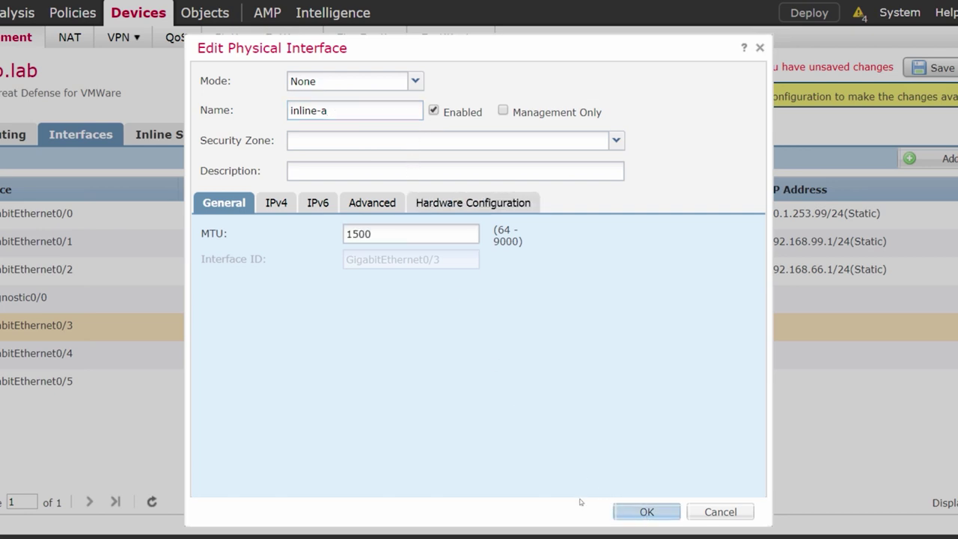
{"action": "key", "text": "Return"}
Step: Name GigabitEthernet0/4 'inline-b', enable it, and save the device configuration
{"action": "double_click", "coordinate": [415, 352]}
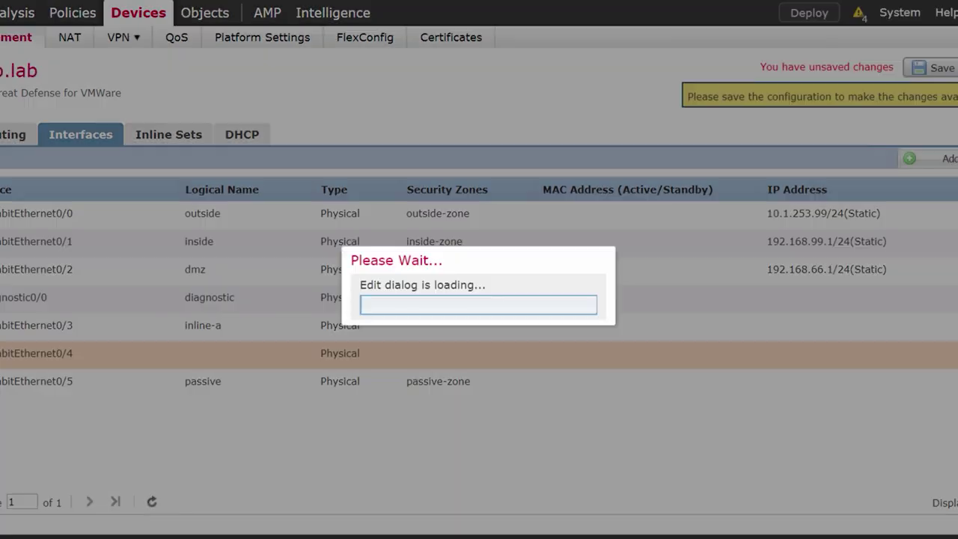
{"action": "left_click", "coordinate": [313, 112]}
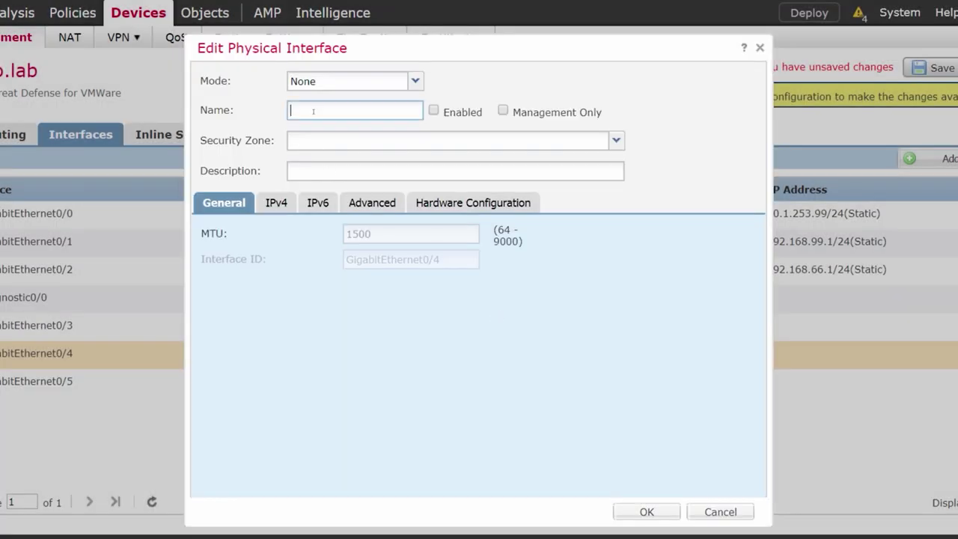
{"action": "type", "text": "inline-b"}
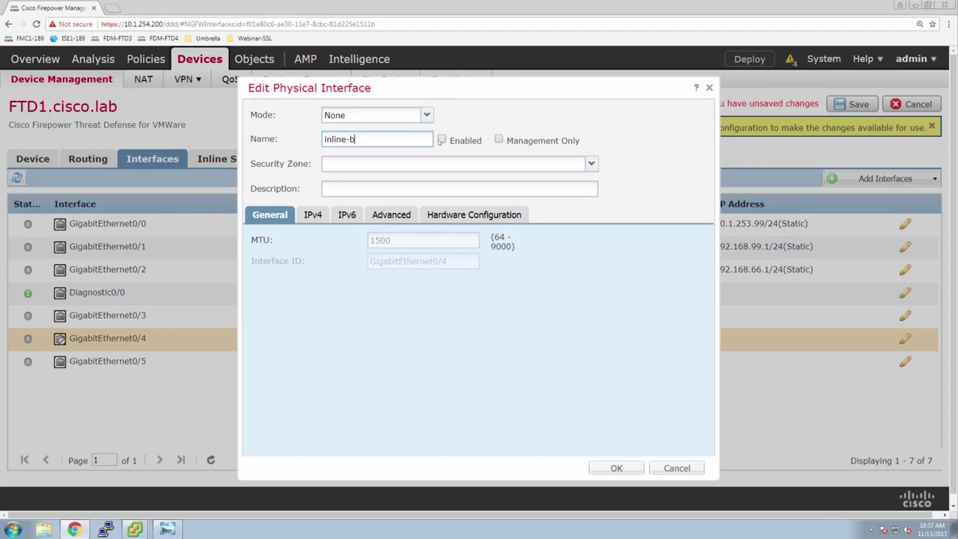
{"action": "left_click", "coordinate": [433, 110]}
{"action": "left_click", "coordinate": [608, 468]}
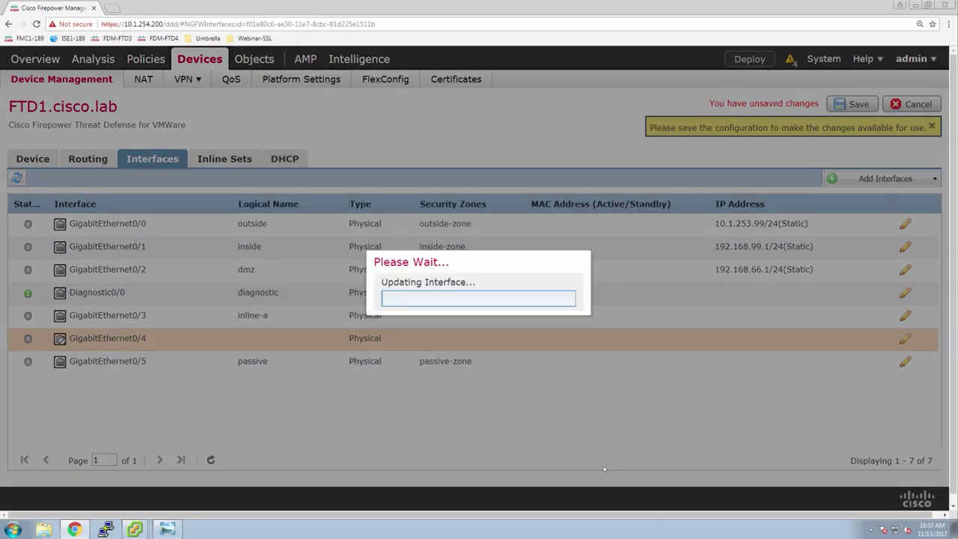
{"action": "left_click", "coordinate": [857, 104]}
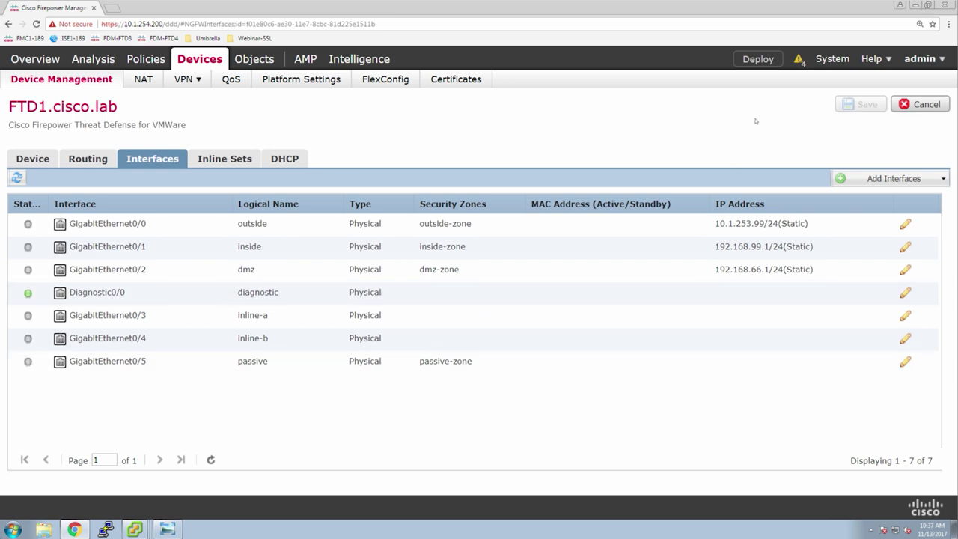
Step: Create an inline set named inline-a-b containing the inline-a<->inline-b interface pair
{"action": "left_click", "coordinate": [228, 159]}
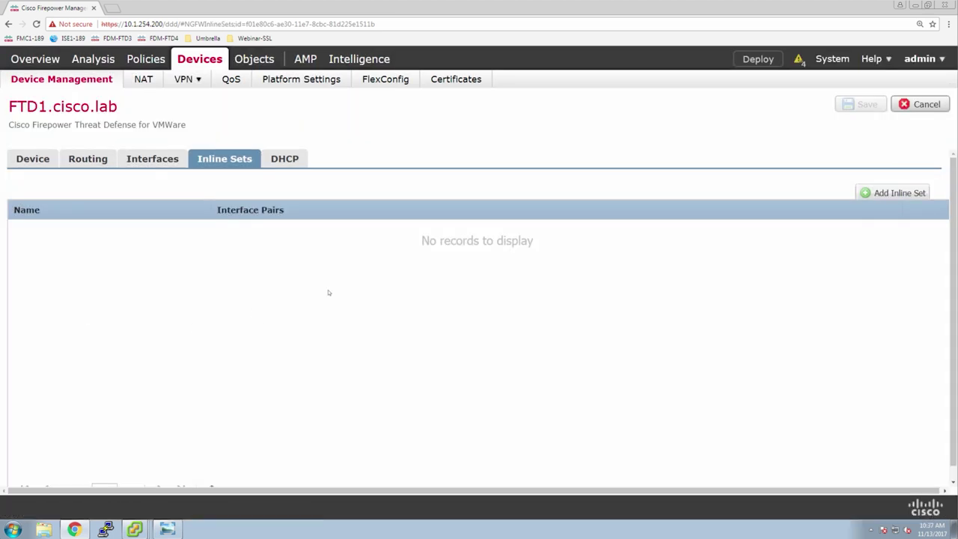
{"action": "left_click", "coordinate": [894, 193]}
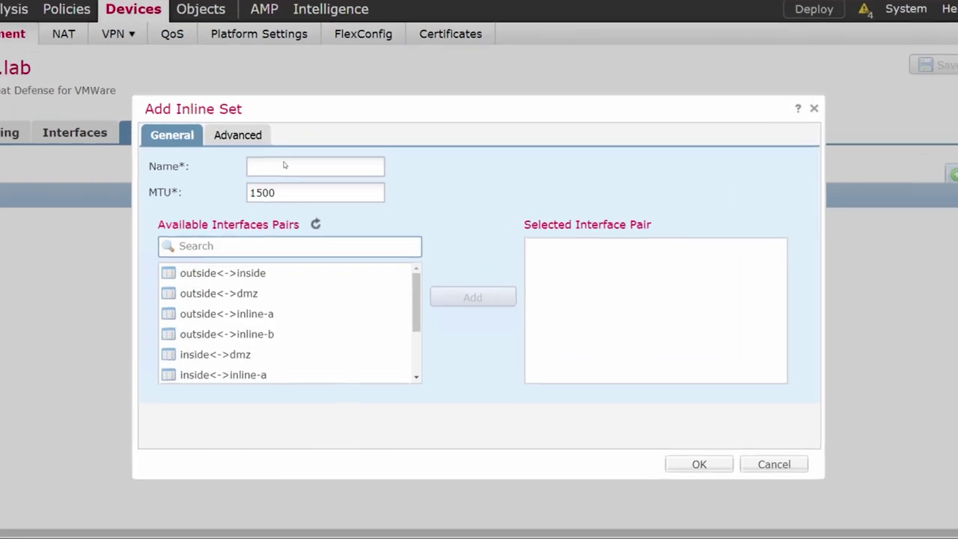
{"action": "left_click", "coordinate": [285, 164]}
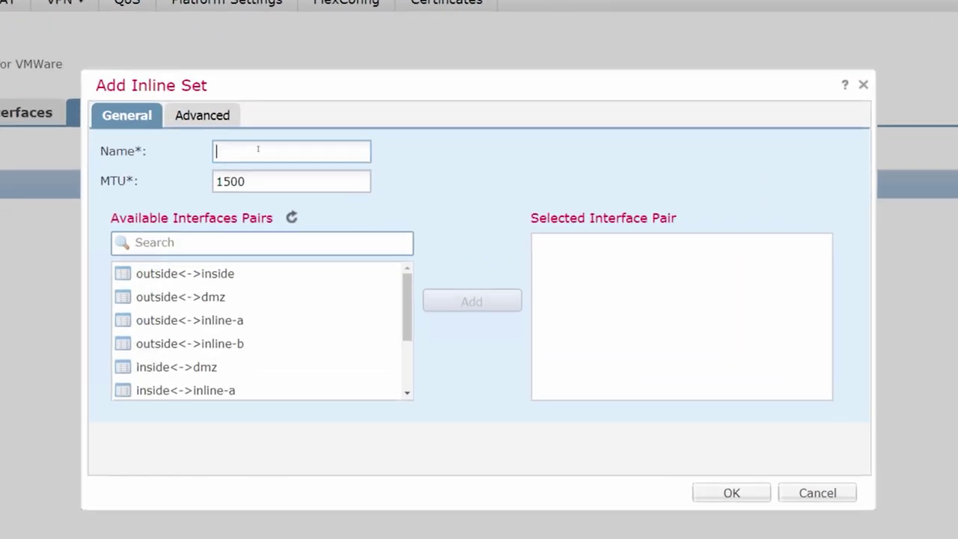
{"action": "type", "text": "ink"}
{"action": "type", "text": "ine-a"}
{"action": "type", "text": "-b"}
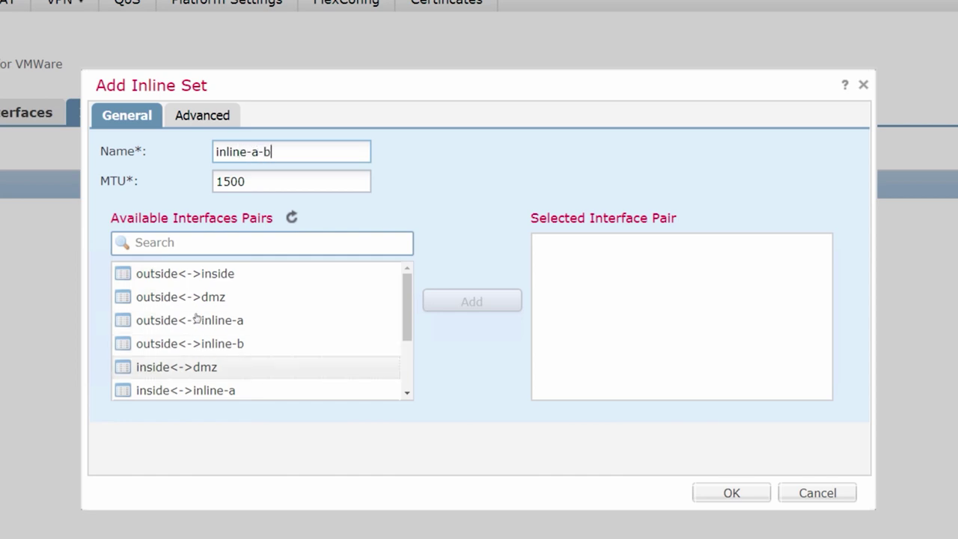
{"action": "left_click", "coordinate": [196, 326]}
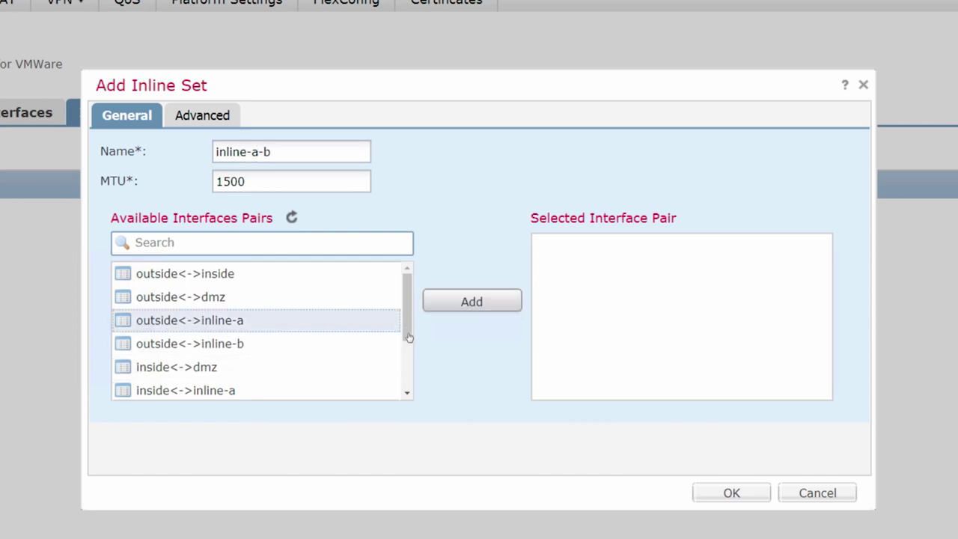
{"action": "left_click_drag", "start_coordinate": [409, 338], "coordinate": [409, 394]}
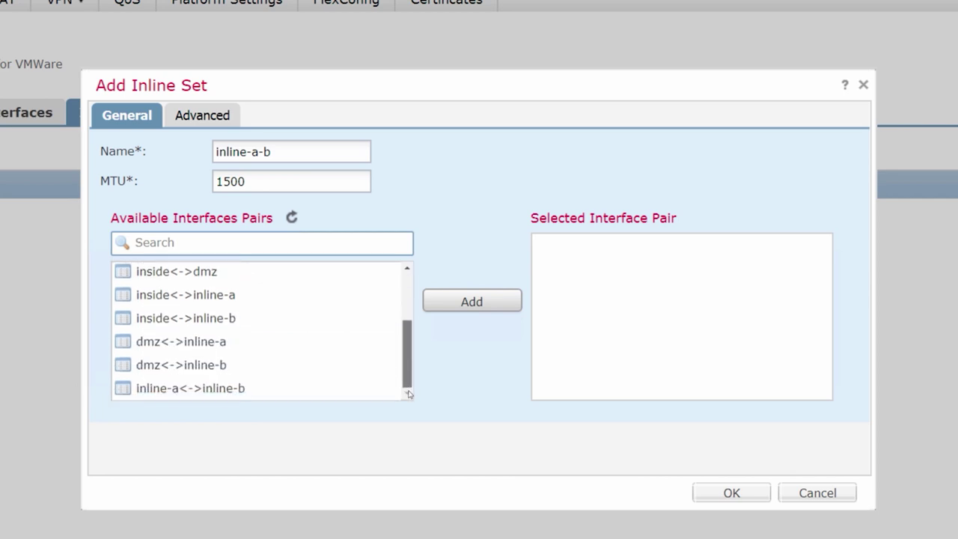
{"action": "left_click", "coordinate": [184, 393]}
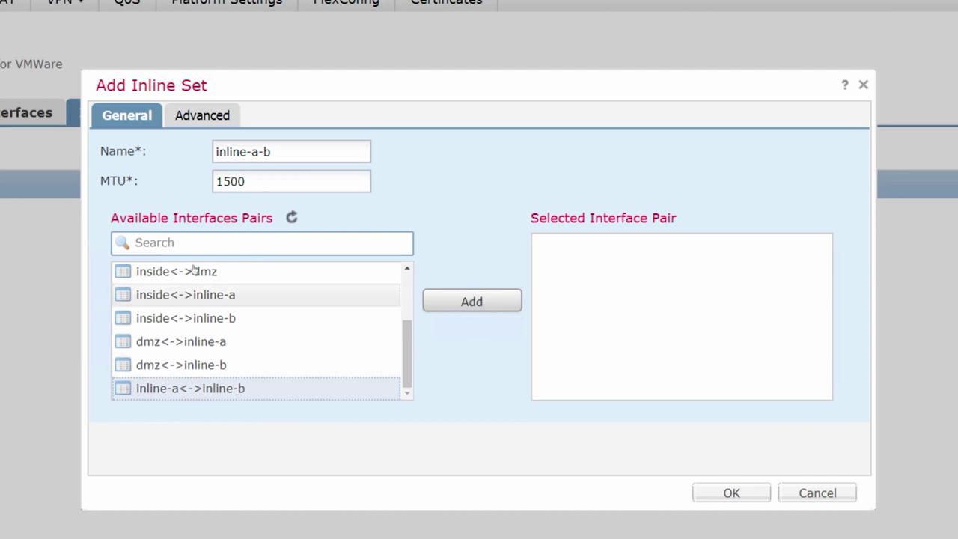
{"action": "left_click", "coordinate": [487, 303]}
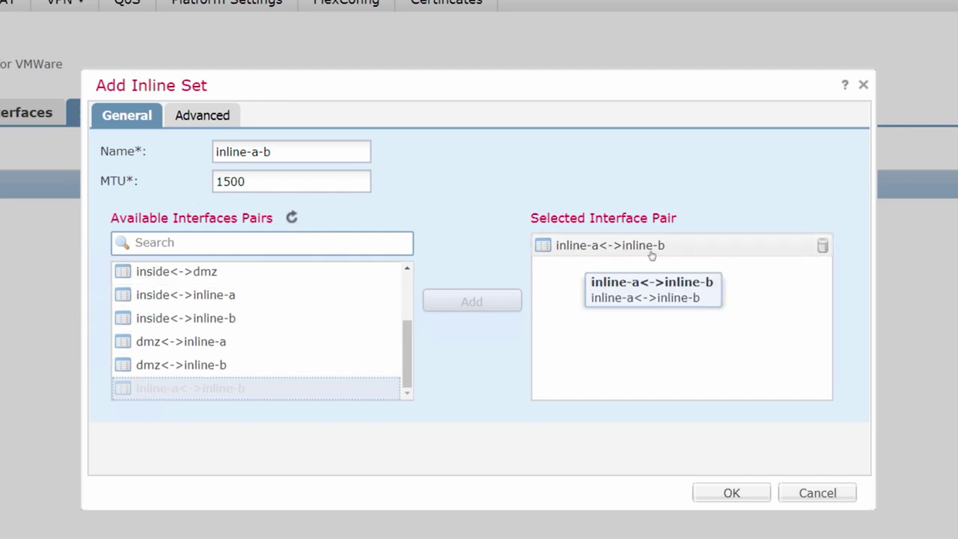
Step: Confirm the inline-a-b inline set, accept the warning, and save it to FTD1
{"action": "left_click", "coordinate": [178, 118]}
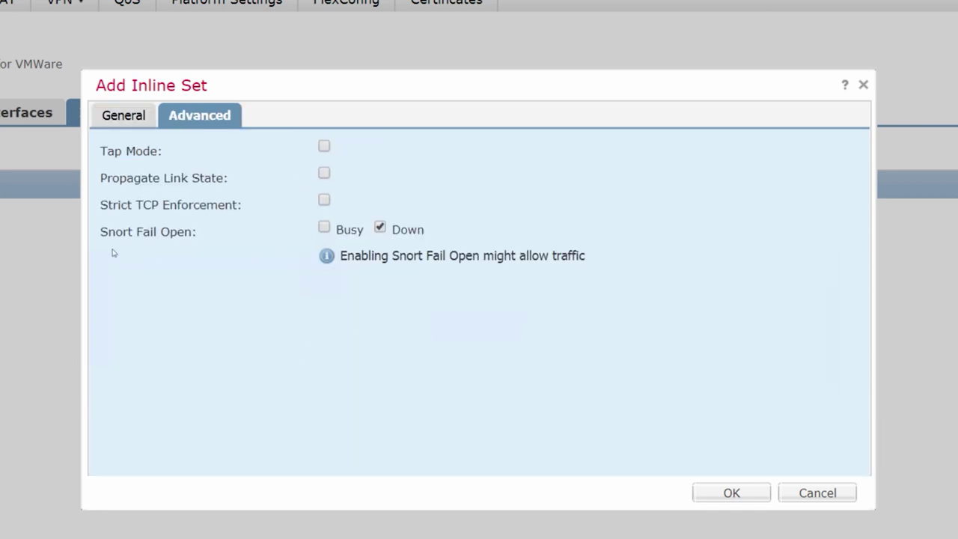
{"action": "left_click", "coordinate": [731, 492]}
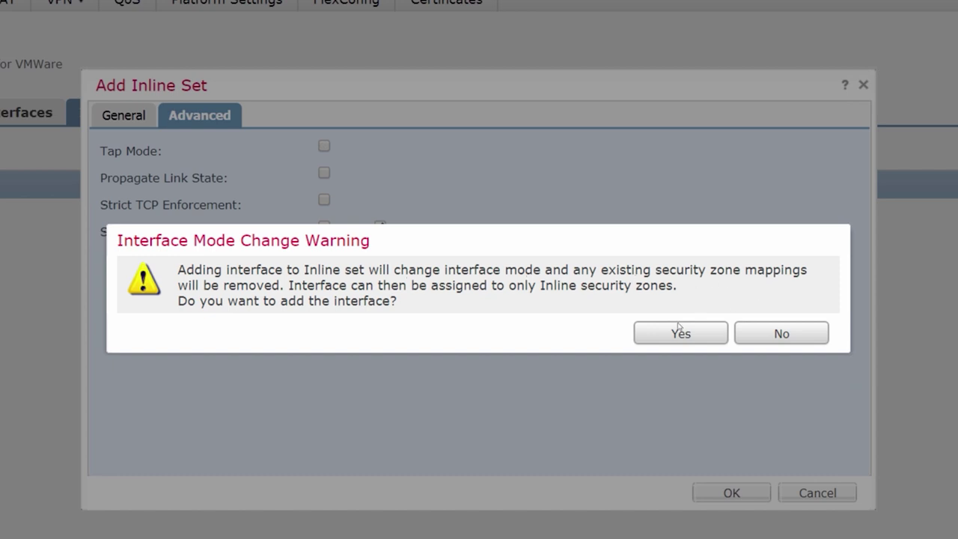
{"action": "left_click", "coordinate": [681, 330]}
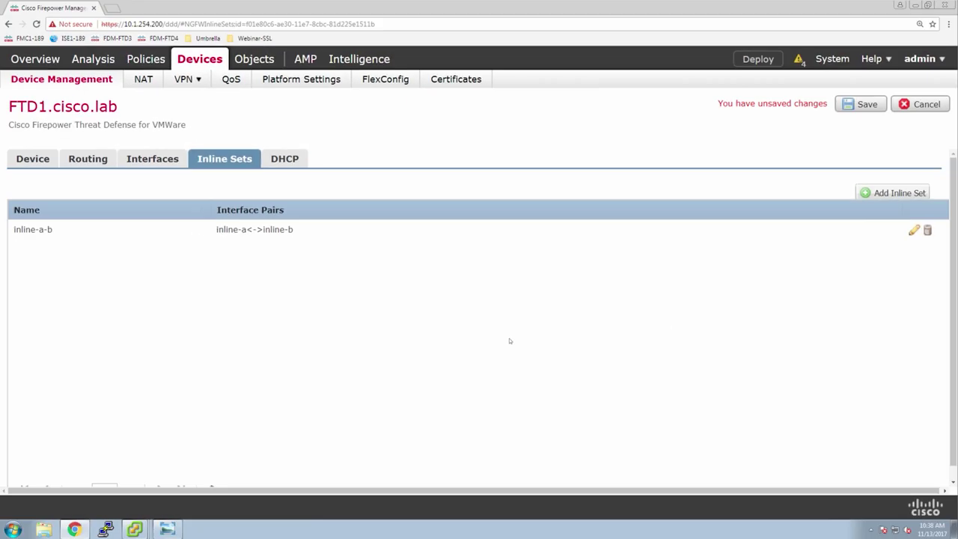
{"action": "left_click", "coordinate": [873, 106]}
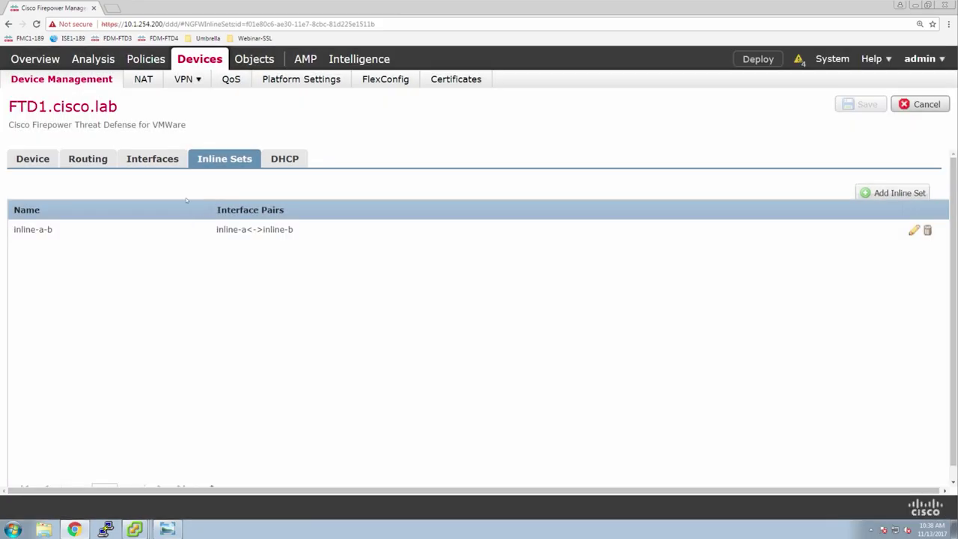
Step: Assign GigabitEthernet0/3 (inline-a) to a newly created inline-a-zone security zone
{"action": "left_click", "coordinate": [155, 163]}
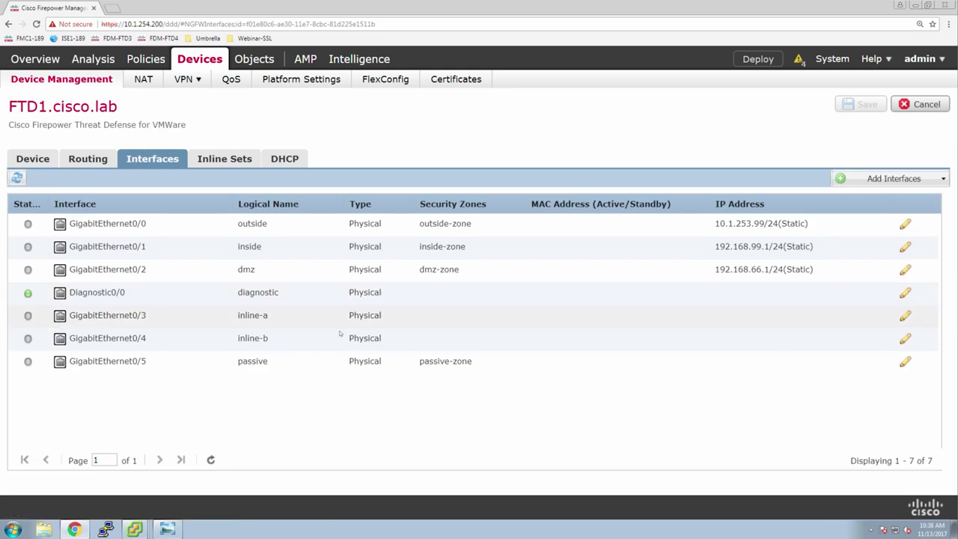
{"action": "left_click", "coordinate": [904, 315]}
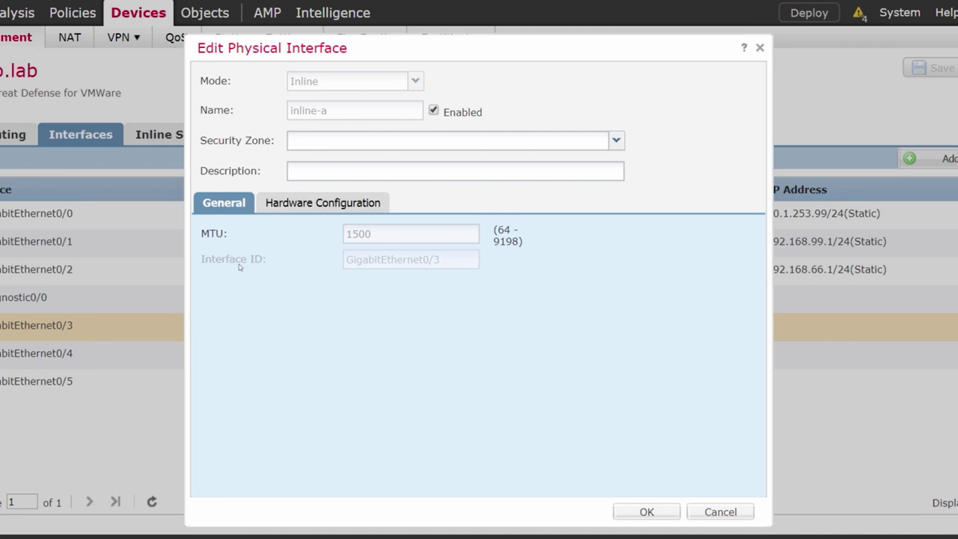
{"action": "left_click", "coordinate": [356, 147]}
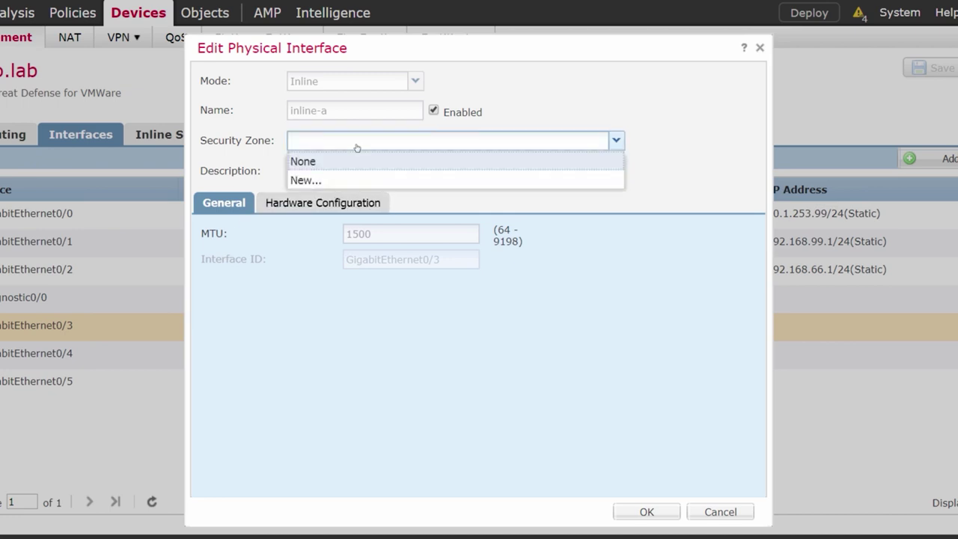
{"action": "left_click", "coordinate": [306, 181]}
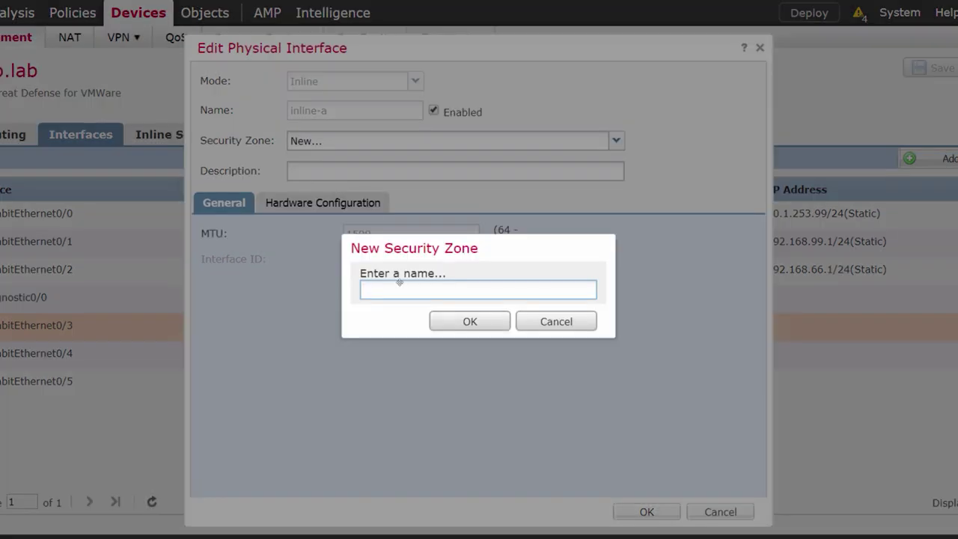
{"action": "type", "text": "inline-a-zone"}
{"action": "left_click", "coordinate": [460, 322]}
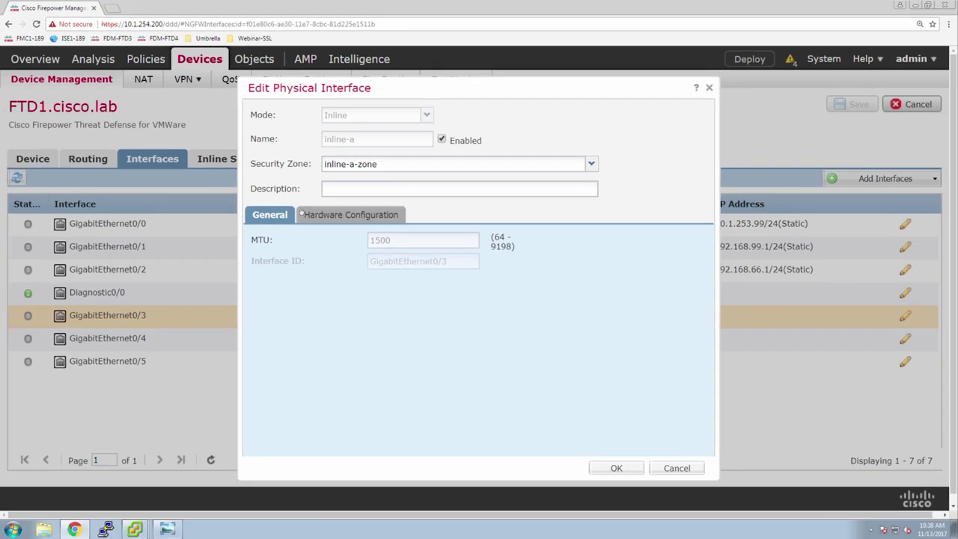
{"action": "left_click", "coordinate": [614, 468]}
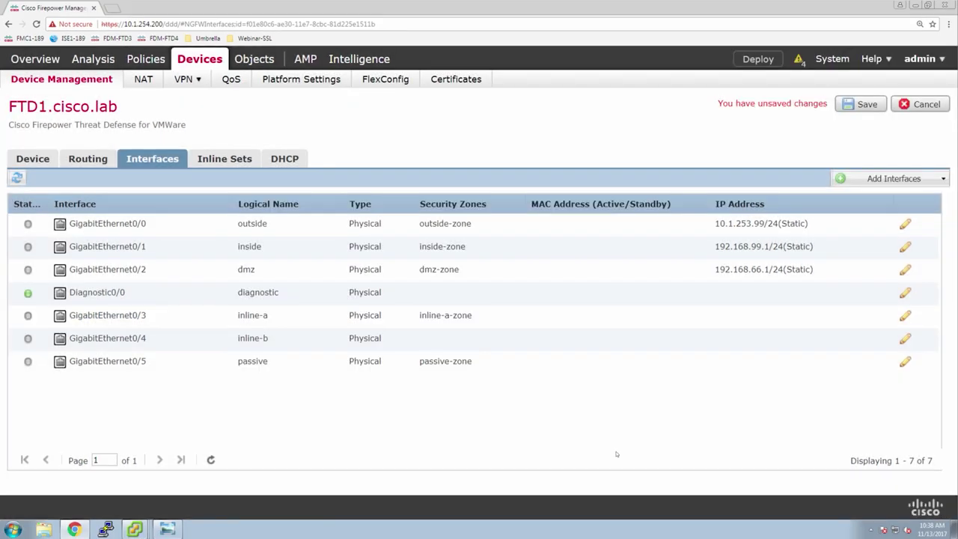
Step: Assign GigabitEthernet0/4 (inline-b) to a new inline-b-zone and save the changes
{"action": "left_click", "coordinate": [903, 339]}
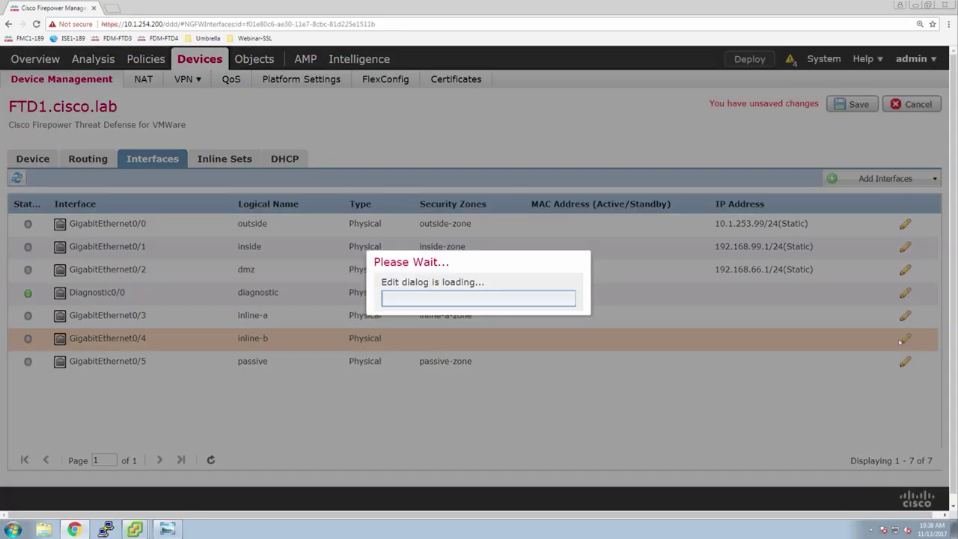
{"action": "left_click", "coordinate": [371, 164]}
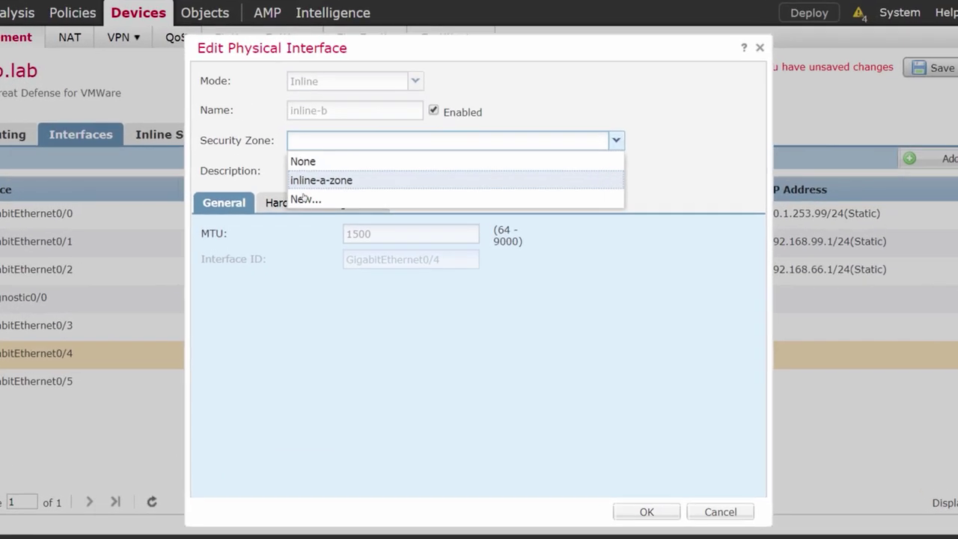
{"action": "left_click", "coordinate": [331, 209]}
{"action": "type", "text": "inline"}
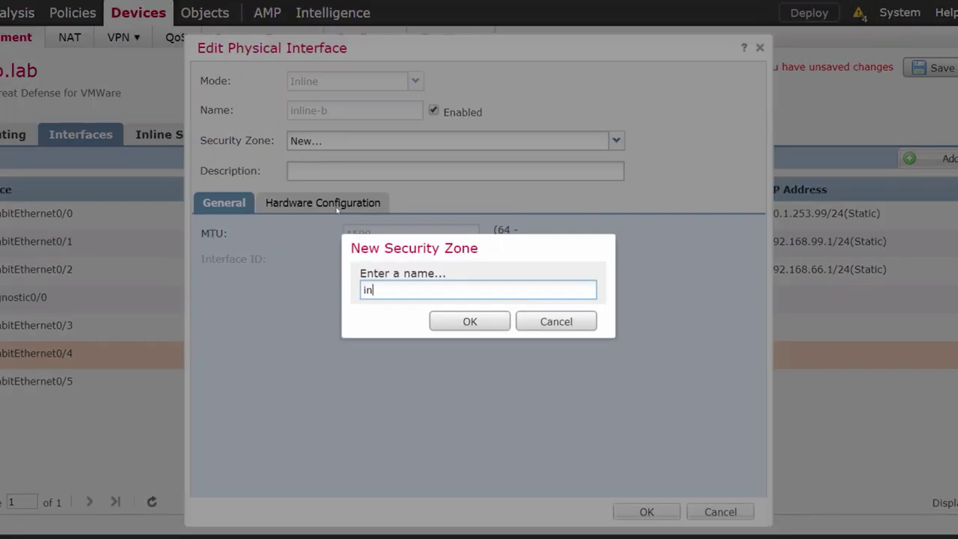
{"action": "type", "text": "-b-zone"}
{"action": "left_click", "coordinate": [465, 317]}
{"action": "left_click", "coordinate": [467, 320]}
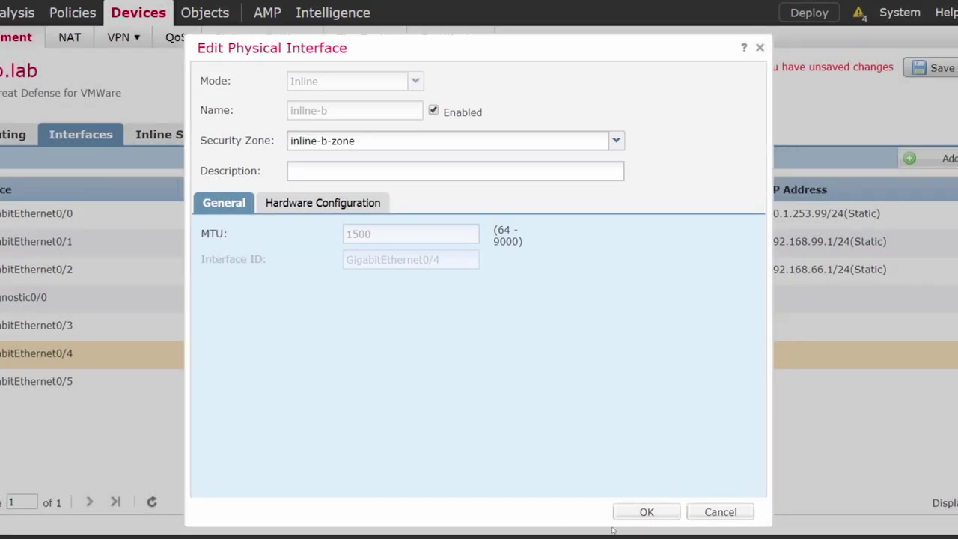
{"action": "left_click", "coordinate": [646, 511]}
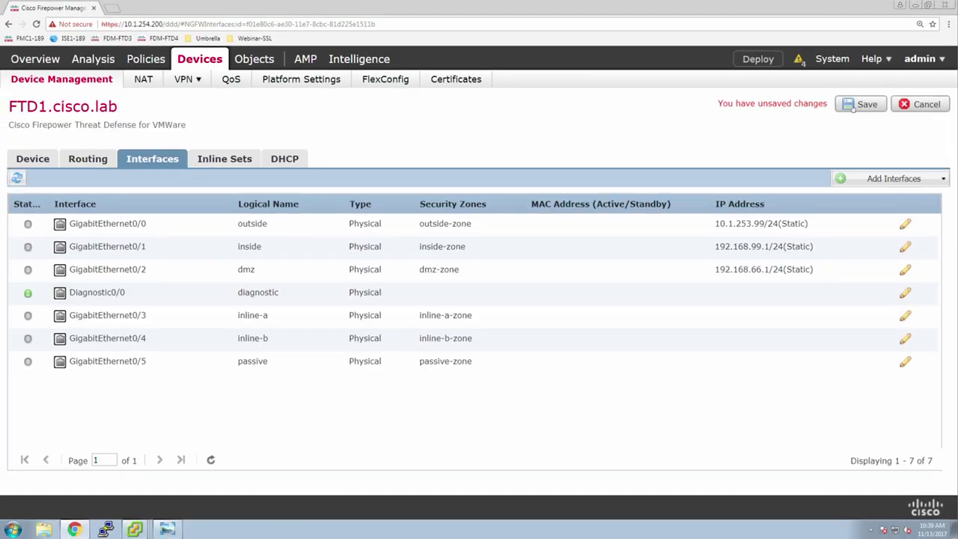
{"action": "left_click", "coordinate": [869, 101]}
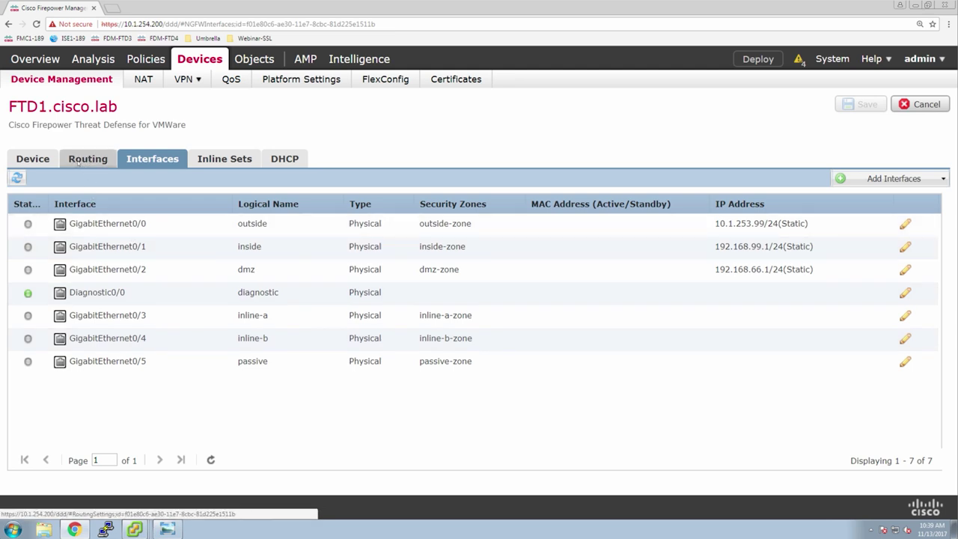
Step: Start a new static route on FTD1 out the outside interface with destination any-ipv4
{"action": "left_click", "coordinate": [82, 160]}
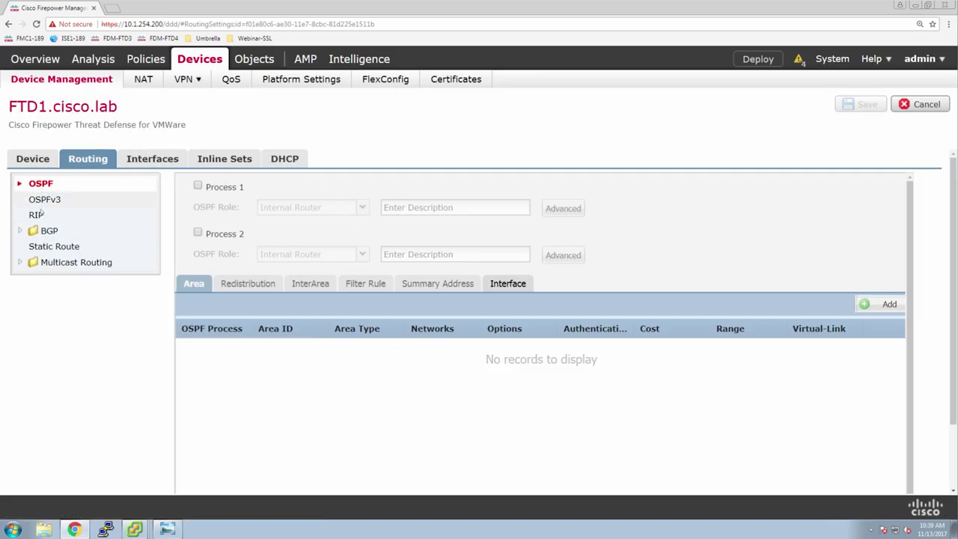
{"action": "left_click", "coordinate": [41, 247]}
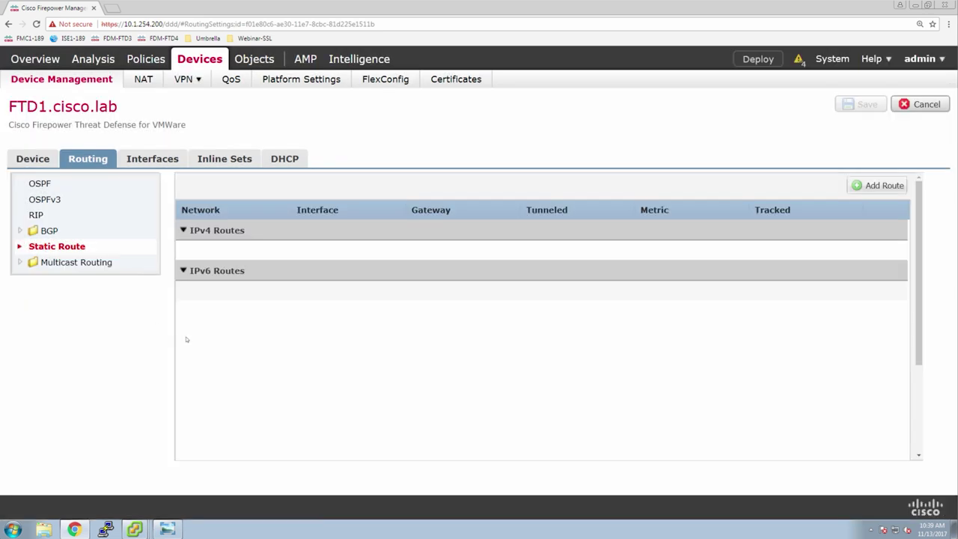
{"action": "left_click", "coordinate": [873, 187]}
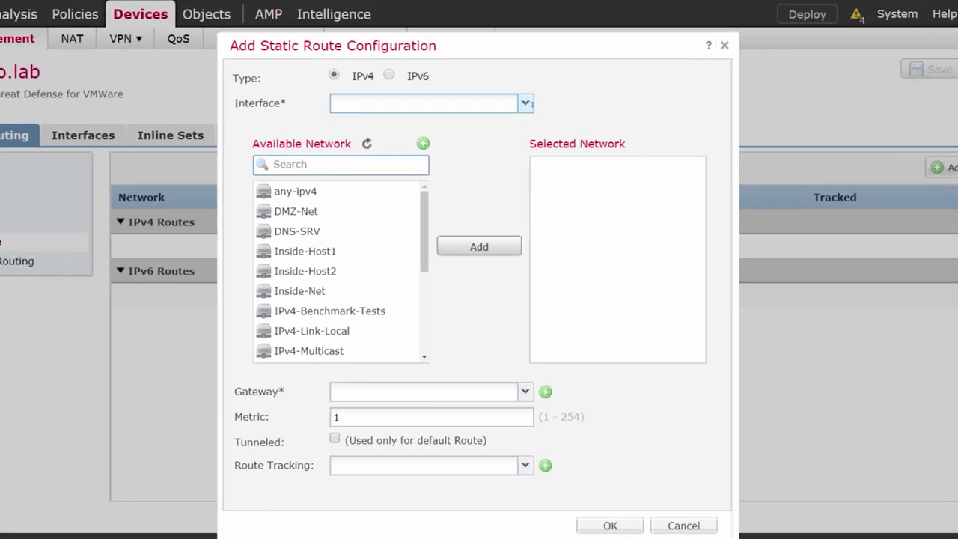
{"action": "left_click", "coordinate": [516, 132]}
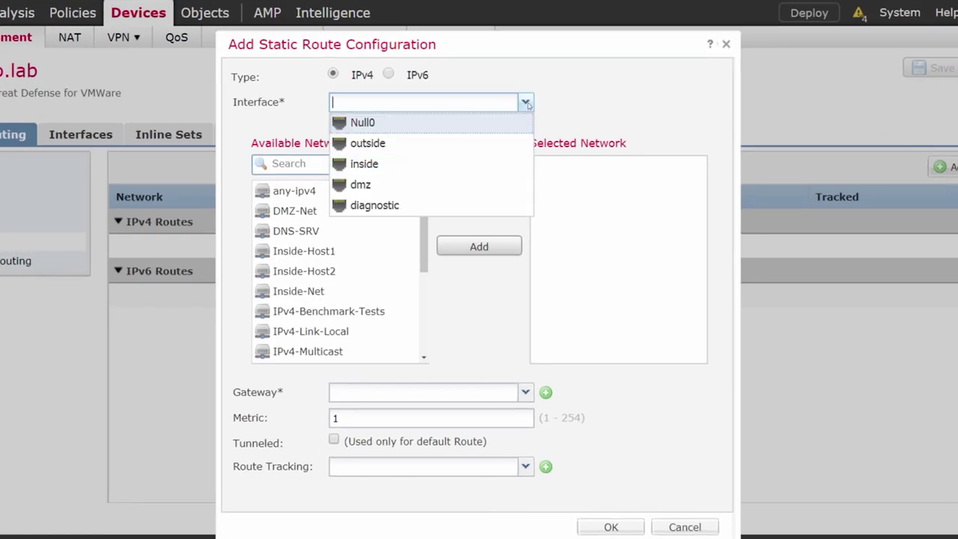
{"action": "left_click", "coordinate": [516, 131]}
{"action": "left_click", "coordinate": [527, 104]}
{"action": "left_click", "coordinate": [374, 142]}
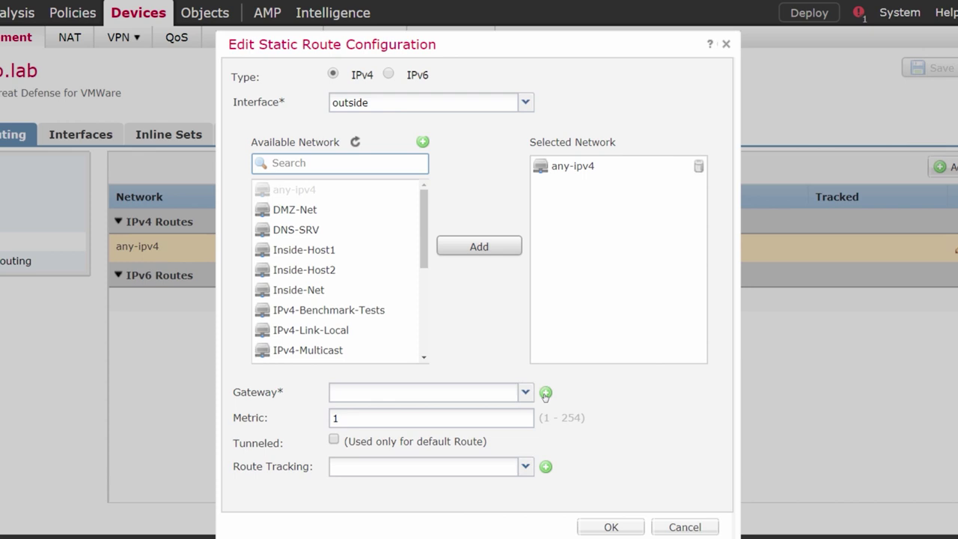
Step: Create a gateway network object named Default-GW with address 10.1.253.1
{"action": "left_click", "coordinate": [545, 393]}
{"action": "left_click", "coordinate": [464, 217]}
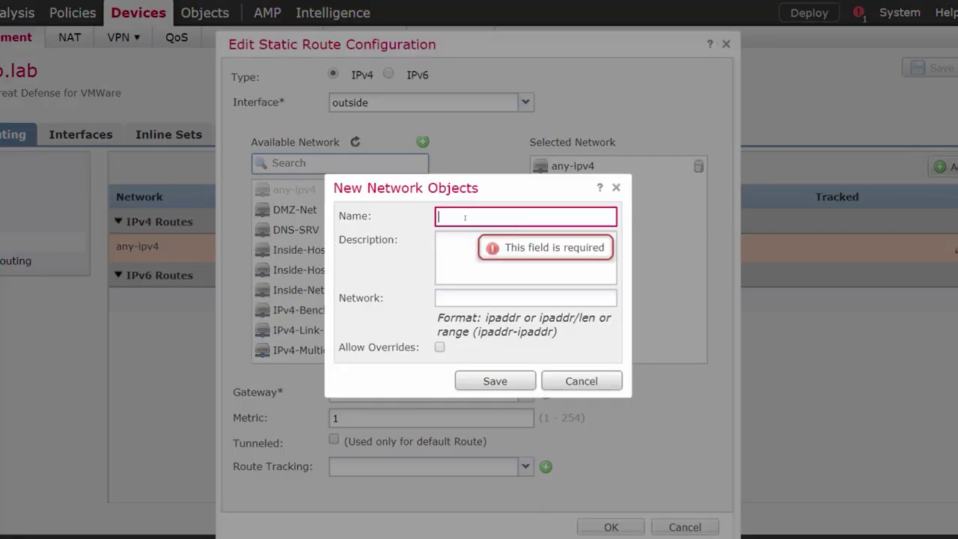
{"action": "type", "text": "Default-GW"}
{"action": "left_click", "coordinate": [463, 299]}
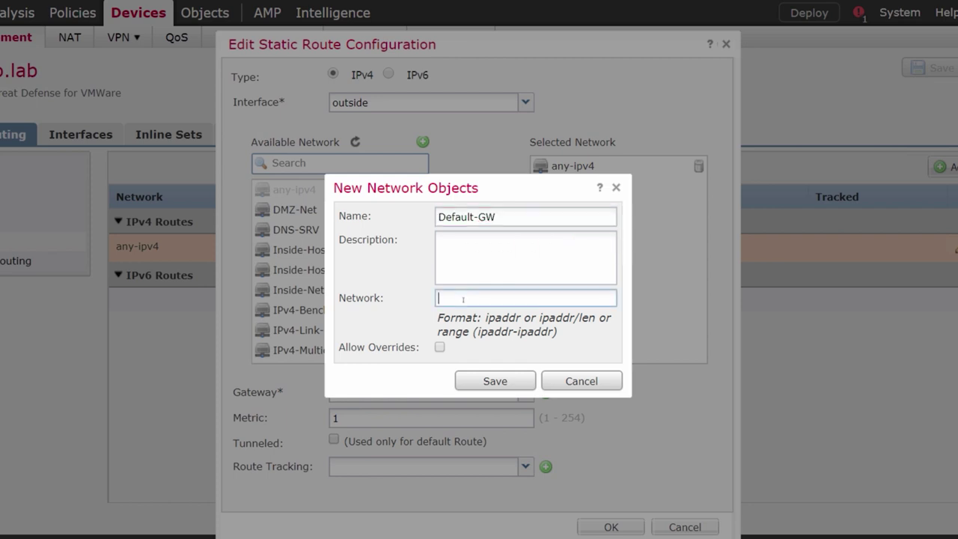
{"action": "type", "text": "10.1.253.1"}
{"action": "left_click", "coordinate": [491, 381]}
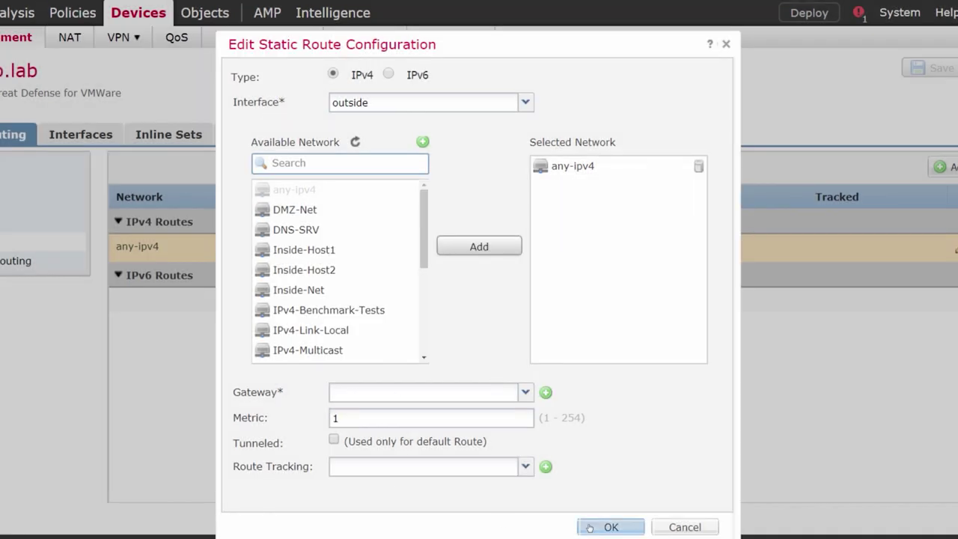
Step: Use Default-GW as the route's gateway, confirm the route, and save the routing changes
{"action": "left_click", "coordinate": [524, 392]}
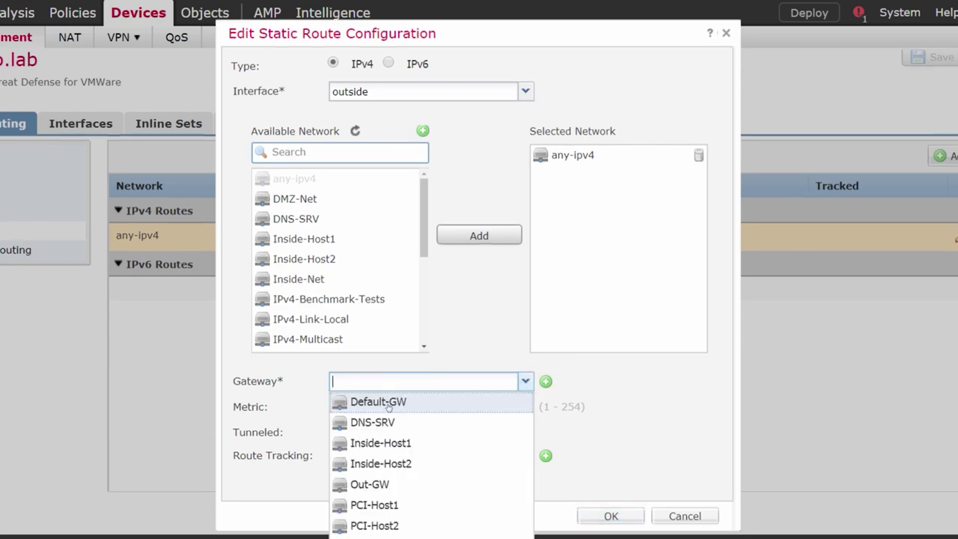
{"action": "left_click", "coordinate": [388, 404]}
{"action": "left_click", "coordinate": [606, 516]}
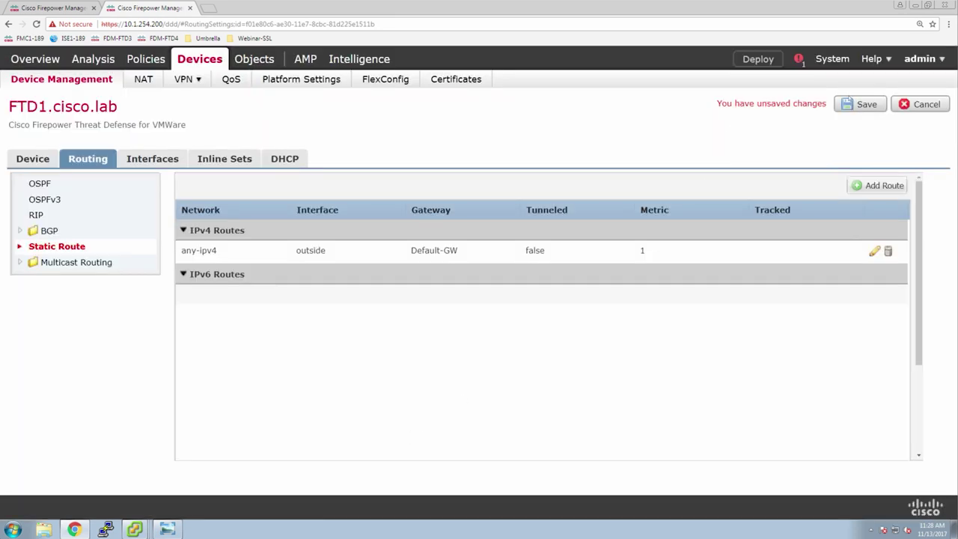
{"action": "left_click", "coordinate": [860, 104]}
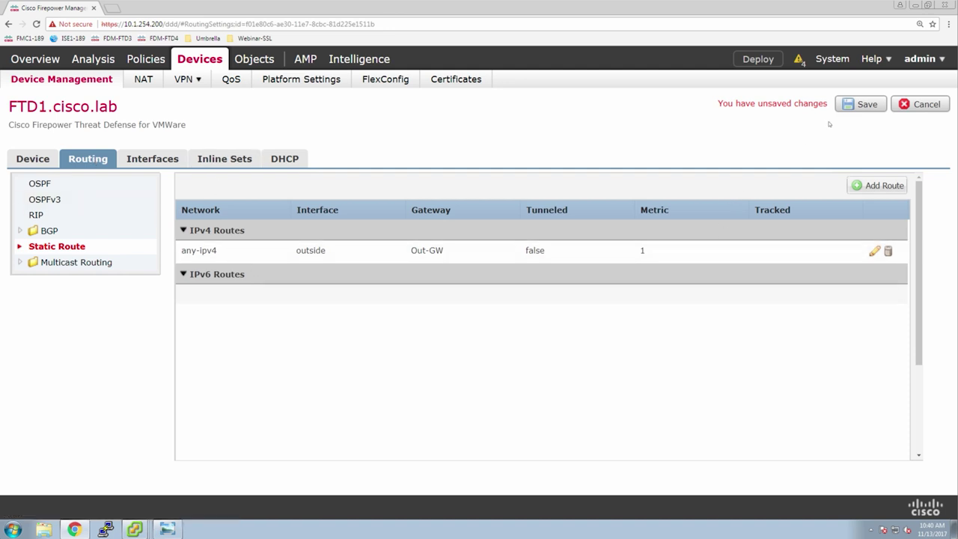
{"action": "left_click", "coordinate": [865, 104]}
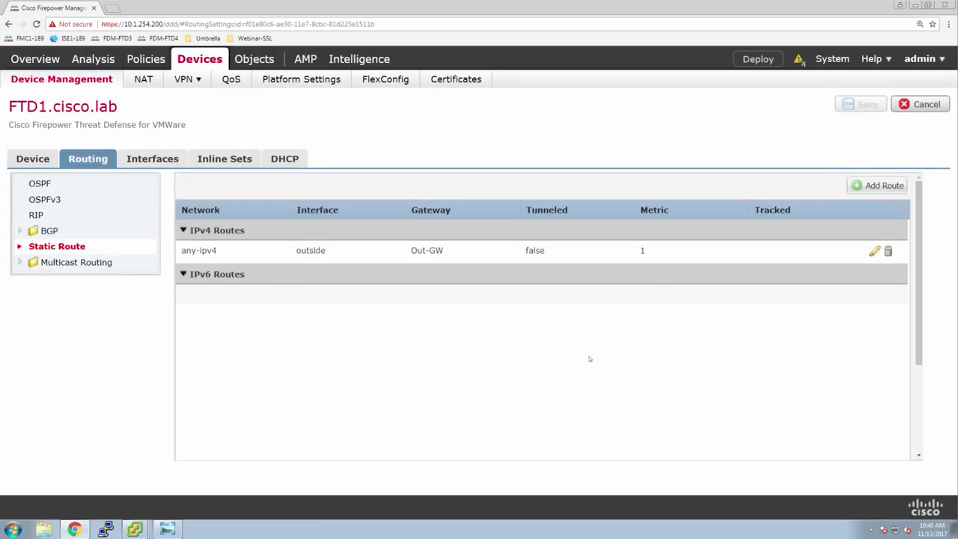
Step: Review FTD1.cisco.lab's pending configuration changes and deploy them to the device
{"action": "left_click", "coordinate": [754, 65]}
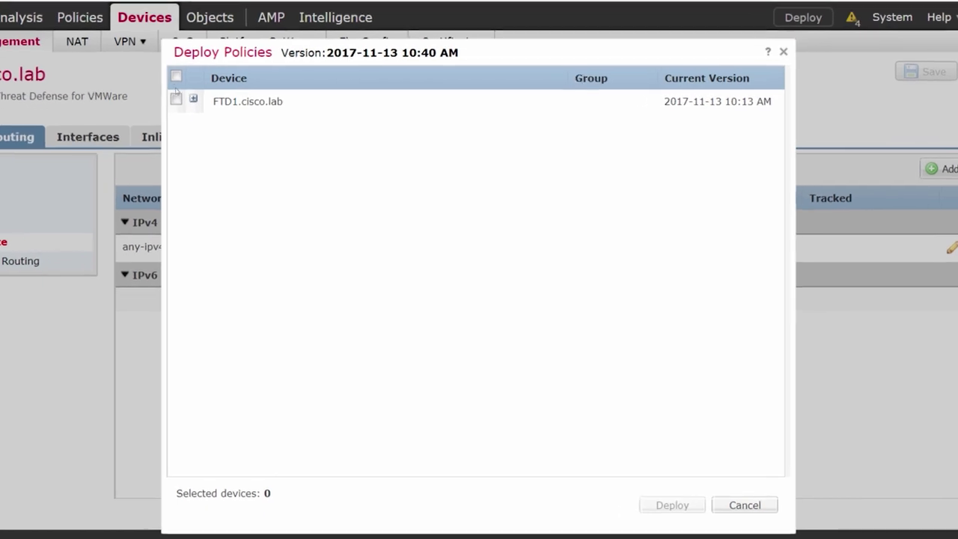
{"action": "left_click", "coordinate": [170, 72]}
{"action": "left_click", "coordinate": [187, 97]}
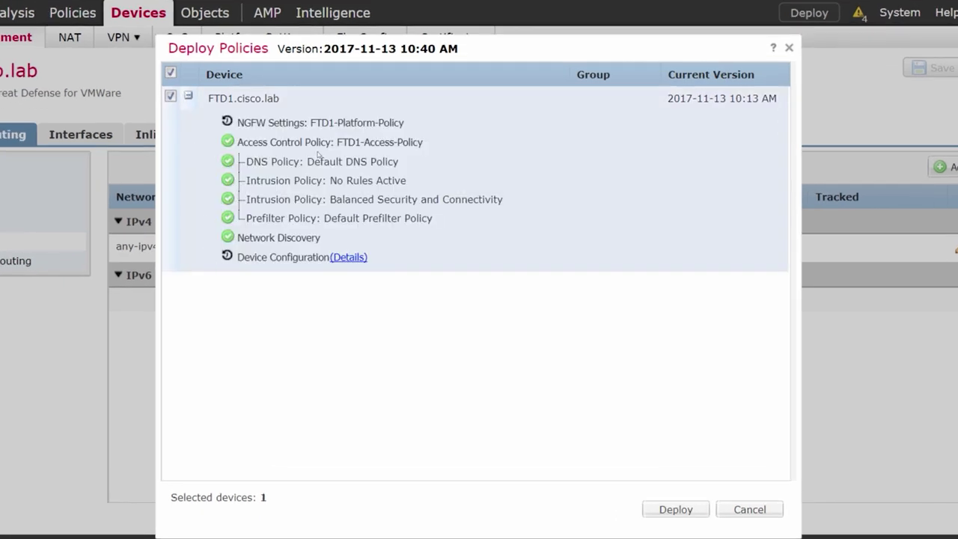
{"action": "left_click", "coordinate": [350, 268]}
{"action": "left_click", "coordinate": [657, 513]}
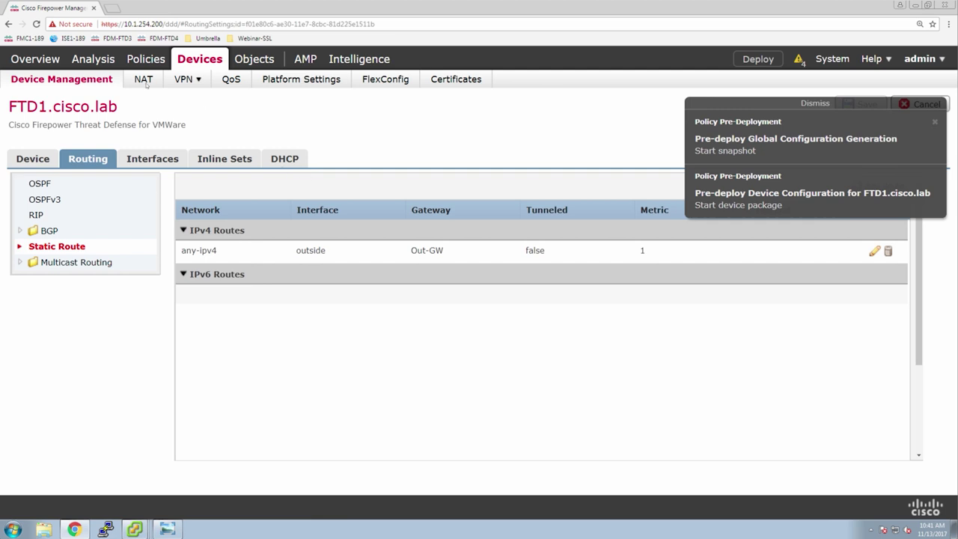
{"action": "left_click", "coordinate": [143, 79]}
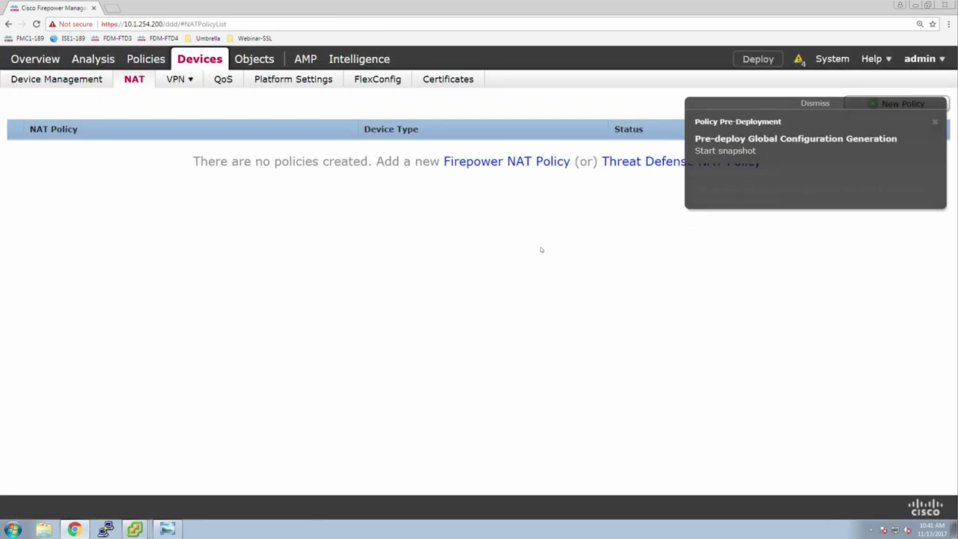
Step: Create and save Threat Defense NAT policy FMC101-FTD-NAT with FTD1.cisco.lab as its target device
{"action": "left_click", "coordinate": [816, 104]}
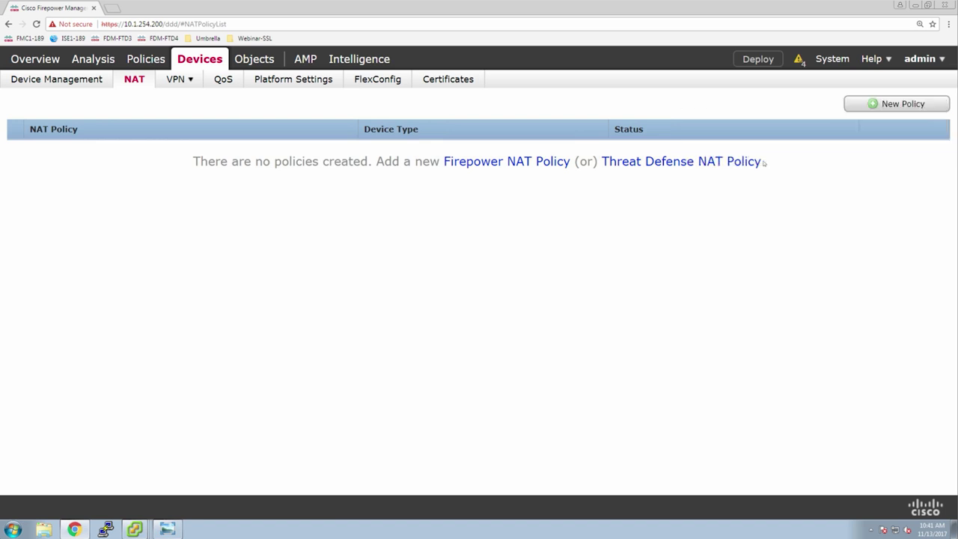
{"action": "left_click", "coordinate": [687, 161]}
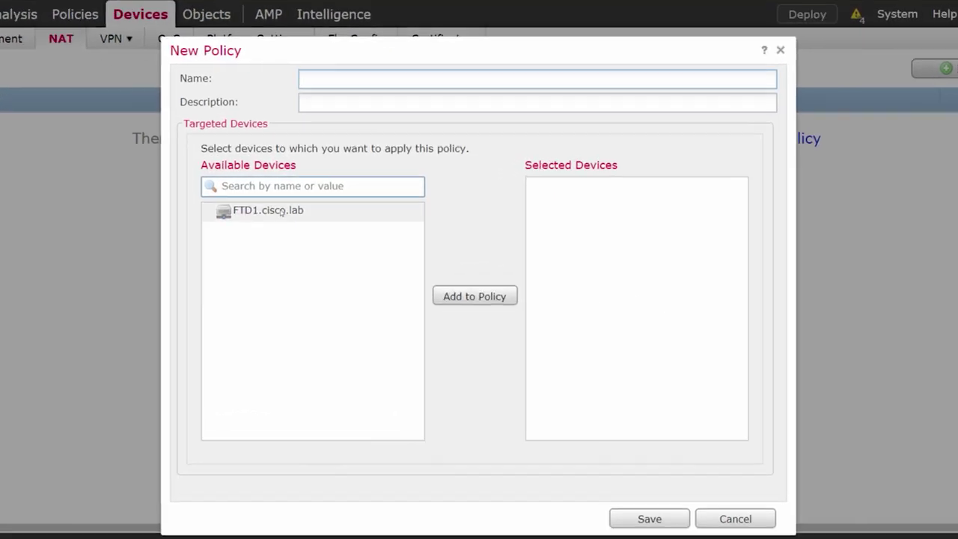
{"action": "left_click", "coordinate": [281, 212]}
{"action": "left_click", "coordinate": [488, 293]}
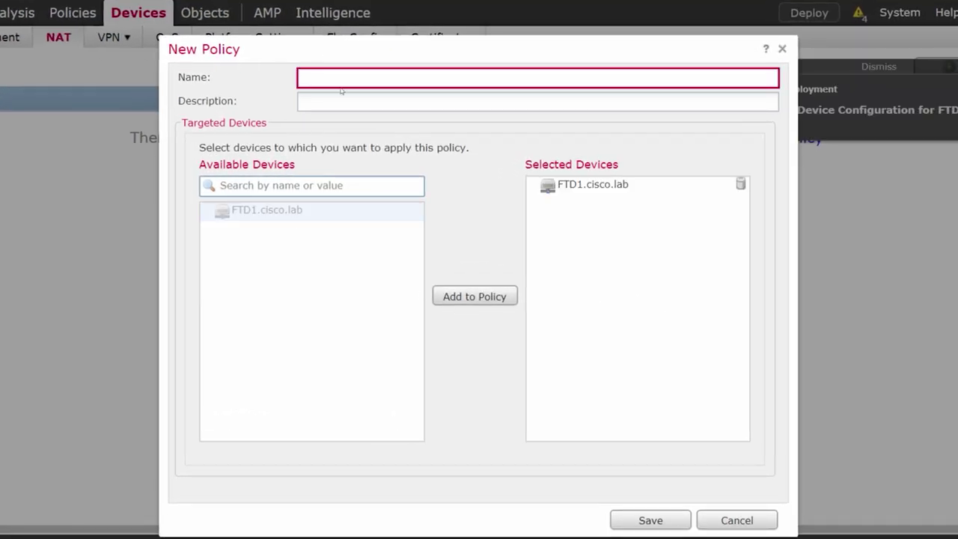
{"action": "left_click", "coordinate": [330, 77]}
{"action": "type", "text": "FM"}
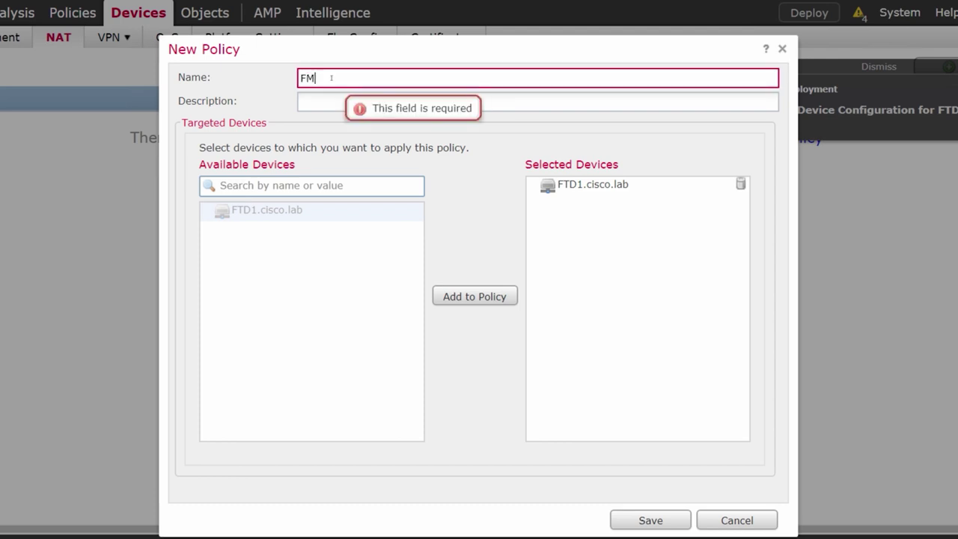
{"action": "type", "text": "C101-F"}
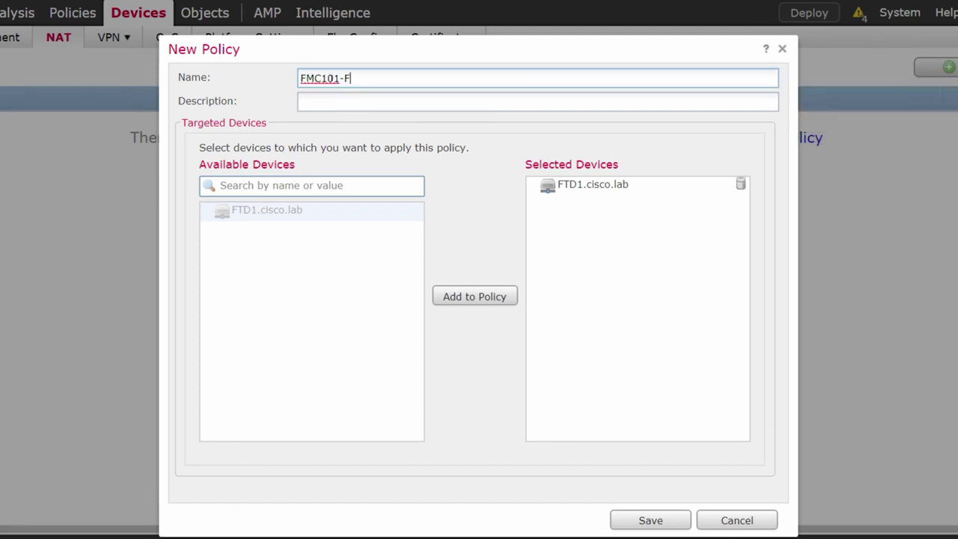
{"action": "type", "text": "TD-NET"}
{"action": "key", "text": "BackSpace"}
{"action": "key", "text": "BackSpace"}
{"action": "type", "text": "at"}
{"action": "key", "text": "BackSpace"}
{"action": "key", "text": "BackSpace"}
{"action": "type", "text": "AT"}
{"action": "left_click", "coordinate": [648, 518]}
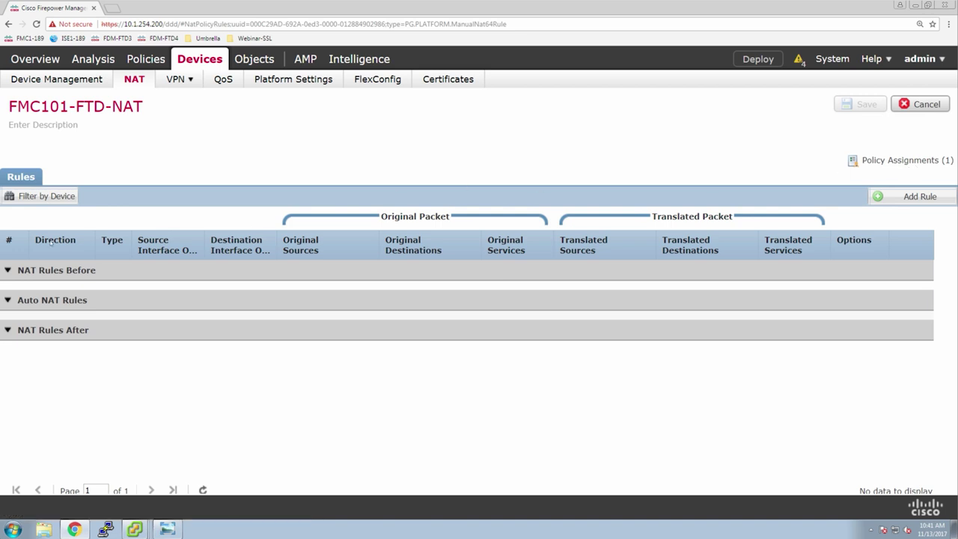
Step: Start a dynamic Auto NAT rule from source inside-zone to destination outside-zone
{"action": "left_click", "coordinate": [910, 198]}
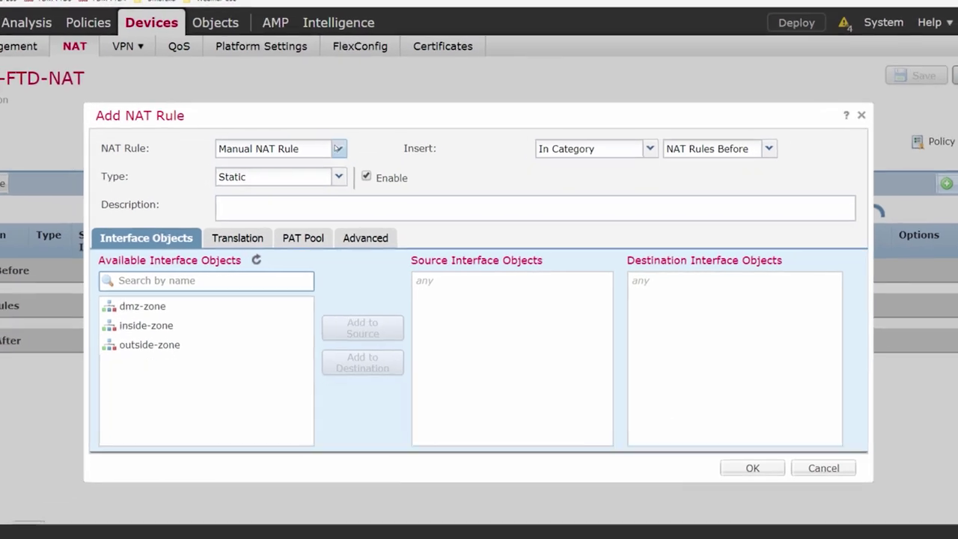
{"action": "left_click", "coordinate": [358, 166]}
{"action": "left_click", "coordinate": [315, 129]}
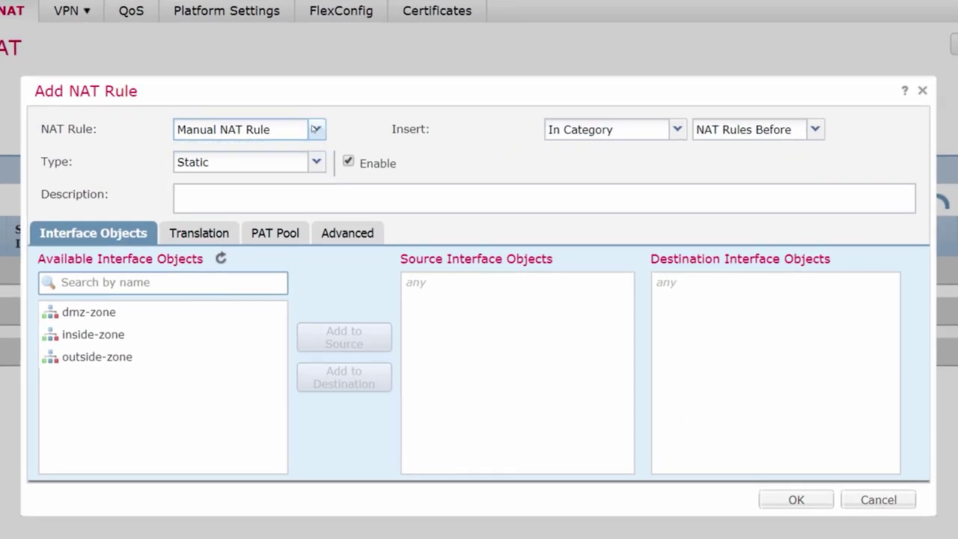
{"action": "left_click", "coordinate": [315, 131]}
{"action": "left_click", "coordinate": [303, 173]}
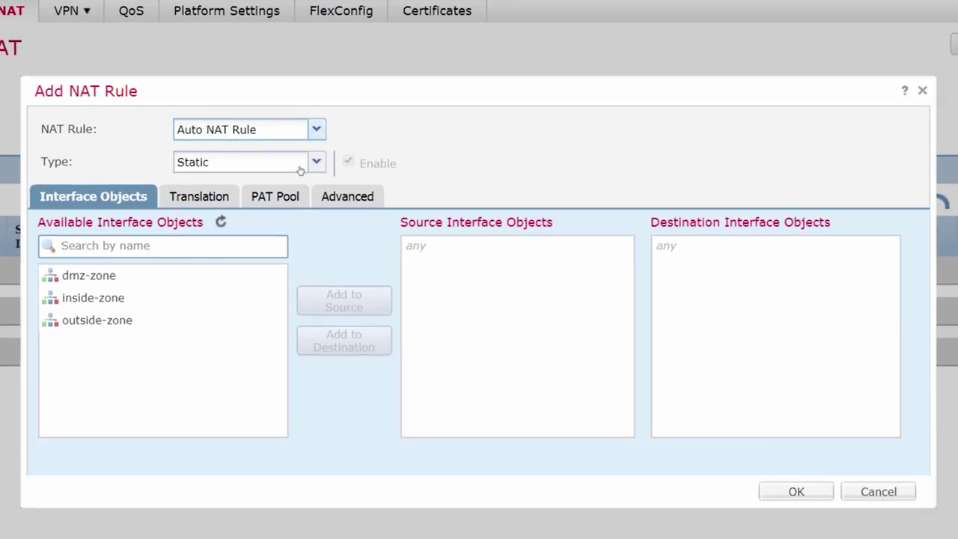
{"action": "left_click", "coordinate": [300, 166]}
{"action": "left_click", "coordinate": [207, 207]}
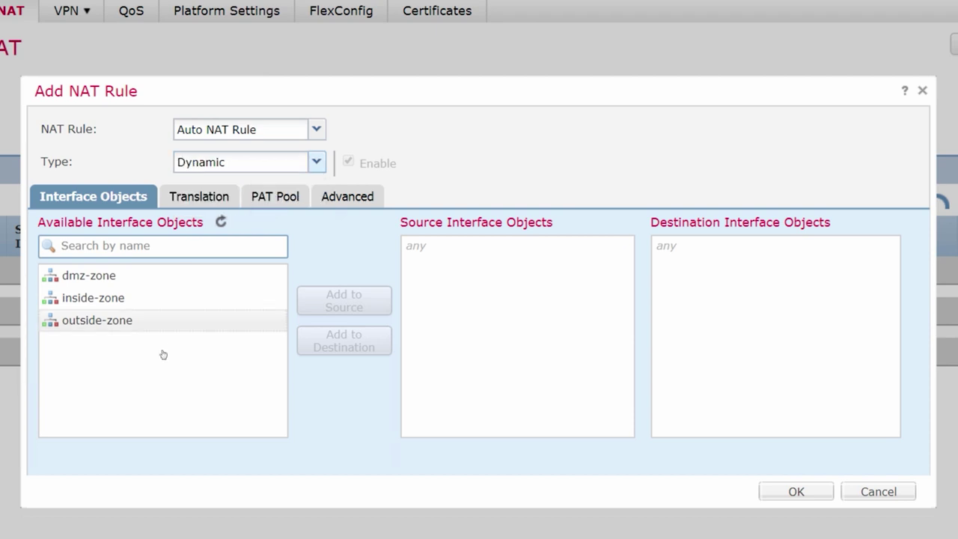
{"action": "left_click", "coordinate": [94, 298]}
{"action": "left_click", "coordinate": [303, 308]}
{"action": "left_click", "coordinate": [117, 323]}
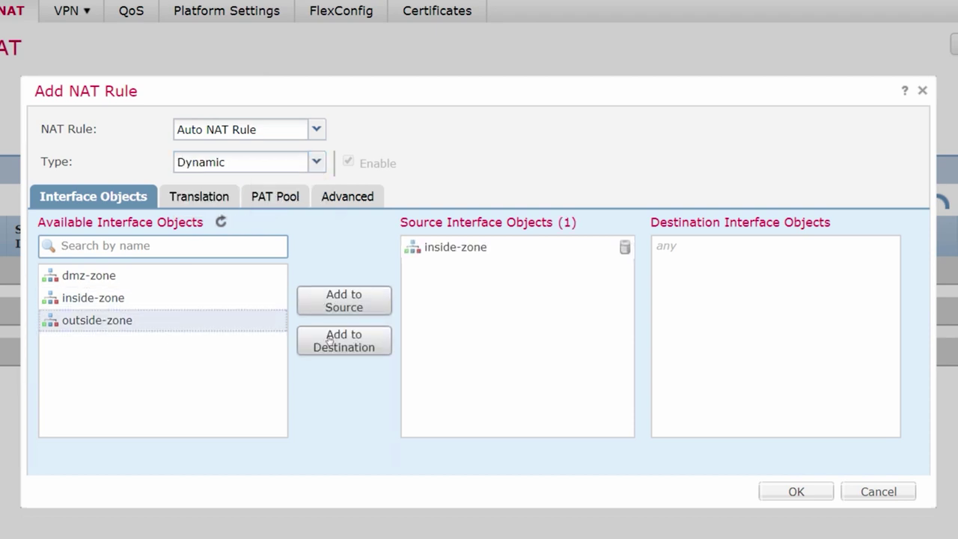
{"action": "left_click", "coordinate": [330, 341]}
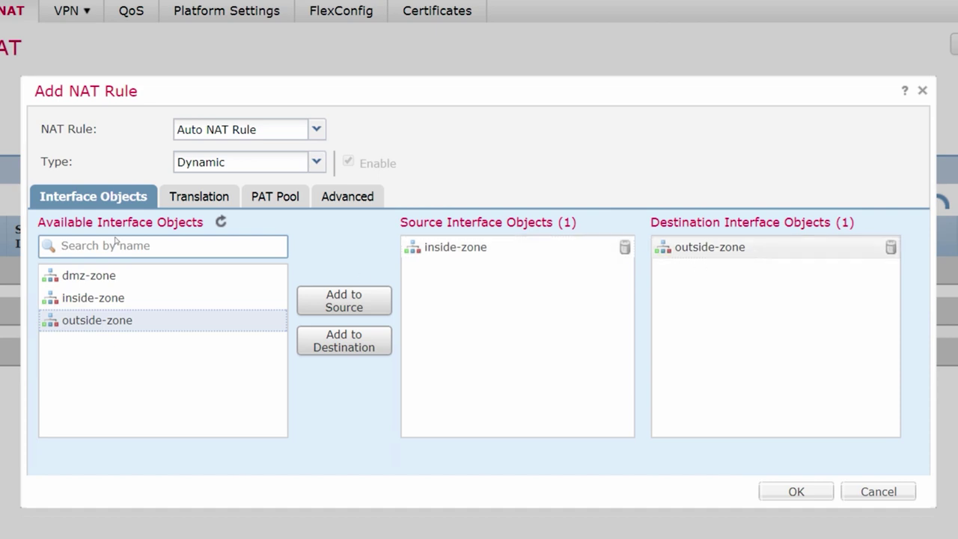
Step: Translate original source Inside-Net to the destination interface IP and add the rule
{"action": "left_click", "coordinate": [195, 199]}
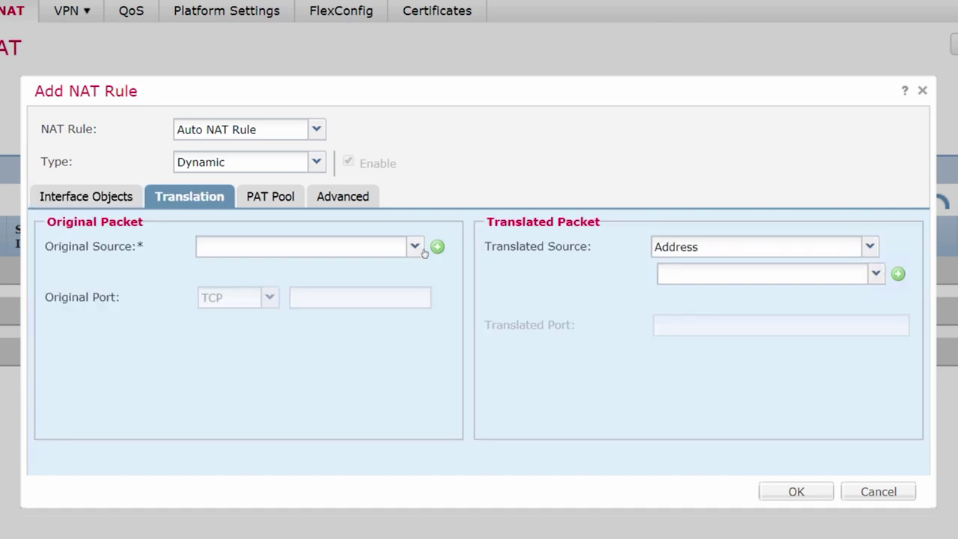
{"action": "left_click", "coordinate": [416, 248]}
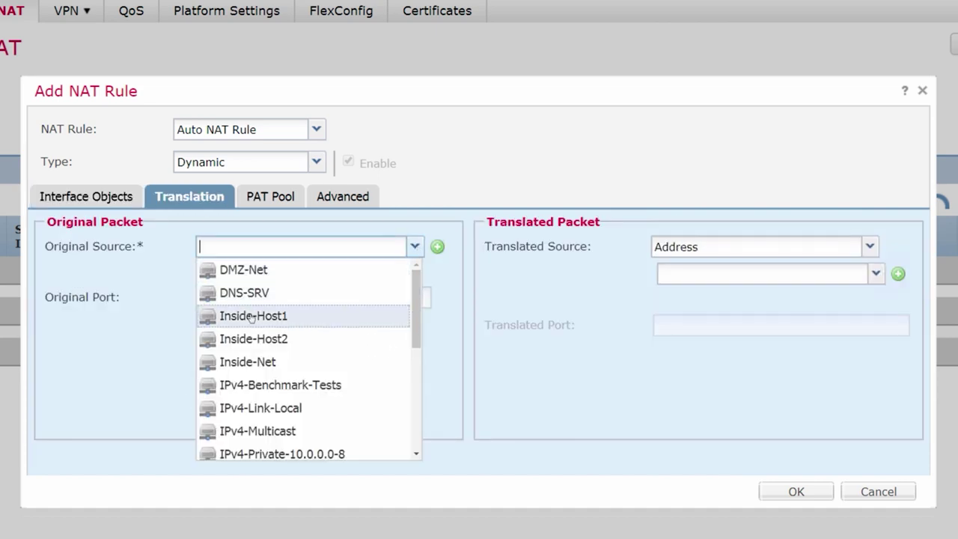
{"action": "left_click", "coordinate": [232, 362]}
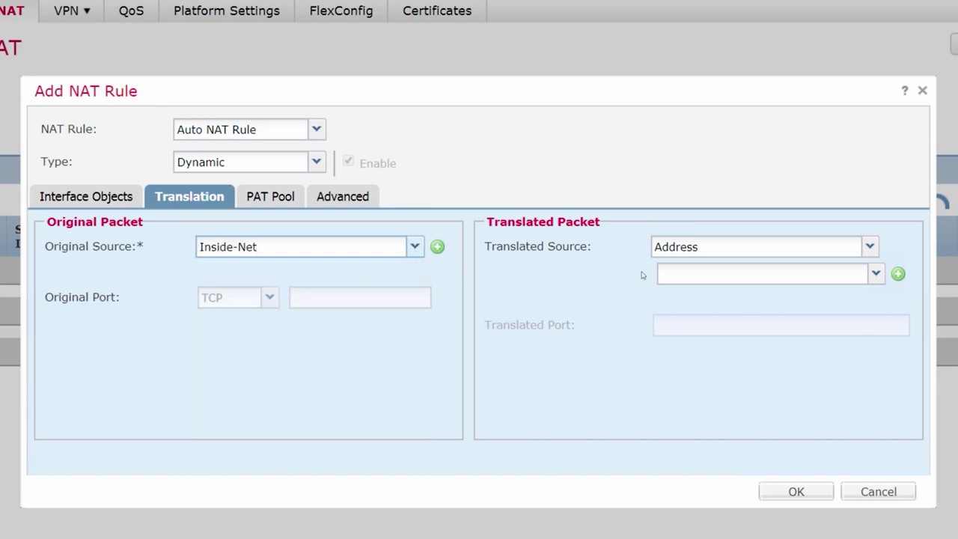
{"action": "left_click", "coordinate": [869, 247]}
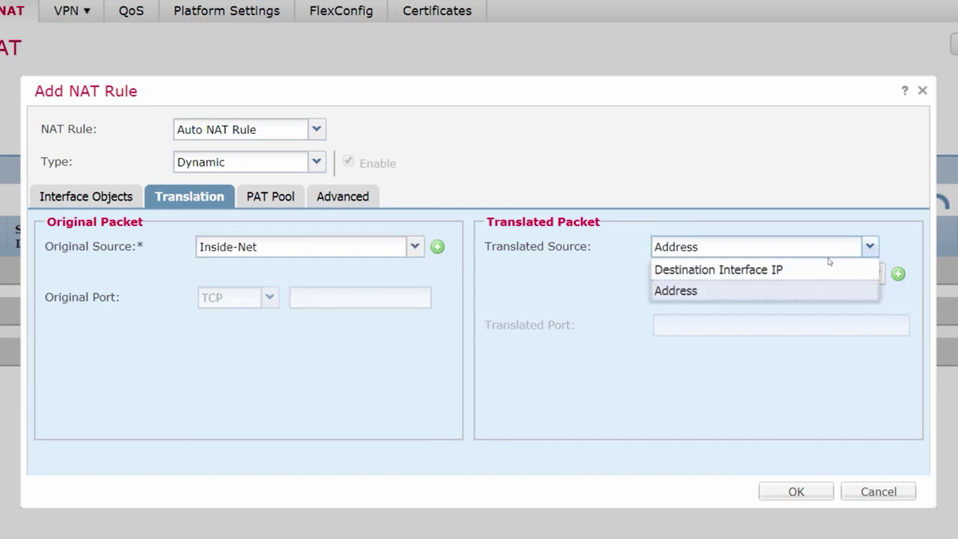
{"action": "left_click", "coordinate": [770, 270]}
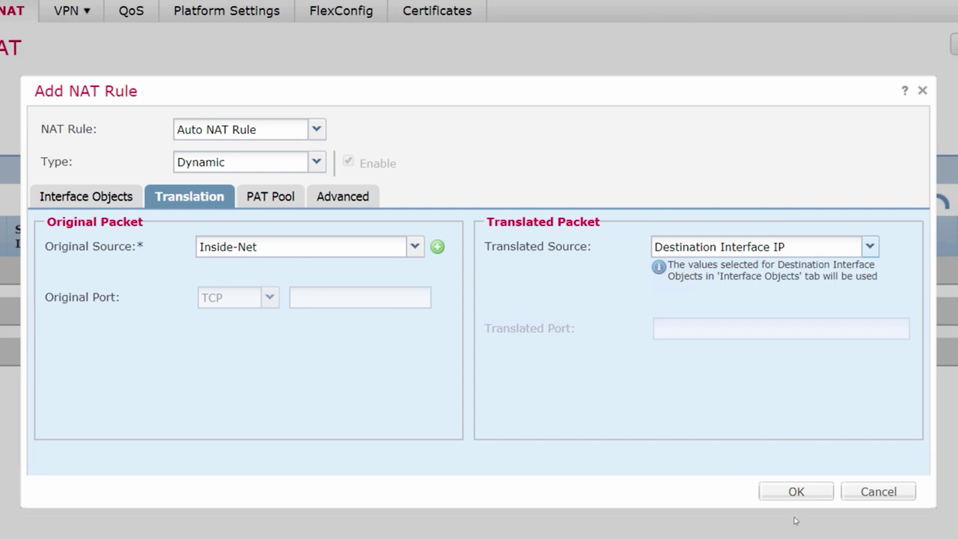
{"action": "left_click", "coordinate": [788, 494]}
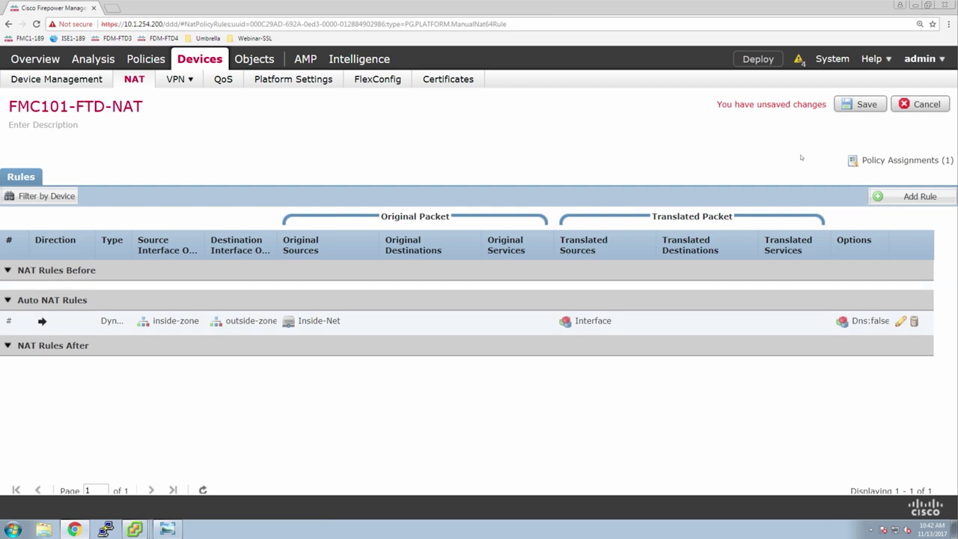
Step: Save FMC101-FTD-NAT and deploy its pending policies to FTD1.cisco.lab
{"action": "left_click", "coordinate": [861, 104]}
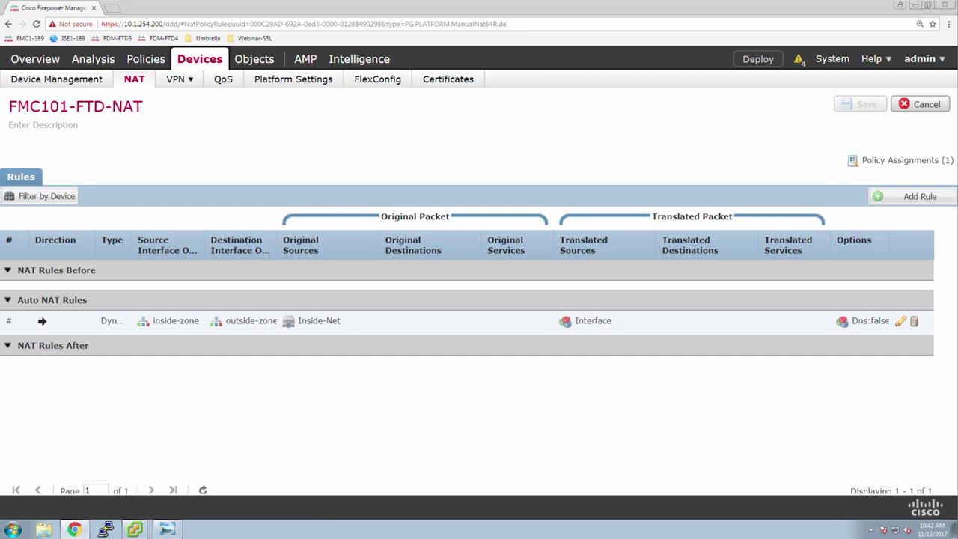
{"action": "left_click", "coordinate": [756, 63]}
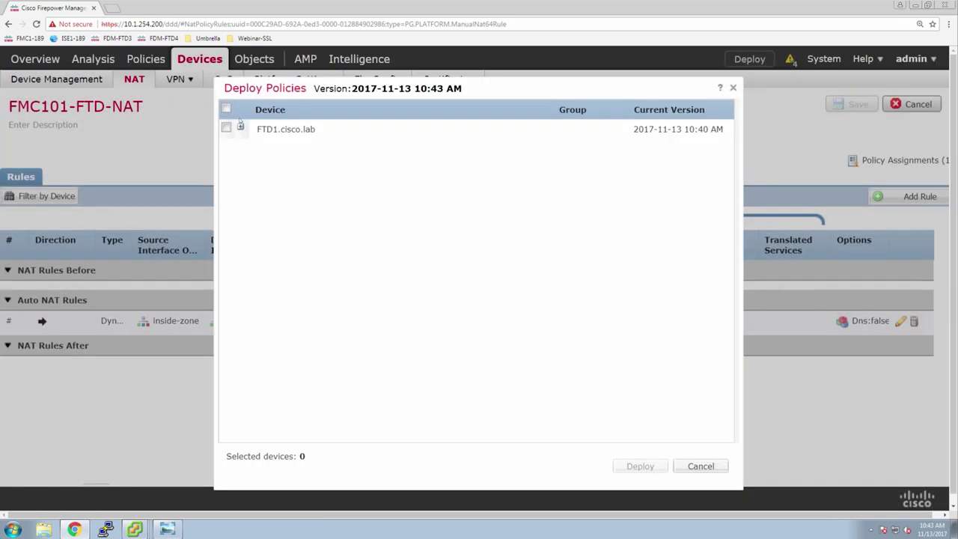
{"action": "left_click", "coordinate": [226, 127]}
{"action": "left_click", "coordinate": [241, 127]}
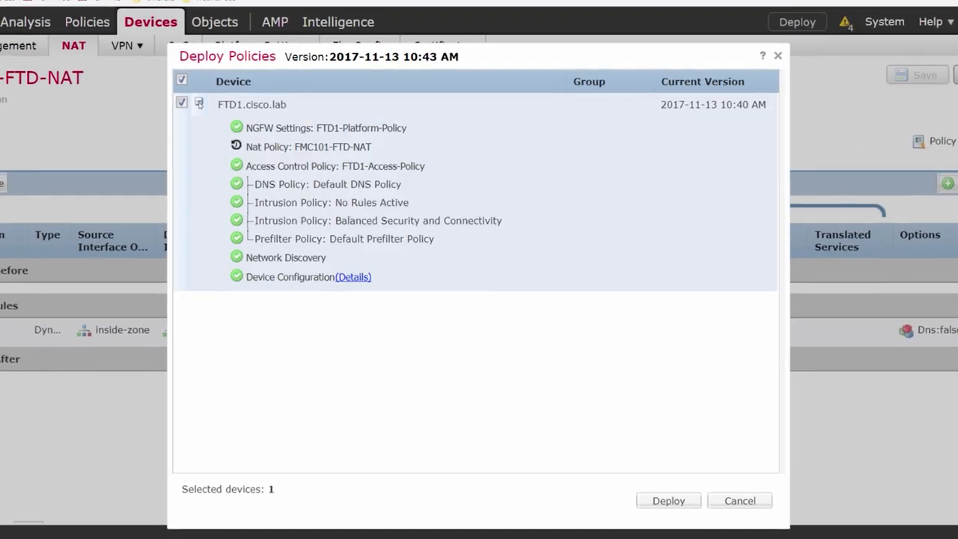
{"action": "left_click", "coordinate": [240, 127]}
{"action": "left_click", "coordinate": [240, 126]}
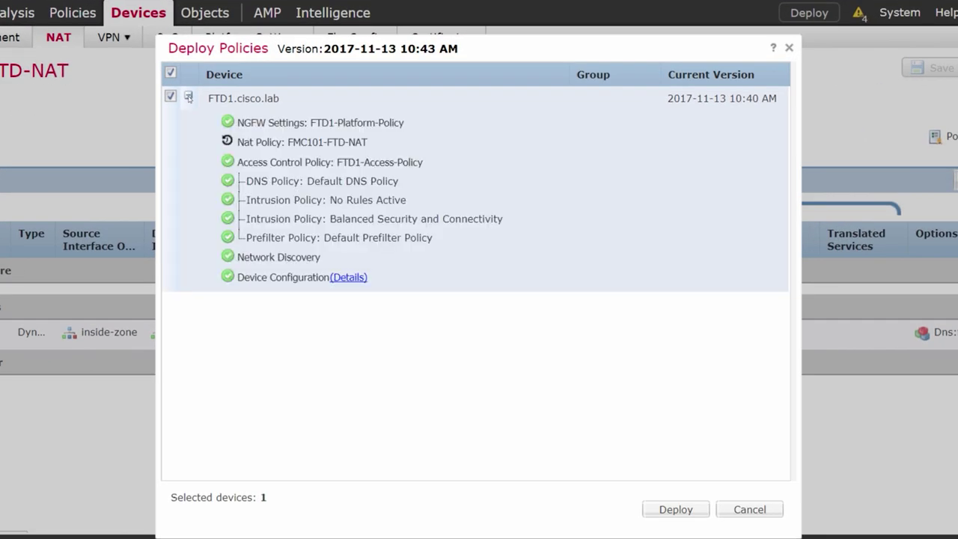
{"action": "left_click", "coordinate": [675, 509]}
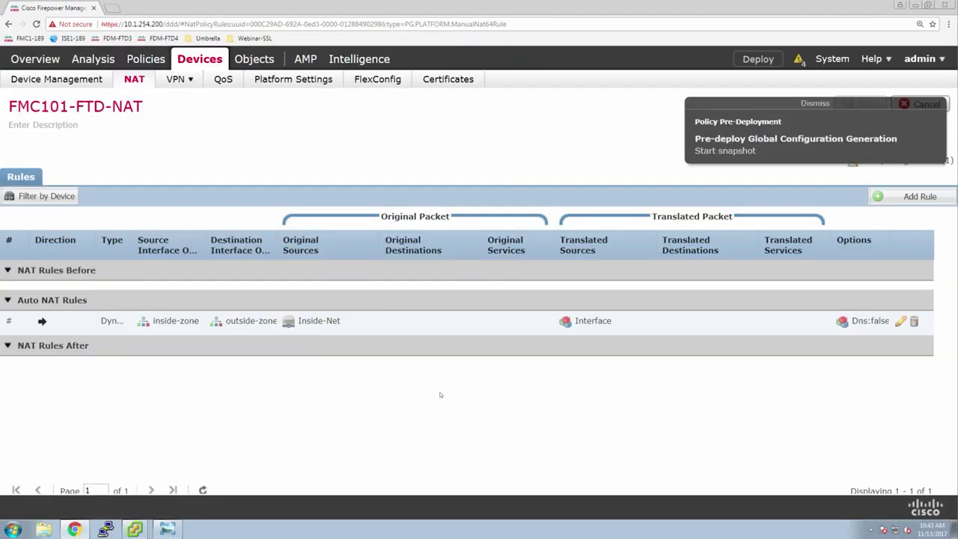
{"action": "left_click", "coordinate": [812, 102]}
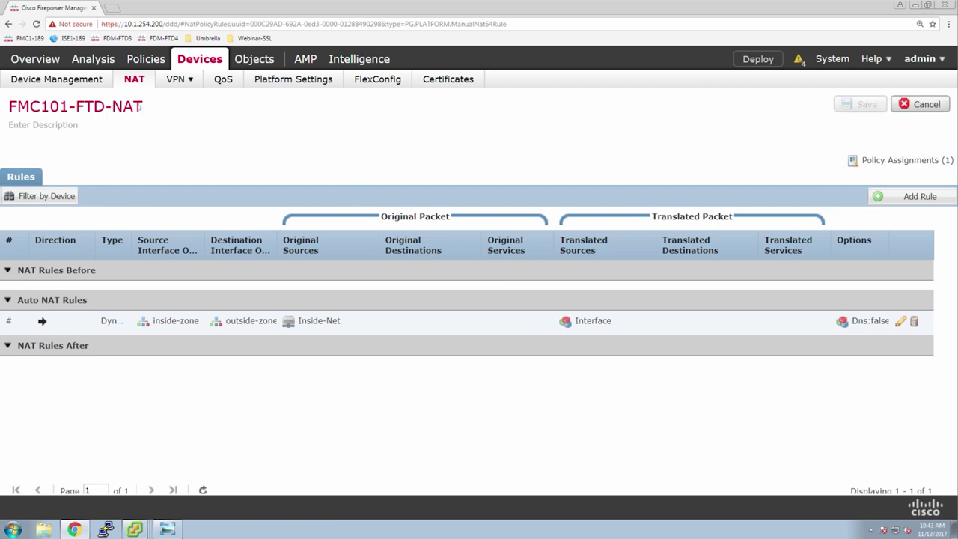
Step: Create intrusion policy FMC101-IPS on the Balanced Security and Connectivity base and open it for editing
{"action": "mouse_move", "coordinate": [146, 58]}
{"action": "mouse_move", "coordinate": [52, 81]}
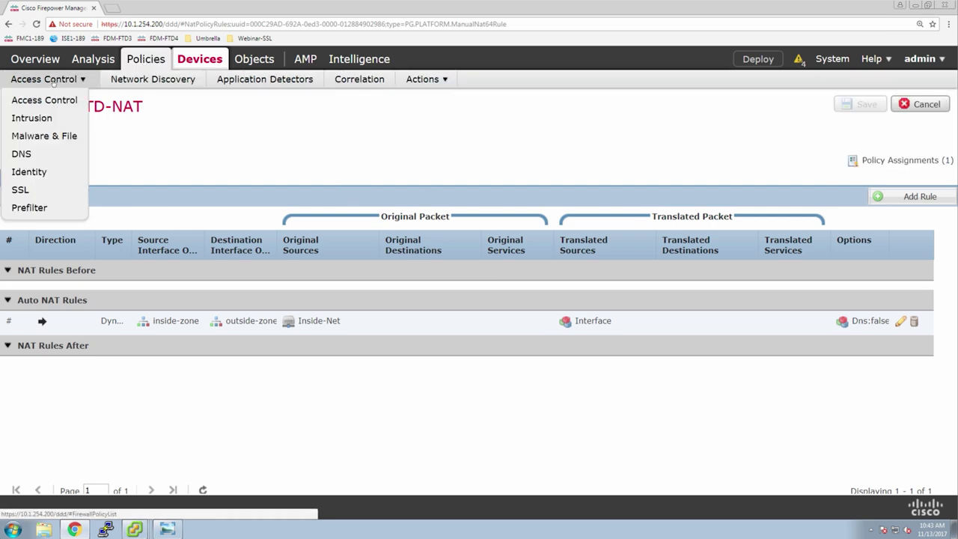
{"action": "left_click", "coordinate": [31, 118]}
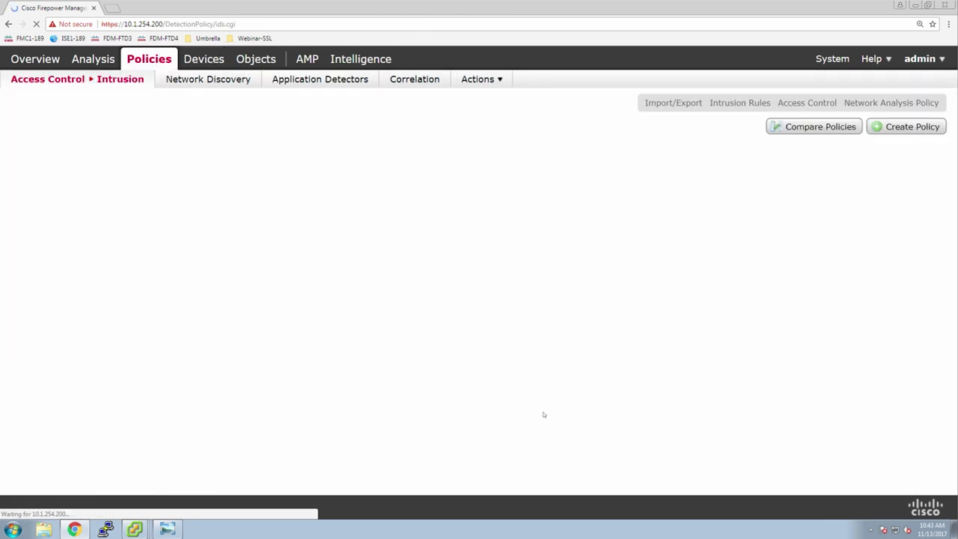
{"action": "left_click", "coordinate": [922, 129]}
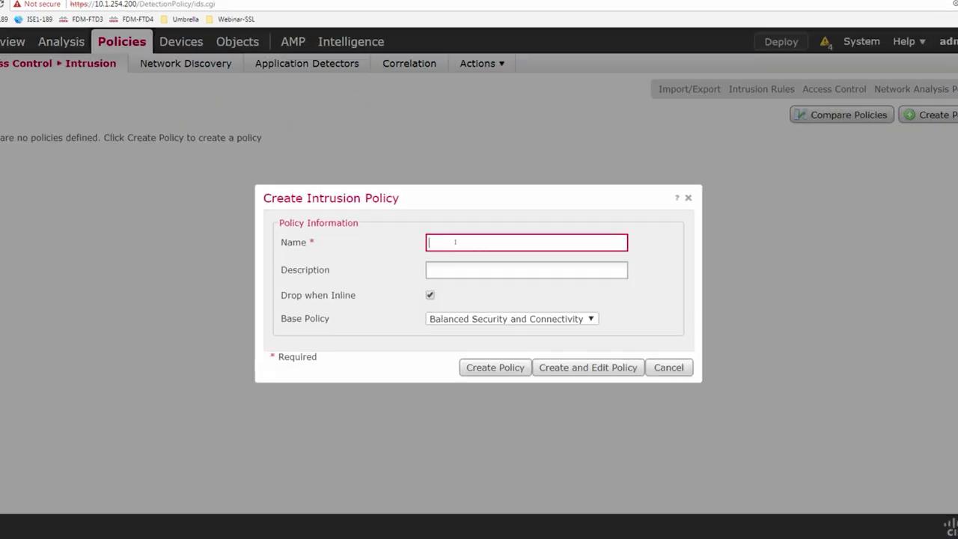
{"action": "type", "text": "FMC10"}
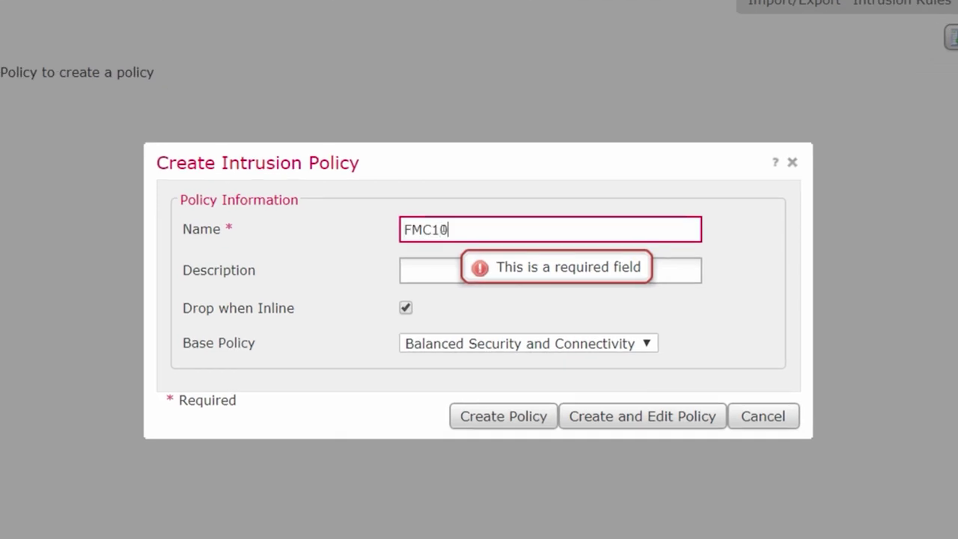
{"action": "type", "text": "1-IPS"}
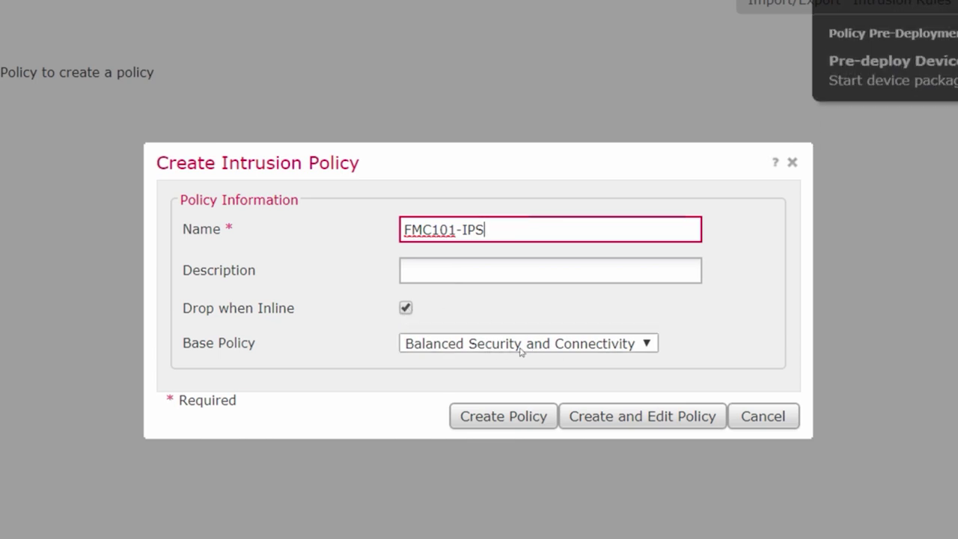
{"action": "left_click", "coordinate": [618, 345]}
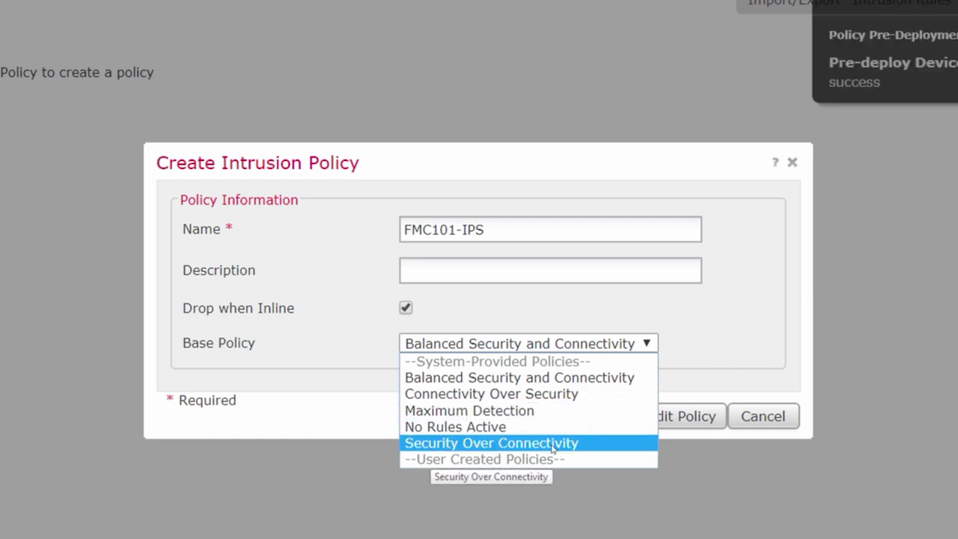
{"action": "left_click", "coordinate": [704, 342]}
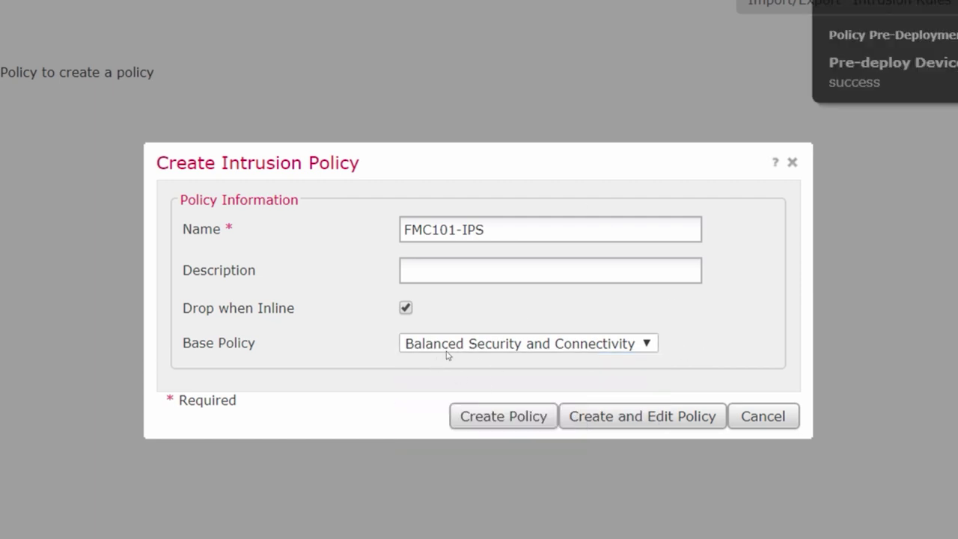
{"action": "left_click", "coordinate": [630, 419]}
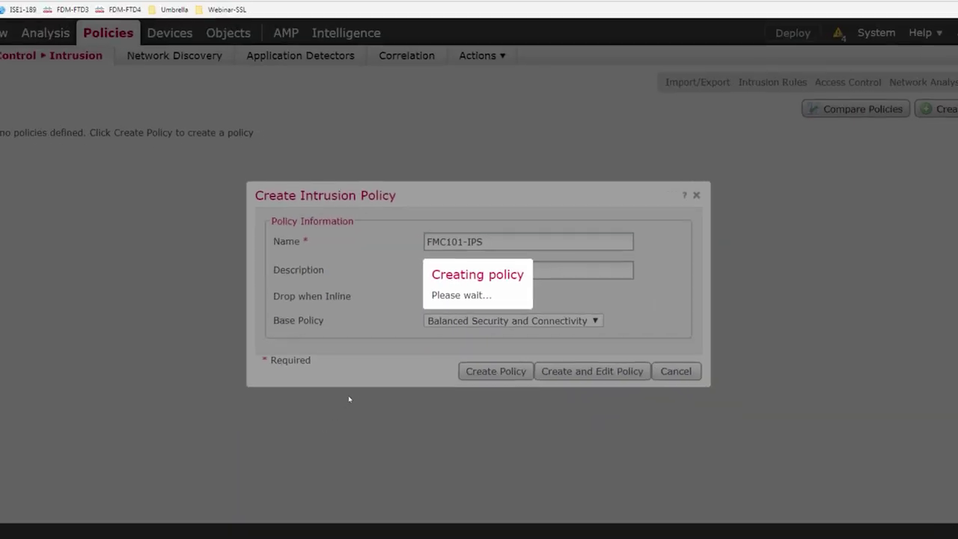
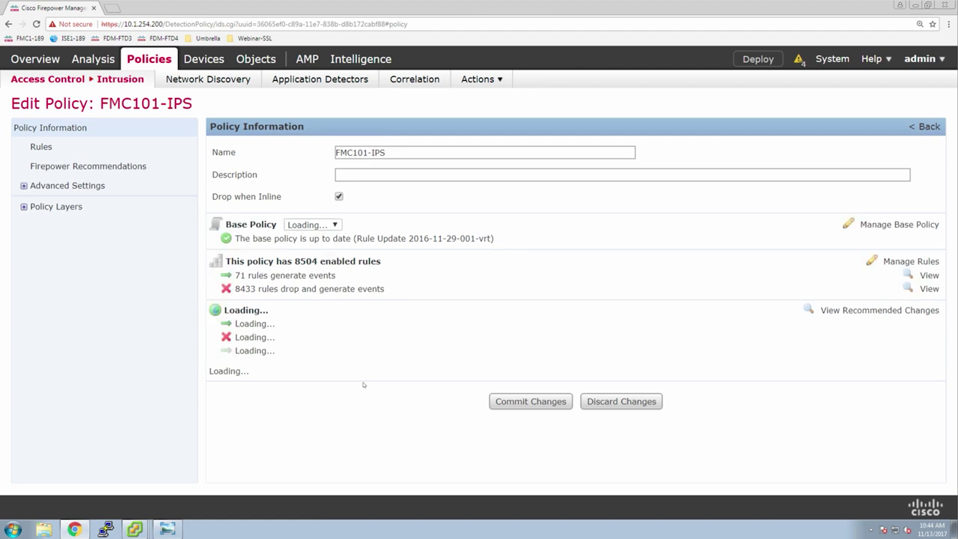
Step: Filter FMC101-IPS rules by 'malware' and set all 7626 matches to Drop and Generate Events
{"action": "left_click", "coordinate": [46, 149]}
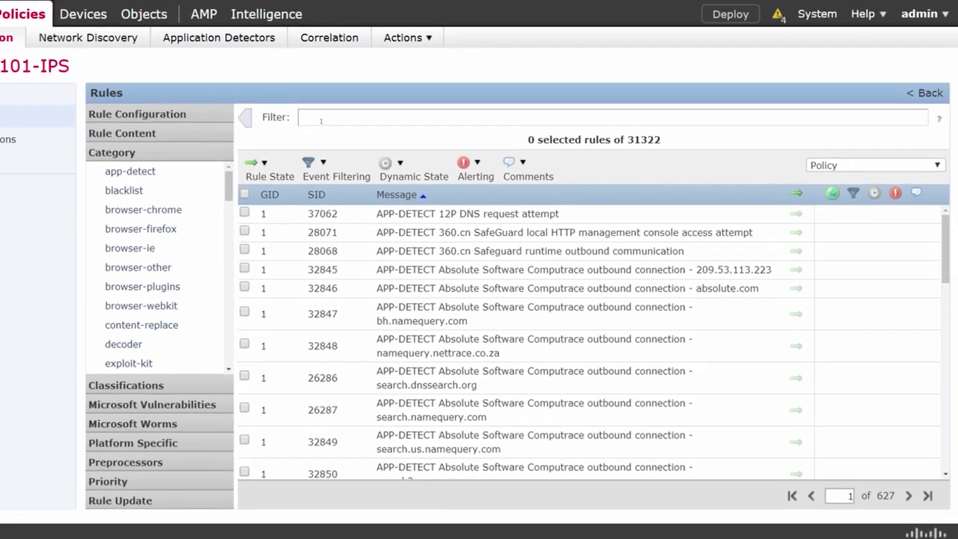
{"action": "type", "text": "malware"}
{"action": "key", "text": "Return"}
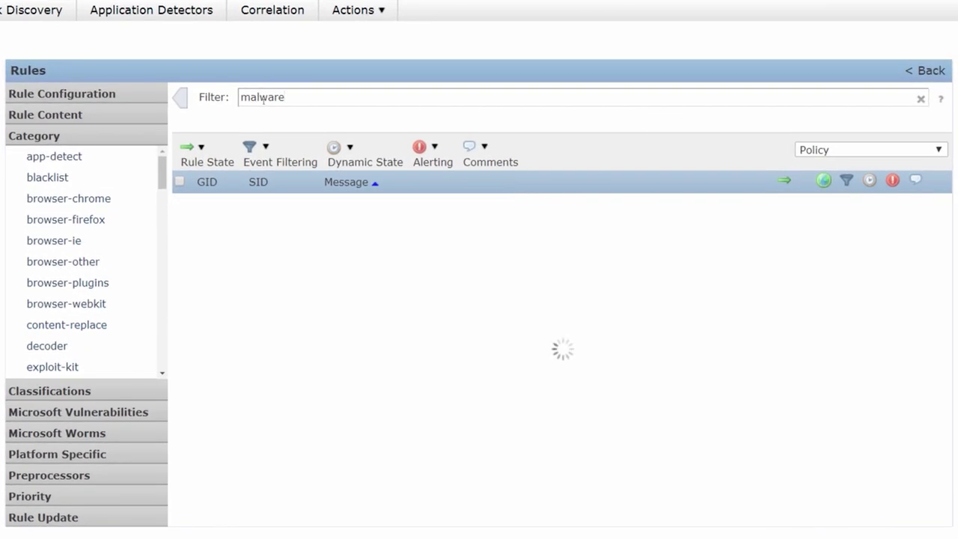
{"action": "left_click", "coordinate": [180, 182]}
{"action": "left_click", "coordinate": [204, 162]}
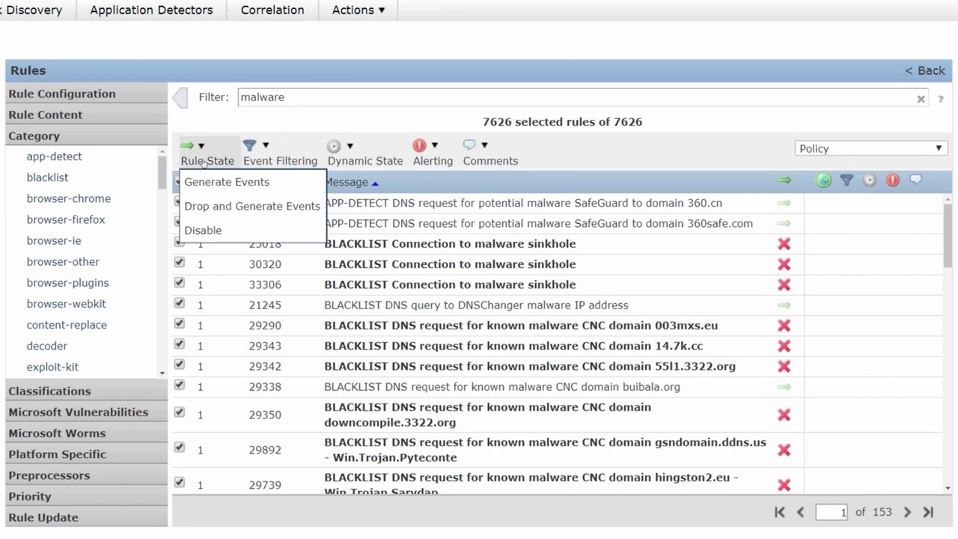
{"action": "left_click", "coordinate": [209, 207]}
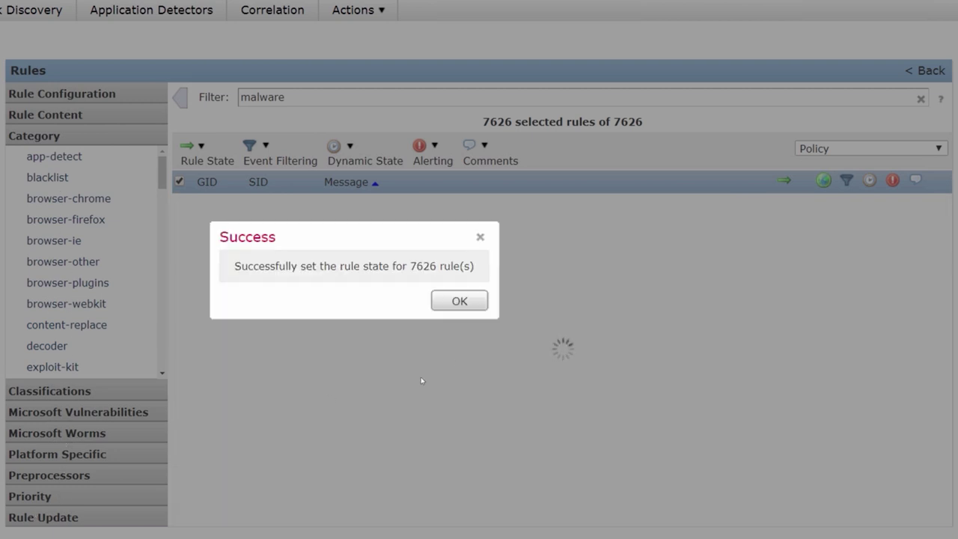
{"action": "left_click", "coordinate": [458, 301]}
{"action": "left_click_drag", "start_coordinate": [310, 97], "coordinate": [225, 95]}
Step: Filter rules by 'exploit kits' and set all 749 matches to Drop and Generate Events
{"action": "type", "text": "expl"}
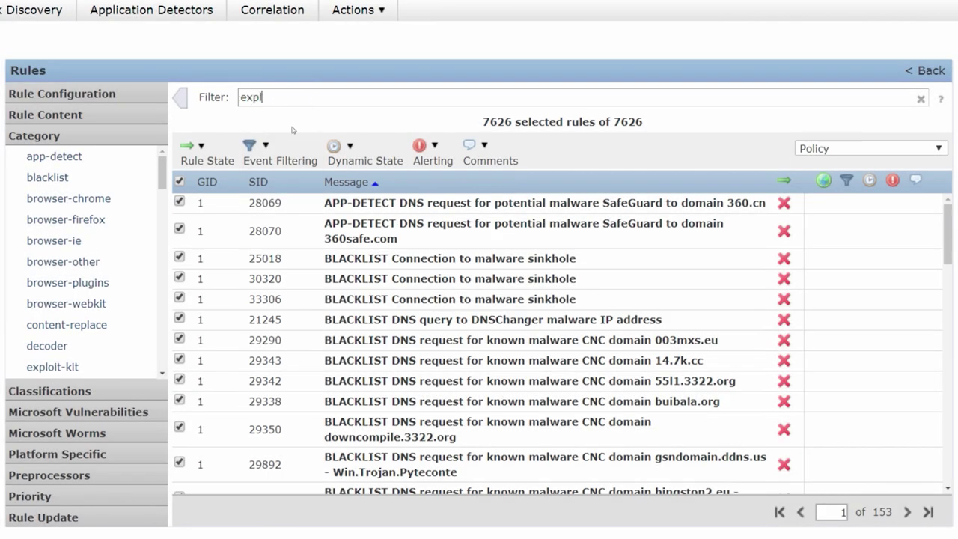
{"action": "type", "text": "oit kits"}
{"action": "key", "text": "Return"}
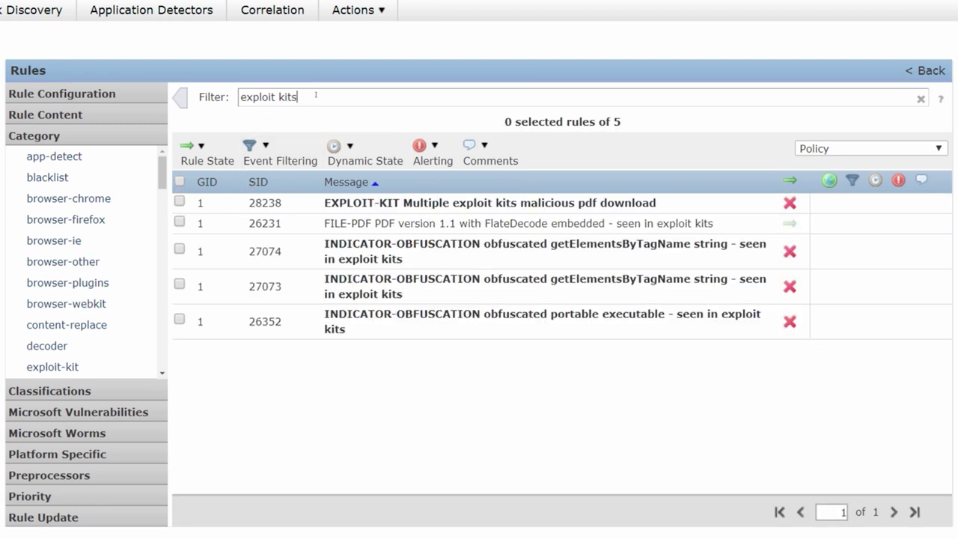
{"action": "left_click", "coordinate": [179, 183]}
{"action": "left_click", "coordinate": [192, 146]}
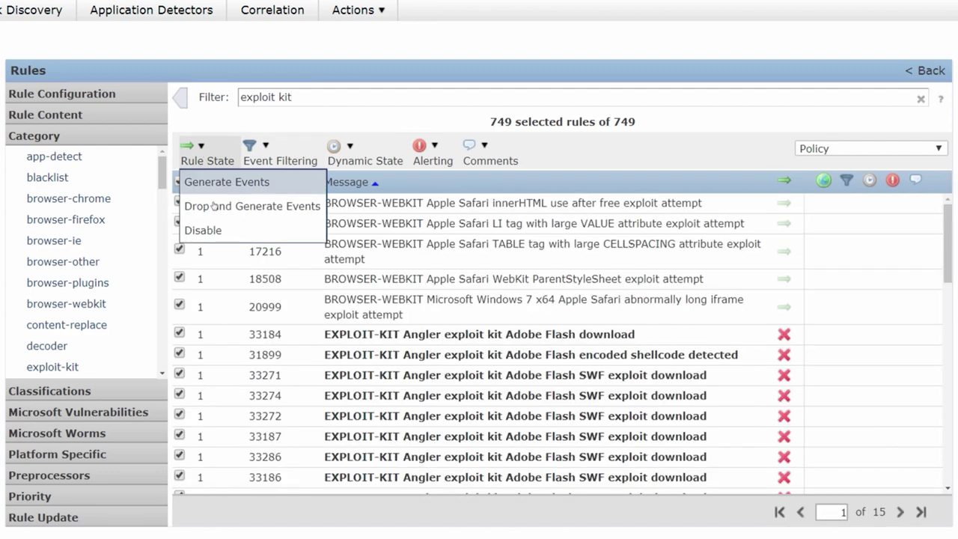
{"action": "left_click", "coordinate": [212, 206]}
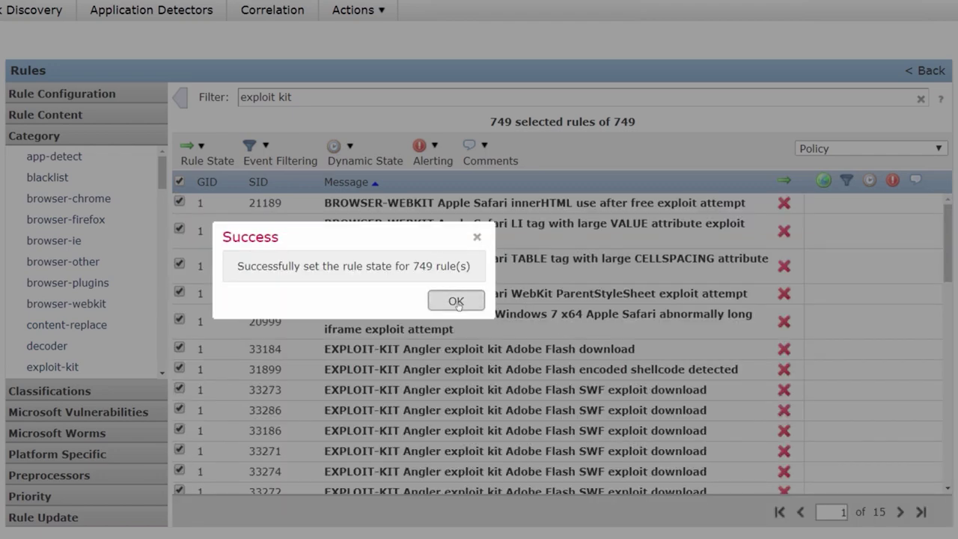
{"action": "left_click", "coordinate": [458, 304]}
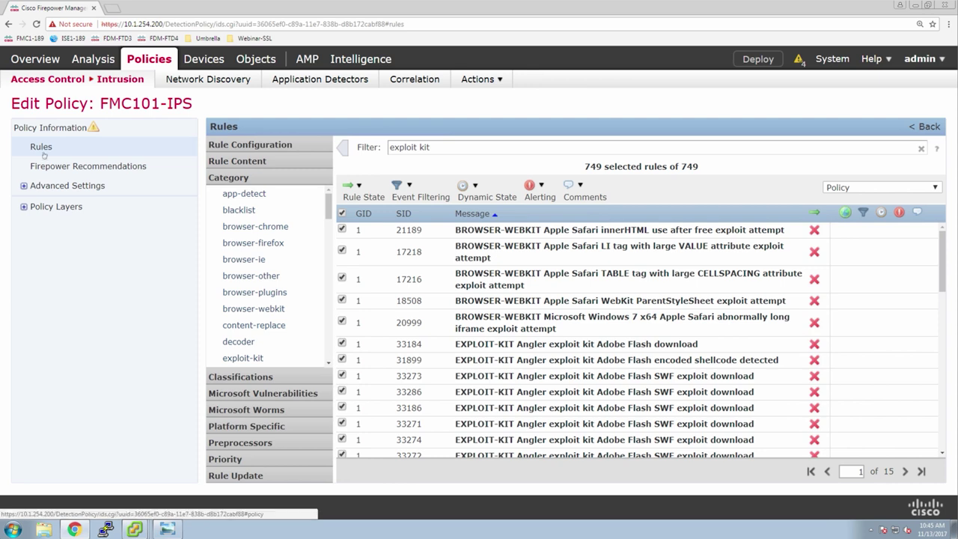
Step: Commit the FMC101-IPS intrusion policy changes from its Policy Information page
{"action": "left_click", "coordinate": [54, 128]}
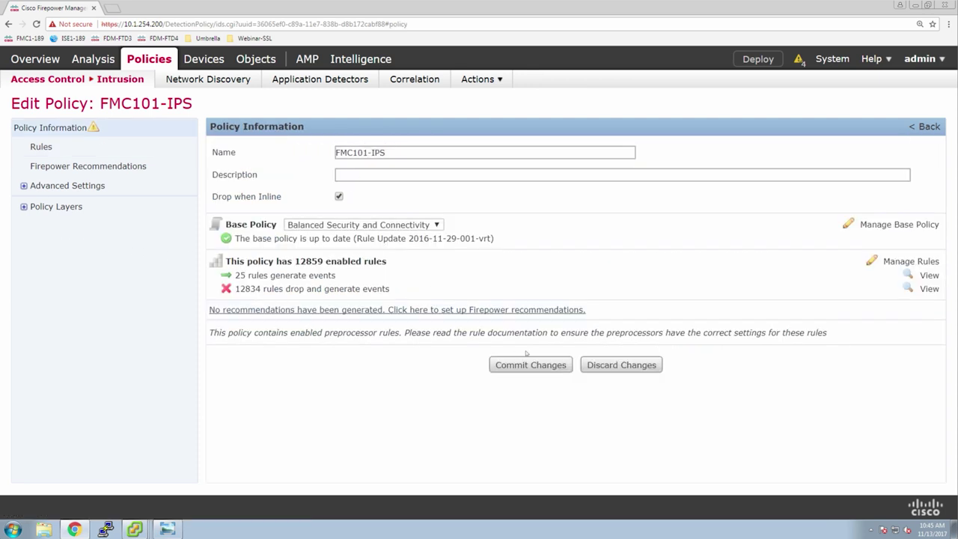
{"action": "left_click", "coordinate": [544, 365]}
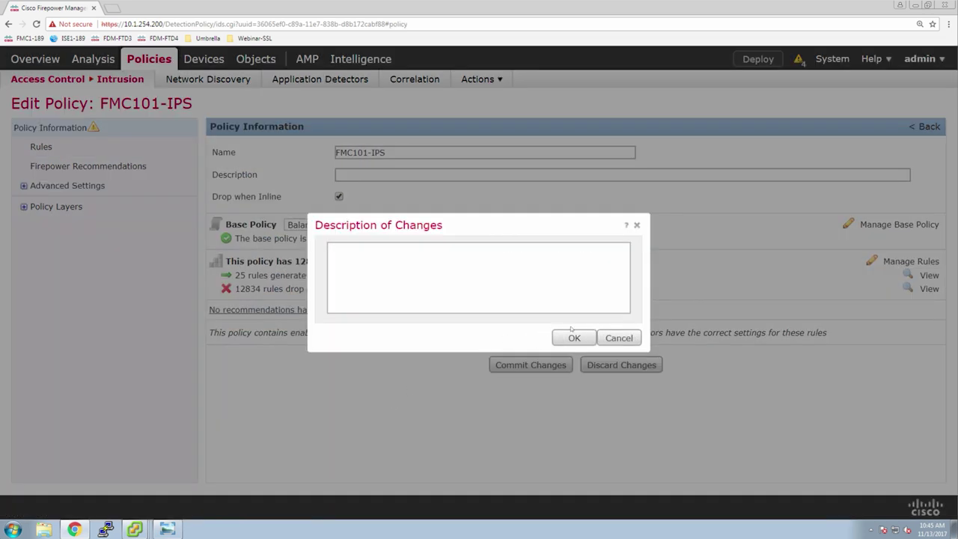
{"action": "left_click", "coordinate": [572, 336]}
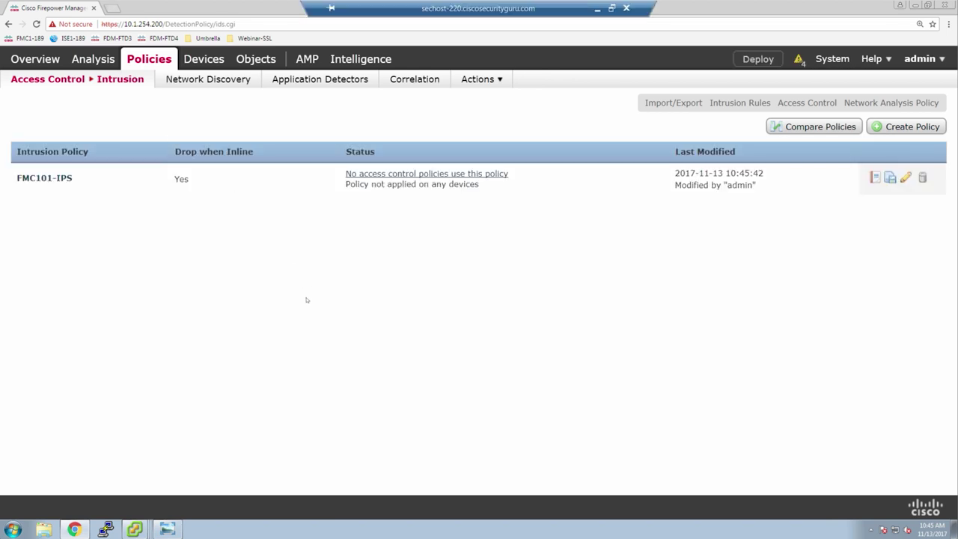
Step: Create and save a Malware & File policy named 'File Policy', then start its first rule
{"action": "left_click", "coordinate": [67, 79]}
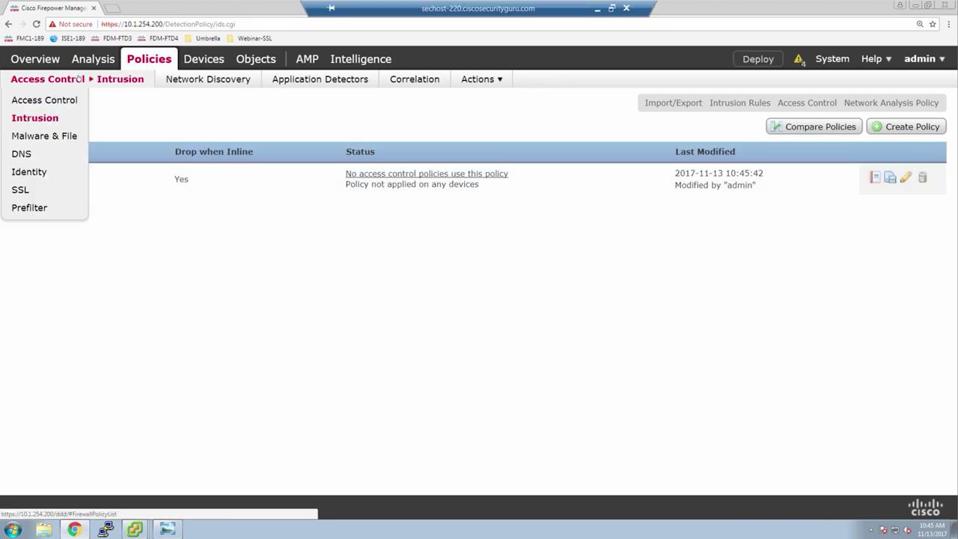
{"action": "left_click", "coordinate": [30, 136]}
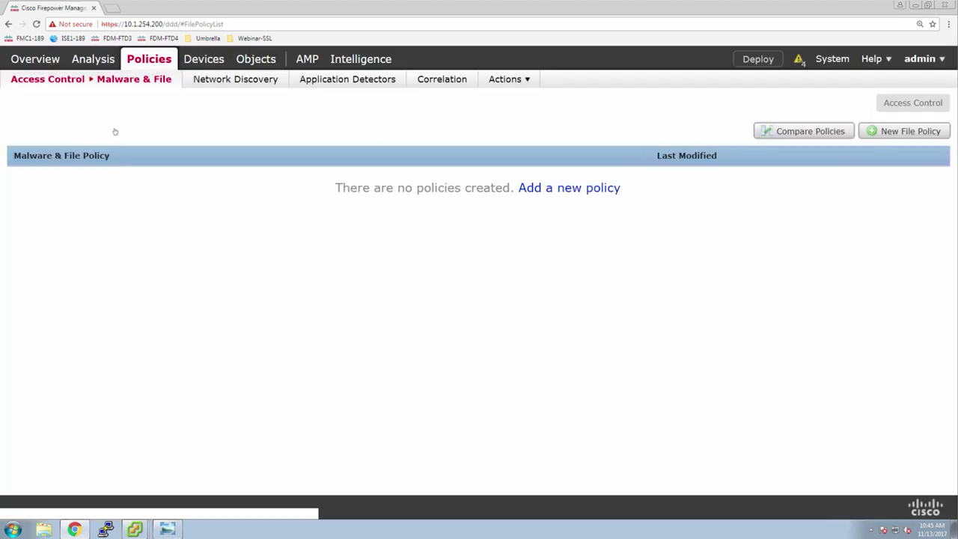
{"action": "left_click", "coordinate": [570, 190]}
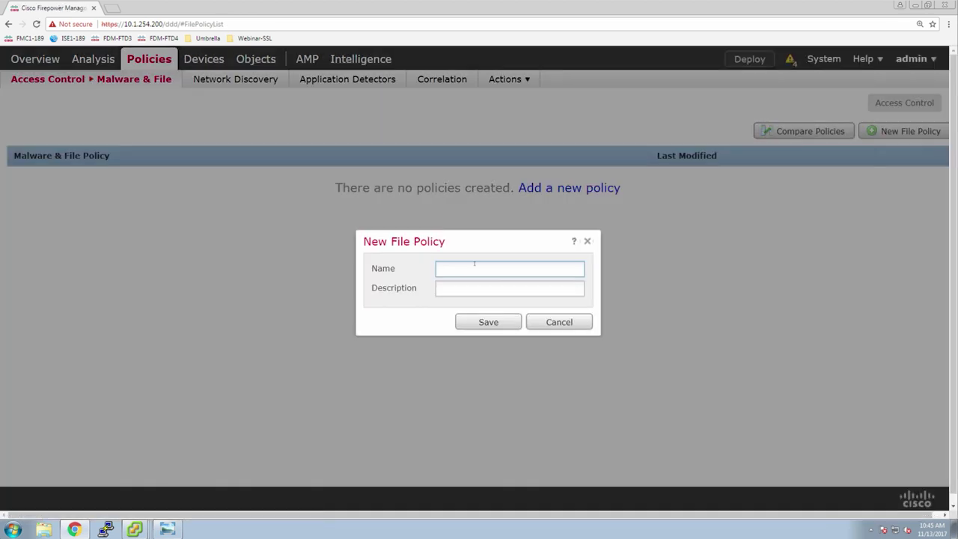
{"action": "type", "text": "File "}
{"action": "type", "text": "Policy"}
{"action": "left_click", "coordinate": [488, 322]}
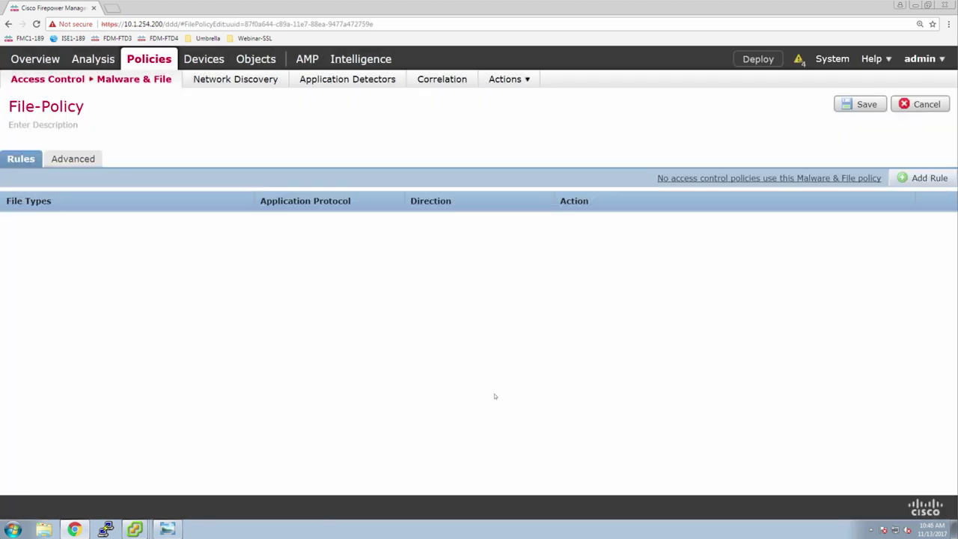
{"action": "left_click", "coordinate": [928, 177]}
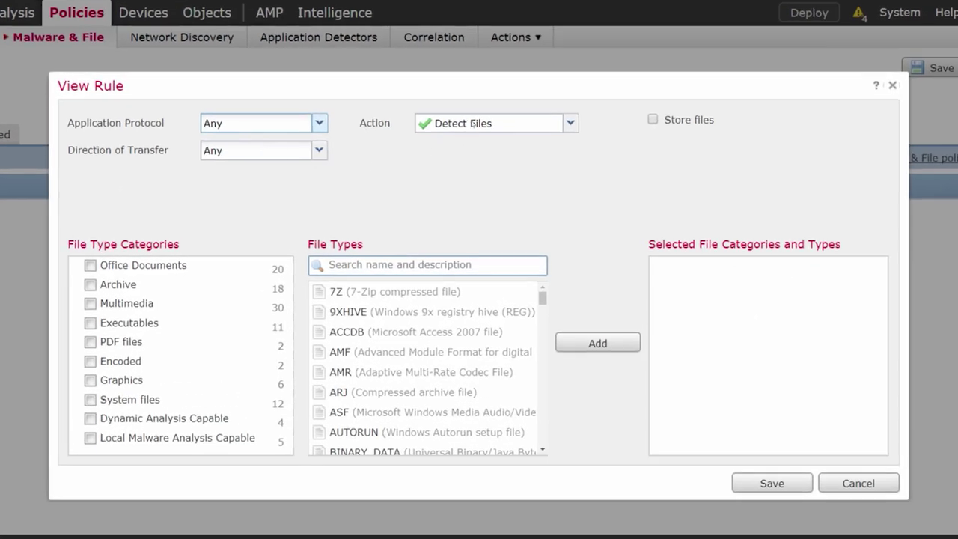
Step: Leave the rule's application protocol and transfer direction at Any
{"action": "left_click", "coordinate": [279, 126]}
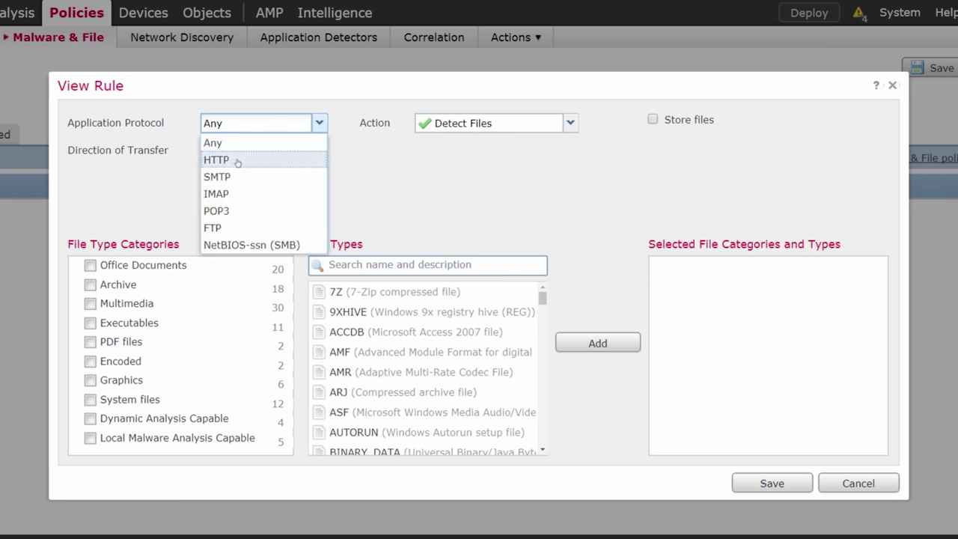
{"action": "left_click", "coordinate": [237, 163]}
{"action": "left_click", "coordinate": [269, 152]}
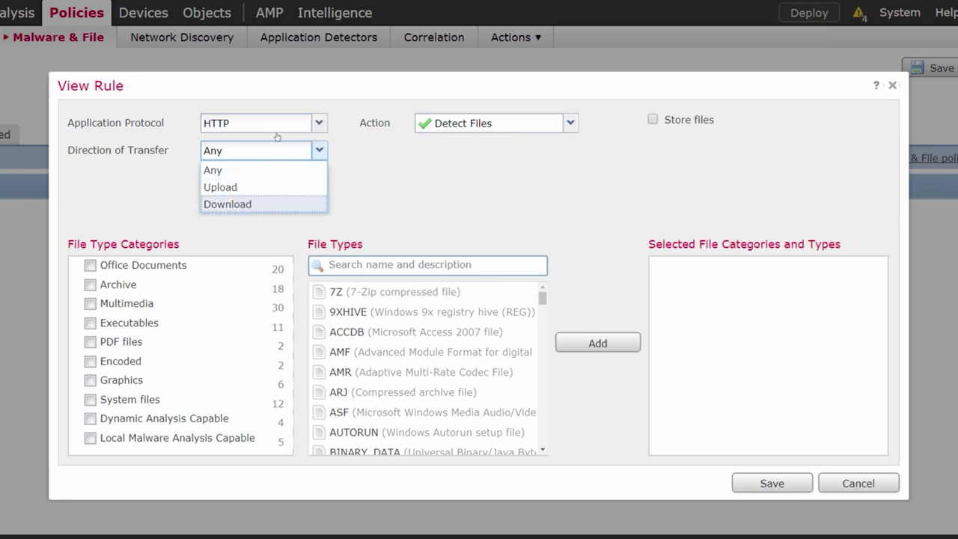
{"action": "left_click", "coordinate": [278, 125]}
{"action": "left_click", "coordinate": [278, 125]}
{"action": "left_click", "coordinate": [225, 143]}
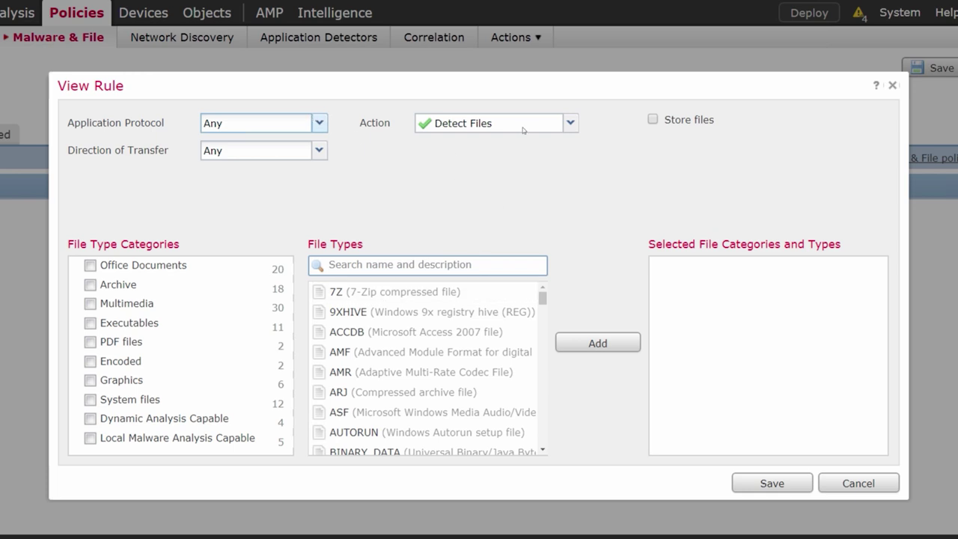
Step: Check all ten file type categories and add them to the rule
{"action": "left_click", "coordinate": [90, 265]}
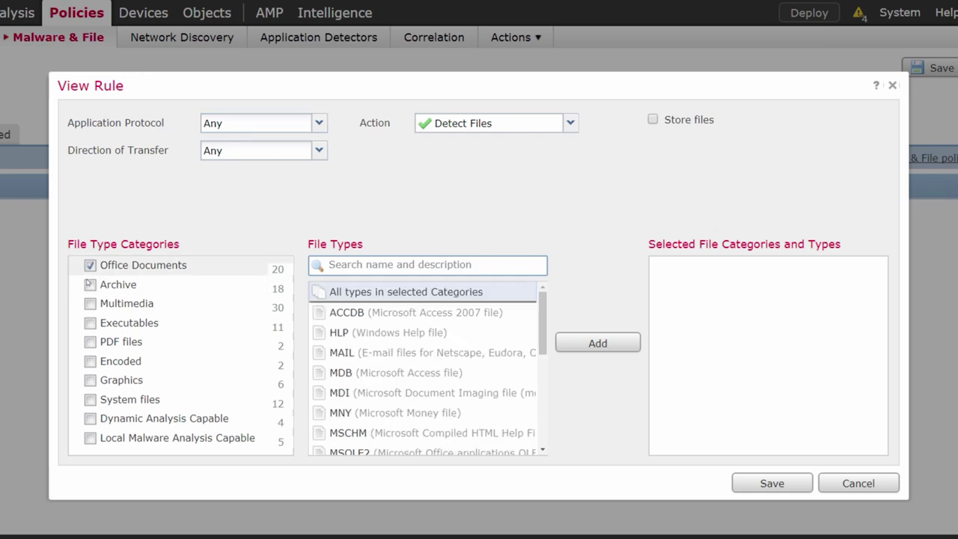
{"action": "left_click", "coordinate": [90, 285]}
{"action": "left_click", "coordinate": [89, 303]}
{"action": "left_click", "coordinate": [90, 322]}
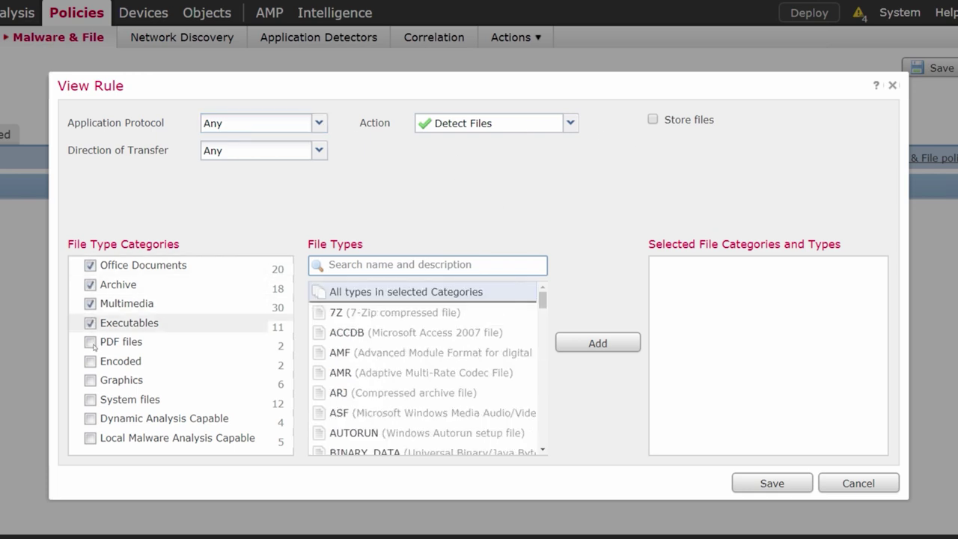
{"action": "left_click", "coordinate": [90, 342]}
{"action": "left_click", "coordinate": [90, 361]}
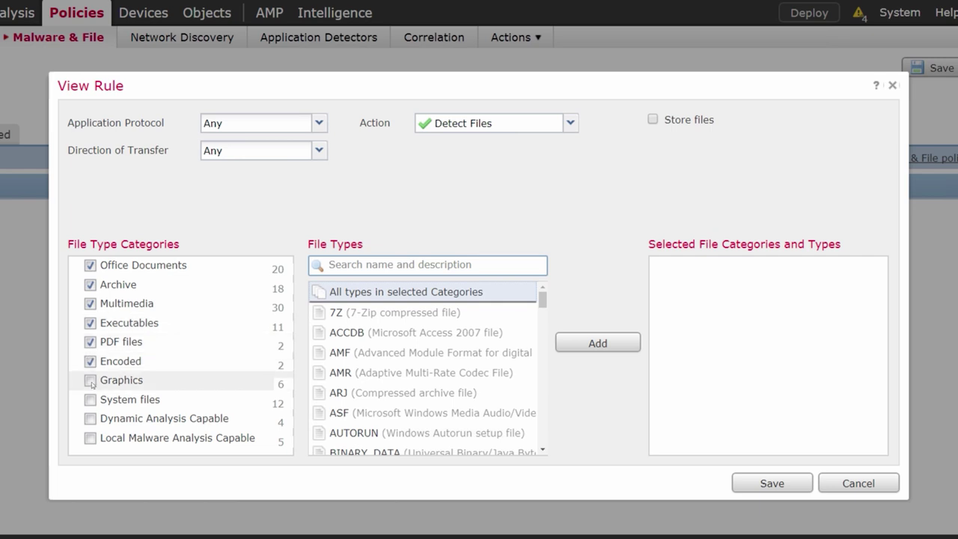
{"action": "left_click", "coordinate": [89, 380]}
{"action": "left_click", "coordinate": [90, 400]}
{"action": "left_click", "coordinate": [89, 419]}
{"action": "left_click", "coordinate": [90, 438]}
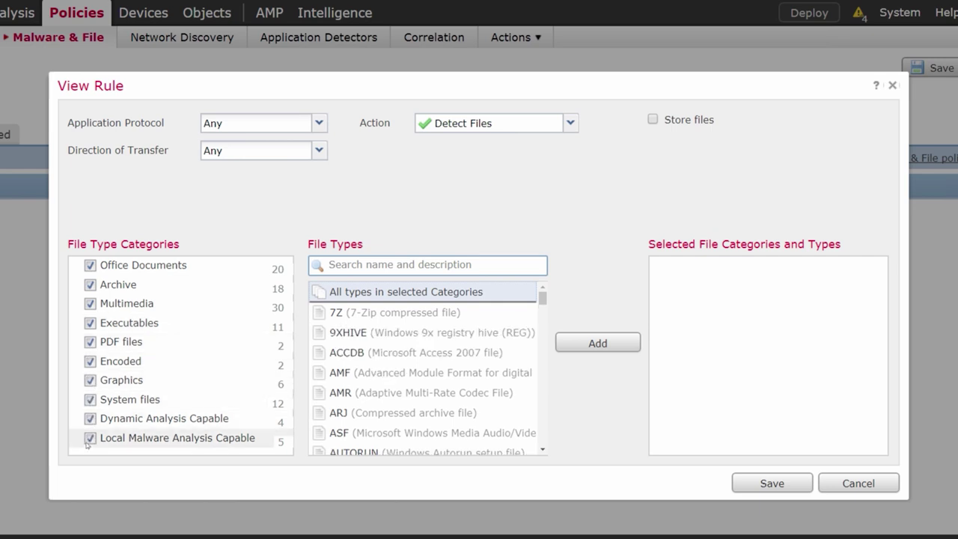
{"action": "left_click", "coordinate": [598, 341]}
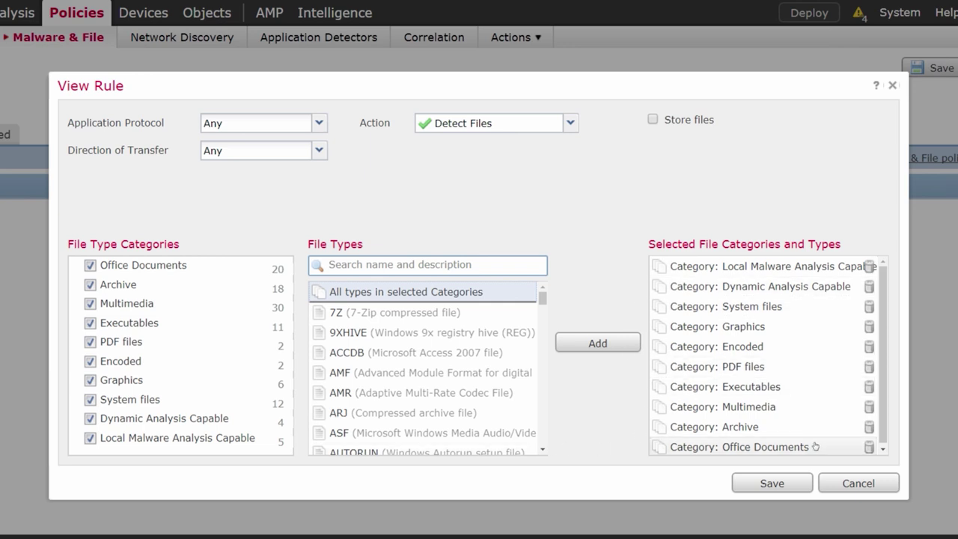
Step: Remove Local Malware Analysis Capable and Dynamic Analysis Capable, then save the Detect Files rule
{"action": "scroll", "coordinate": [827, 433], "scroll_direction": "down", "scroll_amount": 1}
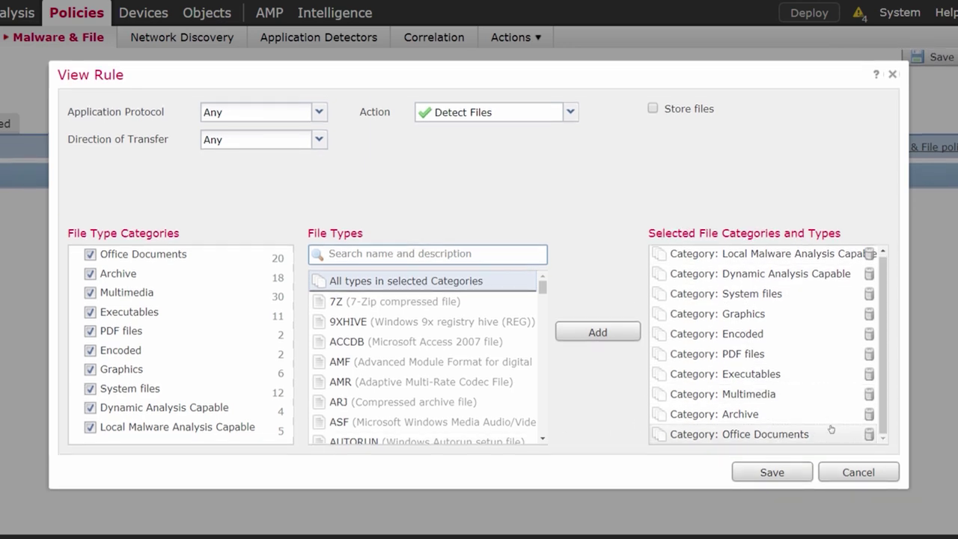
{"action": "left_click", "coordinate": [869, 254]}
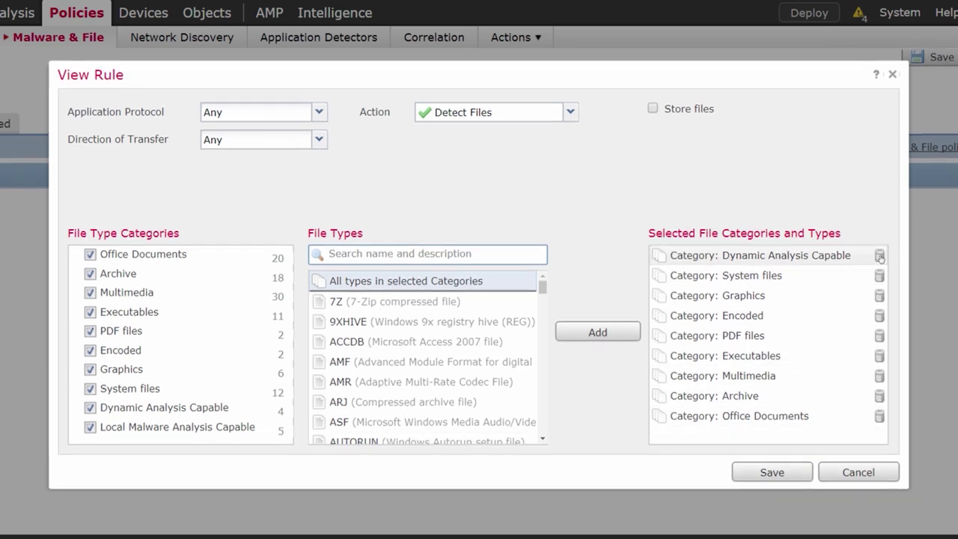
{"action": "left_click", "coordinate": [879, 256]}
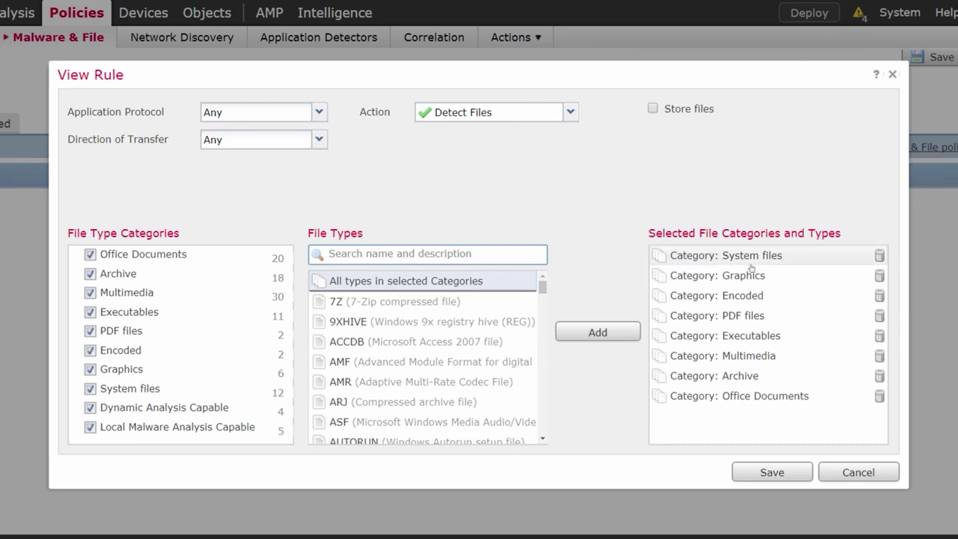
{"action": "left_click", "coordinate": [771, 472]}
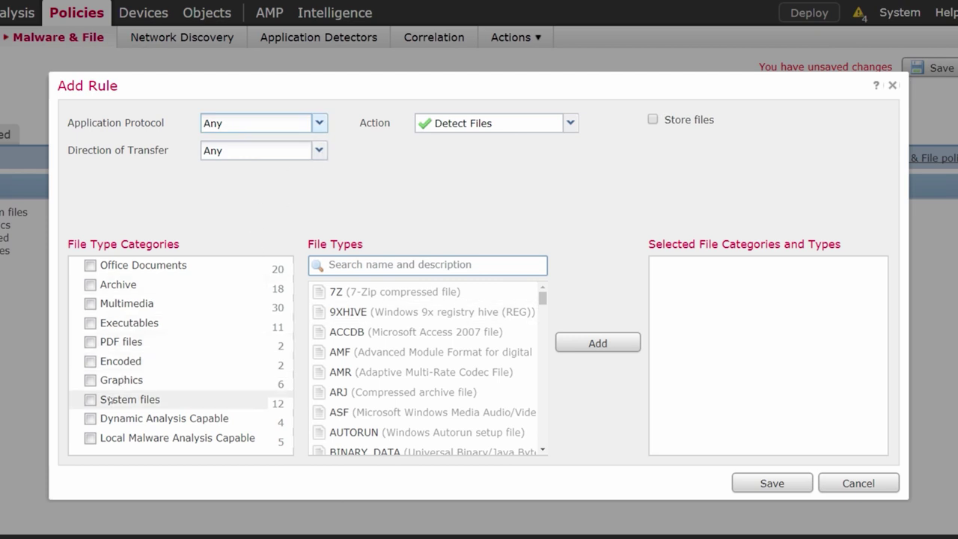
Step: Add Office Documents, Archive, Executables, PDF and Dynamic Analysis Capable categories to the rule
{"action": "left_click", "coordinate": [90, 265]}
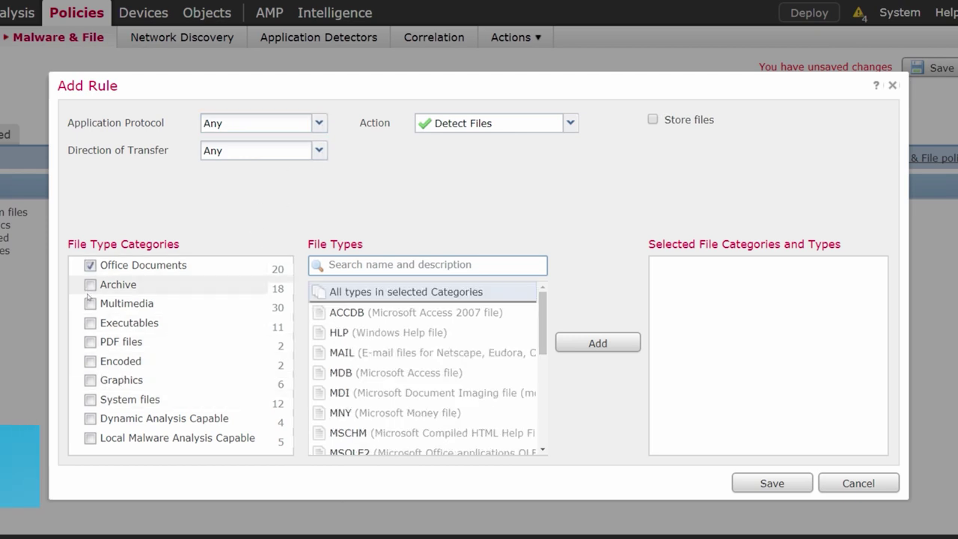
{"action": "left_click", "coordinate": [90, 285]}
{"action": "left_click", "coordinate": [90, 322]}
{"action": "left_click", "coordinate": [90, 342]}
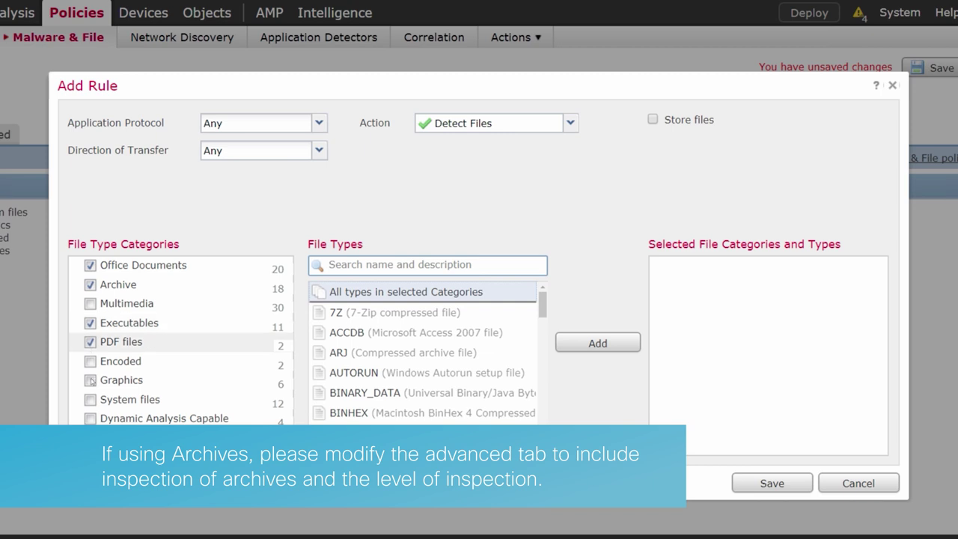
{"action": "left_click", "coordinate": [89, 418]}
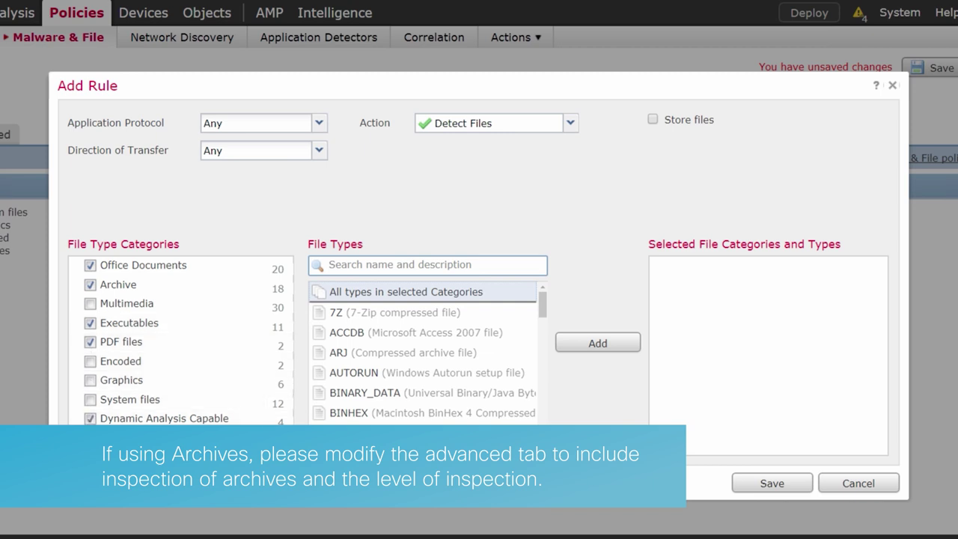
{"action": "left_click", "coordinate": [591, 343]}
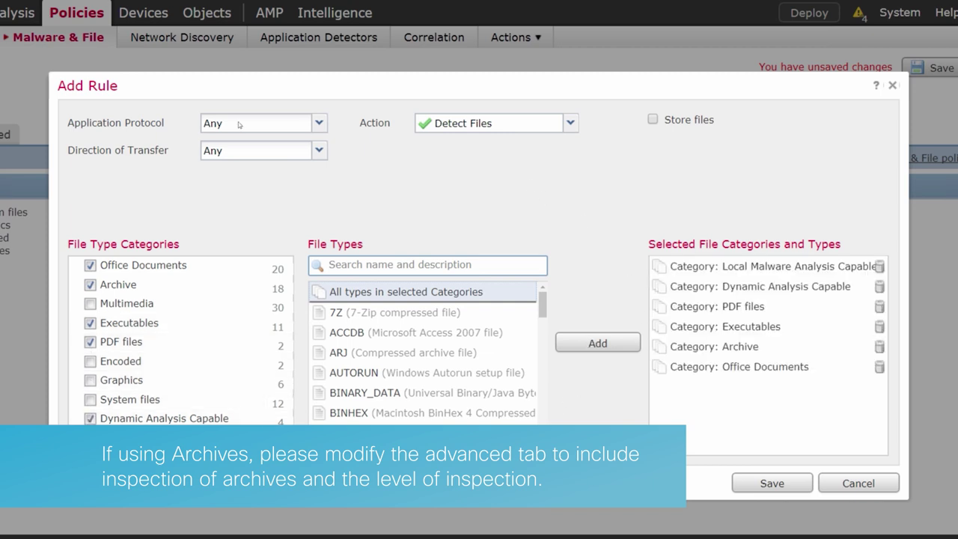
Step: Set action to Block Malware with Spero, Dynamic, Capacity Handling and Local Malware Analysis enabled
{"action": "left_click", "coordinate": [528, 123]}
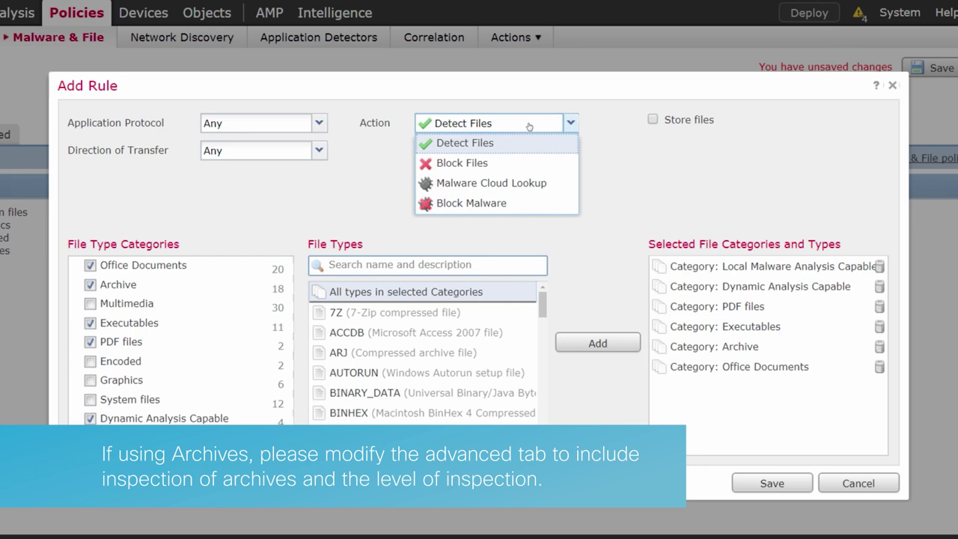
{"action": "left_click", "coordinate": [463, 204]}
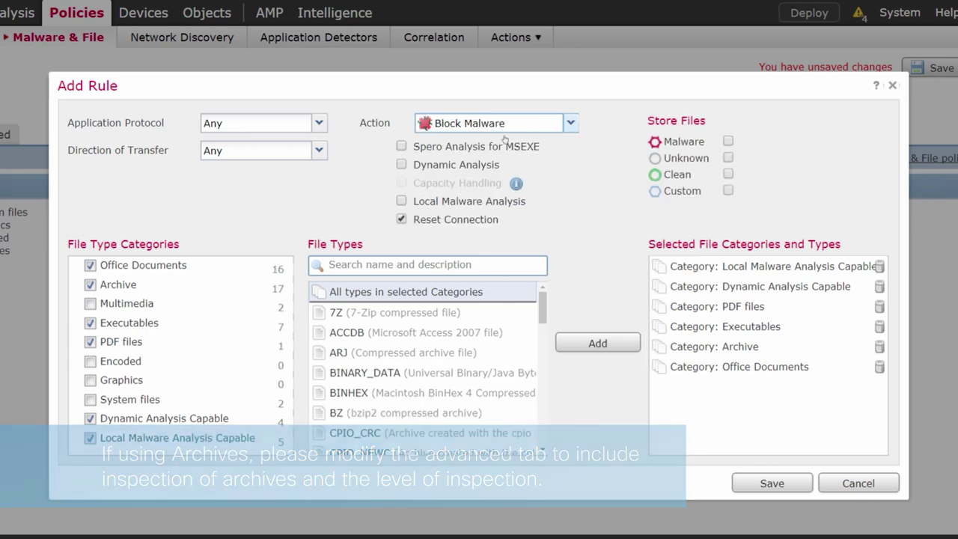
{"action": "left_click", "coordinate": [417, 148]}
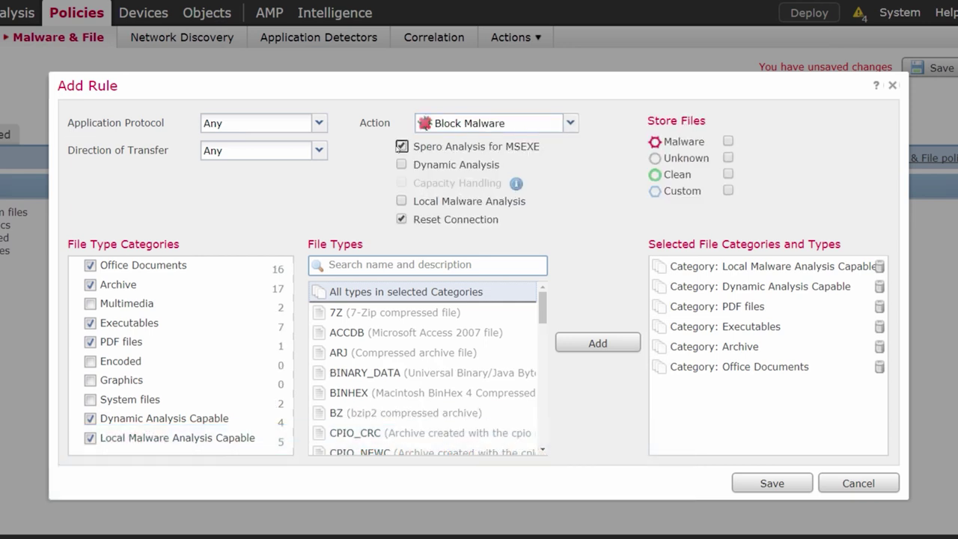
{"action": "left_click", "coordinate": [447, 165]}
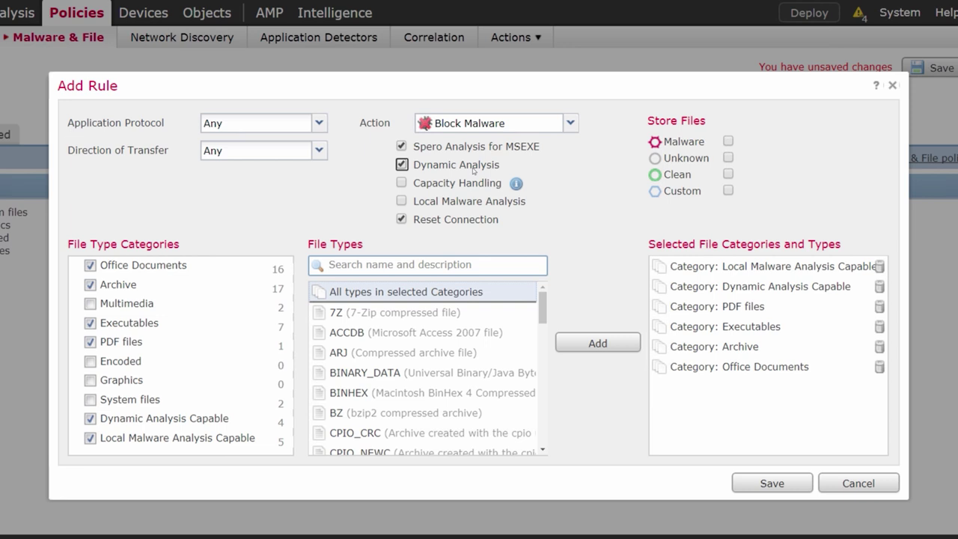
{"action": "left_click", "coordinate": [401, 184]}
{"action": "left_click", "coordinate": [401, 202]}
Step: Store Malware and Unknown files, then save the rule
{"action": "mouse_move", "coordinate": [515, 184]}
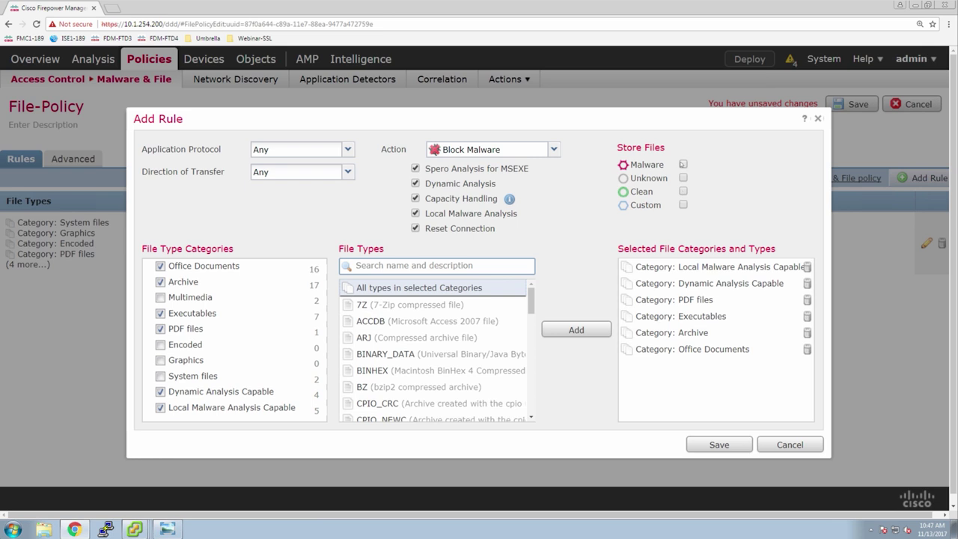
{"action": "double_click", "coordinate": [682, 164]}
{"action": "left_click", "coordinate": [683, 177]}
{"action": "left_click", "coordinate": [703, 446]}
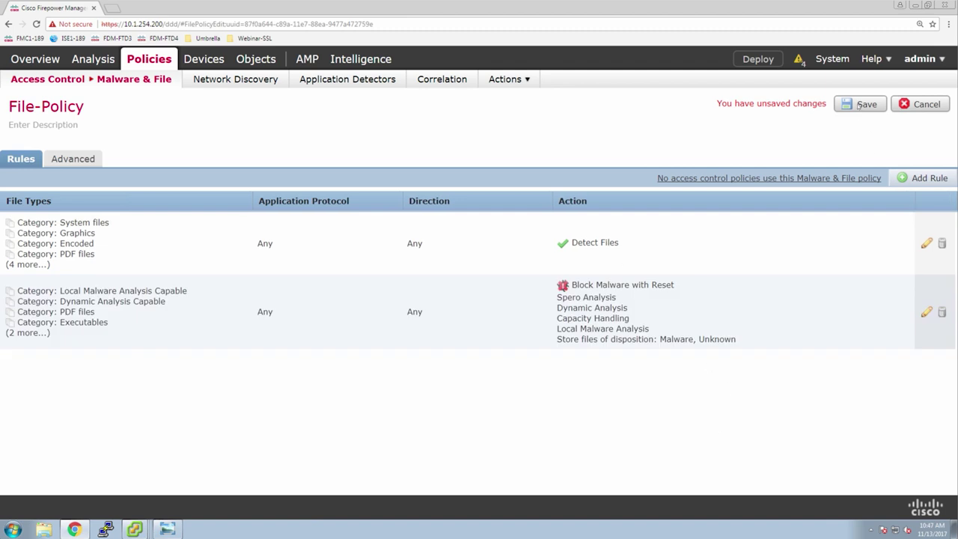
Step: Save File Policy and review the Deployments and Health notifications
{"action": "left_click", "coordinate": [859, 104]}
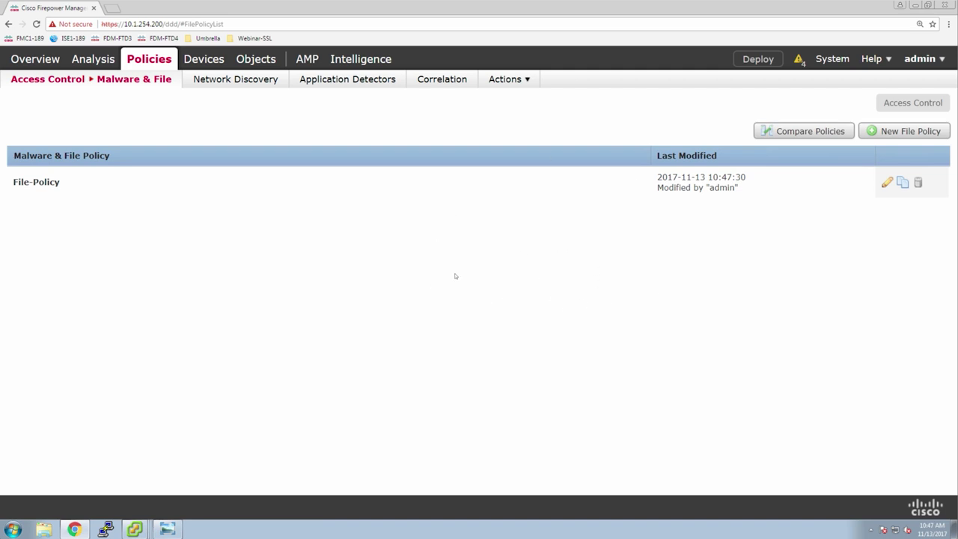
{"action": "left_click", "coordinate": [797, 60]}
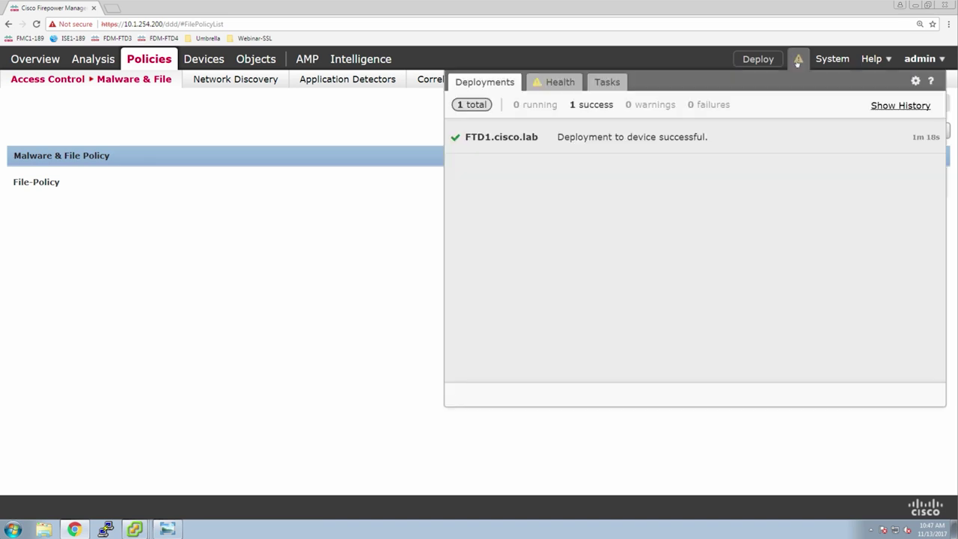
{"action": "left_click", "coordinate": [547, 84]}
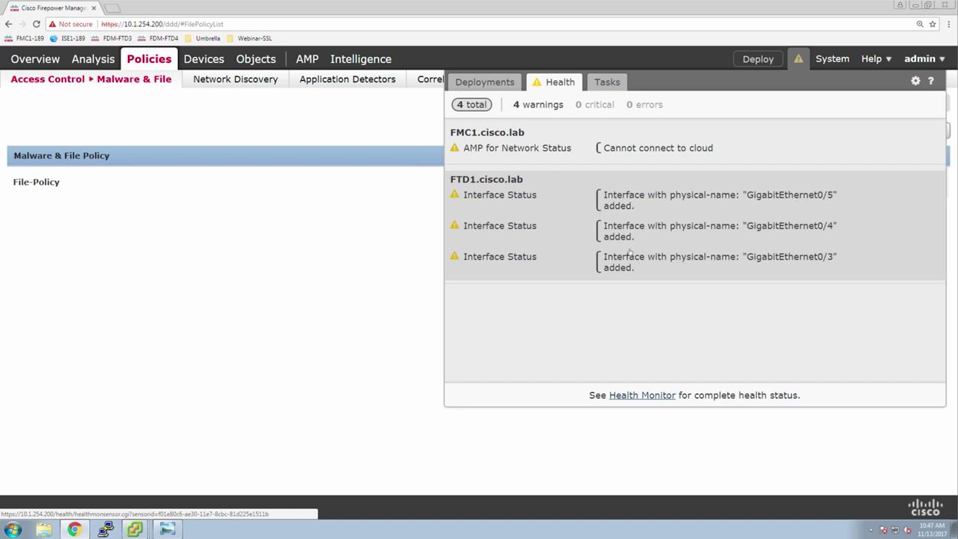
{"action": "left_click", "coordinate": [303, 275]}
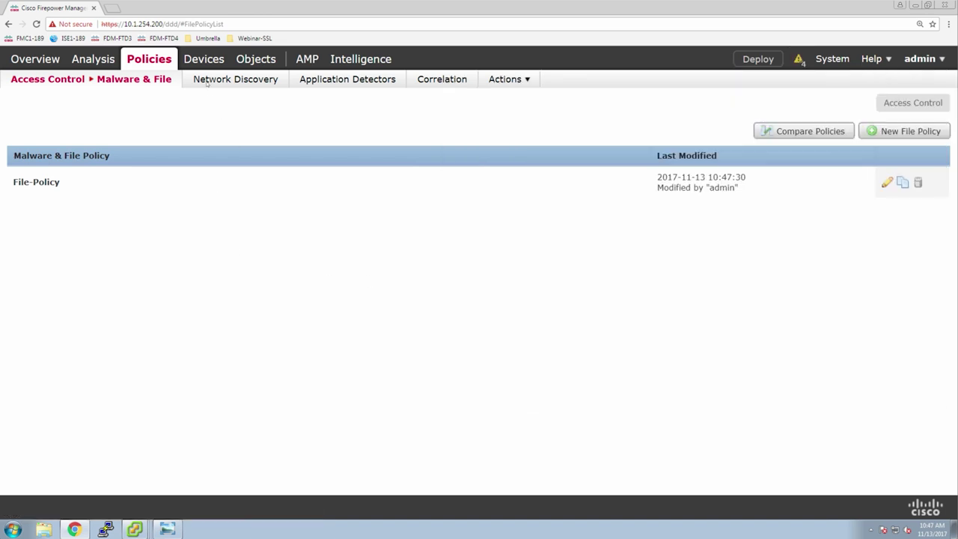
Step: Edit FTD1.cisco.lab and dismiss its GigabitEthernet0/3 and 0/4 interface status alert
{"action": "mouse_move", "coordinate": [204, 62]}
{"action": "left_click", "coordinate": [60, 79]}
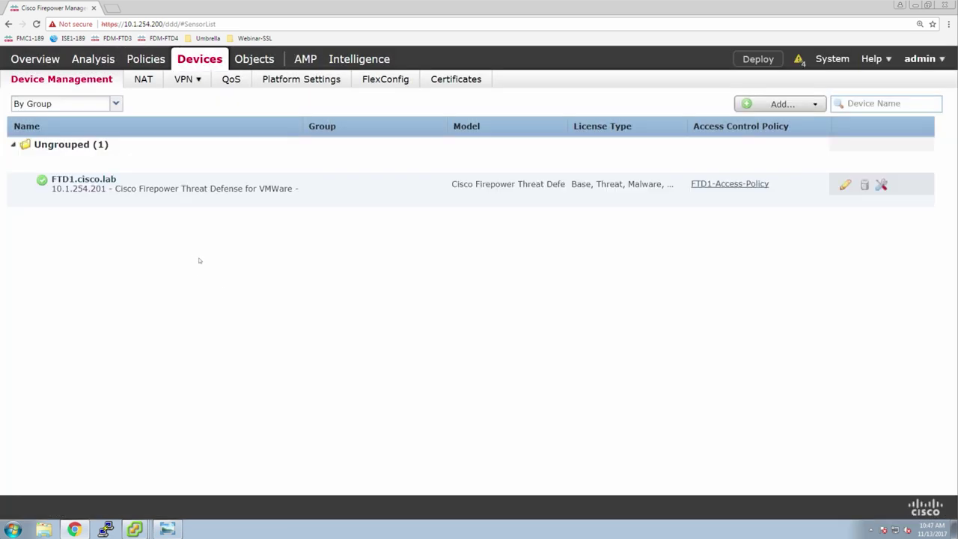
{"action": "left_click", "coordinate": [845, 185]}
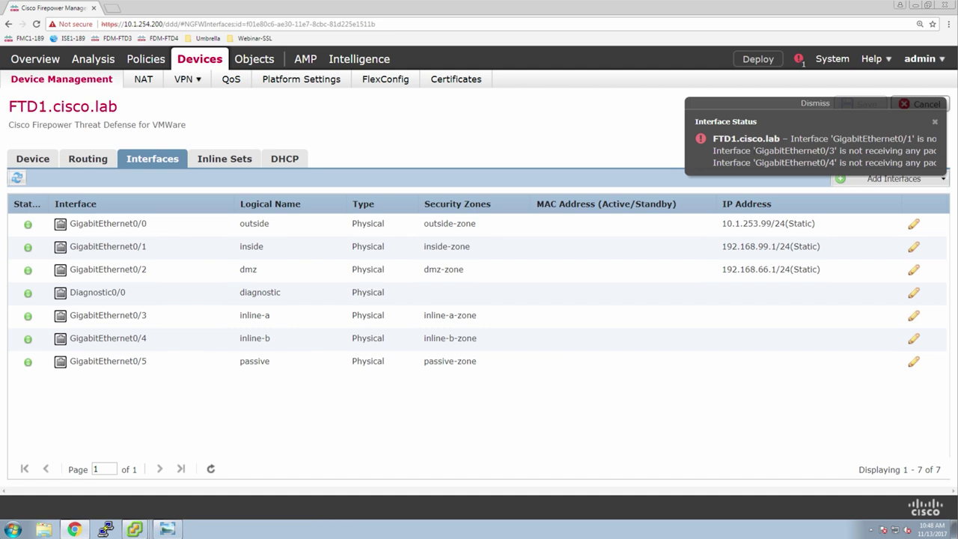
{"action": "left_click_drag", "start_coordinate": [752, 150], "coordinate": [860, 151]}
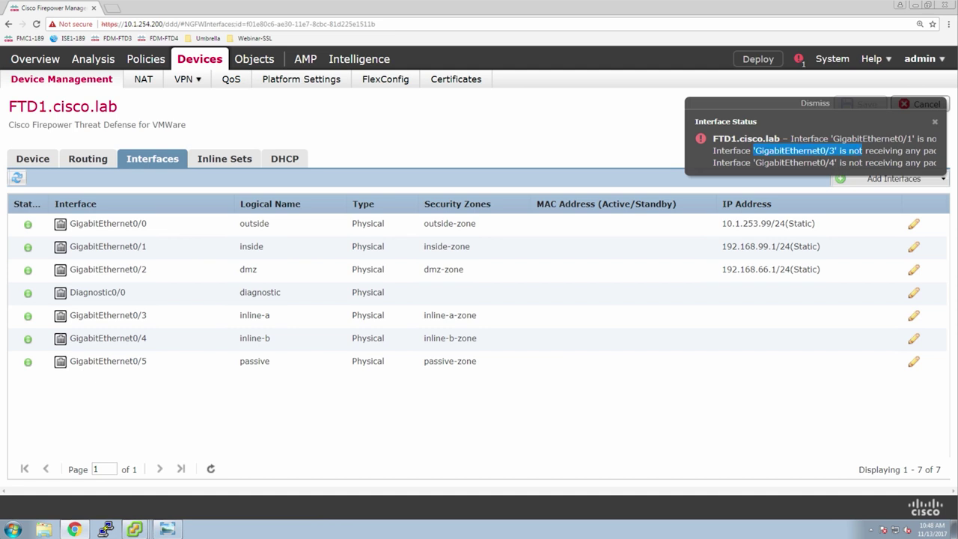
{"action": "left_click_drag", "start_coordinate": [755, 162], "coordinate": [838, 162]}
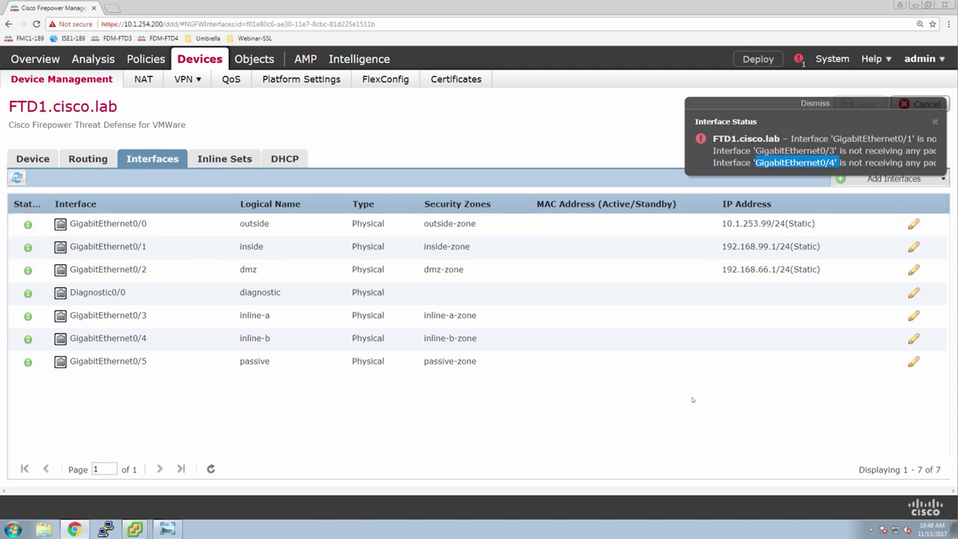
{"action": "left_click", "coordinate": [646, 288]}
{"action": "left_click", "coordinate": [812, 104]}
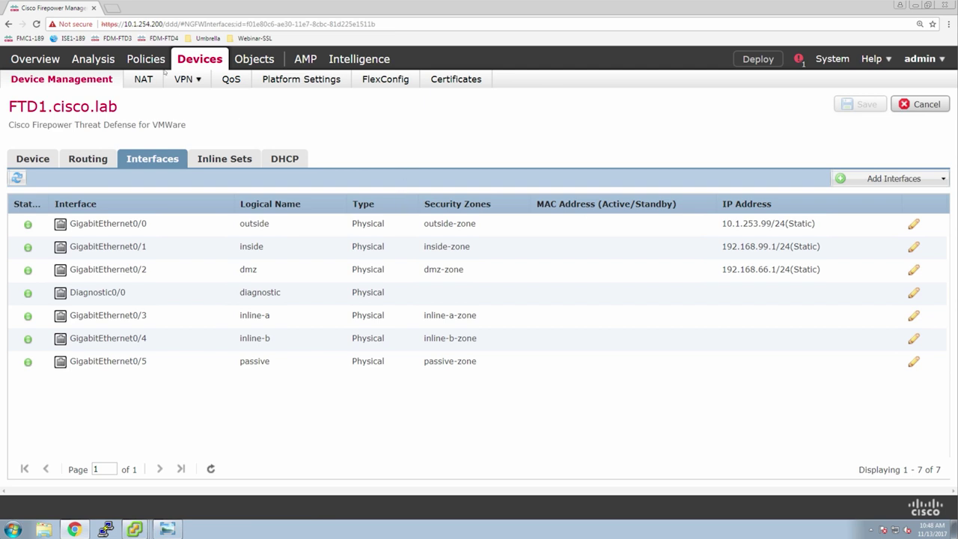
Step: Review FTD1-Access-Policy's Security Intelligence and HTTP Responses tabs, then start a new access rule
{"action": "mouse_move", "coordinate": [149, 52]}
{"action": "mouse_move", "coordinate": [72, 78]}
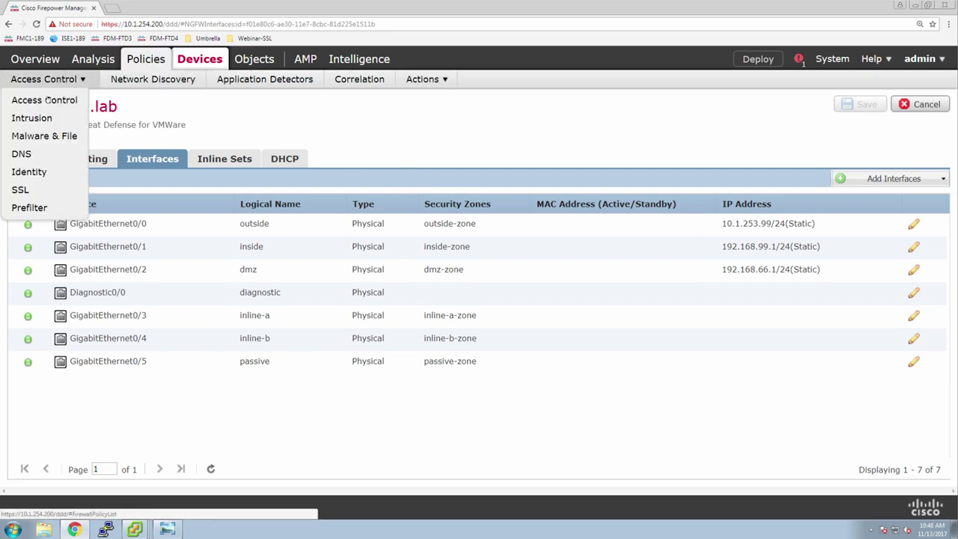
{"action": "left_click", "coordinate": [47, 100]}
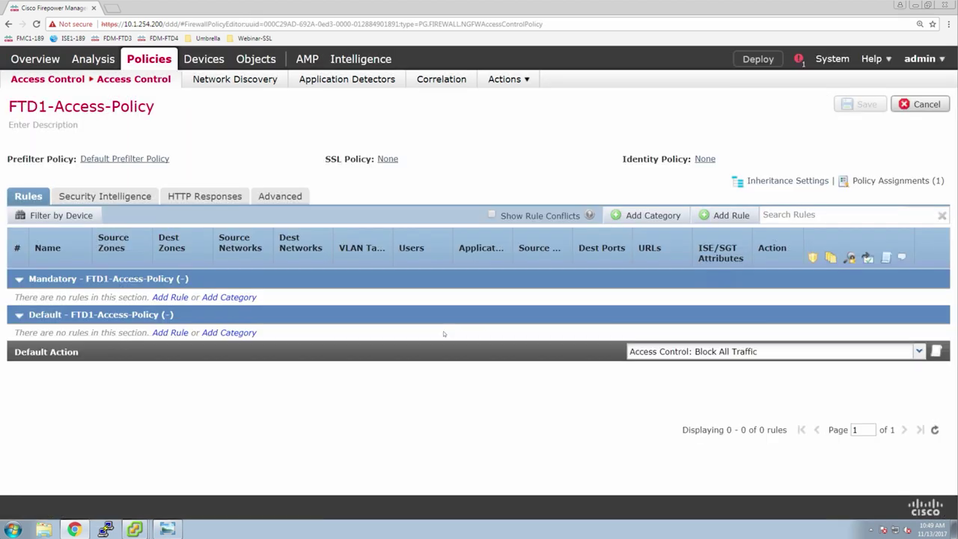
{"action": "left_click", "coordinate": [111, 199]}
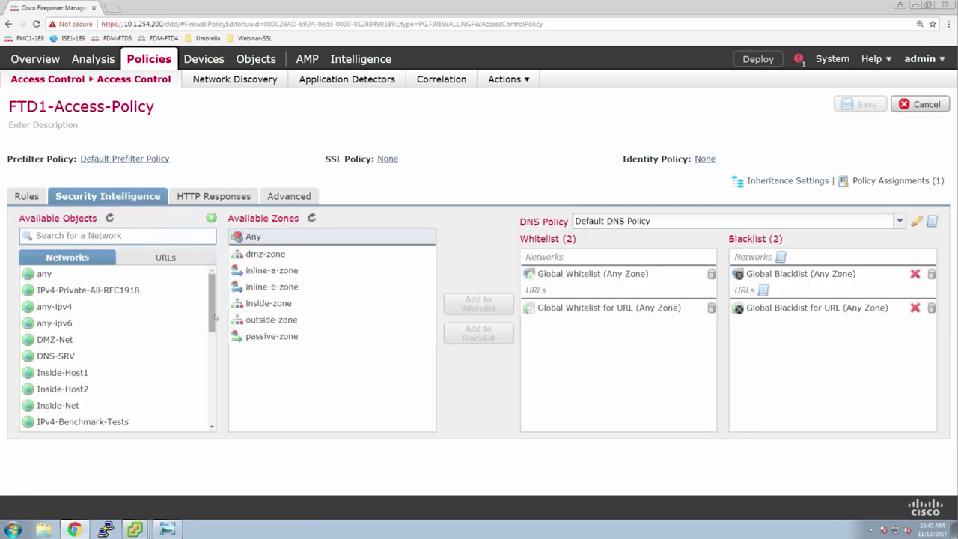
{"action": "left_click_drag", "start_coordinate": [209, 320], "coordinate": [210, 439]}
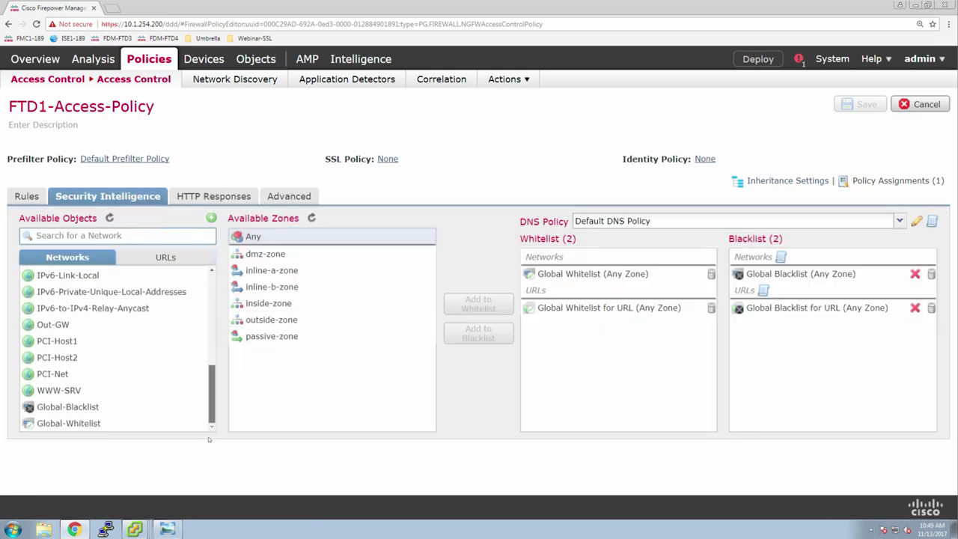
{"action": "left_click", "coordinate": [201, 196]}
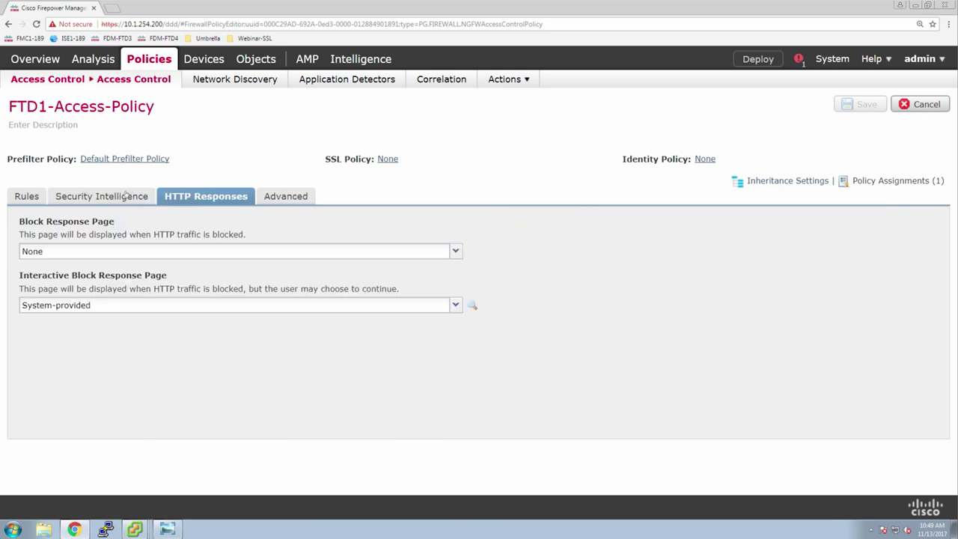
{"action": "left_click", "coordinate": [95, 198]}
{"action": "left_click", "coordinate": [166, 257]}
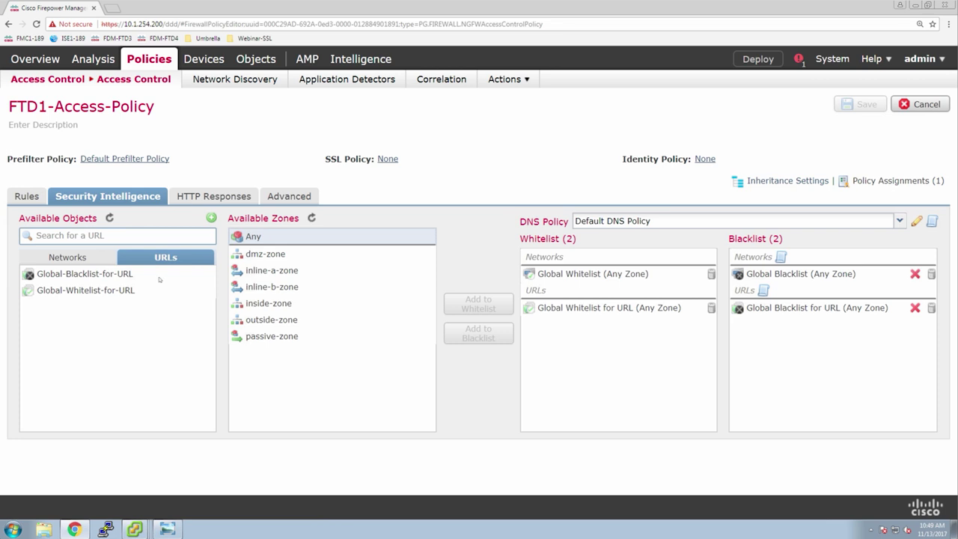
{"action": "left_click", "coordinate": [26, 197]}
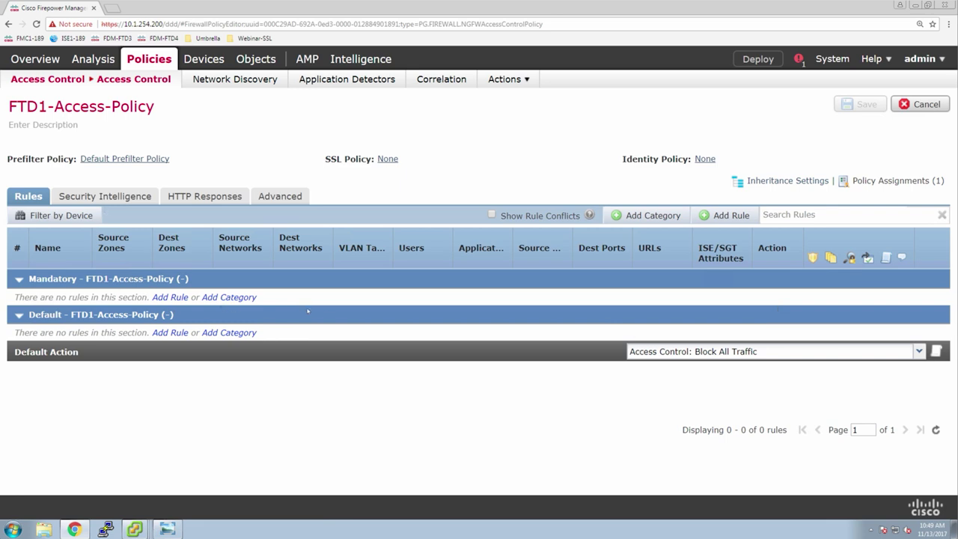
{"action": "left_click", "coordinate": [736, 217]}
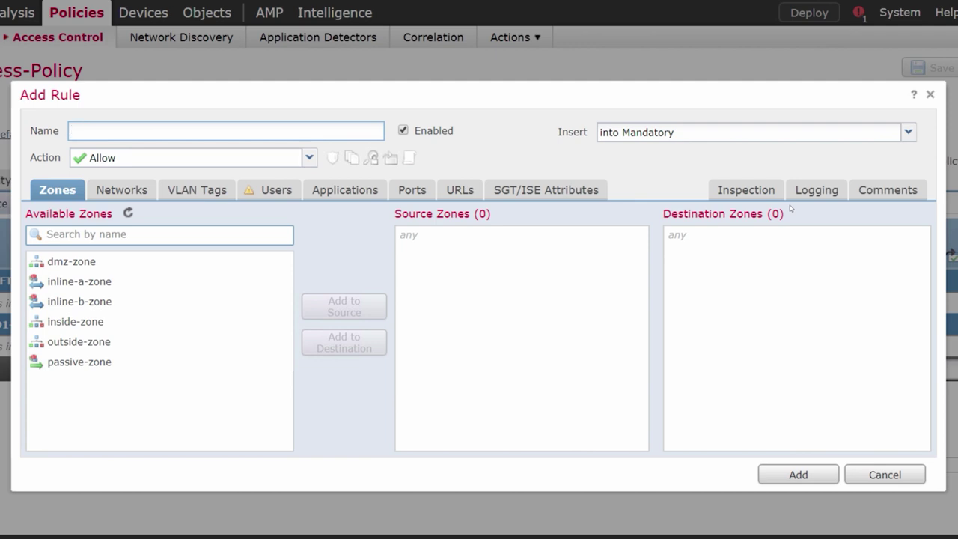
Step: Set source zone inside-zone, destination zone outside-zone, and source network Inside-Net
{"action": "left_click", "coordinate": [72, 321]}
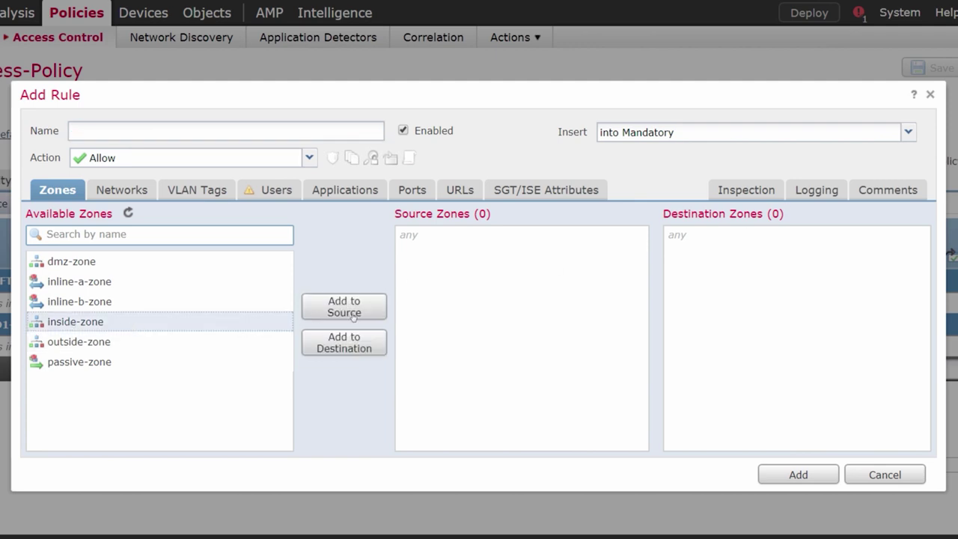
{"action": "left_click", "coordinate": [352, 317]}
{"action": "left_click", "coordinate": [100, 342]}
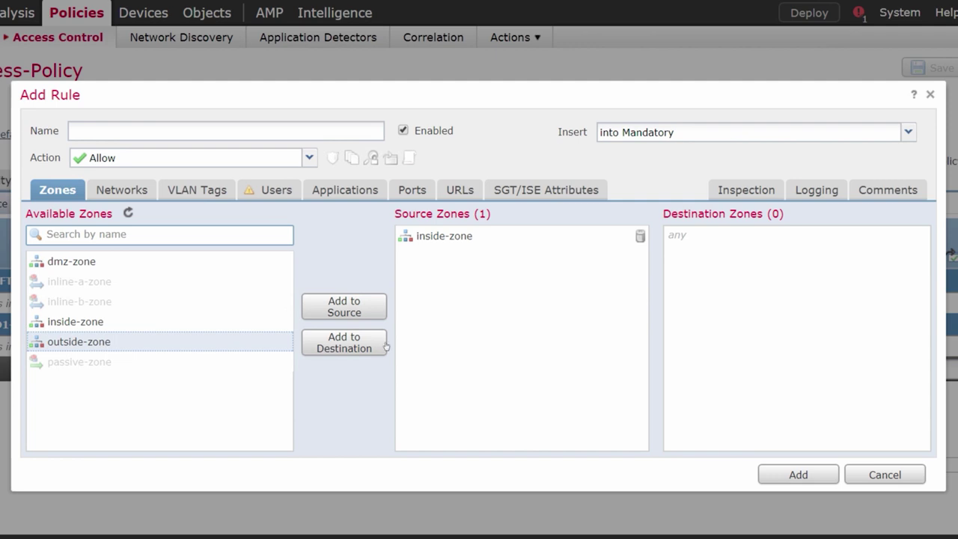
{"action": "left_click", "coordinate": [348, 347]}
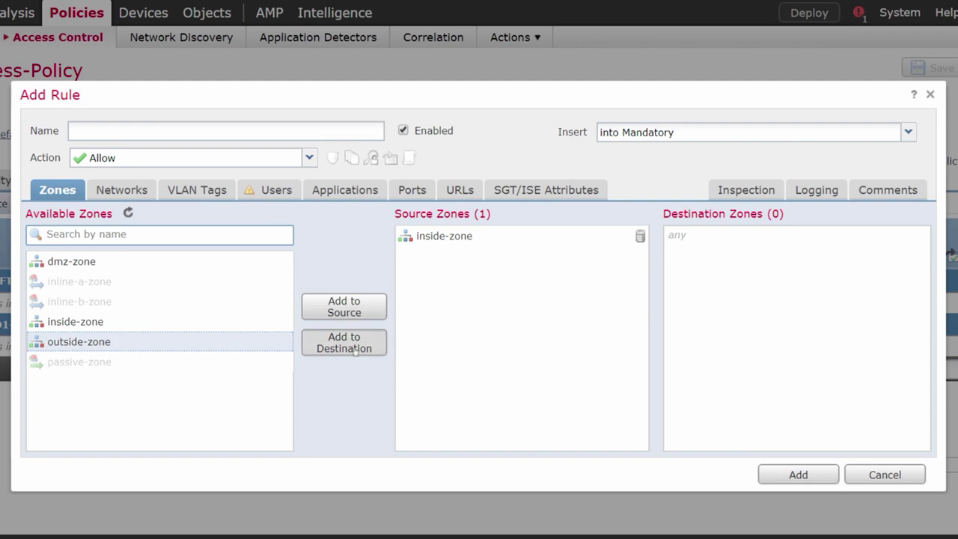
{"action": "left_click", "coordinate": [120, 191]}
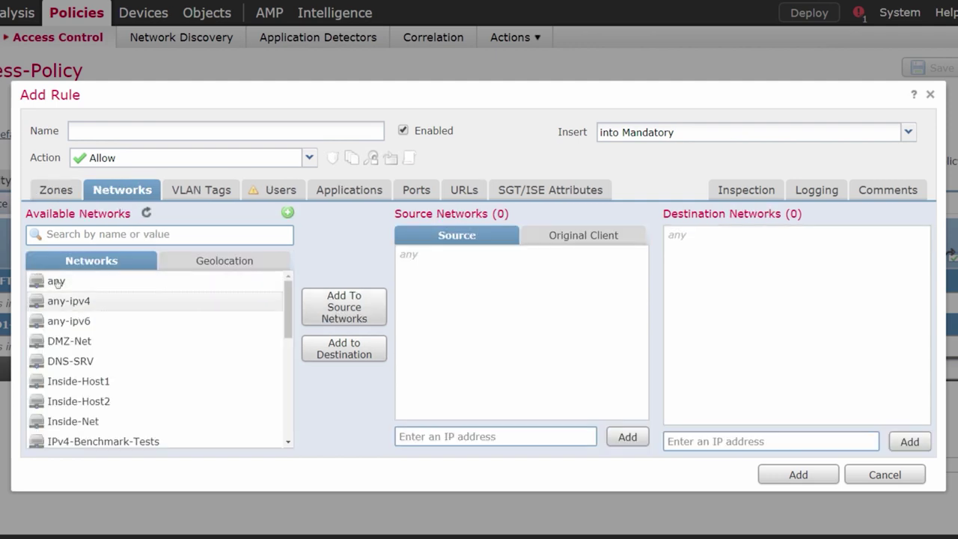
{"action": "left_click", "coordinate": [77, 421]}
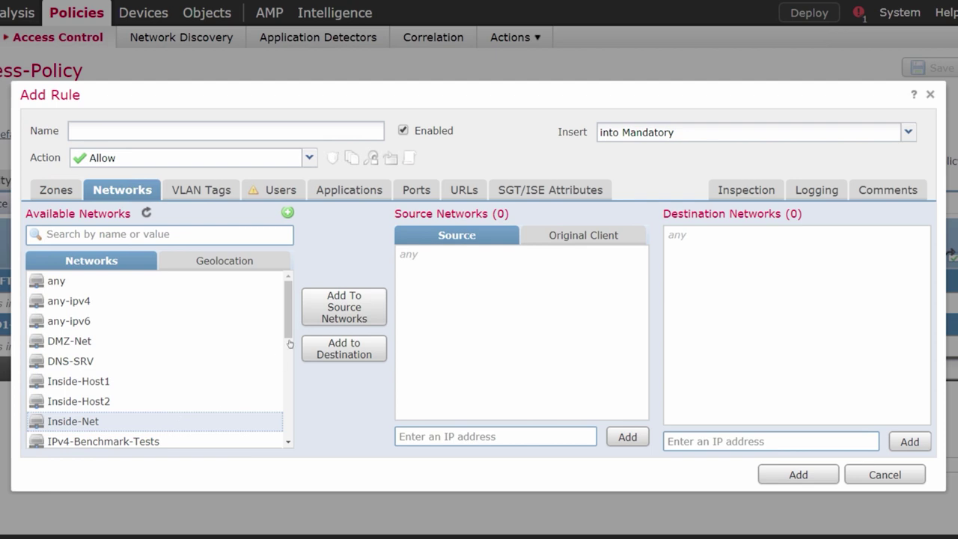
{"action": "left_click", "coordinate": [343, 306]}
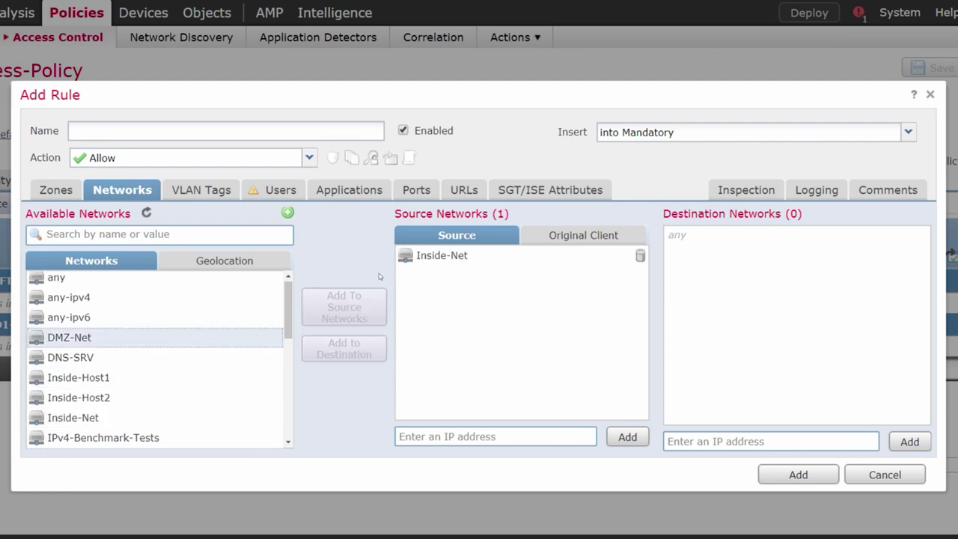
Step: Name the rule Monitor-URLs and set its action to Monitor
{"action": "left_click", "coordinate": [142, 129]}
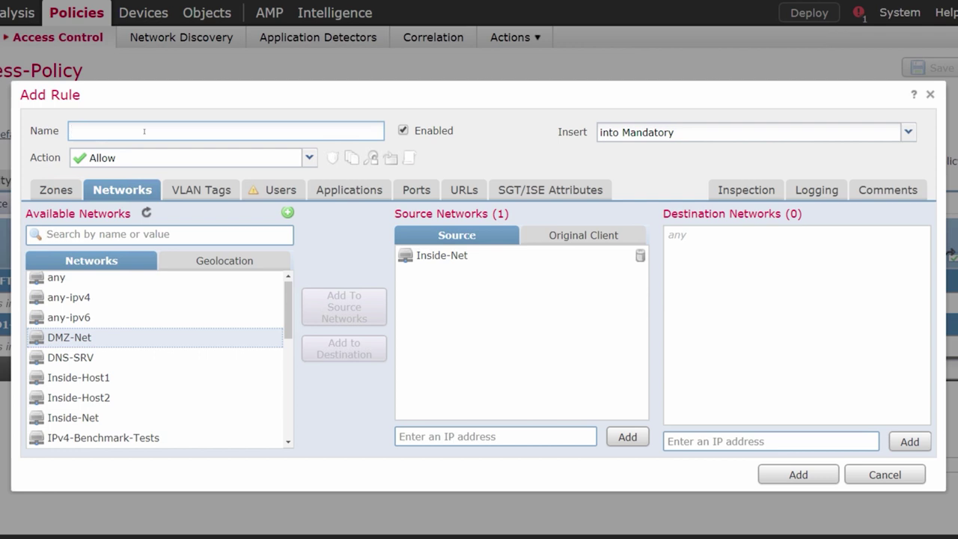
{"action": "type", "text": "Monitor-URLs"}
{"action": "left_click", "coordinate": [308, 157]}
{"action": "left_click", "coordinate": [140, 219]}
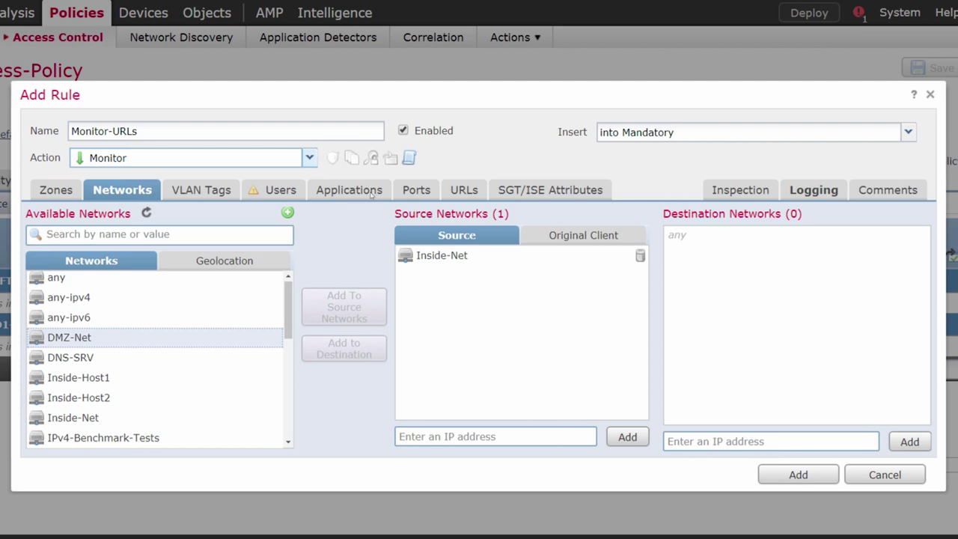
{"action": "mouse_move", "coordinate": [283, 196]}
{"action": "left_click", "coordinate": [281, 192]}
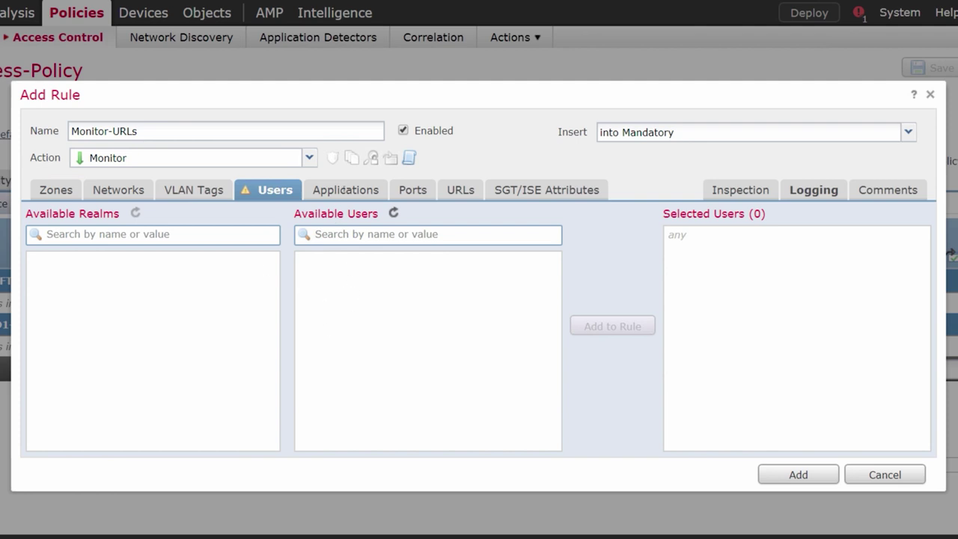
Step: Step past the Applications and Ports conditions to show the URL categories and reputation levels
{"action": "left_click", "coordinate": [345, 189]}
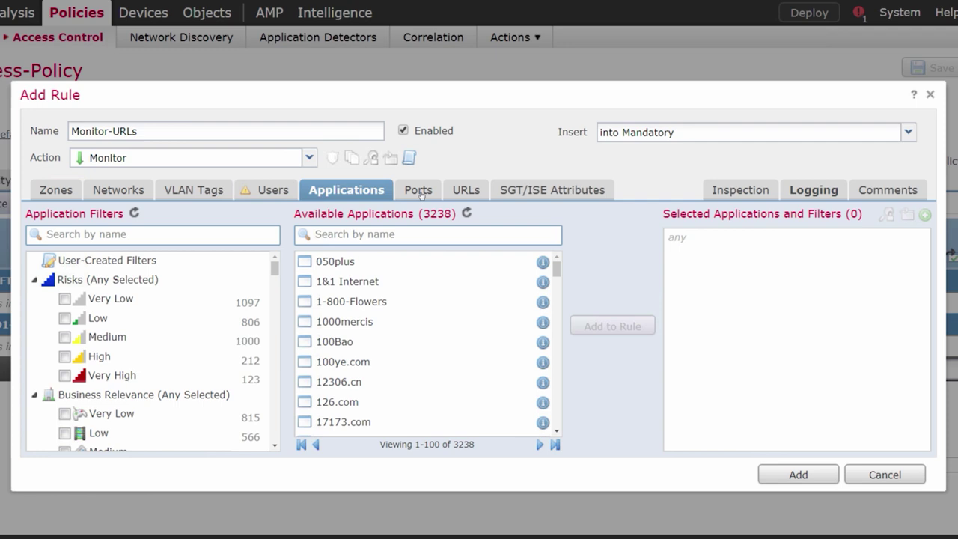
{"action": "left_click", "coordinate": [419, 191]}
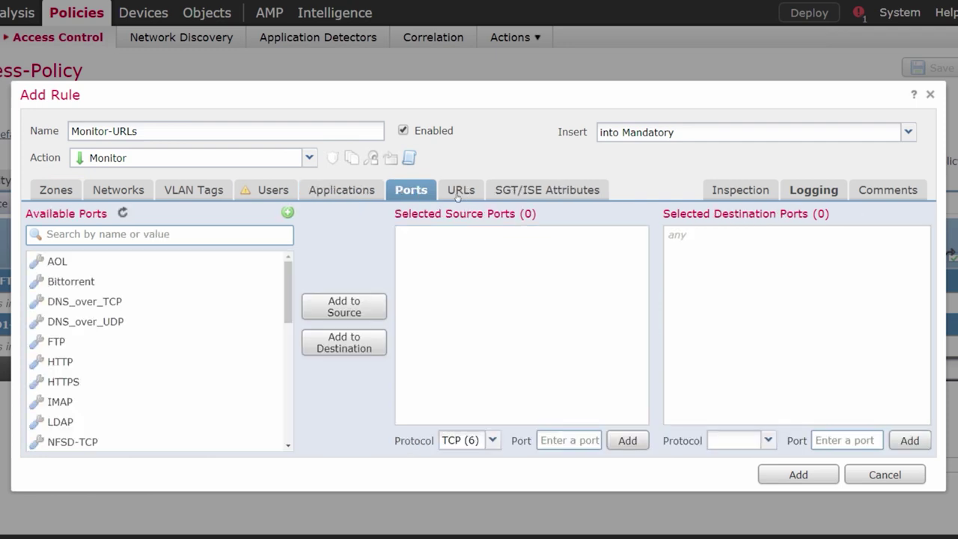
{"action": "left_click", "coordinate": [455, 193]}
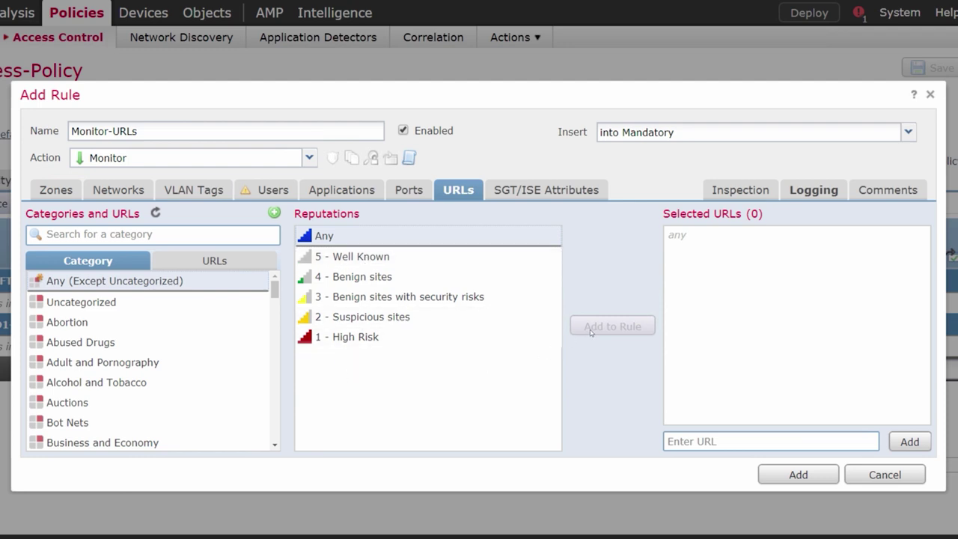
Step: Add Any (Except Uncategorized) URLs with reputations 1 - High Risk through 5 - Well Known
{"action": "left_click", "coordinate": [99, 304]}
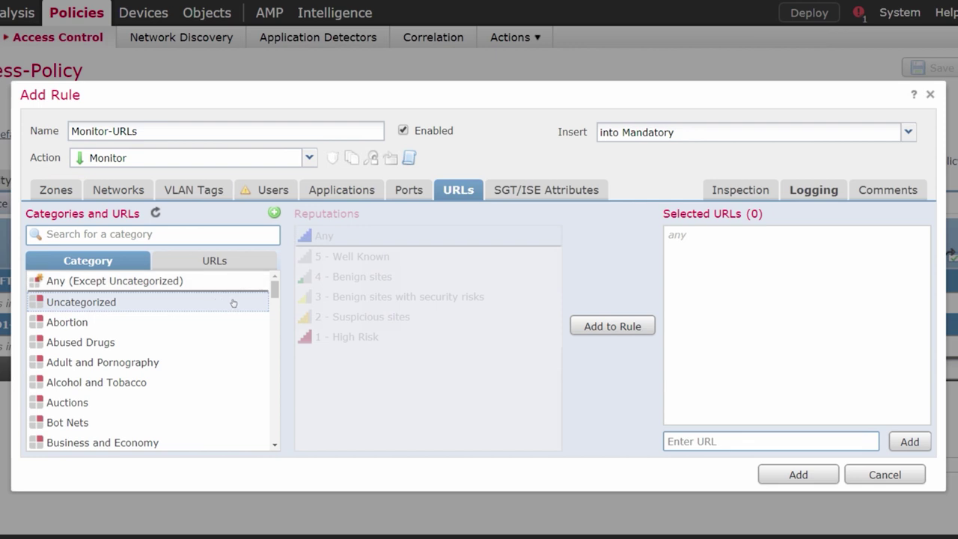
{"action": "left_click", "coordinate": [151, 280]}
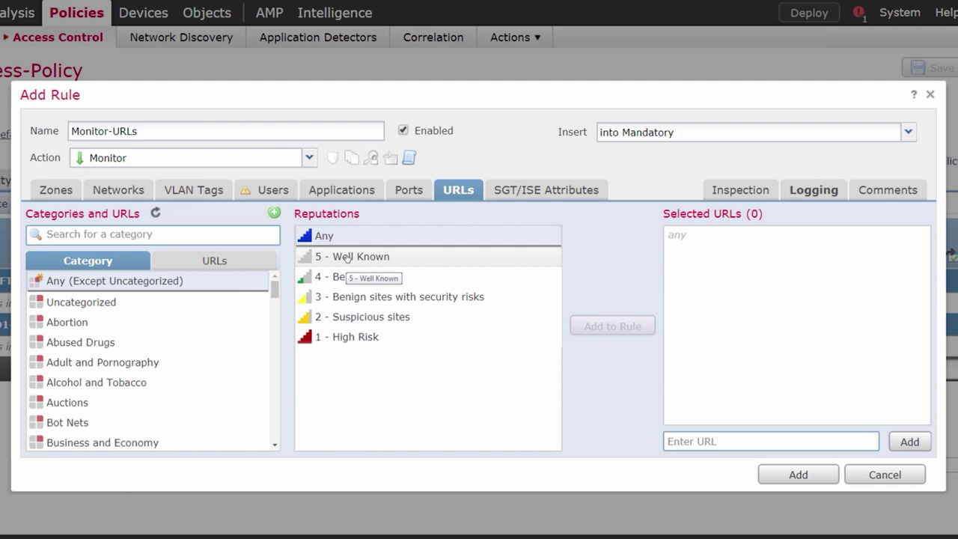
{"action": "left_click", "coordinate": [356, 320]}
{"action": "left_click", "coordinate": [345, 338]}
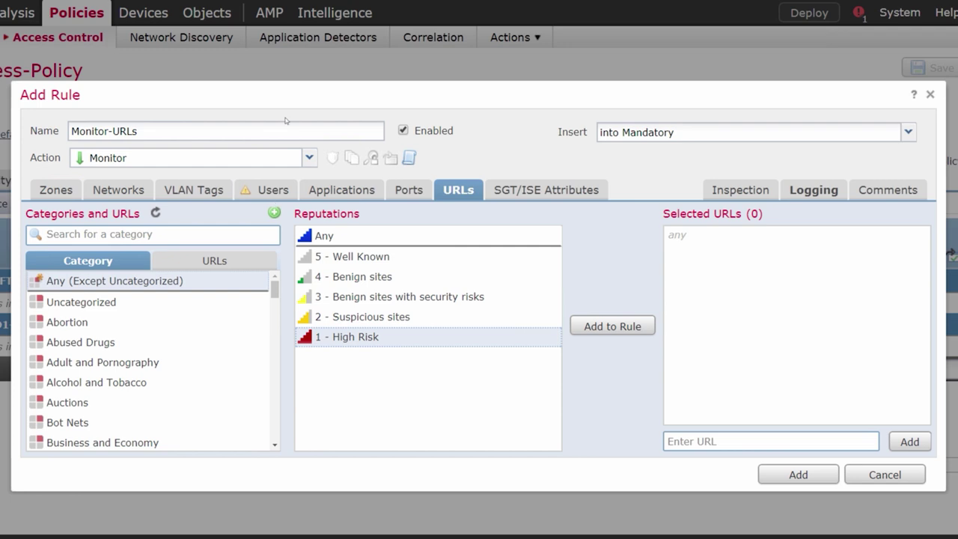
{"action": "left_click", "coordinate": [635, 328]}
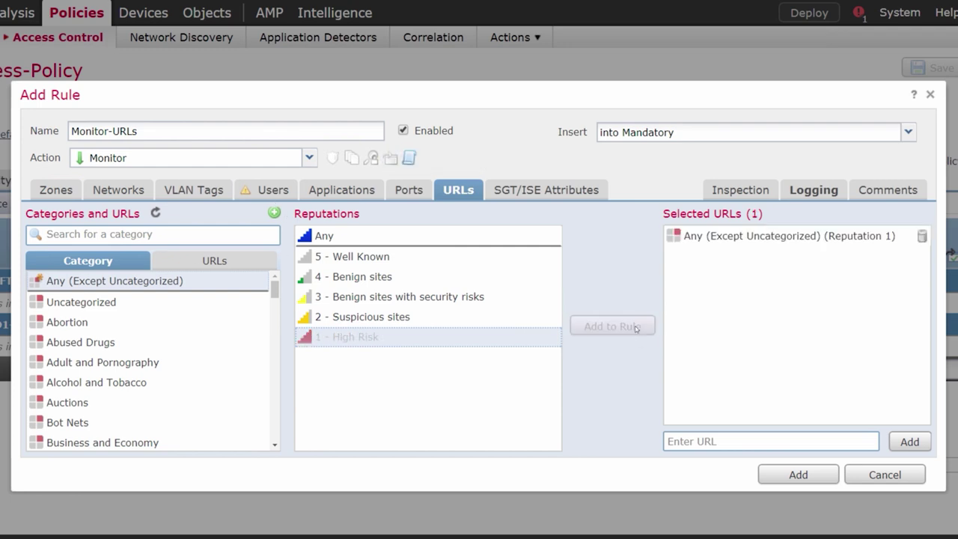
{"action": "left_click", "coordinate": [921, 235]}
{"action": "left_click", "coordinate": [403, 257]}
{"action": "left_click", "coordinate": [602, 329]}
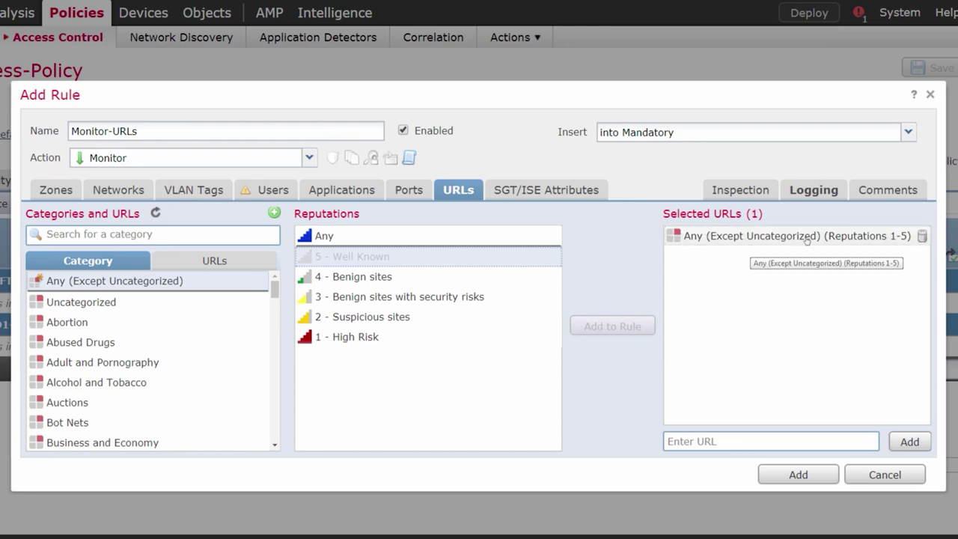
Step: Add the Uncategorized URL category, enable logging, and add Monitor-URLs to the policy
{"action": "left_click", "coordinate": [129, 303]}
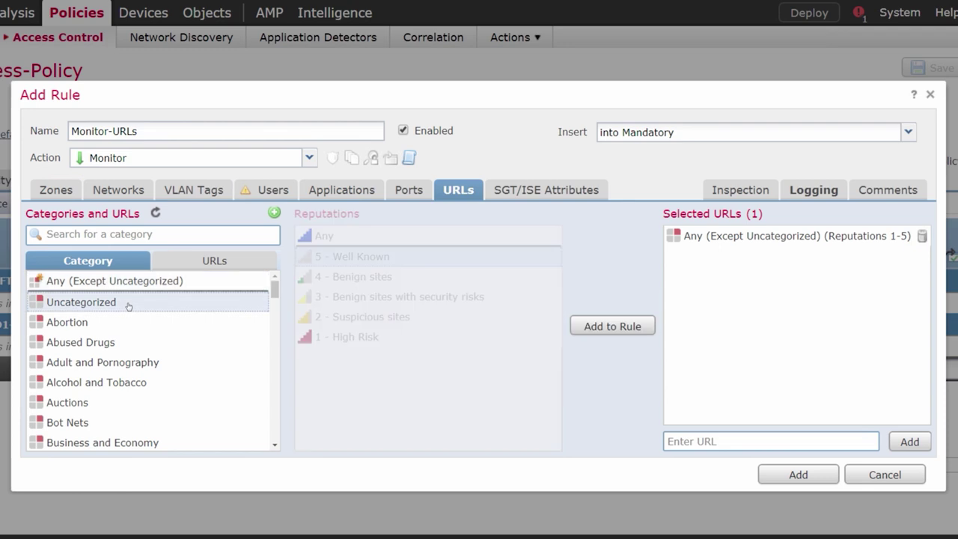
{"action": "left_click", "coordinate": [605, 329]}
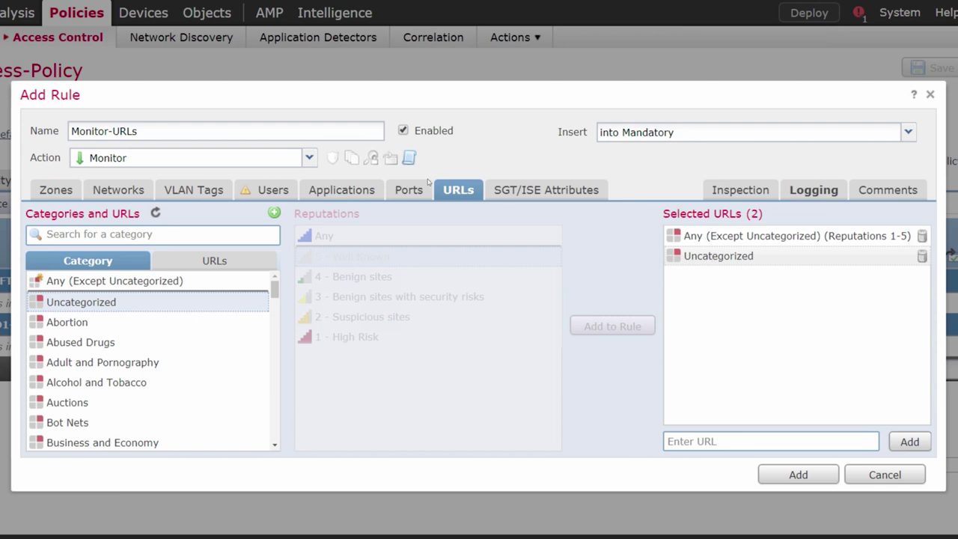
{"action": "left_click", "coordinate": [806, 192]}
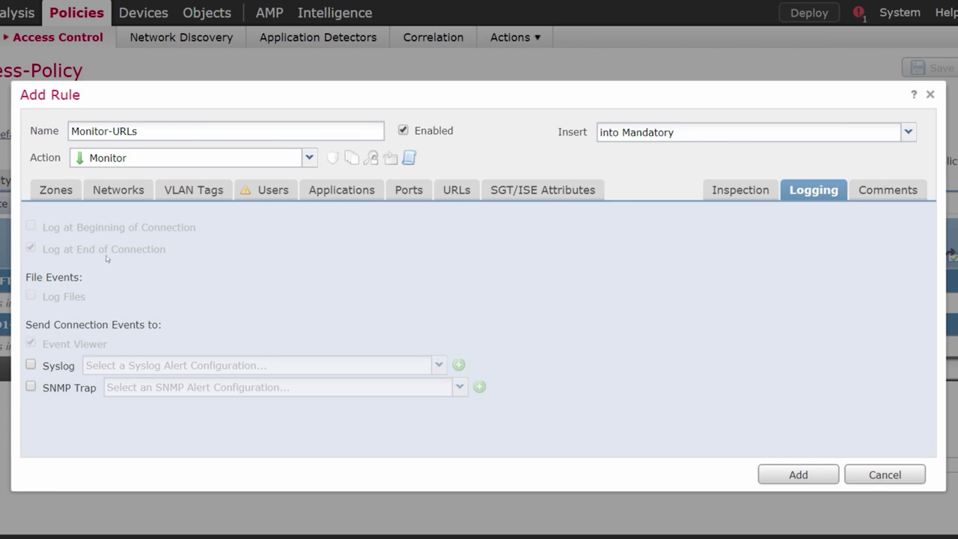
{"action": "left_click", "coordinate": [798, 474]}
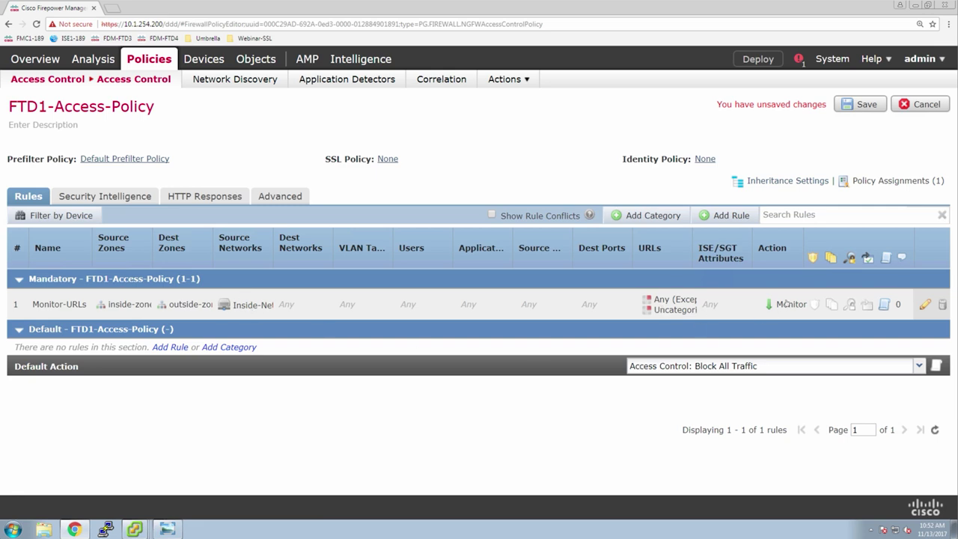
Step: Start a new rule from inside-zone to outside-zone with Inside-Net as source network
{"action": "left_click", "coordinate": [719, 215]}
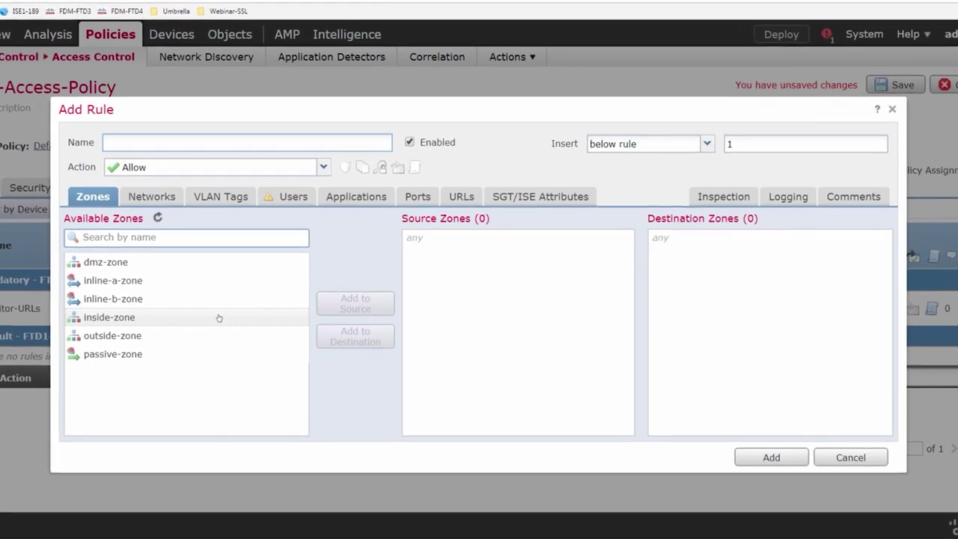
{"action": "left_click", "coordinate": [142, 313]}
{"action": "left_click", "coordinate": [368, 301]}
{"action": "left_click", "coordinate": [155, 330]}
{"action": "left_click", "coordinate": [356, 344]}
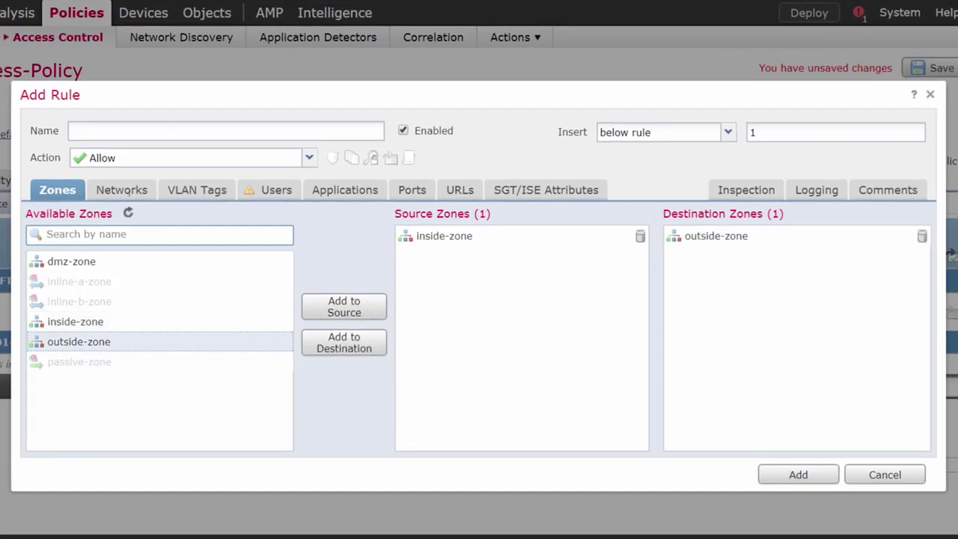
{"action": "left_click", "coordinate": [121, 190]}
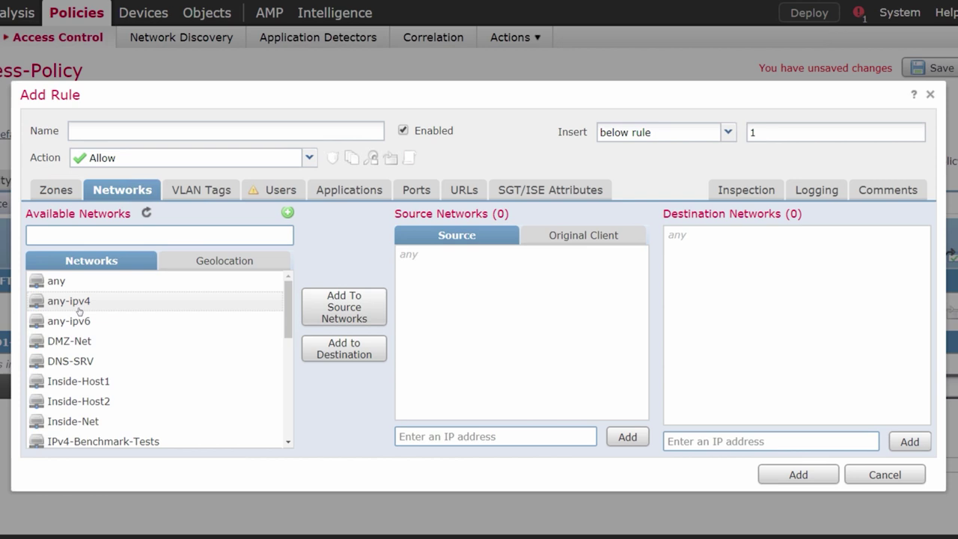
{"action": "left_click", "coordinate": [73, 421]}
{"action": "left_click", "coordinate": [343, 307]}
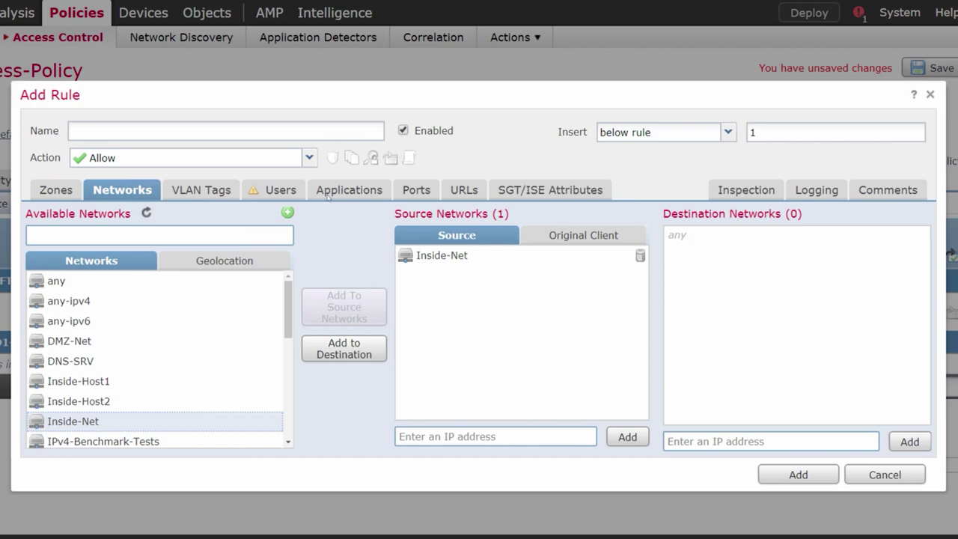
Step: Name the new rule Threat-Inspection
{"action": "left_click", "coordinate": [108, 133]}
{"action": "type", "text": "Threat"}
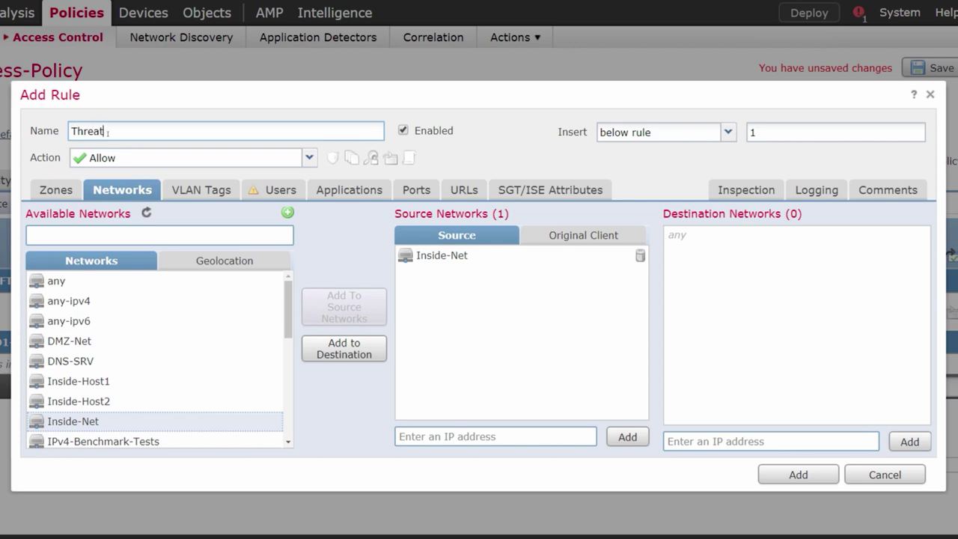
{"action": "type", "text": "-Inspection-"}
Step: Give Threat-Inspection the FMC101-IPS intrusion policy, File-Policy, and end-of-connection logging, then add it
{"action": "left_click", "coordinate": [751, 195]}
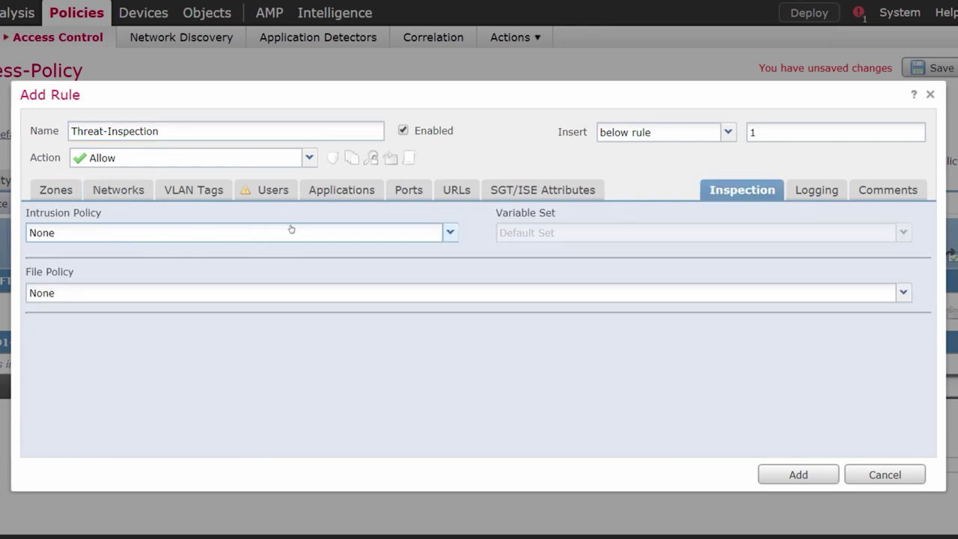
{"action": "left_click", "coordinate": [449, 233]}
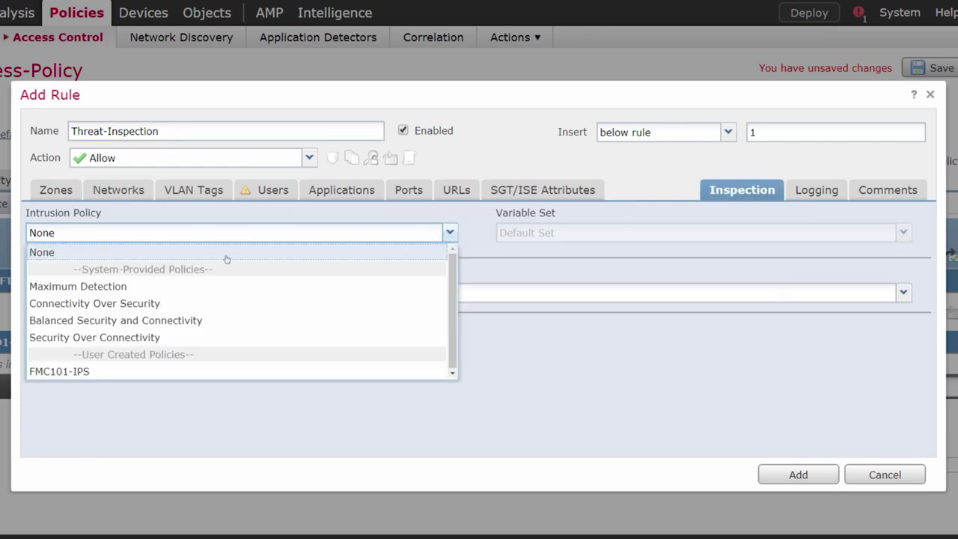
{"action": "left_click", "coordinate": [80, 372]}
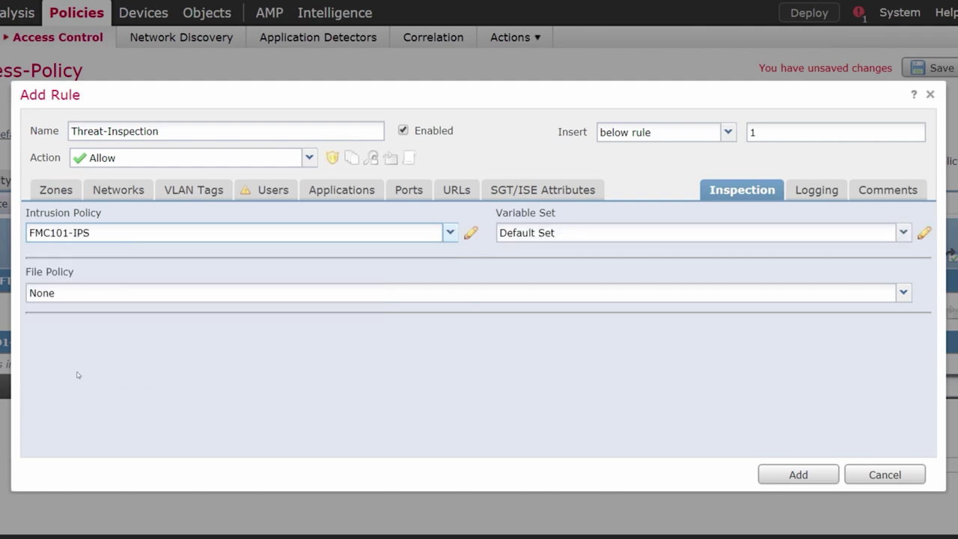
{"action": "left_click", "coordinate": [123, 298]}
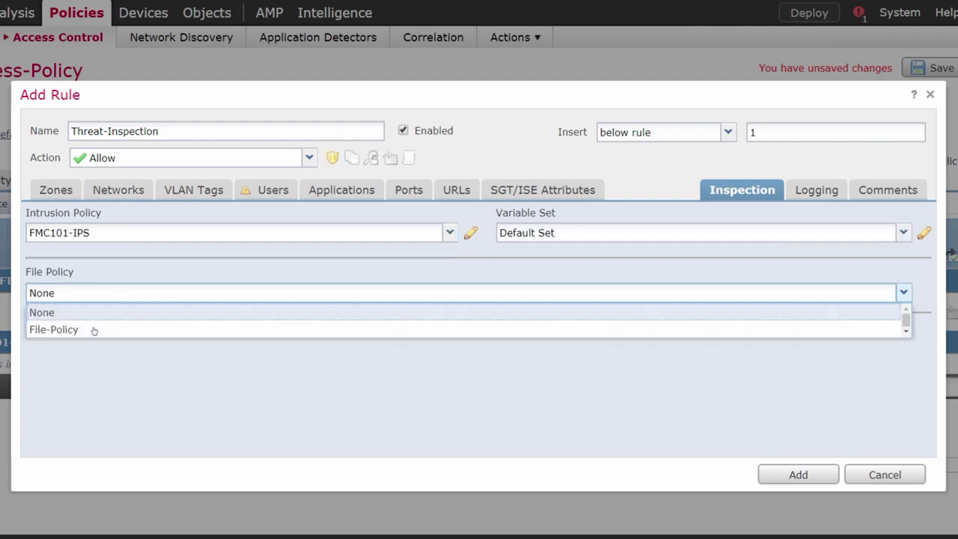
{"action": "left_click", "coordinate": [63, 334]}
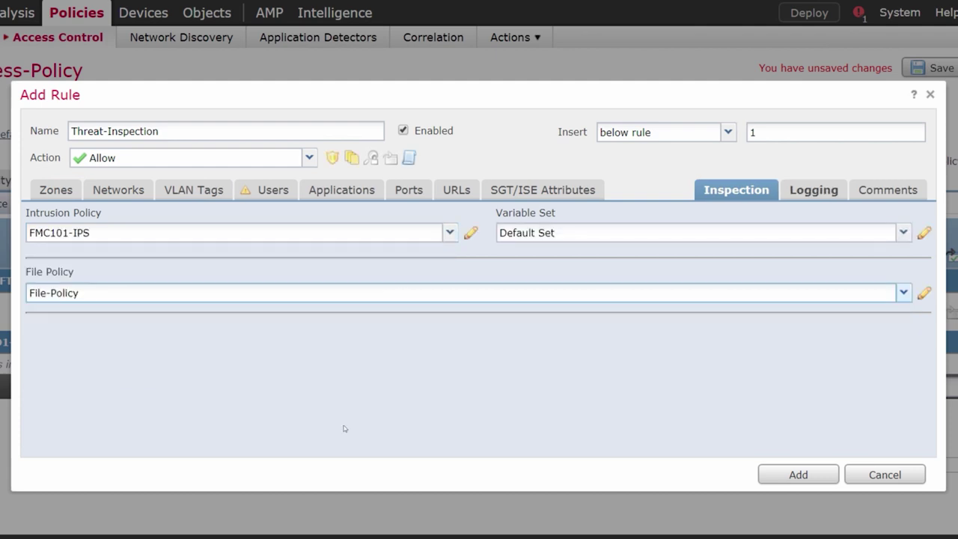
{"action": "left_click", "coordinate": [812, 192]}
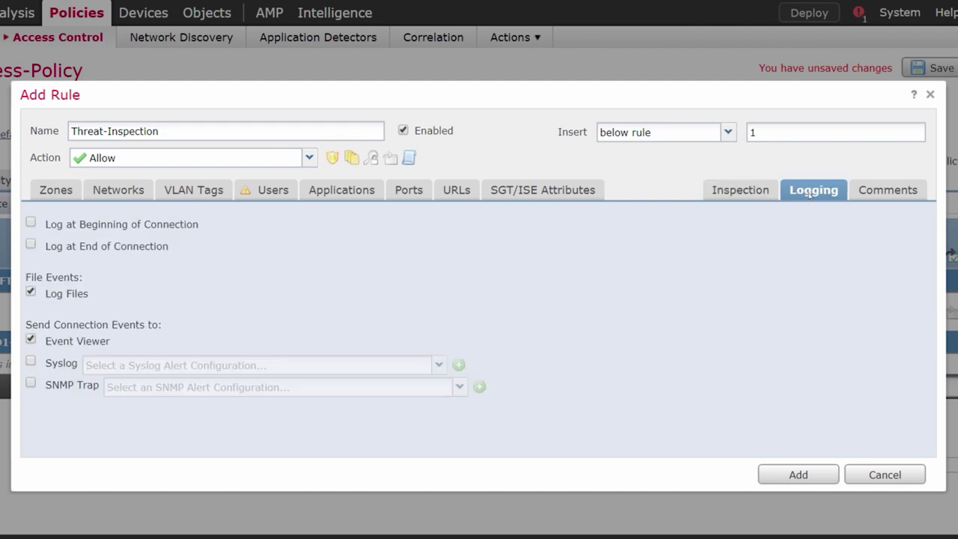
{"action": "left_click", "coordinate": [31, 244]}
{"action": "left_click", "coordinate": [791, 474]}
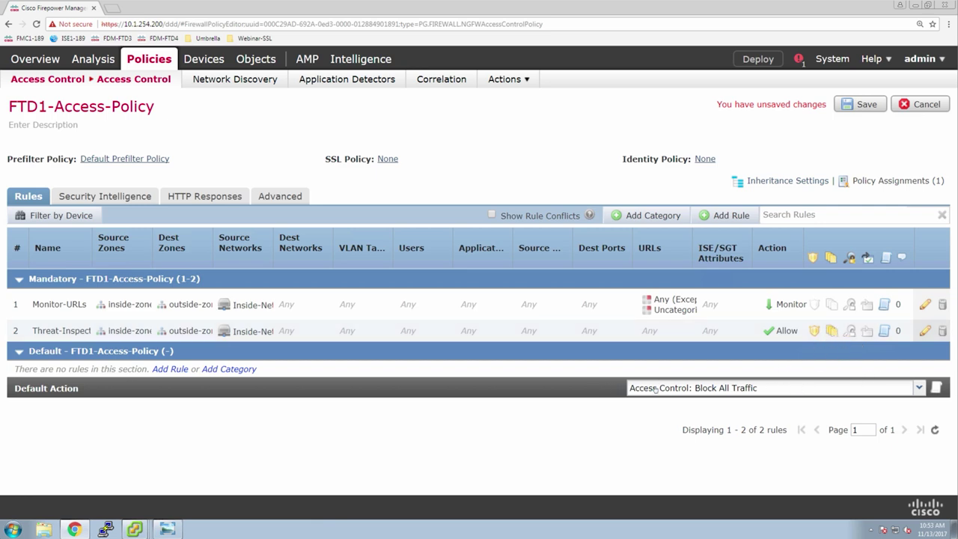
Step: Enable logging for the policy's default action and save FTD1-Access-Policy
{"action": "left_click", "coordinate": [935, 387]}
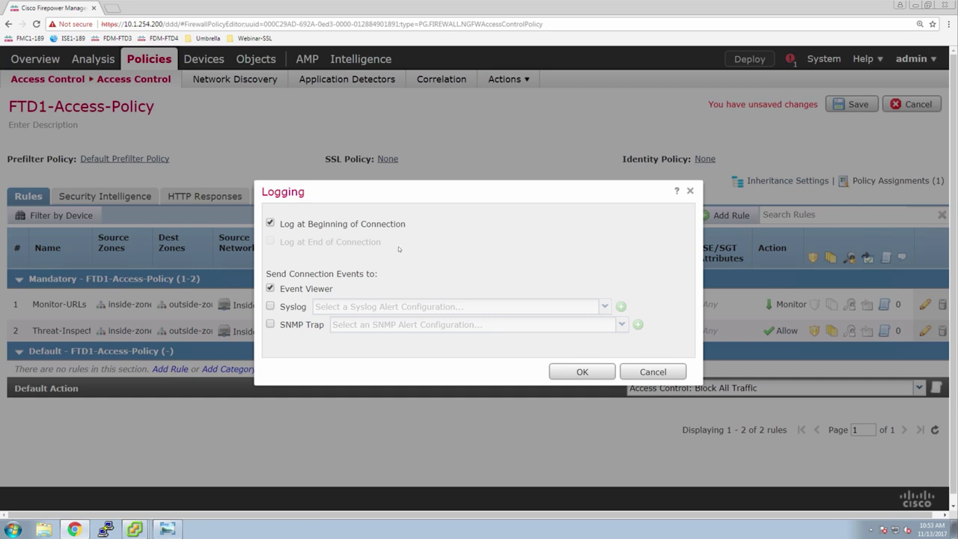
{"action": "left_click", "coordinate": [583, 372]}
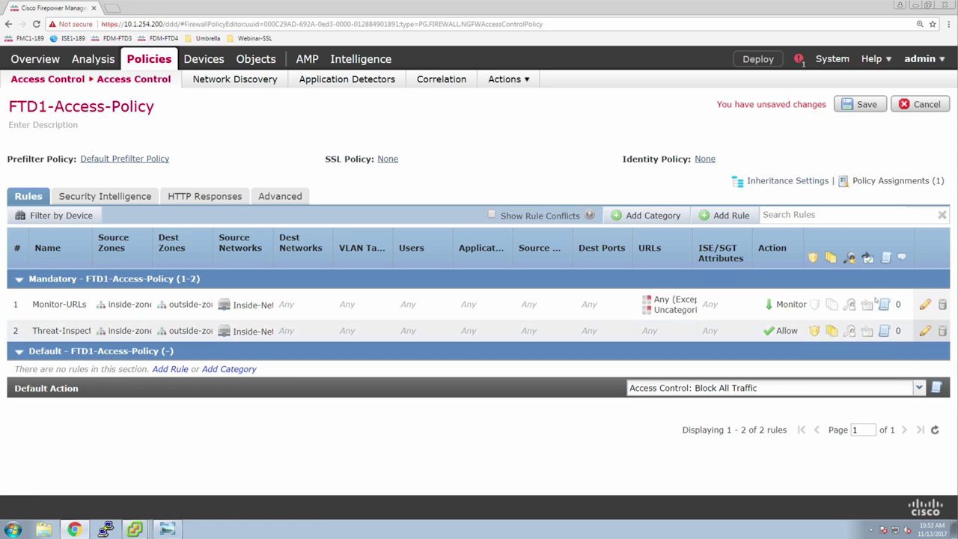
{"action": "left_click", "coordinate": [877, 301]}
{"action": "left_click", "coordinate": [853, 106]}
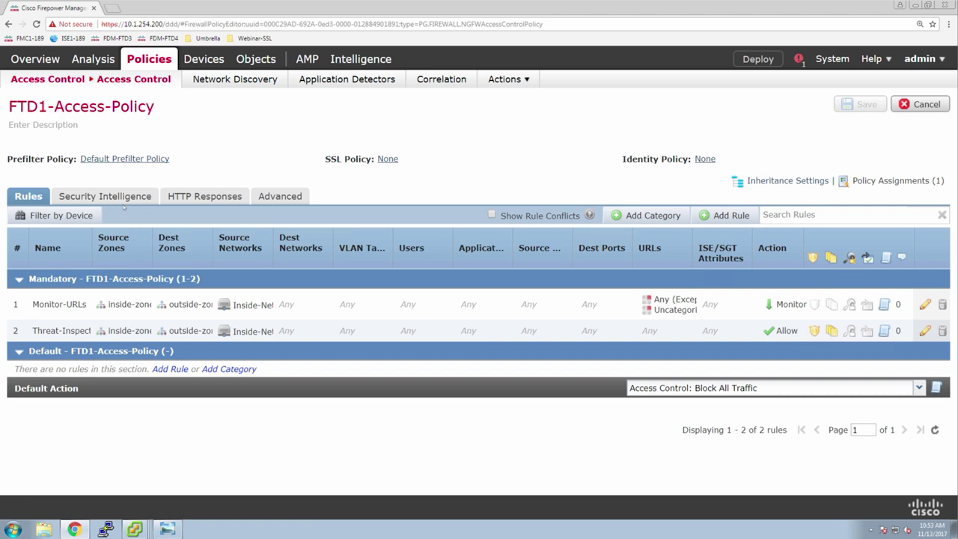
Step: Set the HTTP Block Response Page to System-provided
{"action": "left_click", "coordinate": [208, 198]}
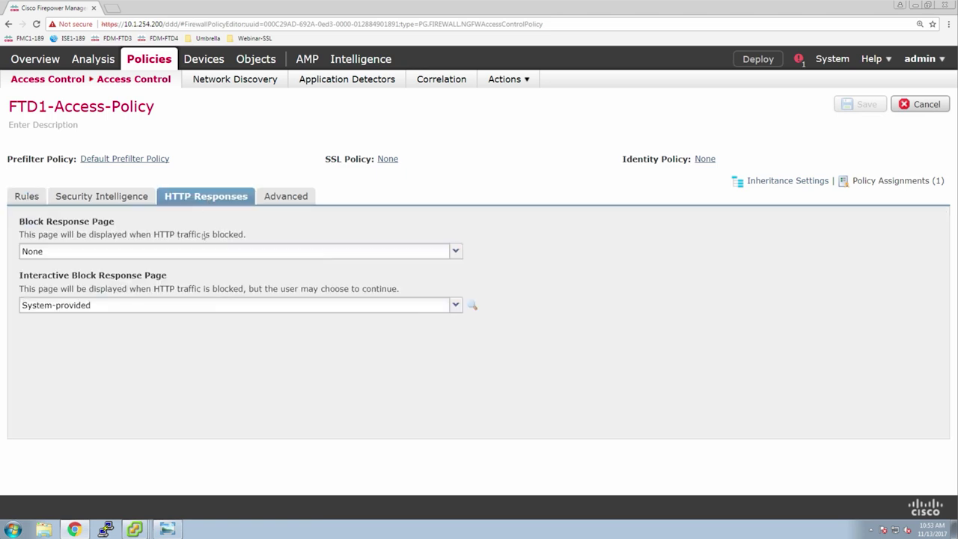
{"action": "left_click", "coordinate": [164, 251]}
{"action": "left_click", "coordinate": [63, 283]}
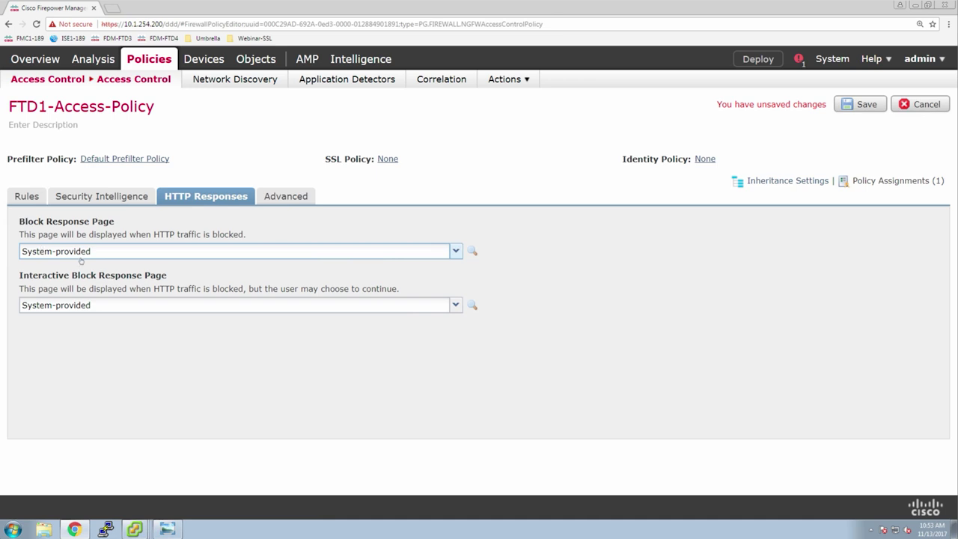
Step: Review the policy's Advanced settings, then open its Security Intelligence settings
{"action": "left_click", "coordinate": [290, 197]}
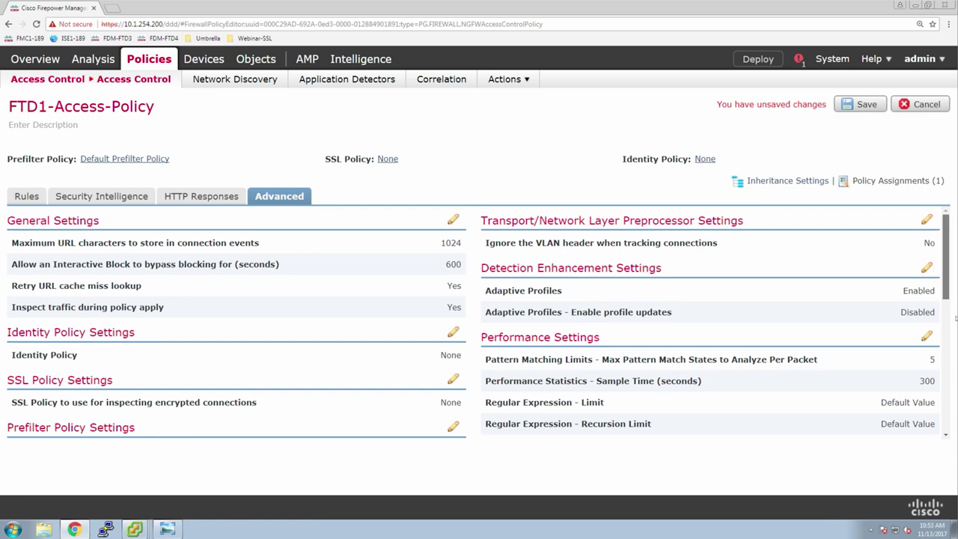
{"action": "scroll", "coordinate": [948, 294], "scroll_direction": "down", "scroll_amount": 3}
{"action": "scroll", "coordinate": [946, 314], "scroll_direction": "down", "scroll_amount": 1}
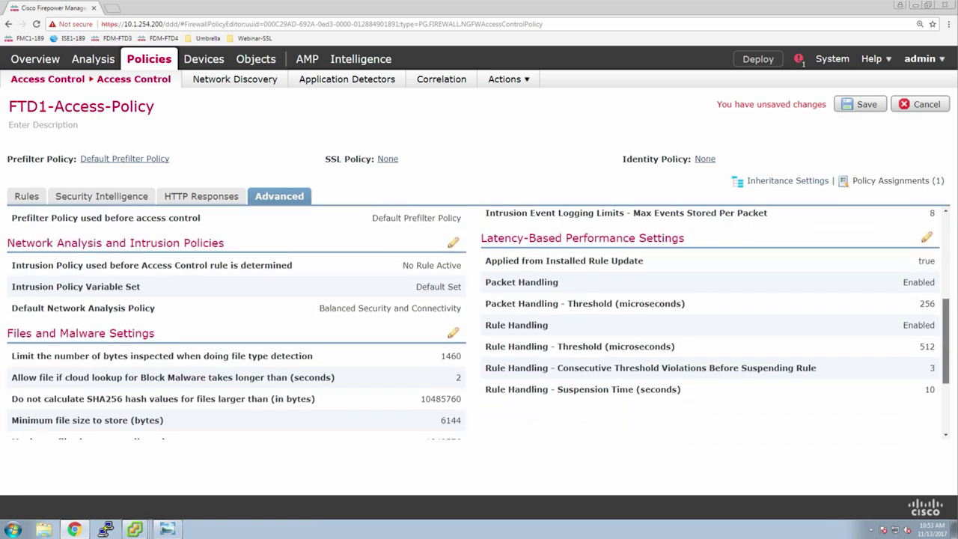
{"action": "scroll", "coordinate": [945, 318], "scroll_direction": "down", "scroll_amount": 3}
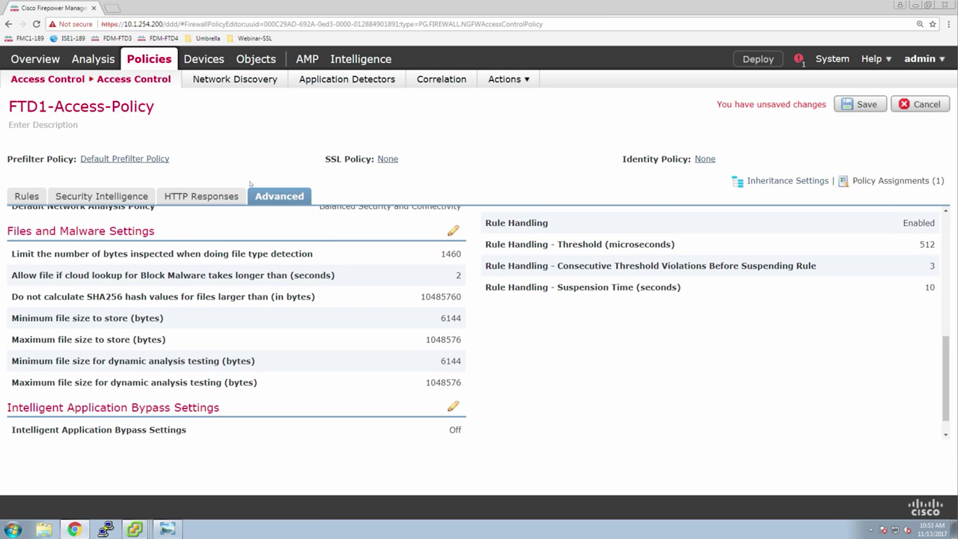
{"action": "left_click", "coordinate": [107, 197]}
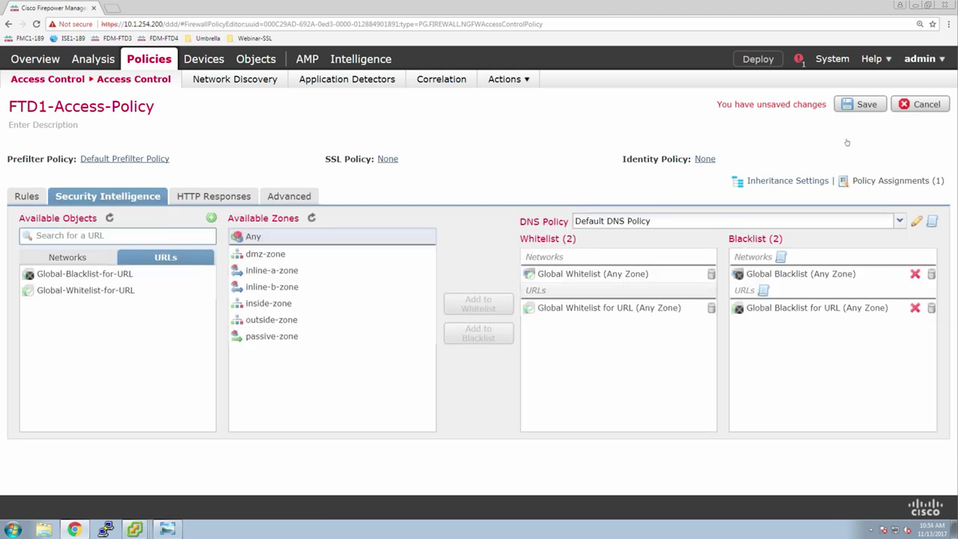
Step: Save FTD1-Access-Policy and deploy the pending policies to FTD1.cisco.lab
{"action": "left_click", "coordinate": [850, 105]}
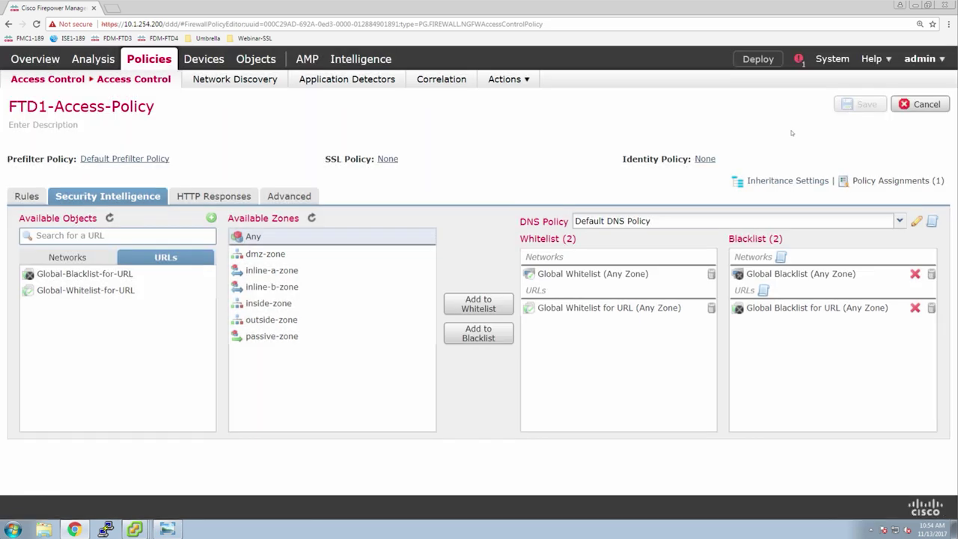
{"action": "left_click", "coordinate": [765, 60]}
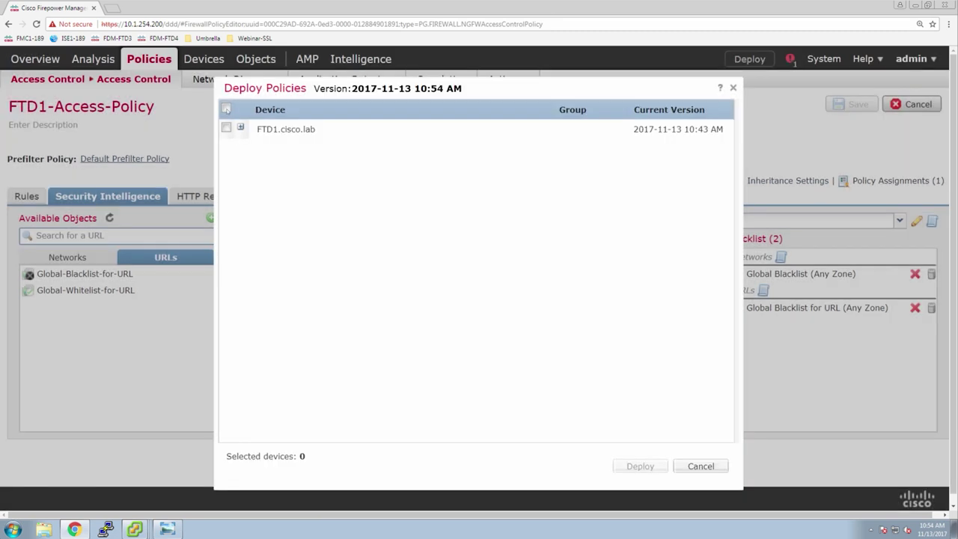
{"action": "left_click", "coordinate": [240, 127]}
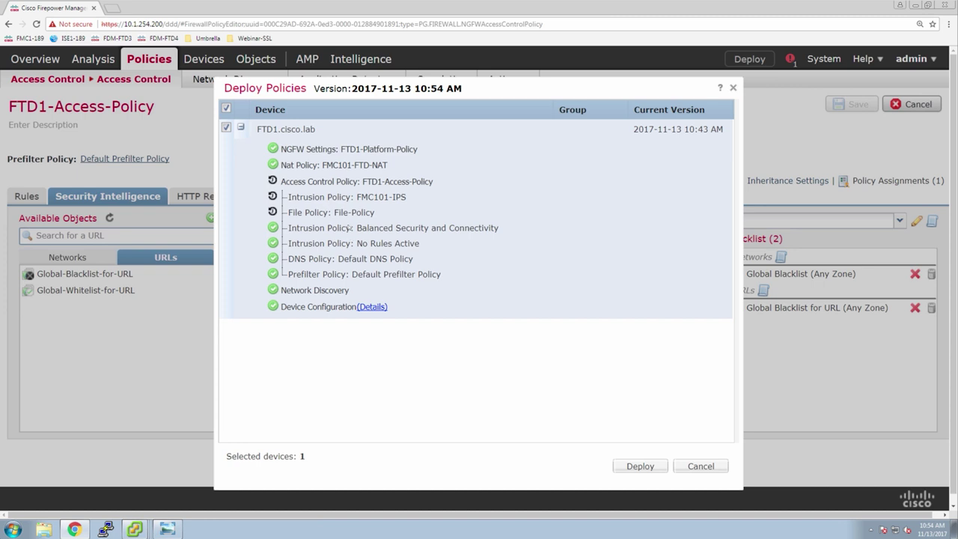
{"action": "left_click", "coordinate": [635, 466]}
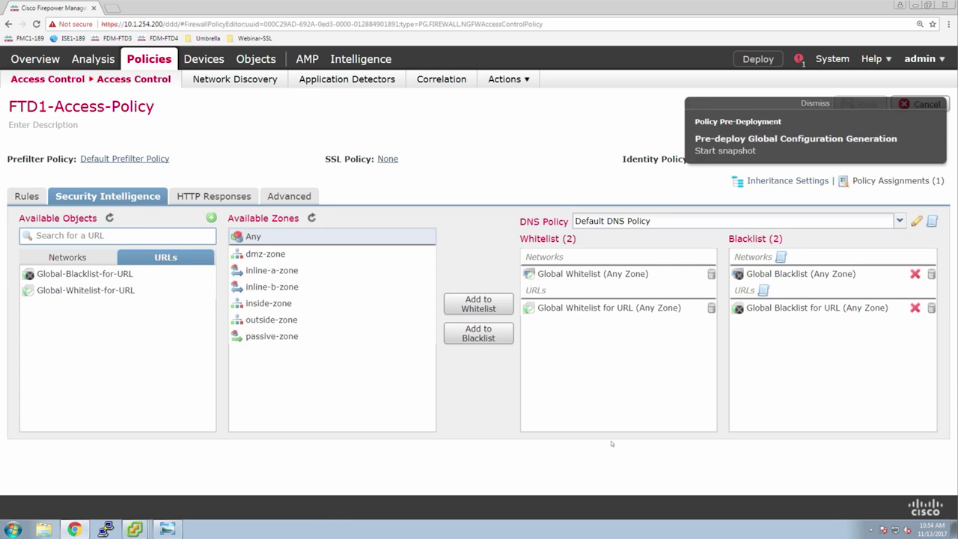
Step: Go to Analysis > Connections > Events and show the Table View of Connection Events
{"action": "mouse_move", "coordinate": [92, 59]}
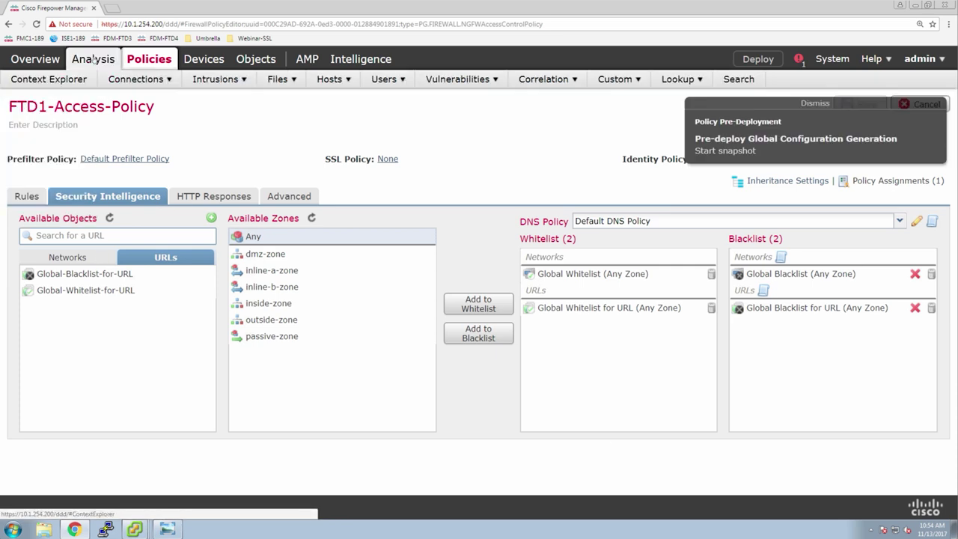
{"action": "mouse_move", "coordinate": [146, 80]}
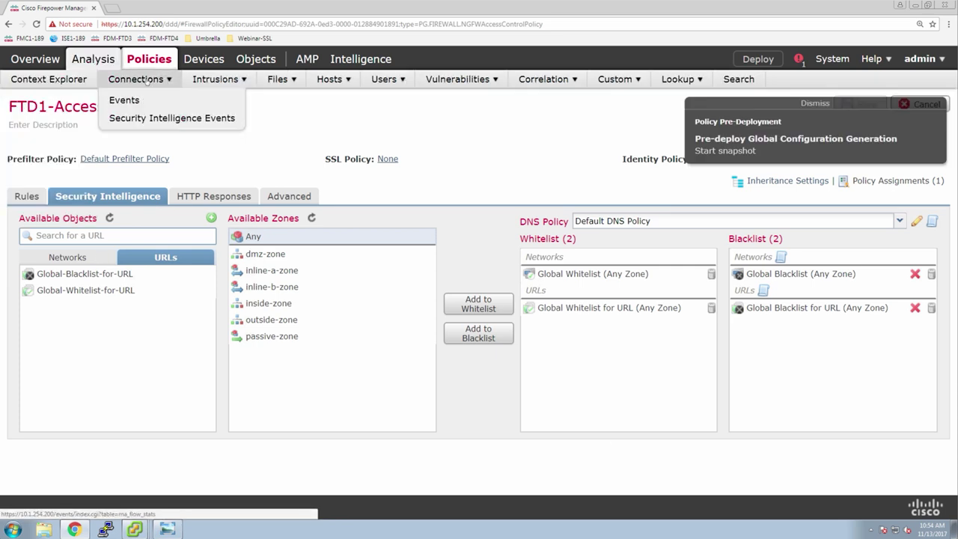
{"action": "left_click", "coordinate": [132, 100]}
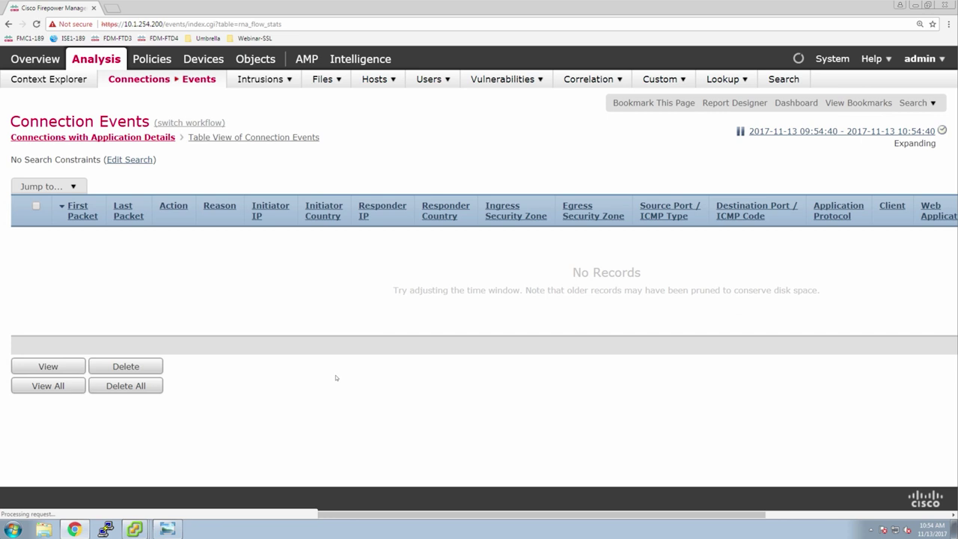
{"action": "left_click", "coordinate": [257, 138]}
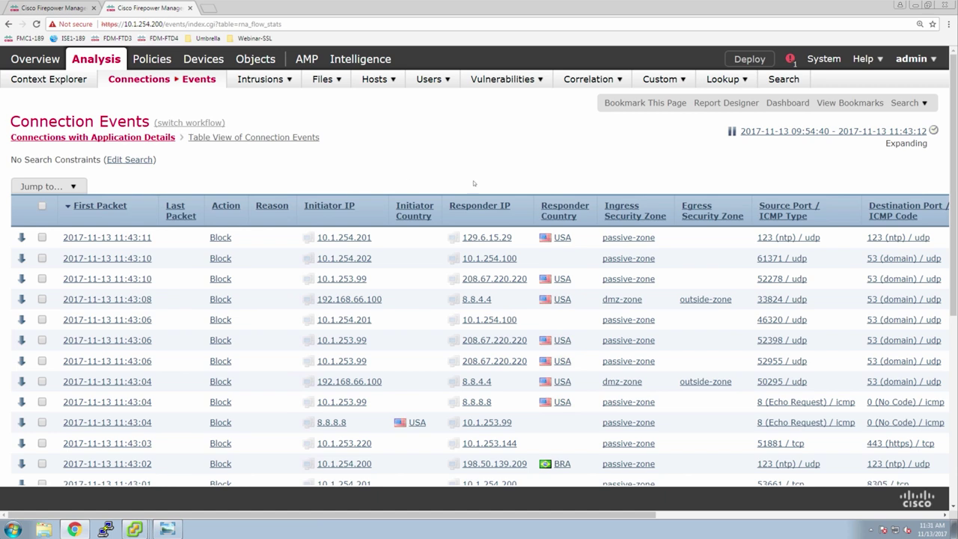
{"action": "left_click", "coordinate": [211, 141]}
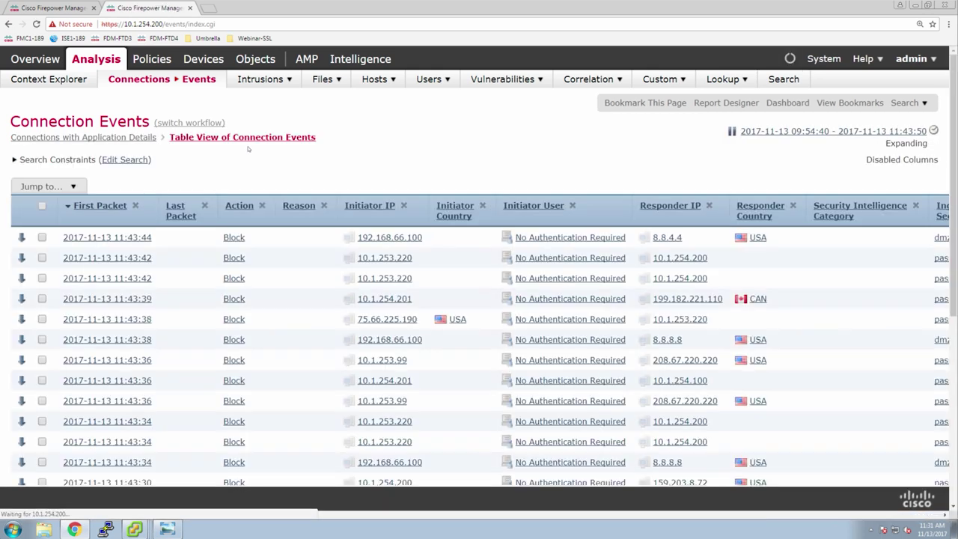
Step: Open the event column chooser and re-enable the Initiator IP column
{"action": "left_click", "coordinate": [403, 205]}
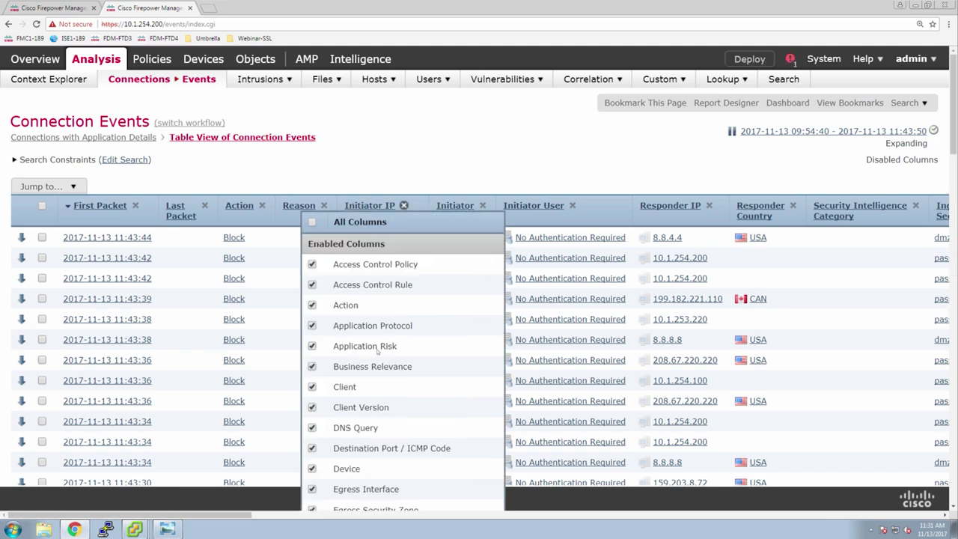
{"action": "scroll", "coordinate": [345, 327], "scroll_direction": "down", "scroll_amount": 1}
{"action": "scroll", "coordinate": [345, 327], "scroll_direction": "down", "scroll_amount": 3}
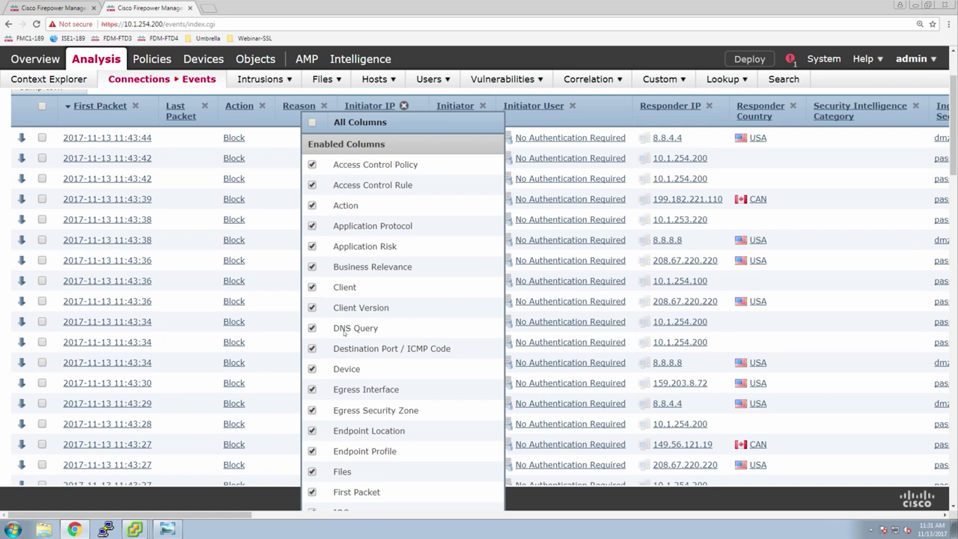
{"action": "scroll", "coordinate": [349, 374], "scroll_direction": "down", "scroll_amount": 5}
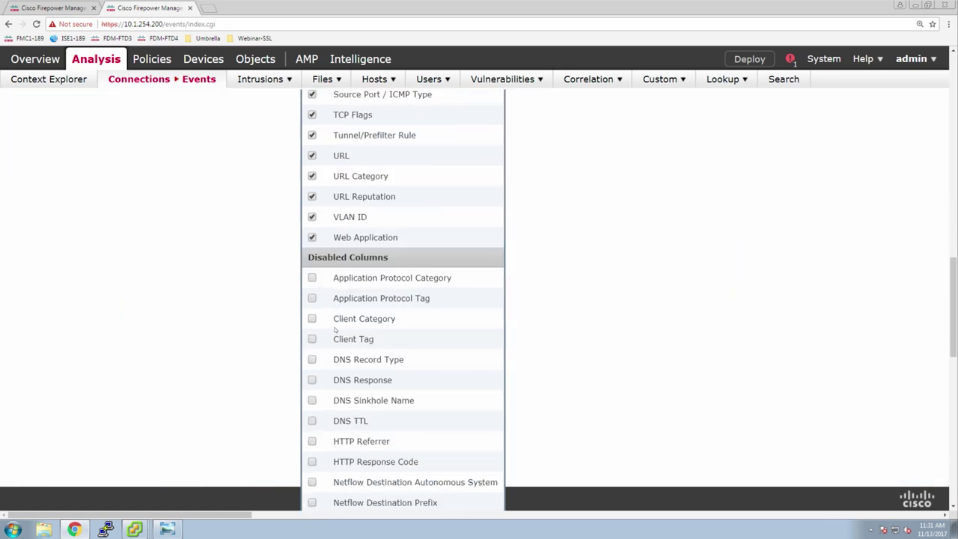
{"action": "scroll", "coordinate": [333, 187], "scroll_direction": "up", "scroll_amount": 2}
{"action": "scroll", "coordinate": [333, 187], "scroll_direction": "up", "scroll_amount": 3}
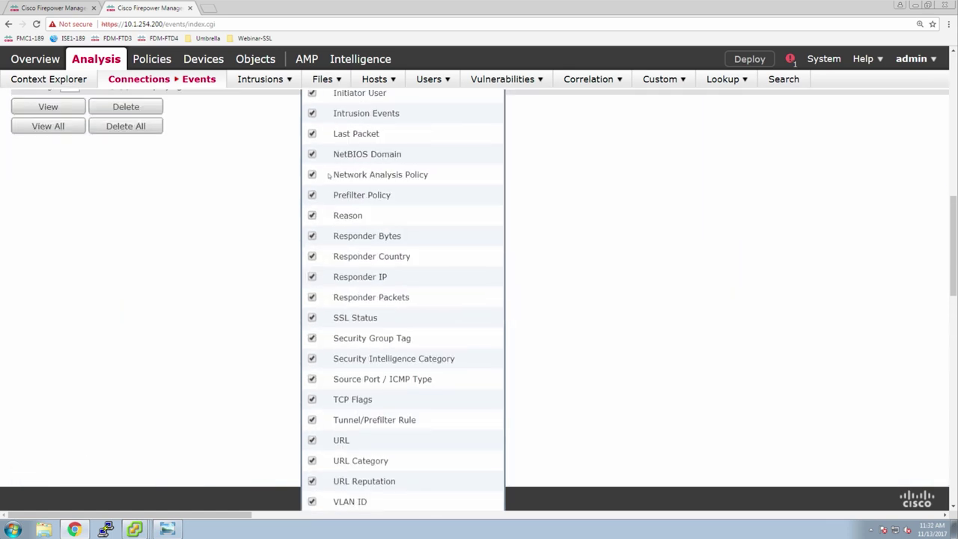
{"action": "scroll", "coordinate": [323, 162], "scroll_direction": "up", "scroll_amount": 1}
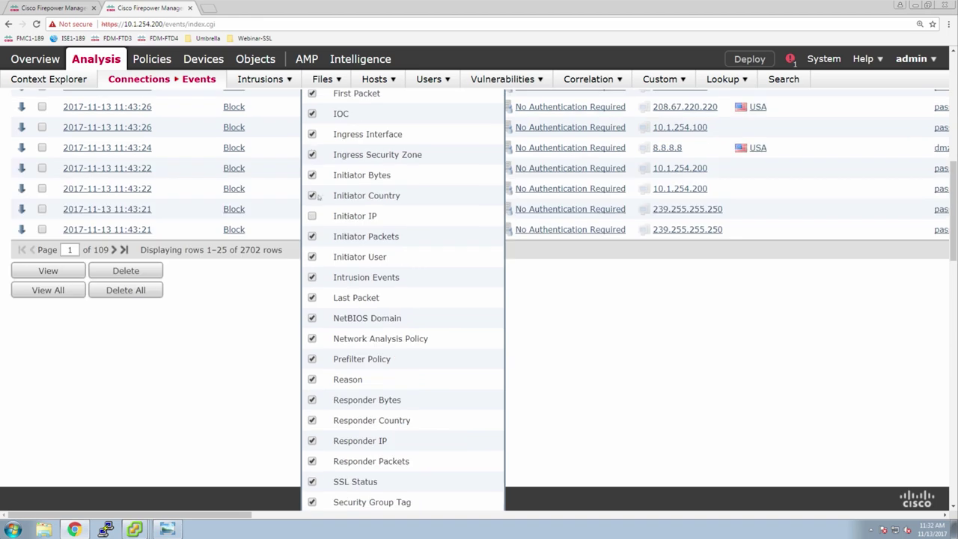
{"action": "left_click", "coordinate": [312, 216]}
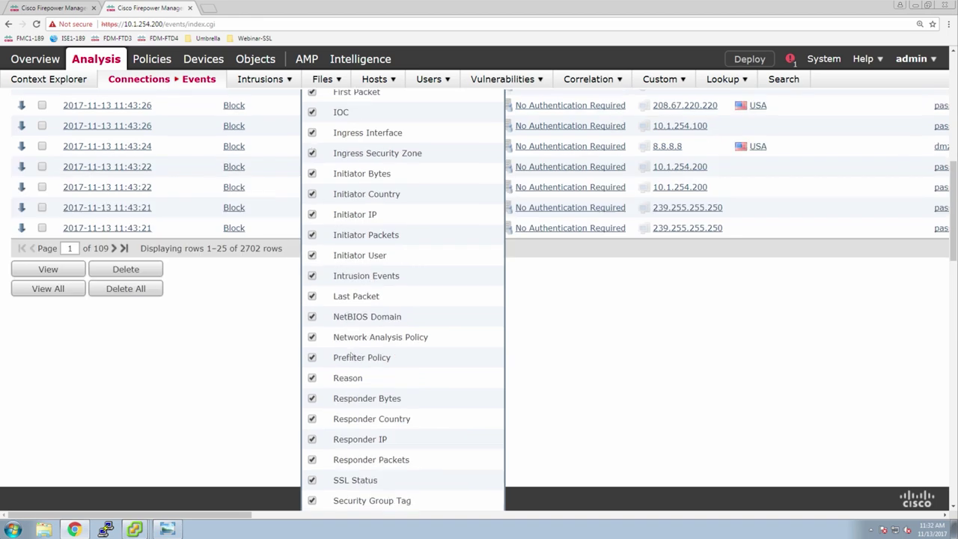
Step: Add QoS Policy, QoS Rule, QoS-Applied Interface and the four QoS-Dropped byte/packet columns
{"action": "scroll", "coordinate": [350, 353], "scroll_direction": "down", "scroll_amount": 3}
{"action": "scroll", "coordinate": [350, 353], "scroll_direction": "down", "scroll_amount": 5}
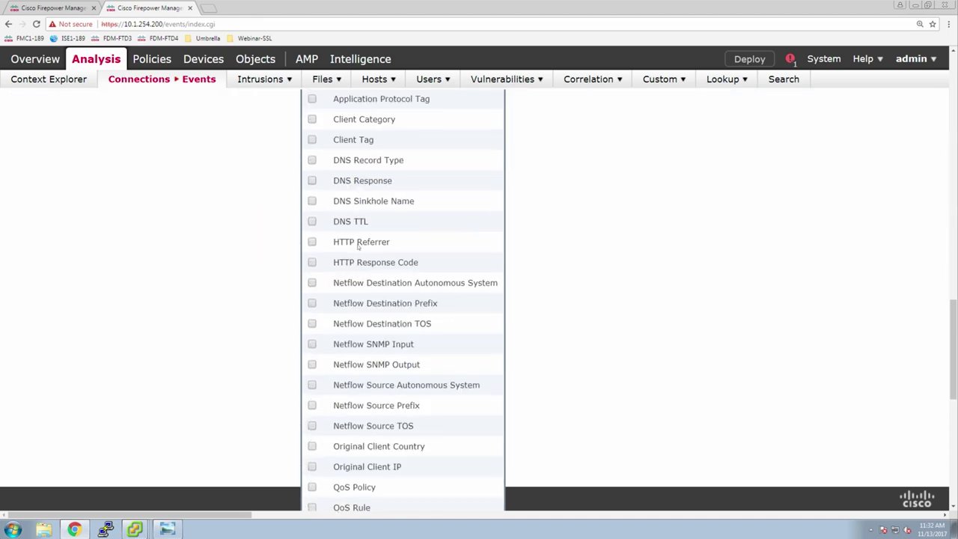
{"action": "scroll", "coordinate": [350, 409], "scroll_direction": "down", "scroll_amount": 2}
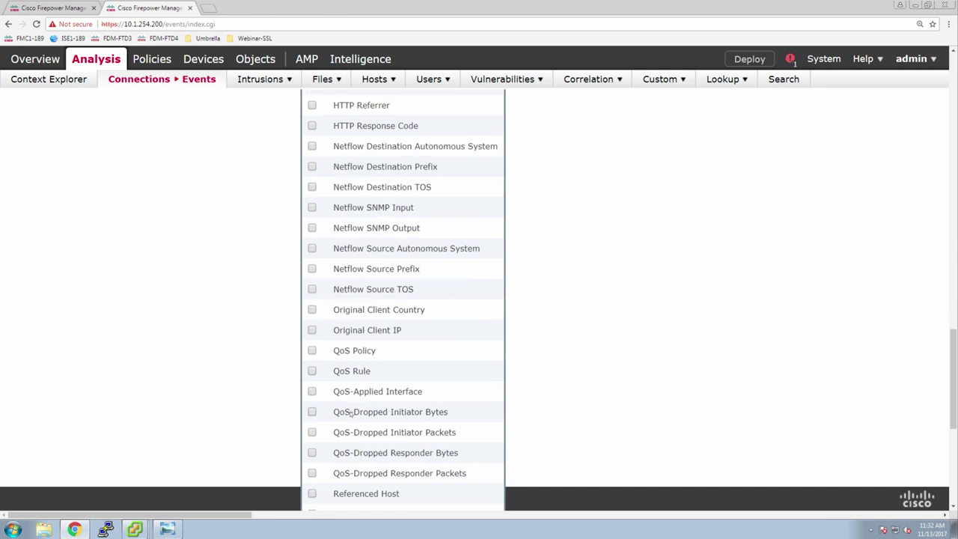
{"action": "left_click", "coordinate": [312, 287]}
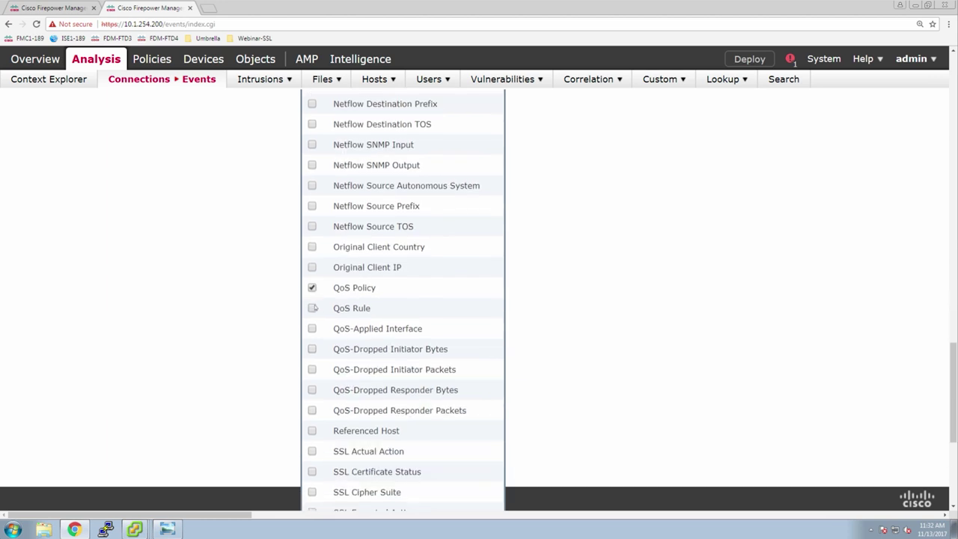
{"action": "left_click", "coordinate": [312, 307]}
{"action": "left_click", "coordinate": [312, 328]}
{"action": "left_click", "coordinate": [312, 349]}
{"action": "left_click", "coordinate": [312, 369]}
{"action": "left_click", "coordinate": [312, 390]}
{"action": "left_click", "coordinate": [312, 410]}
{"action": "scroll", "coordinate": [372, 353], "scroll_direction": "down", "scroll_amount": 3}
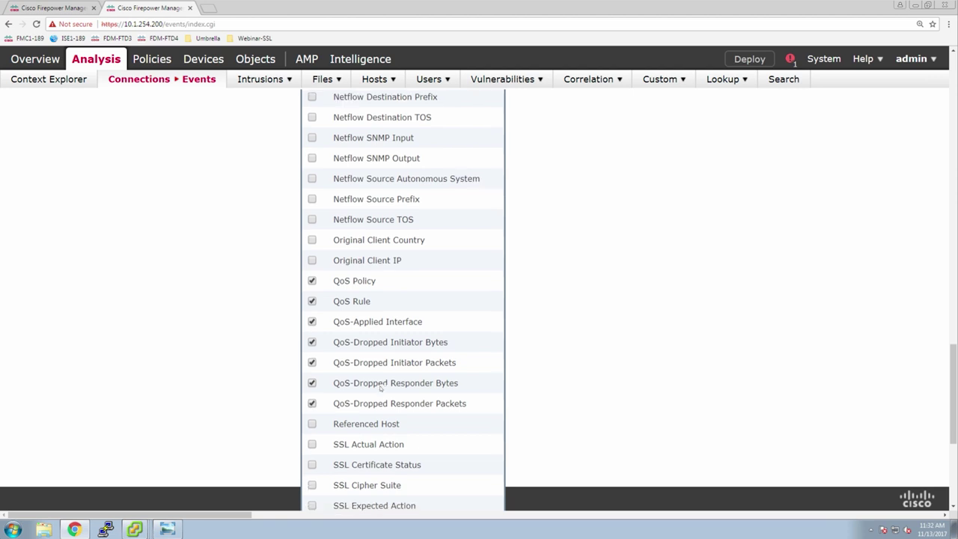
{"action": "scroll", "coordinate": [393, 416], "scroll_direction": "down", "scroll_amount": 1}
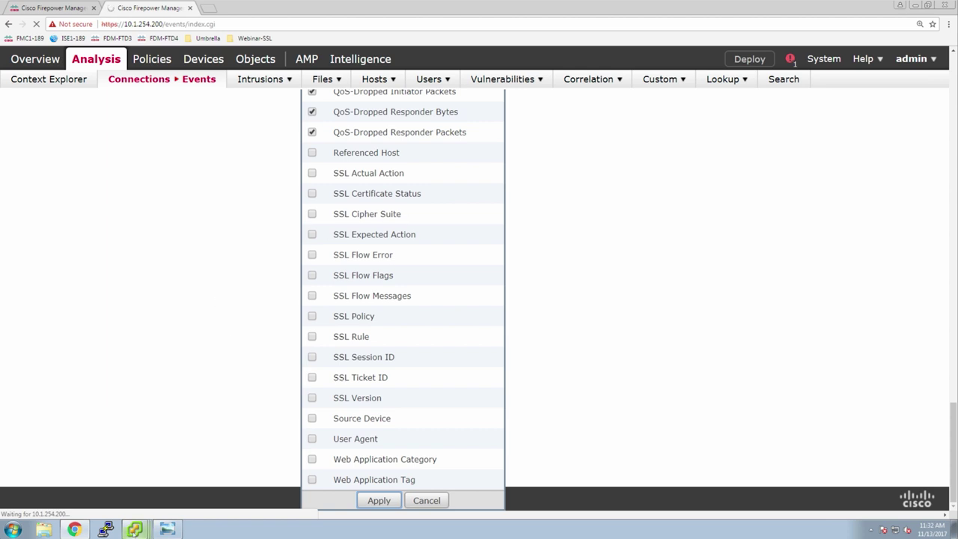
{"action": "mouse_move", "coordinate": [133, 530]}
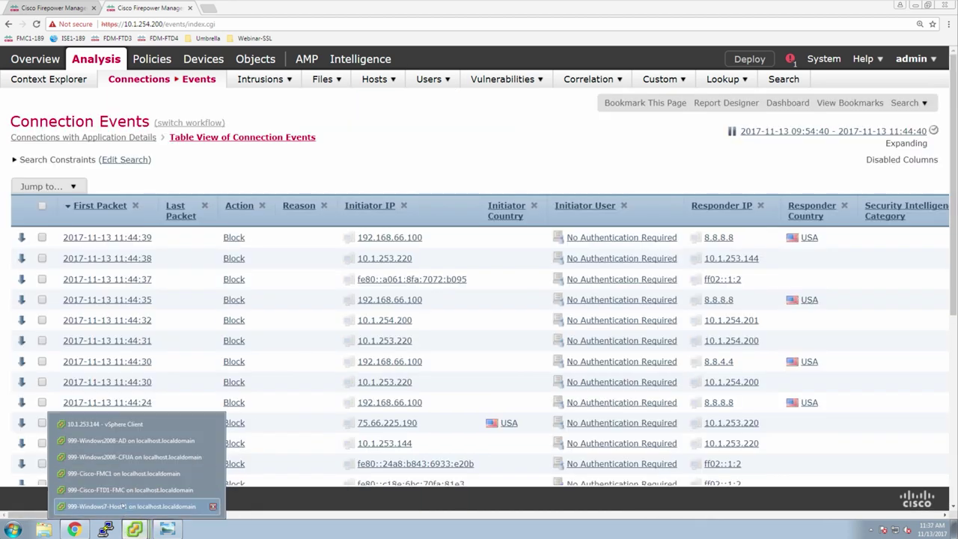
{"action": "right_click", "coordinate": [124, 506]}
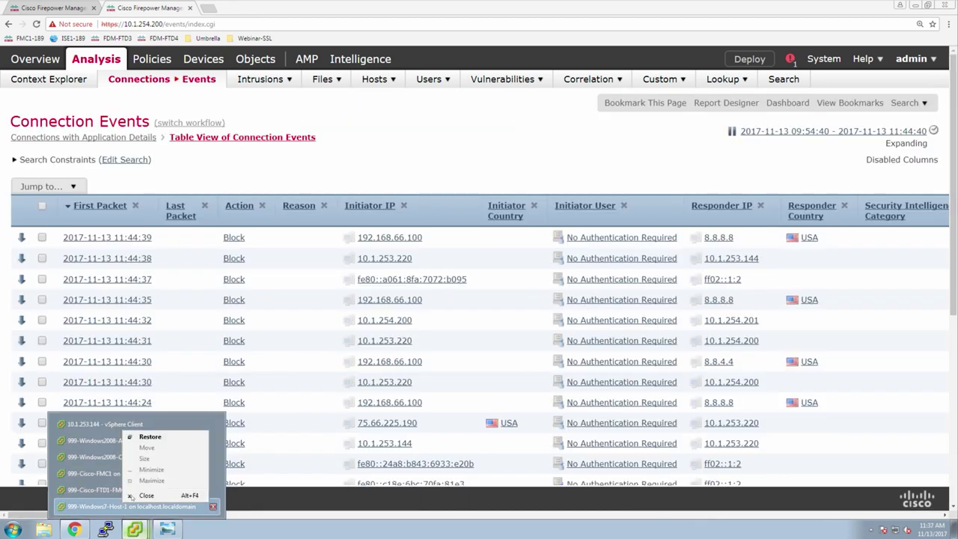
{"action": "left_click", "coordinate": [150, 437]}
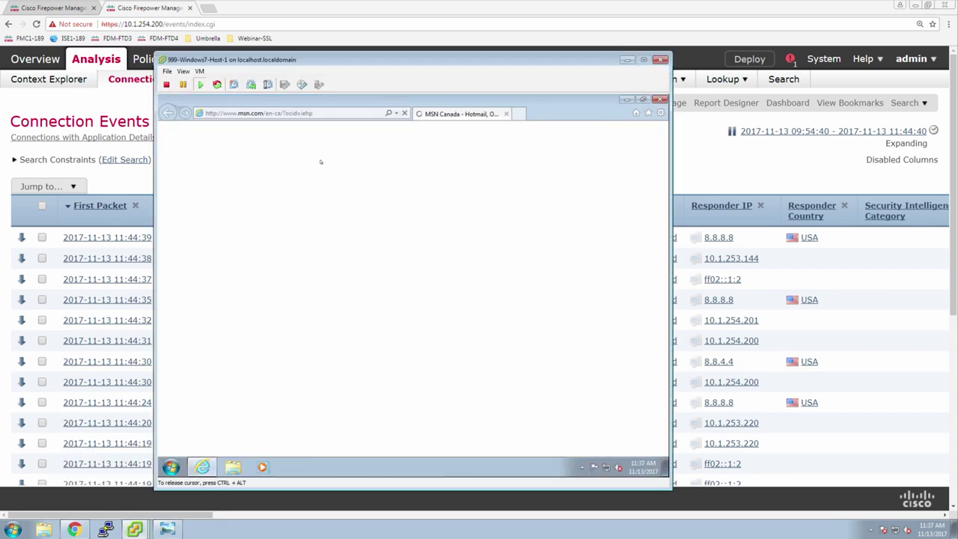
{"action": "left_click", "coordinate": [320, 112]}
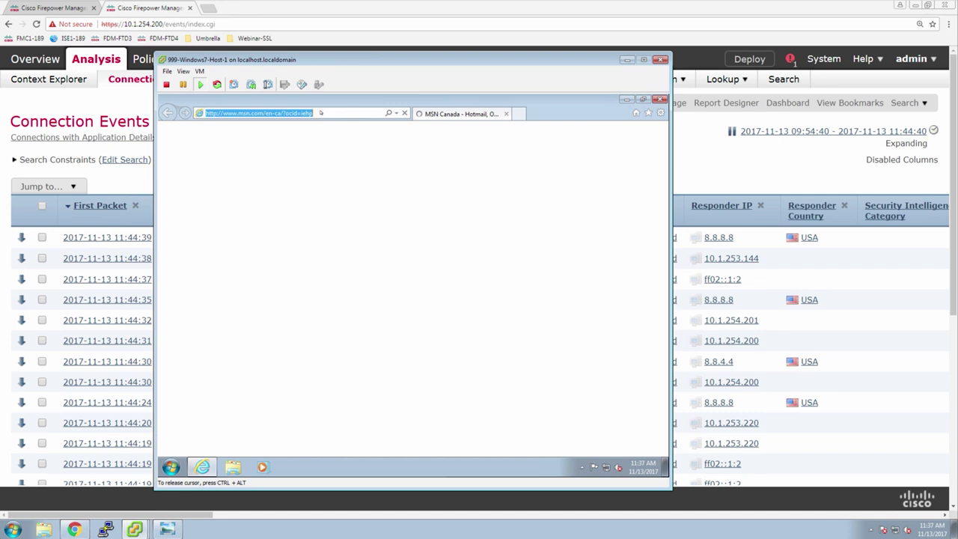
{"action": "type", "text": "www.cnn.com"}
{"action": "key", "text": "Return"}
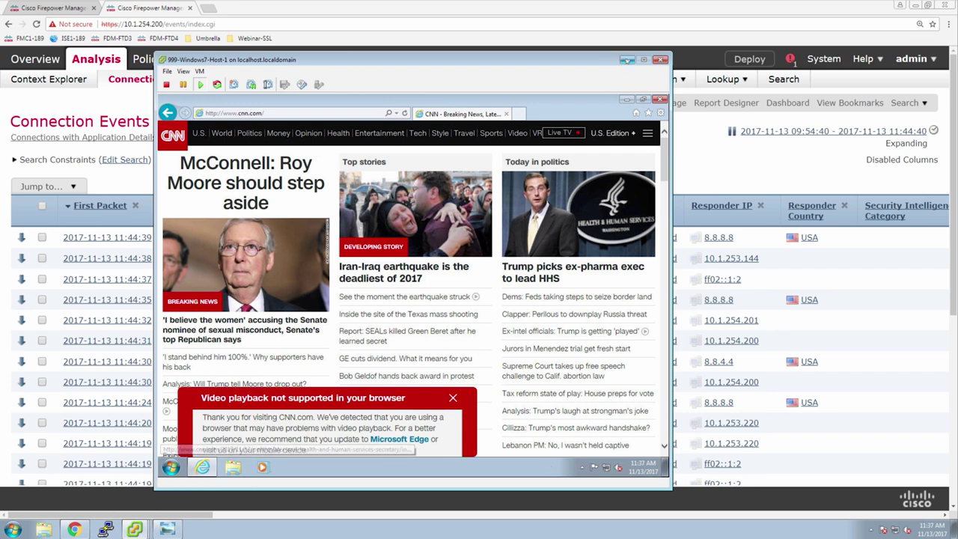
{"action": "left_click", "coordinate": [627, 60]}
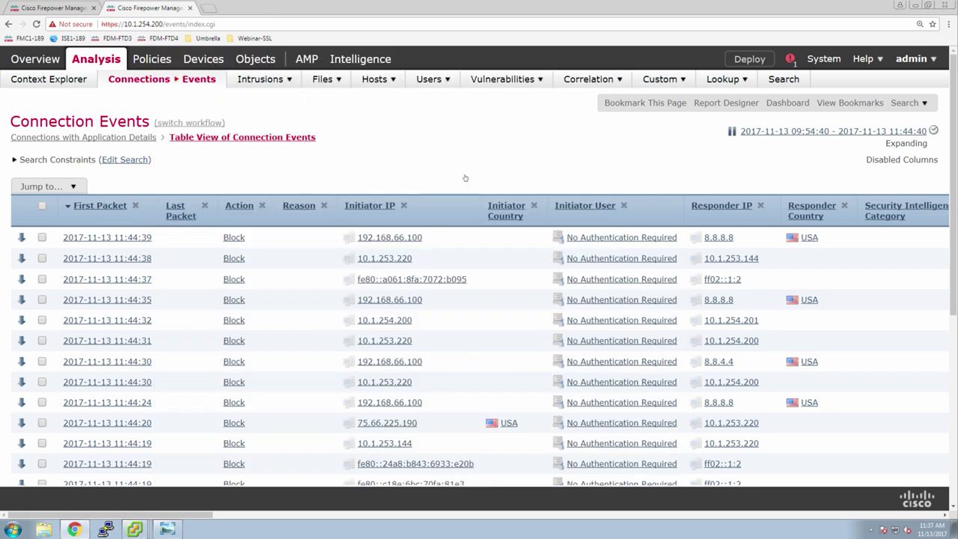
Step: Reload the Connection Events page, confirming the data resubmission
{"action": "right_click", "coordinate": [384, 169]}
{"action": "left_click", "coordinate": [406, 198]}
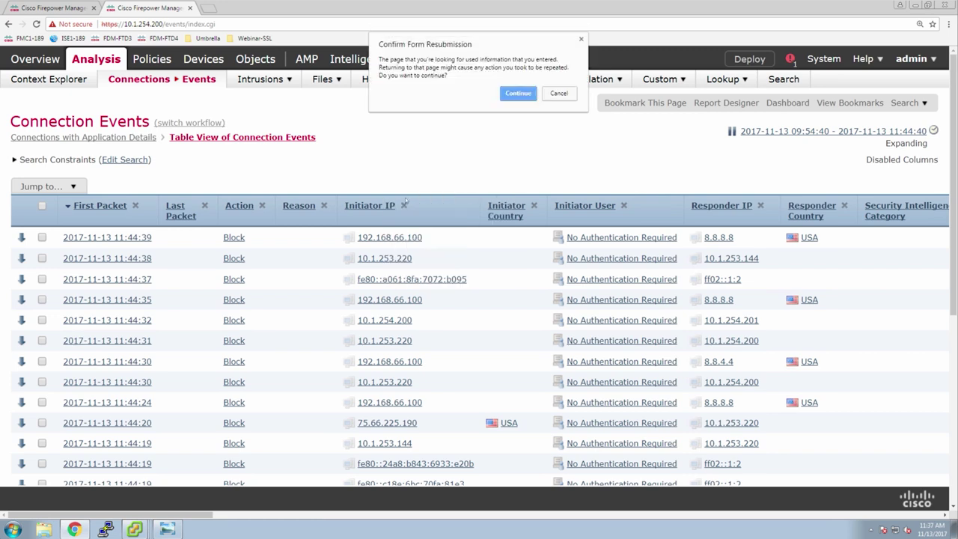
{"action": "left_click", "coordinate": [517, 93]}
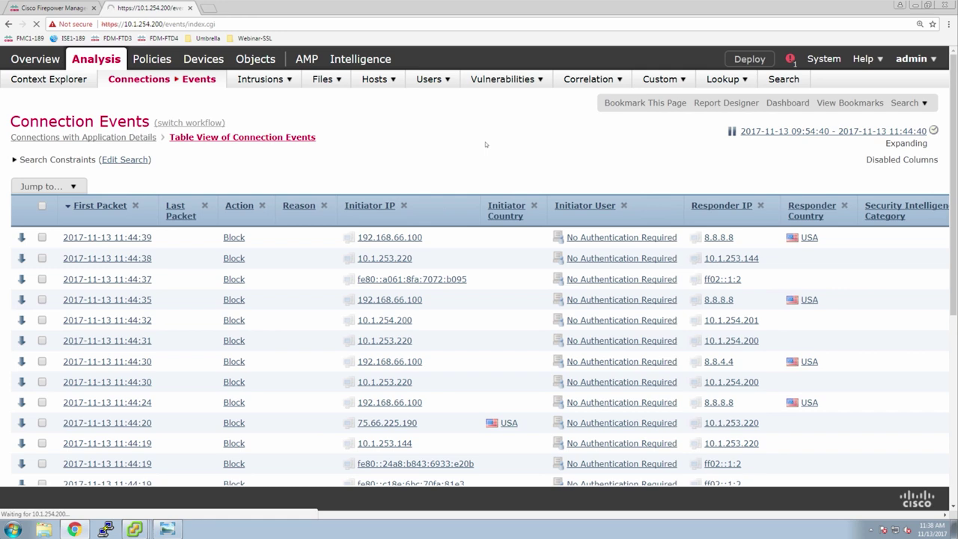
Step: Reload again to show the latest connection events, then open the Edit Search form
{"action": "right_click", "coordinate": [447, 156]}
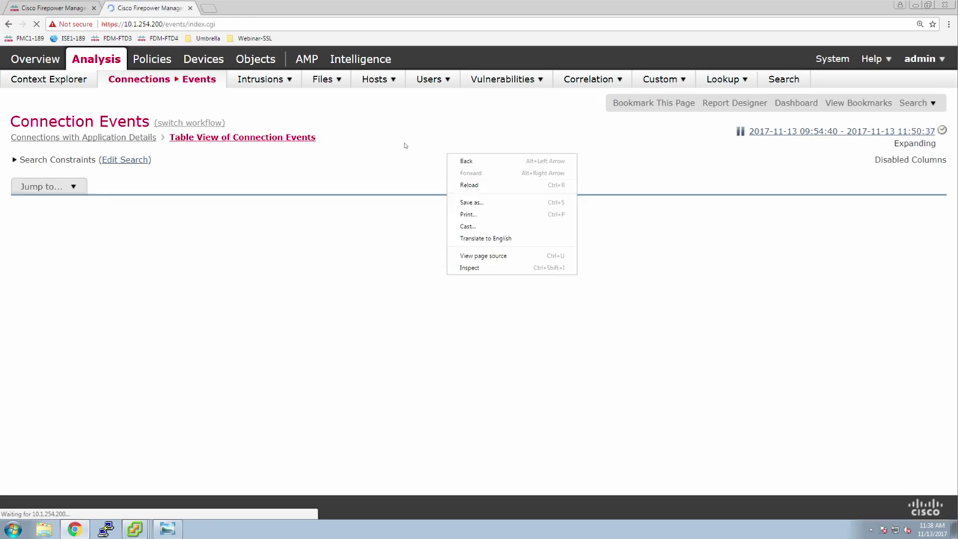
{"action": "left_click", "coordinate": [406, 145]}
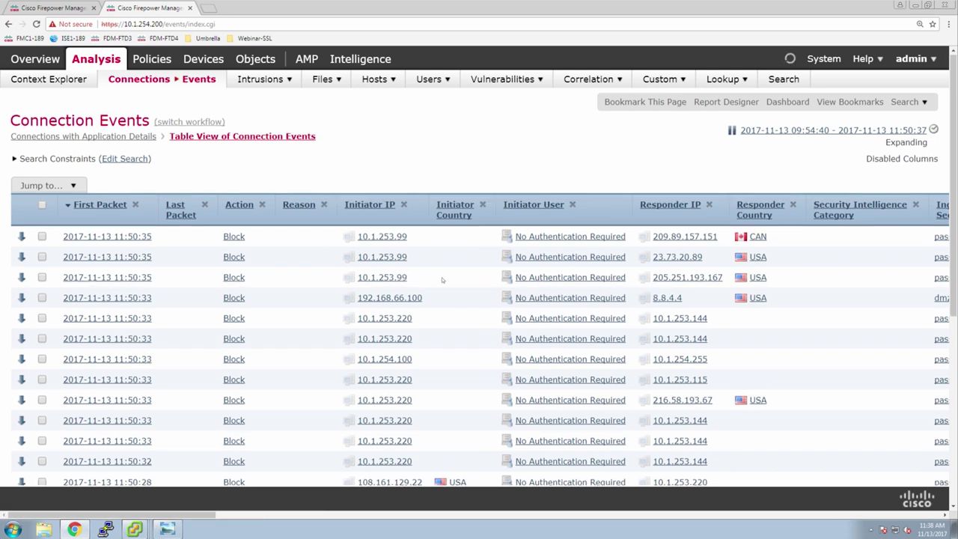
{"action": "scroll", "coordinate": [442, 280], "scroll_direction": "down", "scroll_amount": 3}
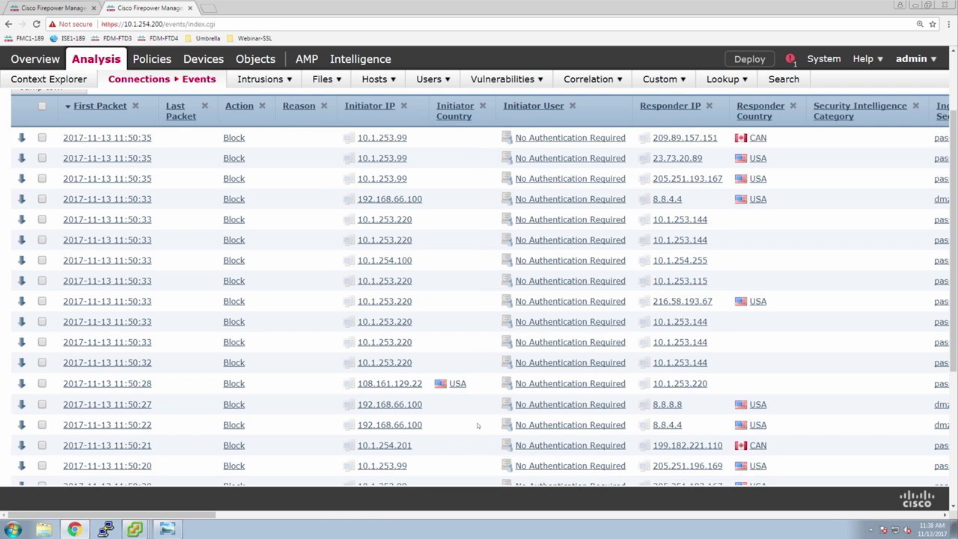
{"action": "scroll", "coordinate": [720, 262], "scroll_direction": "up", "scroll_amount": 2}
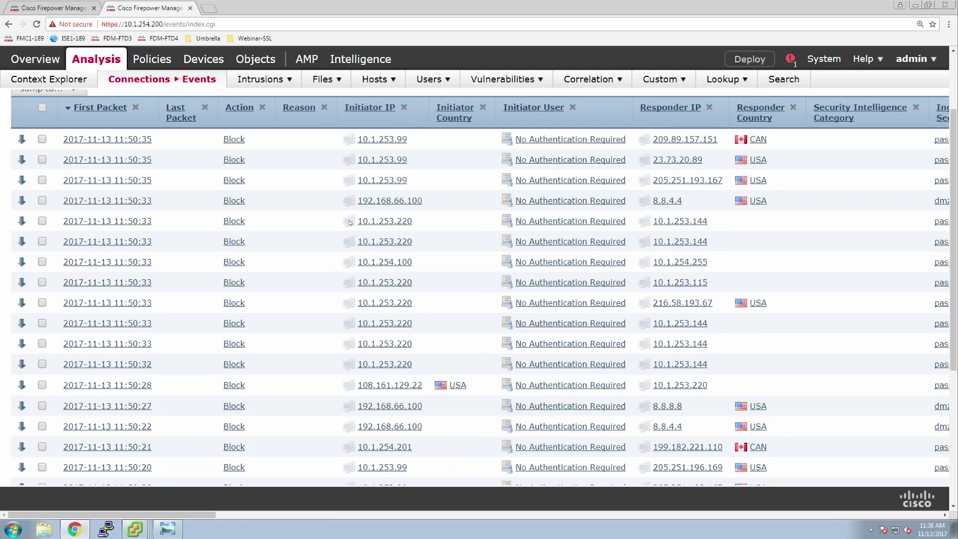
{"action": "left_click", "coordinate": [119, 160]}
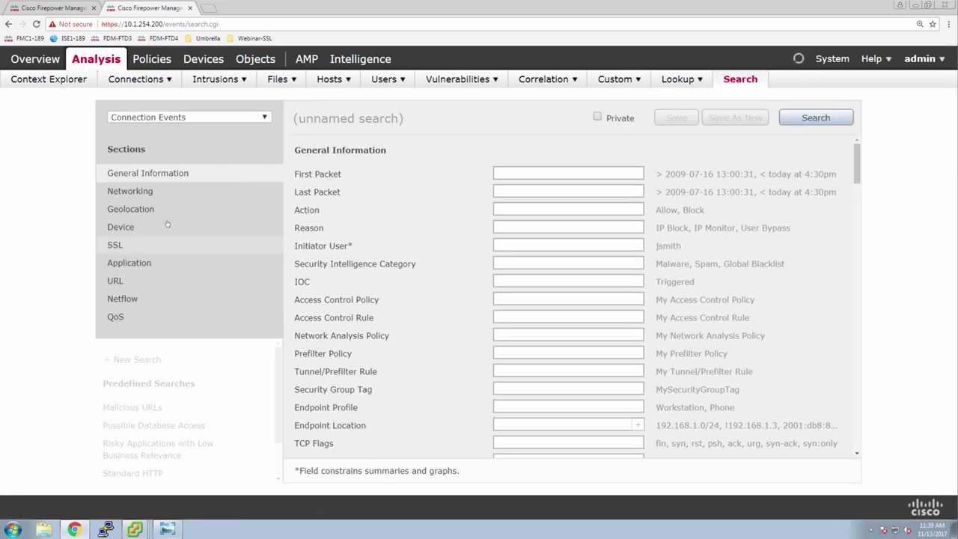
Step: Show the Networking search criteria and enter 19.2.168.99.101 as the Initiator IP
{"action": "left_click", "coordinate": [132, 193]}
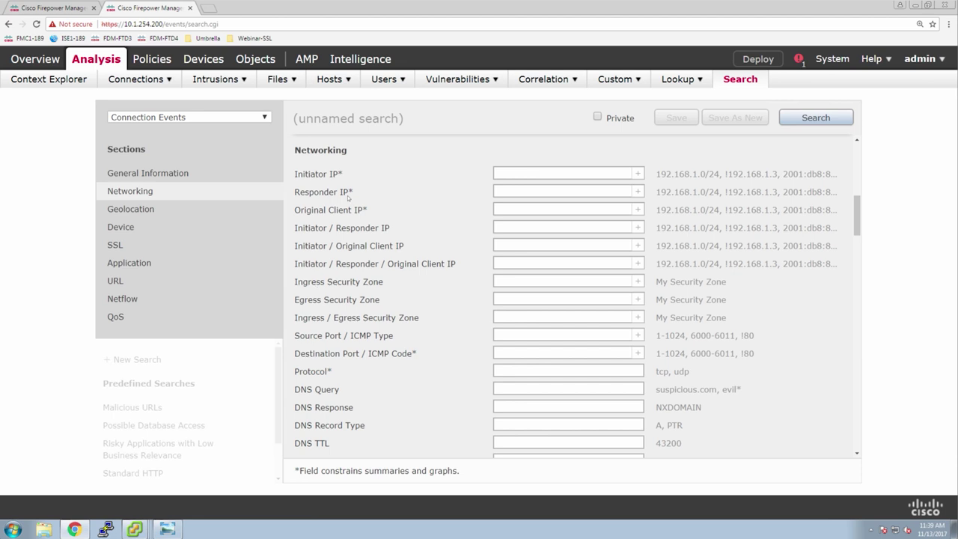
{"action": "left_click", "coordinate": [509, 171]}
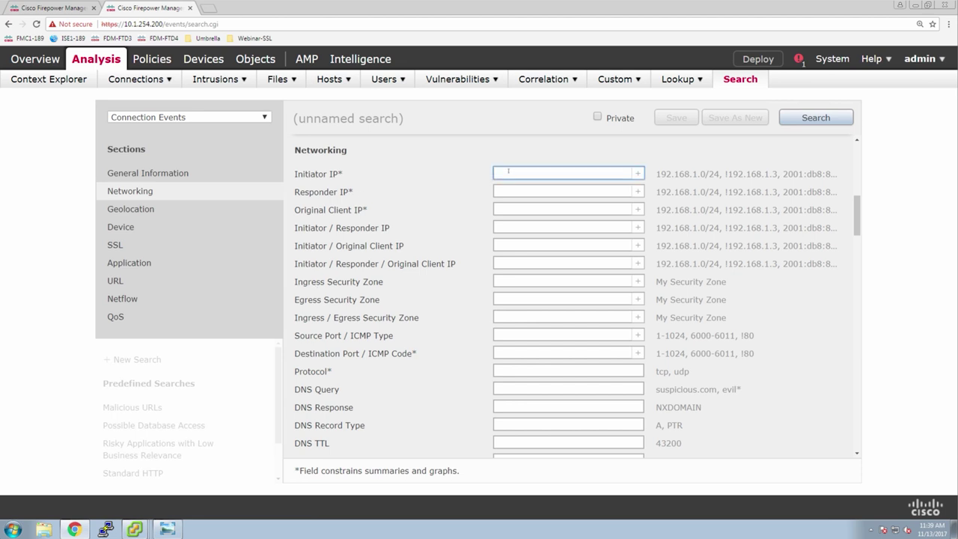
{"action": "type", "text": "19.2."}
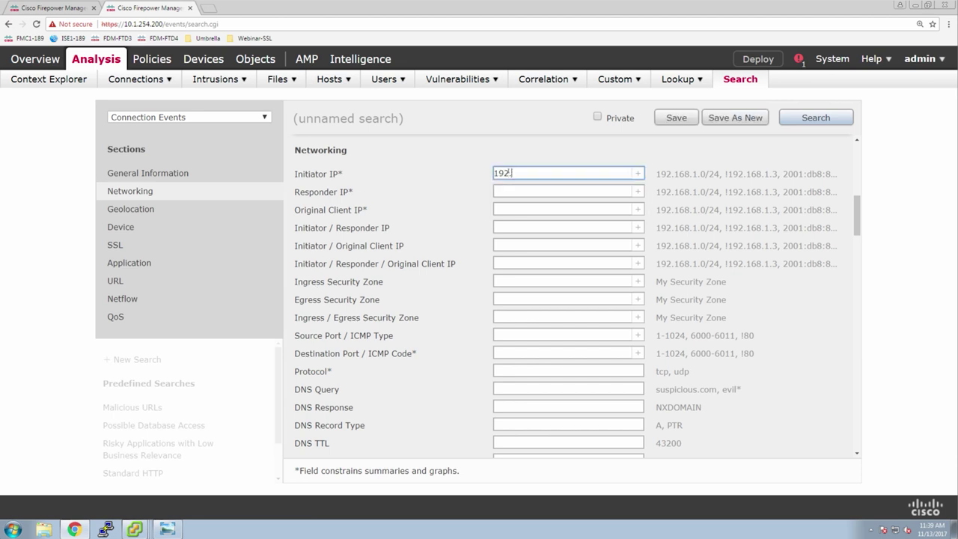
{"action": "type", "text": "168."}
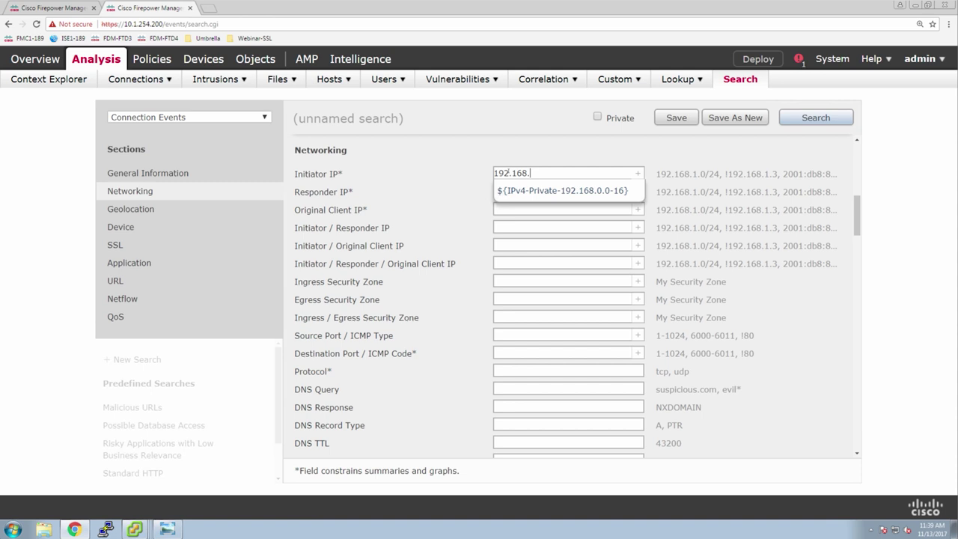
{"action": "type", "text": "99.101"}
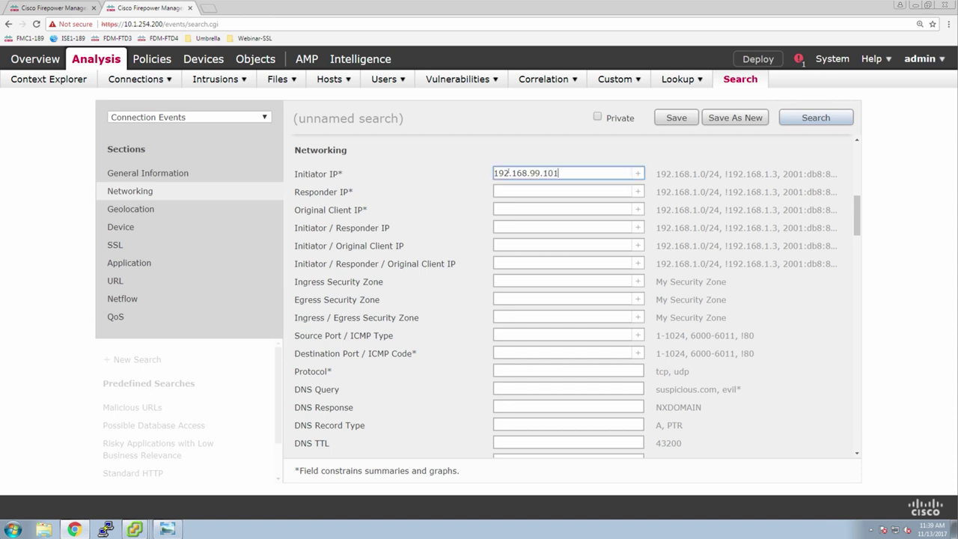
{"action": "left_click", "coordinate": [816, 117]}
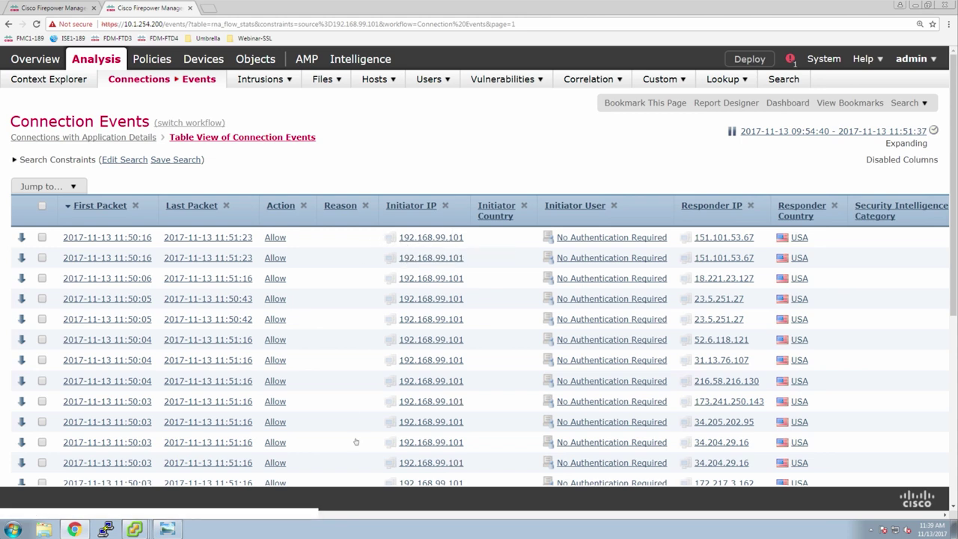
{"action": "left_click_drag", "start_coordinate": [184, 516], "coordinate": [367, 518]}
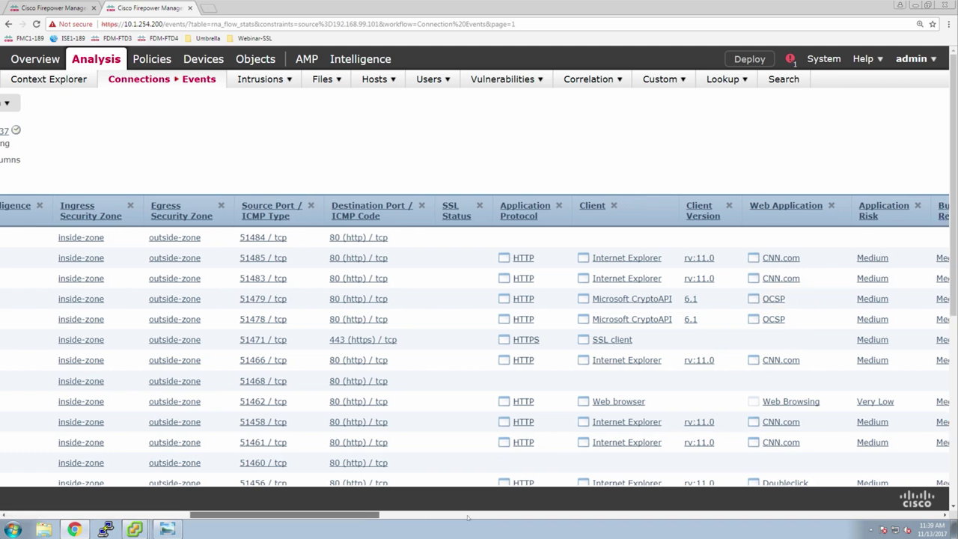
{"action": "left_click_drag", "start_coordinate": [392, 517], "coordinate": [572, 522]}
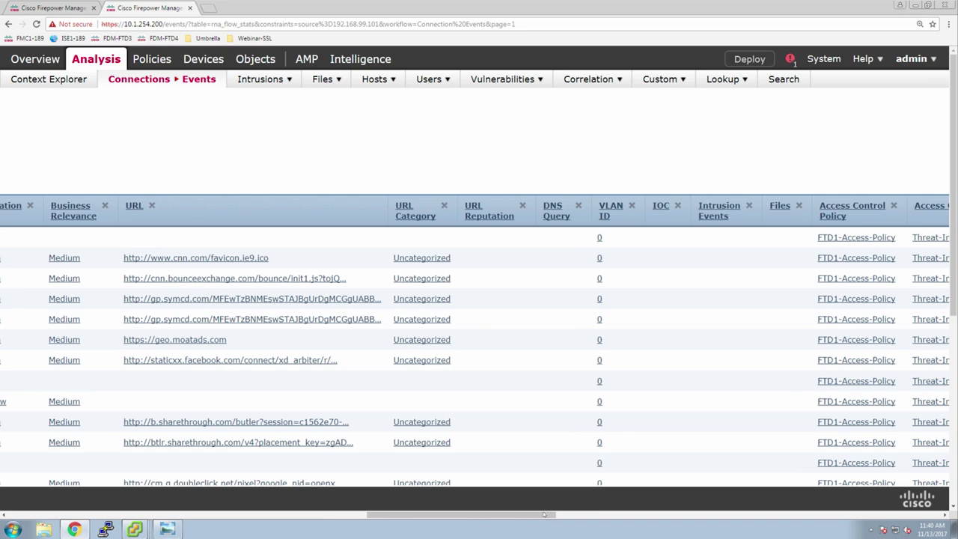
{"action": "scroll", "coordinate": [652, 527], "scroll_direction": "right", "scroll_amount": 10}
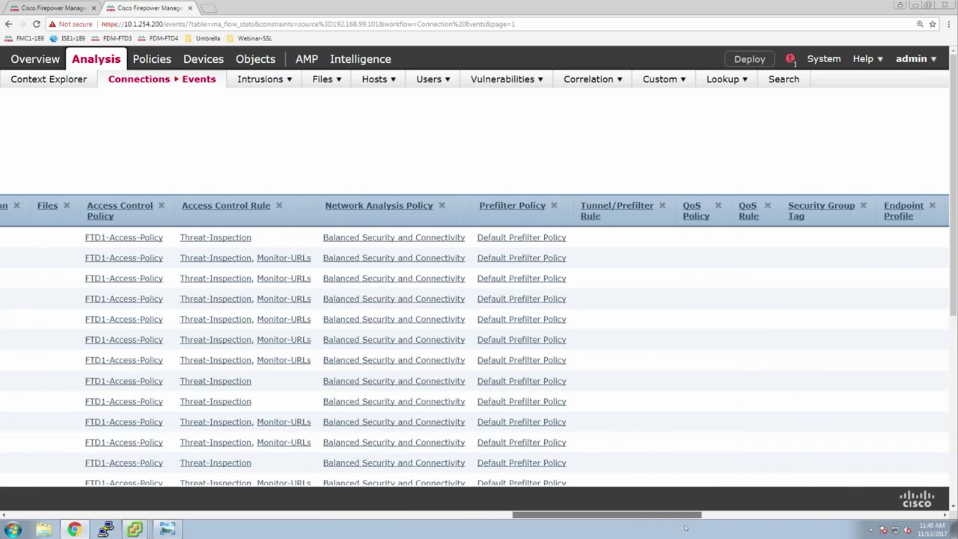
{"action": "scroll", "coordinate": [754, 527], "scroll_direction": "right", "scroll_amount": 7}
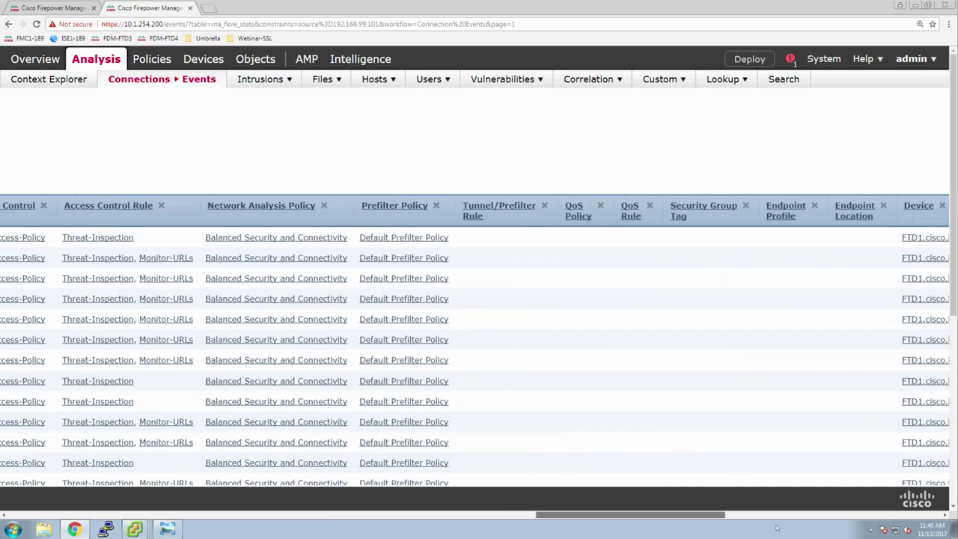
{"action": "scroll", "coordinate": [804, 527], "scroll_direction": "right", "scroll_amount": 6}
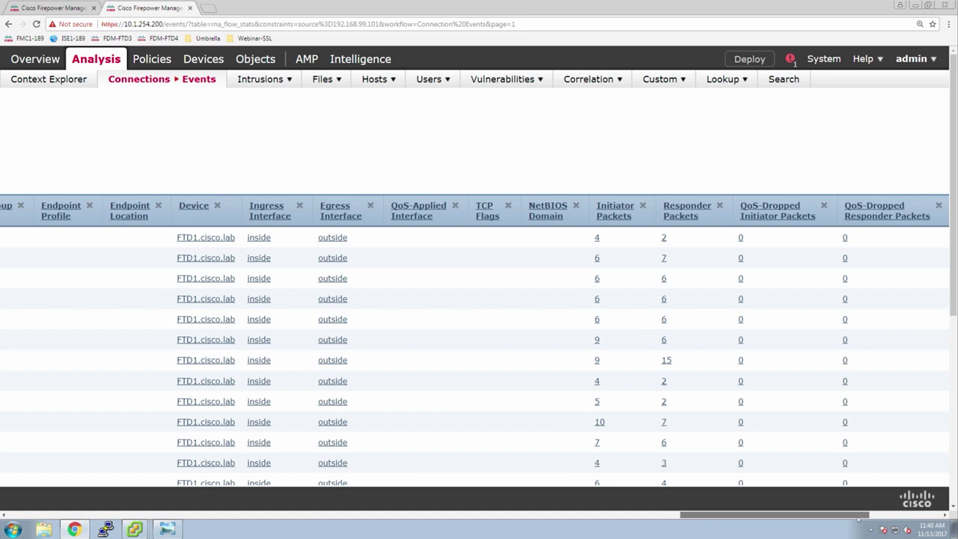
{"action": "scroll", "coordinate": [686, 266], "scroll_direction": "right", "scroll_amount": 3}
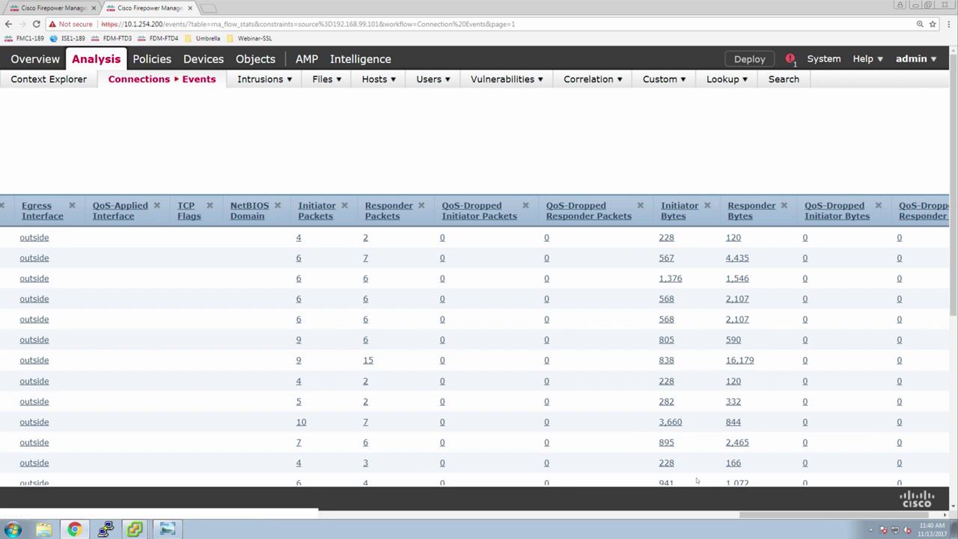
{"action": "left_click", "coordinate": [214, 515]}
{"action": "left_click_drag", "start_coordinate": [214, 515], "coordinate": [14, 514]}
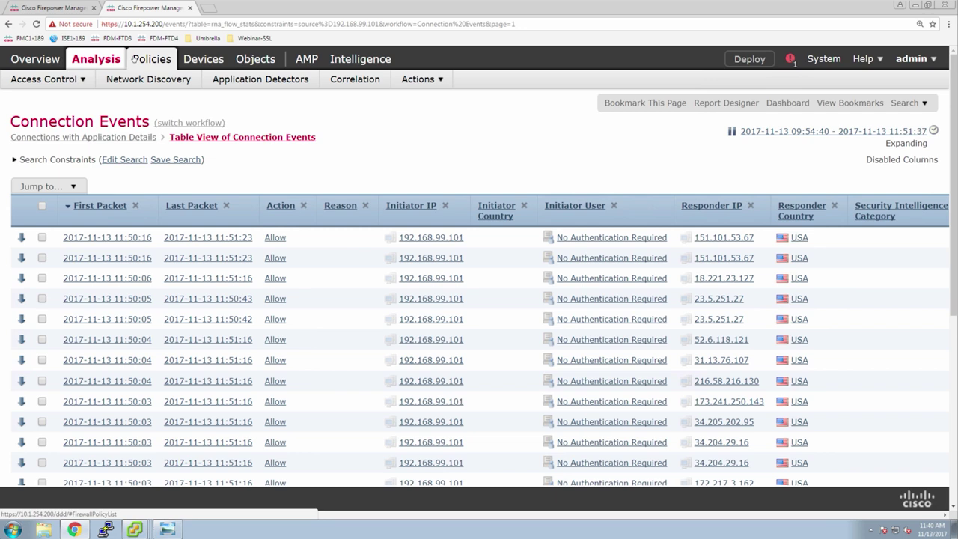
Step: Open FTD1-Access-Policy for editing at its Security Intelligence settings
{"action": "mouse_move", "coordinate": [70, 84]}
{"action": "left_click", "coordinate": [60, 101]}
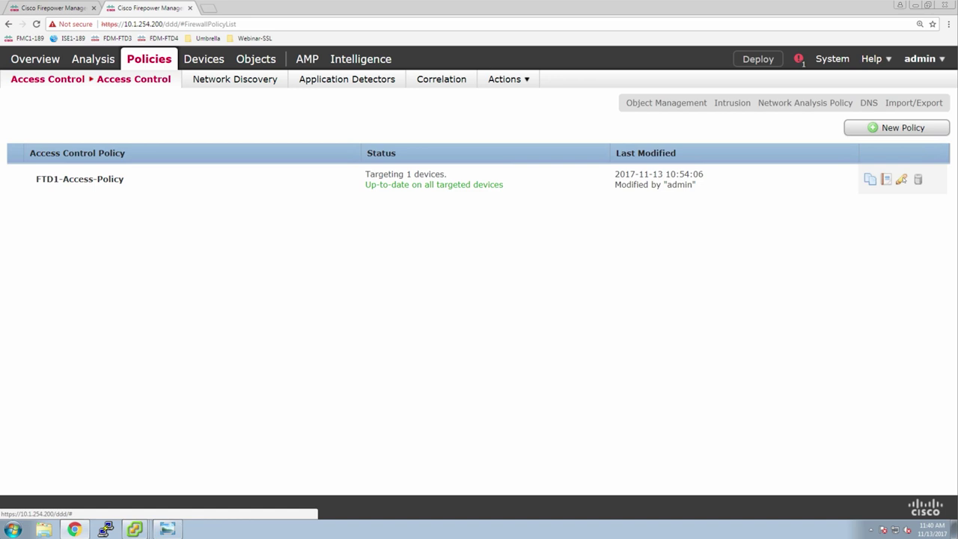
{"action": "left_click", "coordinate": [900, 178]}
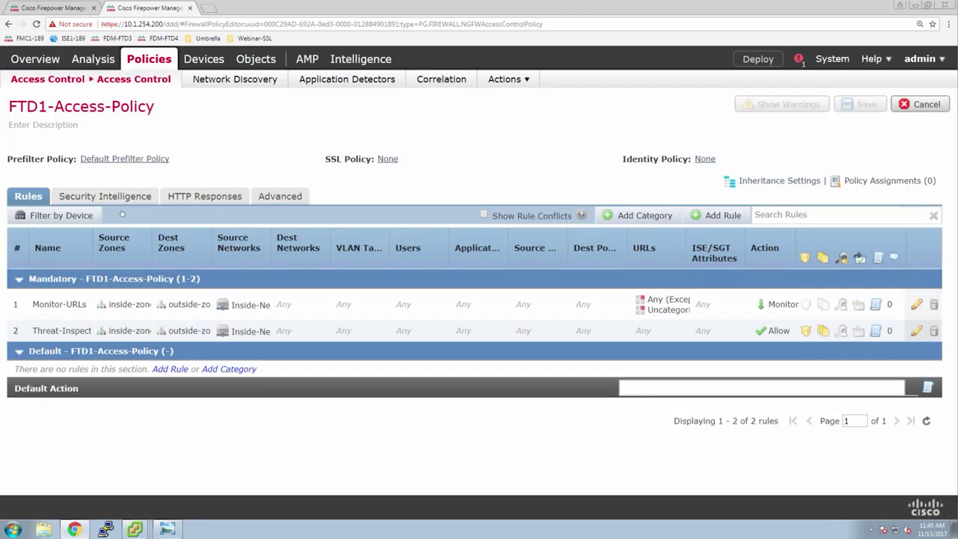
{"action": "left_click", "coordinate": [121, 196]}
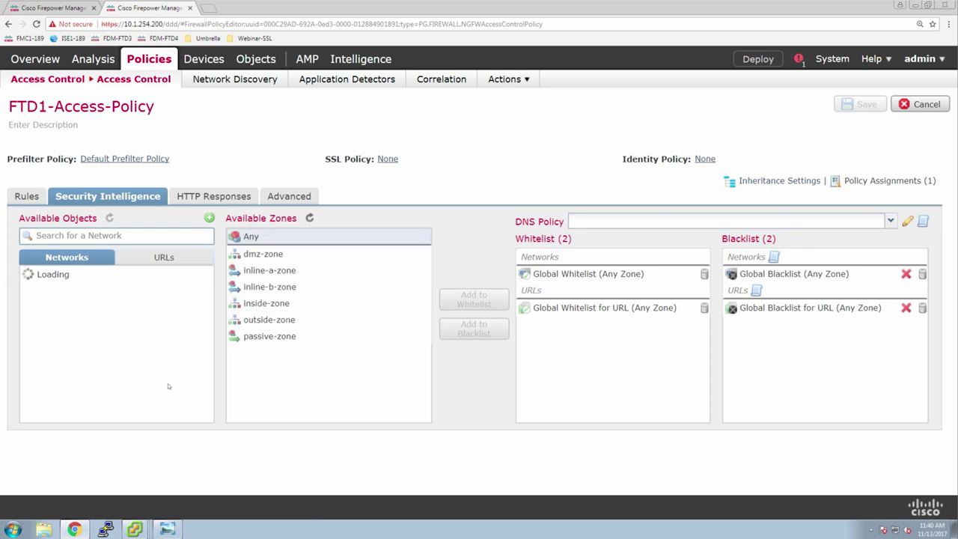
Step: Add the Attackers through Tor_exit_node network feeds to the blacklist
{"action": "left_click_drag", "start_coordinate": [210, 289], "coordinate": [205, 352]}
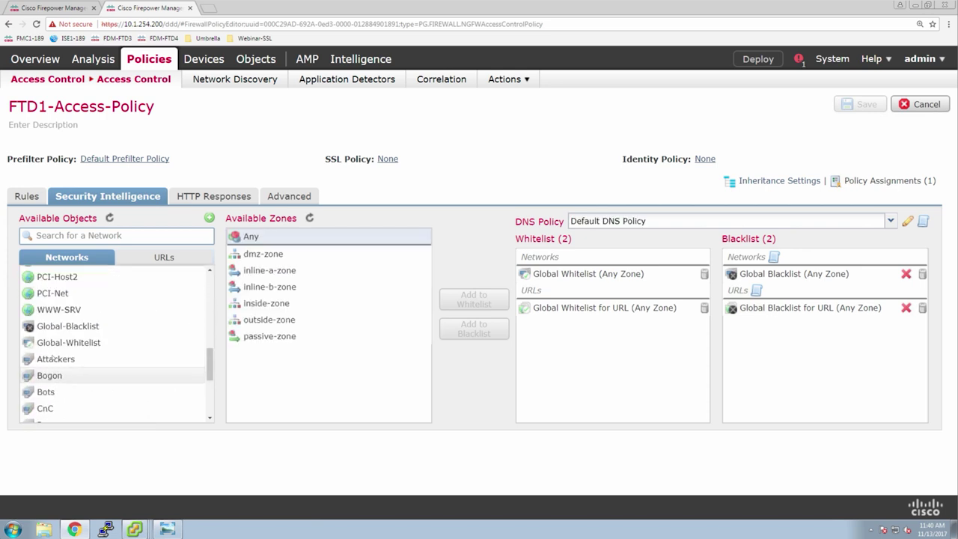
{"action": "left_click", "coordinate": [54, 359]}
{"action": "key", "text": "shift+Down"}
{"action": "key", "text": "shift+Down"}
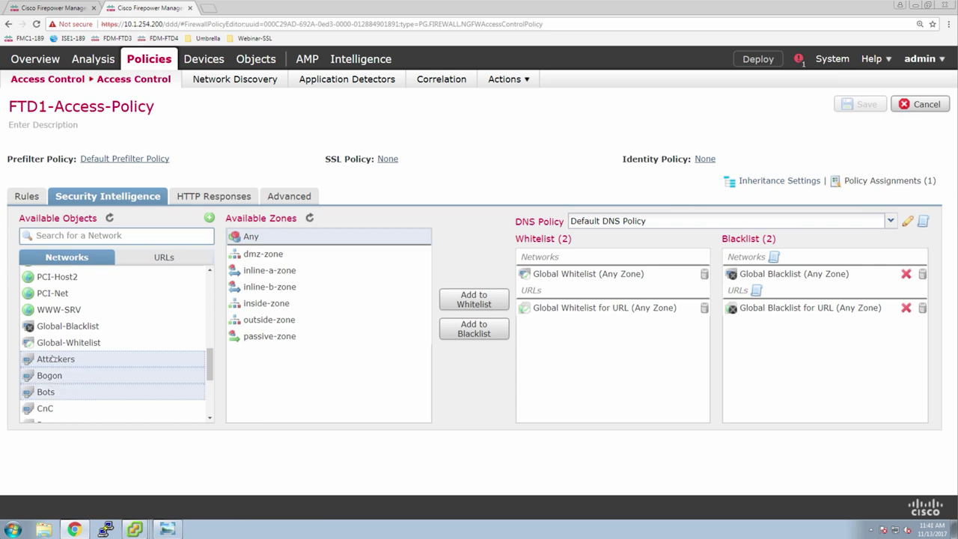
{"action": "key", "text": "shift+Down"}
{"action": "key", "text": "shift+Down"}
{"action": "key", "text": "shift+Down"}
{"action": "key", "text": "shift+Down"}
{"action": "key", "text": "shift+Down"}
{"action": "key", "text": "shift+Down"}
{"action": "key", "text": "shift+Down"}
{"action": "key", "text": "shift+Down"}
{"action": "key", "text": "shift+Down"}
{"action": "key", "text": "shift+Down"}
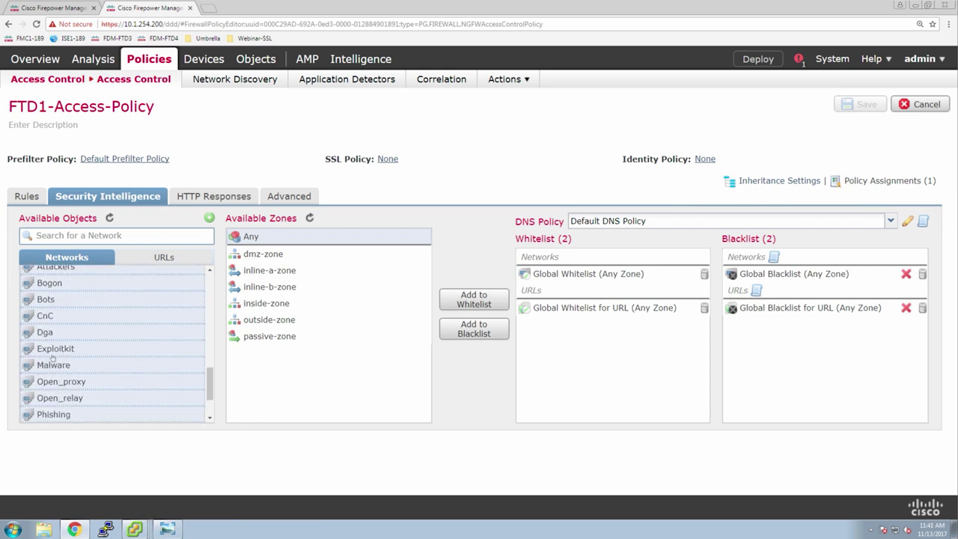
{"action": "key", "text": "shift+Down"}
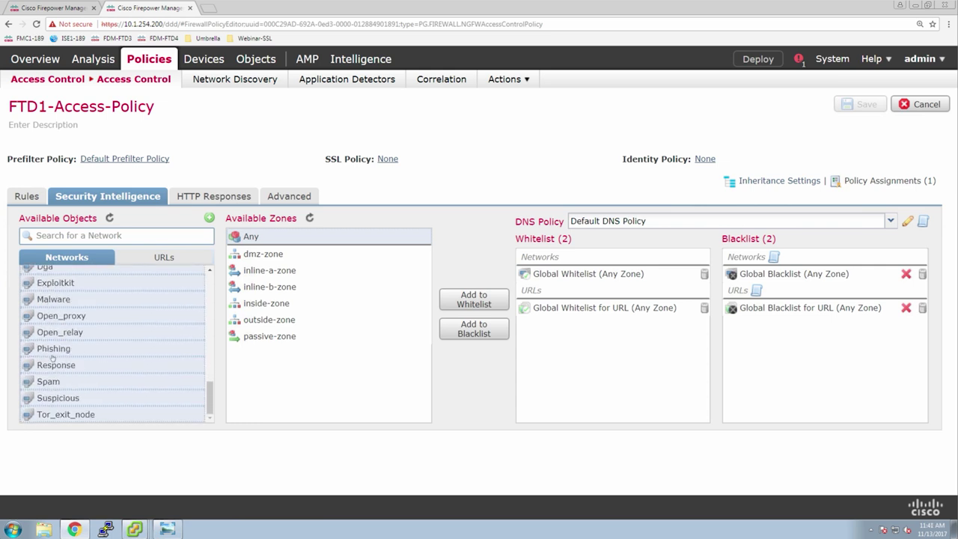
{"action": "left_click", "coordinate": [460, 336]}
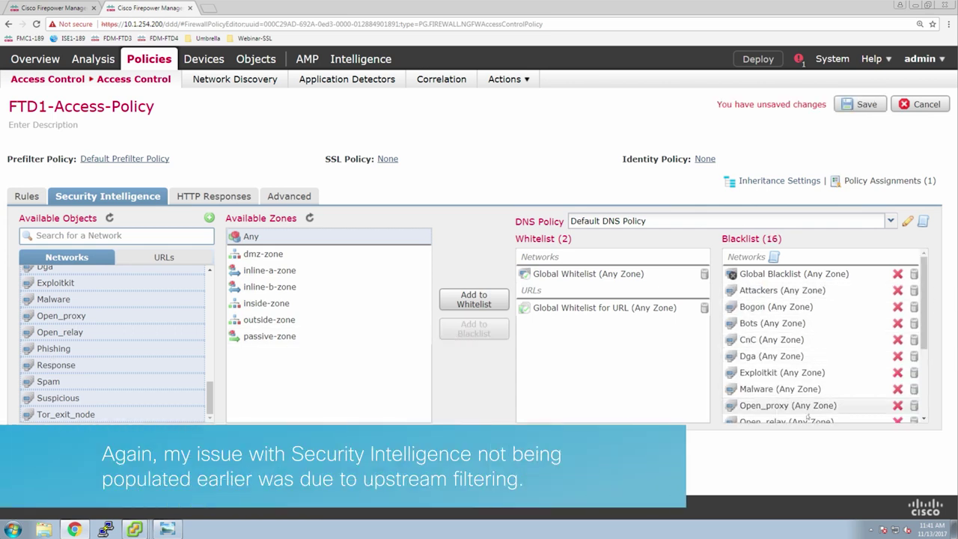
Step: Add the URL Attackers through URL Tor_exit_node feeds to the blacklist
{"action": "left_click", "coordinate": [164, 258]}
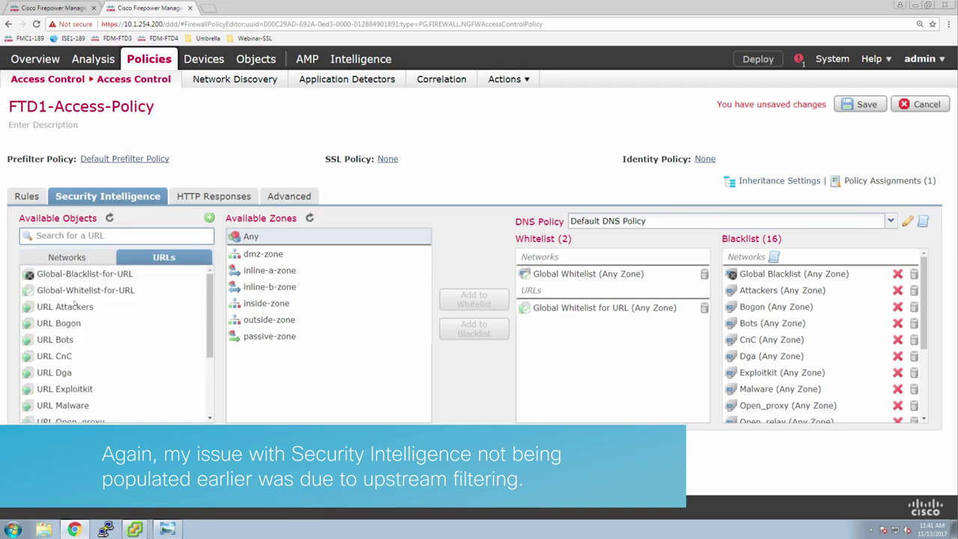
{"action": "left_click", "coordinate": [56, 306]}
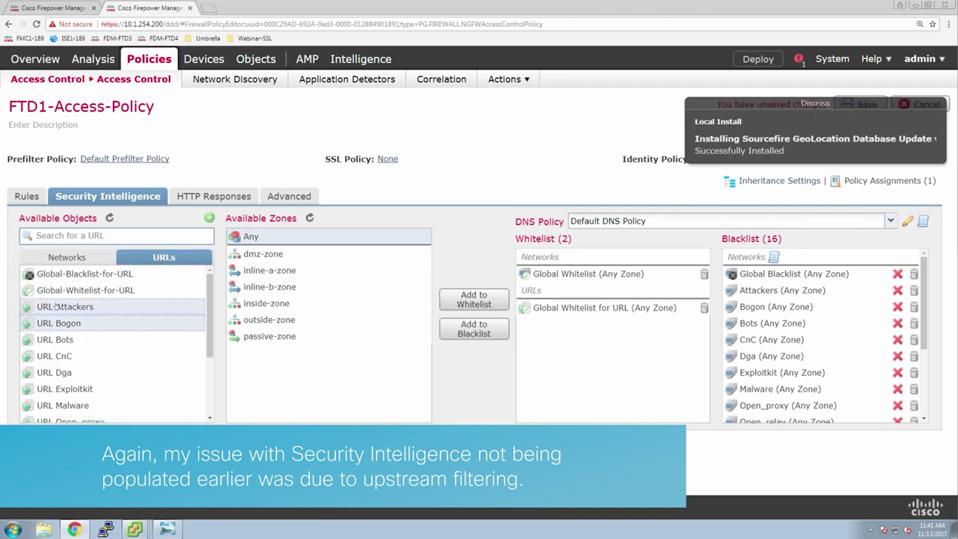
{"action": "key", "text": "shift+Down"}
{"action": "key", "text": "shift+Down"}
{"action": "key", "text": "shift+Down"}
{"action": "key", "text": "shift+Down"}
{"action": "key", "text": "shift+Down"}
{"action": "key", "text": "shift+Down"}
{"action": "key", "text": "shift+Down"}
{"action": "key", "text": "shift+Down"}
{"action": "key", "text": "shift+Down"}
{"action": "key", "text": "shift+Down"}
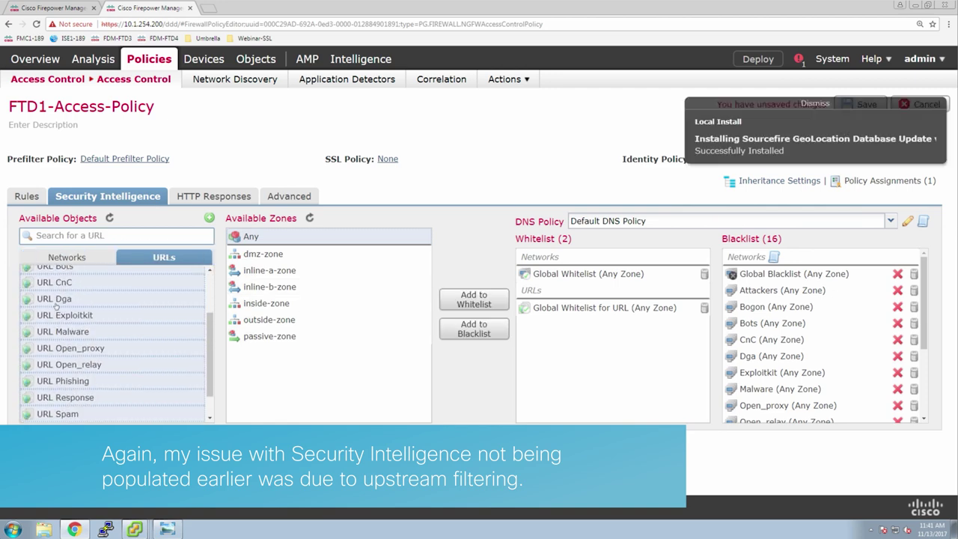
{"action": "key", "text": "shift+Down"}
{"action": "key", "text": "shift+Down"}
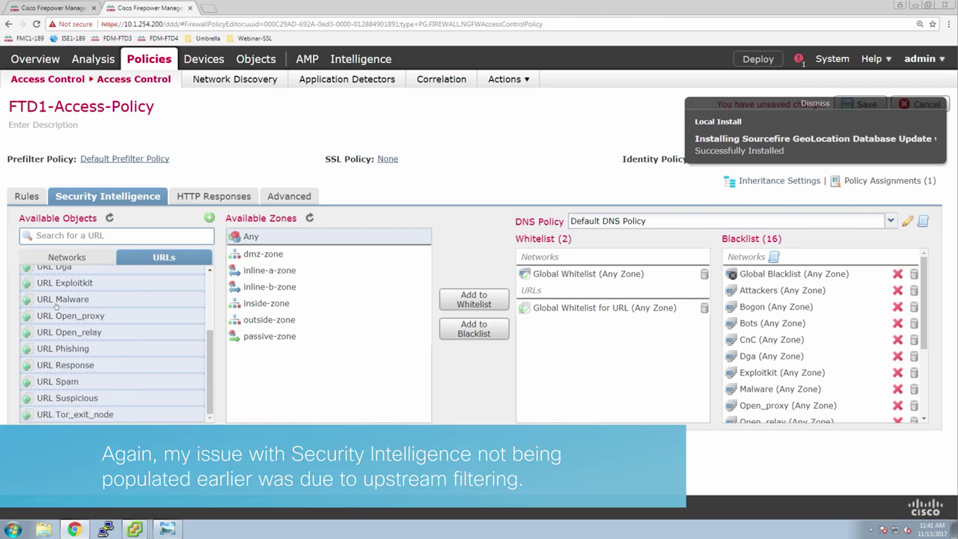
{"action": "left_click", "coordinate": [466, 334]}
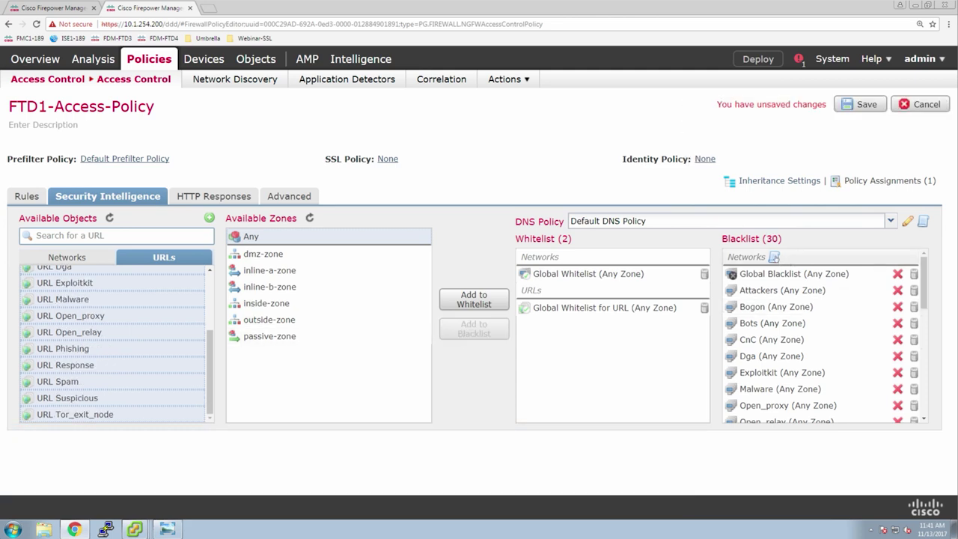
Step: Review the blacklist logging options without changes and save FTD1-Access-Policy
{"action": "left_click", "coordinate": [774, 256]}
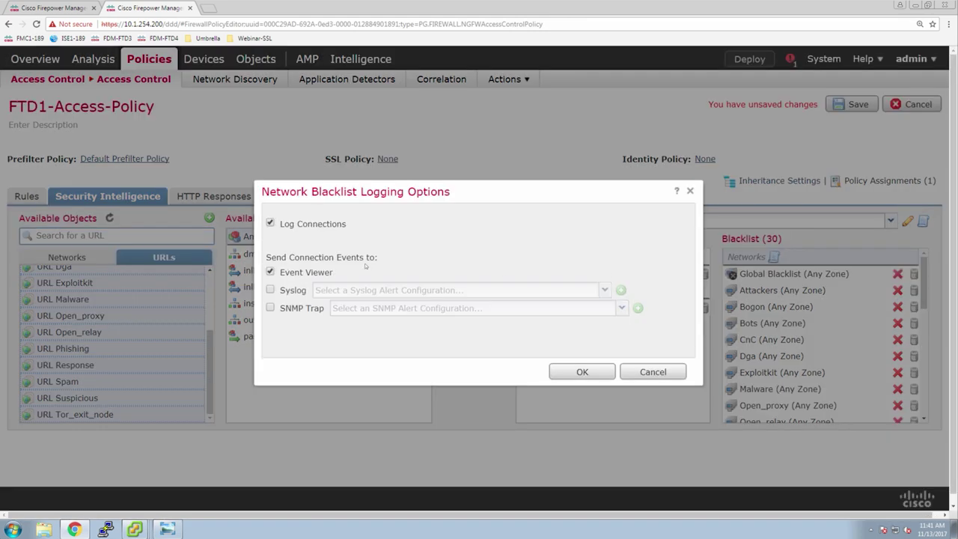
{"action": "left_click", "coordinate": [651, 372]}
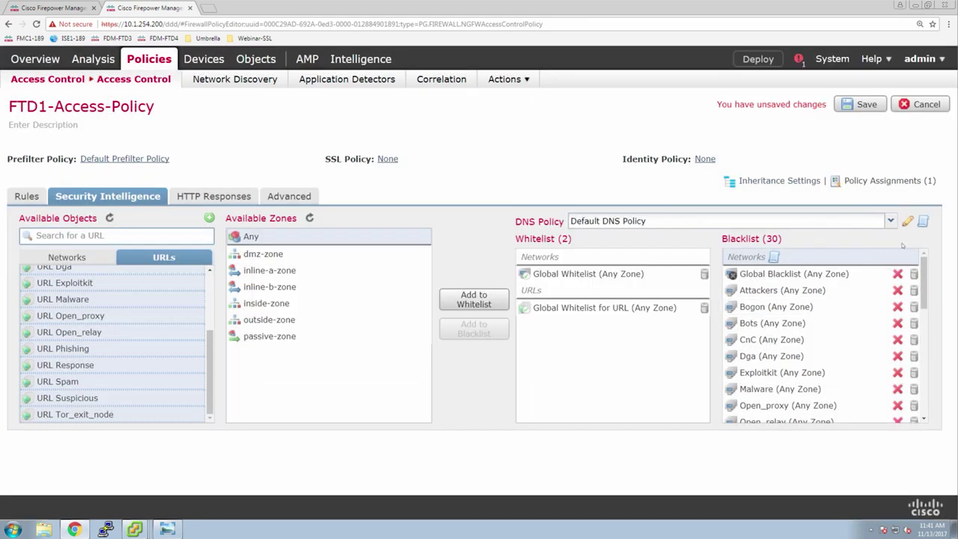
{"action": "left_click", "coordinate": [867, 109]}
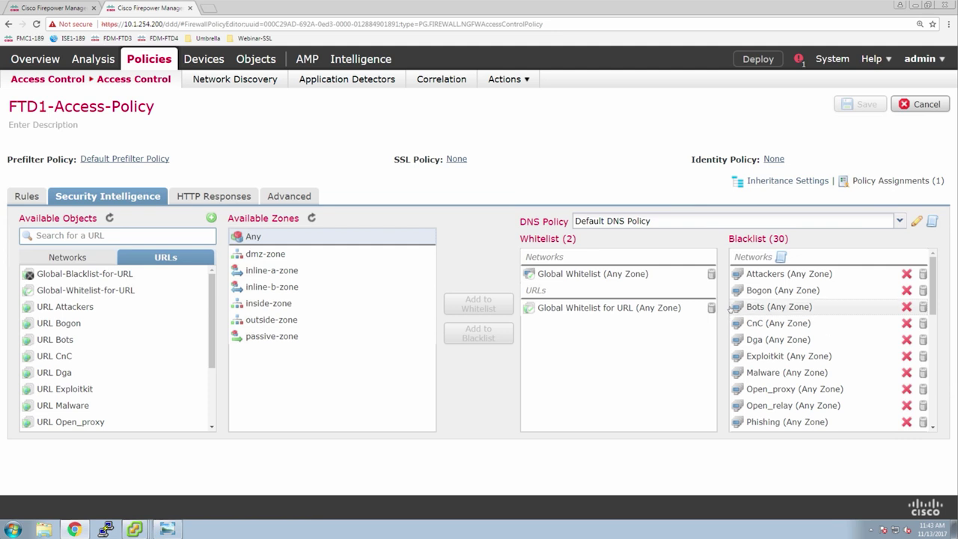
Step: Edit the network discovery rule and remove the 0.0.0.0/0 network
{"action": "left_click", "coordinate": [235, 78]}
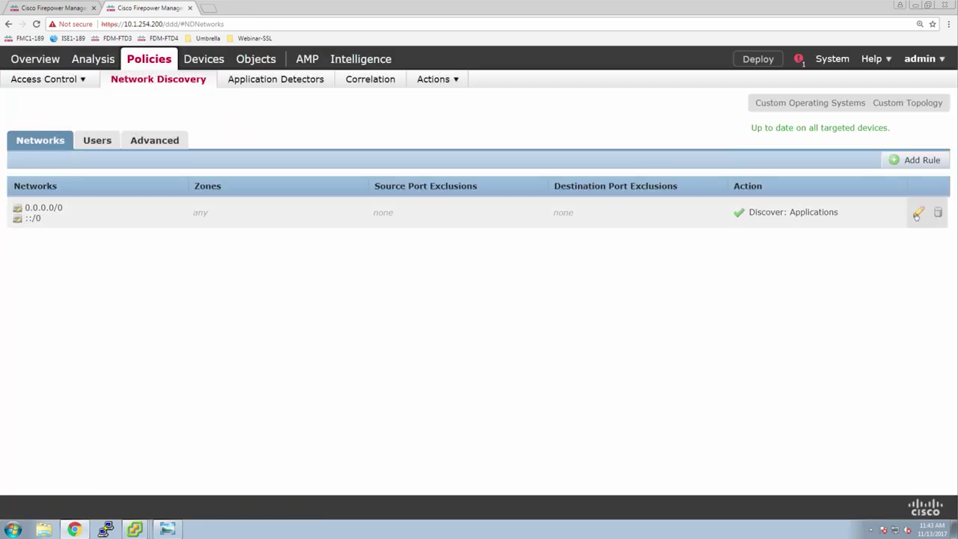
{"action": "left_click", "coordinate": [918, 214]}
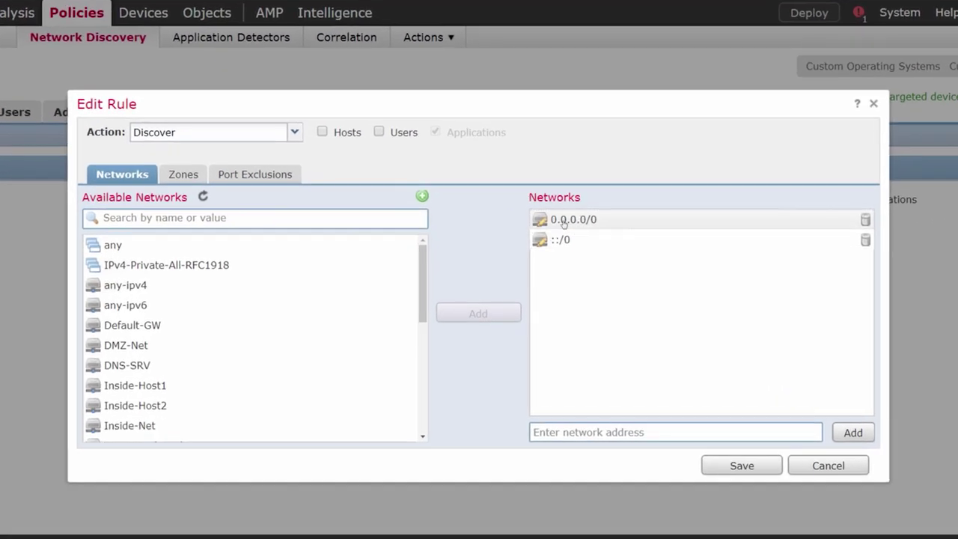
{"action": "left_click", "coordinate": [865, 219]}
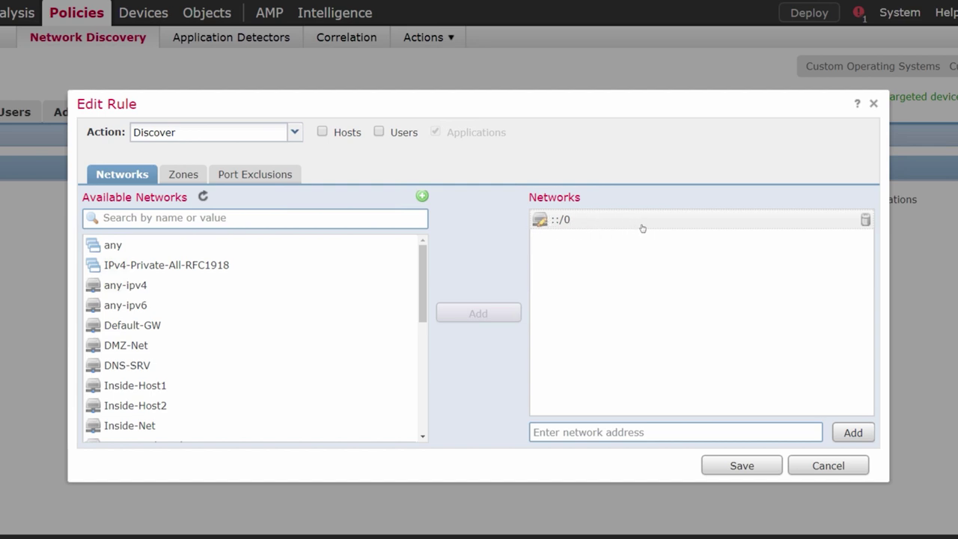
Step: Add DMZ-Net, Inside-Net and PCI-Net to the discovery rule's networks
{"action": "left_click", "coordinate": [122, 347]}
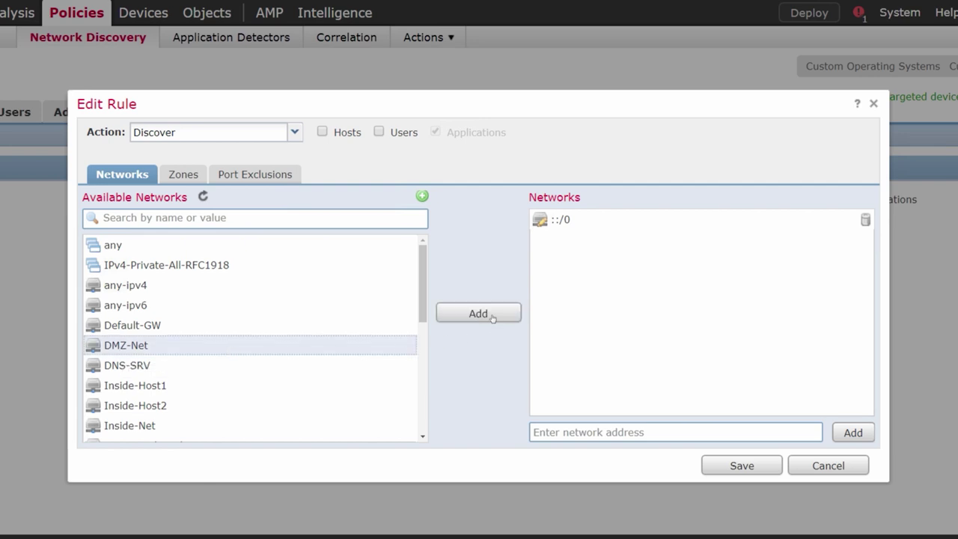
{"action": "left_click", "coordinate": [478, 313]}
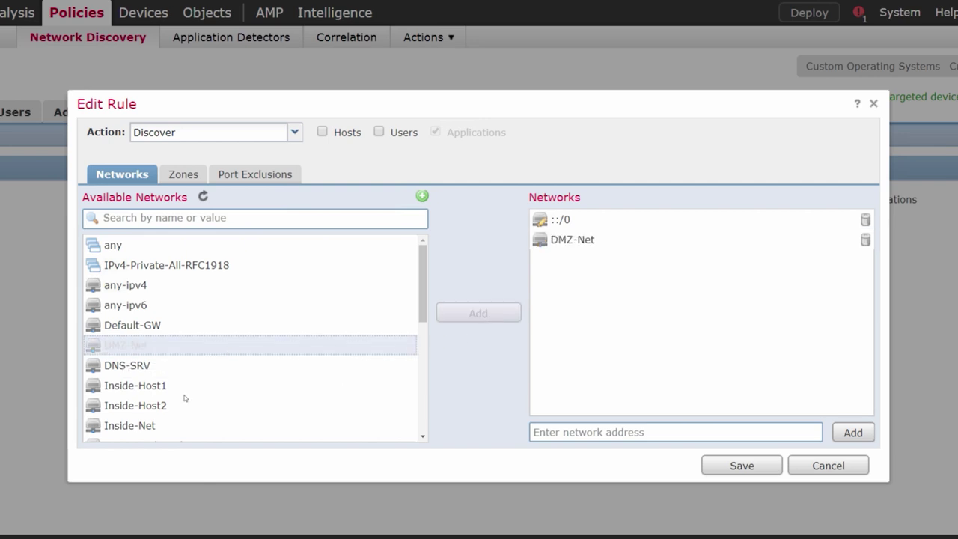
{"action": "scroll", "coordinate": [133, 372], "scroll_direction": "down", "scroll_amount": 1}
{"action": "left_click", "coordinate": [145, 366]}
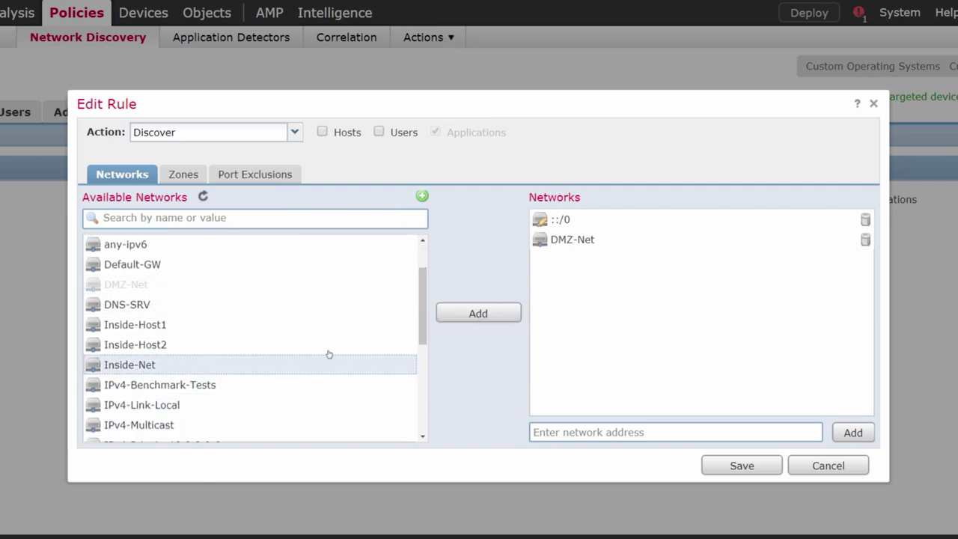
{"action": "left_click", "coordinate": [478, 313]}
{"action": "scroll", "coordinate": [192, 341], "scroll_direction": "down", "scroll_amount": 5}
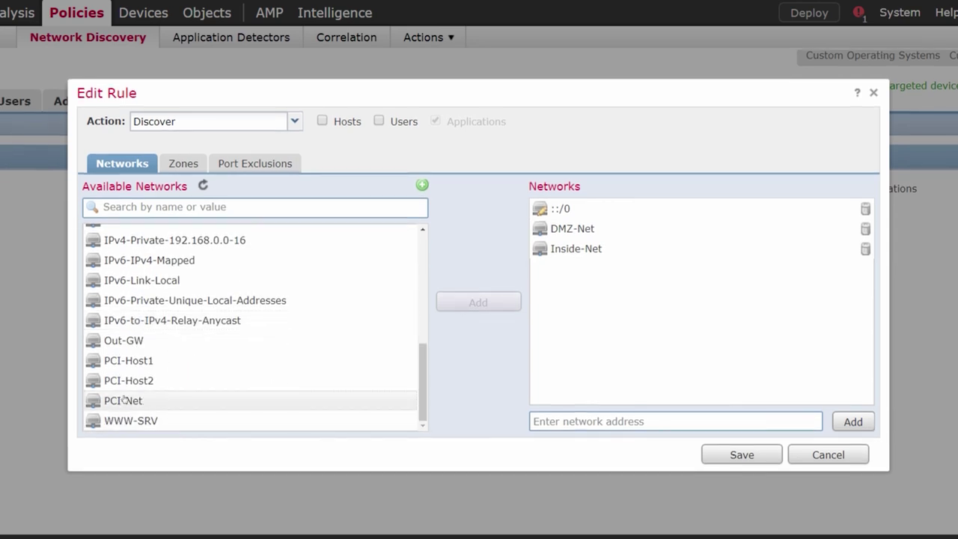
{"action": "left_click", "coordinate": [142, 401]}
{"action": "left_click", "coordinate": [478, 301]}
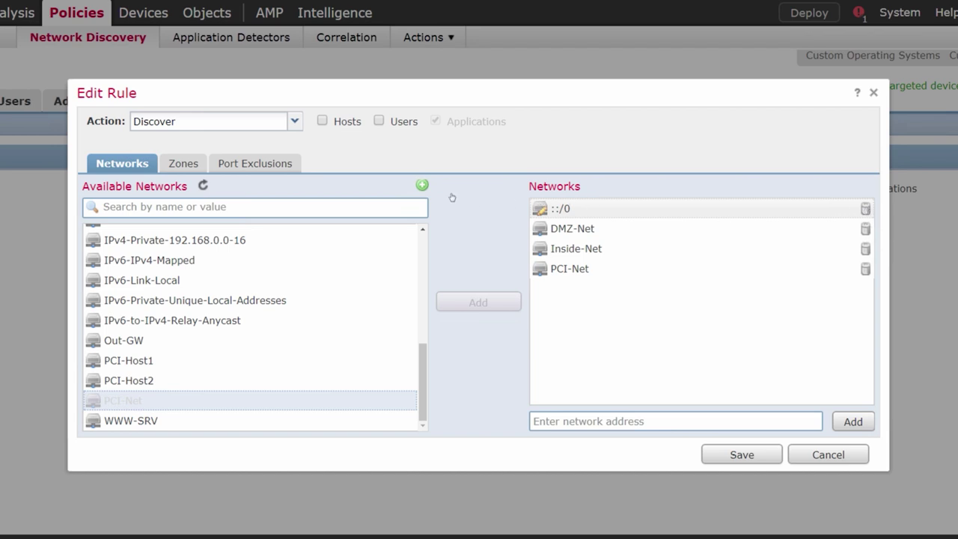
Step: Enable host and user discovery, save the rule, and view the Users settings
{"action": "left_click", "coordinate": [321, 120]}
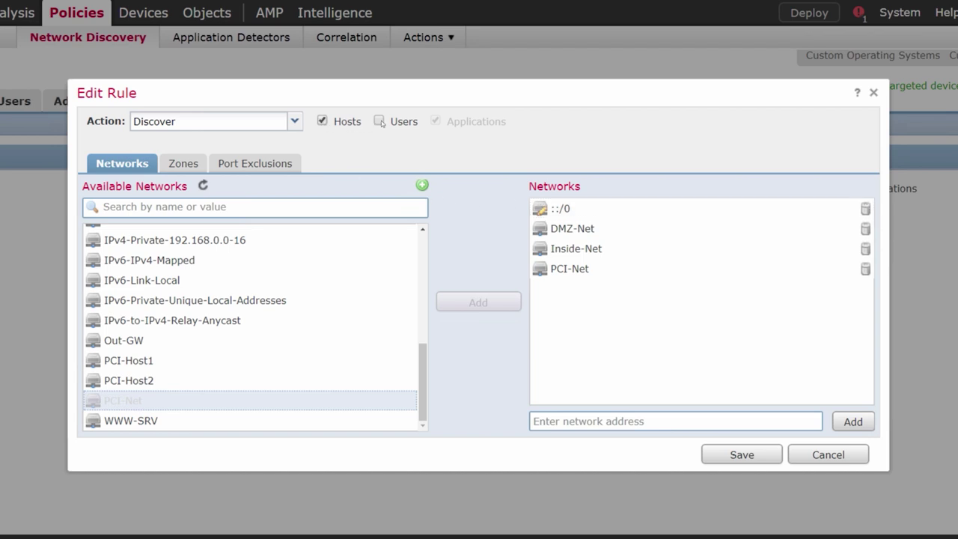
{"action": "left_click", "coordinate": [379, 121]}
{"action": "left_click", "coordinate": [731, 458]}
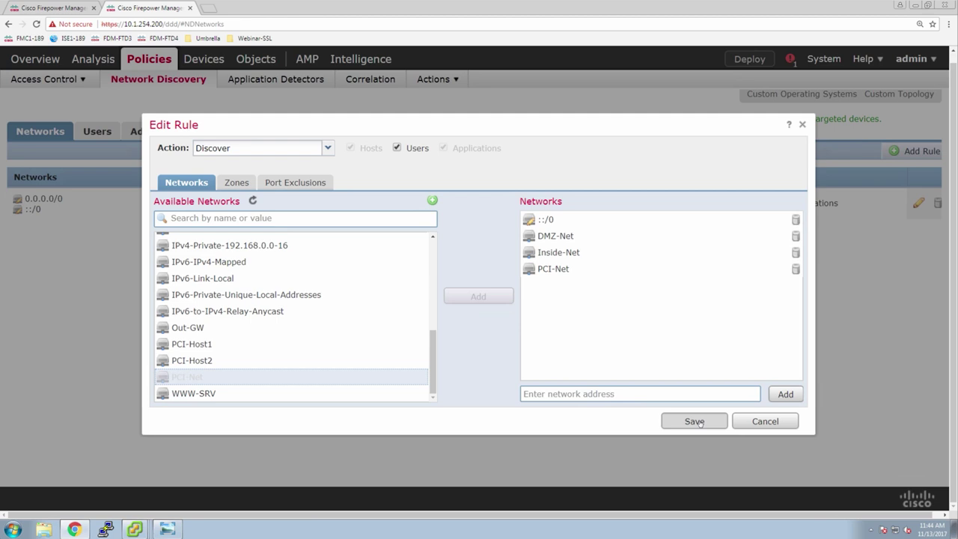
{"action": "left_click", "coordinate": [695, 421]}
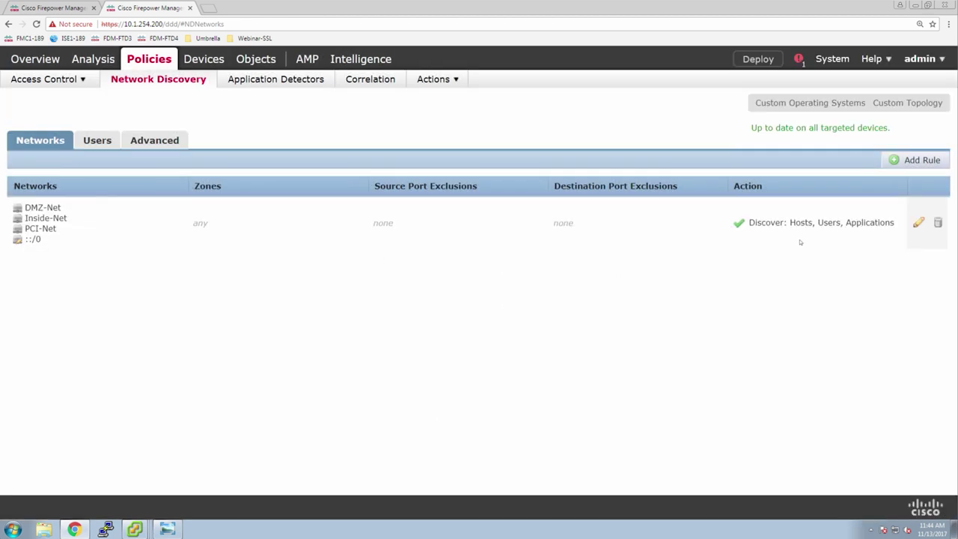
{"action": "left_click", "coordinate": [90, 140]}
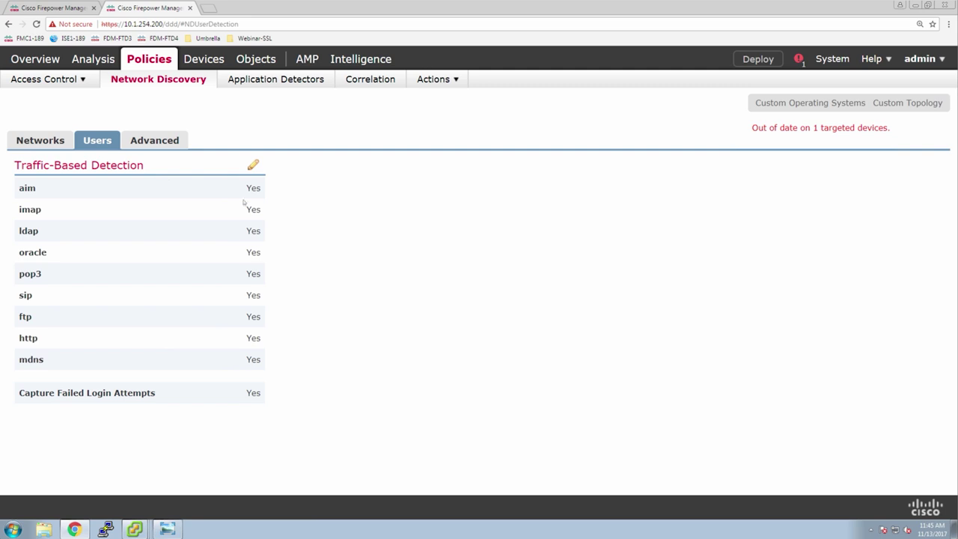
Step: Display the Network Discovery Advanced tab with its 3600-second update interval and host timeouts
{"action": "left_click", "coordinate": [157, 141]}
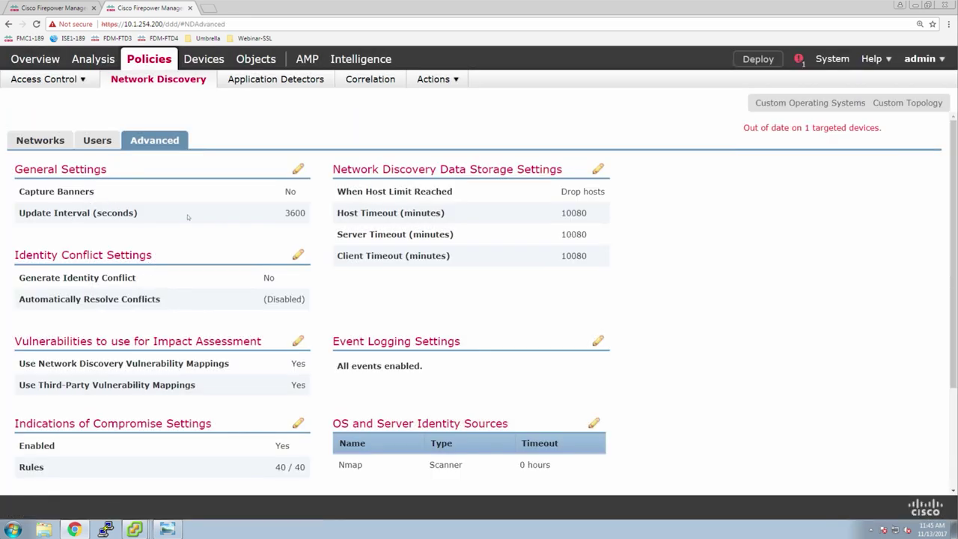
Step: Set Capture Banners to Yes in the Advanced General Settings and save
{"action": "left_click", "coordinate": [298, 168]}
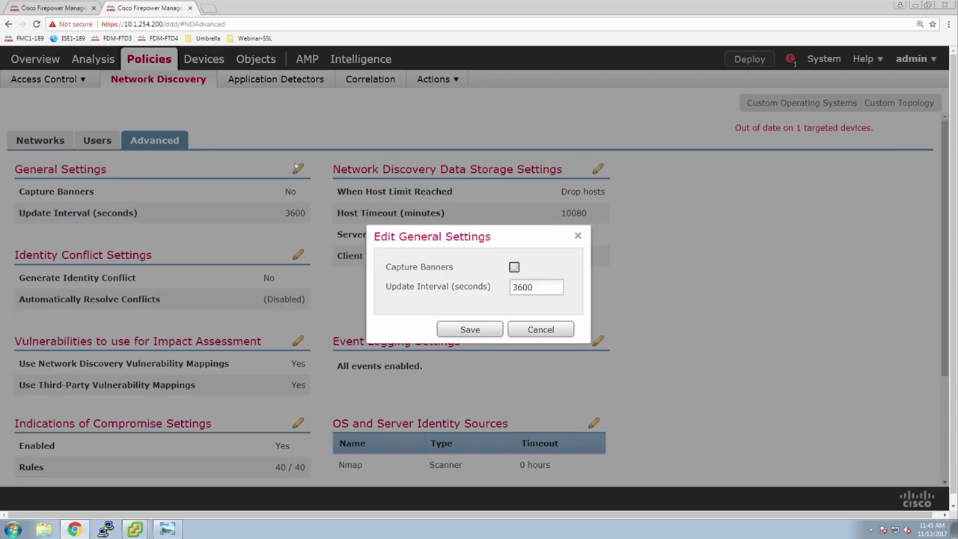
{"action": "left_click", "coordinate": [514, 267]}
{"action": "left_click", "coordinate": [470, 329]}
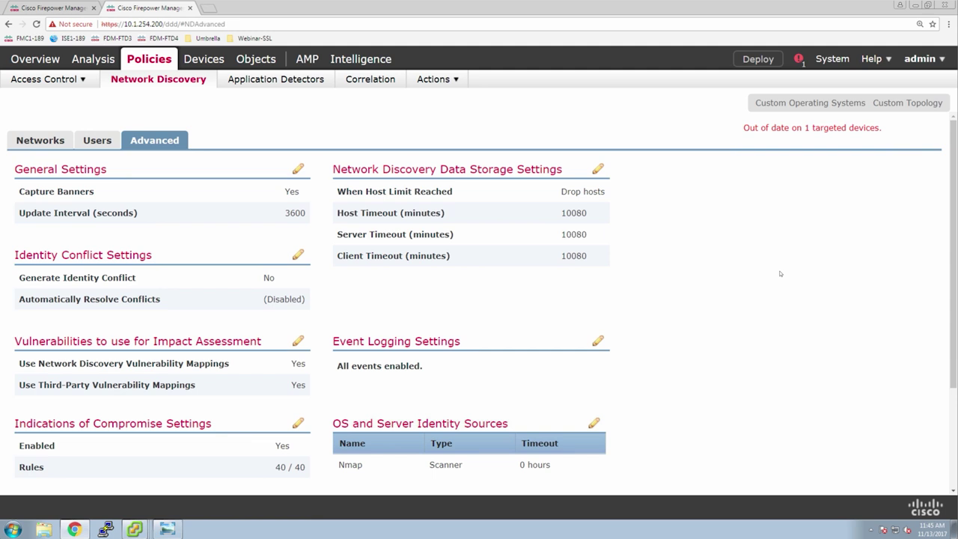
{"action": "scroll", "coordinate": [780, 273], "scroll_direction": "down", "scroll_amount": 3}
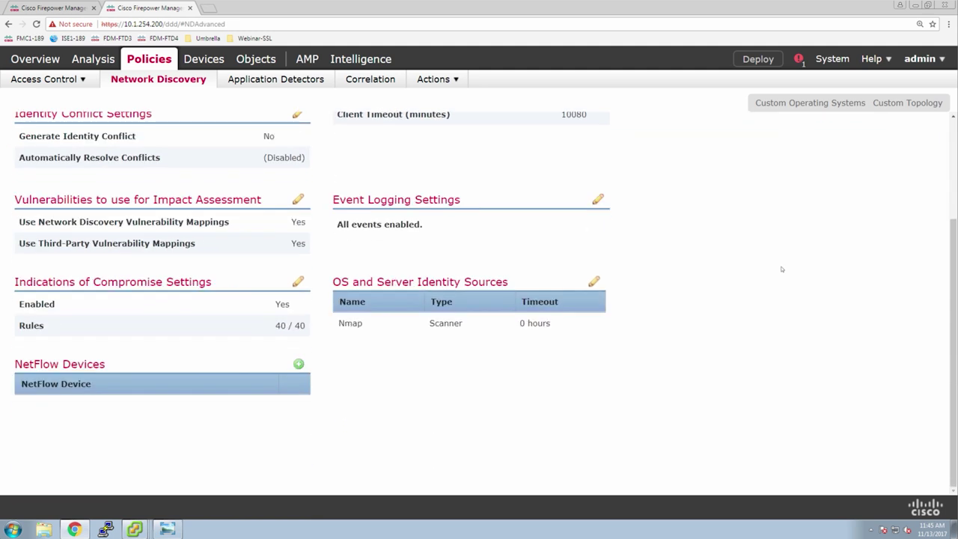
{"action": "scroll", "coordinate": [786, 262], "scroll_direction": "up", "scroll_amount": 3}
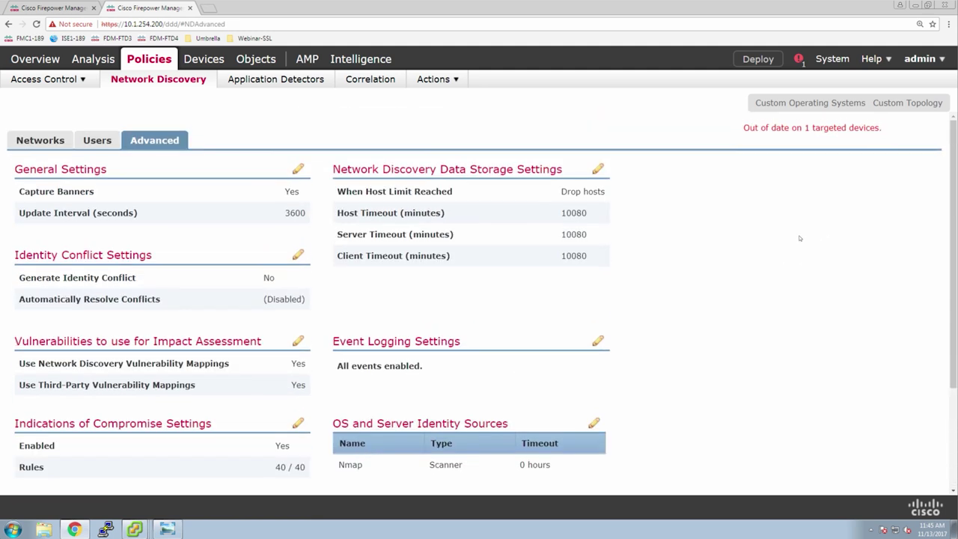
Step: Browse the Object Management Network objects list, including DMZ-Net at 192.168.66.0/24
{"action": "left_click", "coordinate": [36, 148]}
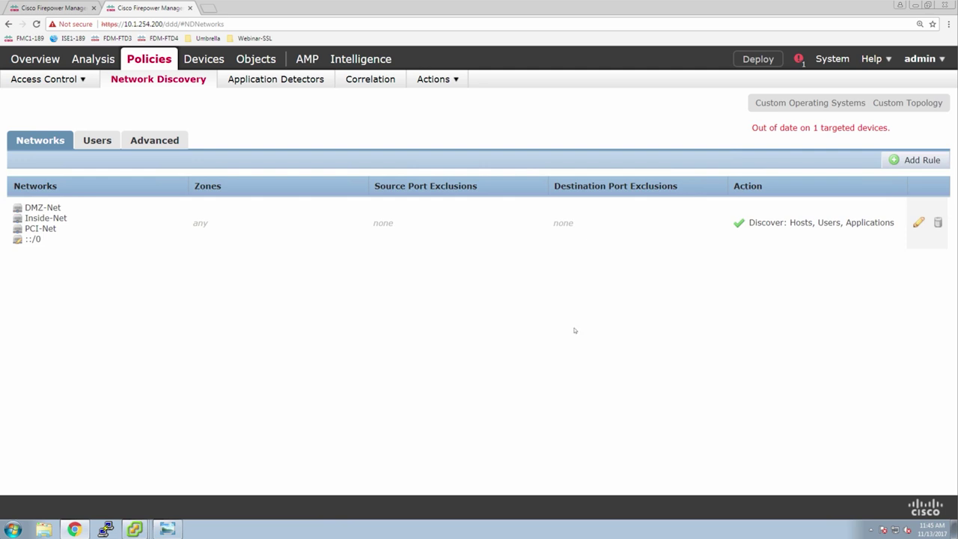
{"action": "left_click", "coordinate": [261, 61]}
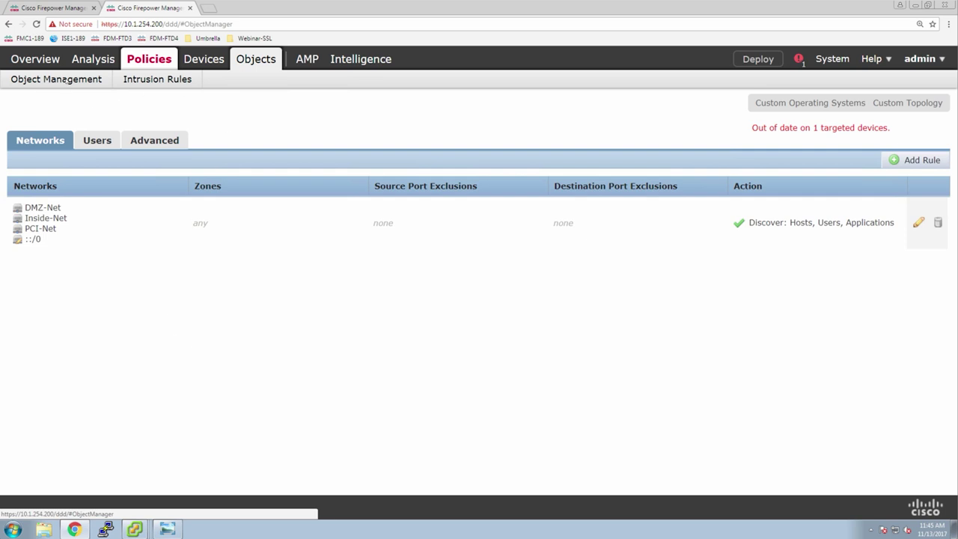
{"action": "left_click", "coordinate": [57, 79]}
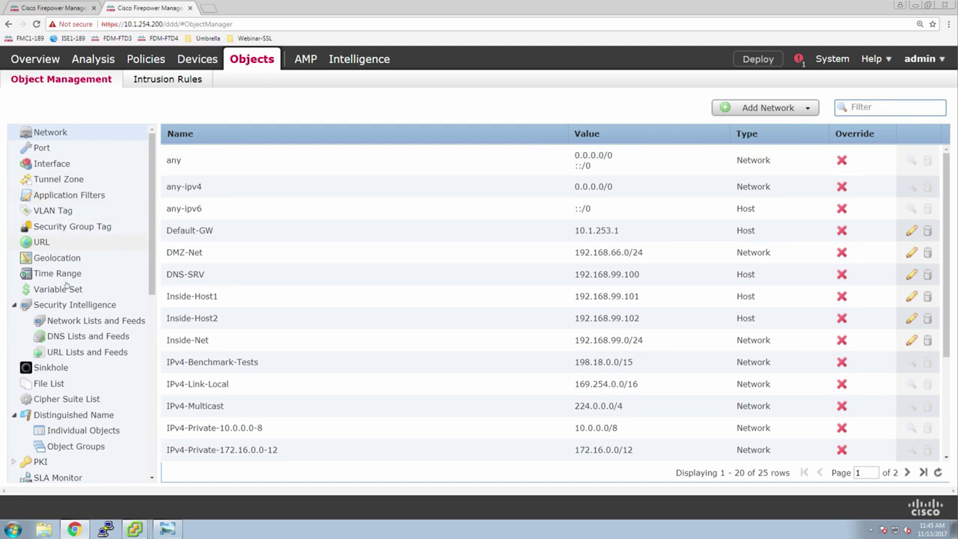
{"action": "scroll", "coordinate": [81, 322], "scroll_direction": "down", "scroll_amount": 3}
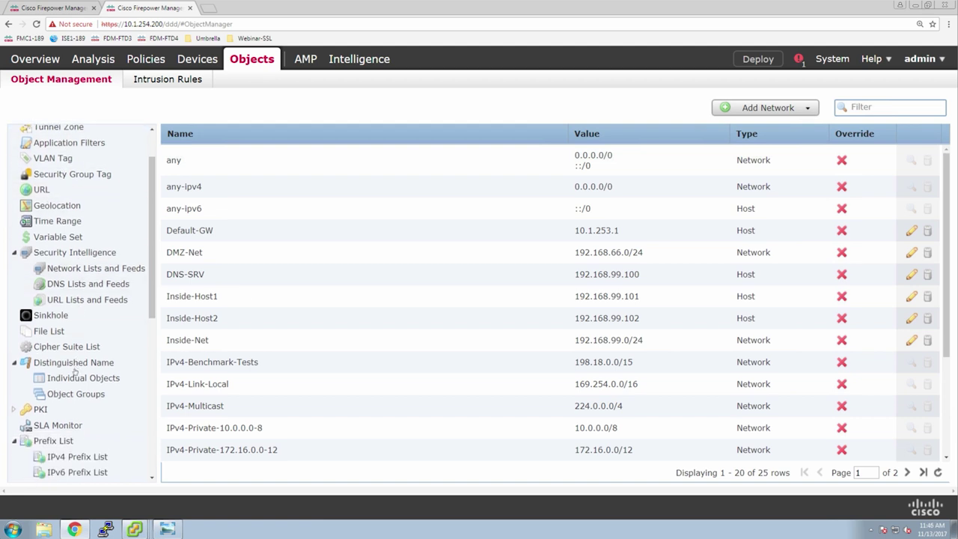
{"action": "scroll", "coordinate": [75, 372], "scroll_direction": "down", "scroll_amount": 2}
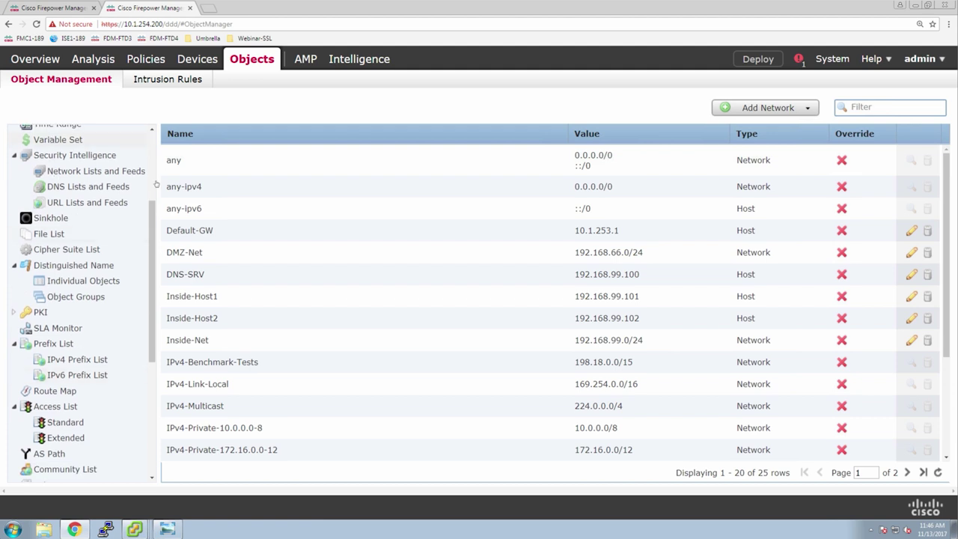
Step: Edit the Default-Set variable set and open its HOME_NET variable
{"action": "left_click", "coordinate": [52, 139]}
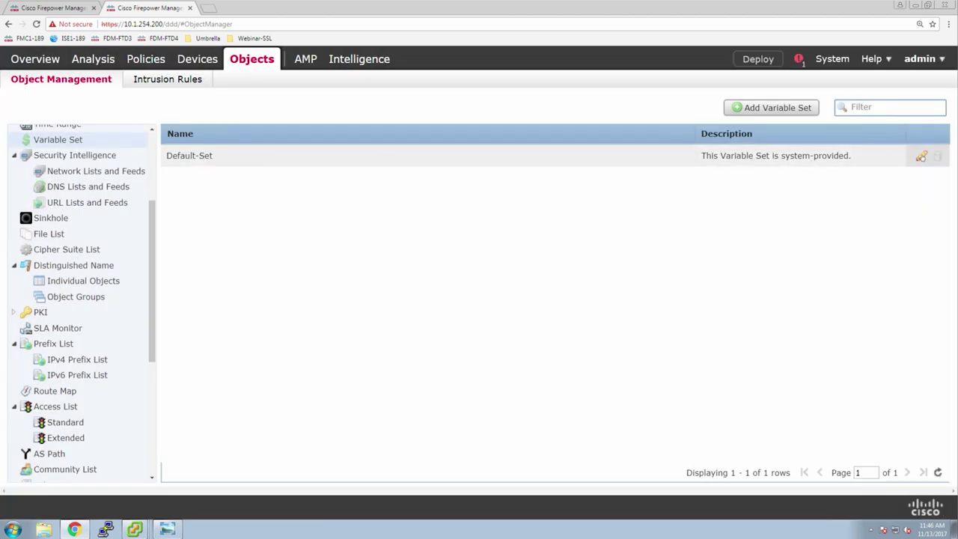
{"action": "left_click", "coordinate": [921, 156]}
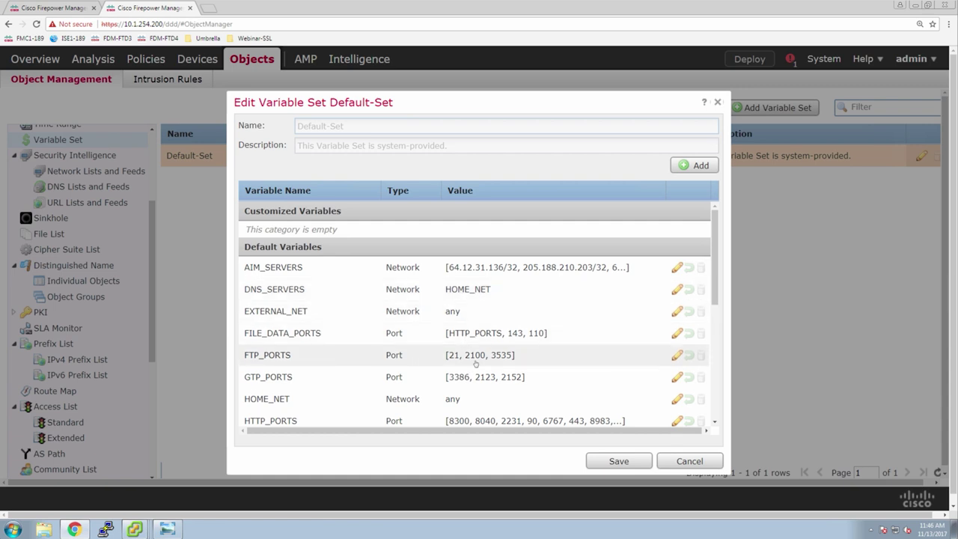
{"action": "scroll", "coordinate": [481, 399], "scroll_direction": "down", "scroll_amount": 1}
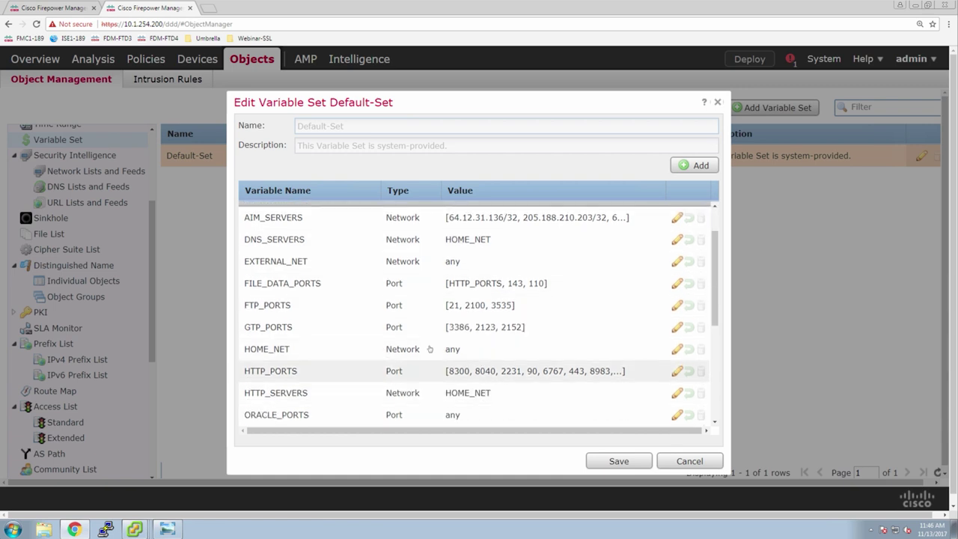
{"action": "double_click", "coordinate": [452, 349]}
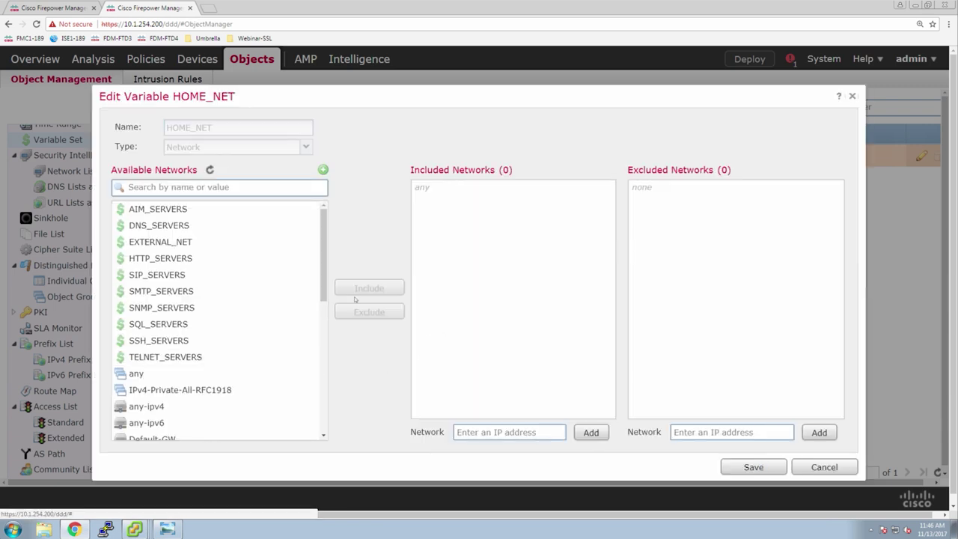
Step: Include DMZ-Net, Inside-Net and PCI-Net in HOME_NET and save the variable
{"action": "left_click_drag", "start_coordinate": [324, 299], "coordinate": [326, 349]}
{"action": "left_click", "coordinate": [161, 290]}
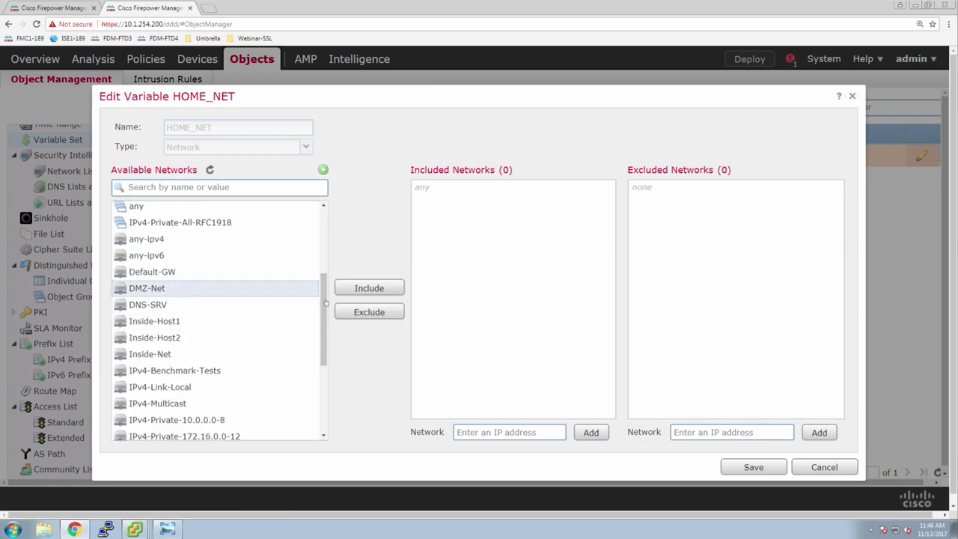
{"action": "left_click", "coordinate": [371, 288]}
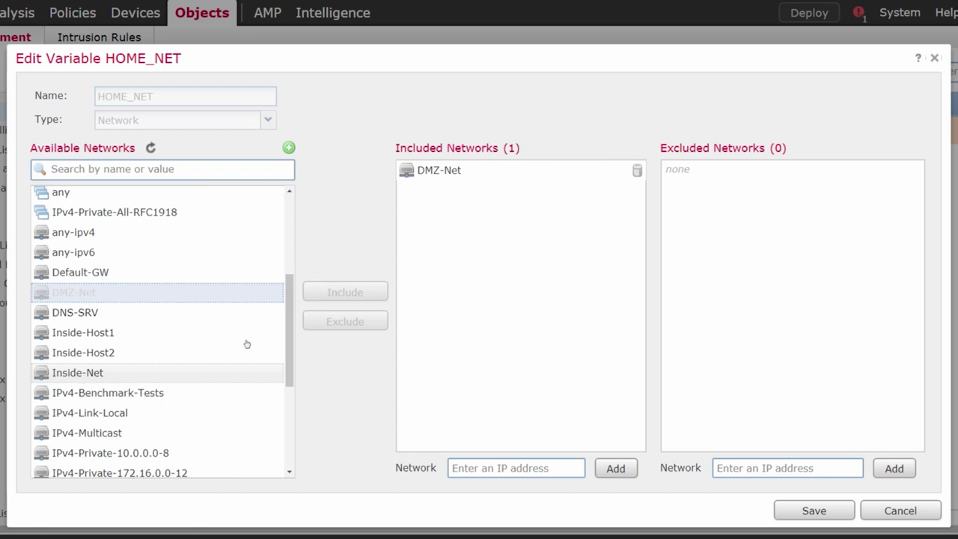
{"action": "left_click", "coordinate": [225, 372]}
{"action": "left_click", "coordinate": [371, 294]}
{"action": "scroll", "coordinate": [132, 376], "scroll_direction": "down", "scroll_amount": 5}
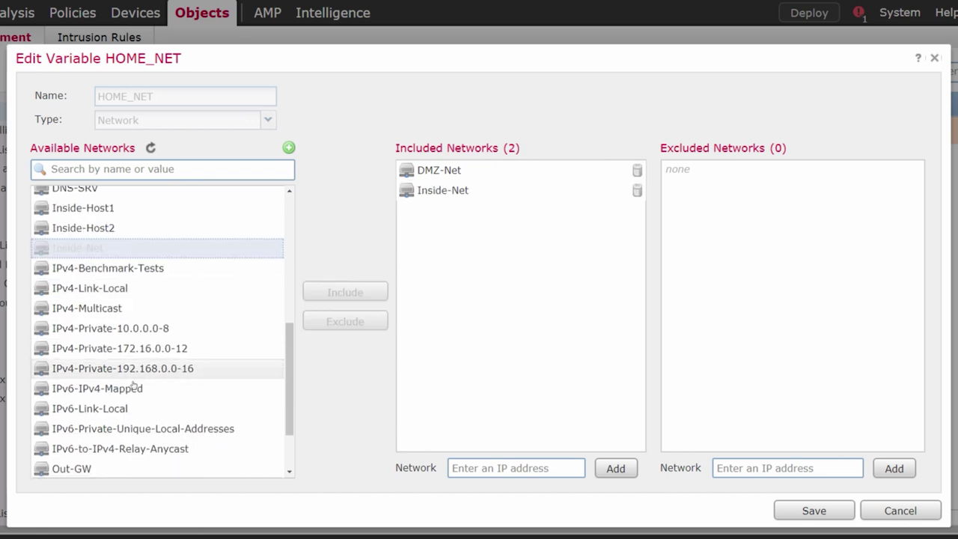
{"action": "left_click", "coordinate": [71, 448]}
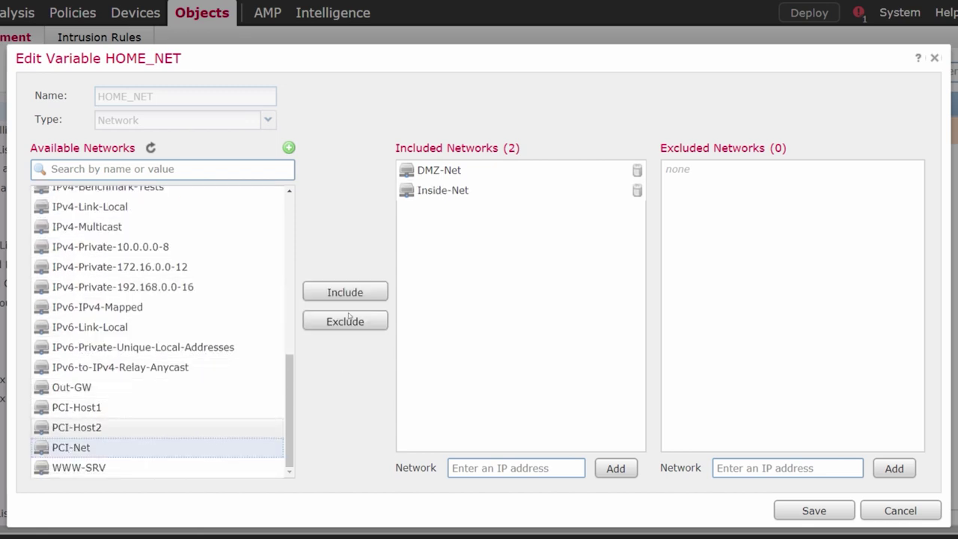
{"action": "left_click", "coordinate": [342, 293]}
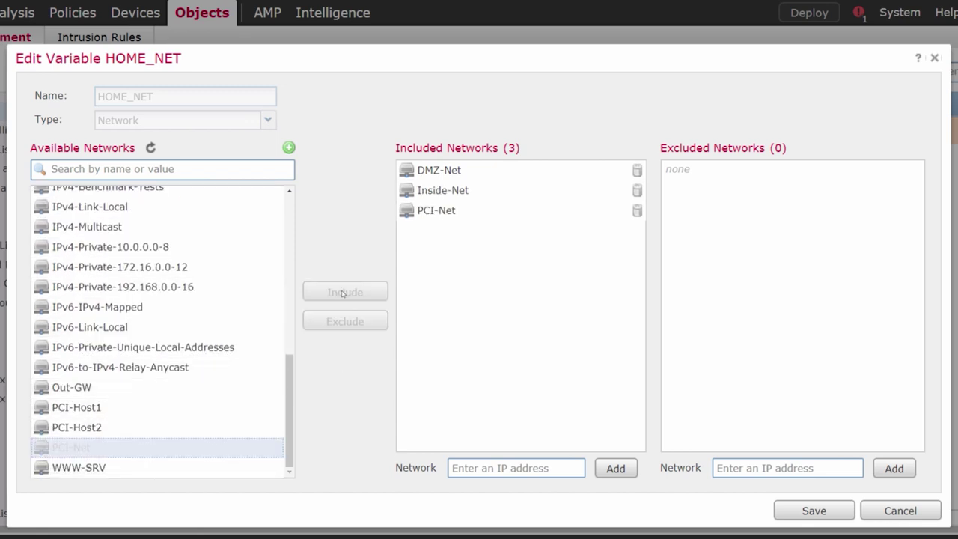
{"action": "left_click", "coordinate": [805, 510]}
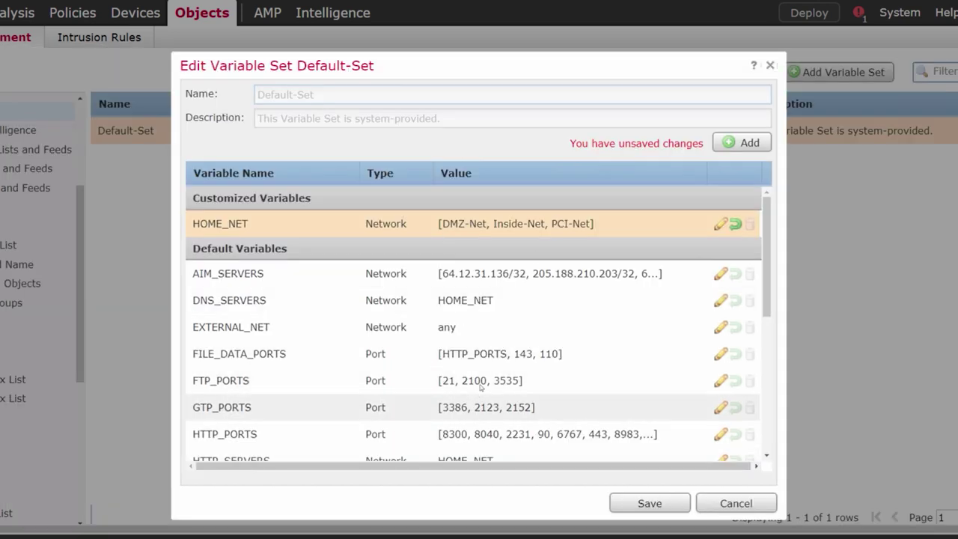
Step: Add DNS-SRV to the DNS_SERVERS variable's included networks and save it
{"action": "left_click", "coordinate": [721, 300]}
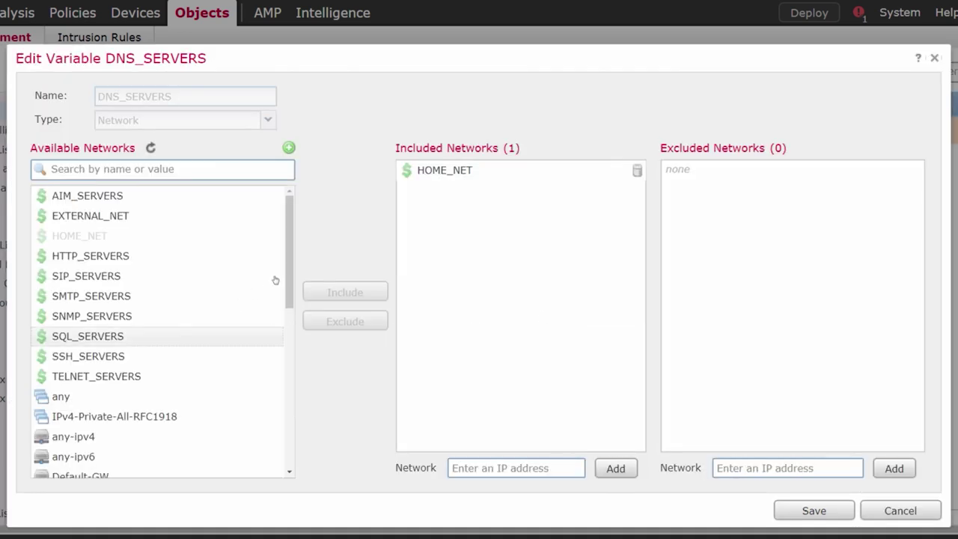
{"action": "scroll", "coordinate": [287, 301], "scroll_direction": "down", "scroll_amount": 1}
{"action": "scroll", "coordinate": [285, 301], "scroll_direction": "down", "scroll_amount": 2}
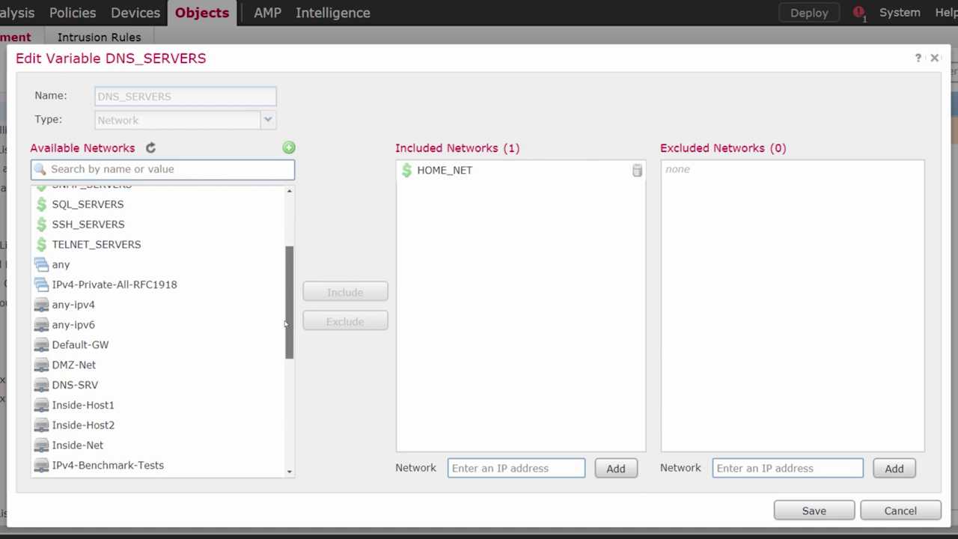
{"action": "scroll", "coordinate": [285, 324], "scroll_direction": "down", "scroll_amount": 2}
{"action": "left_click", "coordinate": [68, 360]}
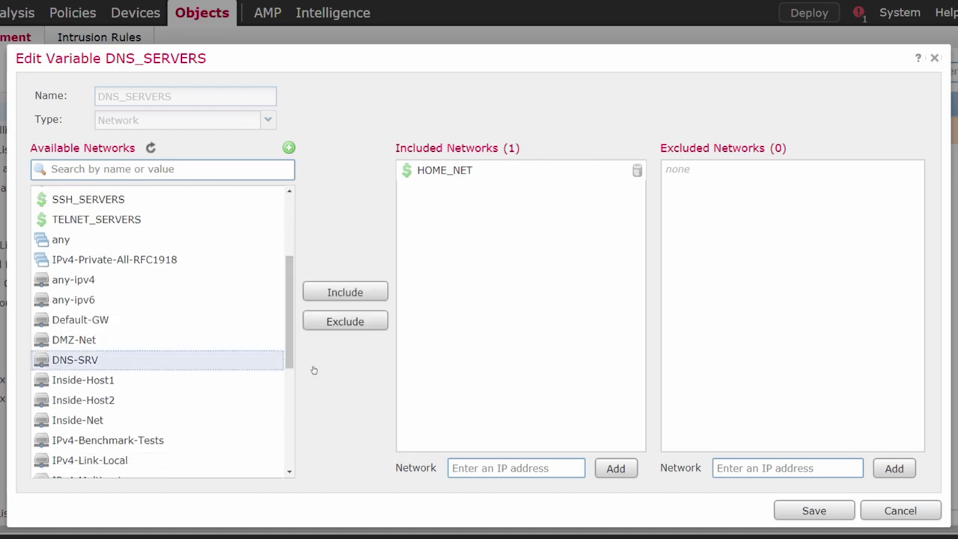
{"action": "left_click", "coordinate": [351, 293]}
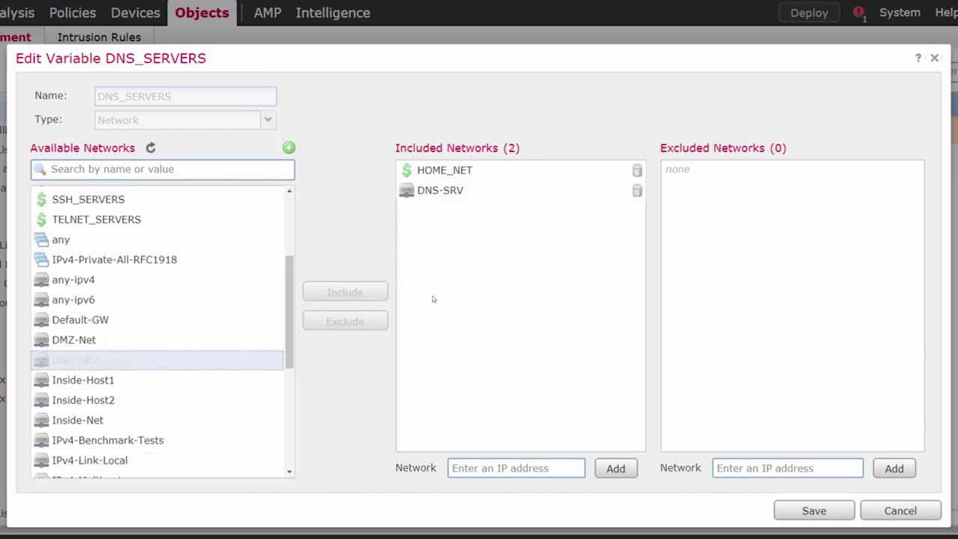
{"action": "left_click", "coordinate": [806, 511]}
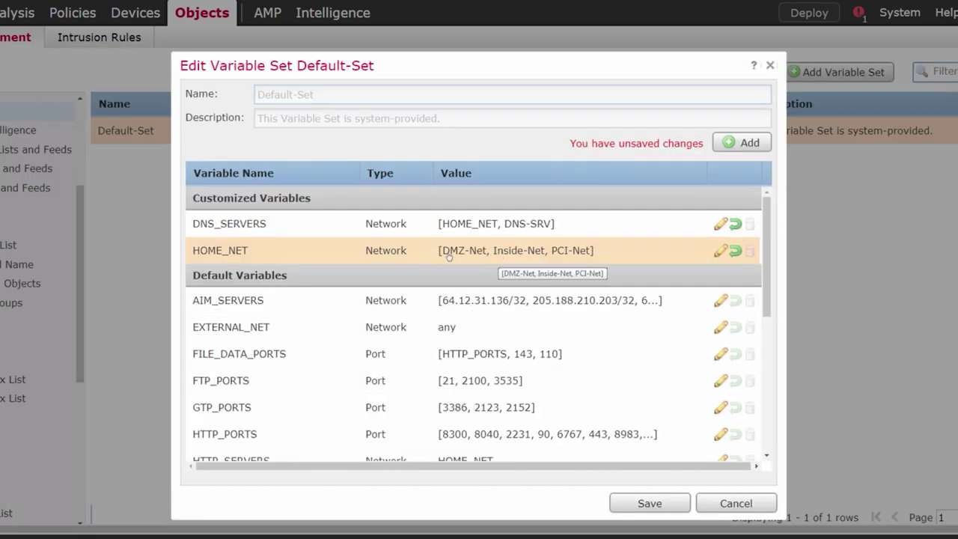
Step: Remove HOME_NET from DNS_SERVERS, then save and confirm the Default-Set changes
{"action": "double_click", "coordinate": [466, 229]}
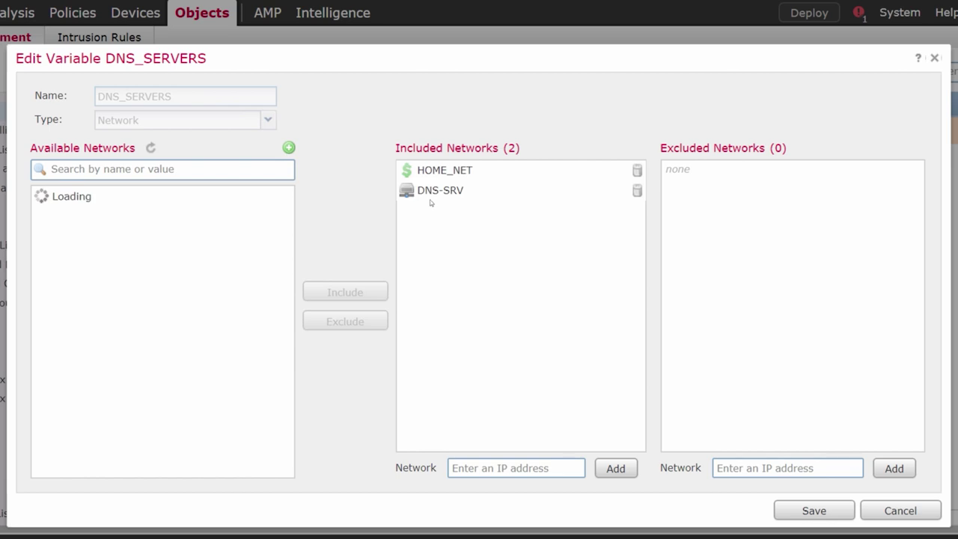
{"action": "left_click", "coordinate": [635, 170]}
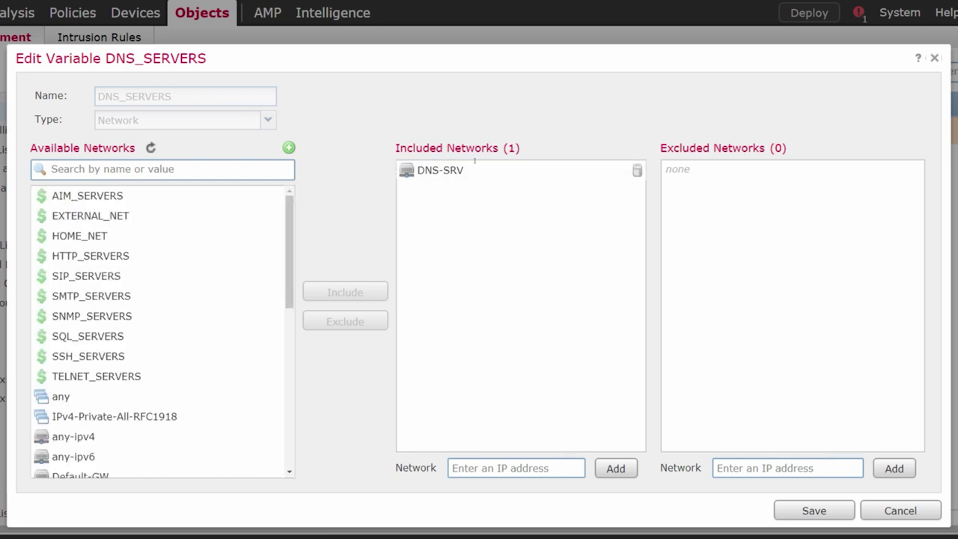
{"action": "left_click", "coordinate": [813, 510]}
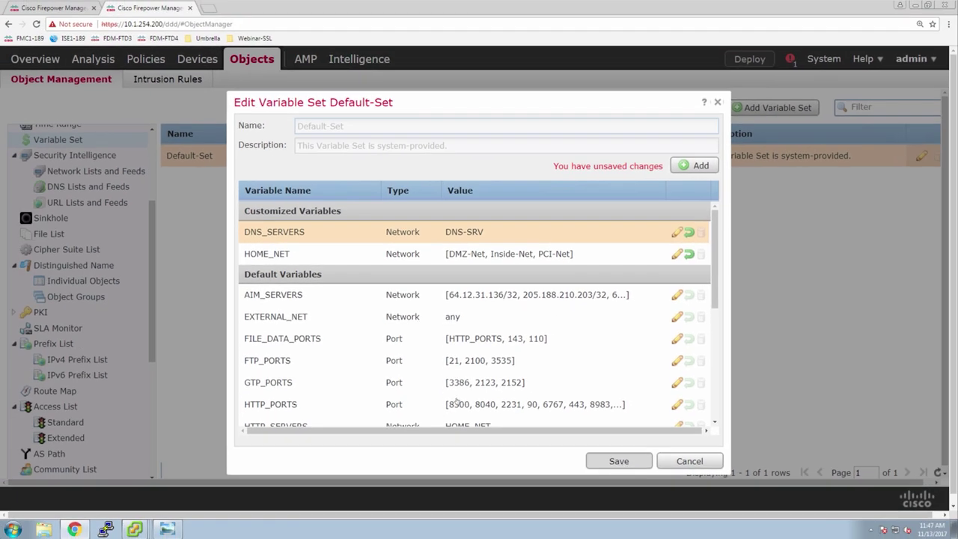
{"action": "left_click", "coordinate": [628, 472]}
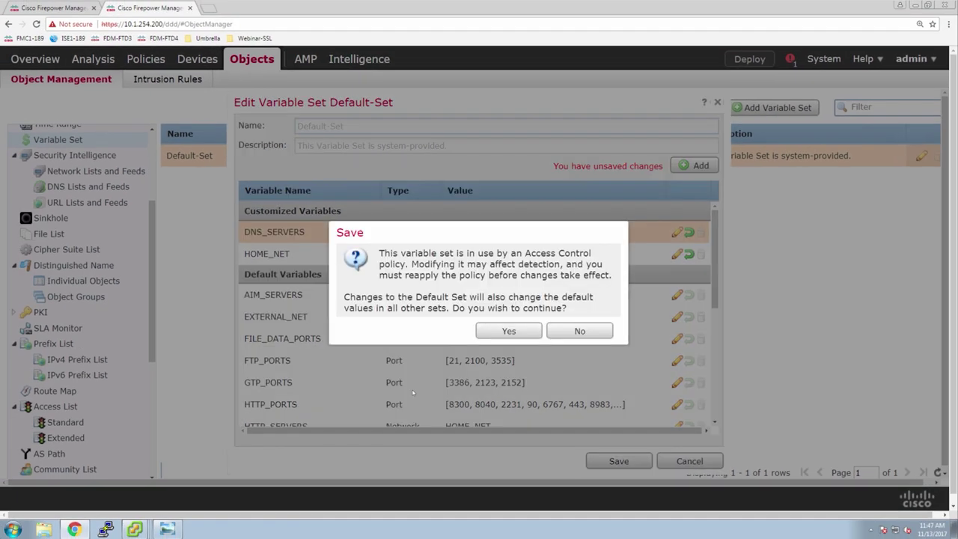
{"action": "left_click", "coordinate": [500, 330]}
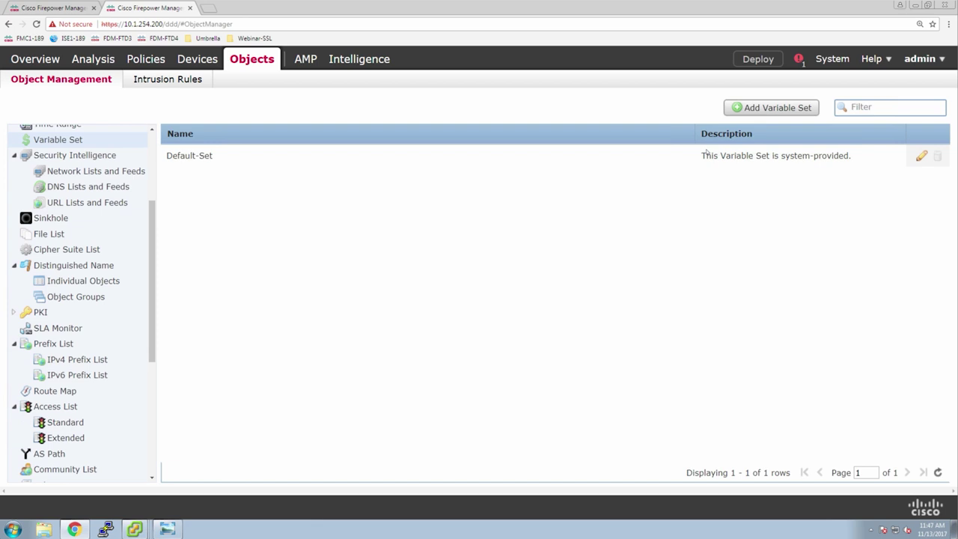
Step: Go to System Updates, dismiss the geolocation notification, and show the Rule Updates settings
{"action": "mouse_move", "coordinate": [831, 60]}
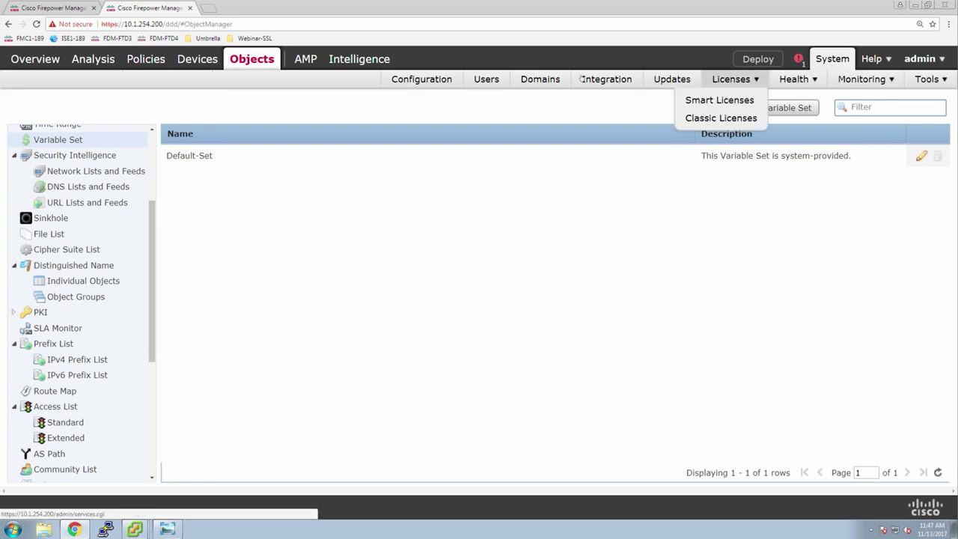
{"action": "left_click", "coordinate": [687, 80]}
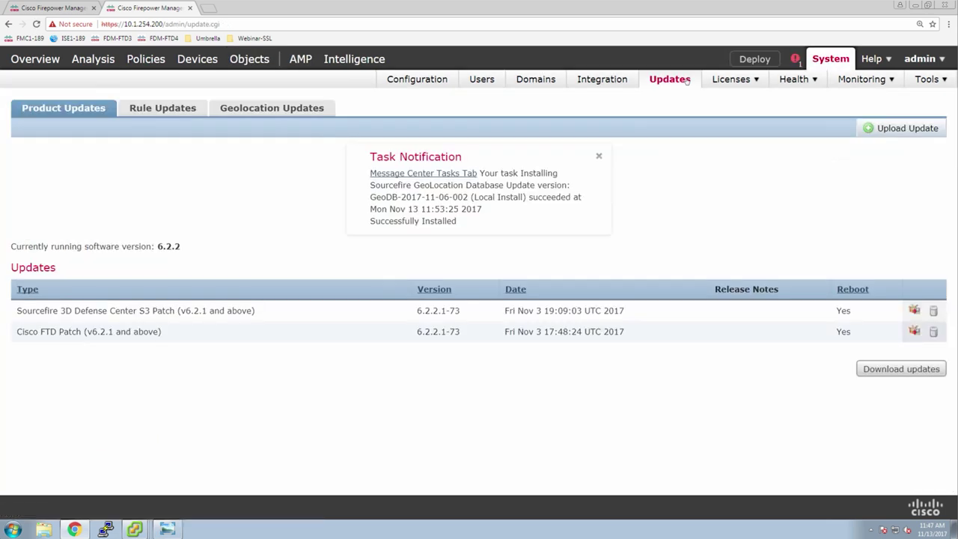
{"action": "left_click", "coordinate": [599, 157]}
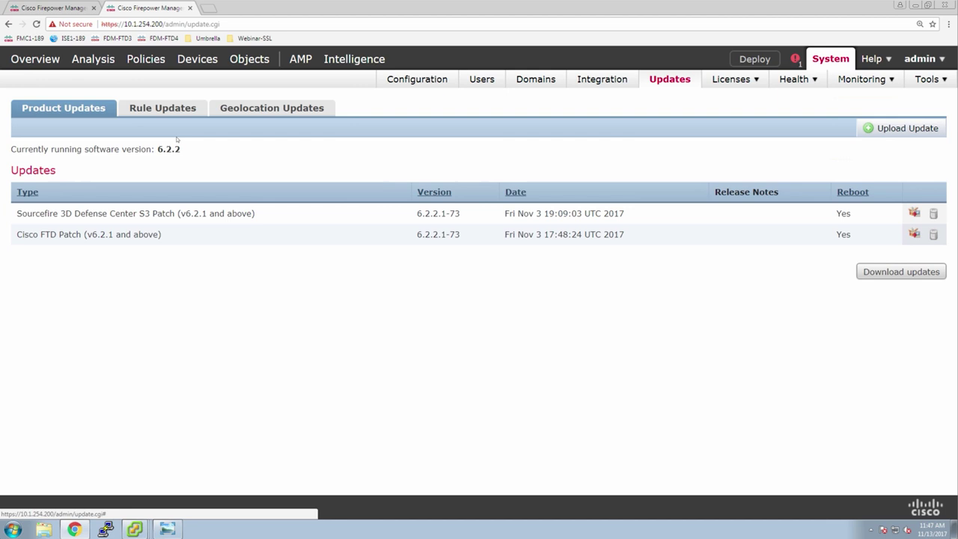
{"action": "left_click", "coordinate": [148, 109]}
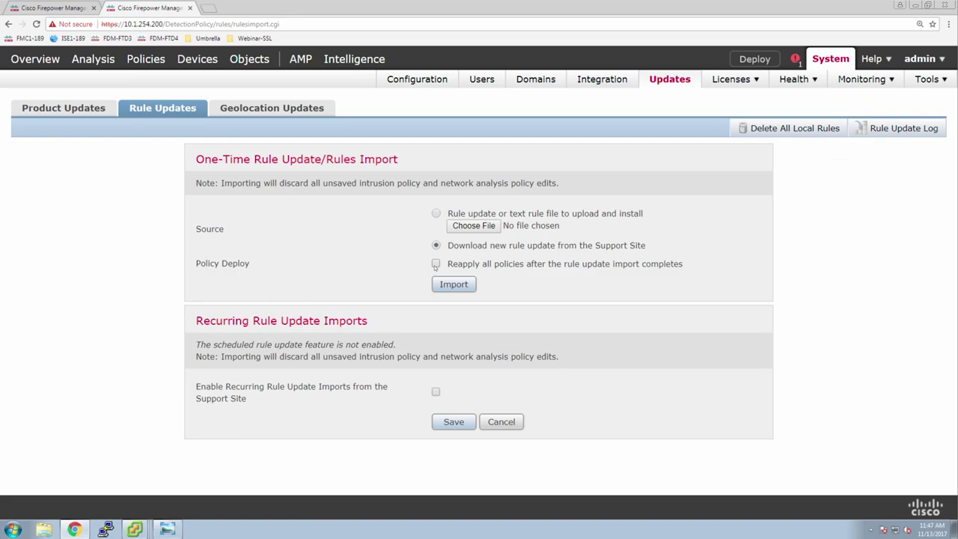
Step: Enable daily recurring rule update imports that reapply and deploy policies, accepting the traffic-interruption warnings
{"action": "left_click", "coordinate": [436, 264]}
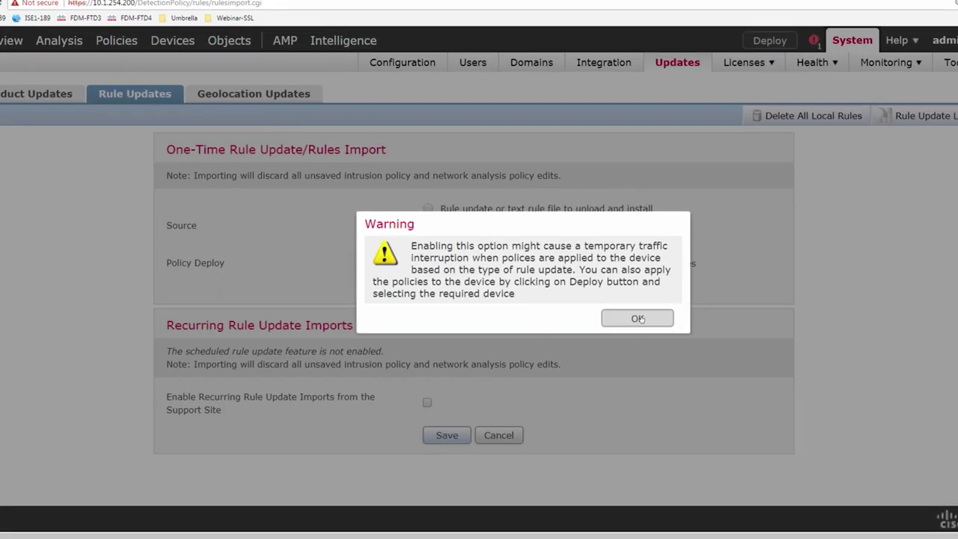
{"action": "left_click", "coordinate": [624, 315]}
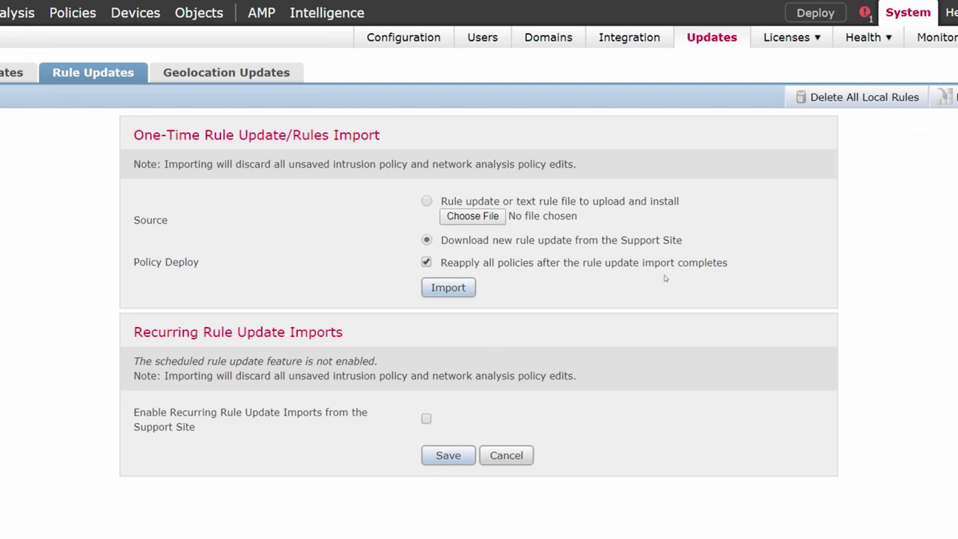
{"action": "left_click", "coordinate": [290, 417]}
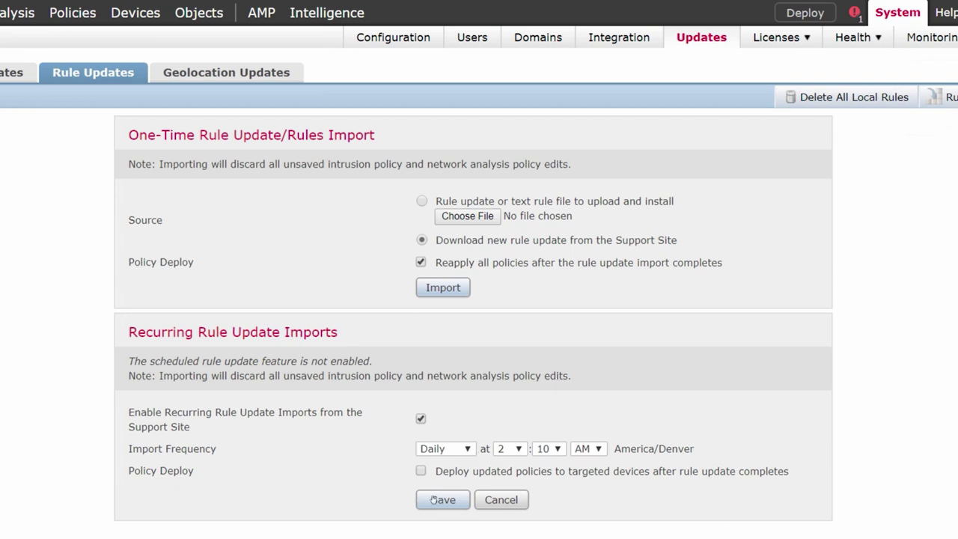
{"action": "left_click", "coordinate": [449, 471]}
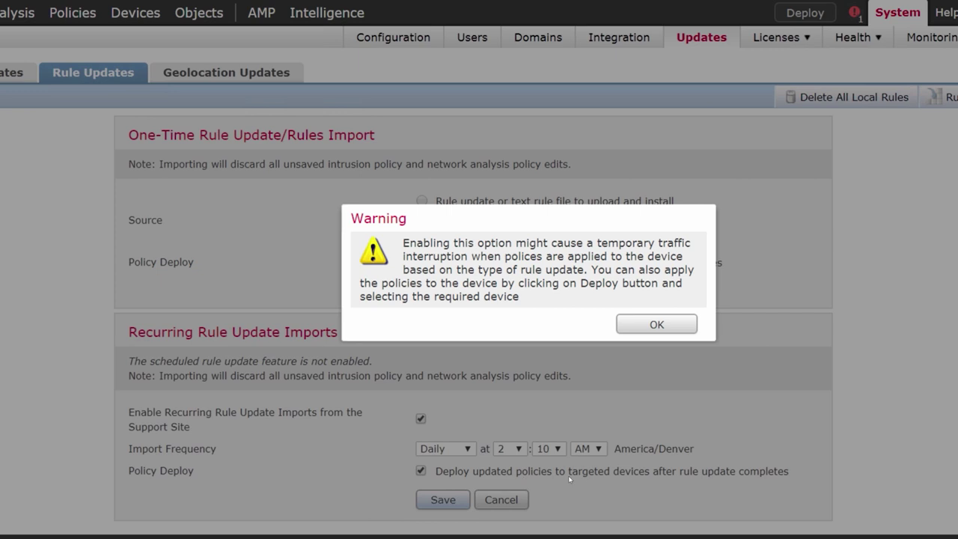
{"action": "left_click", "coordinate": [657, 325]}
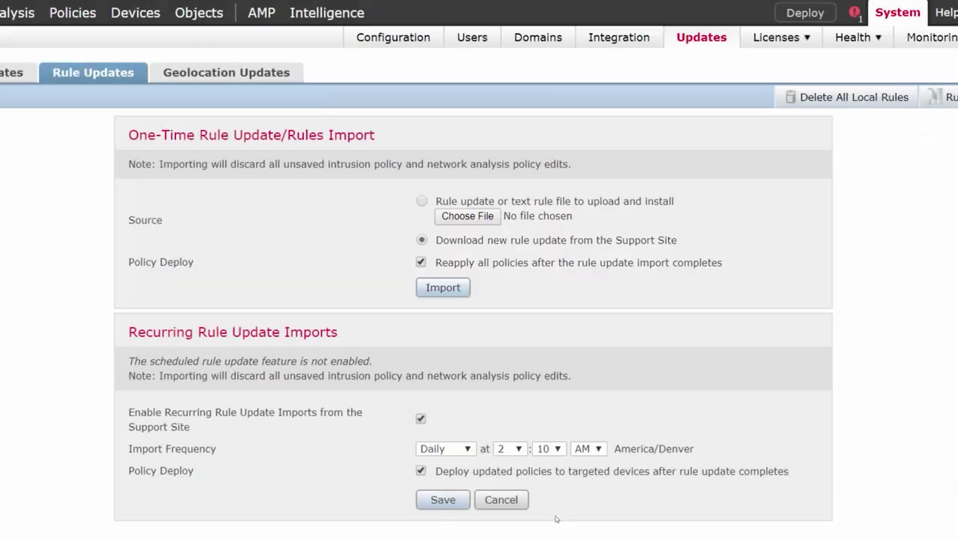
Step: Save the 2:10 AM recurring rule update settings and bring up Geolocation Updates
{"action": "left_click", "coordinate": [442, 500]}
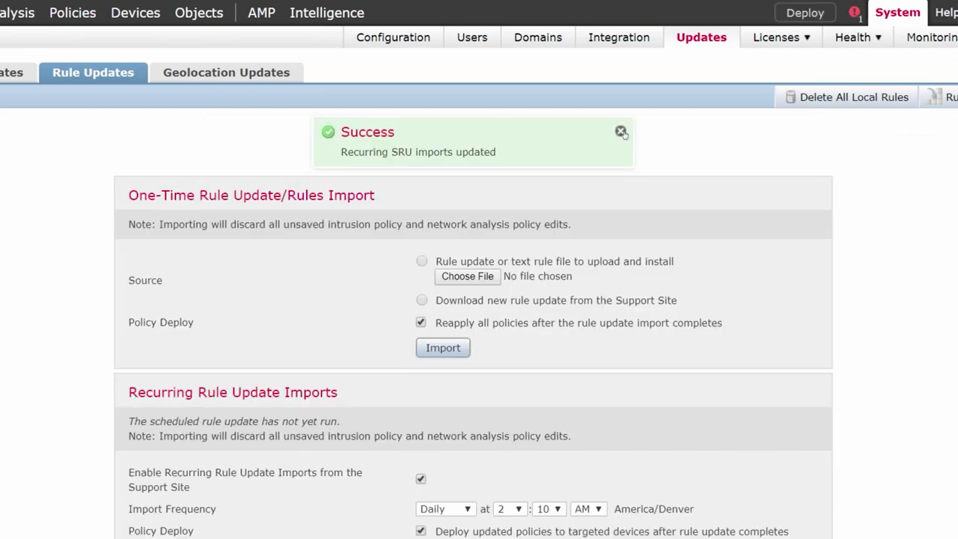
{"action": "left_click", "coordinate": [621, 131]}
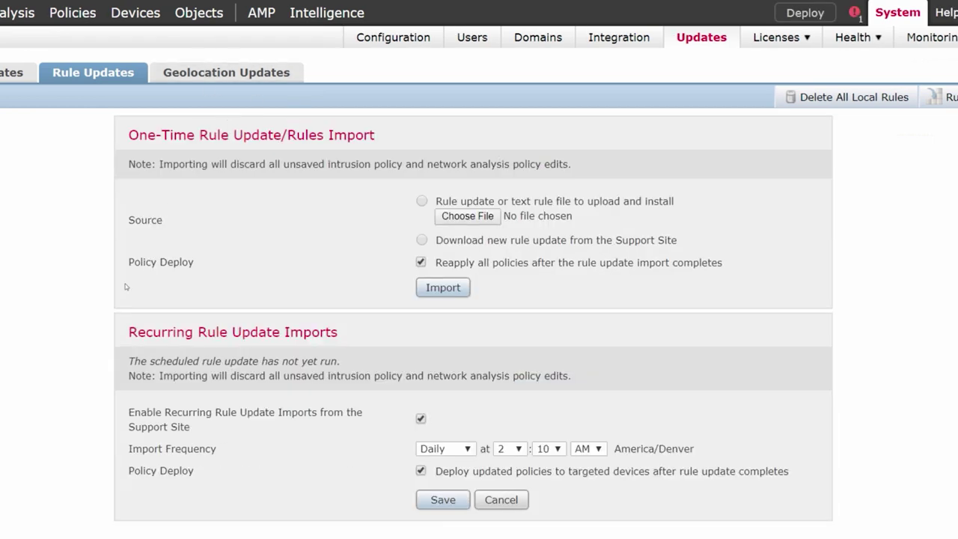
{"action": "left_click", "coordinate": [226, 72]}
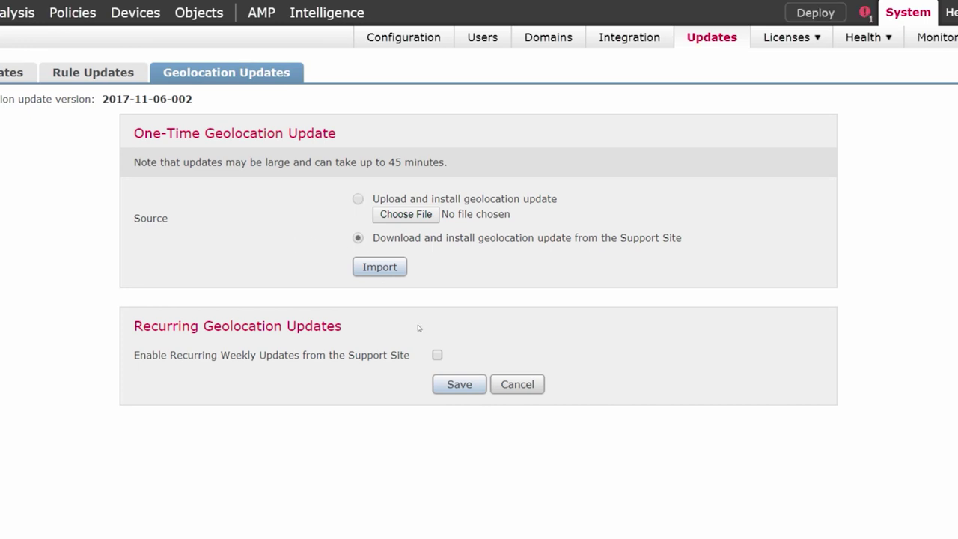
Step: Schedule recurring weekly geolocation updates for Wednesday at 12:00 AM America/Denver and save
{"action": "left_click", "coordinate": [436, 355]}
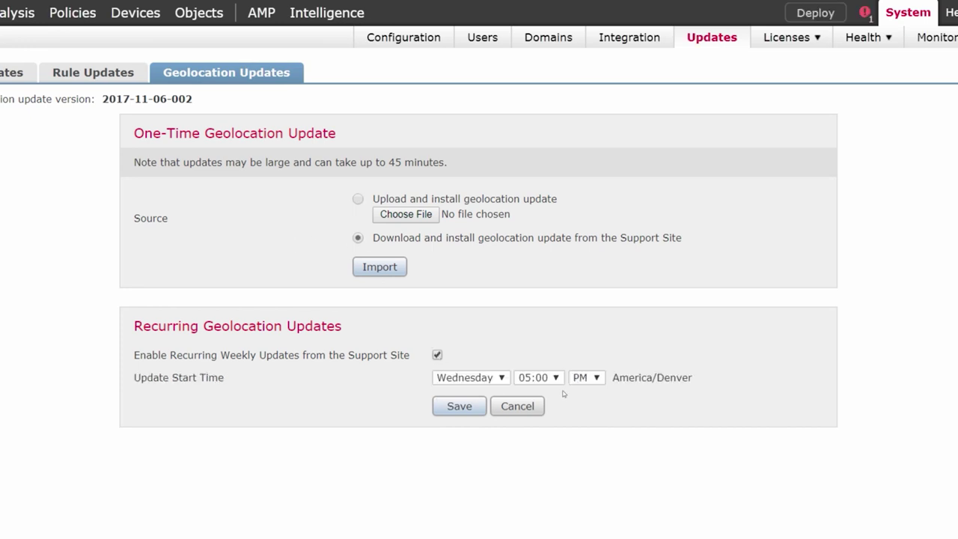
{"action": "left_click", "coordinate": [538, 377]}
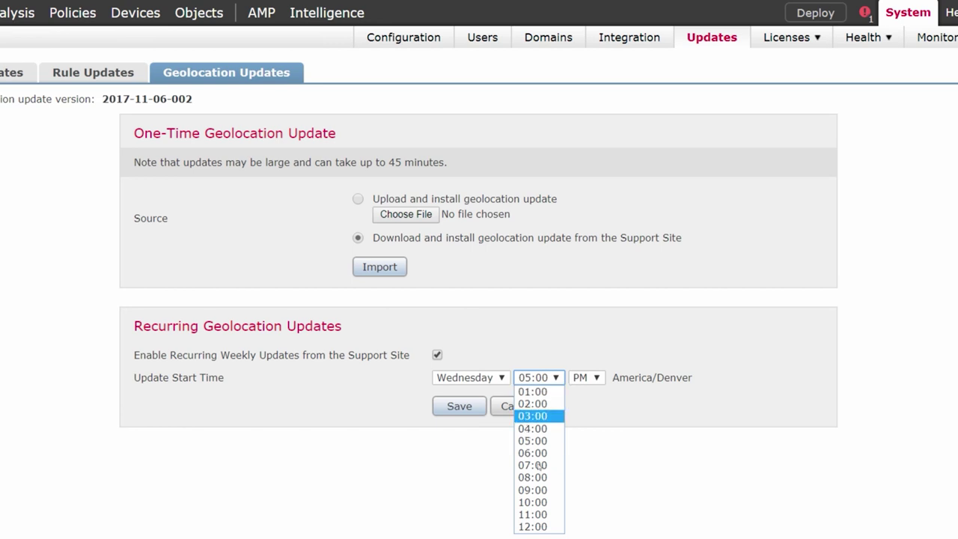
{"action": "key", "text": "Return"}
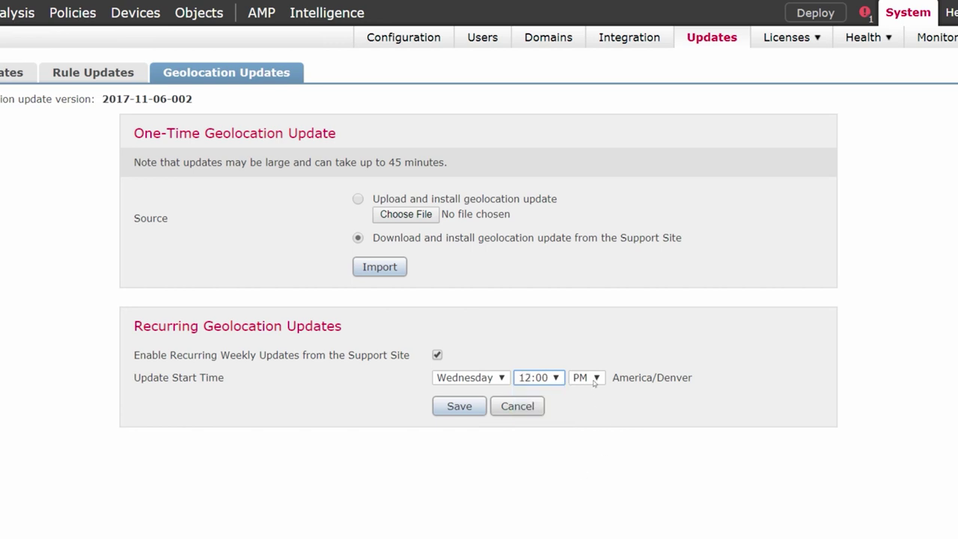
{"action": "left_click", "coordinate": [591, 378]}
{"action": "left_click", "coordinate": [580, 392]}
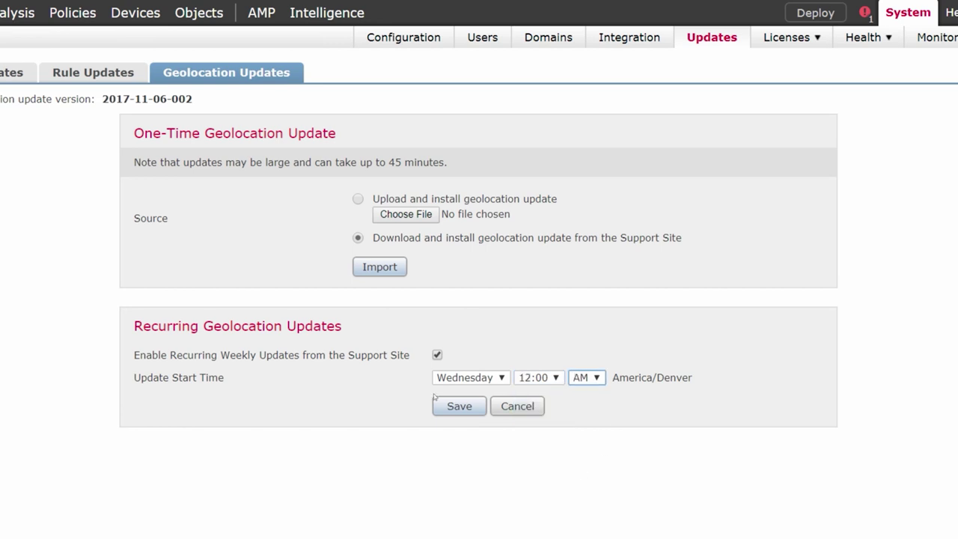
{"action": "left_click", "coordinate": [446, 406]}
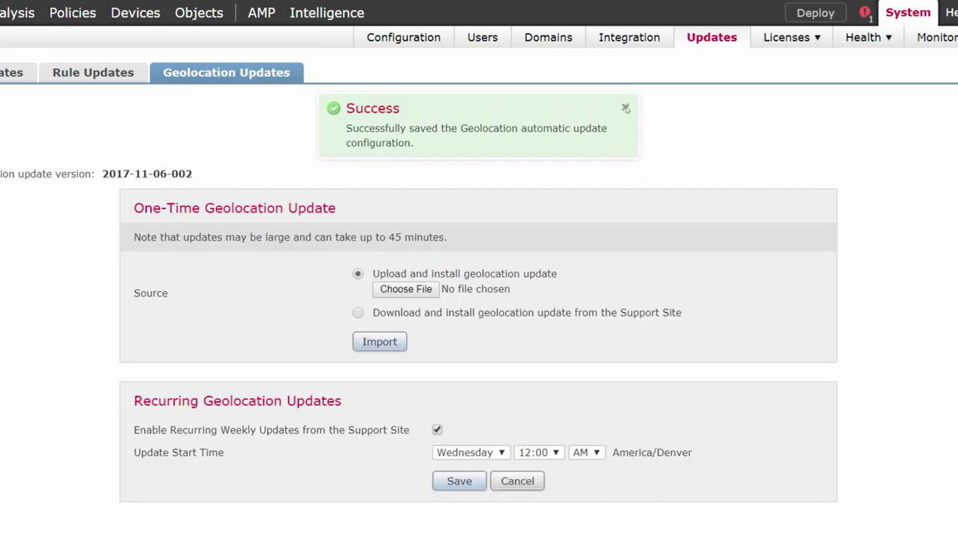
{"action": "left_click", "coordinate": [626, 108]}
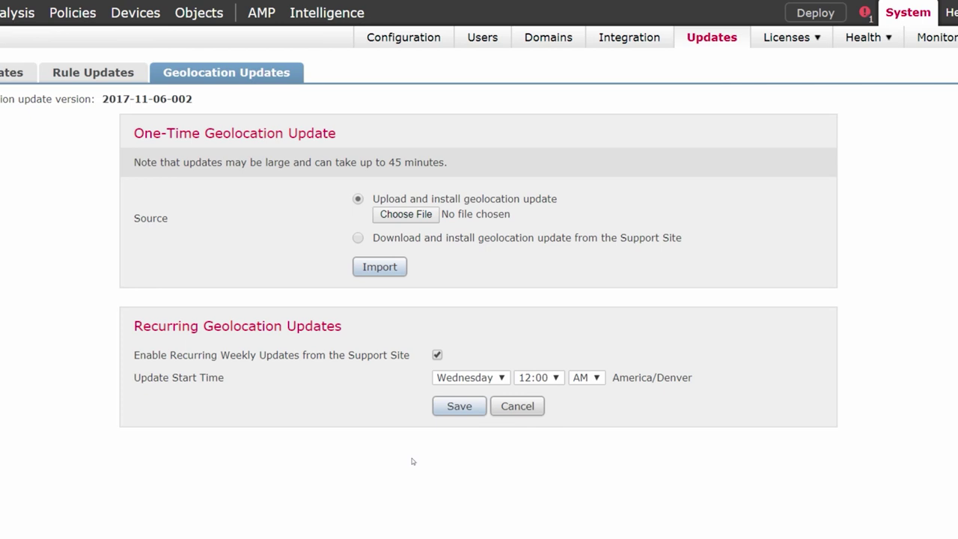
Step: Deploy the pending policies to FTD1.cisco.lab
{"action": "left_click", "coordinate": [800, 15]}
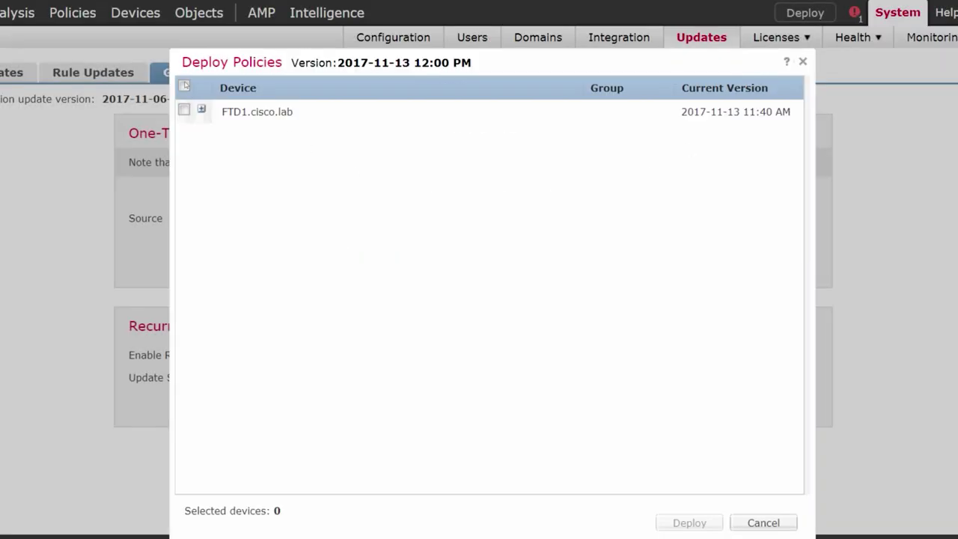
{"action": "left_click", "coordinate": [184, 85]}
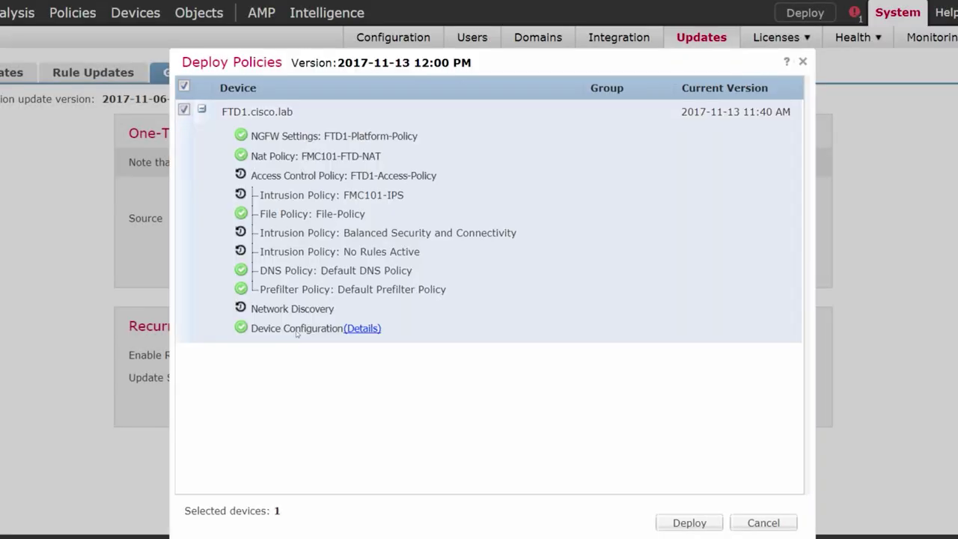
{"action": "left_click", "coordinate": [689, 522]}
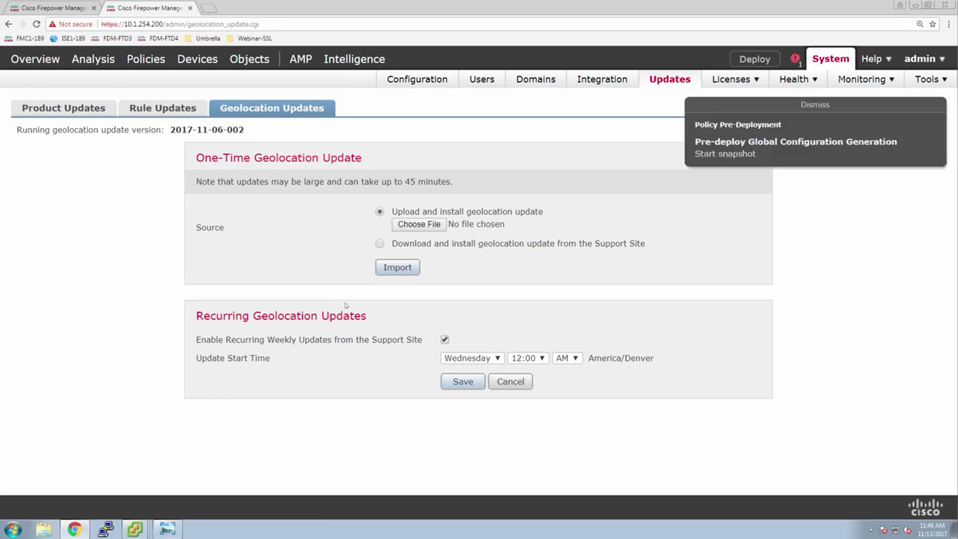
{"action": "left_click", "coordinate": [817, 107]}
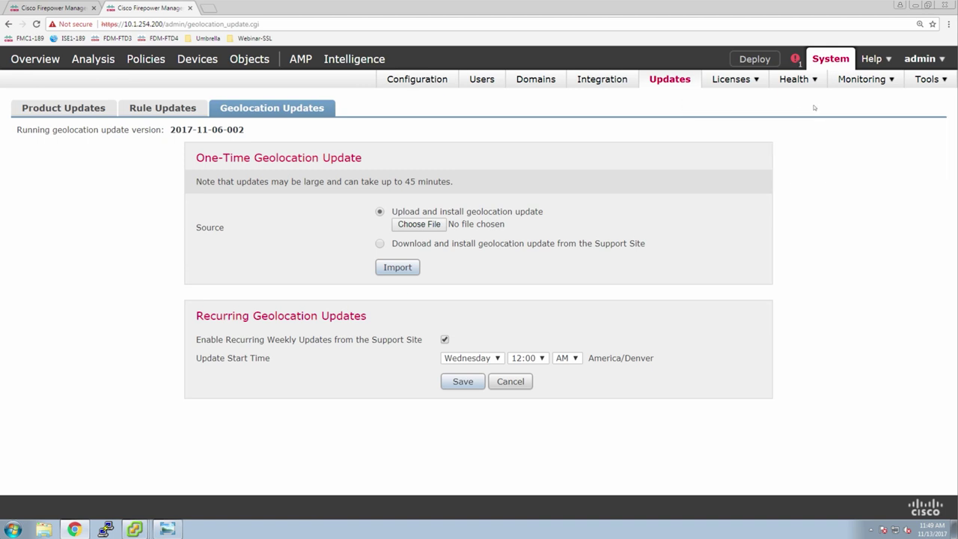
Step: Go to Analysis > Connections > Events
{"action": "mouse_move", "coordinate": [101, 66]}
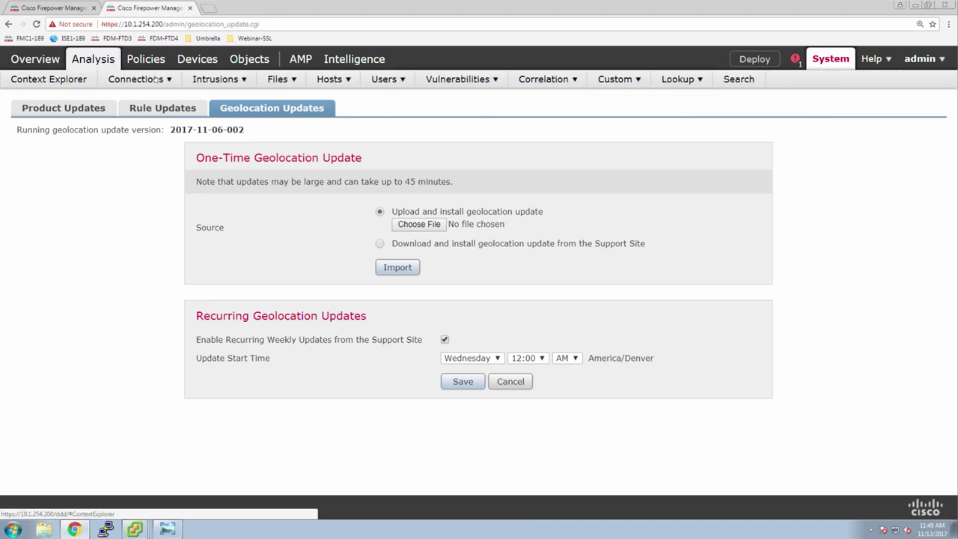
{"action": "mouse_move", "coordinate": [142, 84]}
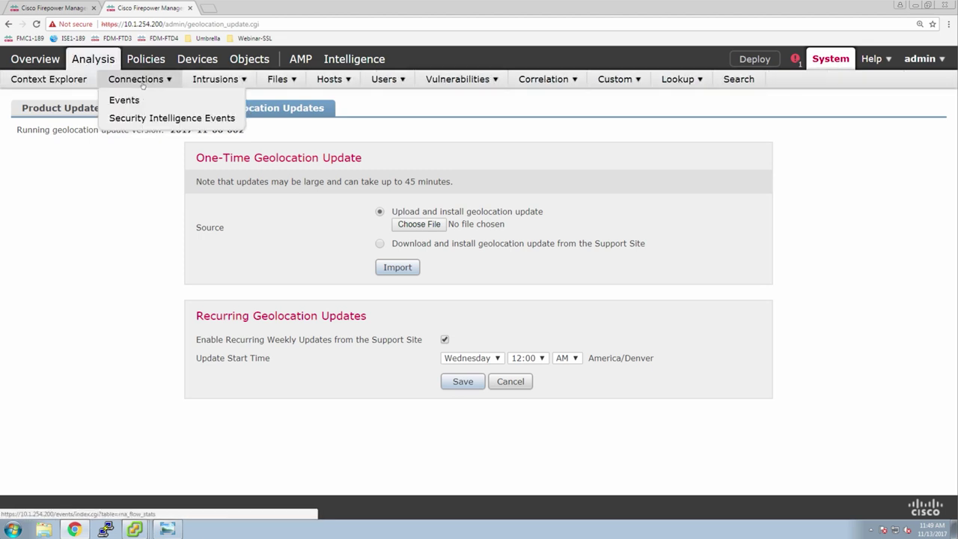
{"action": "left_click", "coordinate": [124, 101]}
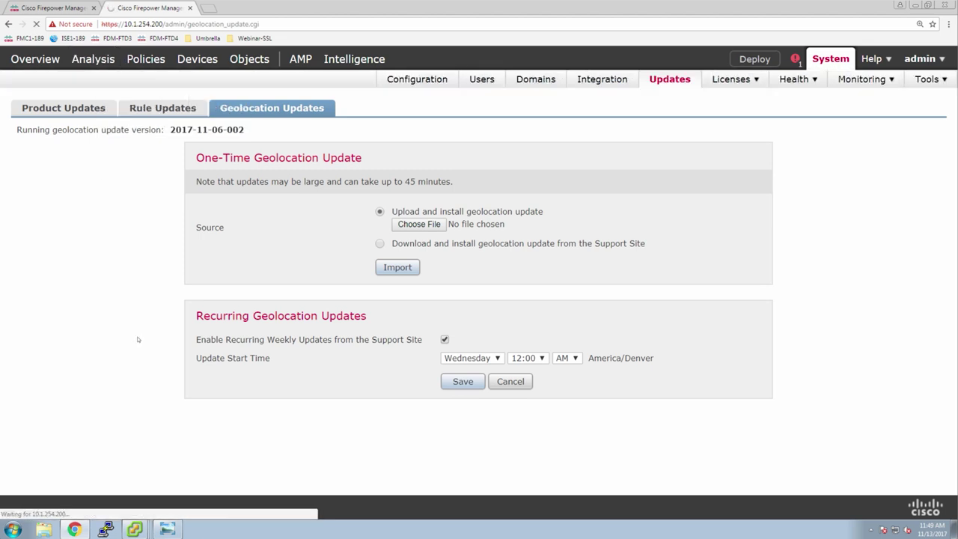
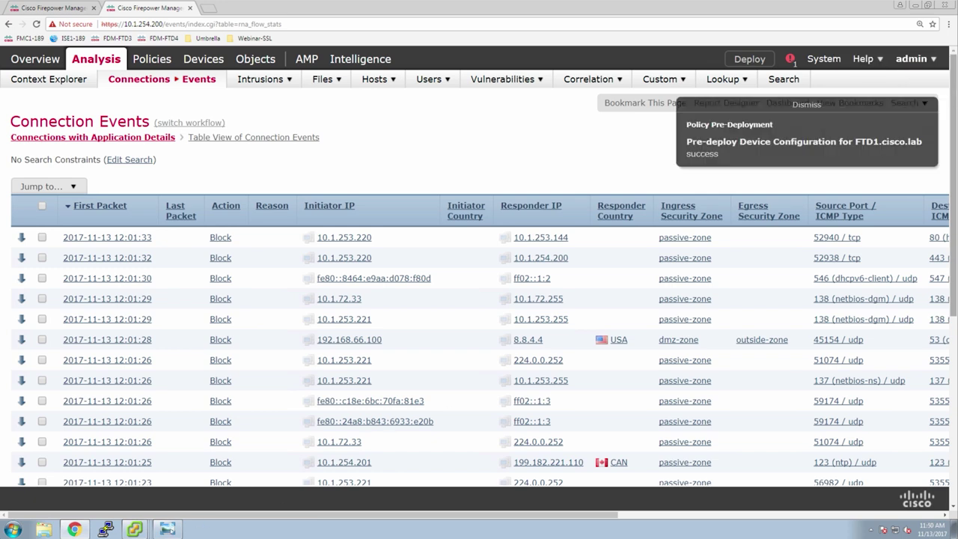
Step: Leave the network diagram and open FTD1-Access-Policy for editing from the Access Control list
{"action": "key", "text": "alt+Tab"}
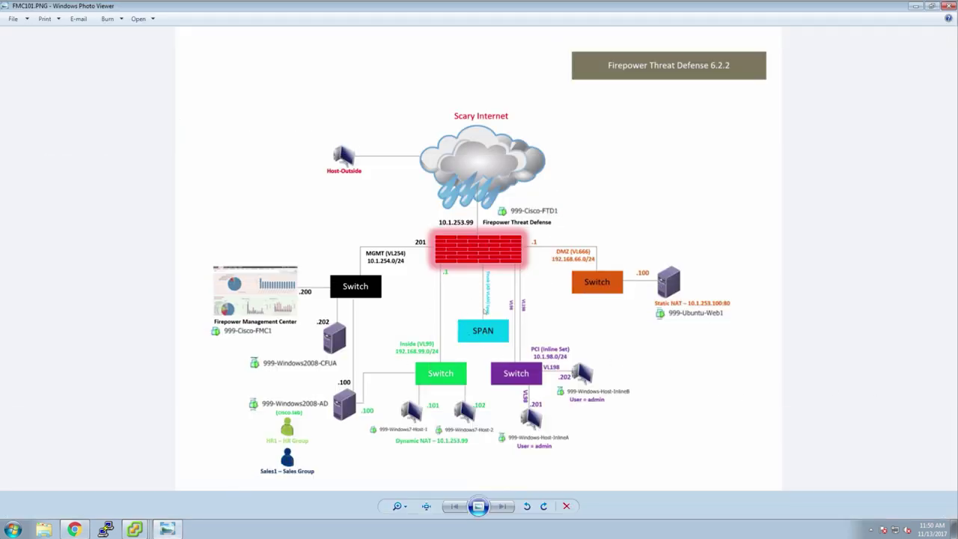
{"action": "left_click", "coordinate": [914, 5]}
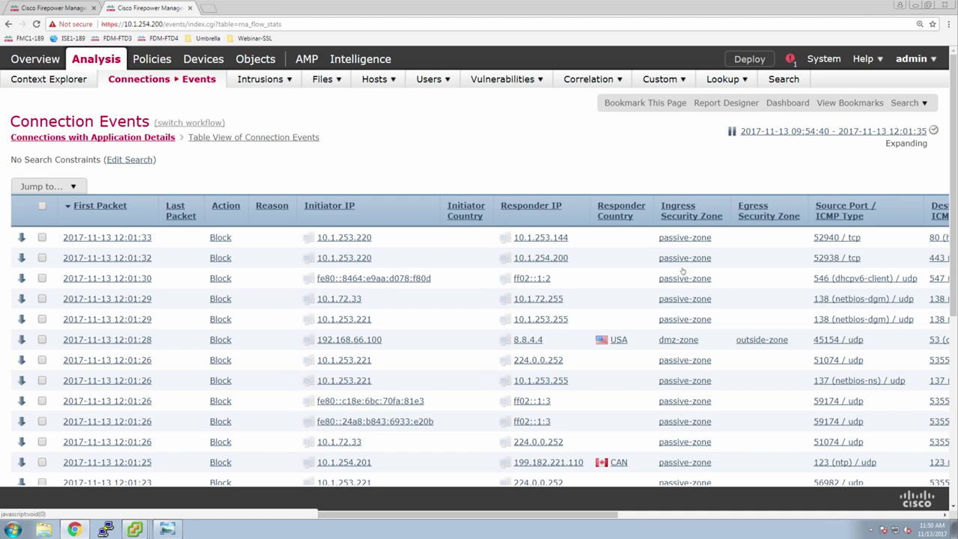
{"action": "mouse_move", "coordinate": [152, 64]}
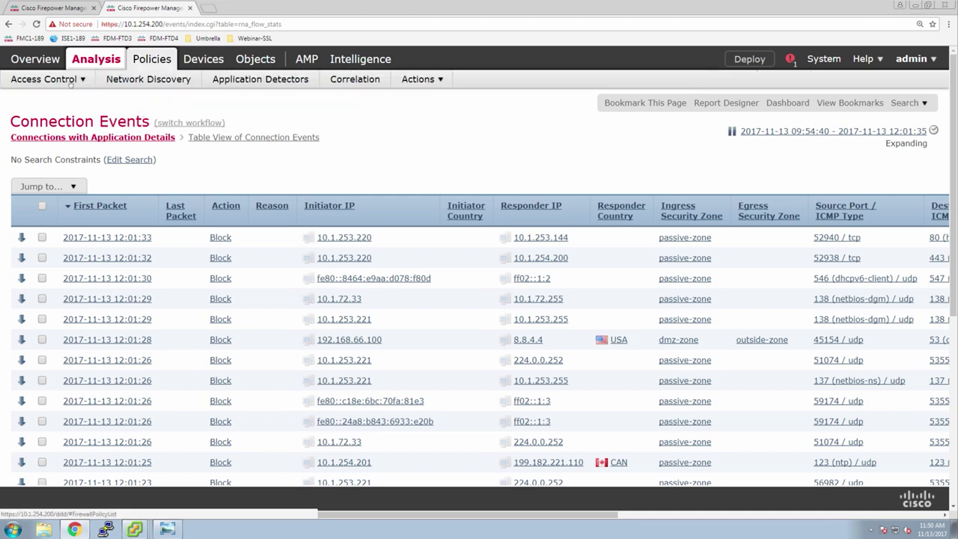
{"action": "mouse_move", "coordinate": [71, 80]}
{"action": "left_click", "coordinate": [45, 100]}
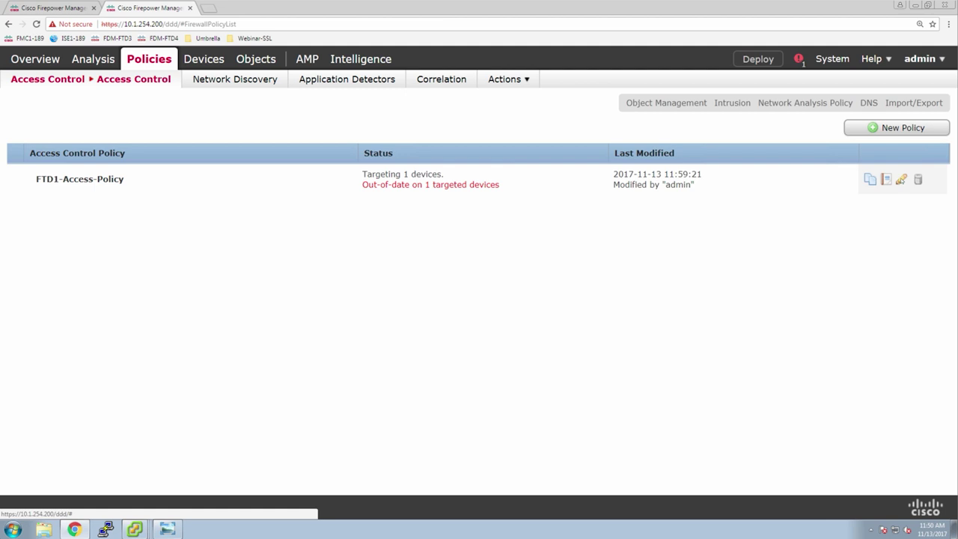
{"action": "left_click", "coordinate": [901, 180]}
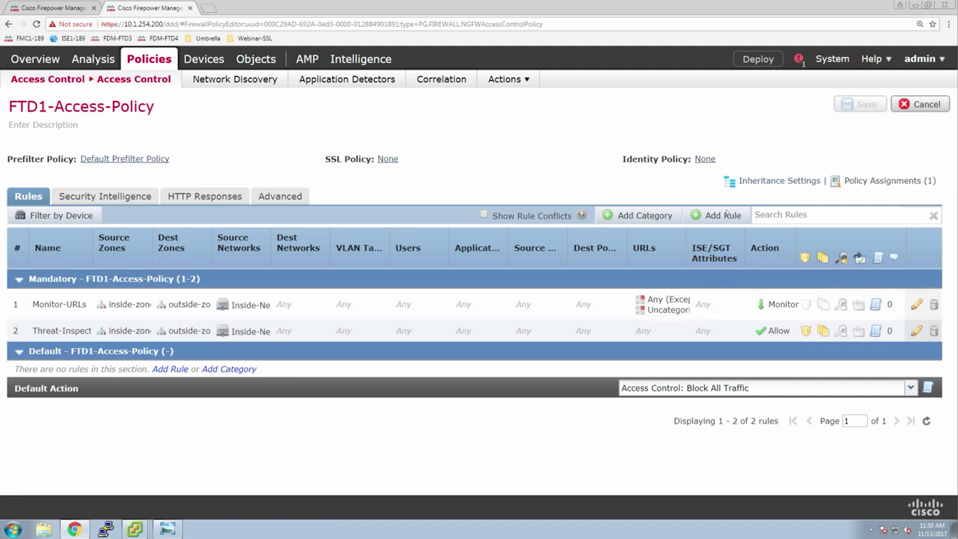
Step: Start a new Allow rule named Inspect-PassiveZone with source zone passive-zone
{"action": "left_click", "coordinate": [723, 215]}
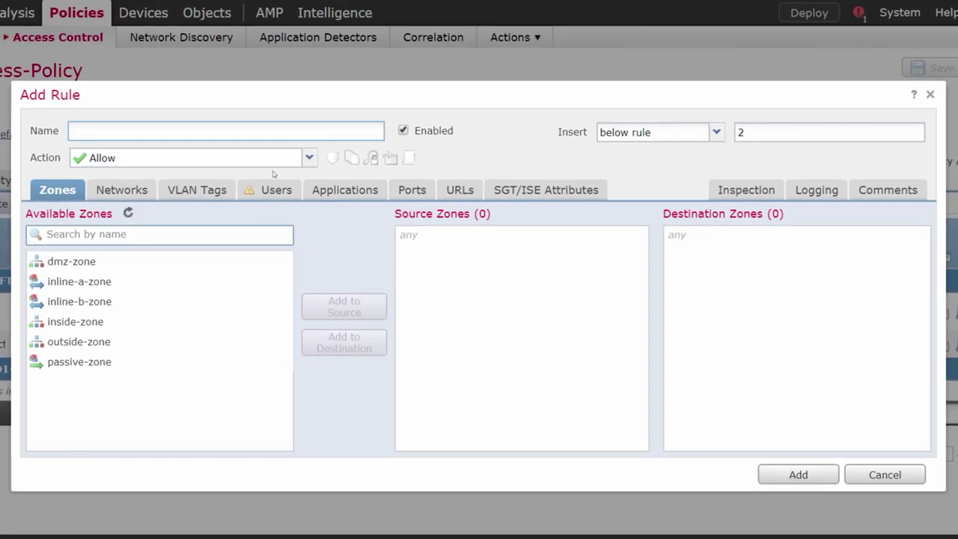
{"action": "left_click", "coordinate": [96, 361]}
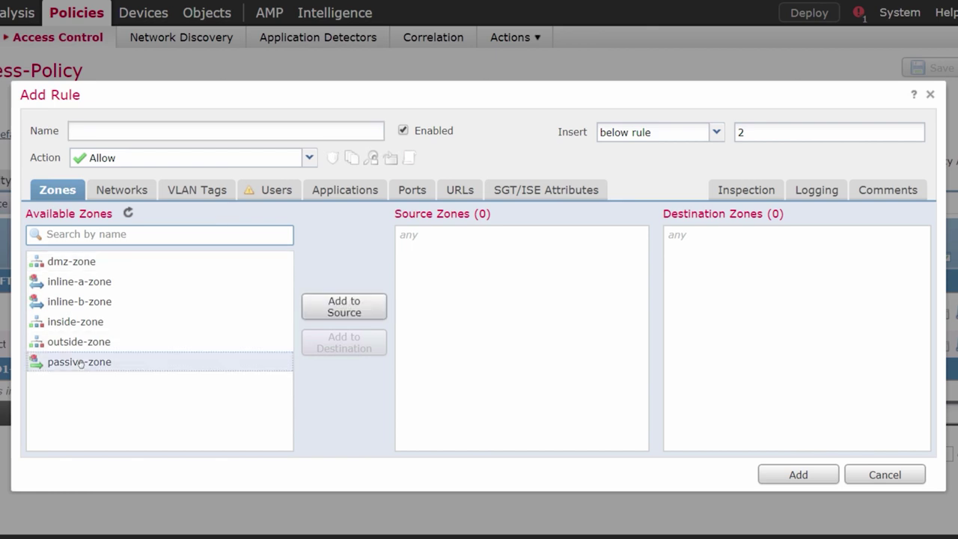
{"action": "left_click", "coordinate": [355, 306]}
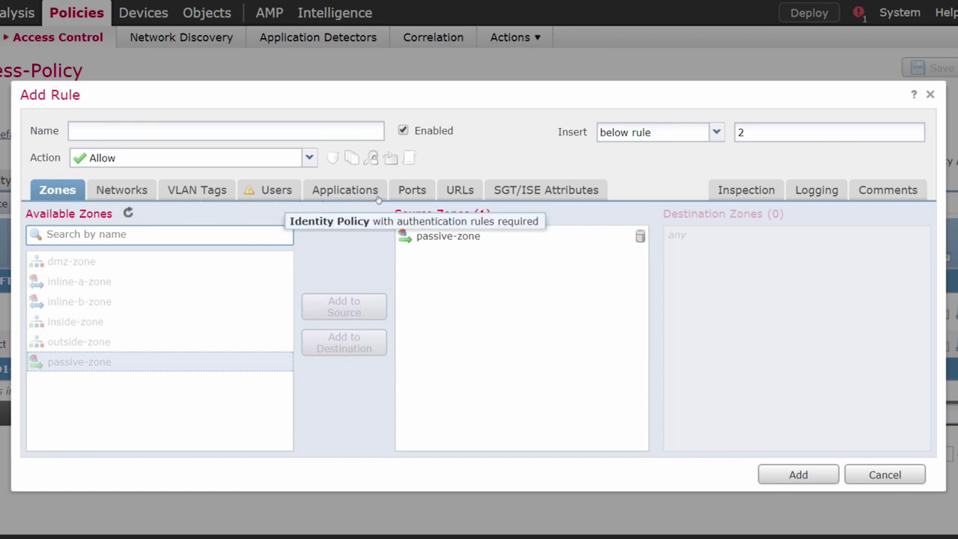
{"action": "left_click", "coordinate": [108, 131]}
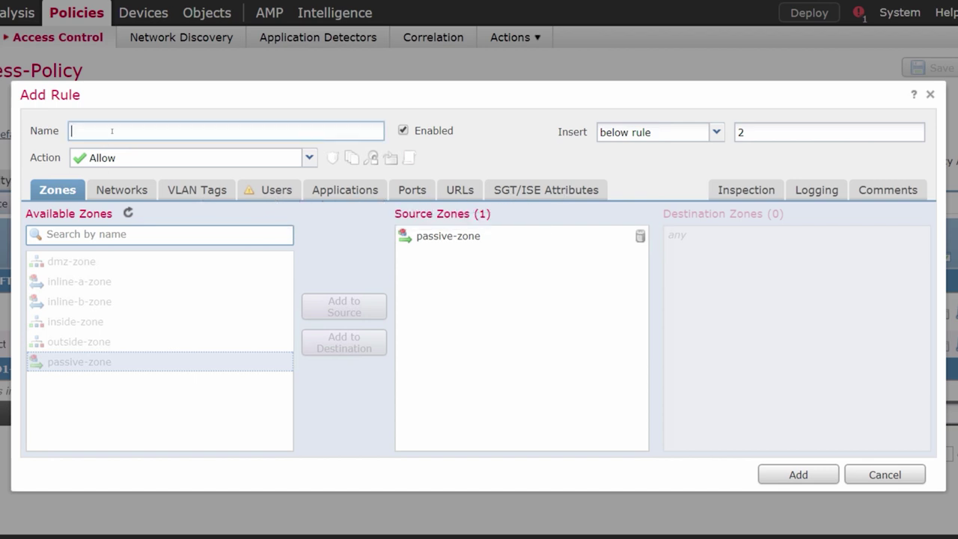
{"action": "type", "text": "Inspect-PassiveZone"}
{"action": "left_click", "coordinate": [309, 158]}
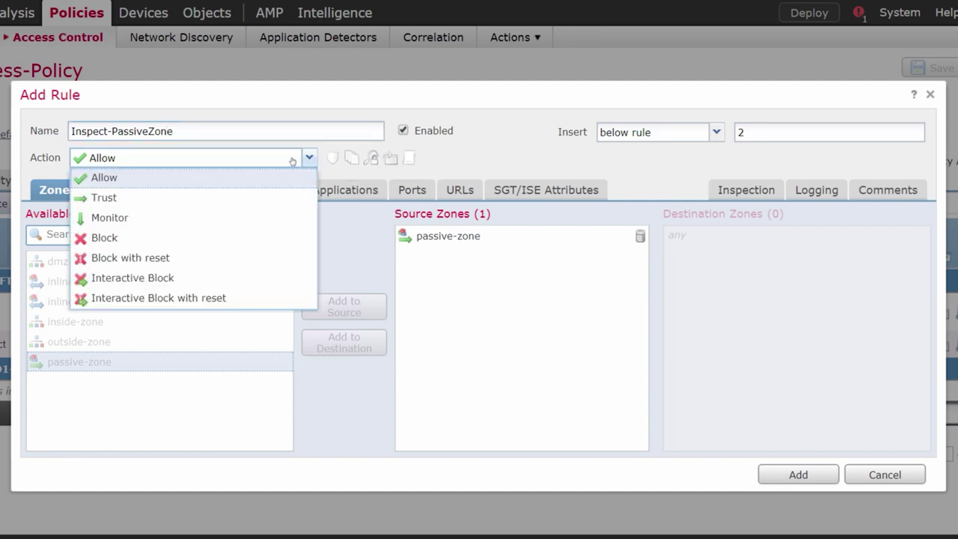
{"action": "left_click", "coordinate": [309, 158]}
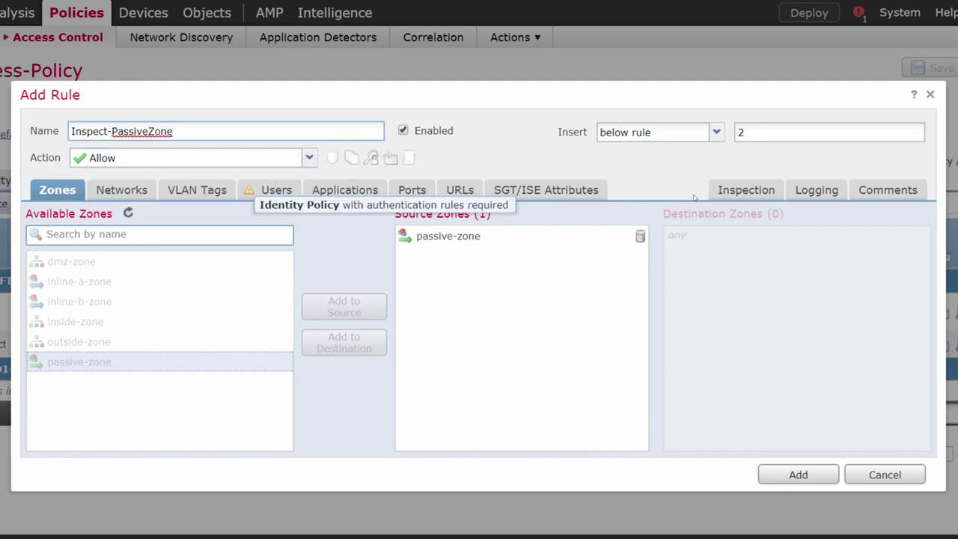
Step: Set the rule's intrusion policy to FMC101-IPS and file policy to File-Policy
{"action": "left_click", "coordinate": [733, 193]}
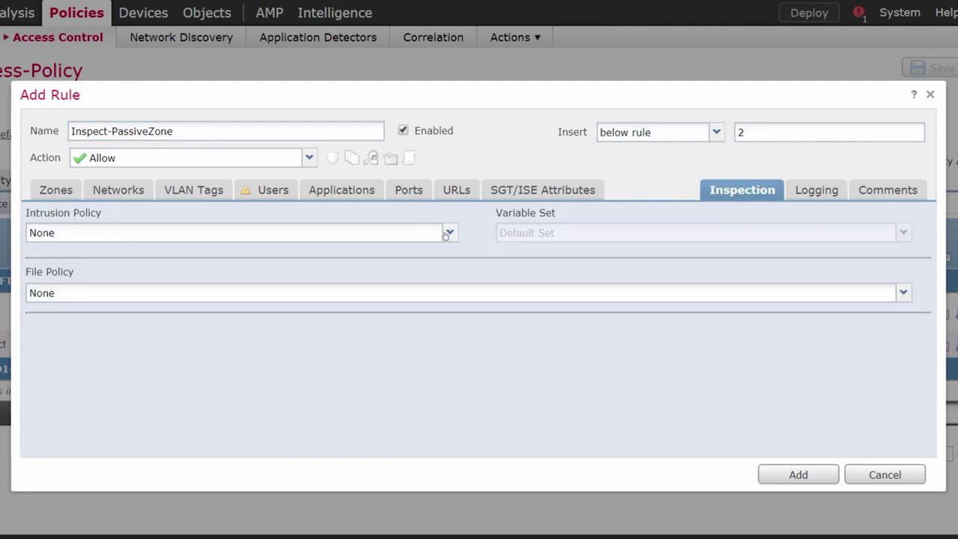
{"action": "left_click", "coordinate": [447, 234]}
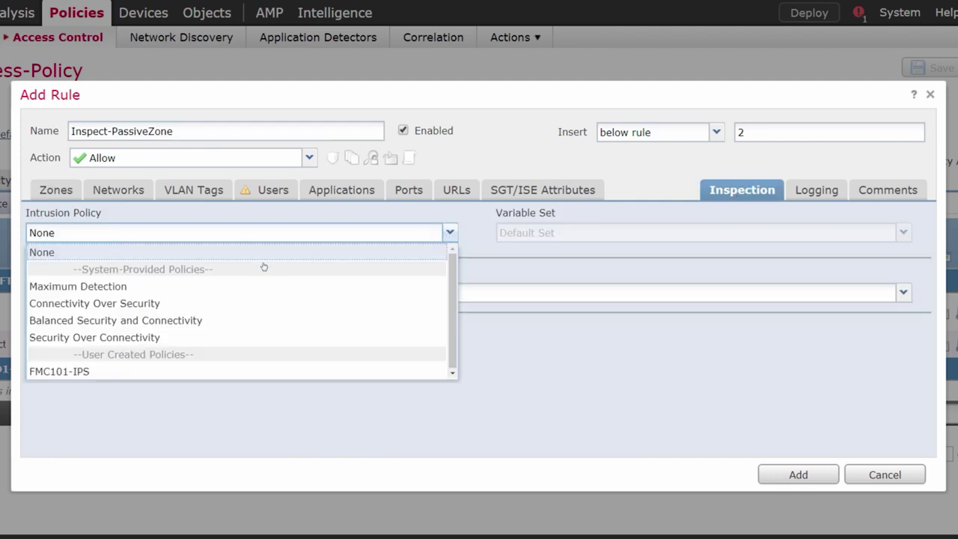
{"action": "left_click", "coordinate": [74, 372]}
{"action": "left_click", "coordinate": [177, 291]}
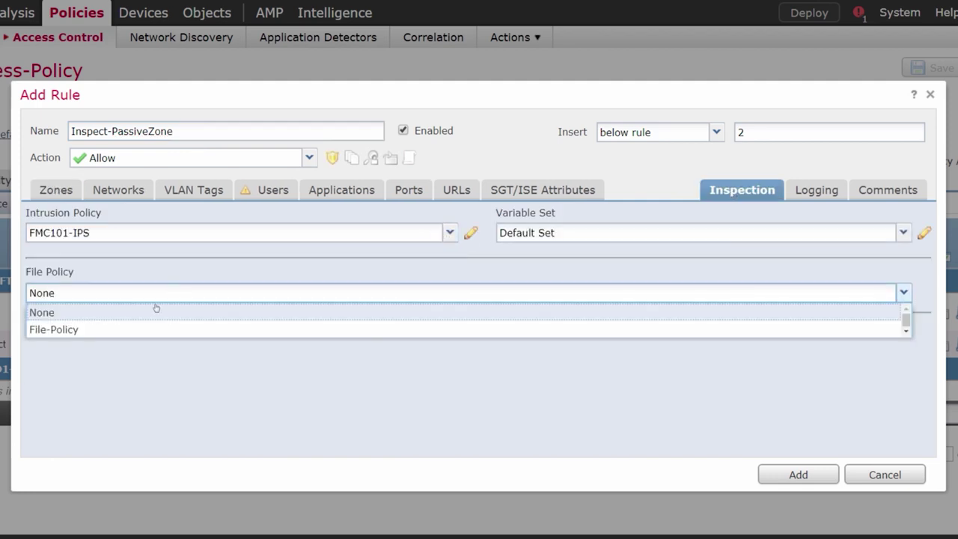
{"action": "left_click", "coordinate": [82, 334]}
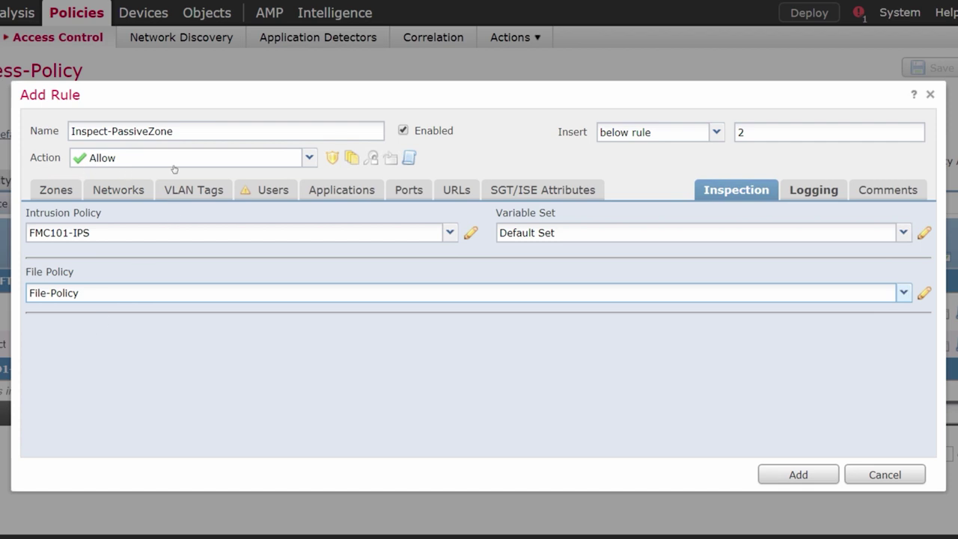
Step: Enable Log at End of Connection and add Inspect-PassiveZone above rule 1
{"action": "left_click", "coordinate": [808, 196]}
{"action": "left_click", "coordinate": [59, 253]}
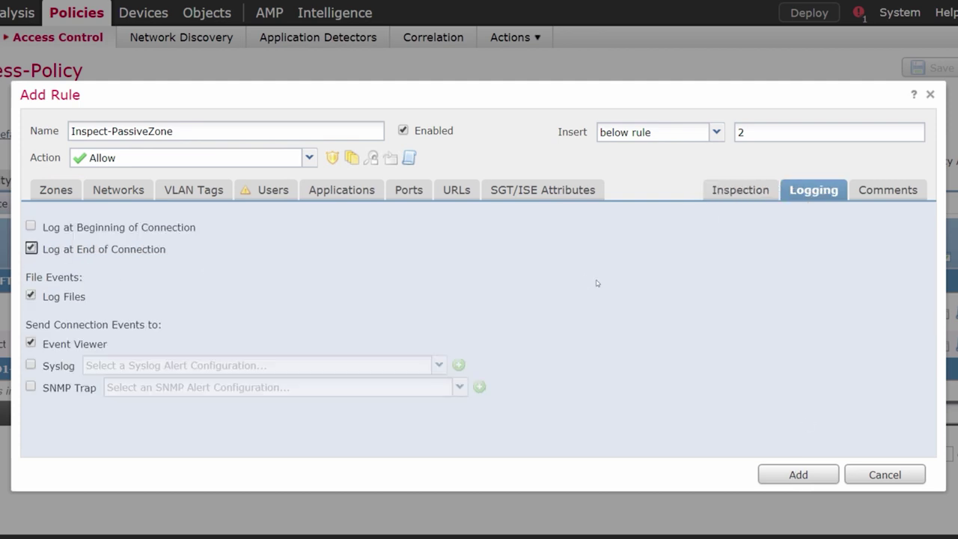
{"action": "left_click", "coordinate": [716, 132]}
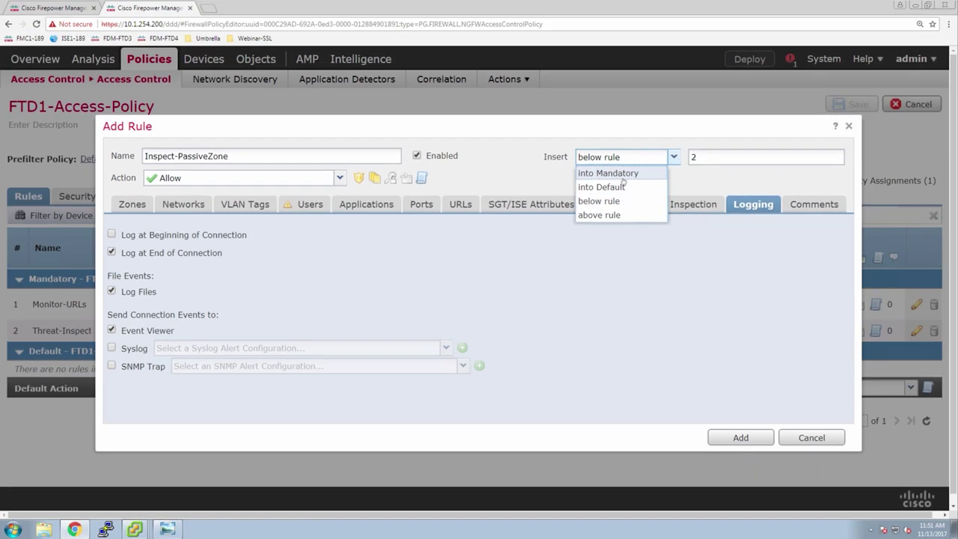
{"action": "left_click", "coordinate": [694, 158]}
{"action": "left_click", "coordinate": [672, 160]}
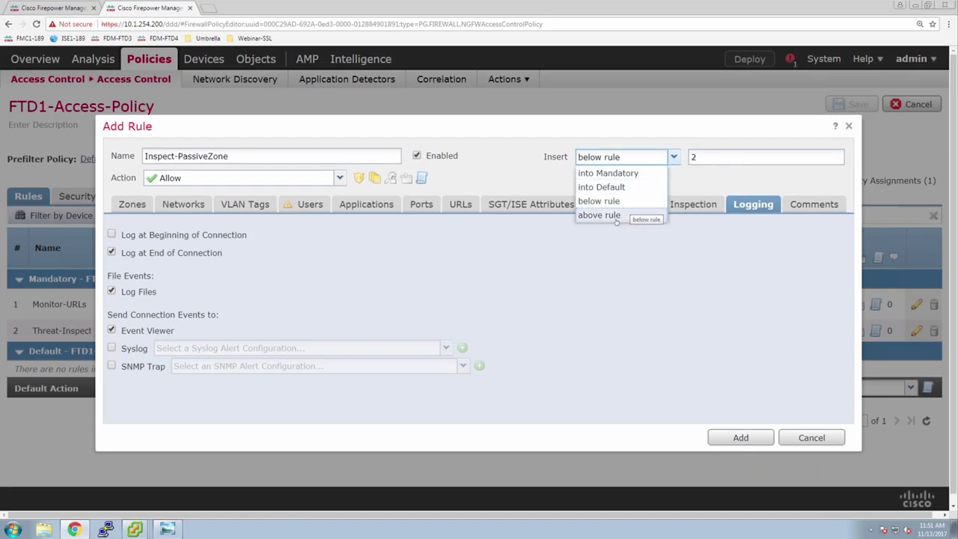
{"action": "left_click", "coordinate": [623, 214]}
{"action": "left_click", "coordinate": [717, 159]}
{"action": "key", "text": "BackSpace"}
{"action": "type", "text": "1"}
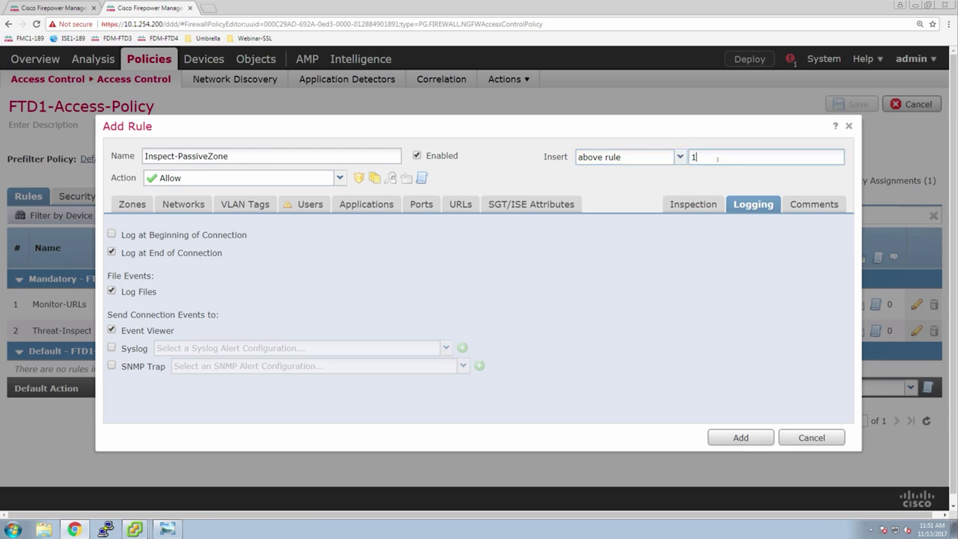
{"action": "left_click", "coordinate": [727, 443]}
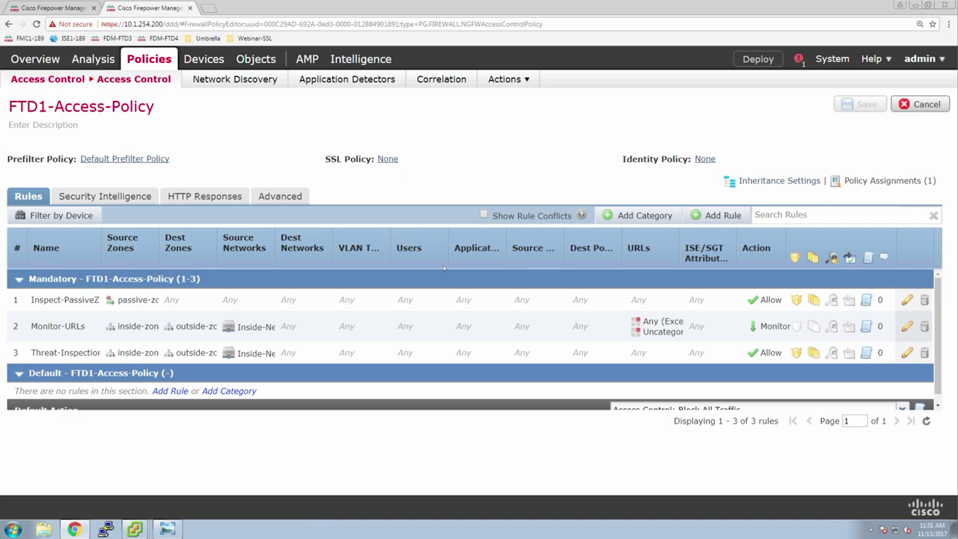
Step: Dismiss the error, close the outdated Firepower tab, and restore the FMC101.PNG diagram
{"action": "left_click", "coordinate": [60, 8]}
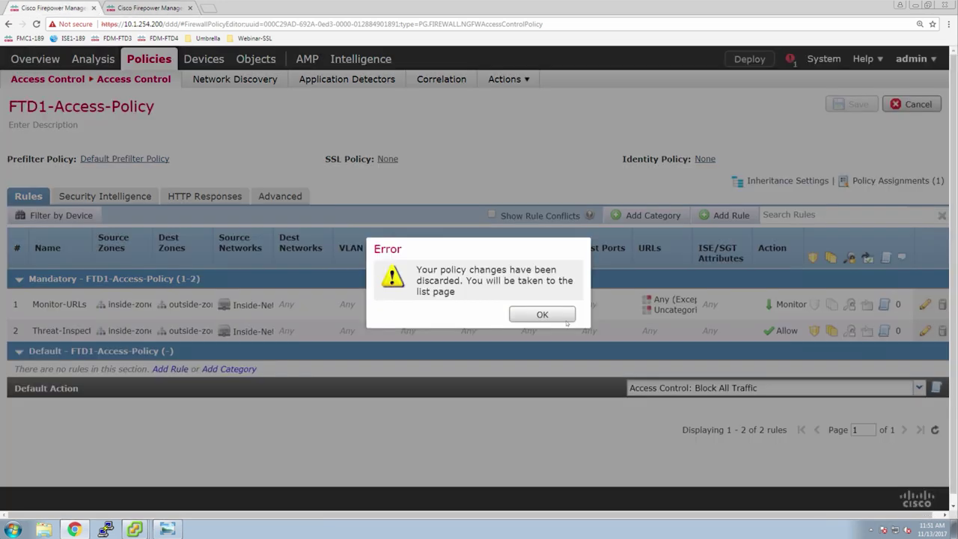
{"action": "left_click", "coordinate": [543, 314]}
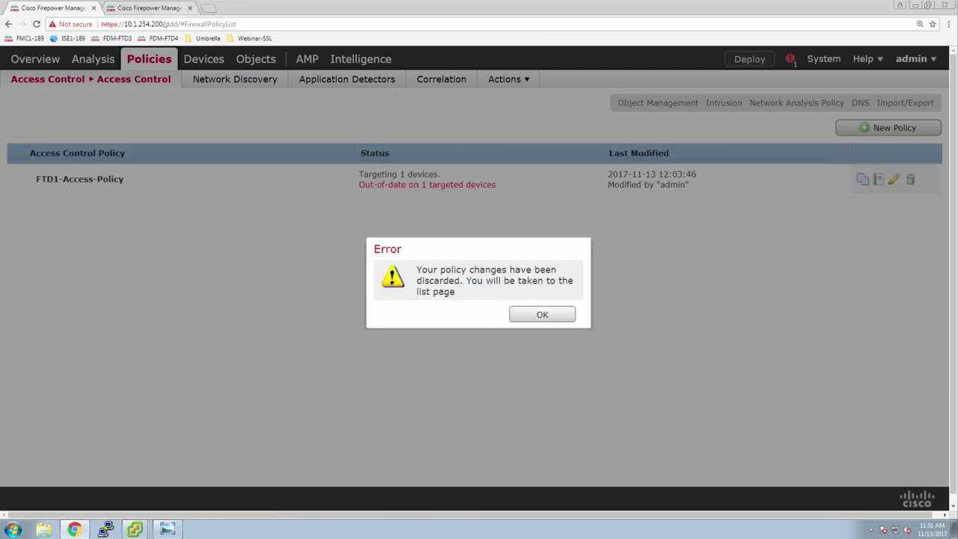
{"action": "key", "text": "ctrl+w"}
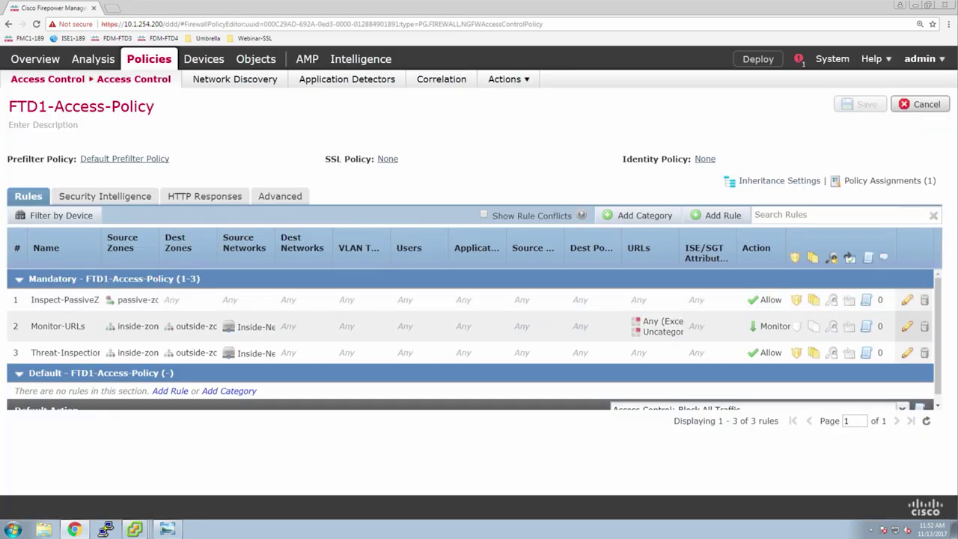
{"action": "left_click", "coordinate": [167, 529]}
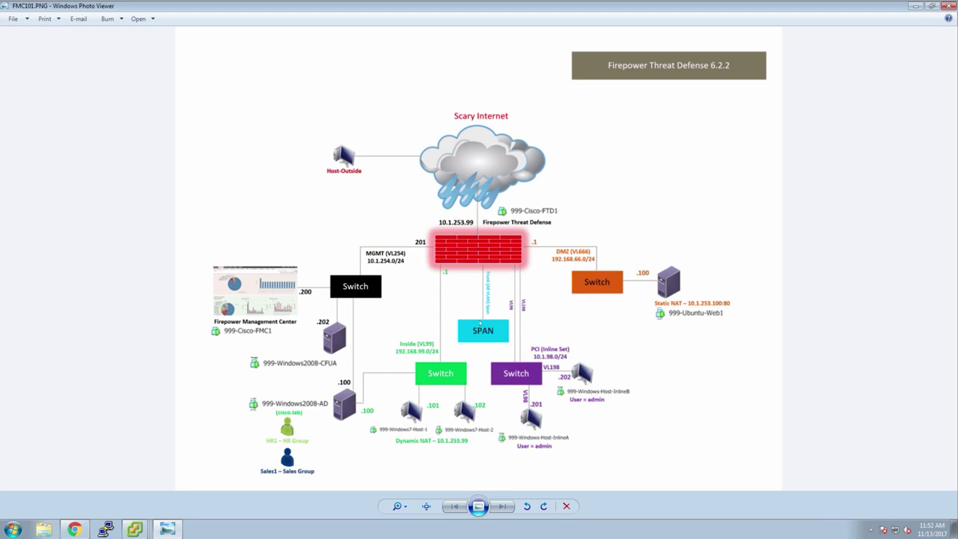
Step: In the 999-Windows7-Host-1 console, replace the browser address with 192.168.66.100
{"action": "left_click", "coordinate": [128, 521]}
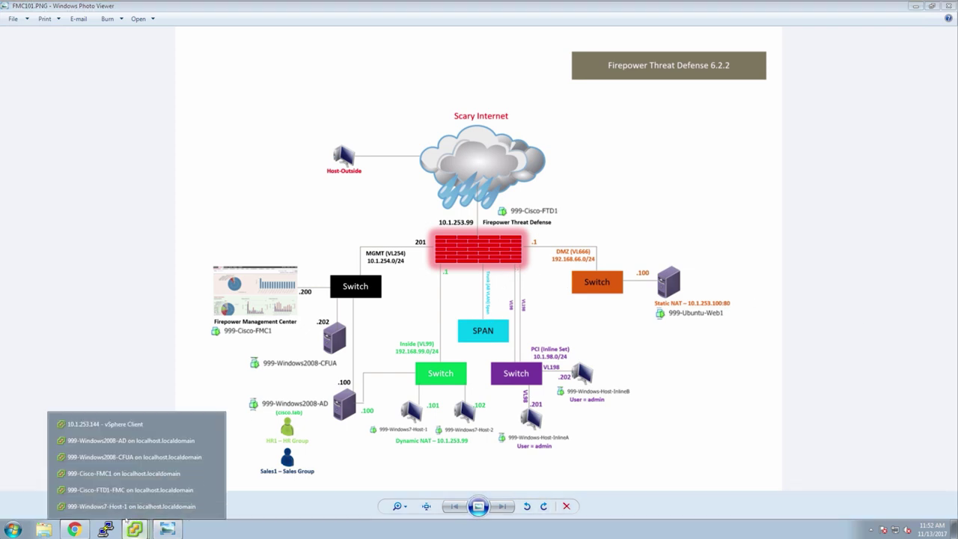
{"action": "left_click", "coordinate": [121, 507]}
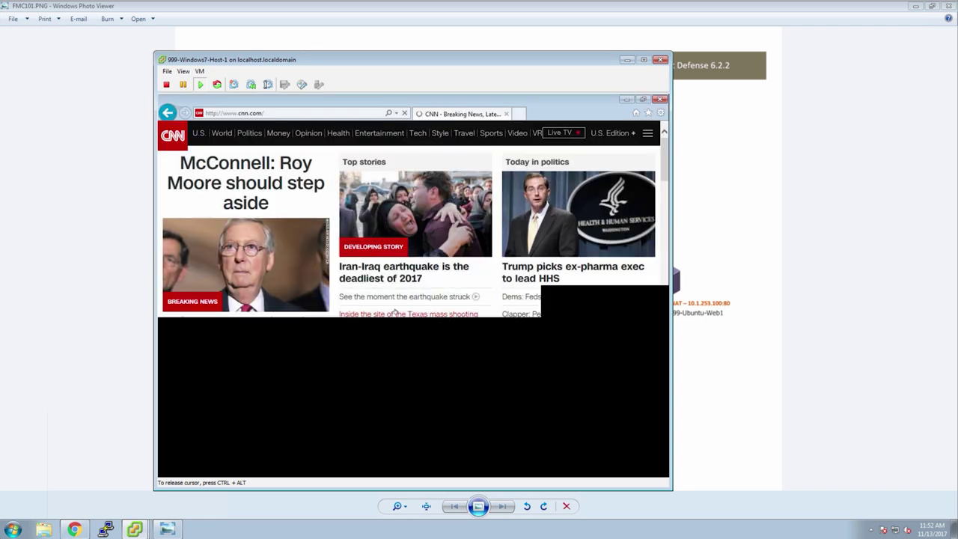
{"action": "left_click", "coordinate": [395, 313]}
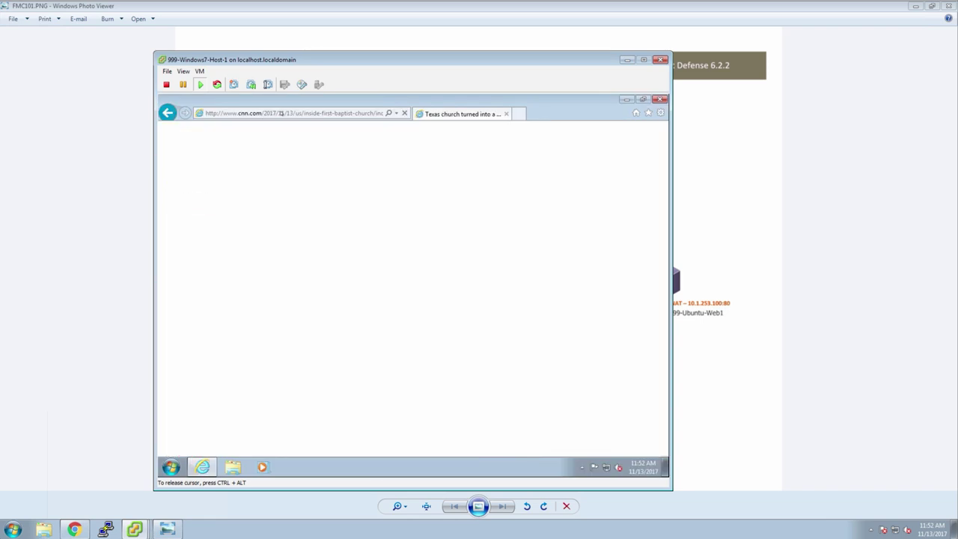
{"action": "left_click", "coordinate": [296, 113]}
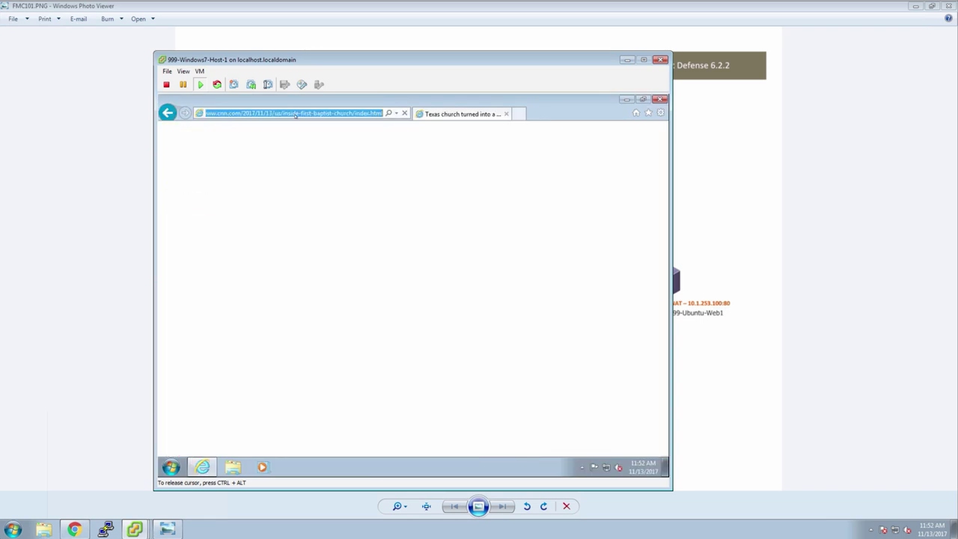
{"action": "key", "text": "BackSpace"}
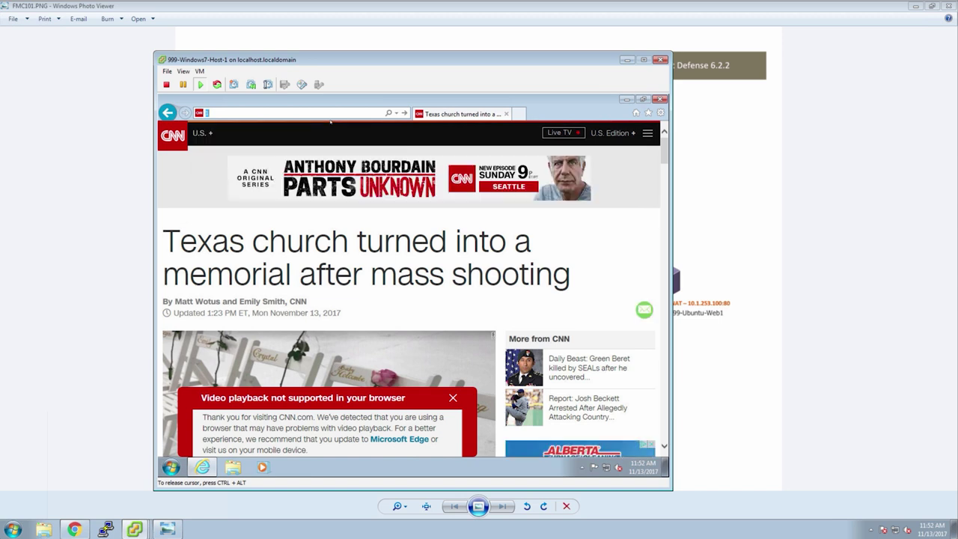
{"action": "type", "text": "192.168.66."}
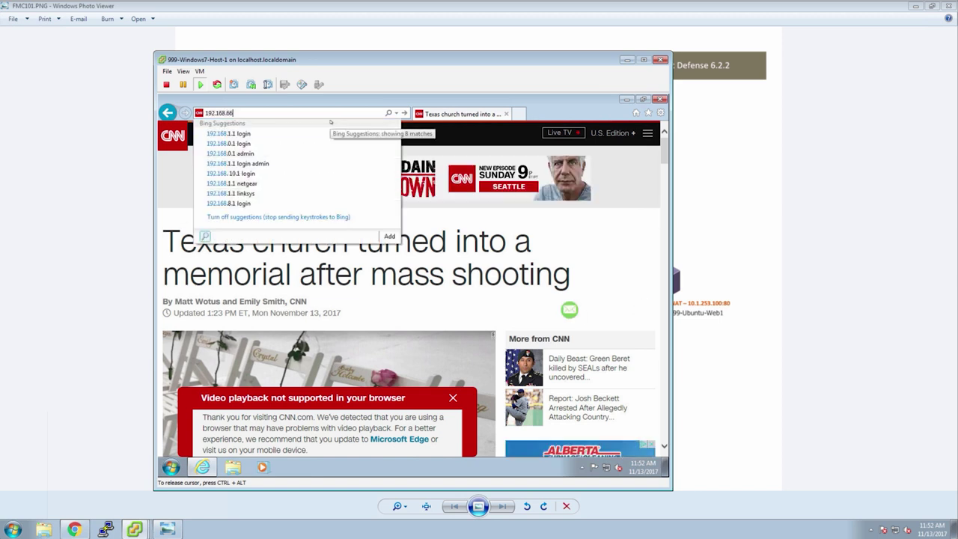
{"action": "type", "text": "100"}
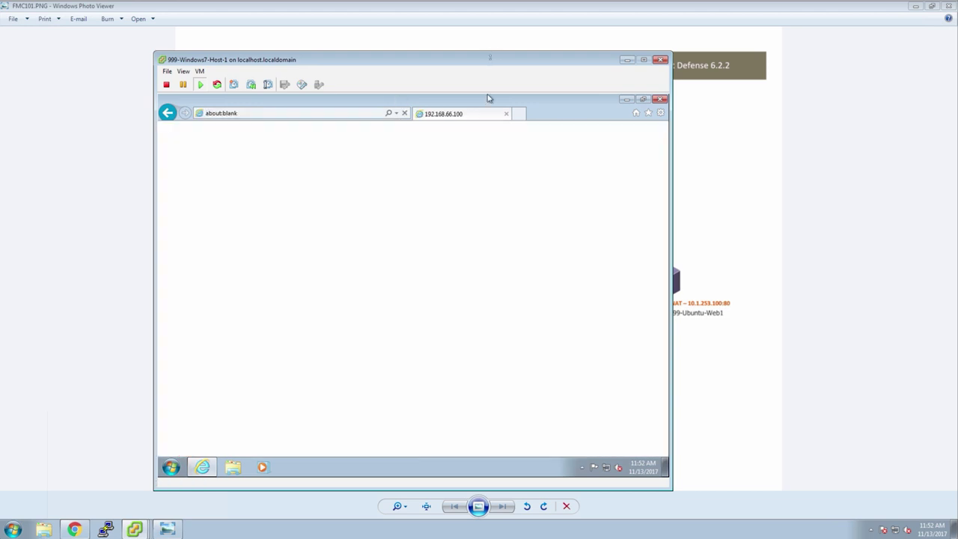
Step: Reposition the Windows 7 VM window toward the screen centre and release input from the VM
{"action": "left_click_drag", "start_coordinate": [407, 59], "coordinate": [253, 54]}
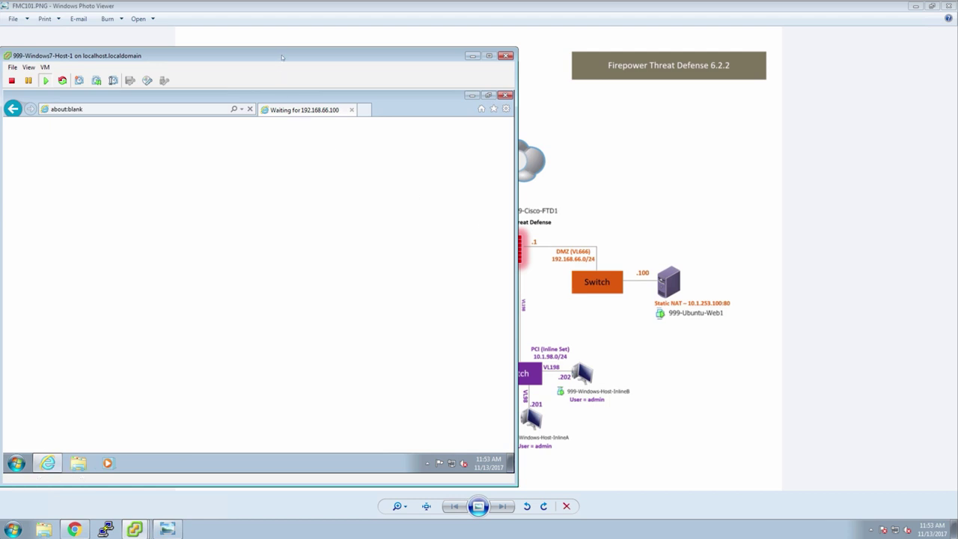
{"action": "left_click_drag", "start_coordinate": [283, 57], "coordinate": [422, 62]}
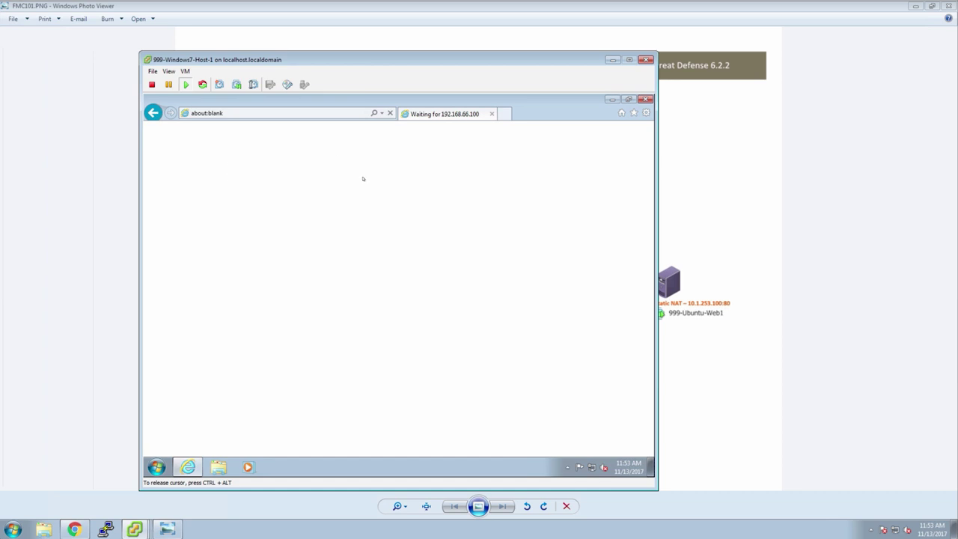
{"action": "key", "text": "ctrl+alt"}
{"action": "left_click", "coordinate": [250, 145]}
{"action": "key", "text": "ctrl+alt"}
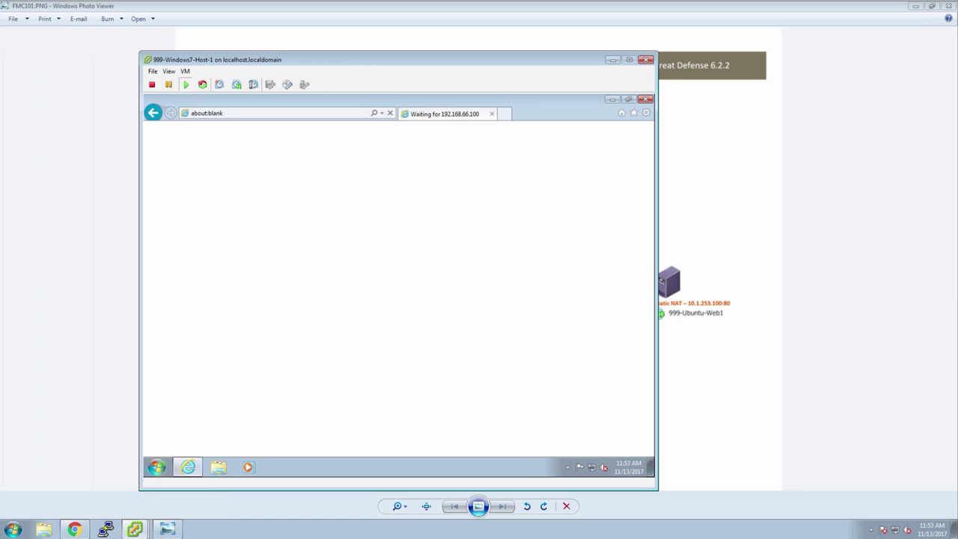
{"action": "left_click", "coordinate": [134, 529]}
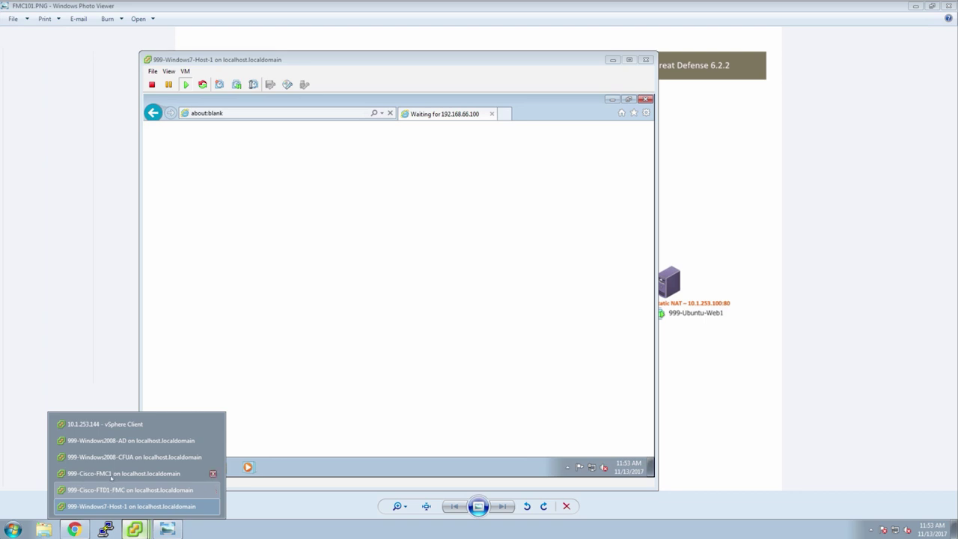
Step: Open Analysis > Connections > Events in Firepower Management Center
{"action": "left_click", "coordinate": [74, 529]}
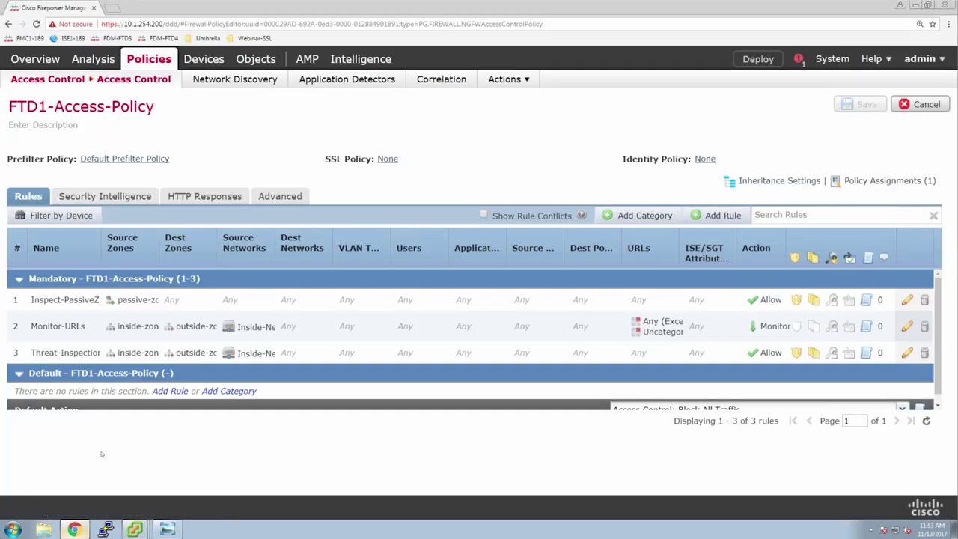
{"action": "mouse_move", "coordinate": [96, 60]}
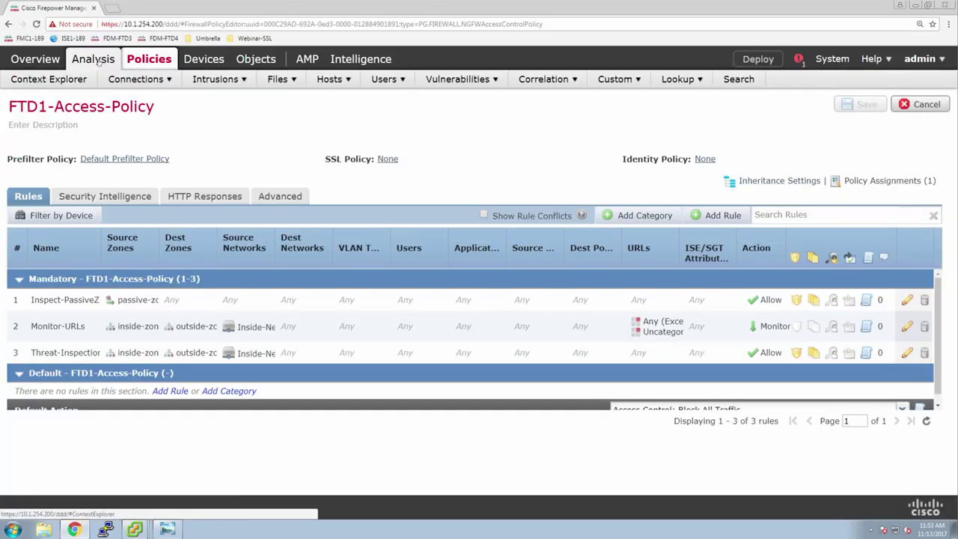
{"action": "mouse_move", "coordinate": [137, 81]}
{"action": "left_click", "coordinate": [122, 100]}
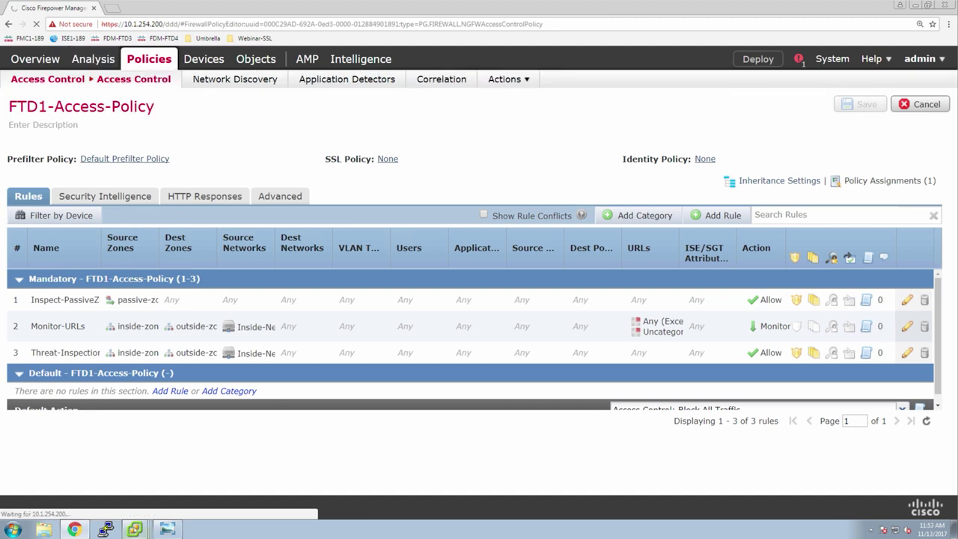
Step: Bring the 999-Windows7-Host-1 console back and select its browser address
{"action": "mouse_move", "coordinate": [135, 529]}
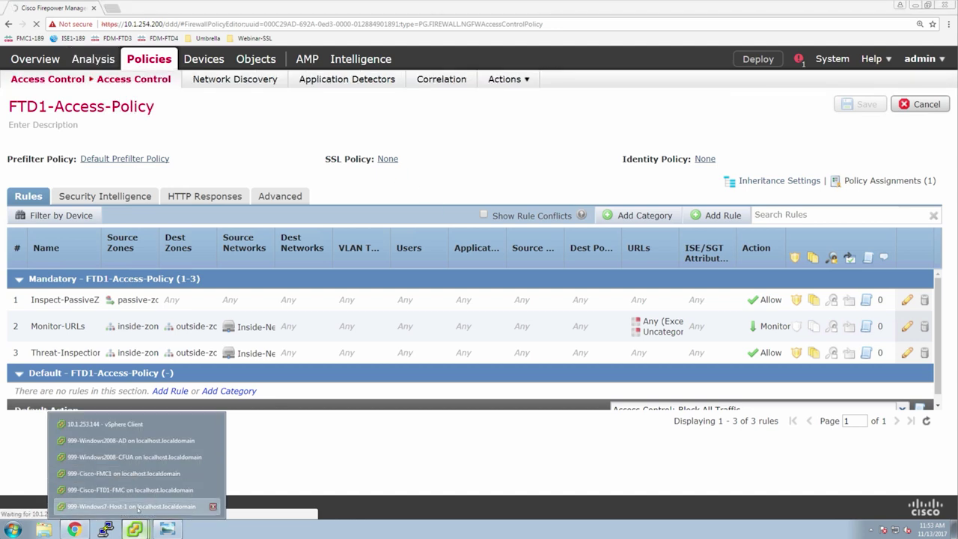
{"action": "left_click", "coordinate": [135, 506]}
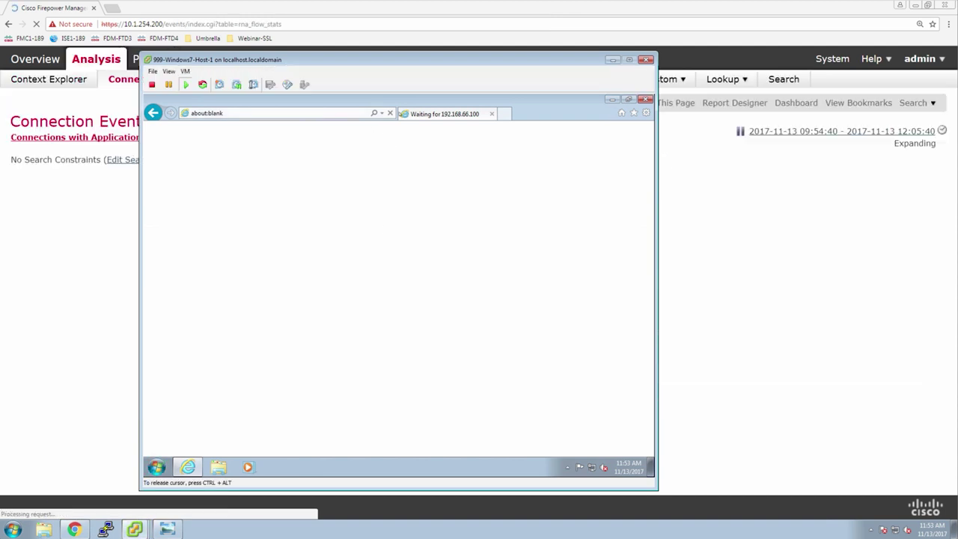
{"action": "left_click", "coordinate": [342, 116]}
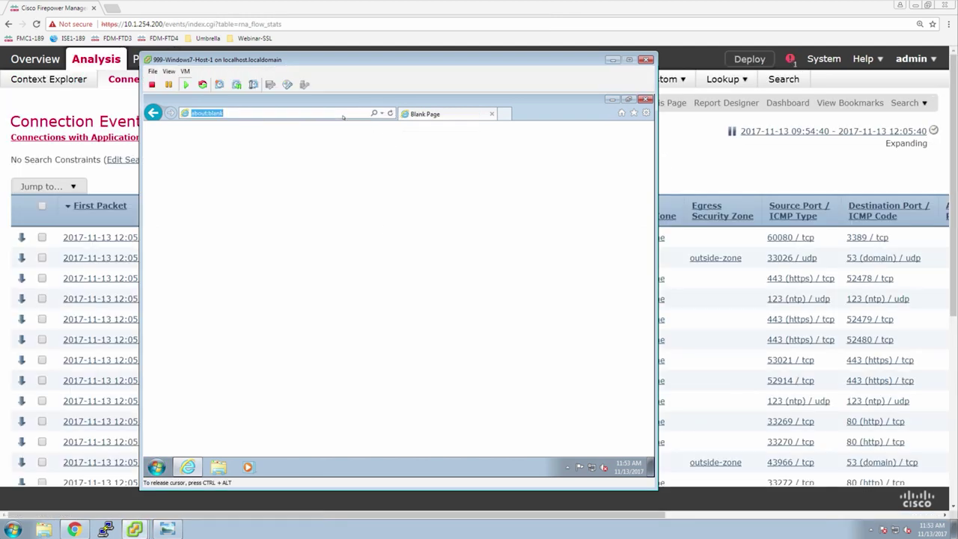
{"action": "type", "text": "192.1"}
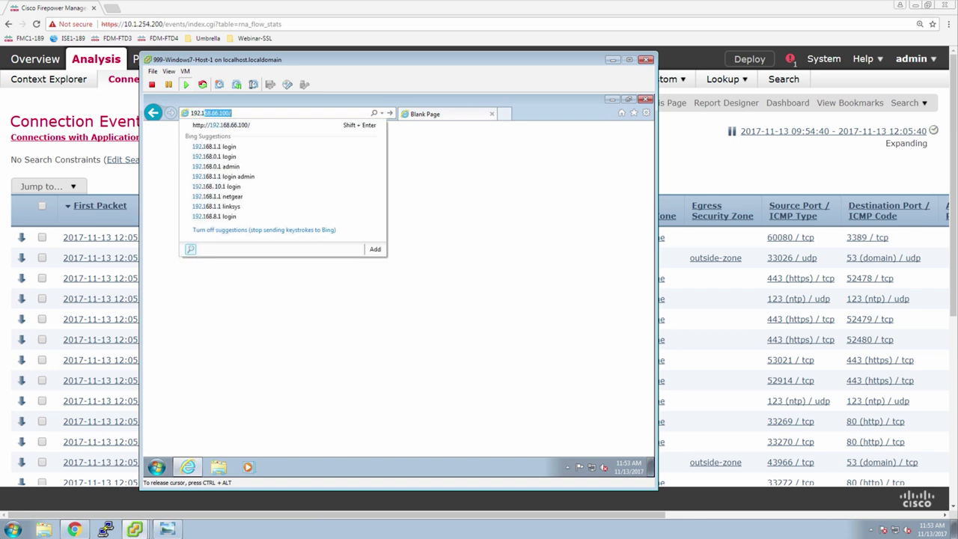
{"action": "type", "text": "68.66.100"}
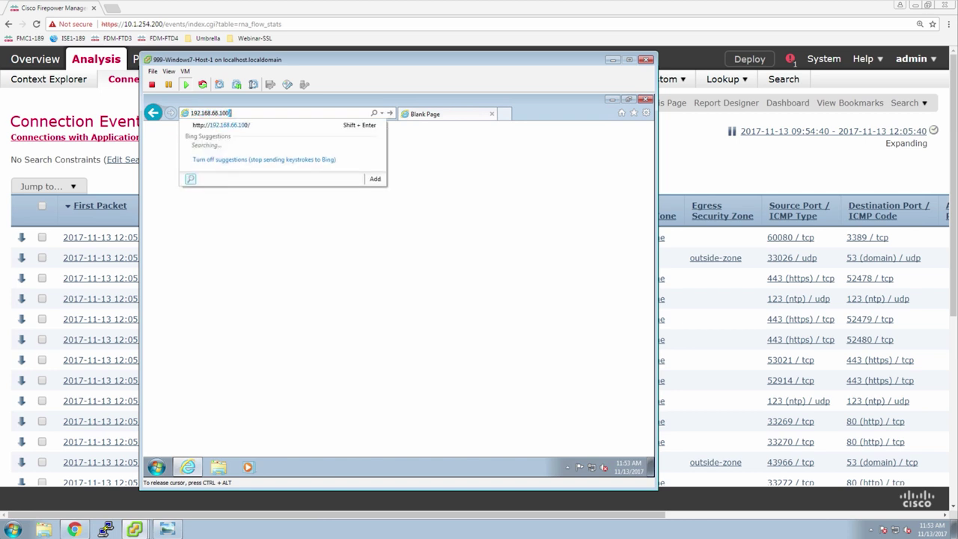
{"action": "key", "text": "Return"}
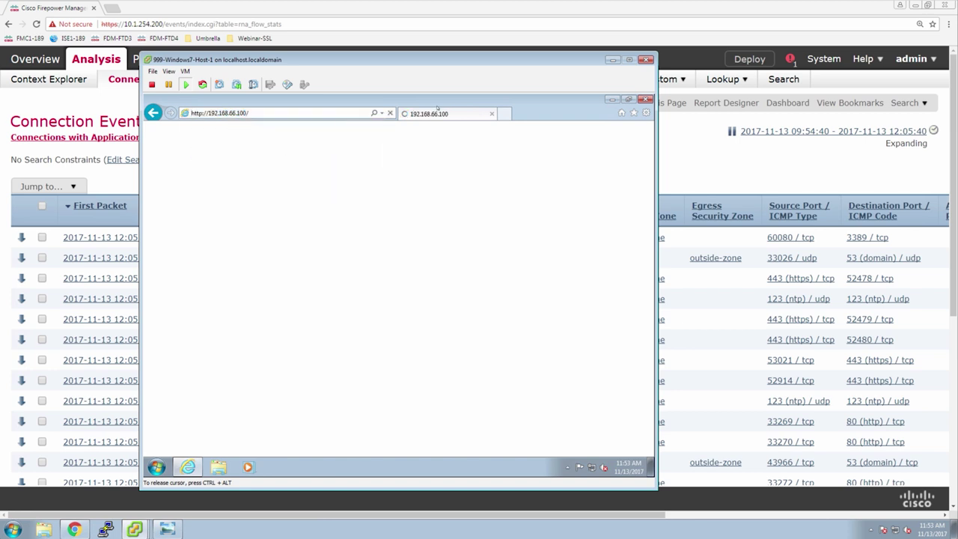
{"action": "left_click", "coordinate": [303, 110]}
{"action": "left_click", "coordinate": [303, 113]}
{"action": "left_click", "coordinate": [612, 60]}
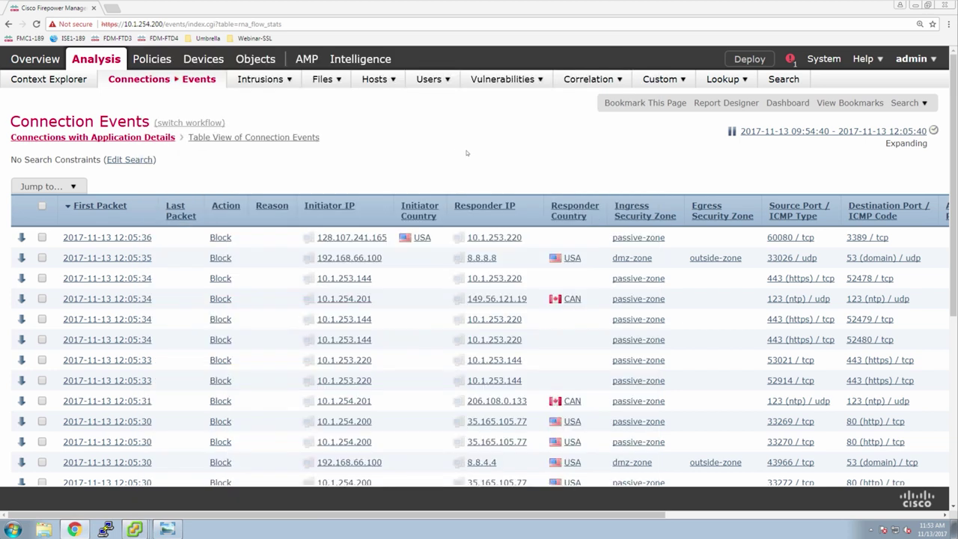
Step: Reload the Connection Events page and scroll to the blocked 192.168.99.101 HTTP events
{"action": "right_click", "coordinate": [462, 152]}
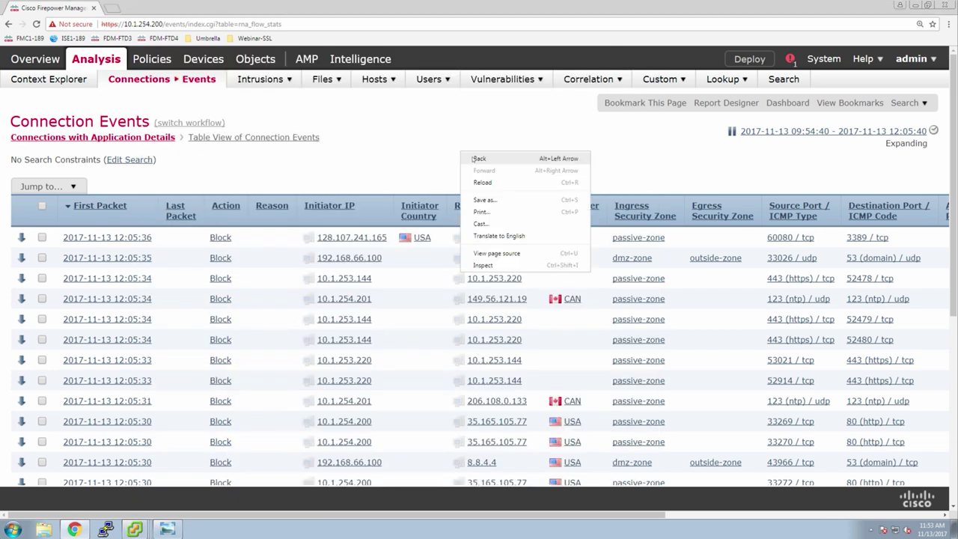
{"action": "left_click", "coordinate": [389, 172]}
{"action": "right_click", "coordinate": [342, 147]}
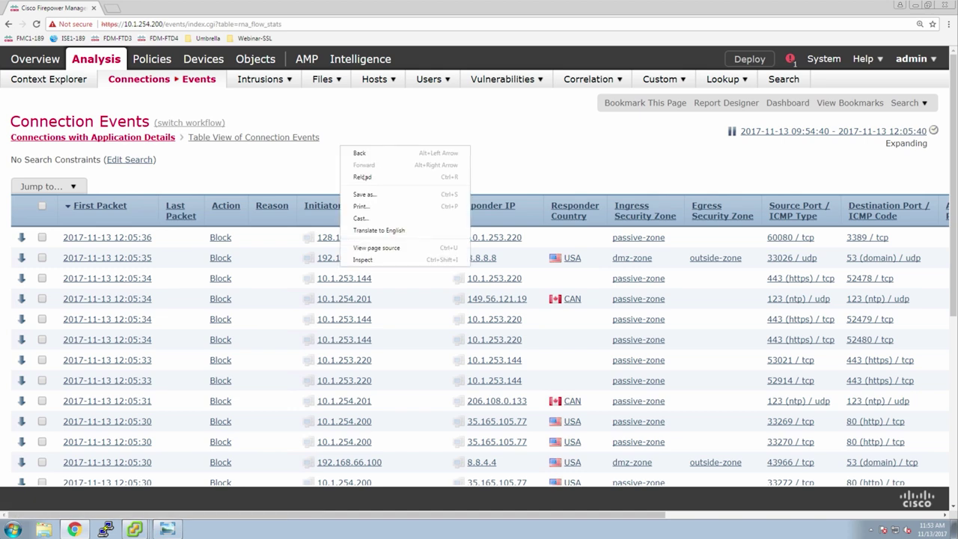
{"action": "left_click", "coordinate": [386, 175]}
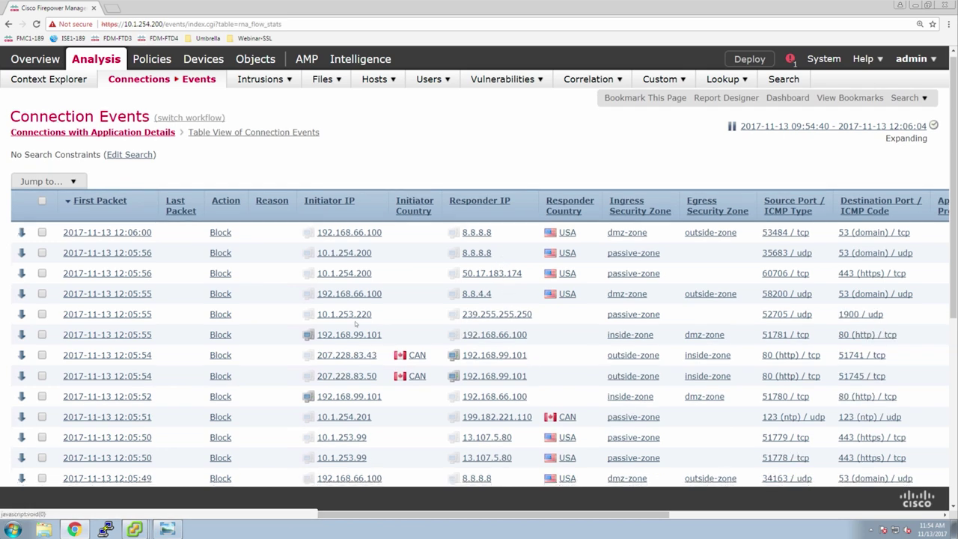
{"action": "scroll", "coordinate": [330, 318], "scroll_direction": "down", "scroll_amount": 3}
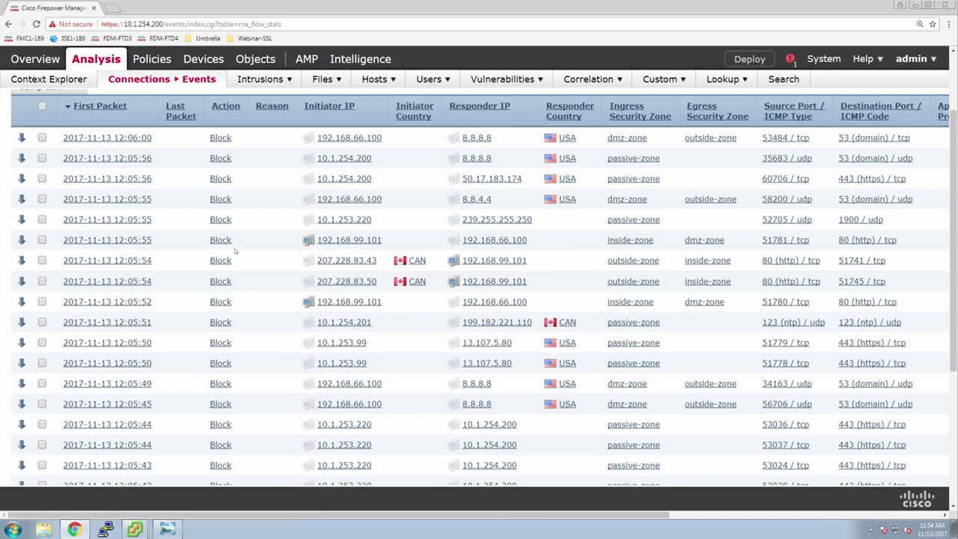
{"action": "left_click", "coordinate": [307, 240]}
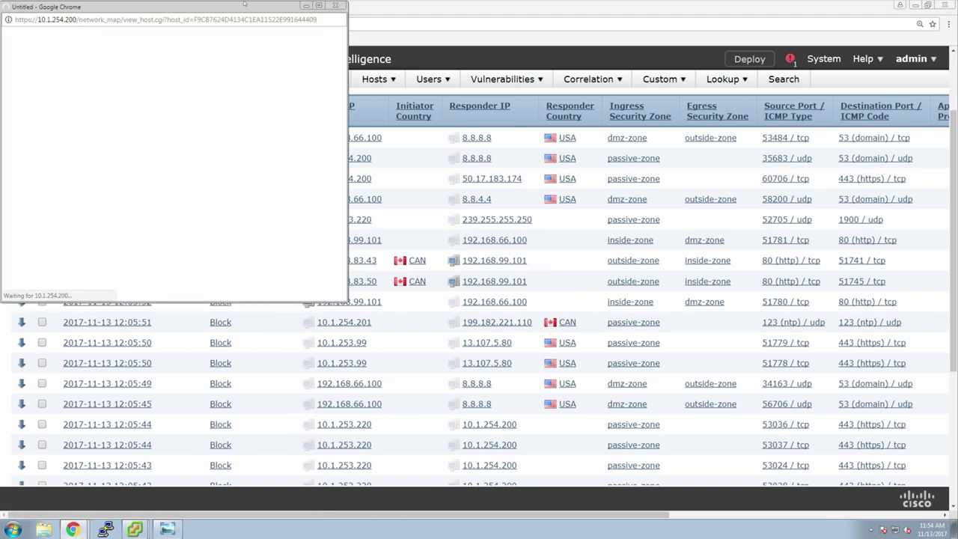
{"action": "left_click_drag", "start_coordinate": [224, 13], "coordinate": [265, 41]}
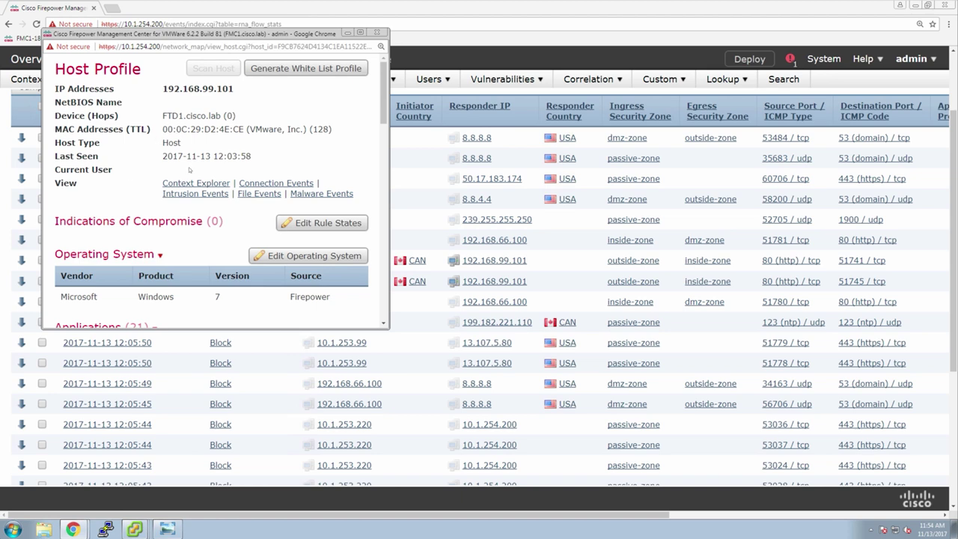
{"action": "scroll", "coordinate": [193, 170], "scroll_direction": "down", "scroll_amount": 2}
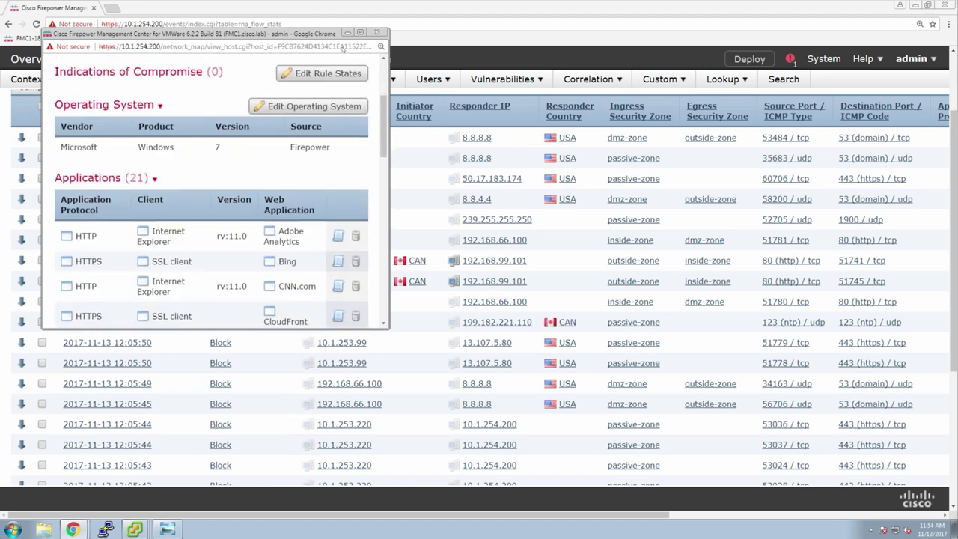
{"action": "left_click", "coordinate": [360, 33]}
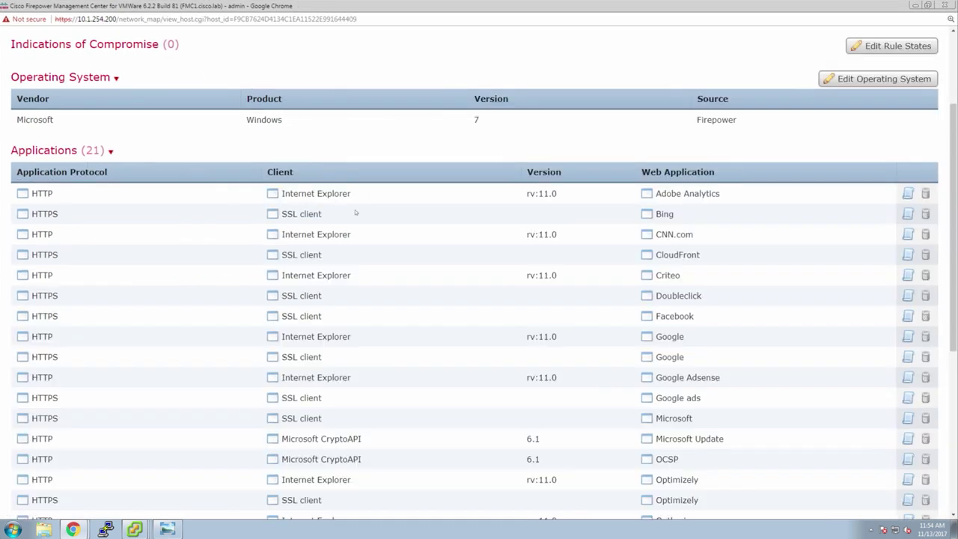
{"action": "scroll", "coordinate": [360, 244], "scroll_direction": "down", "scroll_amount": 4}
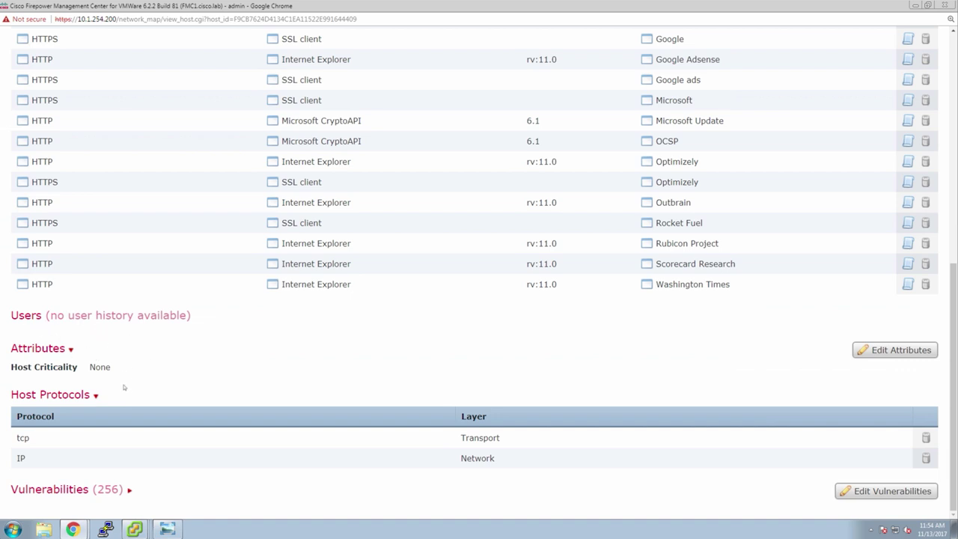
{"action": "left_click", "coordinate": [126, 490]}
{"action": "scroll", "coordinate": [284, 324], "scroll_direction": "down", "scroll_amount": 2}
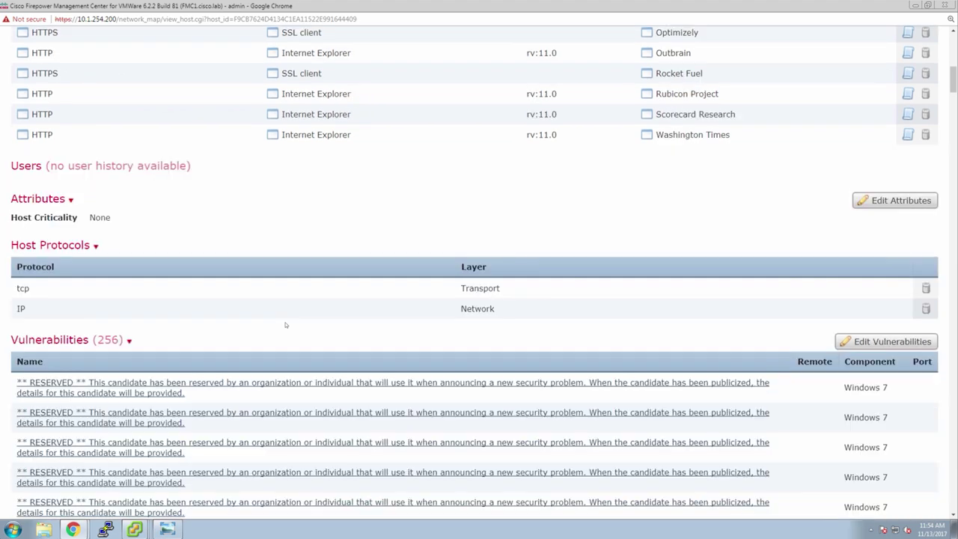
{"action": "scroll", "coordinate": [285, 324], "scroll_direction": "down", "scroll_amount": 1}
{"action": "scroll", "coordinate": [285, 324], "scroll_direction": "down", "scroll_amount": 2}
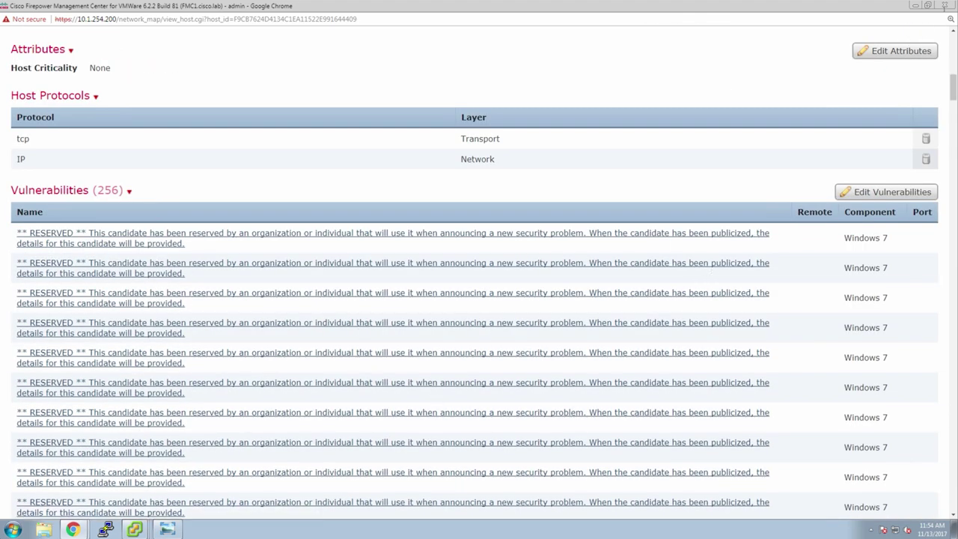
{"action": "left_click", "coordinate": [945, 5]}
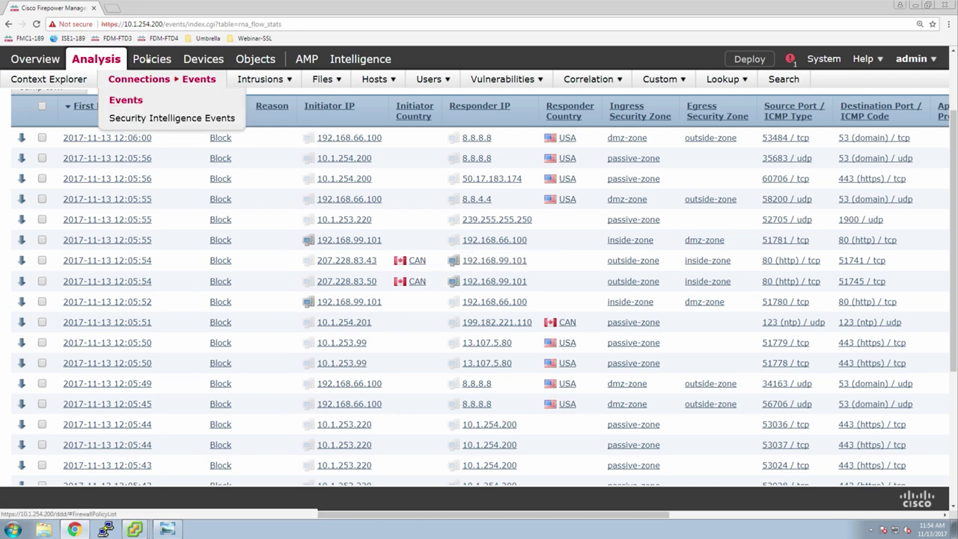
Step: Open FTD1-Access-Policy from the Access Control policies and start a new rule
{"action": "mouse_move", "coordinate": [149, 77]}
{"action": "mouse_move", "coordinate": [60, 80]}
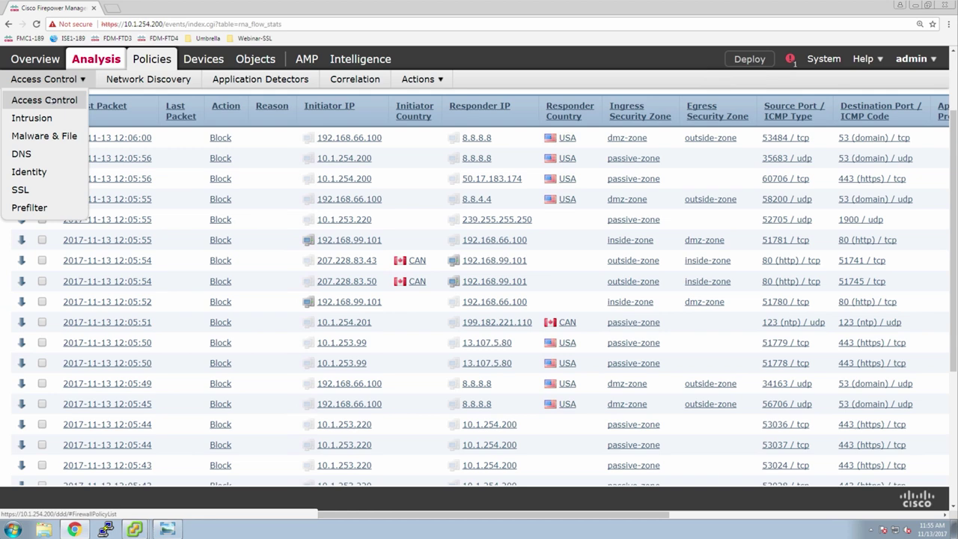
{"action": "left_click", "coordinate": [44, 100]}
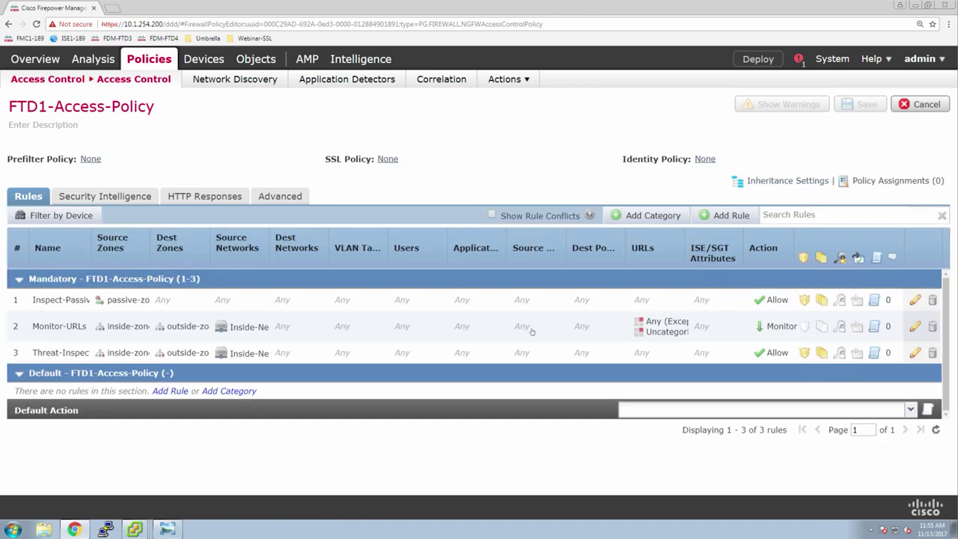
{"action": "left_click", "coordinate": [729, 215]}
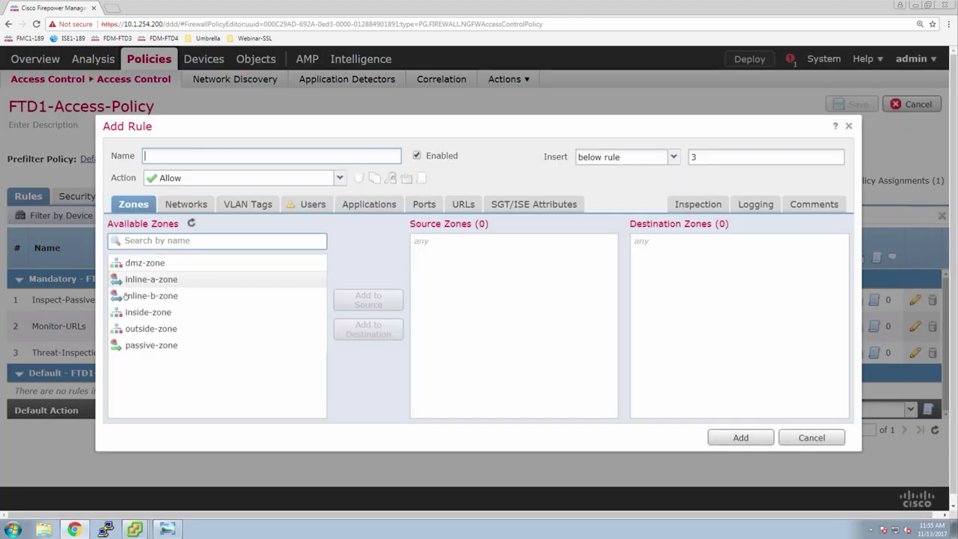
Step: Set the rule's source zone to inside-zone and destination zone to dmz-zone
{"action": "left_click", "coordinate": [134, 312]}
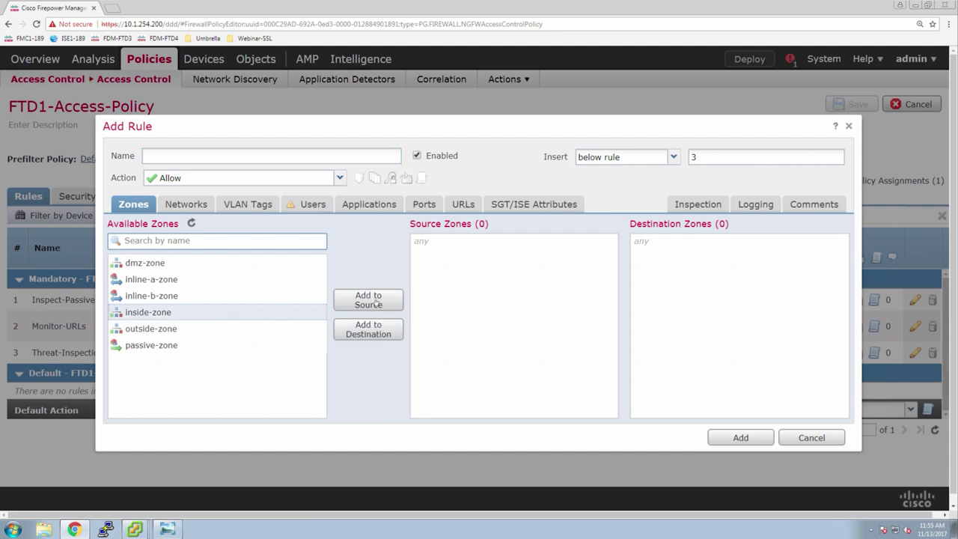
{"action": "left_click", "coordinate": [376, 302]}
{"action": "left_click", "coordinate": [144, 262]}
{"action": "left_click", "coordinate": [374, 334]}
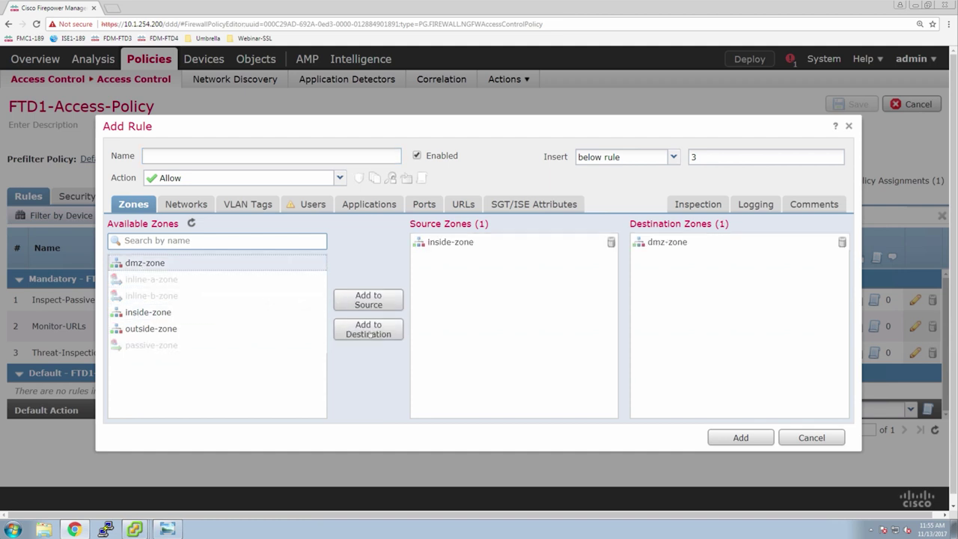
Step: Add Inside-Net as the source network and WWW-SRV as the destination network
{"action": "left_click", "coordinate": [186, 205]}
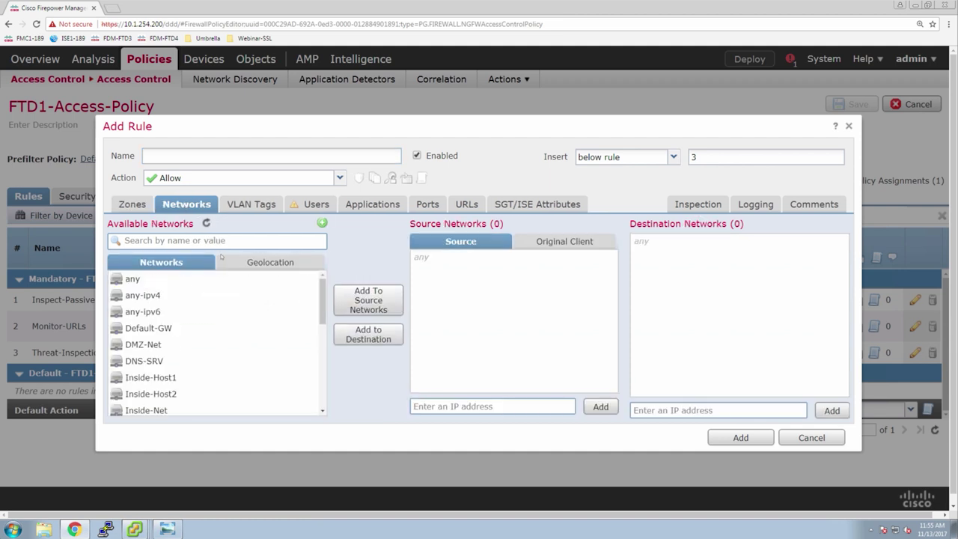
{"action": "scroll", "coordinate": [217, 389], "scroll_direction": "down", "scroll_amount": 3}
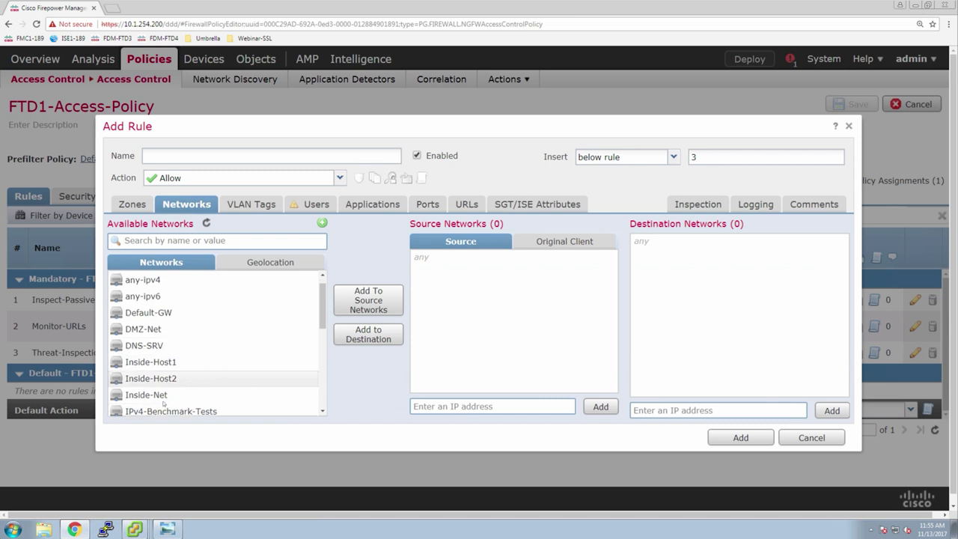
{"action": "left_click", "coordinate": [157, 360]}
{"action": "left_click", "coordinate": [369, 297]}
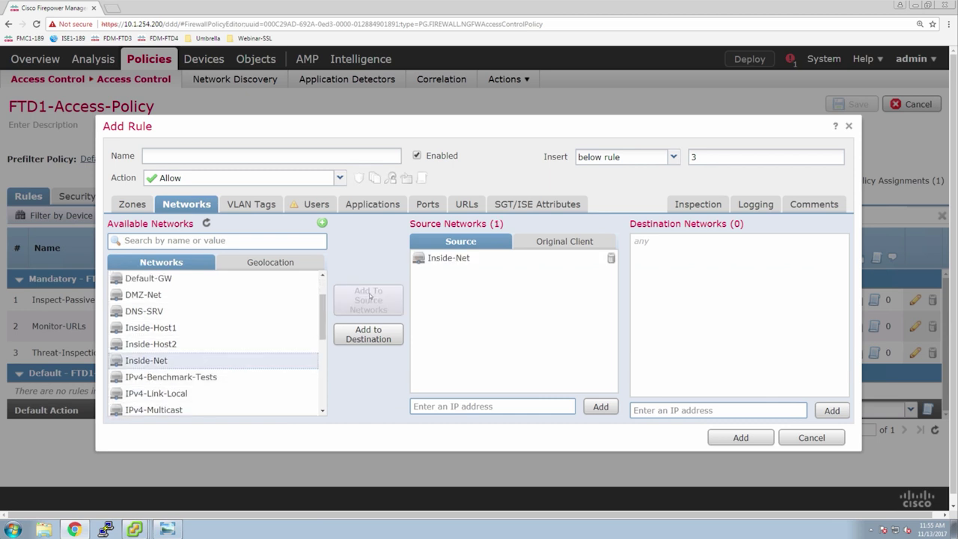
{"action": "scroll", "coordinate": [318, 305], "scroll_direction": "down", "scroll_amount": 3}
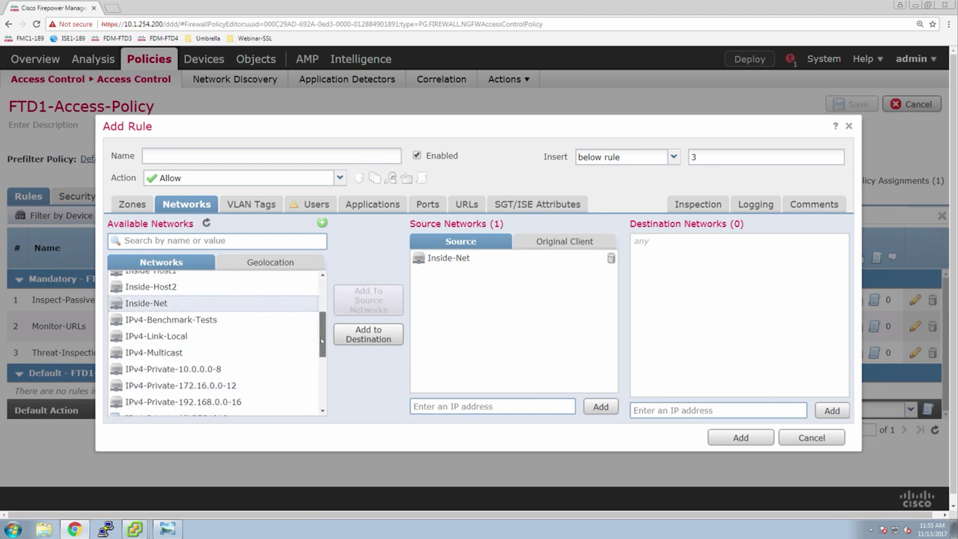
{"action": "scroll", "coordinate": [315, 307], "scroll_direction": "up", "scroll_amount": 5}
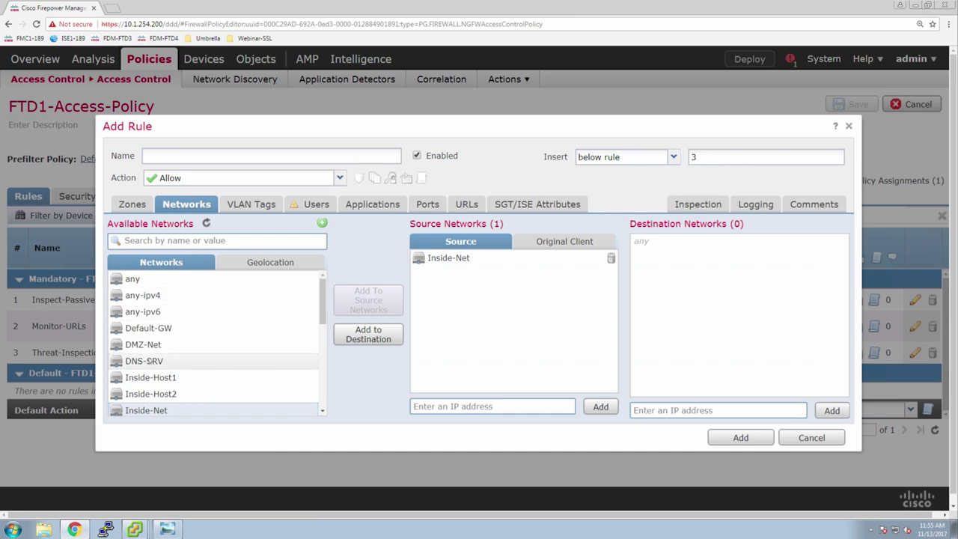
{"action": "left_click", "coordinate": [154, 361]}
{"action": "scroll", "coordinate": [172, 382], "scroll_direction": "down", "scroll_amount": 10}
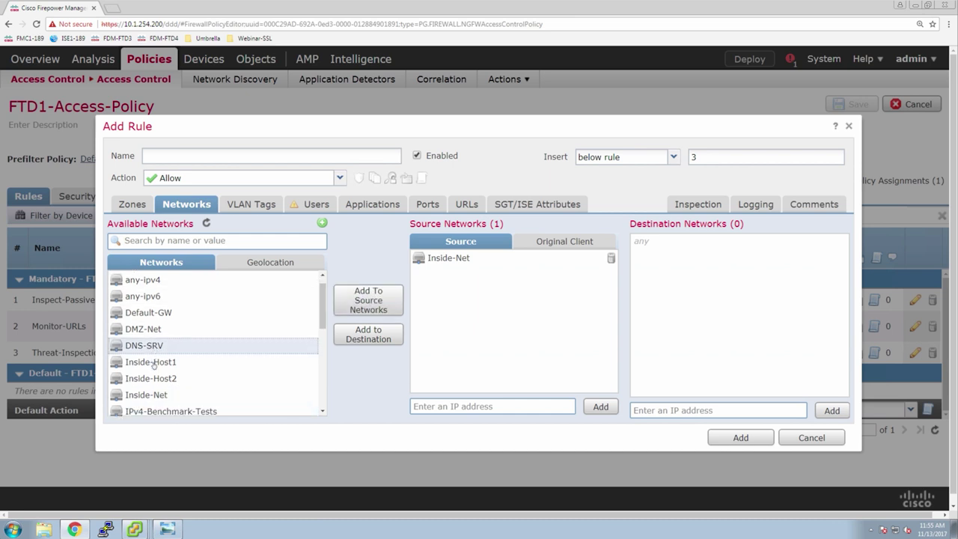
{"action": "left_click", "coordinate": [199, 410]}
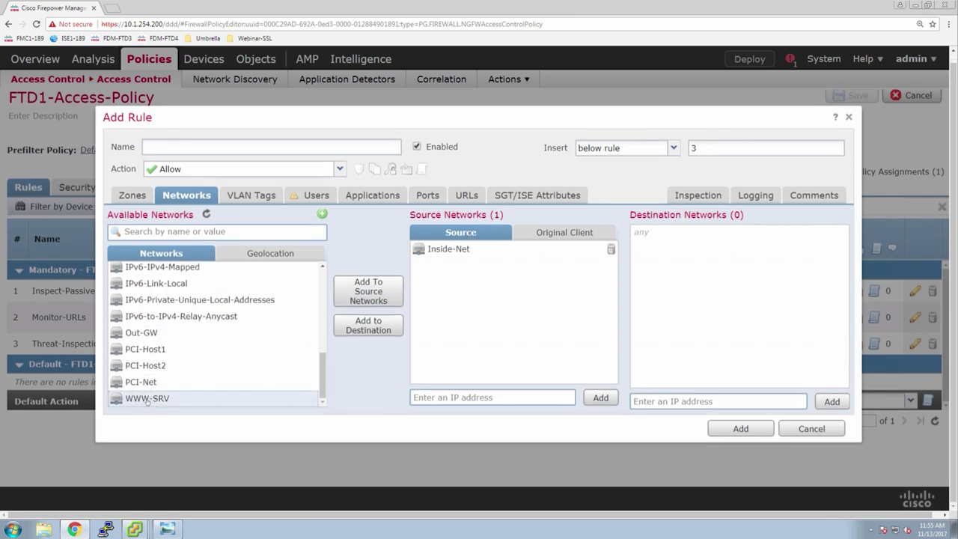
{"action": "left_click", "coordinate": [364, 327]}
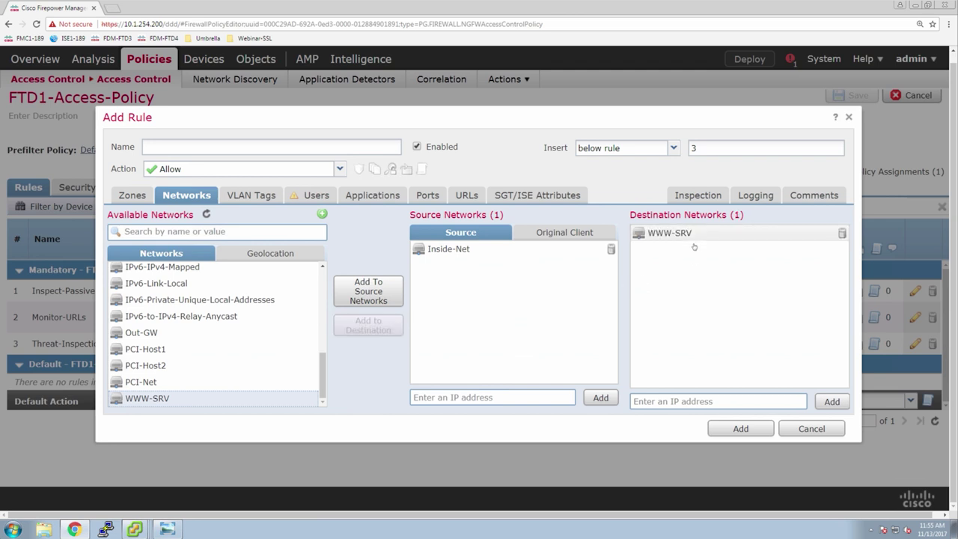
Step: Add HTTP, HTTPS and HTTP 2.0 as the rule's applications
{"action": "left_click", "coordinate": [367, 197]}
{"action": "left_click", "coordinate": [359, 233]}
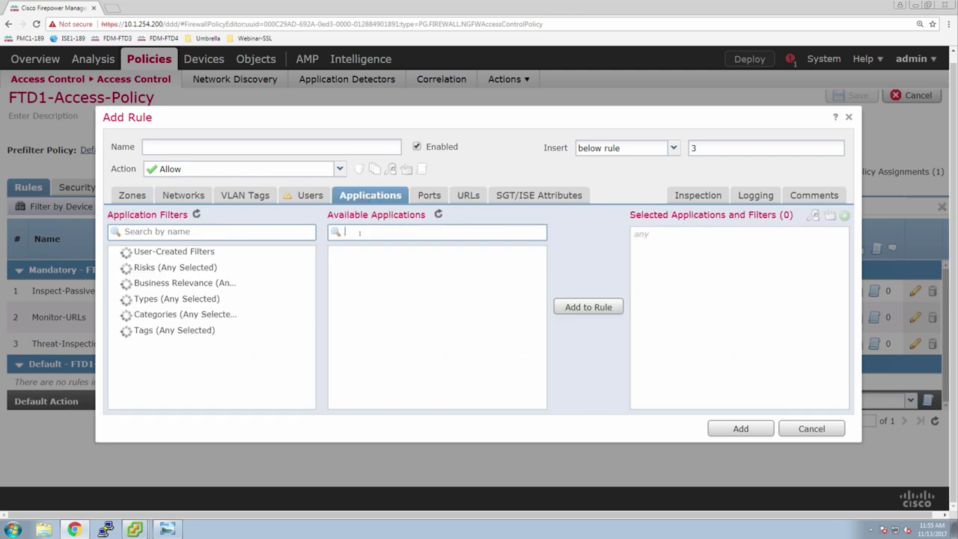
{"action": "type", "text": "http"}
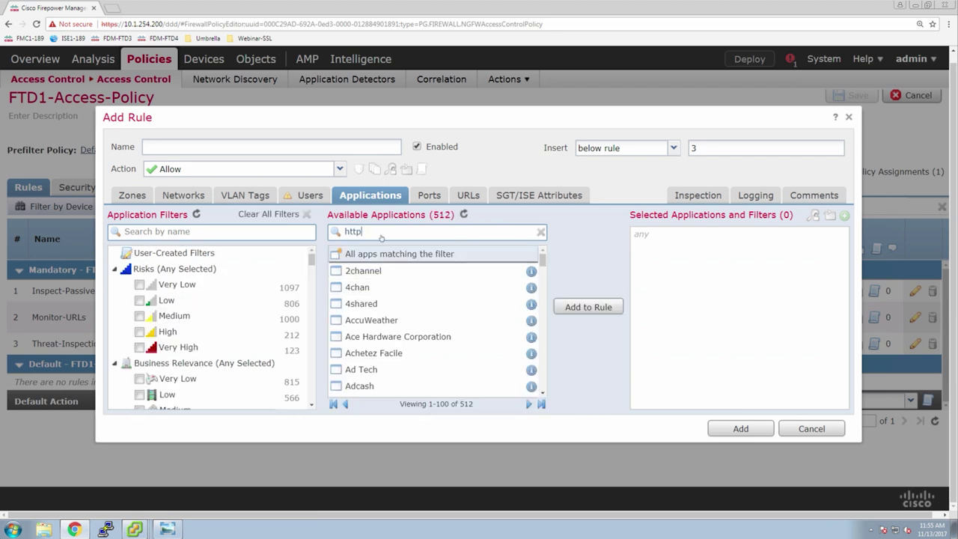
{"action": "key", "text": "BackSpace"}
{"action": "key", "text": "BackSpace"}
{"action": "key", "text": "BackSpace"}
{"action": "type", "text": "http"}
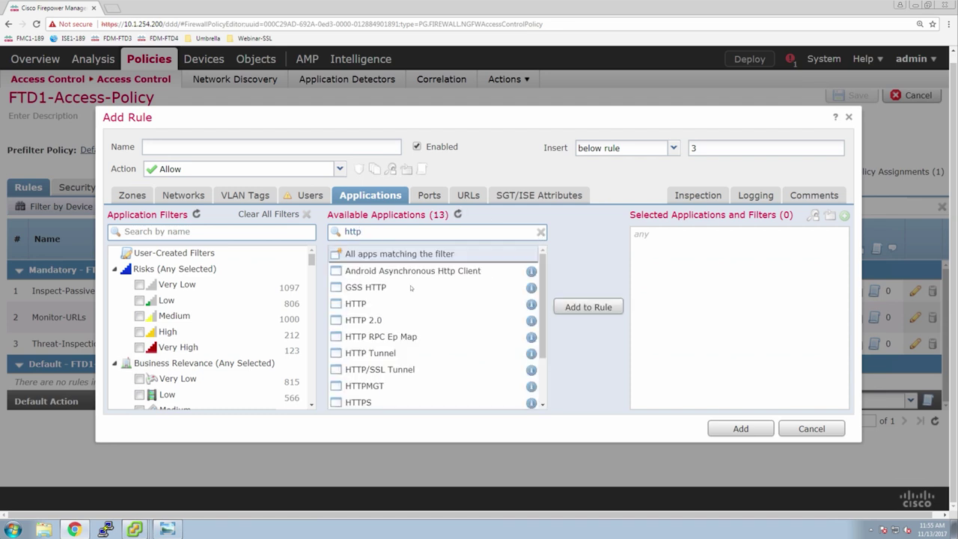
{"action": "left_click", "coordinate": [362, 304]}
{"action": "left_click", "coordinate": [588, 307]}
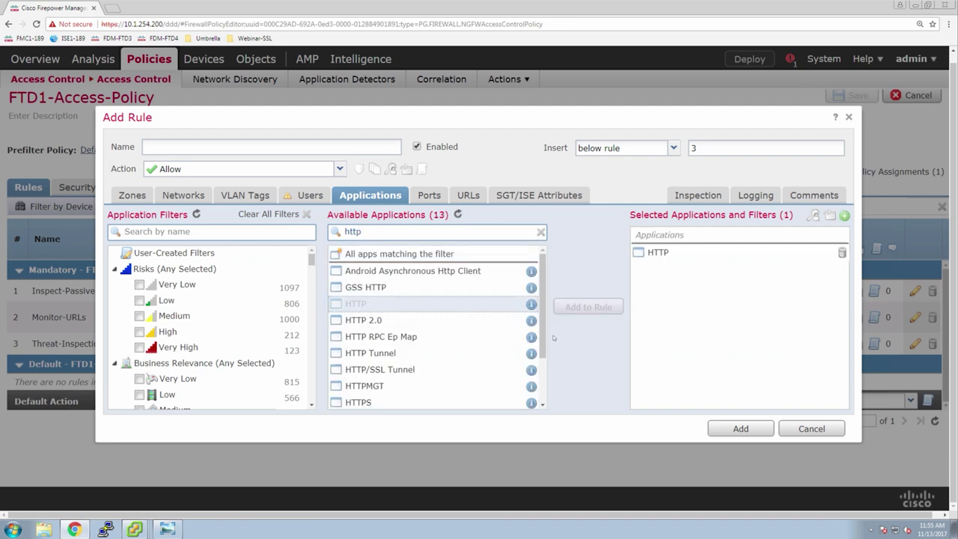
{"action": "left_click", "coordinate": [366, 402]}
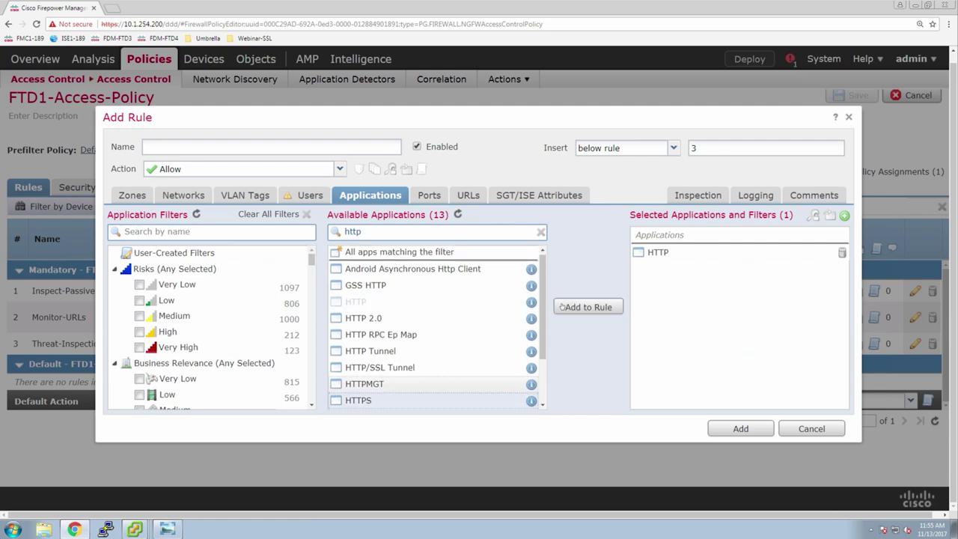
{"action": "left_click", "coordinate": [573, 309]}
{"action": "left_click", "coordinate": [374, 321]}
{"action": "left_click", "coordinate": [559, 313]}
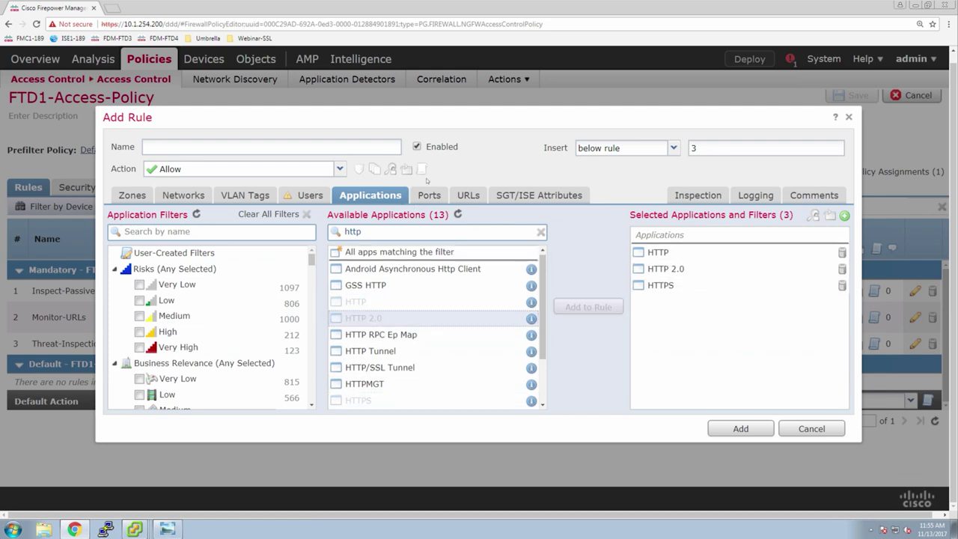
{"action": "left_click", "coordinate": [683, 198]}
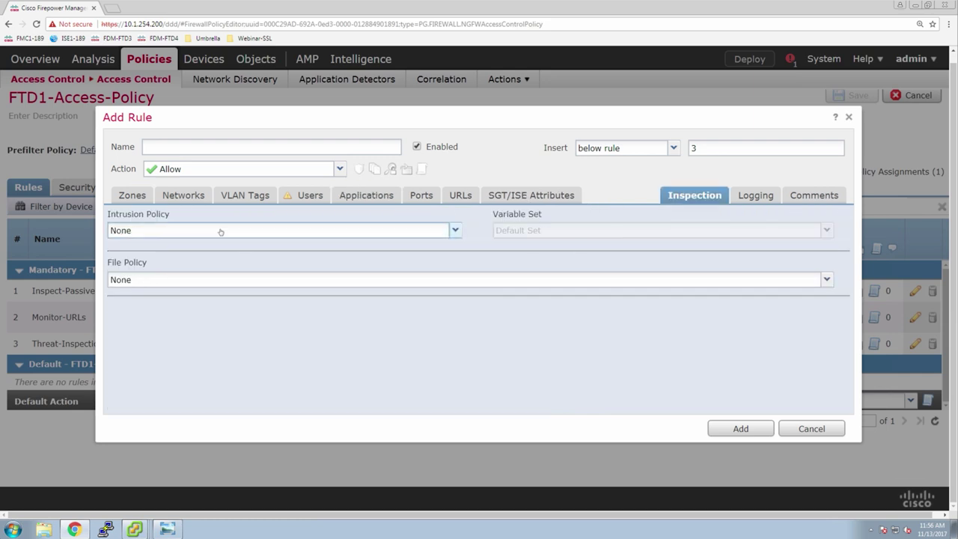
Step: Apply the Security Over Connectivity intrusion policy and name the rule Inside-DMZWW-InpsecW
{"action": "left_click", "coordinate": [222, 232]}
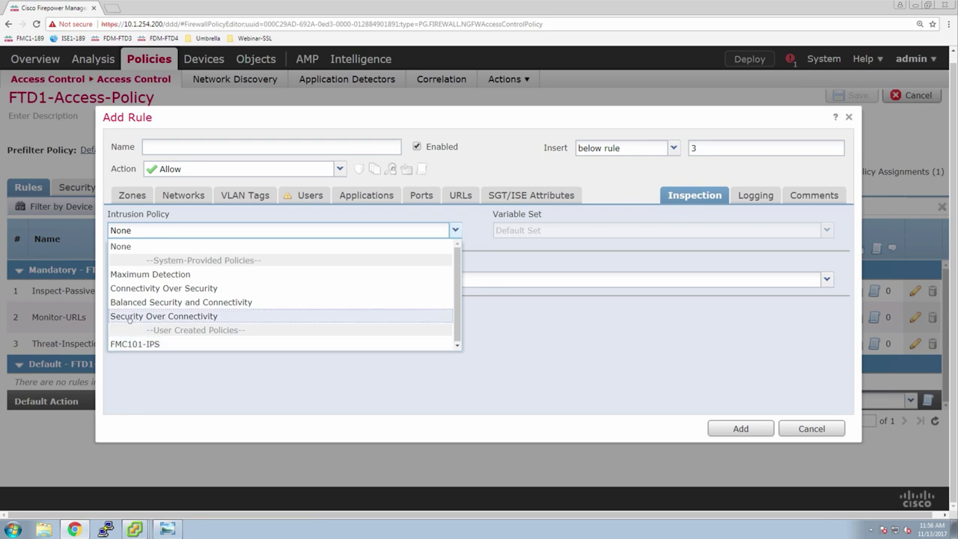
{"action": "left_click", "coordinate": [129, 317]}
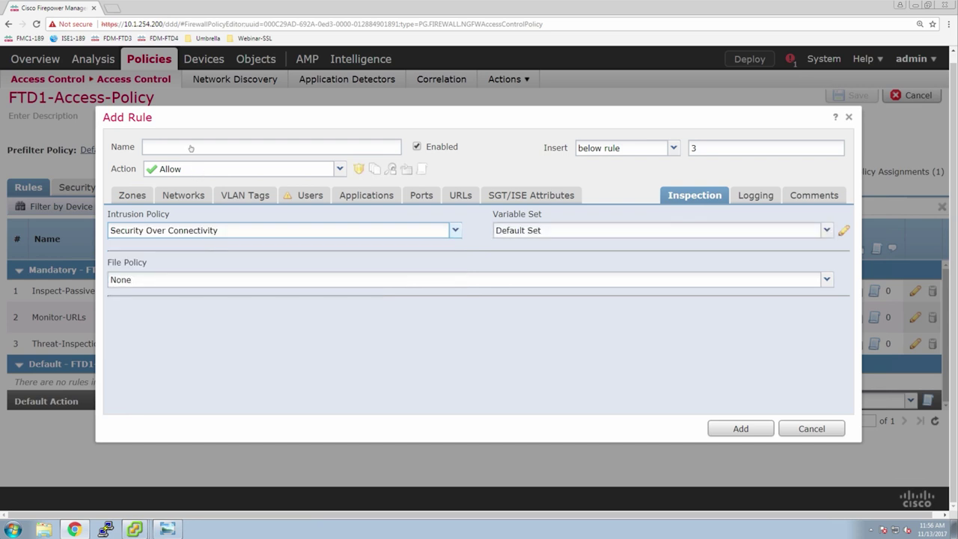
{"action": "left_click", "coordinate": [191, 147]}
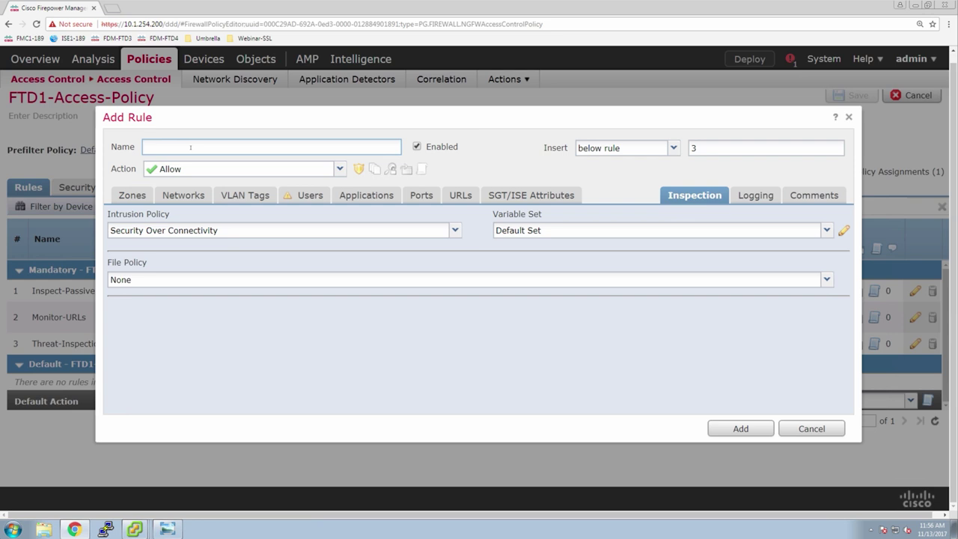
{"action": "type", "text": "Inside-DMZWW-Inp"}
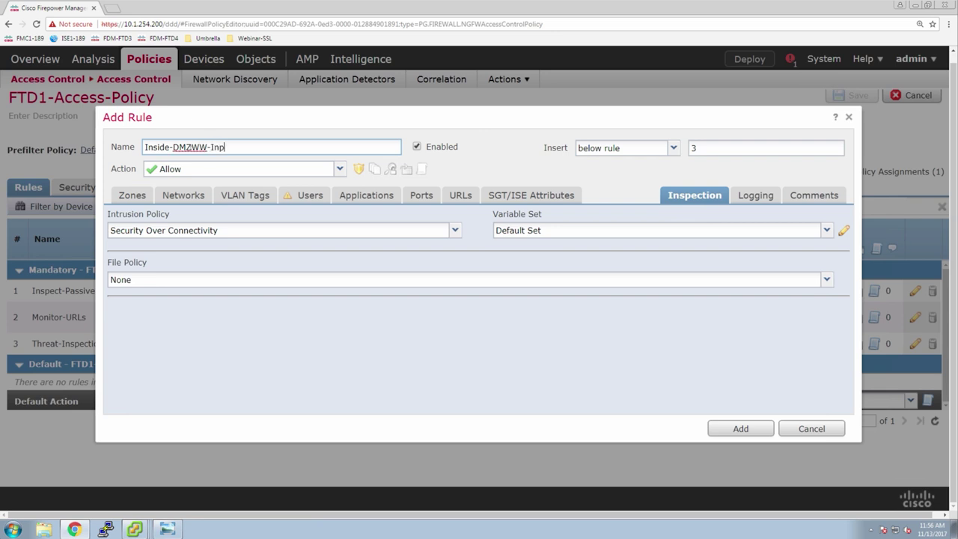
{"action": "type", "text": "sec"}
{"action": "type", "text": "W"}
Step: Insert the new rule above rule 1 instead of rule 3
{"action": "left_click", "coordinate": [673, 149]}
{"action": "left_click", "coordinate": [673, 149]}
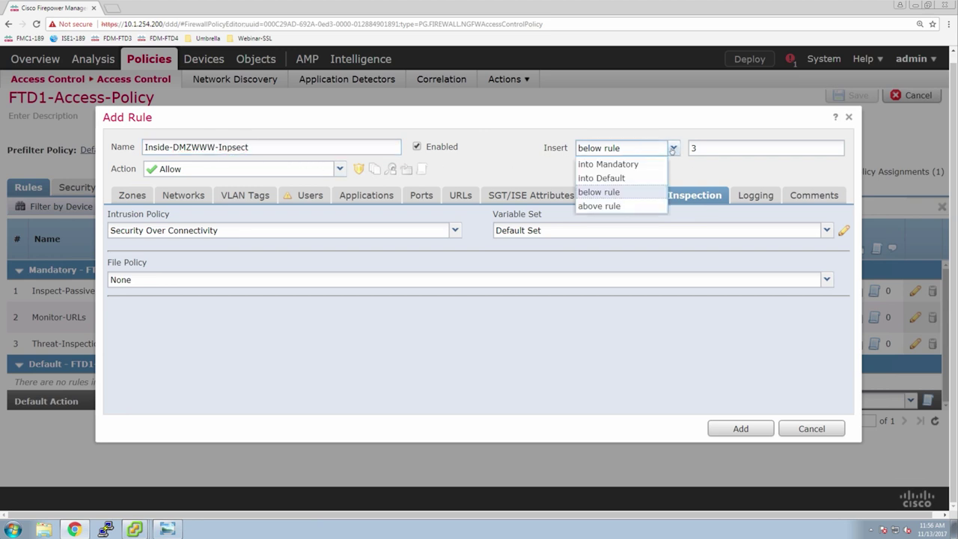
{"action": "left_click", "coordinate": [608, 206]}
{"action": "left_click", "coordinate": [709, 148]}
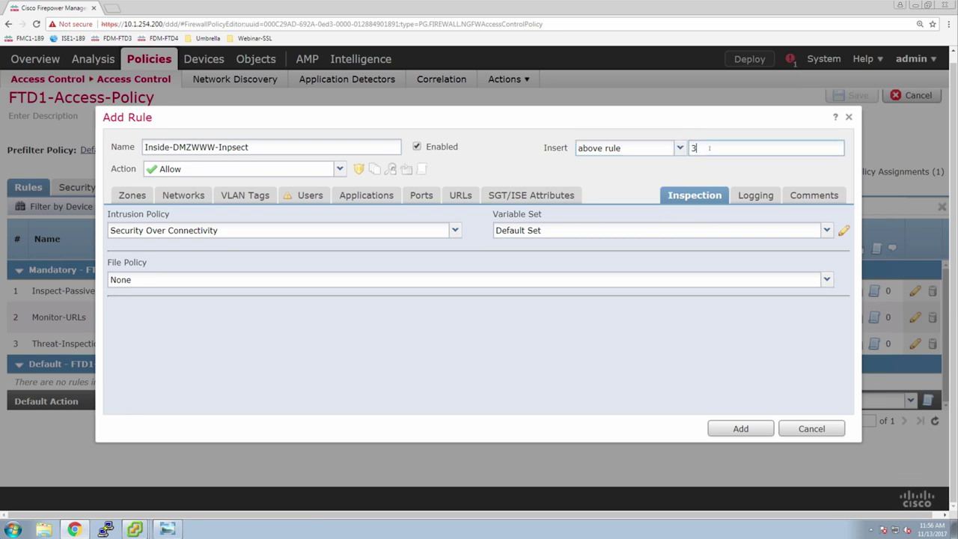
{"action": "key", "text": "BackSpace"}
{"action": "type", "text": "1"}
{"action": "left_click", "coordinate": [731, 430]}
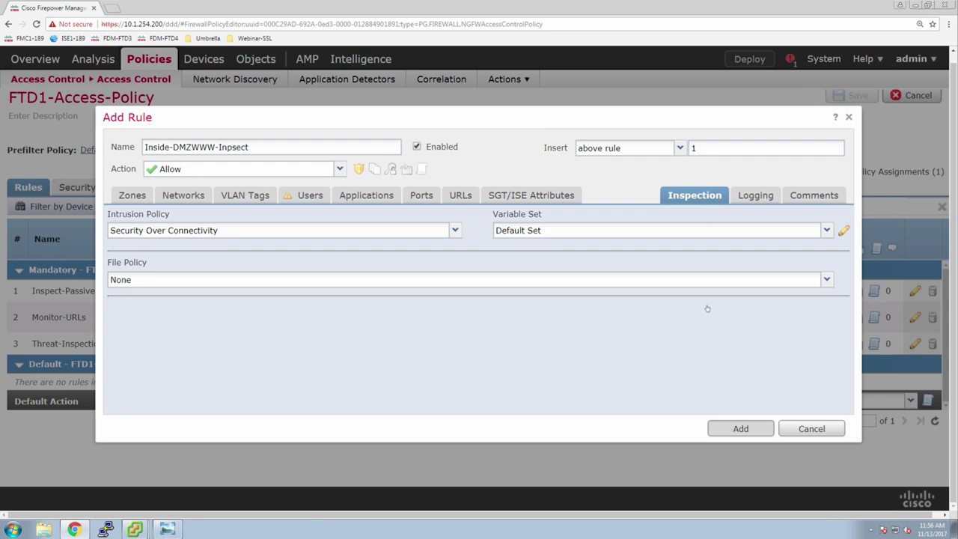
Step: Enable Log at End of Connection, add the rule, and save the access policy
{"action": "left_click", "coordinate": [753, 194]}
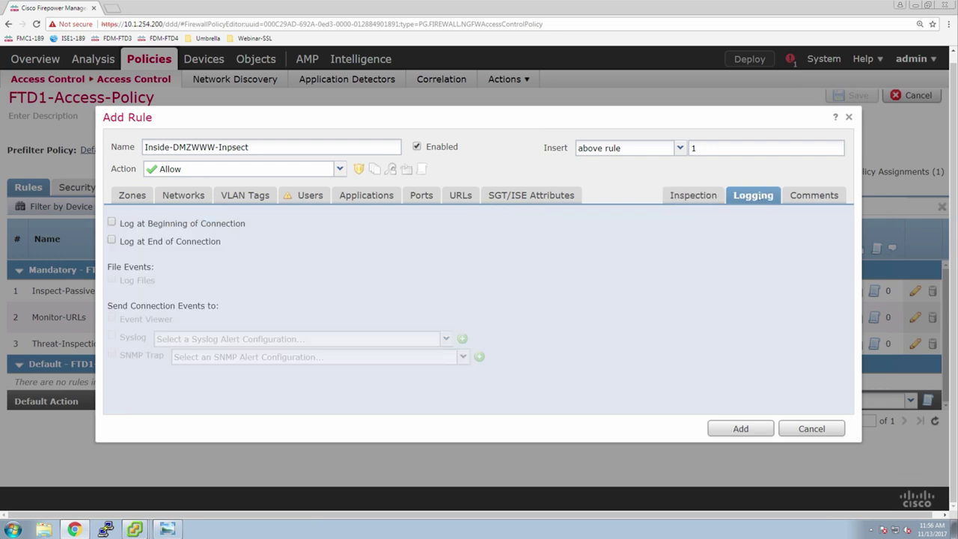
{"action": "left_click", "coordinate": [186, 244]}
{"action": "left_click", "coordinate": [730, 433]}
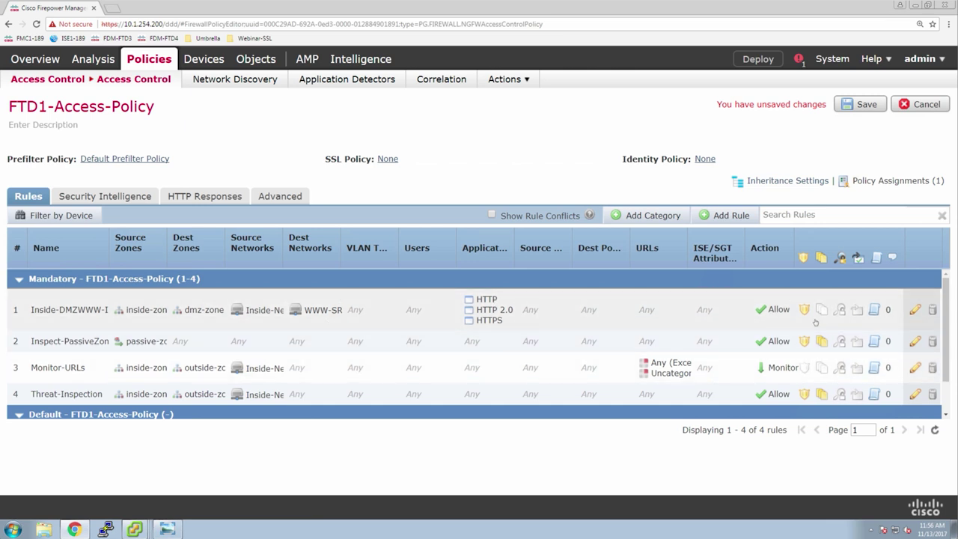
{"action": "left_click", "coordinate": [924, 58]}
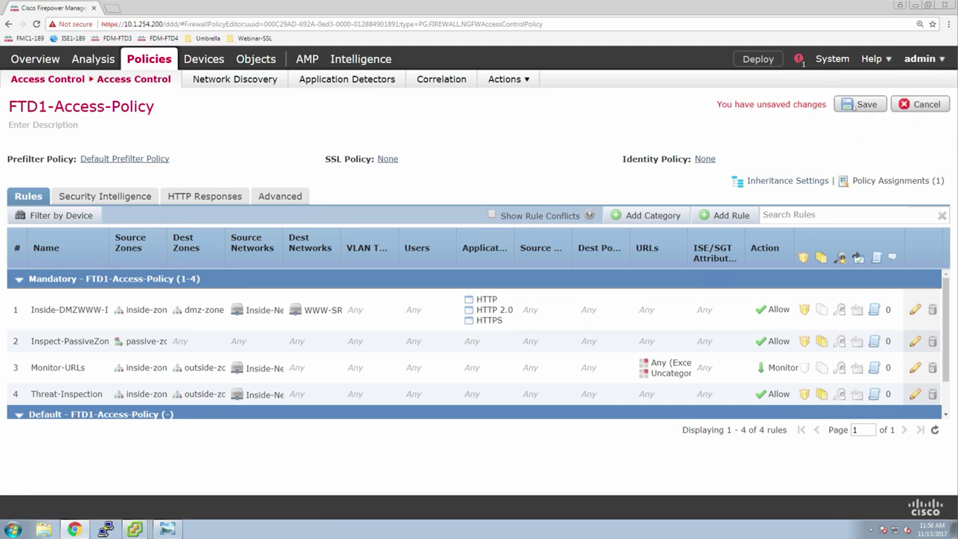
{"action": "left_click", "coordinate": [853, 104]}
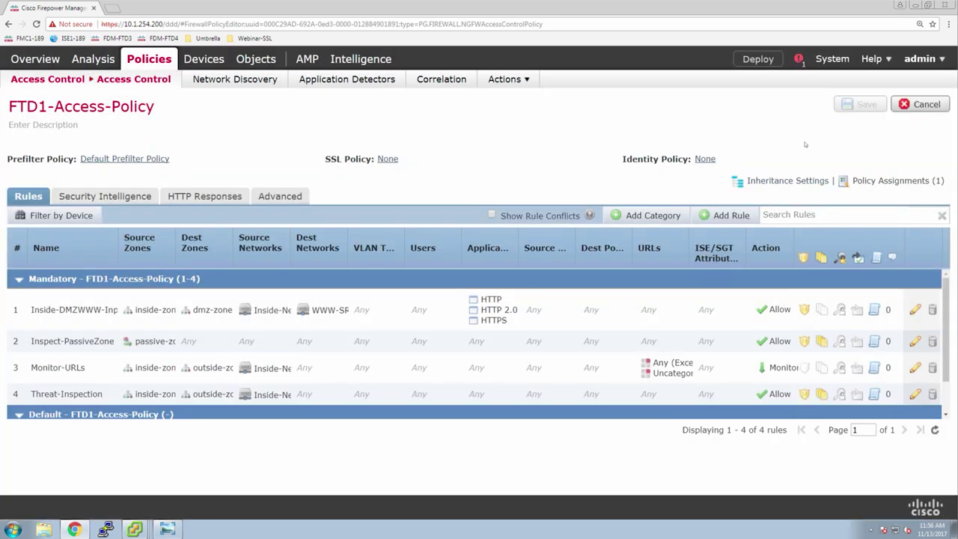
Step: Review the policies queued for FTD1.cisco.lab and deploy them to the device
{"action": "left_click", "coordinate": [758, 59]}
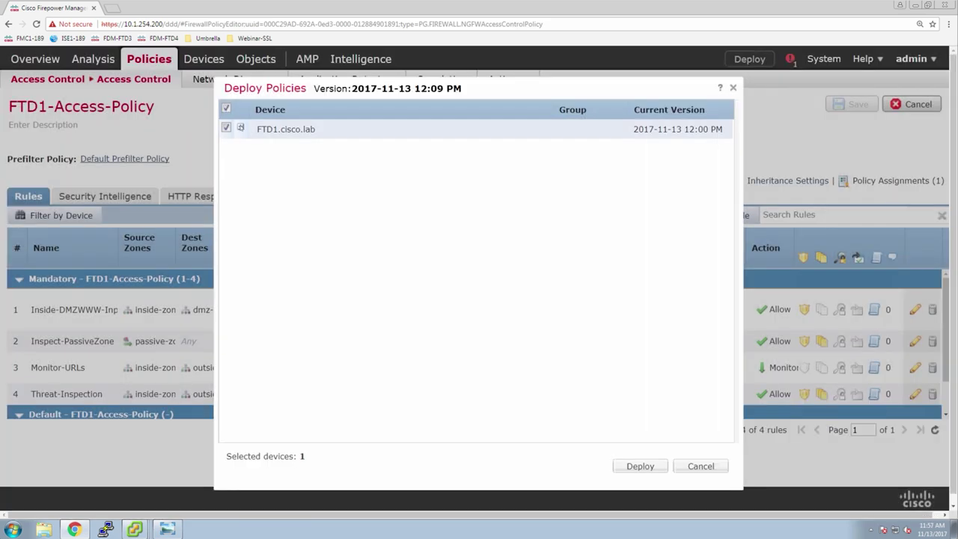
{"action": "left_click", "coordinate": [241, 128]}
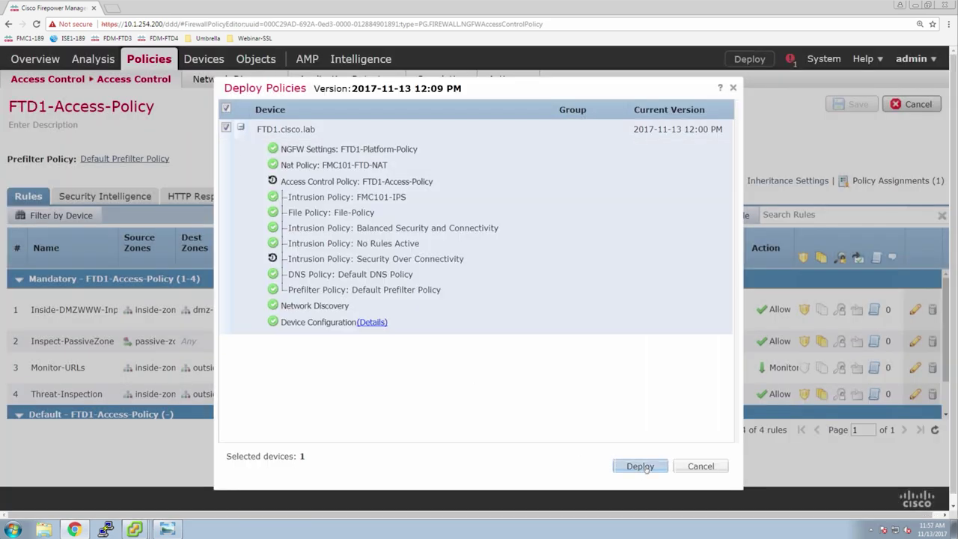
{"action": "left_click", "coordinate": [640, 466]}
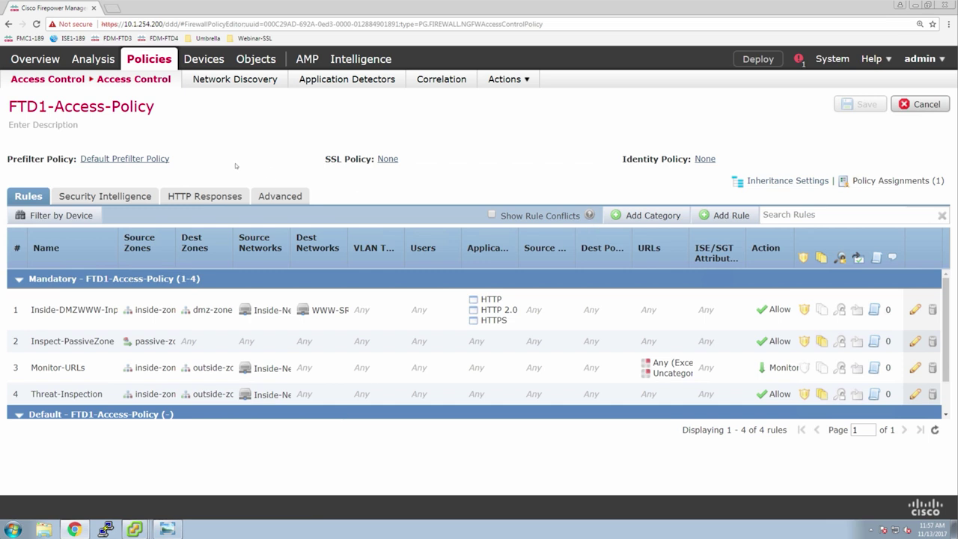
Step: Search Connection Events by Networking for initiator IP 192.168.99.101
{"action": "mouse_move", "coordinate": [99, 60]}
{"action": "mouse_move", "coordinate": [139, 82]}
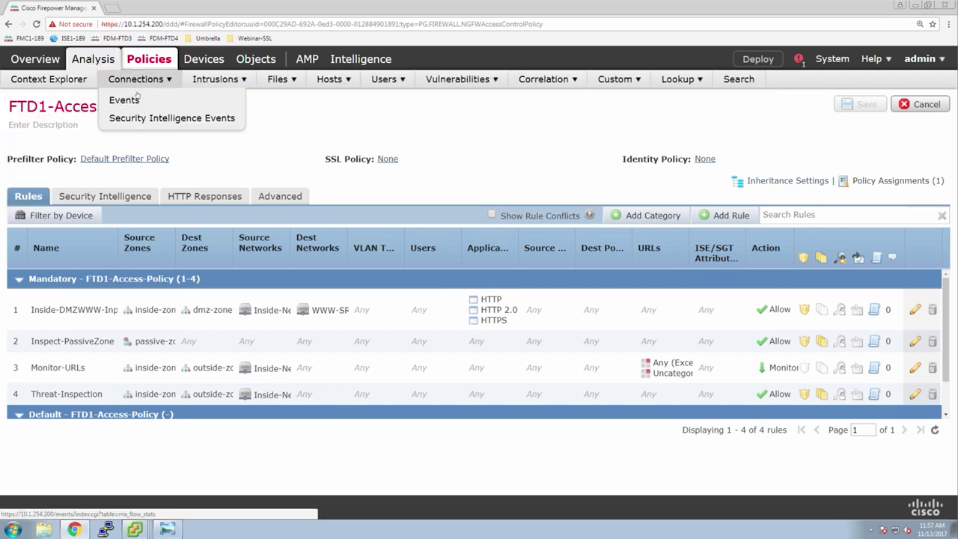
{"action": "left_click", "coordinate": [126, 100]}
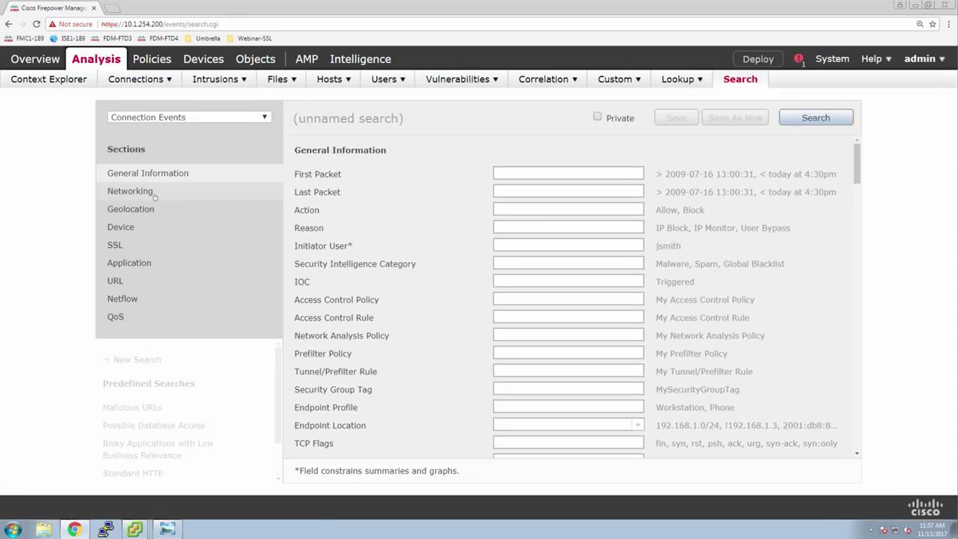
{"action": "left_click", "coordinate": [150, 192]}
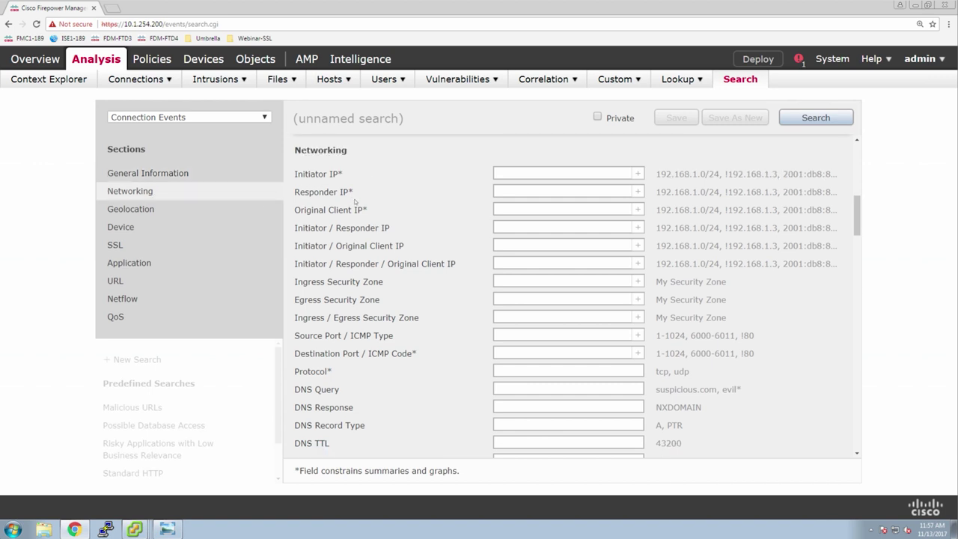
{"action": "left_click", "coordinate": [550, 173]}
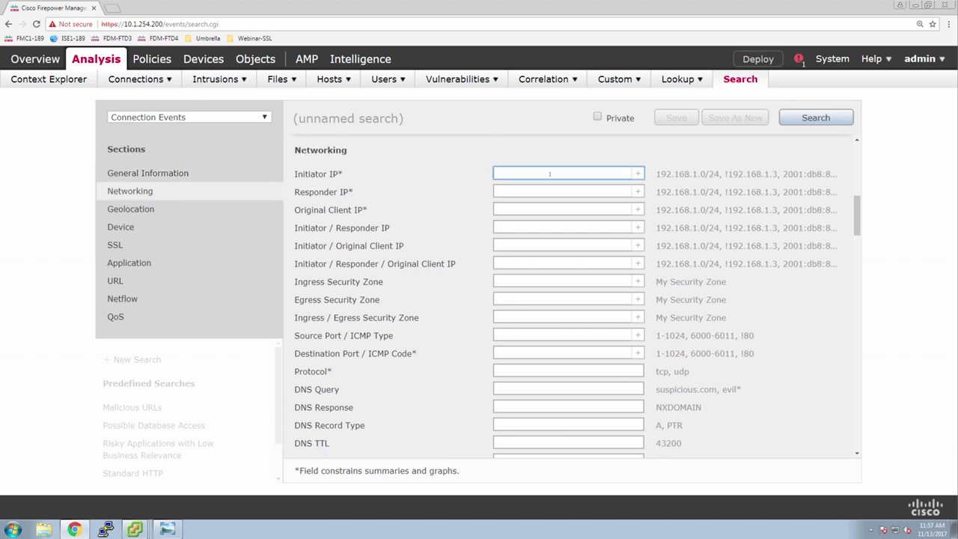
{"action": "type", "text": "192.168."}
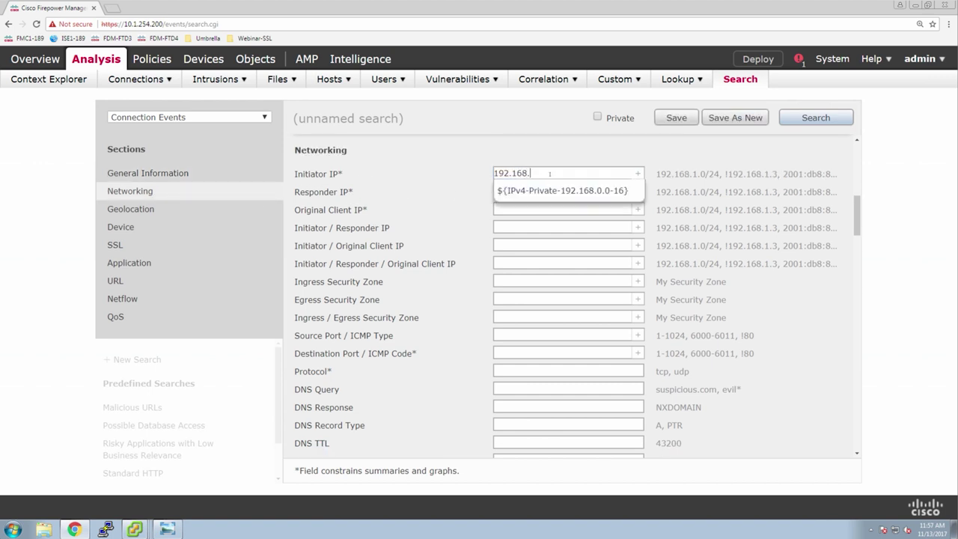
{"action": "type", "text": "99.101"}
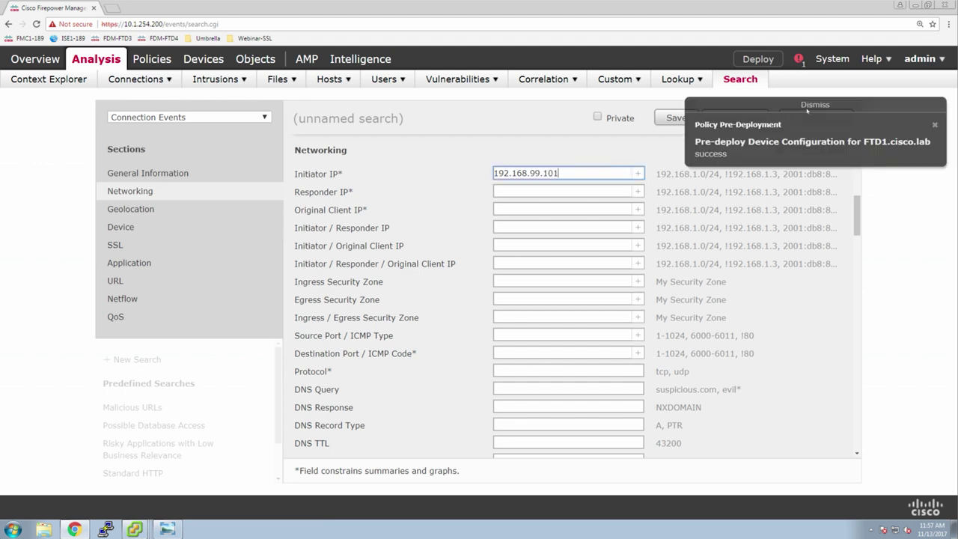
{"action": "left_click", "coordinate": [807, 106]}
{"action": "left_click", "coordinate": [815, 117]}
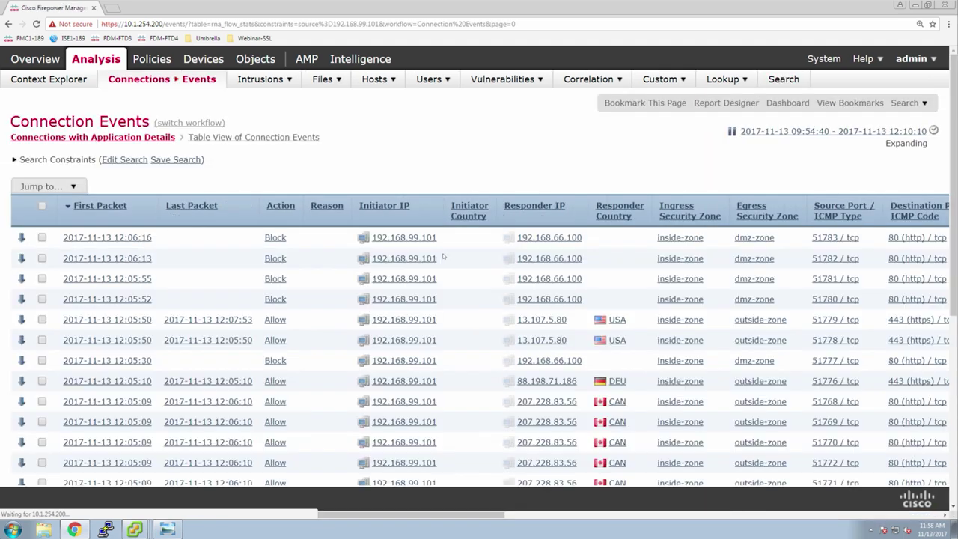
{"action": "mouse_move", "coordinate": [136, 523]}
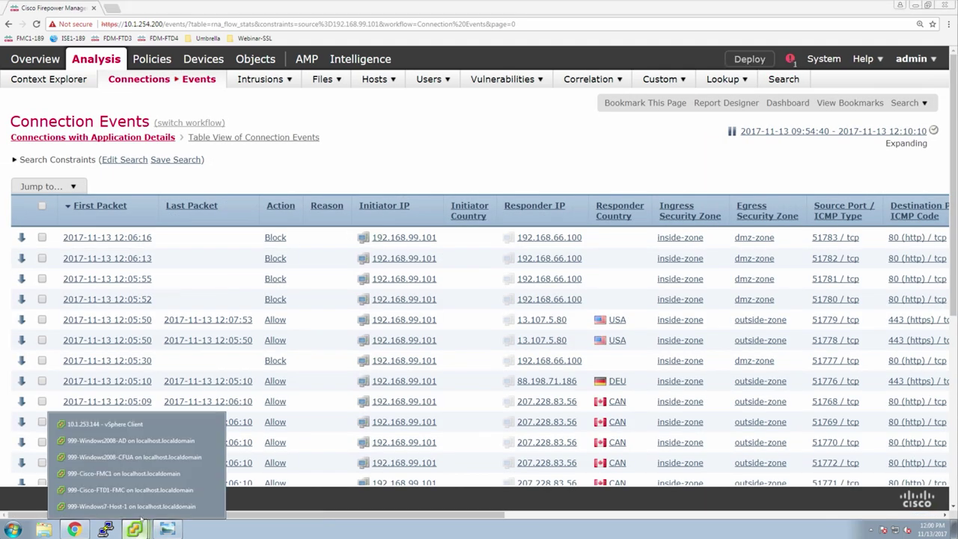
{"action": "left_click", "coordinate": [131, 505]}
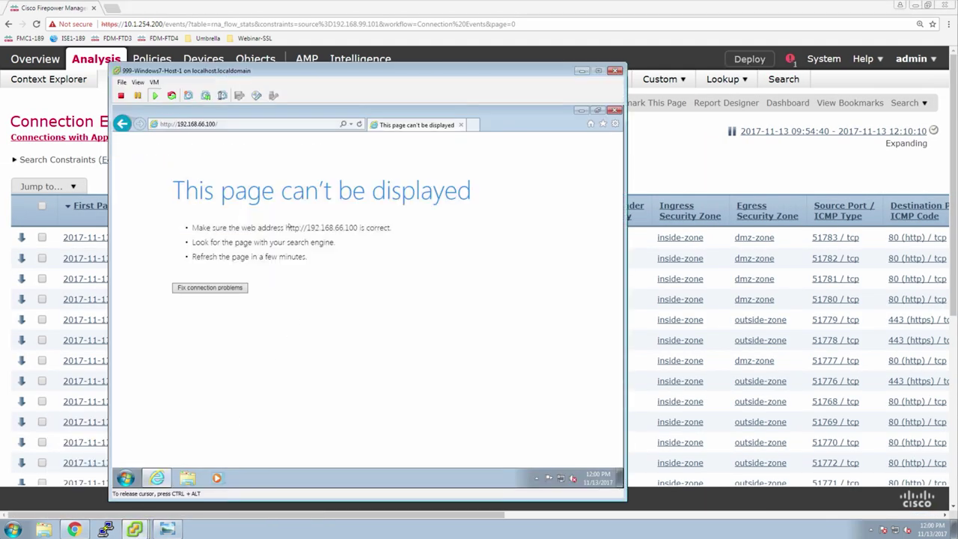
{"action": "left_click", "coordinate": [266, 122]}
{"action": "left_click", "coordinate": [268, 125]}
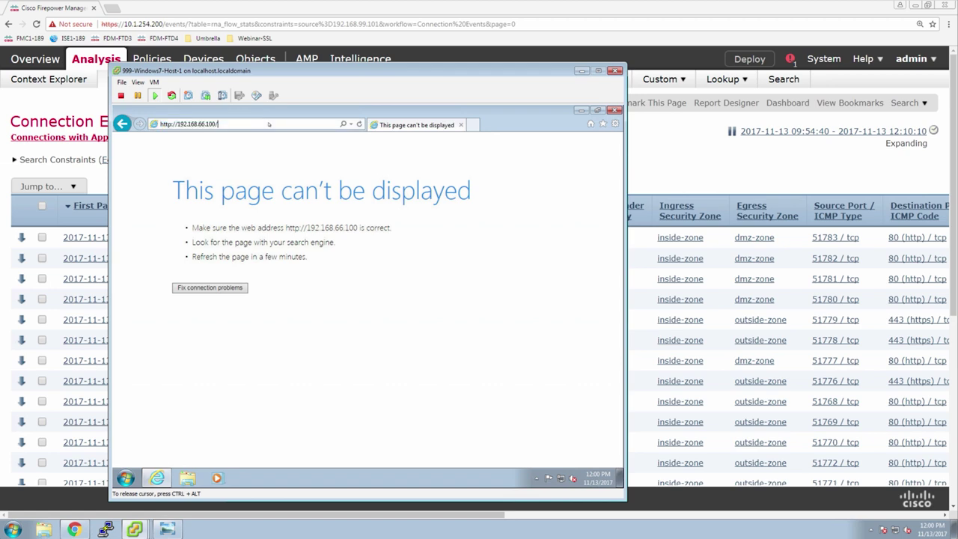
{"action": "key", "text": "Return"}
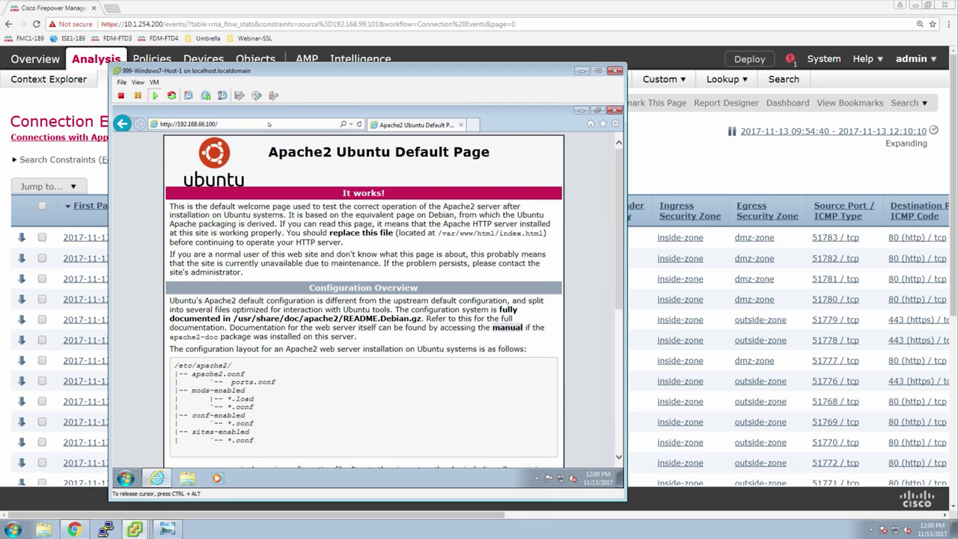
Step: Minimize the VM and reload the FMC connection events page
{"action": "left_click", "coordinate": [582, 70]}
{"action": "right_click", "coordinate": [417, 160]}
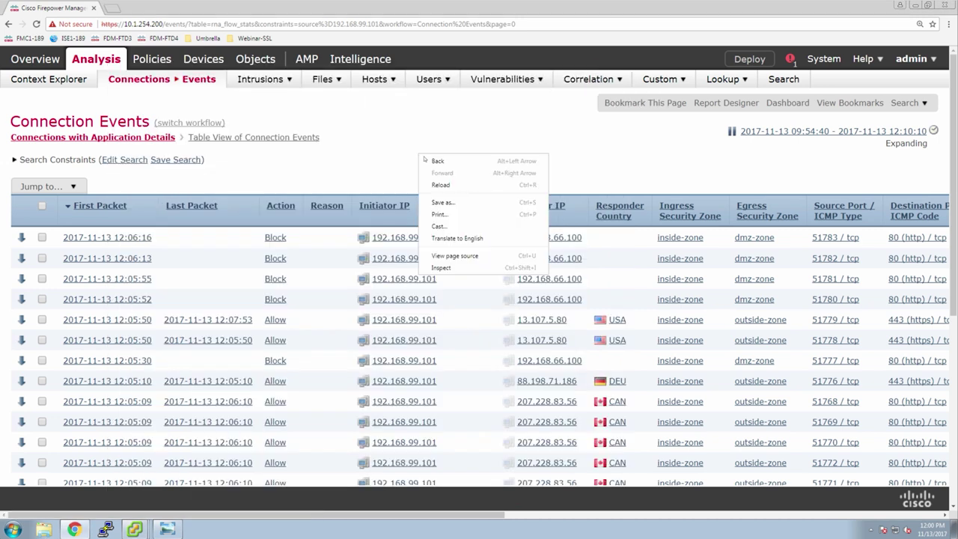
{"action": "left_click", "coordinate": [443, 184]}
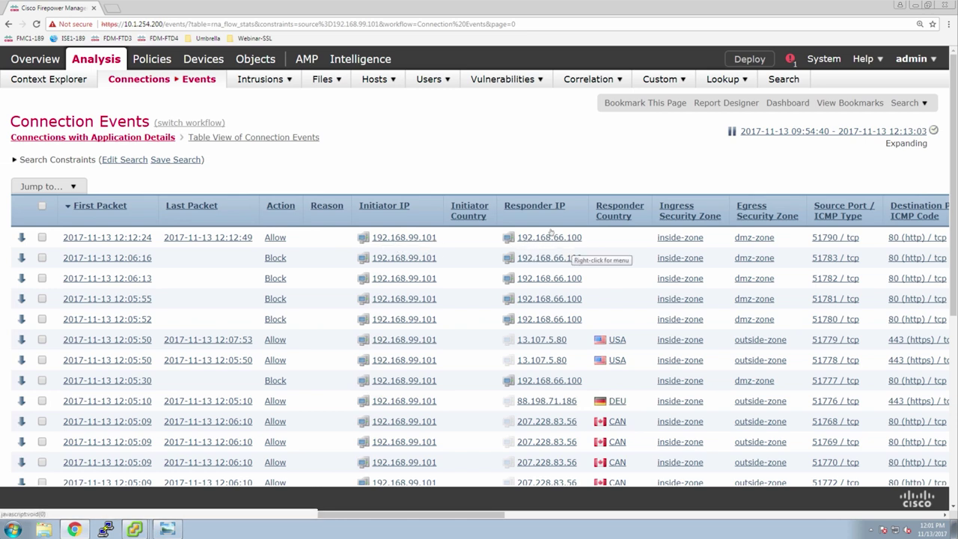
{"action": "left_click", "coordinate": [510, 238]}
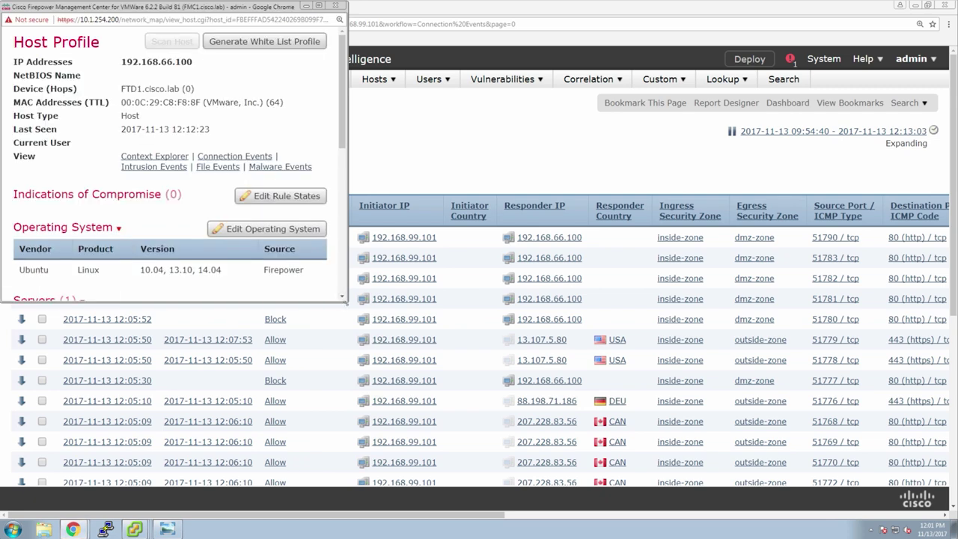
{"action": "left_click", "coordinate": [390, 336]}
{"action": "left_click_drag", "start_coordinate": [360, 298], "coordinate": [422, 360]}
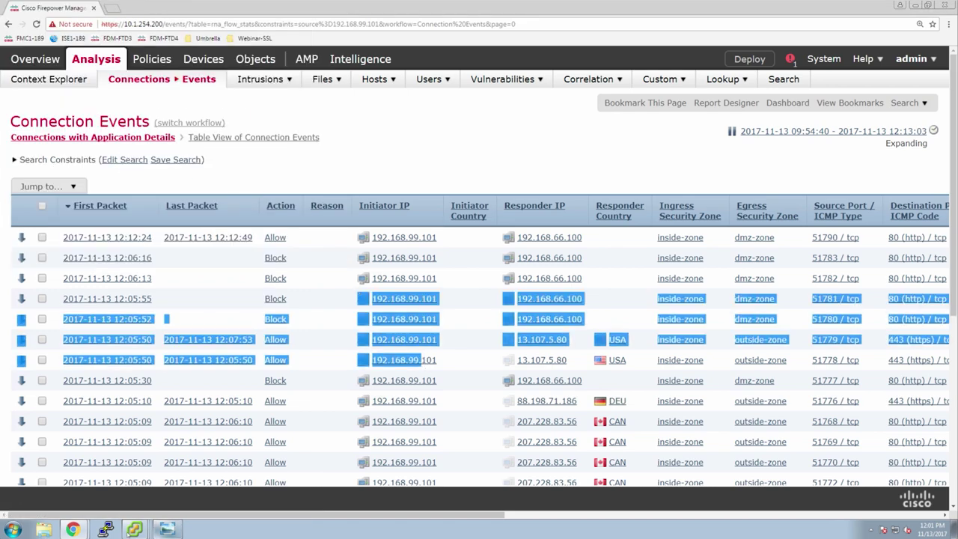
{"action": "mouse_move", "coordinate": [72, 530]}
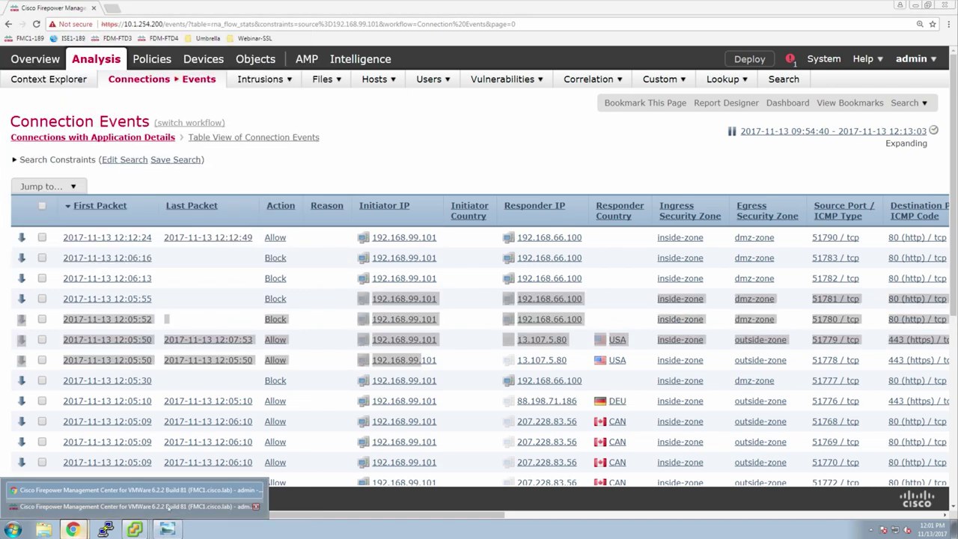
{"action": "left_click", "coordinate": [134, 504]}
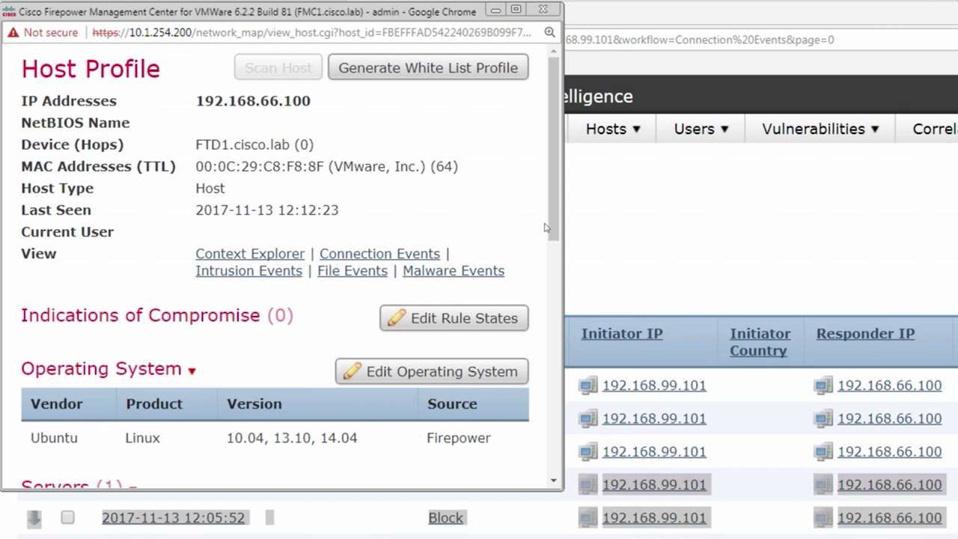
{"action": "scroll", "coordinate": [446, 347], "scroll_direction": "down", "scroll_amount": 4}
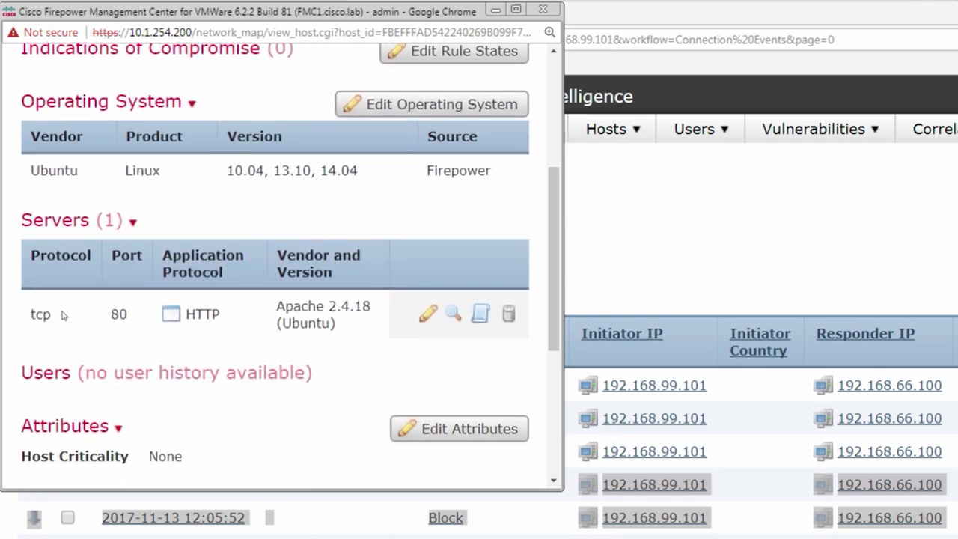
{"action": "scroll", "coordinate": [344, 363], "scroll_direction": "down", "scroll_amount": 3}
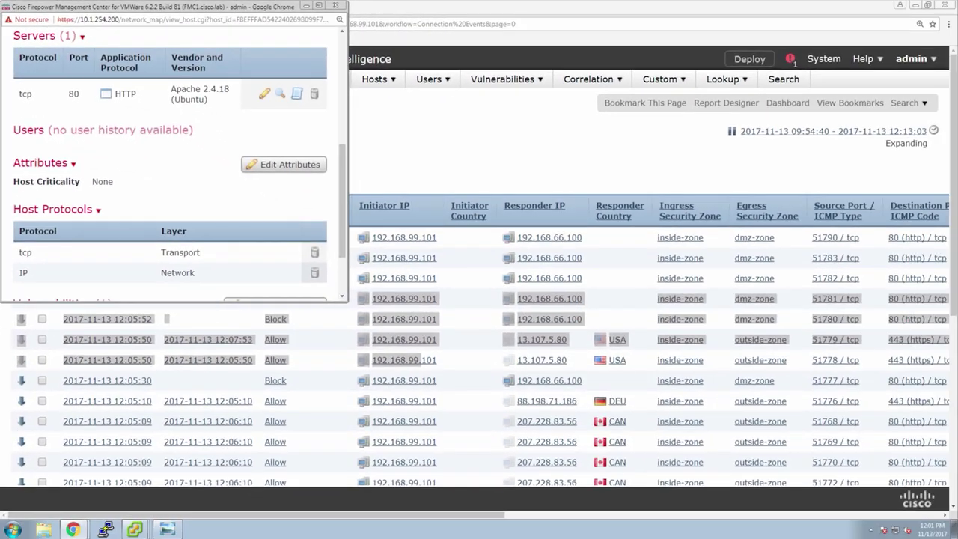
{"action": "left_click", "coordinate": [516, 202]}
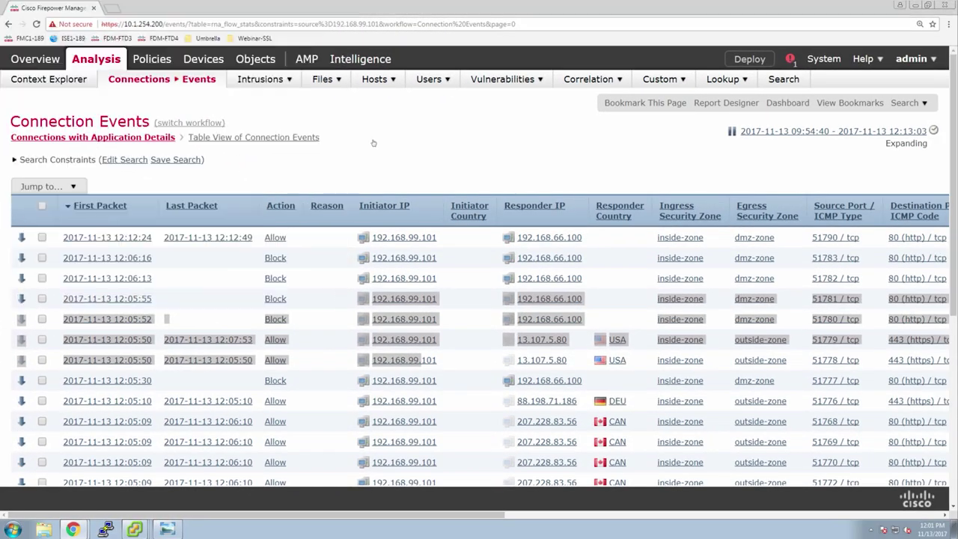
{"action": "left_click", "coordinate": [456, 159]}
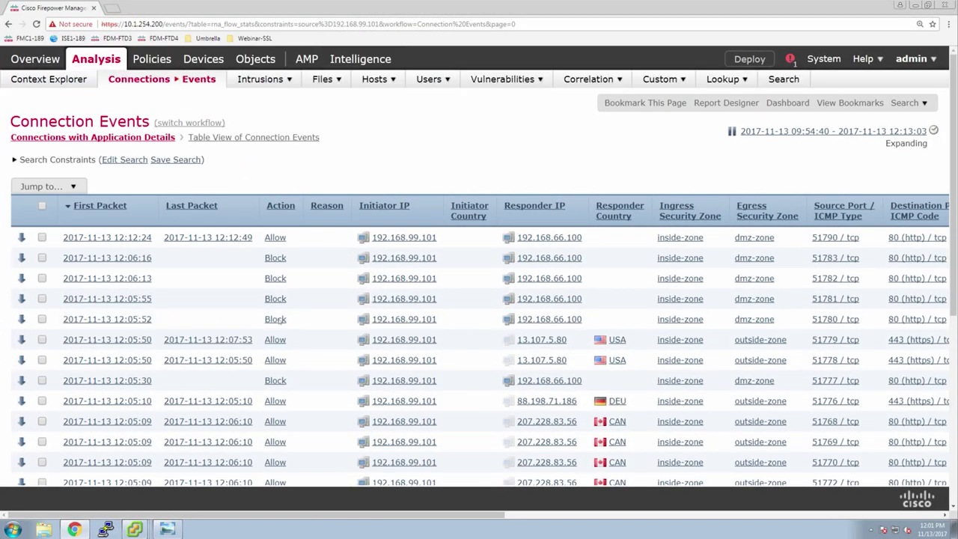
{"action": "left_click", "coordinate": [167, 529]}
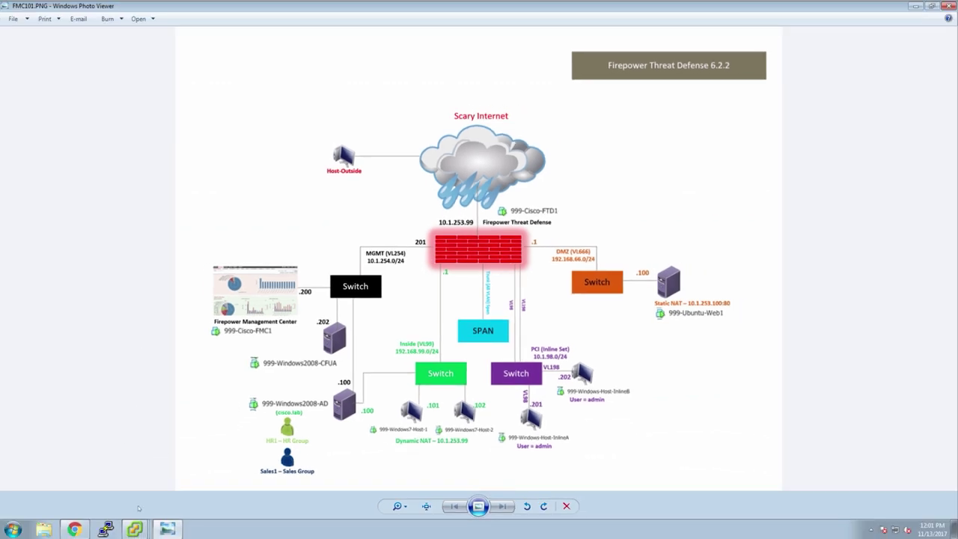
{"action": "left_click", "coordinate": [915, 6]}
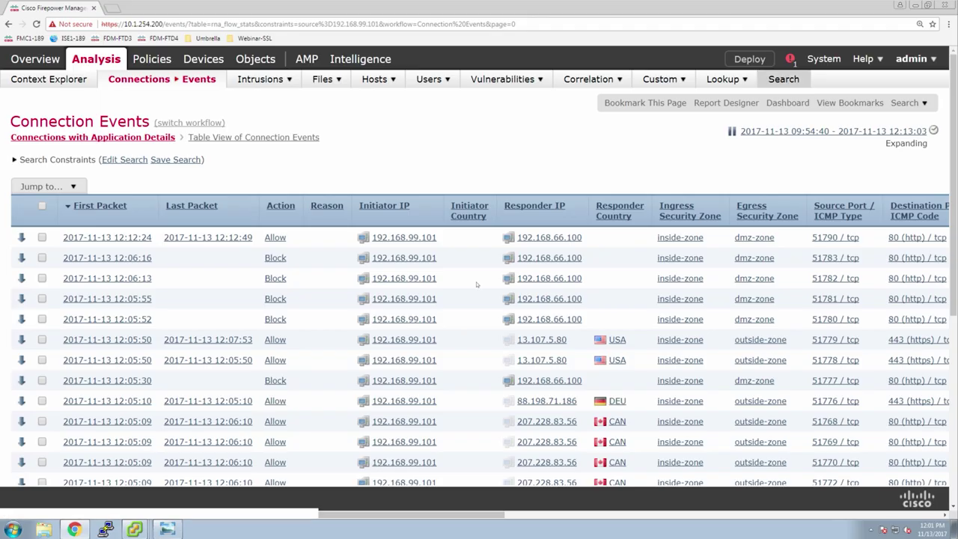
Step: Restore the Windows7-Host-1 VM, load bbc.com in Internet Explorer, then minimize the VM
{"action": "left_click", "coordinate": [135, 529]}
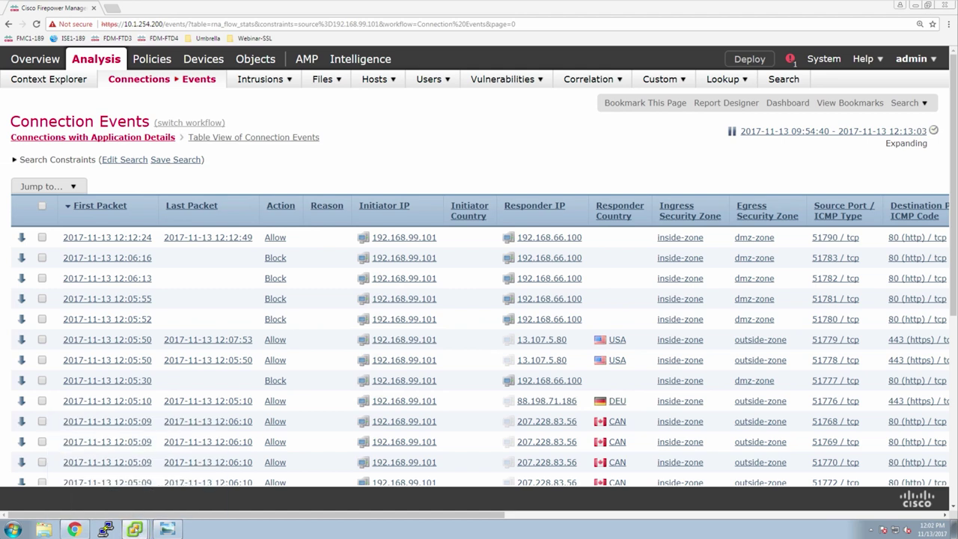
{"action": "mouse_move", "coordinate": [135, 529]}
{"action": "right_click", "coordinate": [133, 507]}
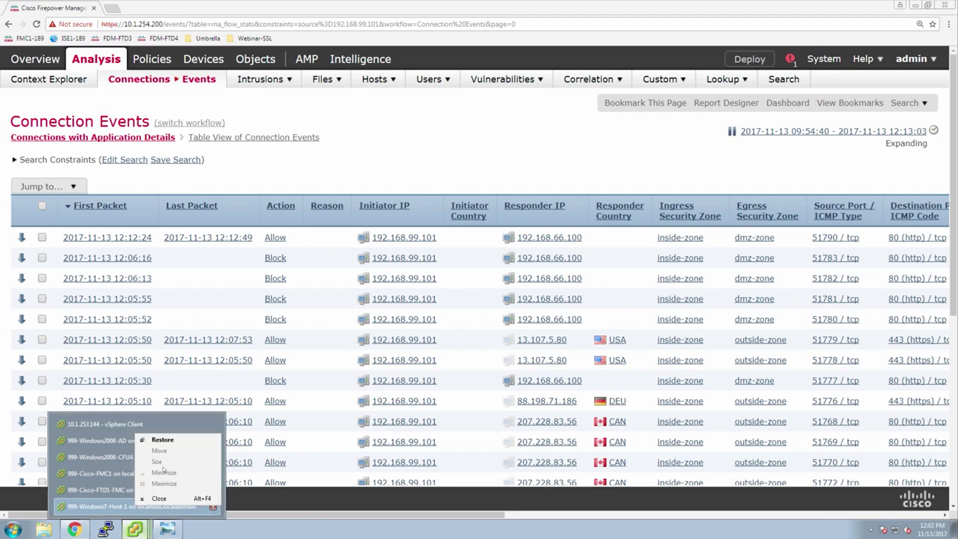
{"action": "left_click", "coordinate": [161, 438]}
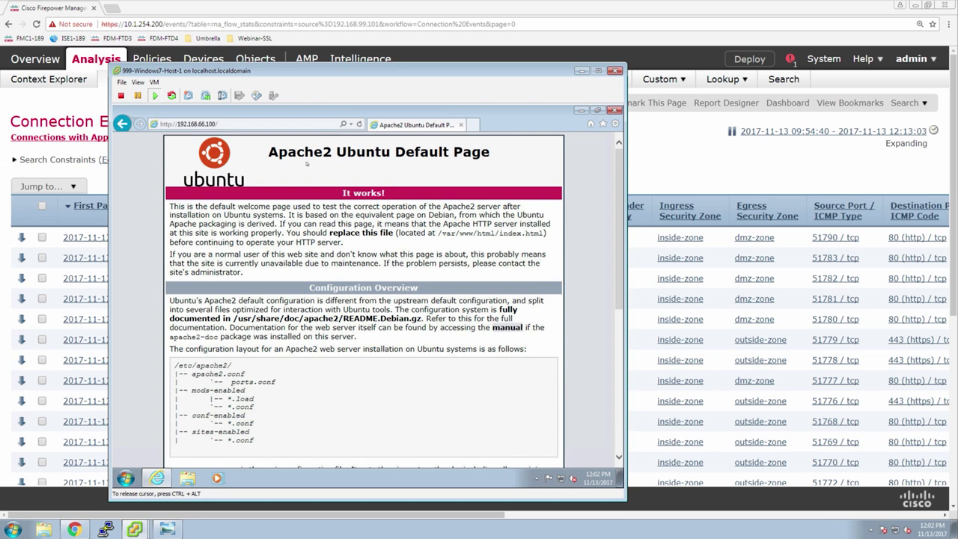
{"action": "left_click", "coordinate": [262, 124]}
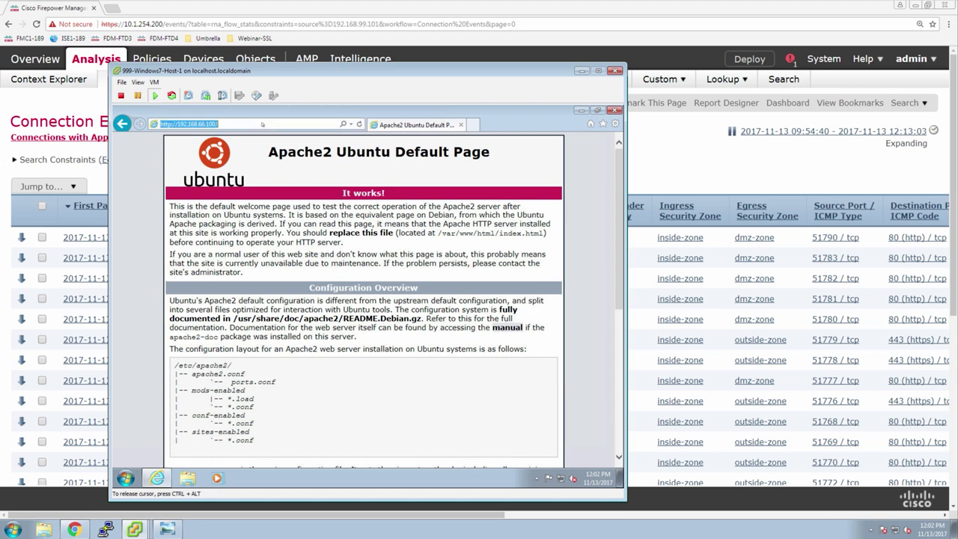
{"action": "type", "text": "bbc.com"}
{"action": "key", "text": "Return"}
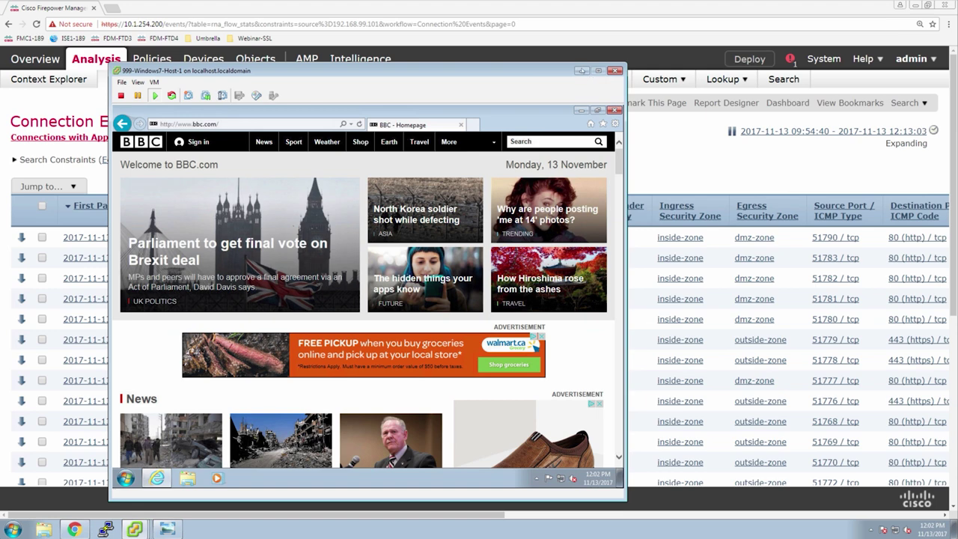
{"action": "left_click", "coordinate": [582, 71]}
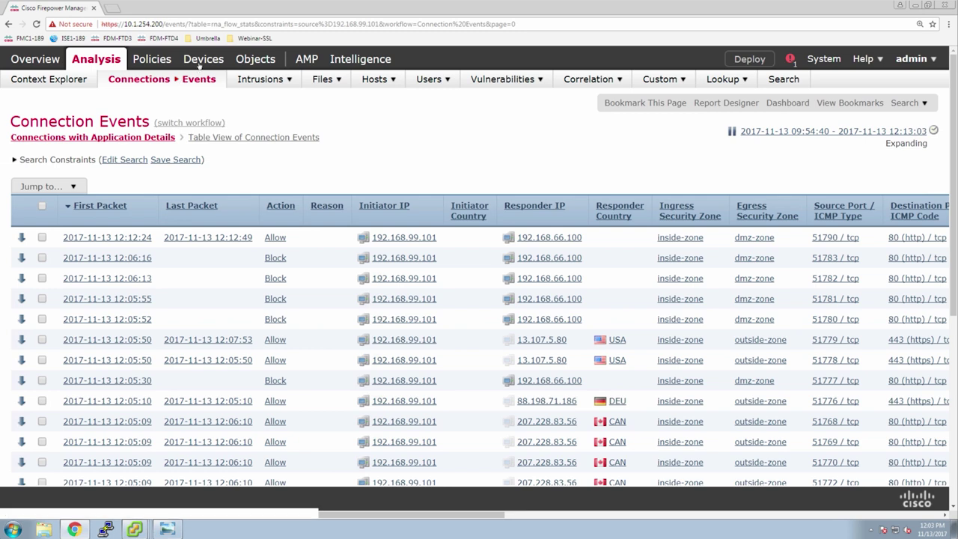
Step: Create QoS policy FMC-RateLimit-Policy targeting device FTD1.cisco.lab
{"action": "mouse_move", "coordinate": [202, 63]}
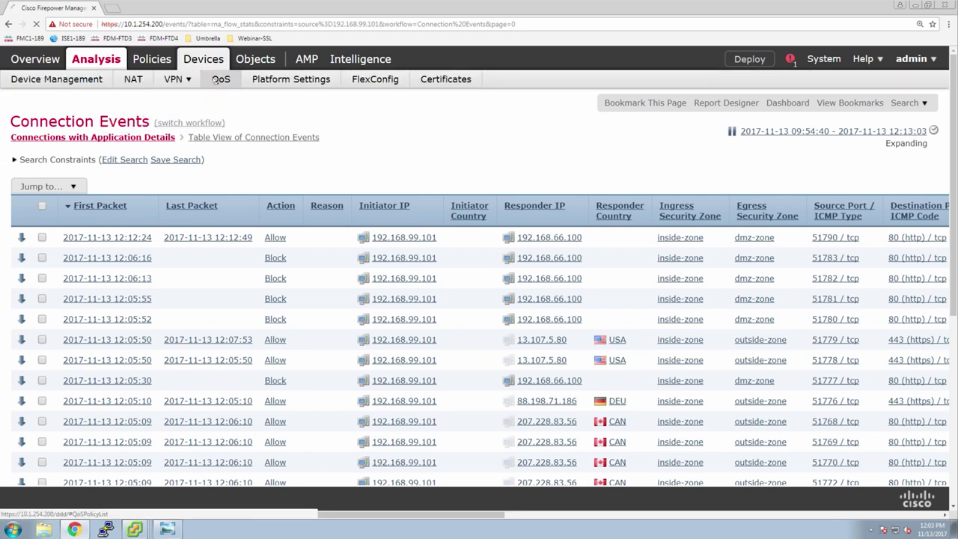
{"action": "left_click", "coordinate": [215, 80]}
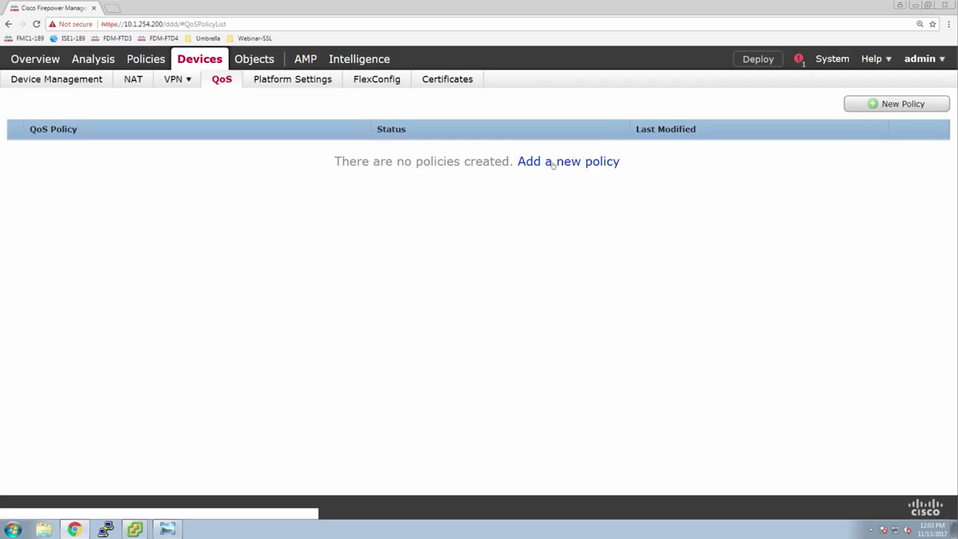
{"action": "left_click", "coordinate": [550, 163]}
{"action": "left_click", "coordinate": [323, 223]}
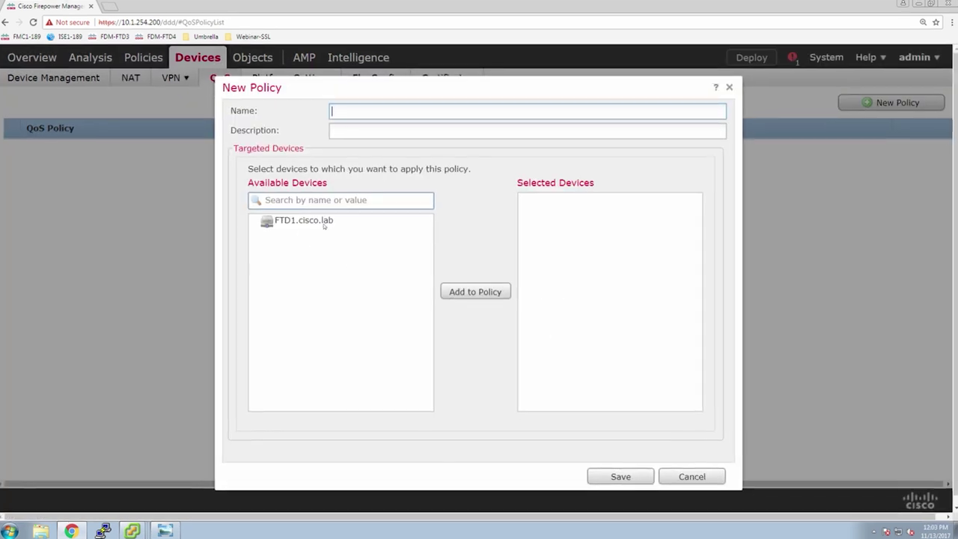
{"action": "left_click", "coordinate": [475, 291]}
{"action": "left_click", "coordinate": [365, 113]}
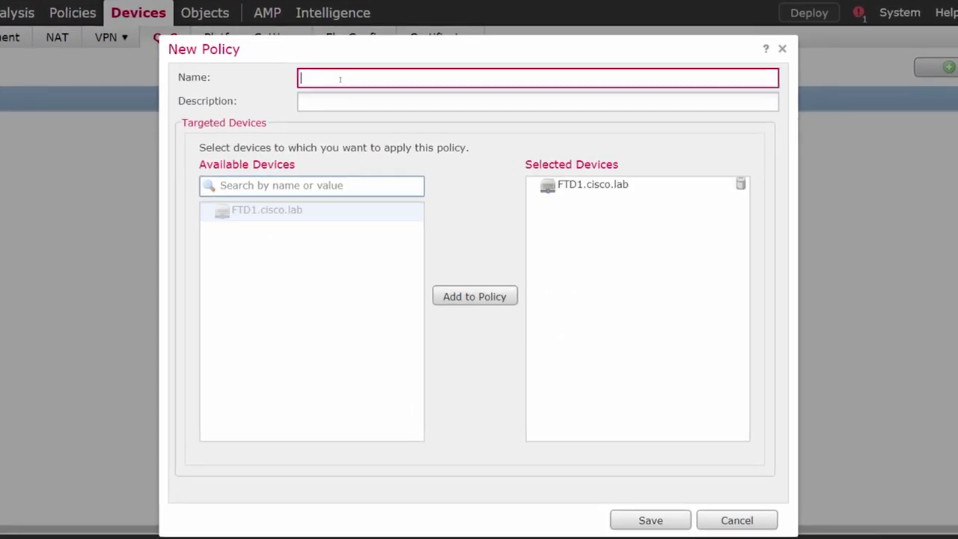
{"action": "type", "text": "FMC-"}
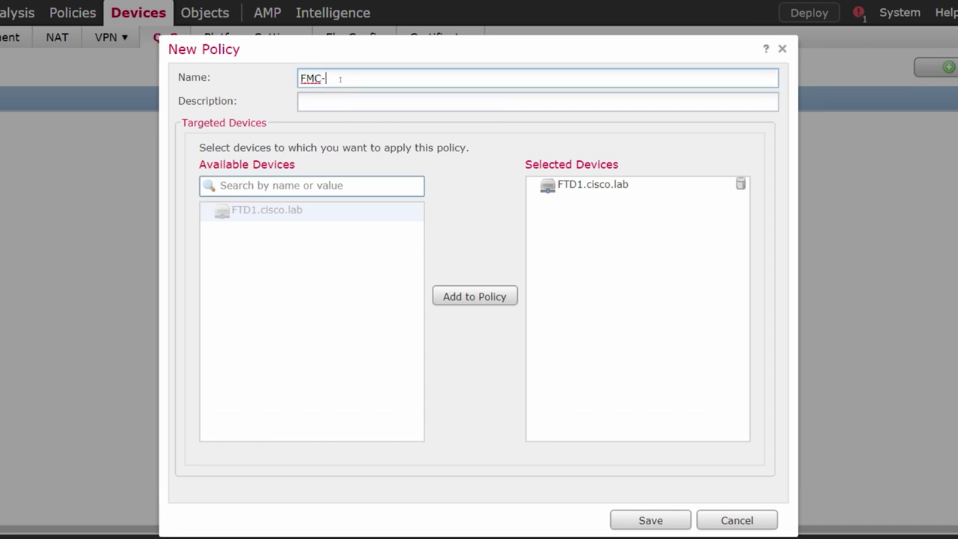
{"action": "type", "text": "Q"}
{"action": "key", "text": "BackSpace"}
{"action": "type", "text": "RateLimit-Policy"}
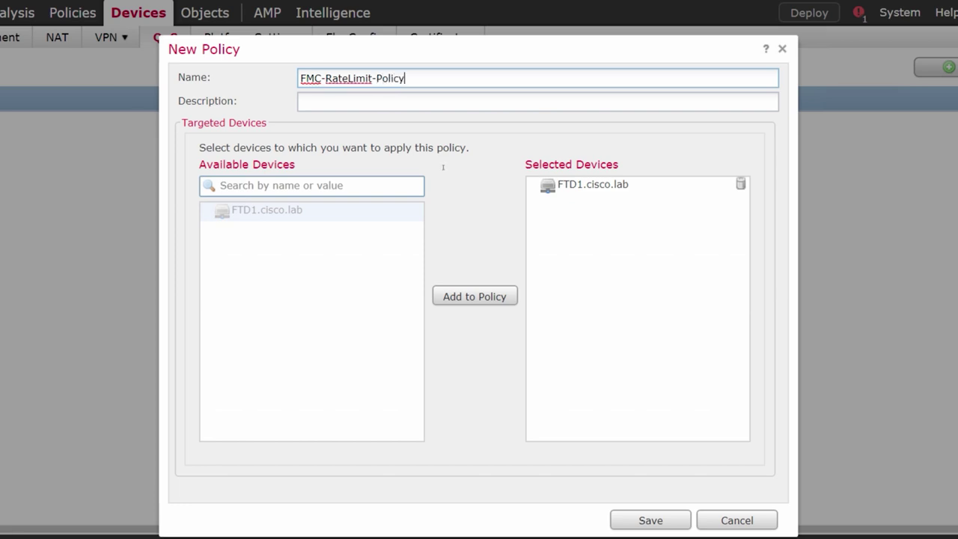
{"action": "left_click", "coordinate": [649, 520]}
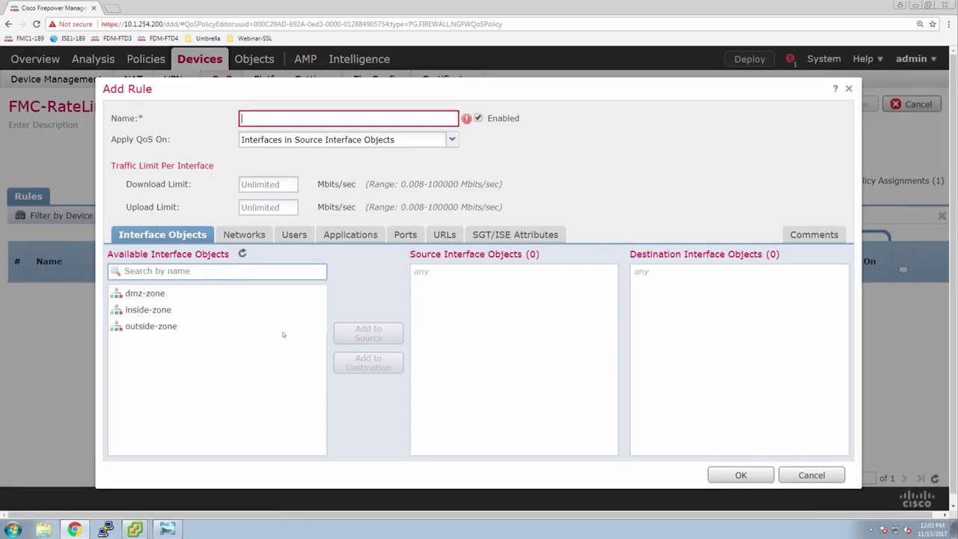
Step: Set the rule's interfaces from inside-zone to outside-zone with Inside-Net as source network
{"action": "left_click", "coordinate": [269, 310]}
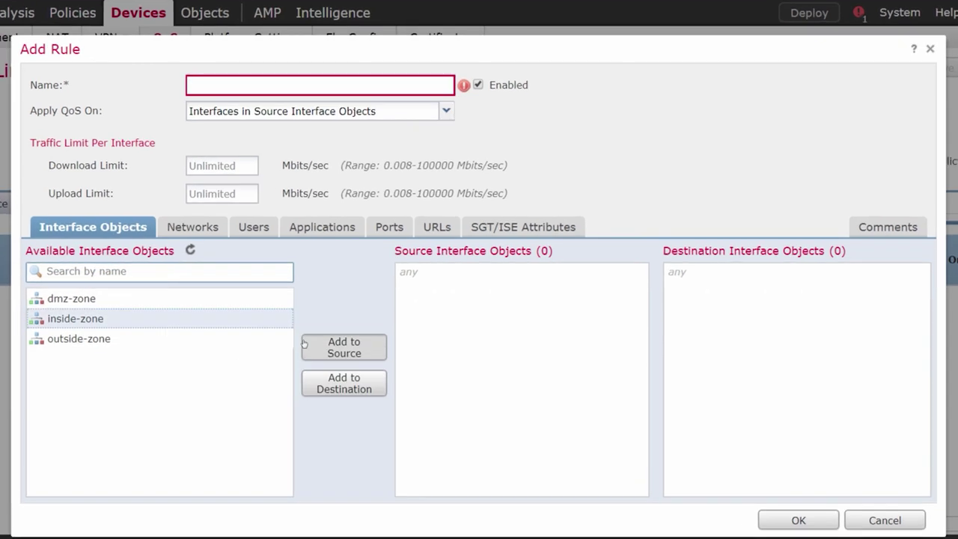
{"action": "left_click", "coordinate": [304, 343]}
{"action": "left_click", "coordinate": [103, 338]}
{"action": "left_click", "coordinate": [358, 381]}
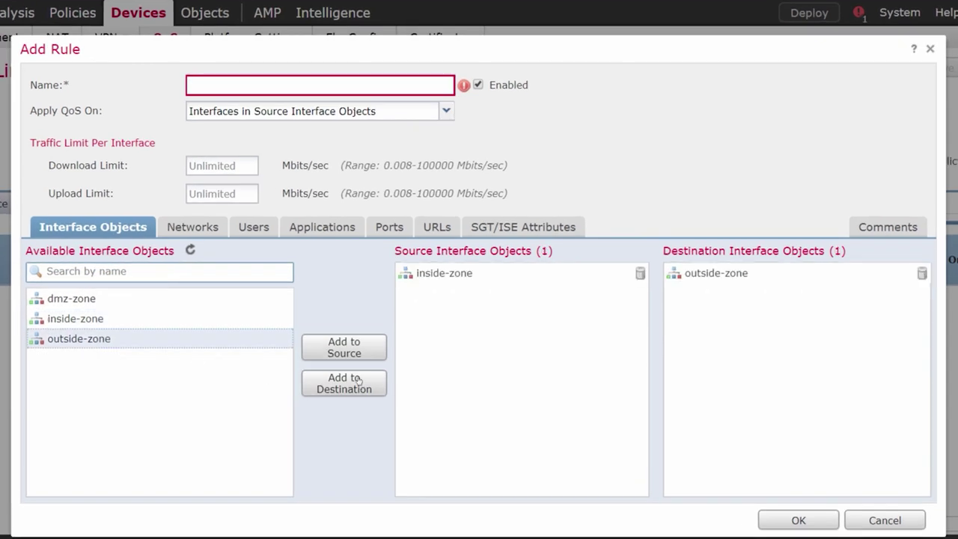
{"action": "left_click", "coordinate": [192, 226]}
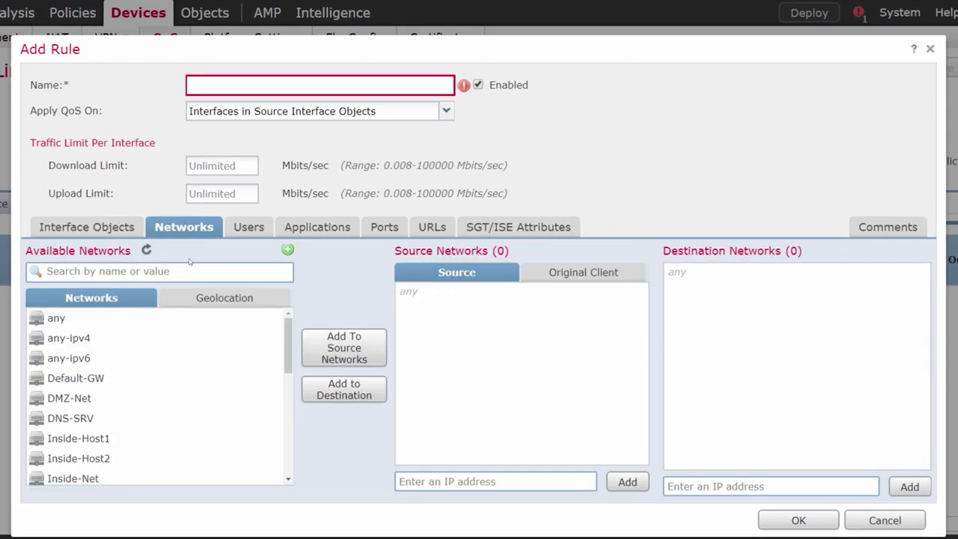
{"action": "scroll", "coordinate": [71, 427], "scroll_direction": "down", "scroll_amount": 3}
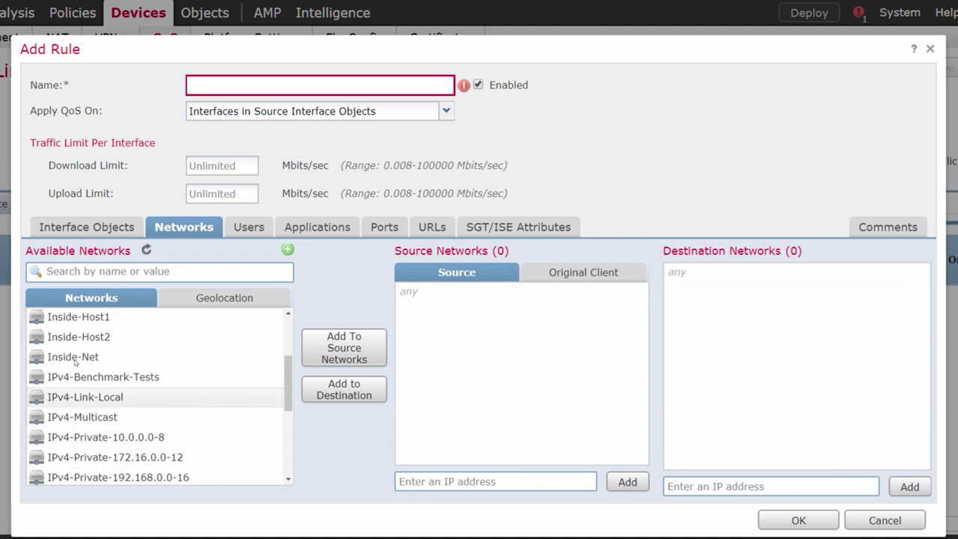
{"action": "left_click", "coordinate": [214, 359]}
{"action": "left_click", "coordinate": [353, 342]}
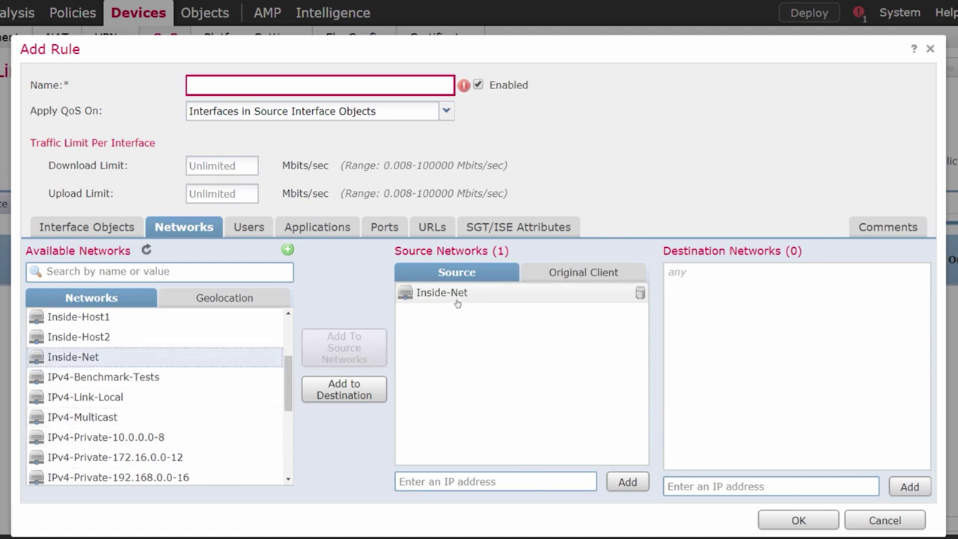
Step: Name the rule BBC-RateLimit with 0.008 Mbits/sec download and upload limits
{"action": "left_click", "coordinate": [238, 83]}
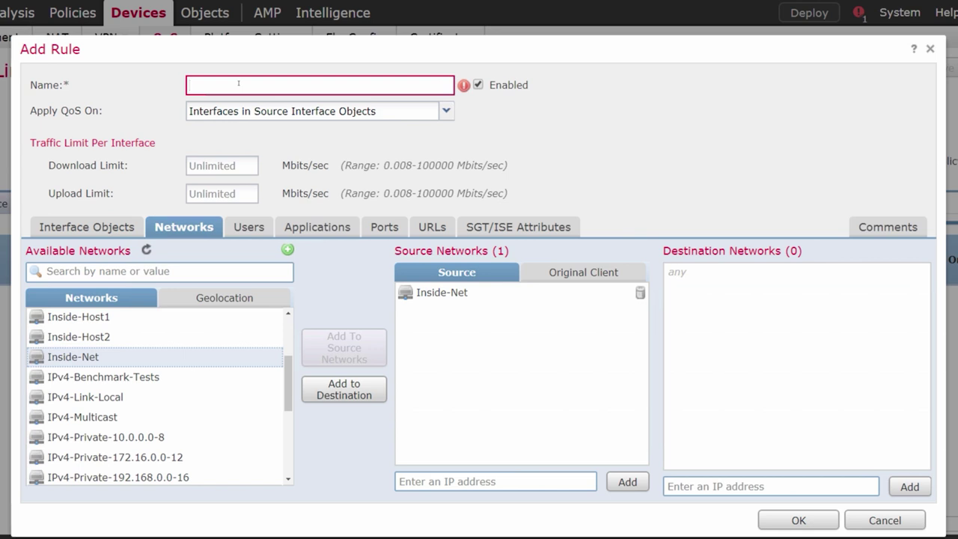
{"action": "type", "text": "BBC-"}
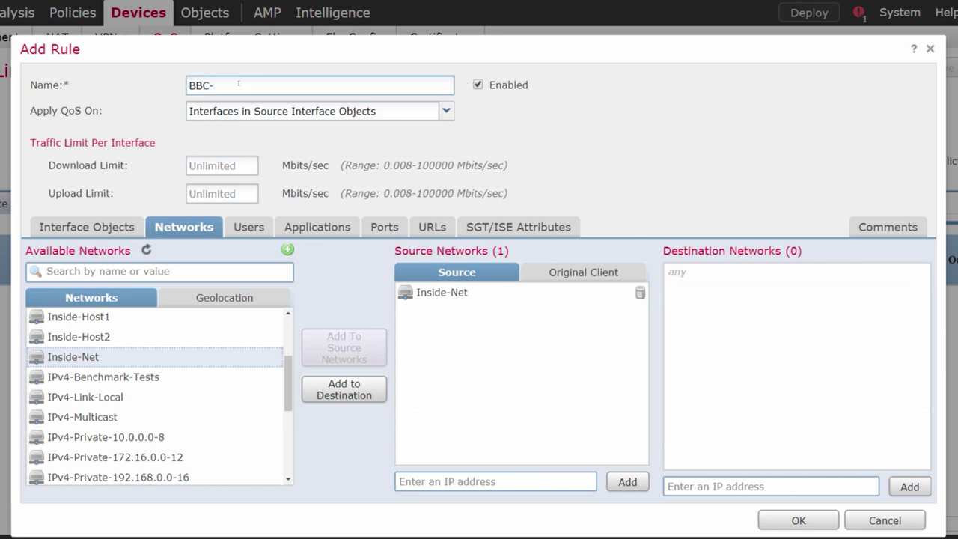
{"action": "type", "text": "RateLimit"}
{"action": "left_click_drag", "start_coordinate": [411, 165], "coordinate": [388, 165]}
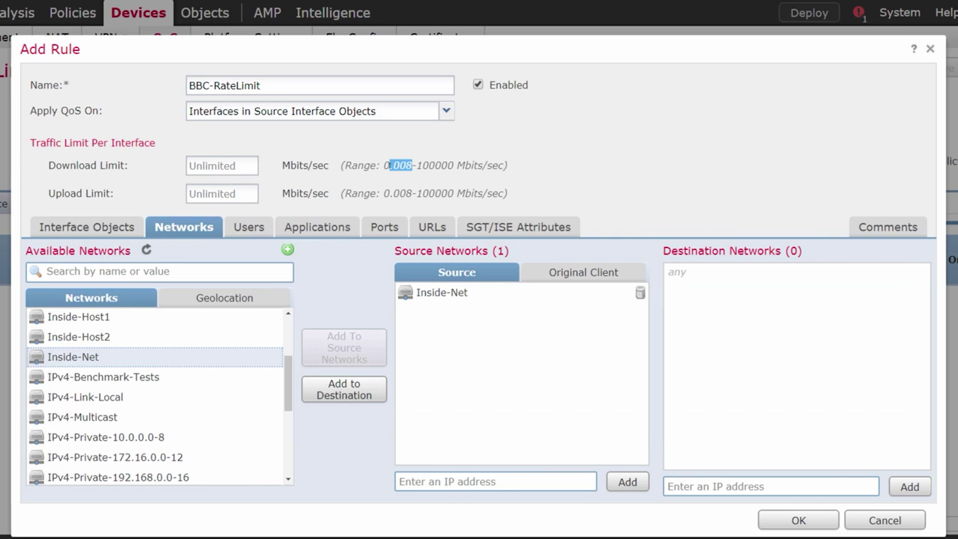
{"action": "left_click", "coordinate": [229, 167]}
{"action": "type", "text": "0."}
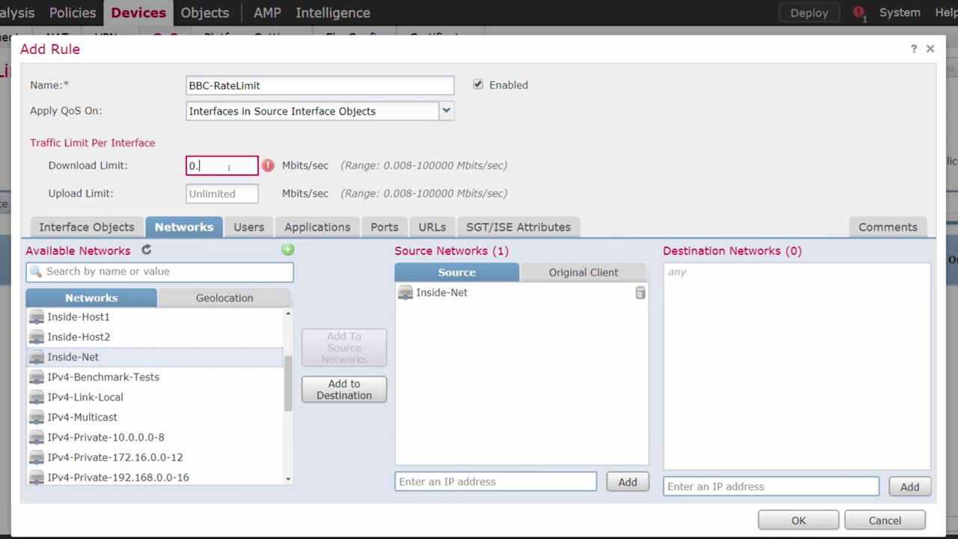
{"action": "type", "text": "0008"}
{"action": "key", "text": "Left"}
{"action": "key", "text": "BackSpace"}
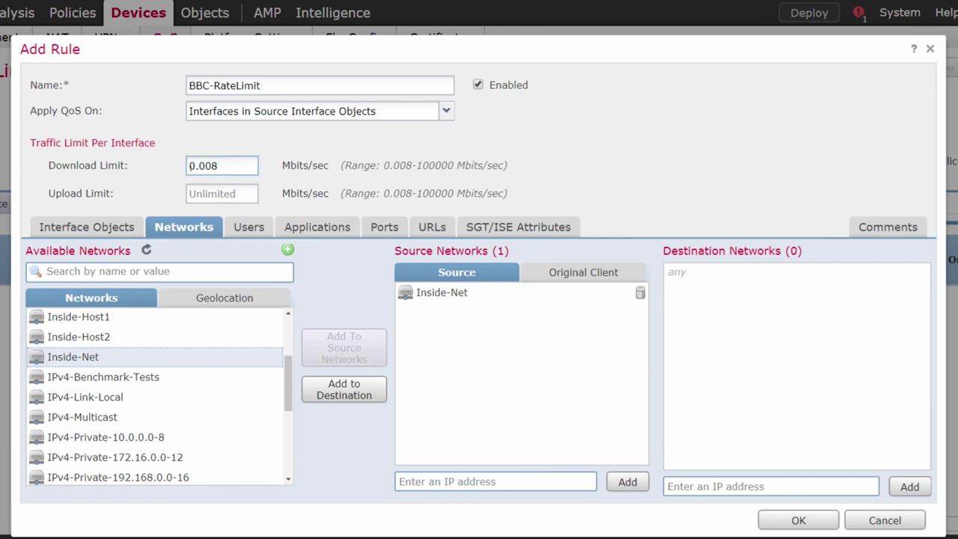
{"action": "left_click_drag", "start_coordinate": [225, 165], "coordinate": [187, 180]}
{"action": "key", "text": "ctrl+c"}
{"action": "left_click", "coordinate": [222, 193]}
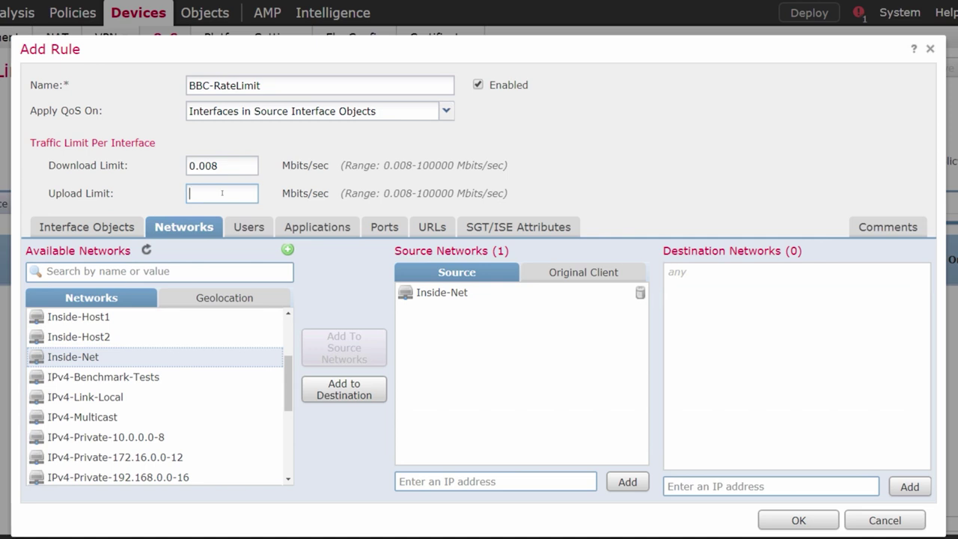
{"action": "key", "text": "ctrl+v"}
Step: Match the BBC application in BBC-RateLimit and add the rule as rule 1
{"action": "left_click", "coordinate": [322, 228]}
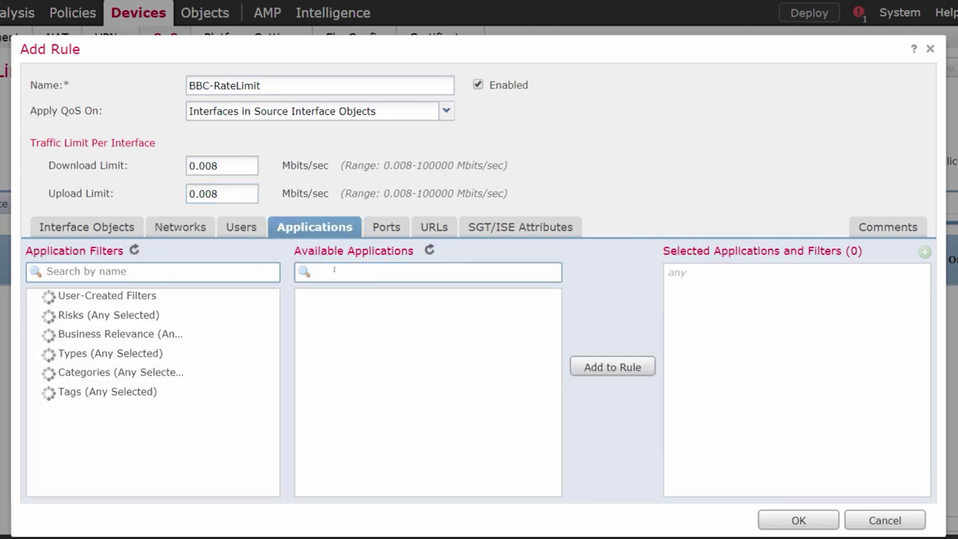
{"action": "type", "text": "BBC"}
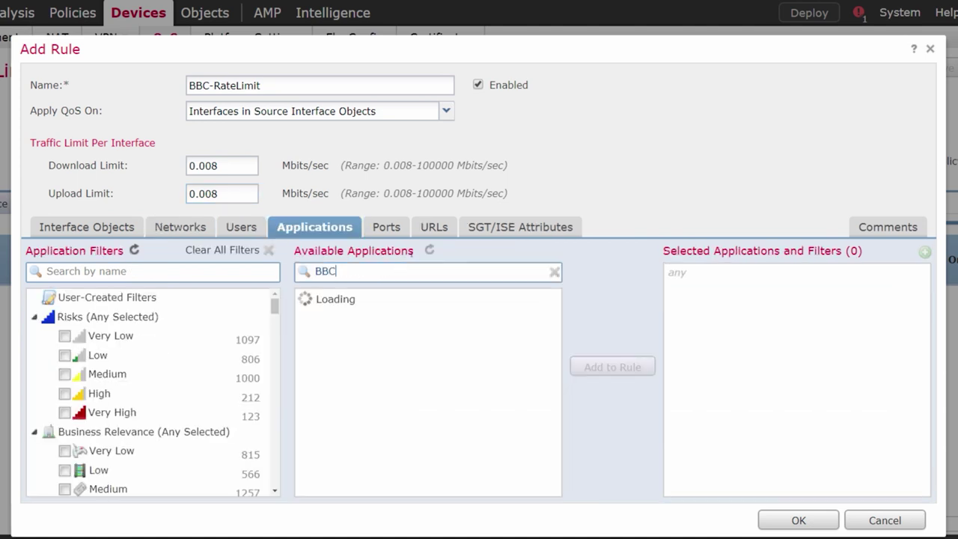
{"action": "left_click", "coordinate": [318, 324]}
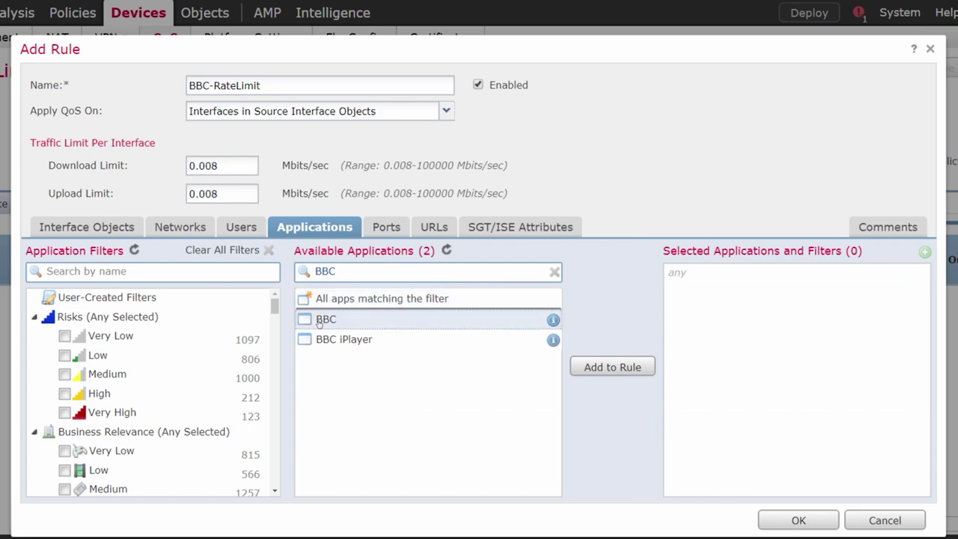
{"action": "left_click", "coordinate": [622, 366]}
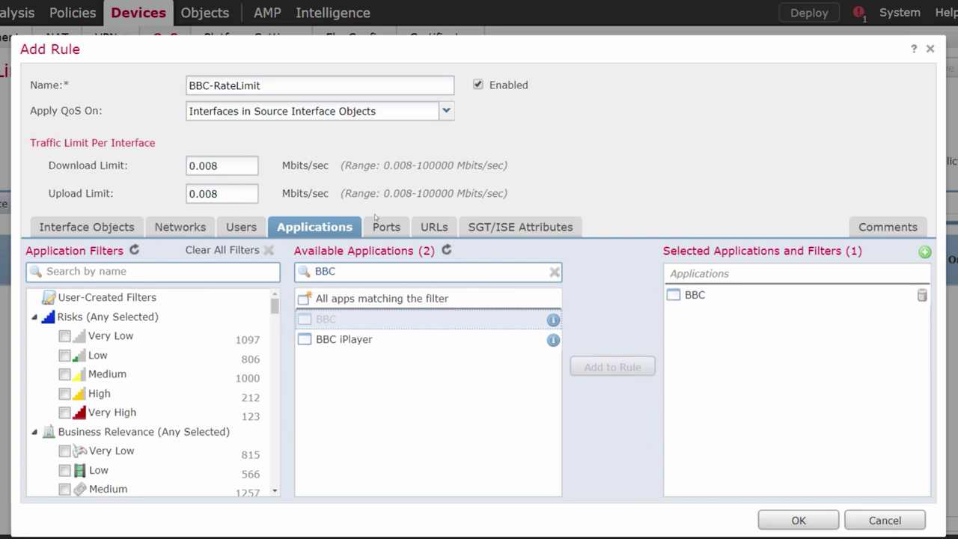
{"action": "left_click", "coordinate": [798, 522]}
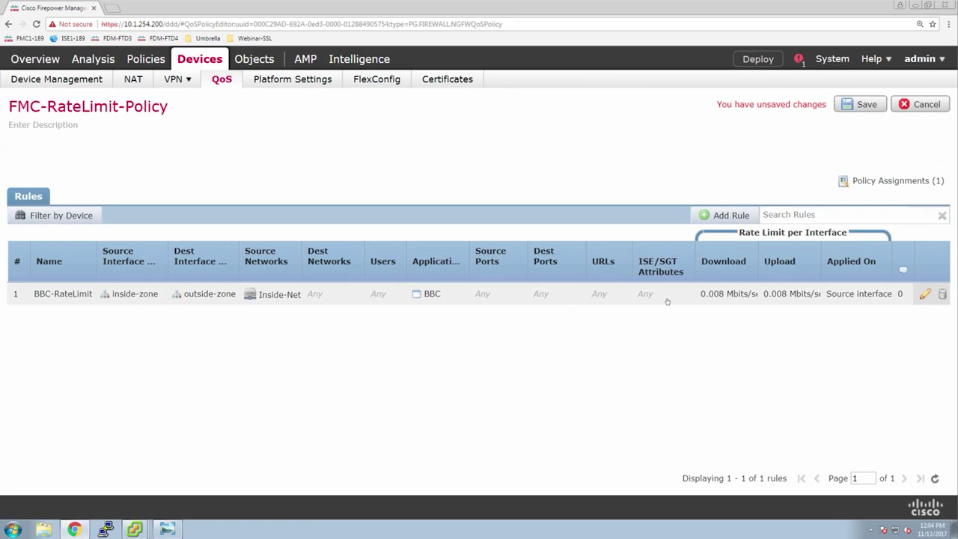
Step: Save FMC-RateLimit-Policy and open the Connection Events table view
{"action": "left_click", "coordinate": [842, 105]}
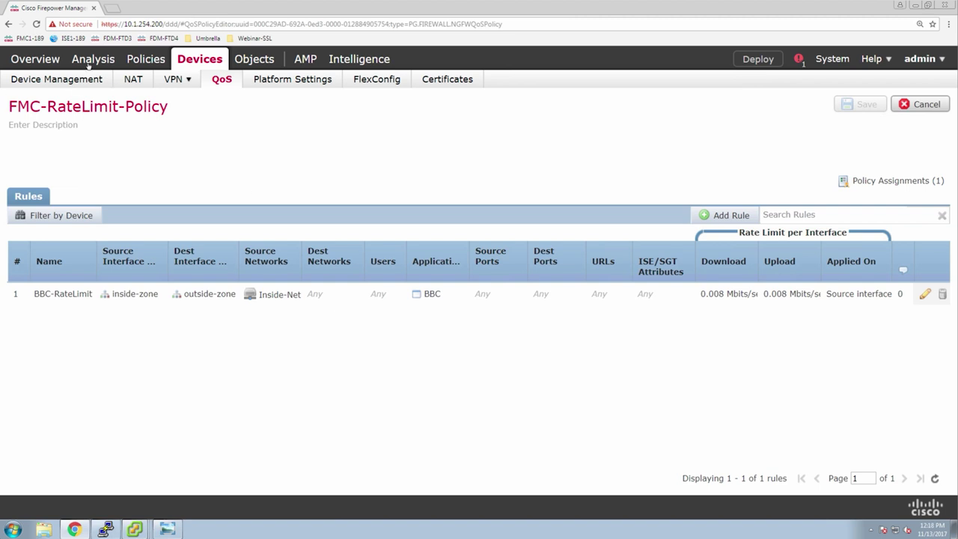
{"action": "mouse_move", "coordinate": [90, 66]}
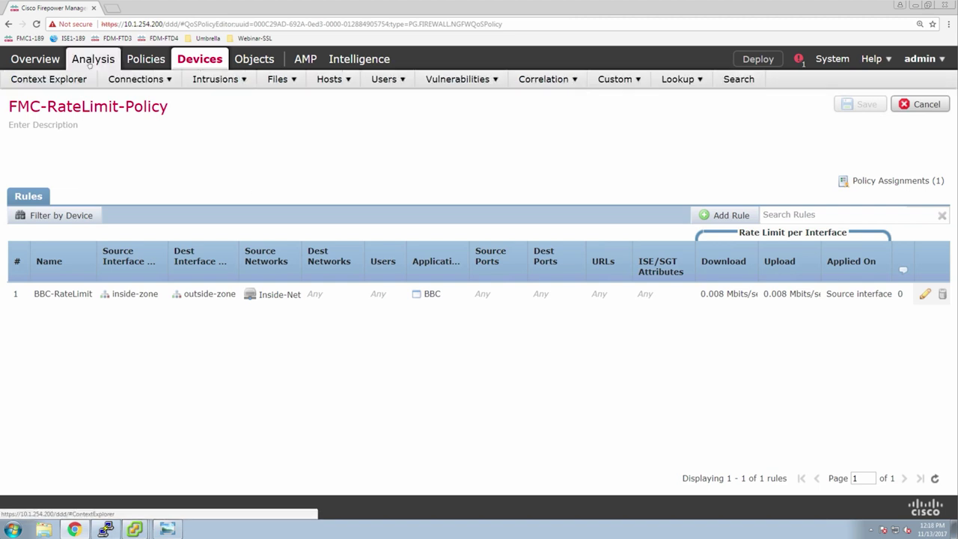
{"action": "mouse_move", "coordinate": [122, 81]}
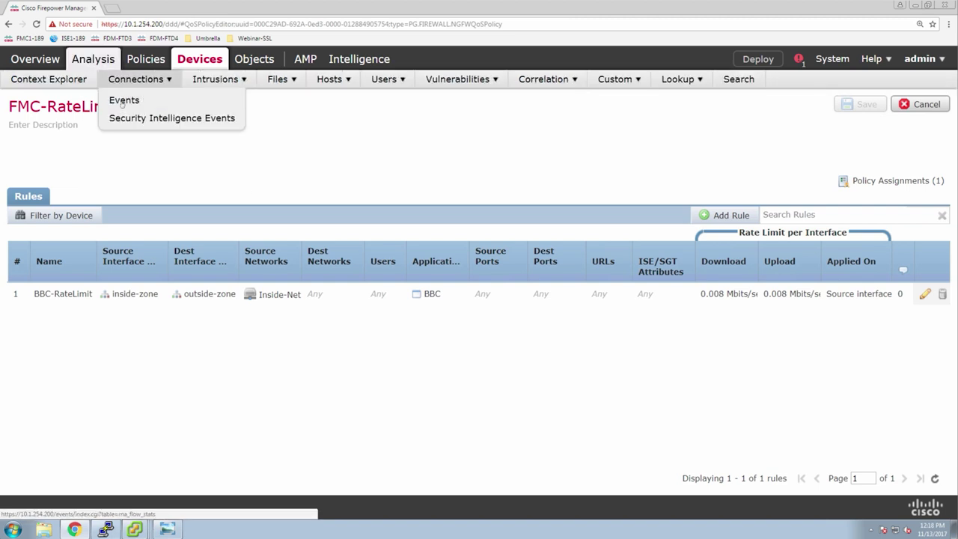
{"action": "left_click", "coordinate": [123, 100]}
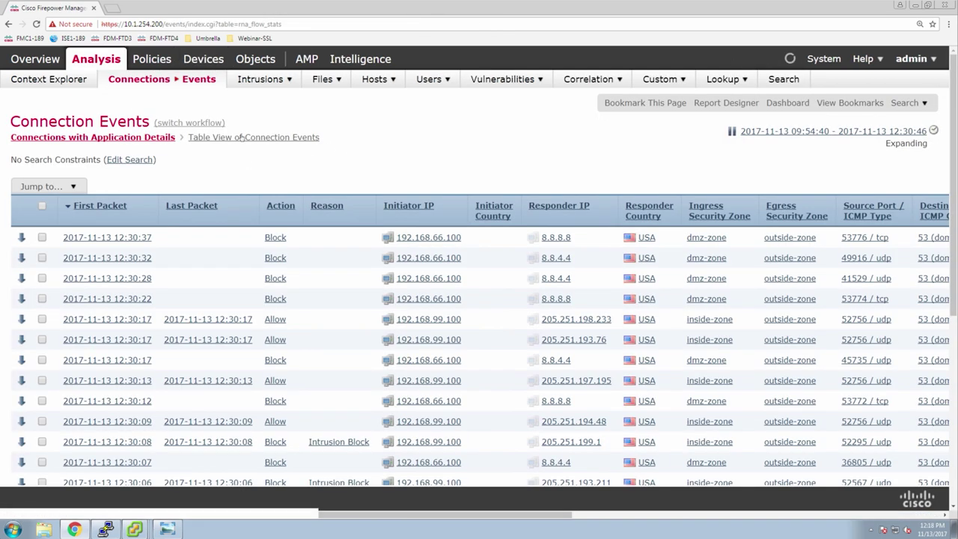
{"action": "left_click", "coordinate": [239, 137]}
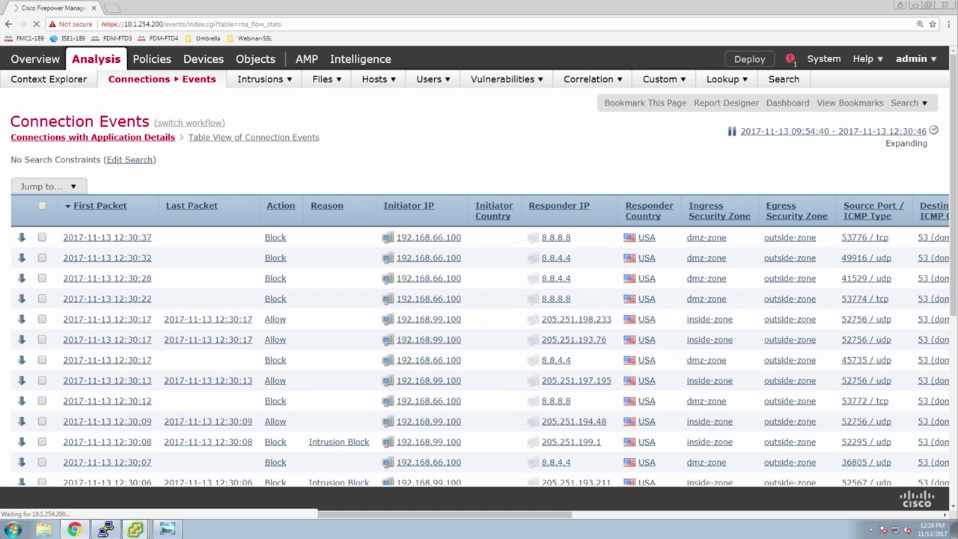
Step: In the 999-Windows7-Host-2 VM browser, load the BBC homepage via bbc.co, then minimize the console
{"action": "mouse_move", "coordinate": [134, 527]}
{"action": "left_click", "coordinate": [138, 507]}
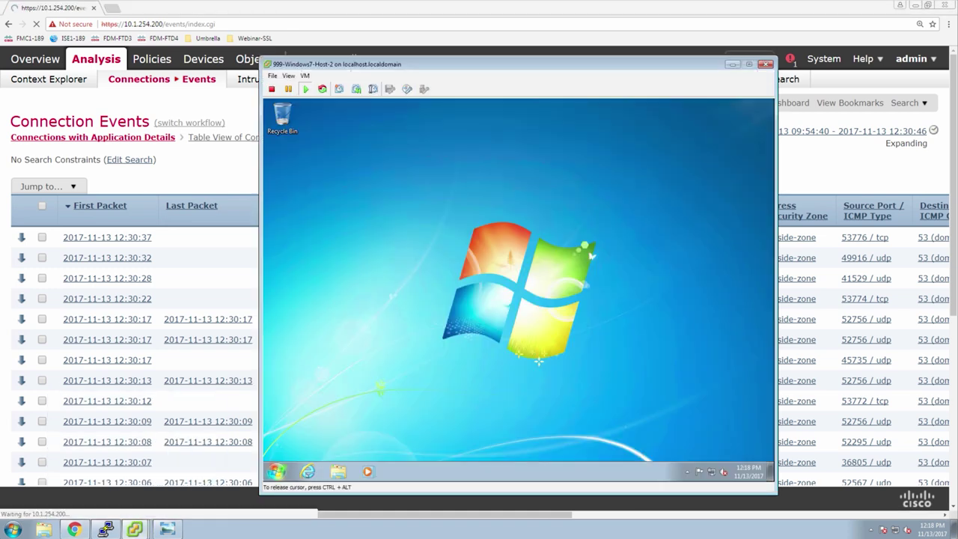
{"action": "left_click", "coordinate": [307, 471]}
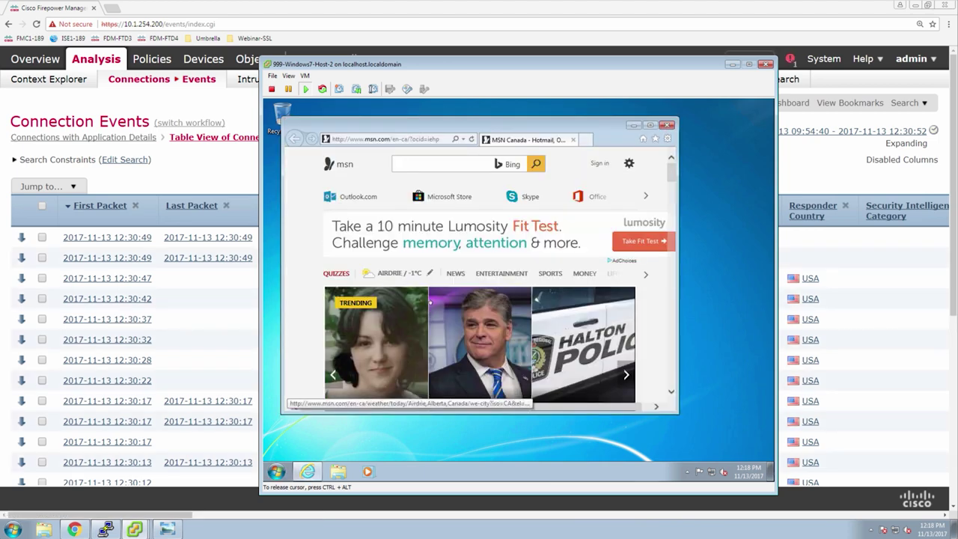
{"action": "left_click", "coordinate": [412, 141]}
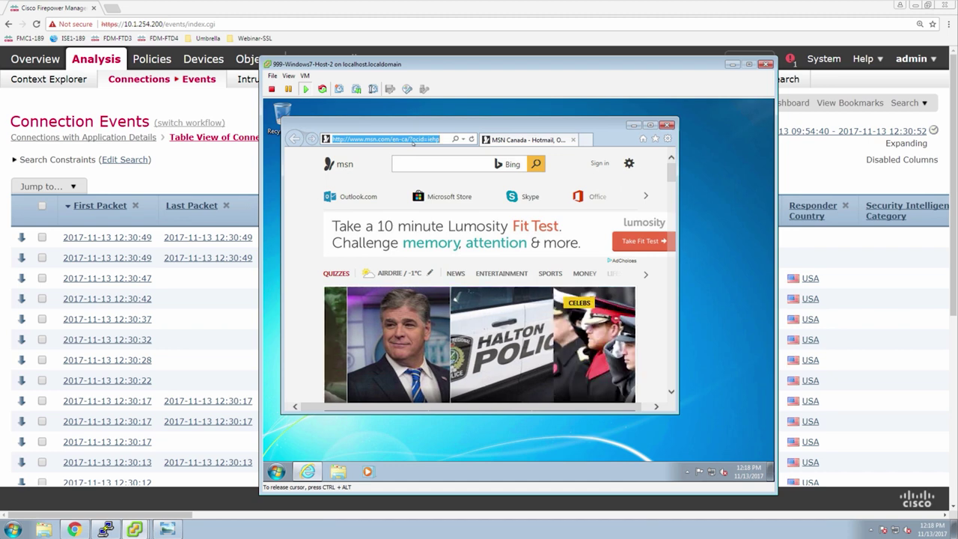
{"action": "type", "text": "bb"}
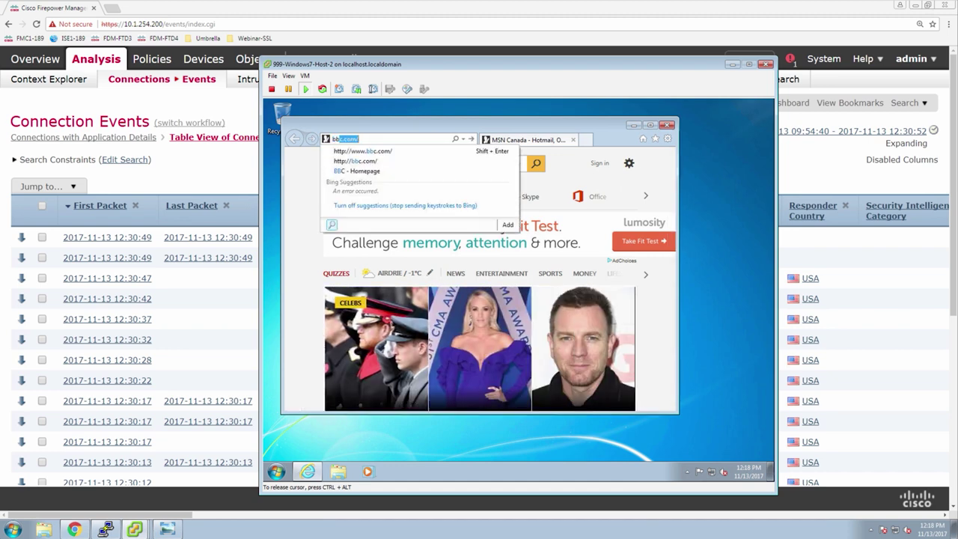
{"action": "type", "text": "c"}
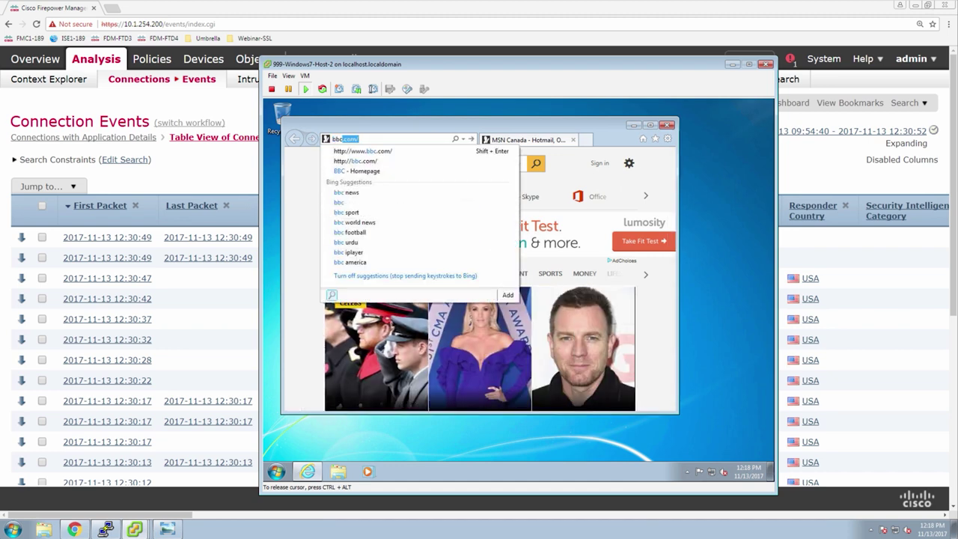
{"action": "type", "text": ".co"}
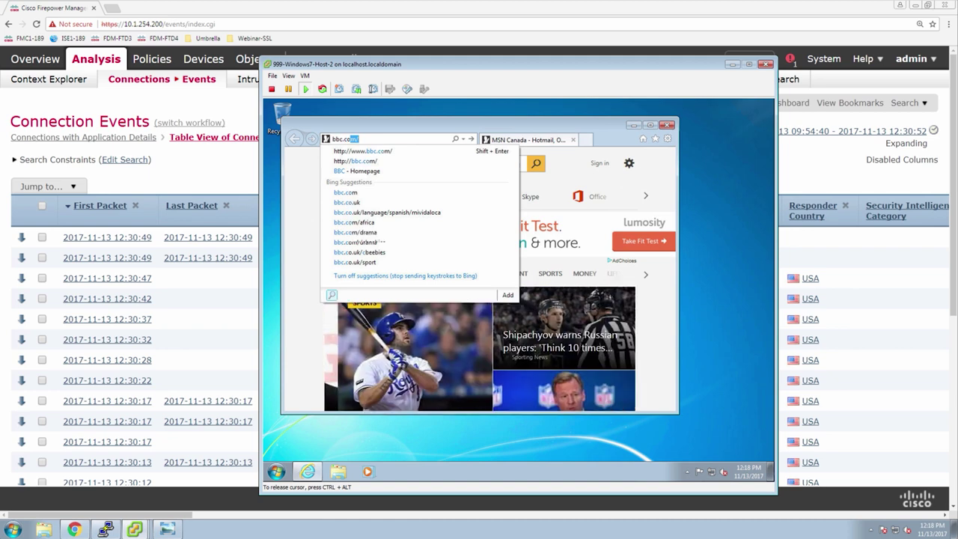
{"action": "key", "text": "Return"}
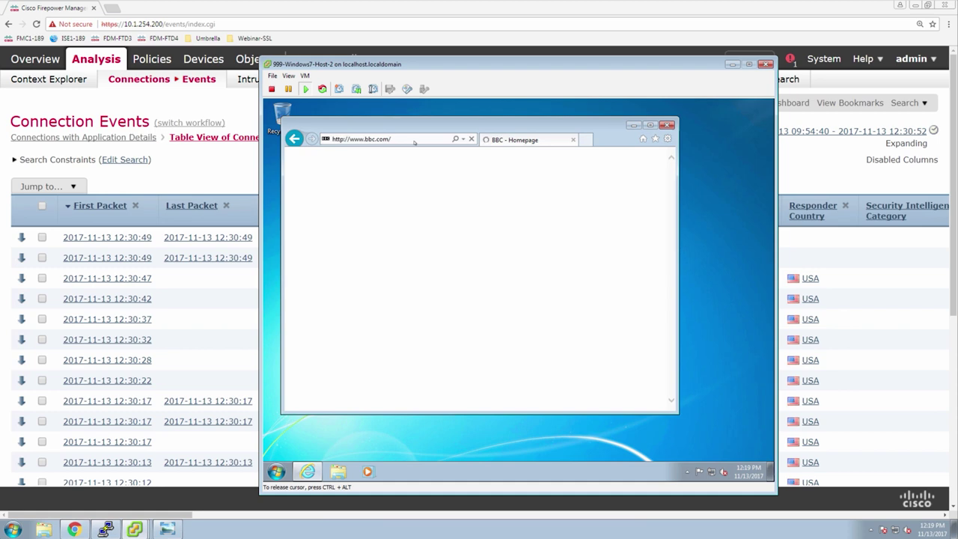
{"action": "left_click", "coordinate": [412, 142]}
{"action": "key", "text": "Home"}
{"action": "left_click", "coordinate": [732, 65]}
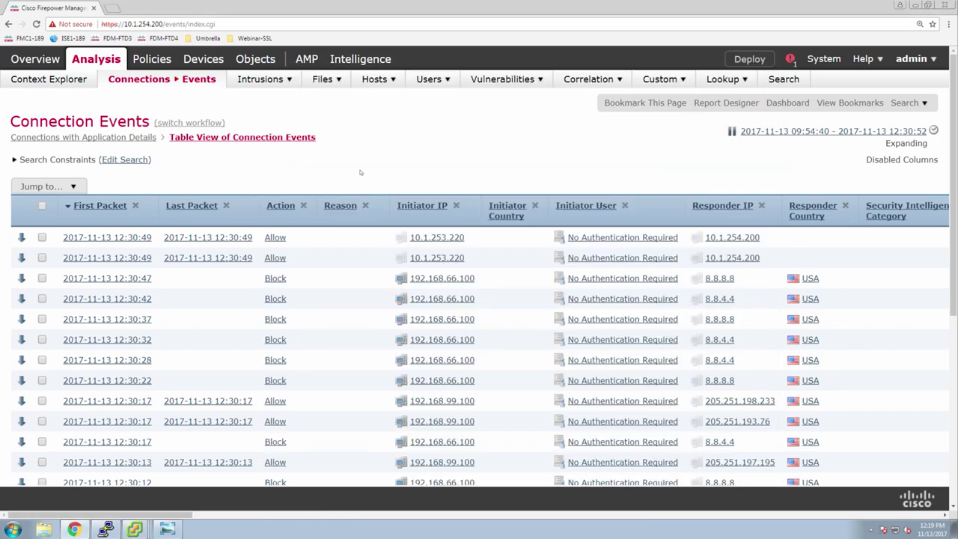
Step: Refresh the connection events and scroll right to the QoS Rule and QoS-Dropped columns
{"action": "key", "text": "F5"}
{"action": "left_click", "coordinate": [518, 93]}
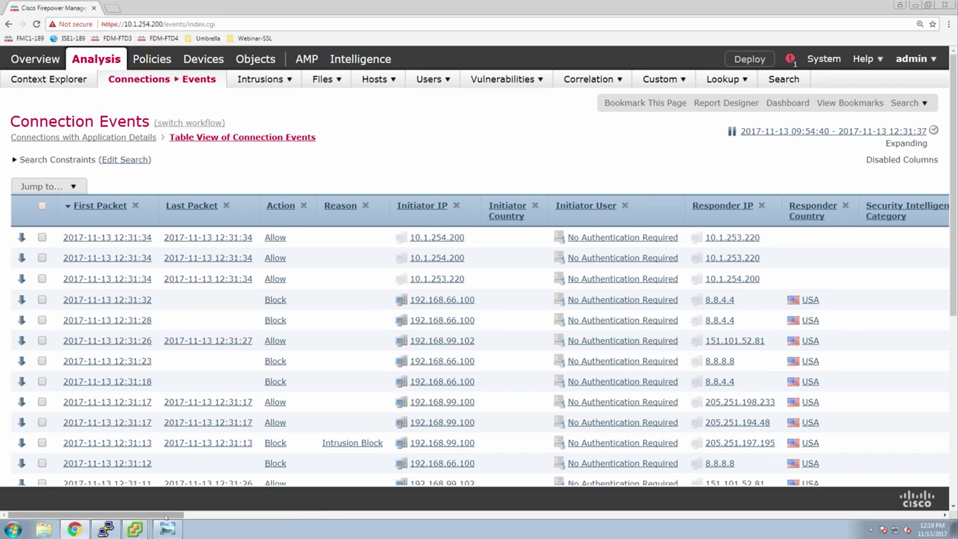
{"action": "left_click_drag", "start_coordinate": [166, 516], "coordinate": [475, 515]}
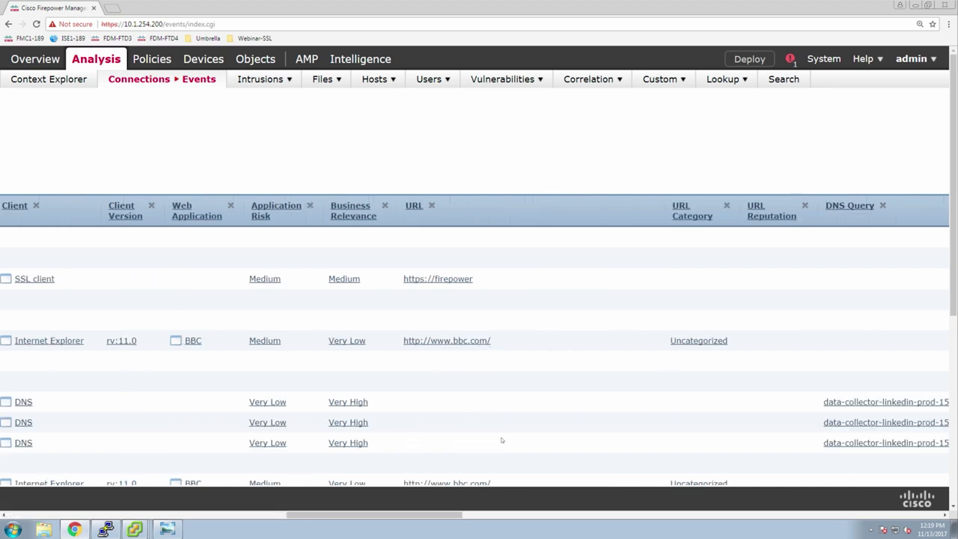
{"action": "left_click_drag", "start_coordinate": [406, 518], "coordinate": [758, 513]}
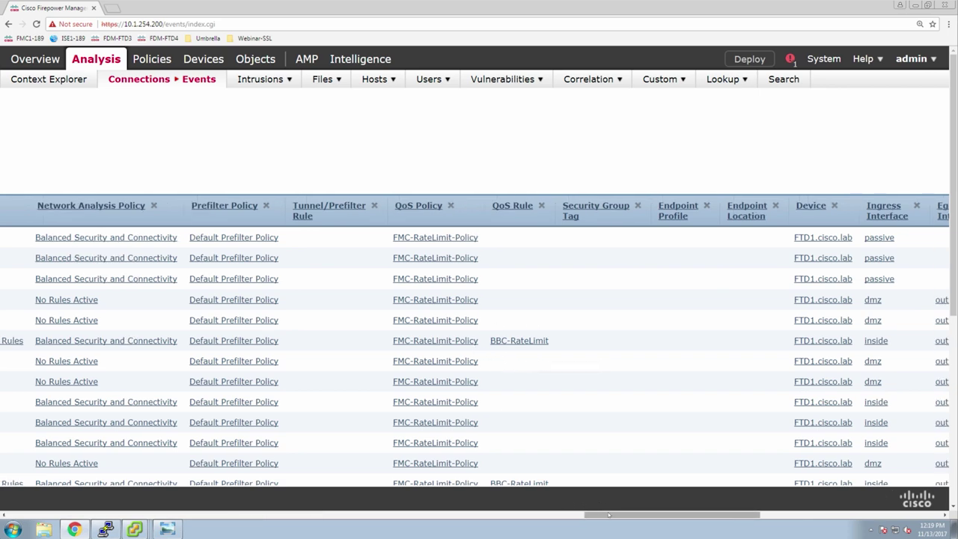
{"action": "left_click_drag", "start_coordinate": [643, 515], "coordinate": [756, 519]}
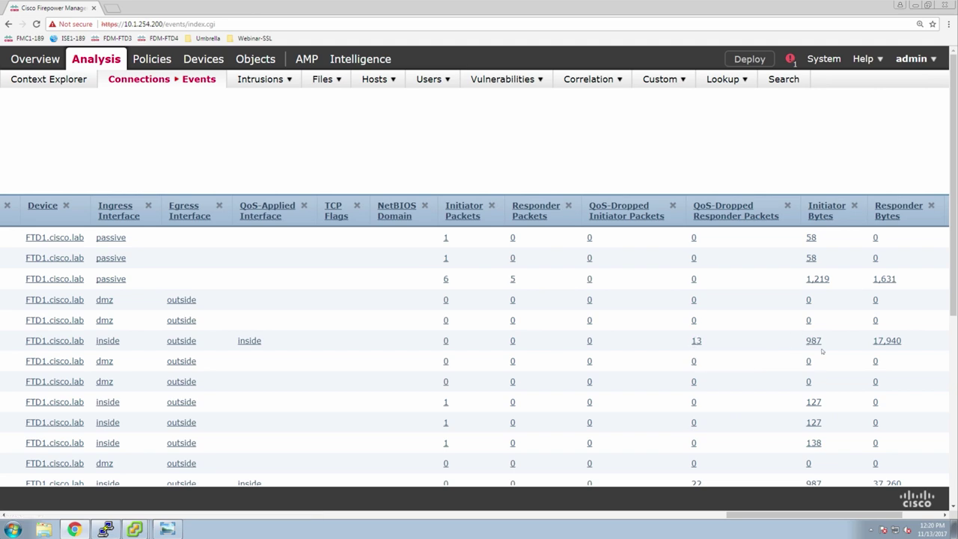
{"action": "left_click_drag", "start_coordinate": [811, 518], "coordinate": [812, 518]}
{"action": "scroll", "coordinate": [812, 518], "scroll_direction": "right", "scroll_amount": 3}
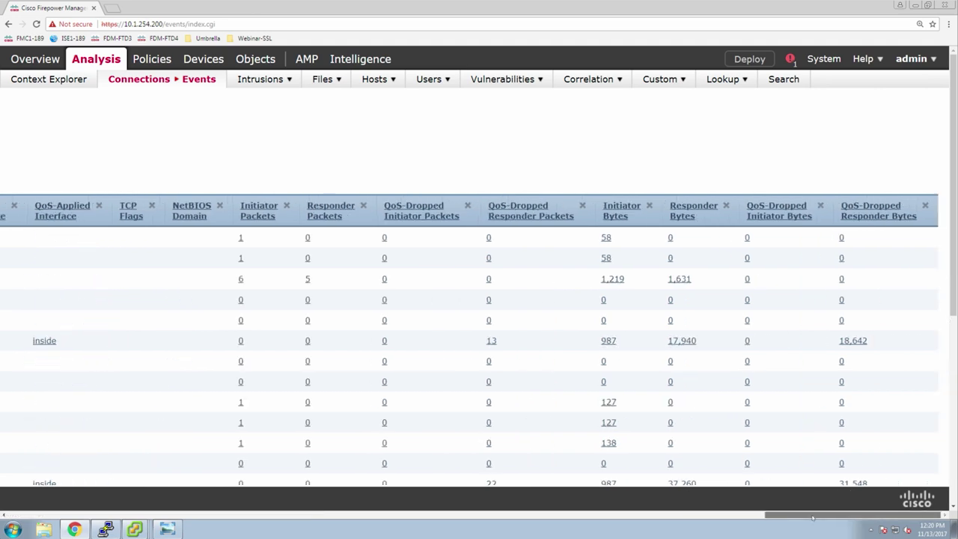
Step: Scroll the connection events table back to the left
{"action": "scroll", "coordinate": [510, 516], "scroll_direction": "left", "scroll_amount": 15}
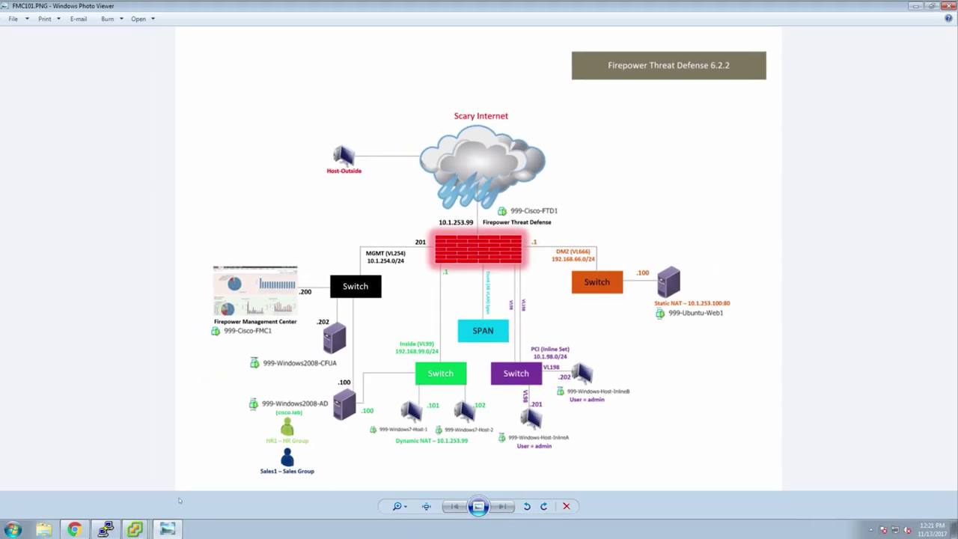
Step: Bring the Chrome Firepower window back and go to Devices > Device Management
{"action": "right_click", "coordinate": [74, 529]}
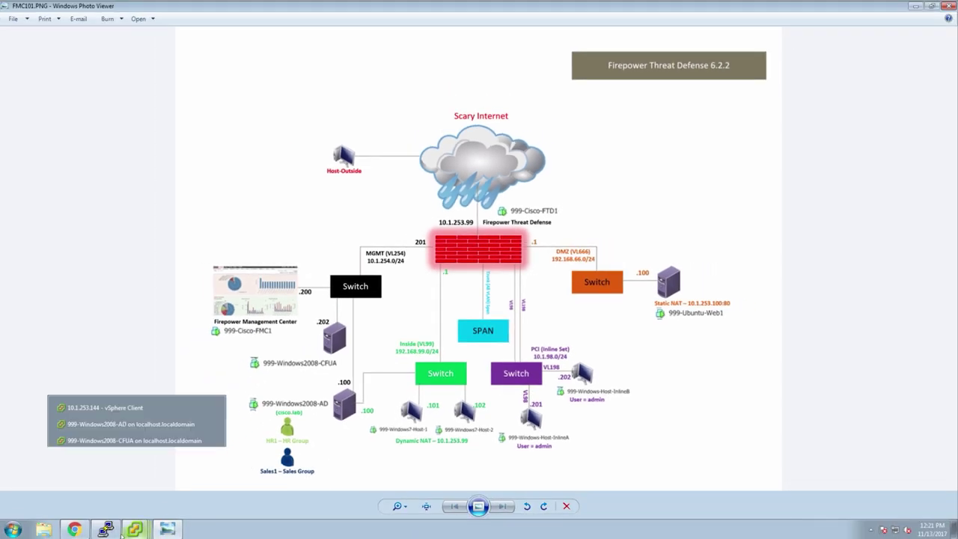
{"action": "left_click", "coordinate": [75, 529]}
{"action": "left_click", "coordinate": [134, 506]}
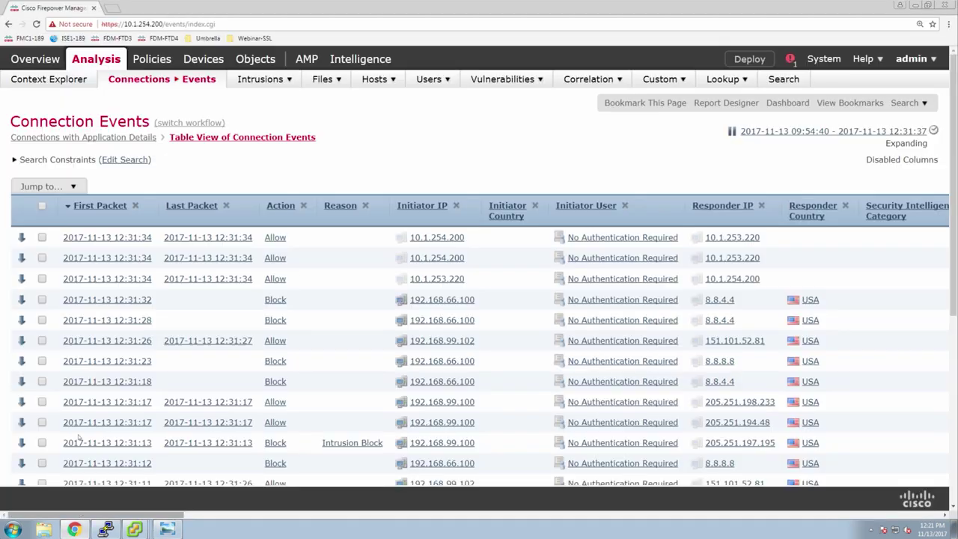
{"action": "left_click", "coordinate": [201, 59]}
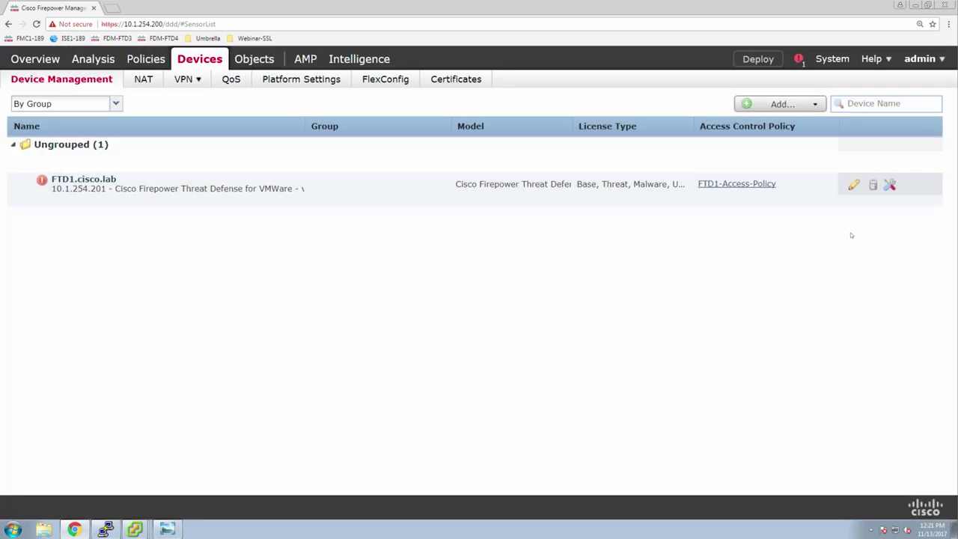
Step: Open the Packet Tracer under Advanced Troubleshooting for FTD1.cisco.lab
{"action": "left_click", "coordinate": [890, 185]}
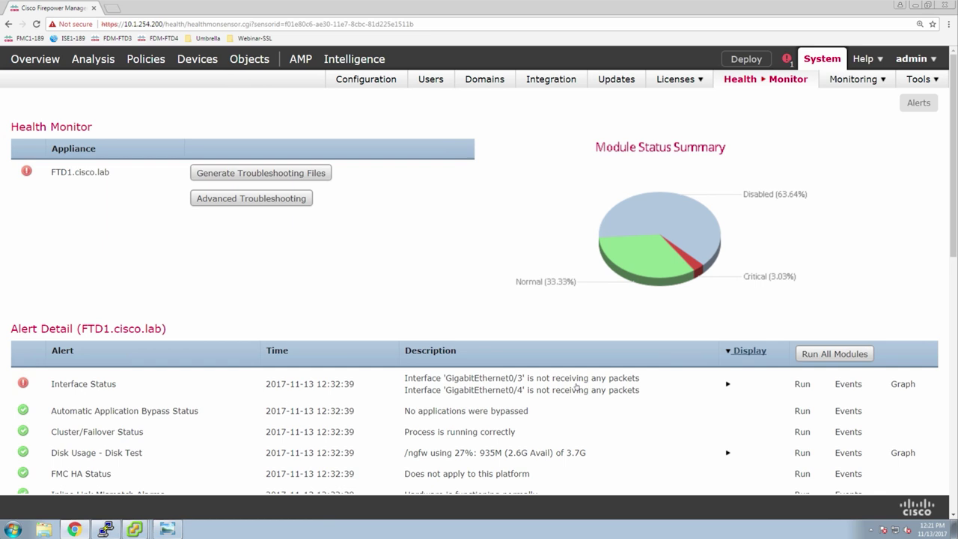
{"action": "left_click", "coordinate": [222, 200]}
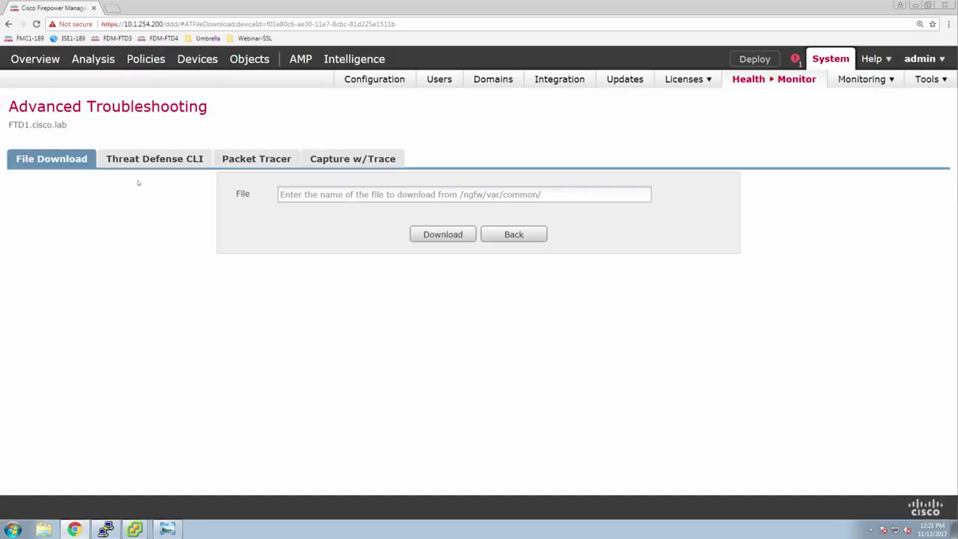
{"action": "left_click", "coordinate": [247, 159]}
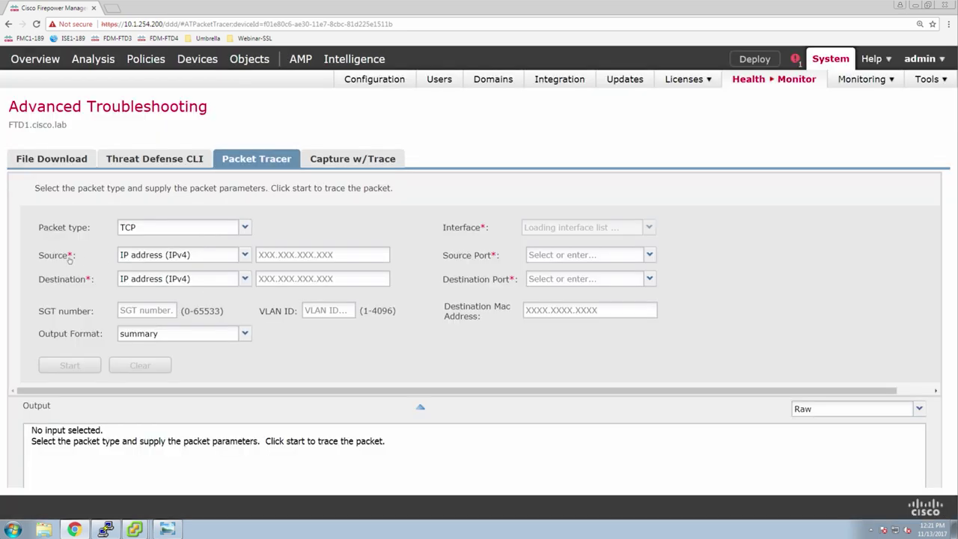
Step: Enter source IP 208.67.222.222 and destination IP 10.1.253.100 in the Packet Tracer
{"action": "left_click", "coordinate": [273, 254]}
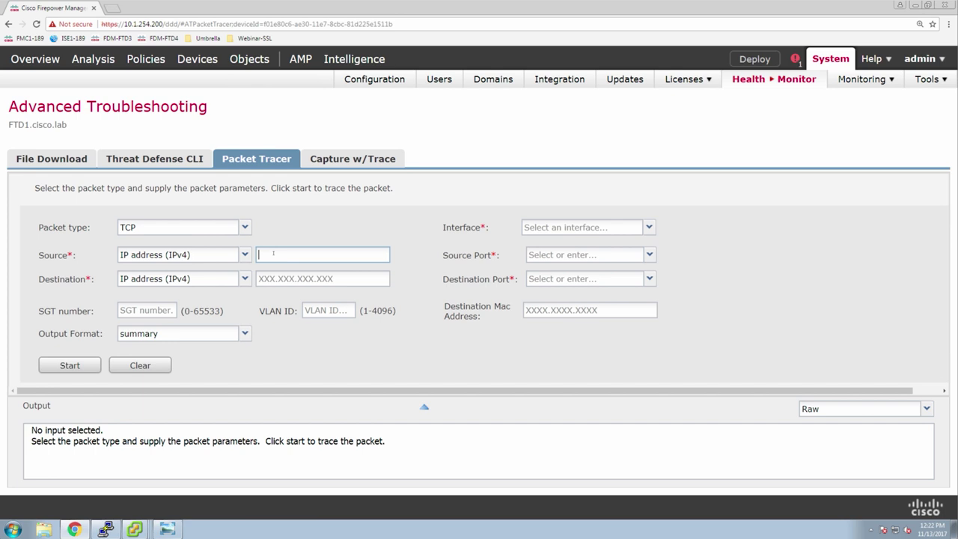
{"action": "type", "text": "208.7"}
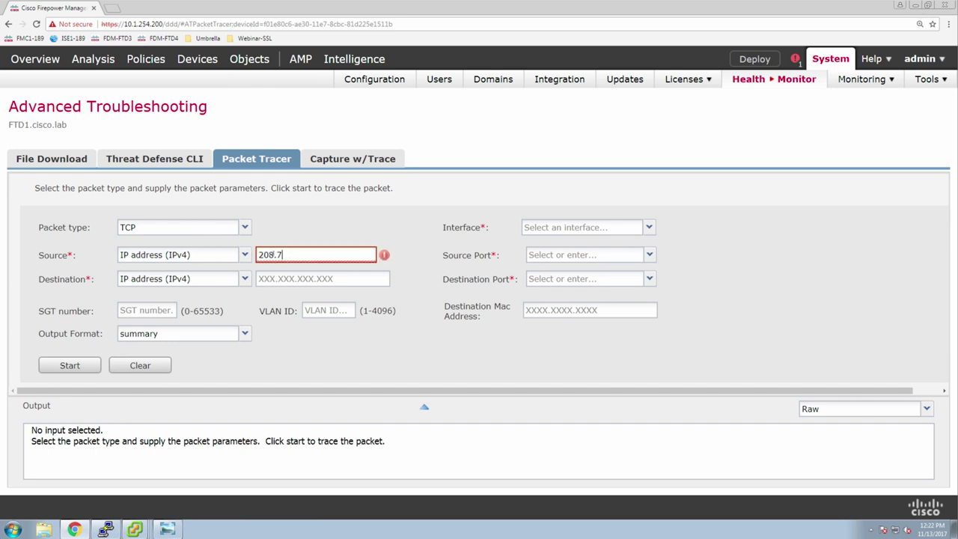
{"action": "key", "text": "BackSpace"}
{"action": "type", "text": "67.222.222"}
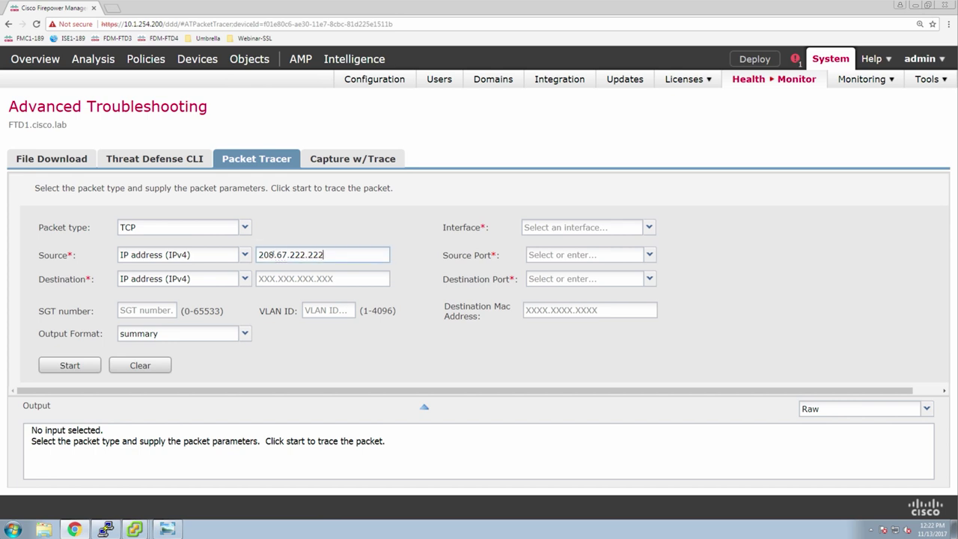
{"action": "left_click_drag", "start_coordinate": [341, 258], "coordinate": [241, 256]}
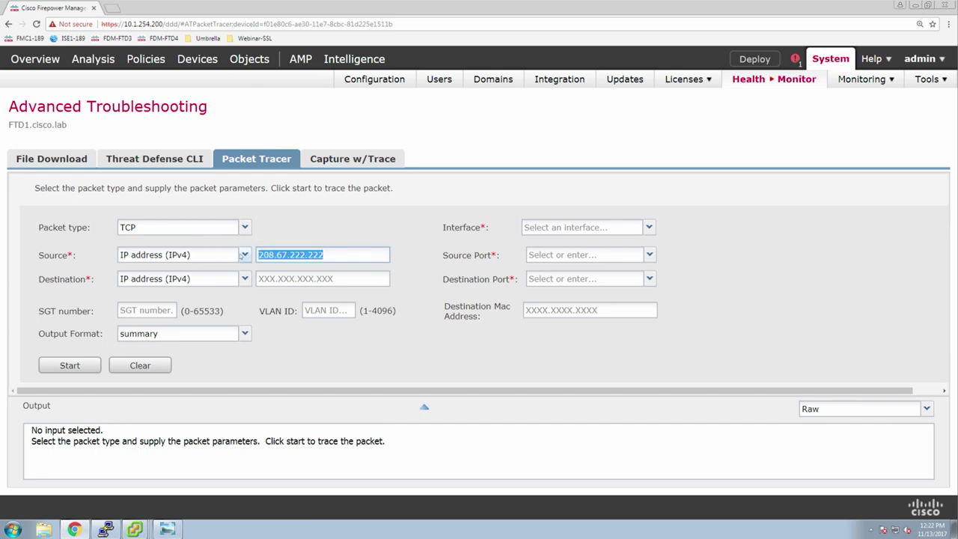
{"action": "left_click", "coordinate": [301, 277]}
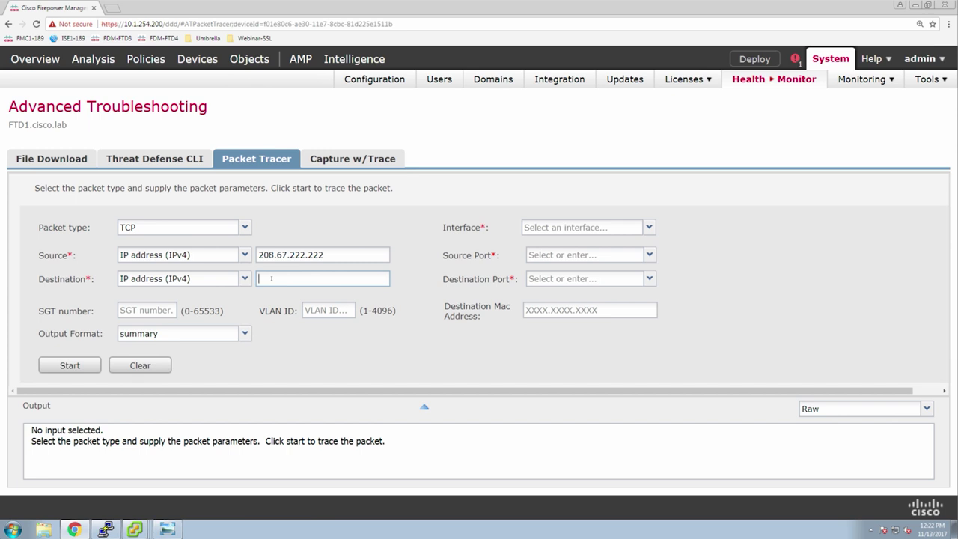
{"action": "type", "text": "10."}
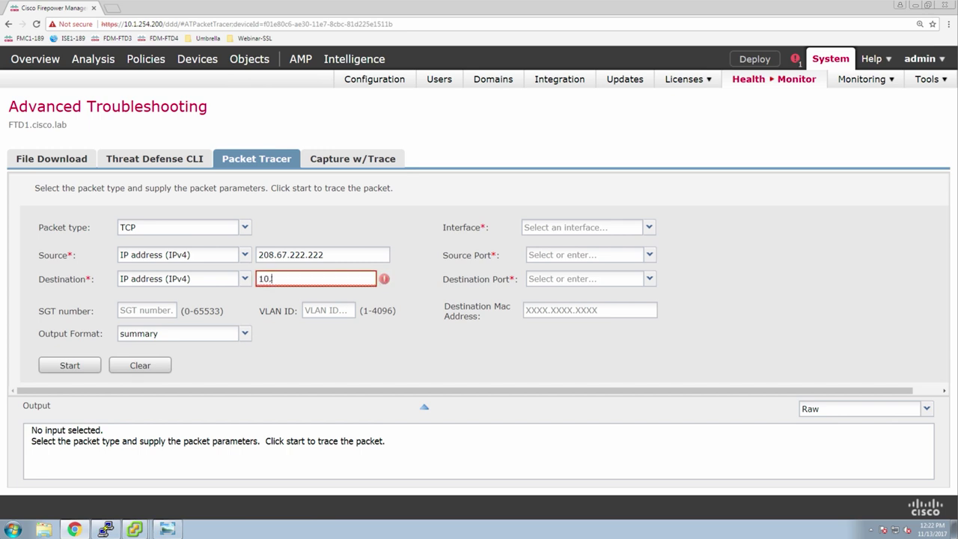
{"action": "type", "text": "2"}
{"action": "type", "text": ".253.1"}
{"action": "type", "text": "00"}
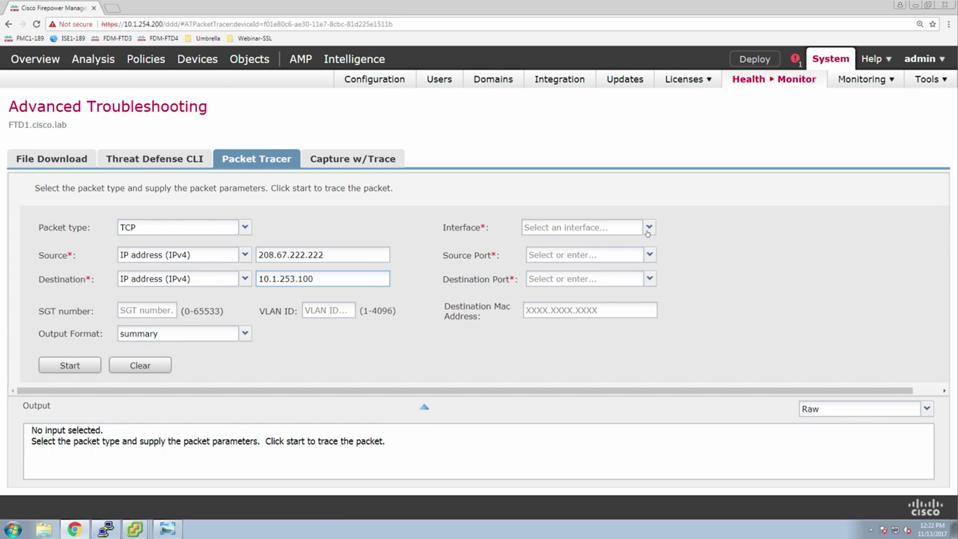
Step: Set ingress interface outside, source port 8754, destination port 80, and run the trace
{"action": "left_click", "coordinate": [648, 227]}
{"action": "left_click", "coordinate": [584, 245]}
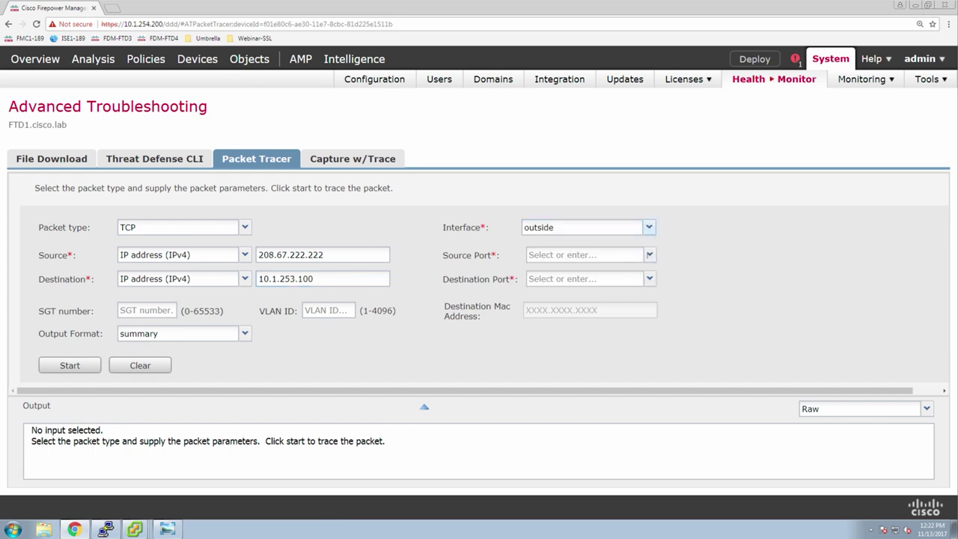
{"action": "left_click", "coordinate": [648, 255]}
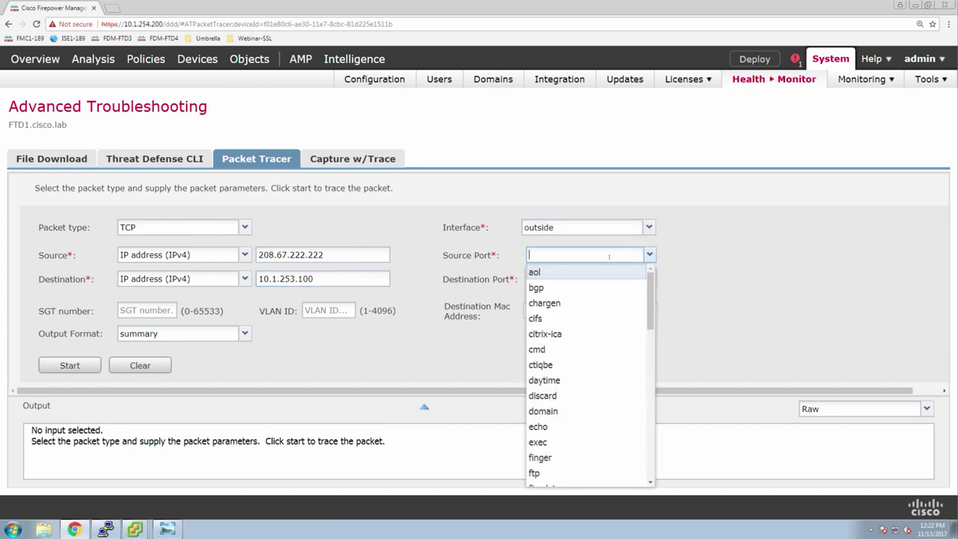
{"action": "type", "text": "8754"}
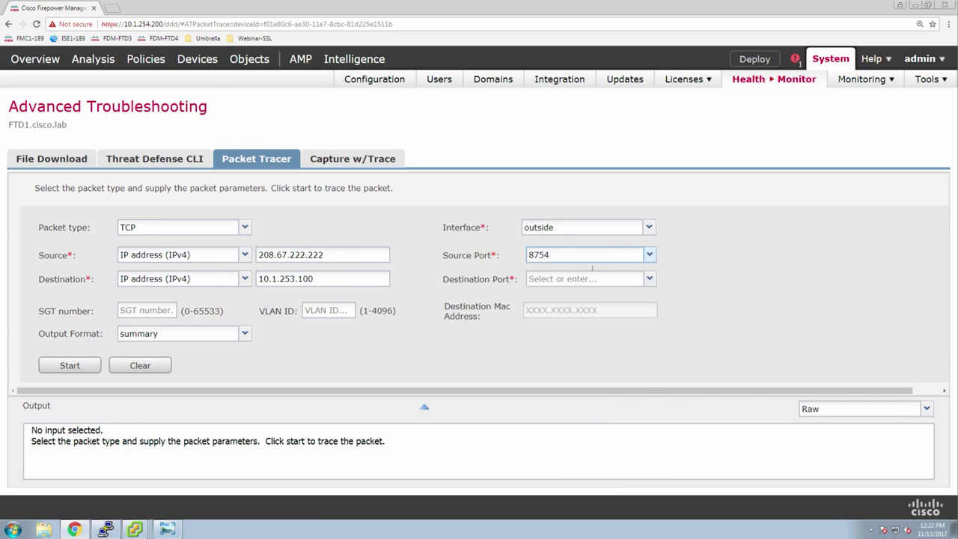
{"action": "left_click", "coordinate": [541, 279]}
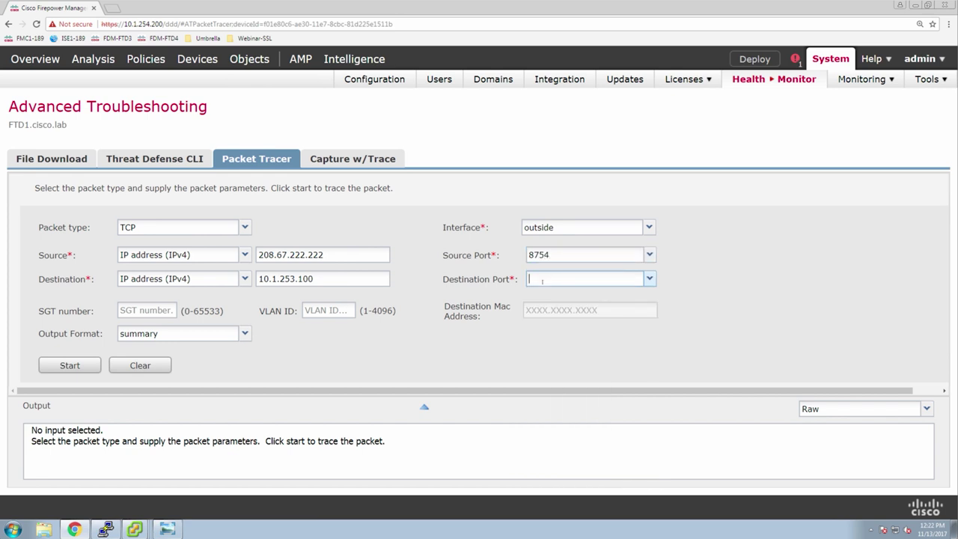
{"action": "type", "text": "80"}
{"action": "left_click", "coordinate": [62, 368]}
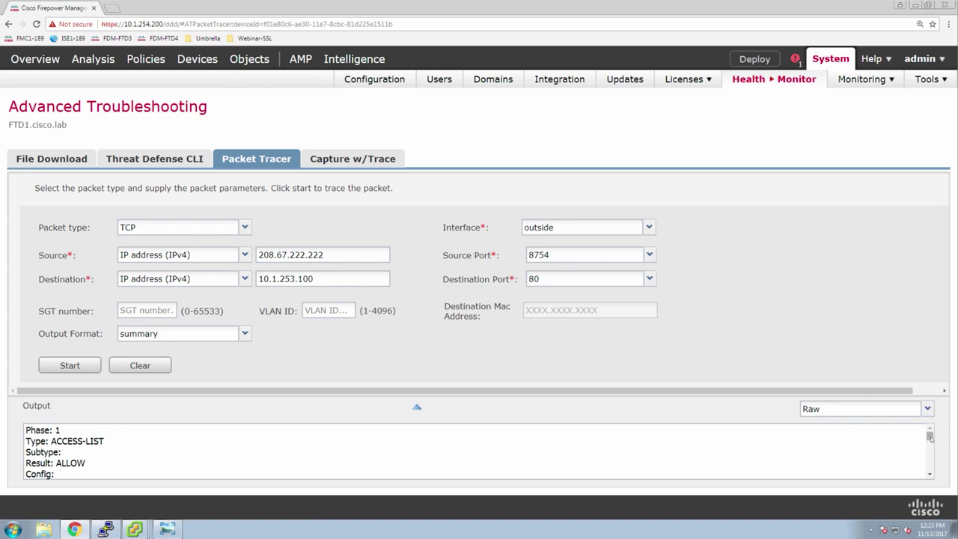
Step: Expand the trace output, highlight the ACL Drop-reason line, then go to Capture w/Trace
{"action": "scroll", "coordinate": [766, 430], "scroll_direction": "down", "scroll_amount": 1}
{"action": "left_click", "coordinate": [417, 407]}
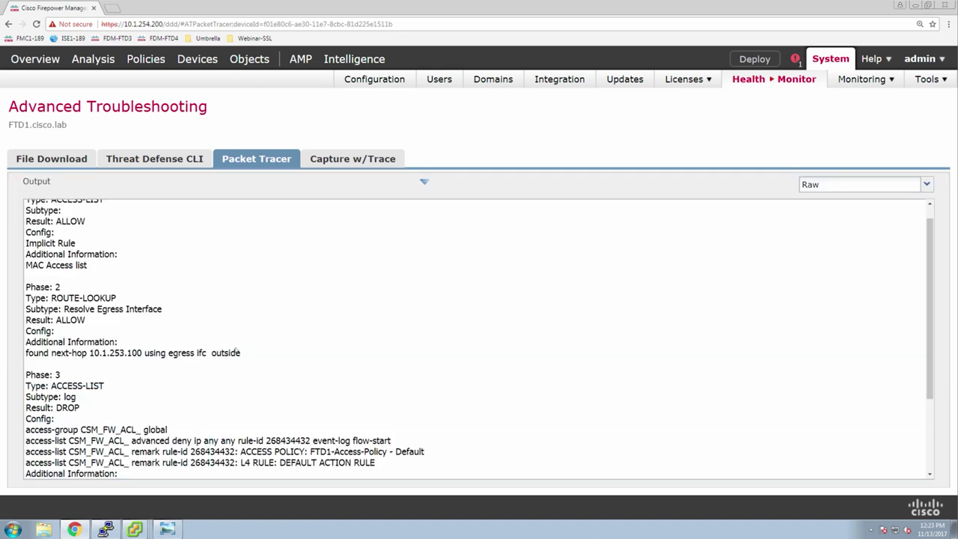
{"action": "scroll", "coordinate": [277, 269], "scroll_direction": "up", "scroll_amount": 1}
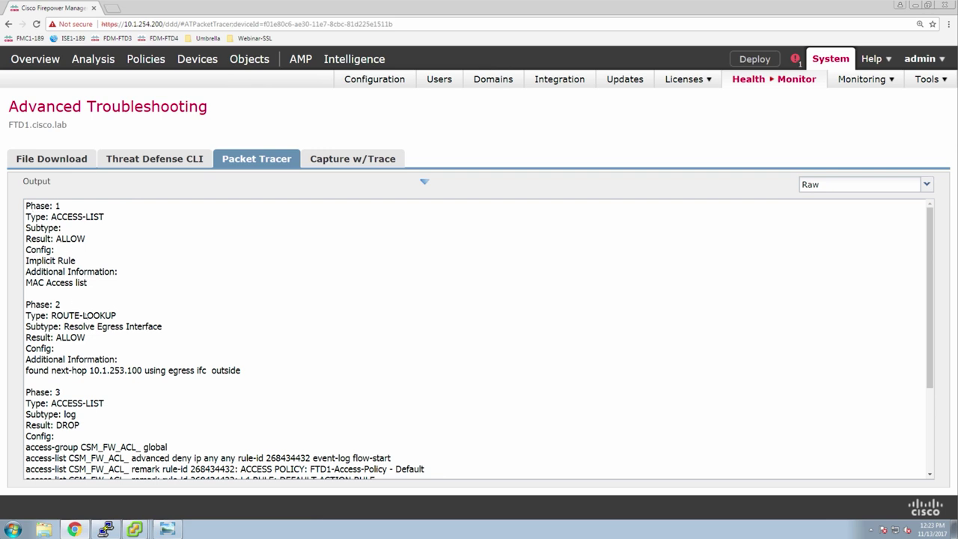
{"action": "scroll", "coordinate": [201, 410], "scroll_direction": "down", "scroll_amount": 3}
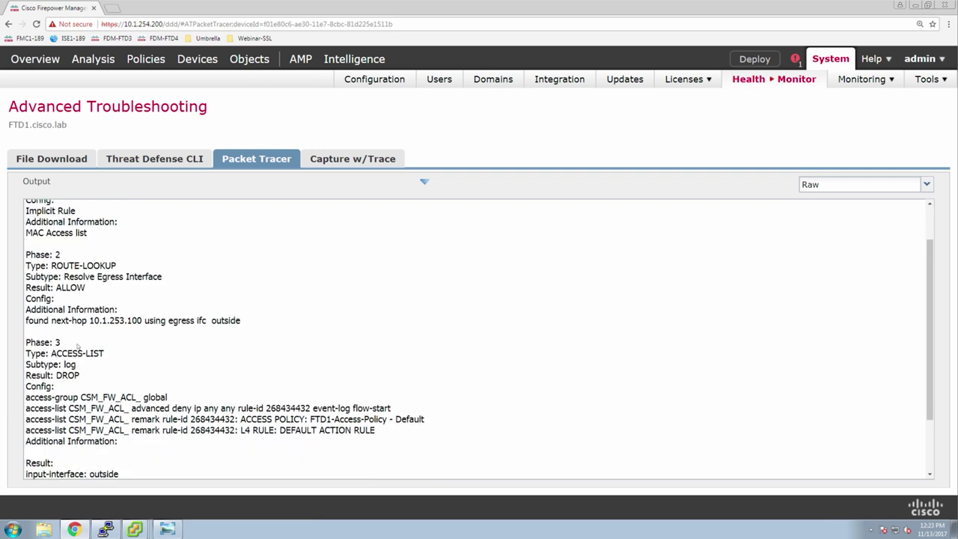
{"action": "left_click_drag", "start_coordinate": [36, 375], "coordinate": [79, 375]}
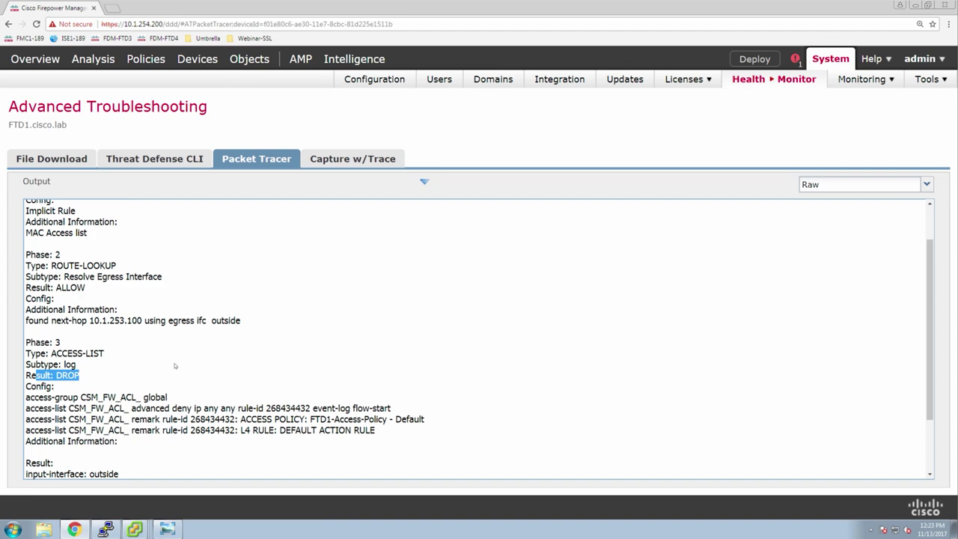
{"action": "scroll", "coordinate": [174, 365], "scroll_direction": "down", "scroll_amount": 3}
{"action": "scroll", "coordinate": [174, 364], "scroll_direction": "down", "scroll_amount": 1}
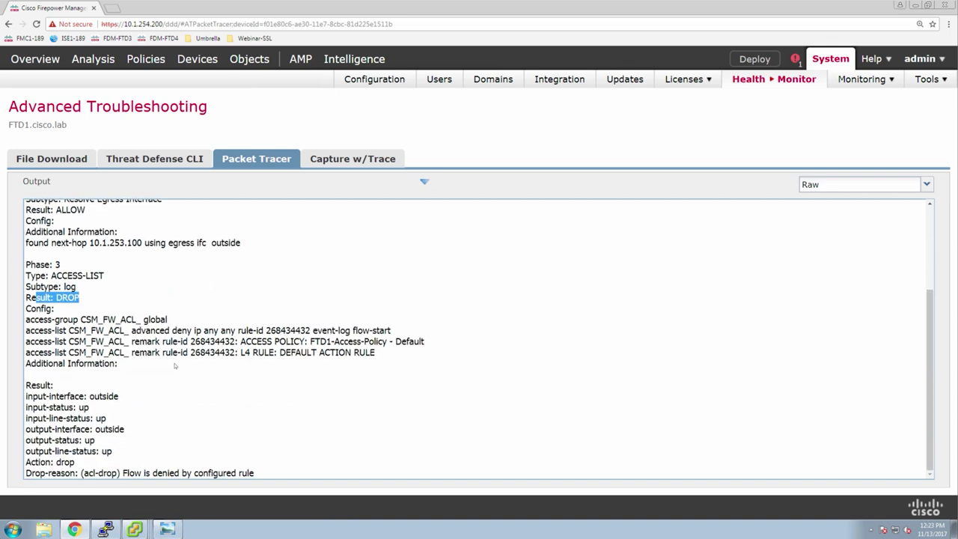
{"action": "left_click_drag", "start_coordinate": [36, 476], "coordinate": [275, 473]}
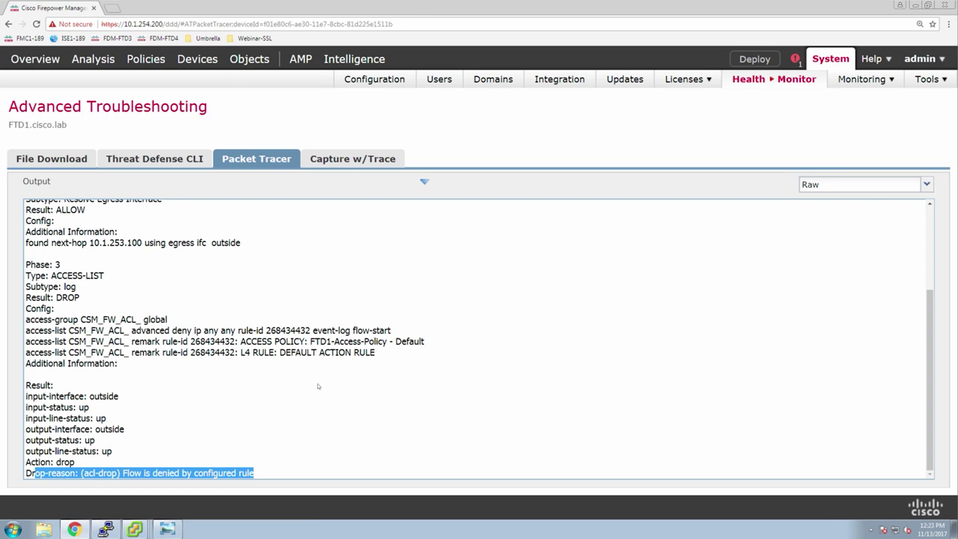
{"action": "left_click", "coordinate": [356, 160]}
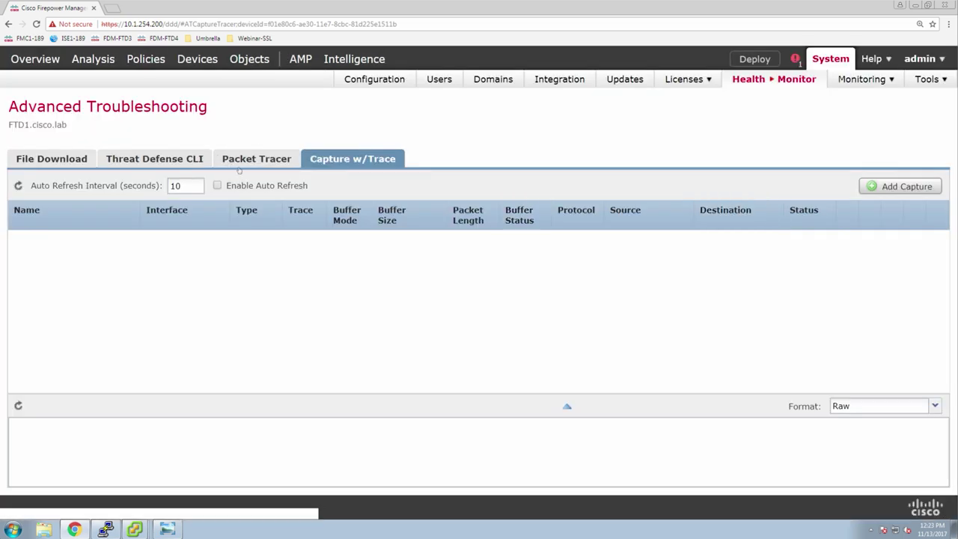
Step: Add a capture named PCAP-WWW-SRV on the outside interface matching TCP
{"action": "left_click", "coordinate": [898, 186]}
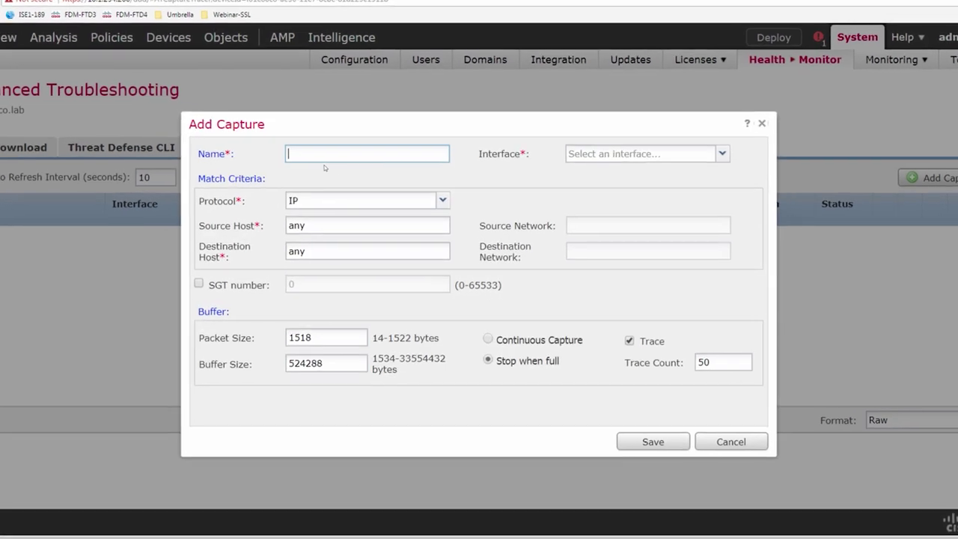
{"action": "type", "text": "PCAP-WW"}
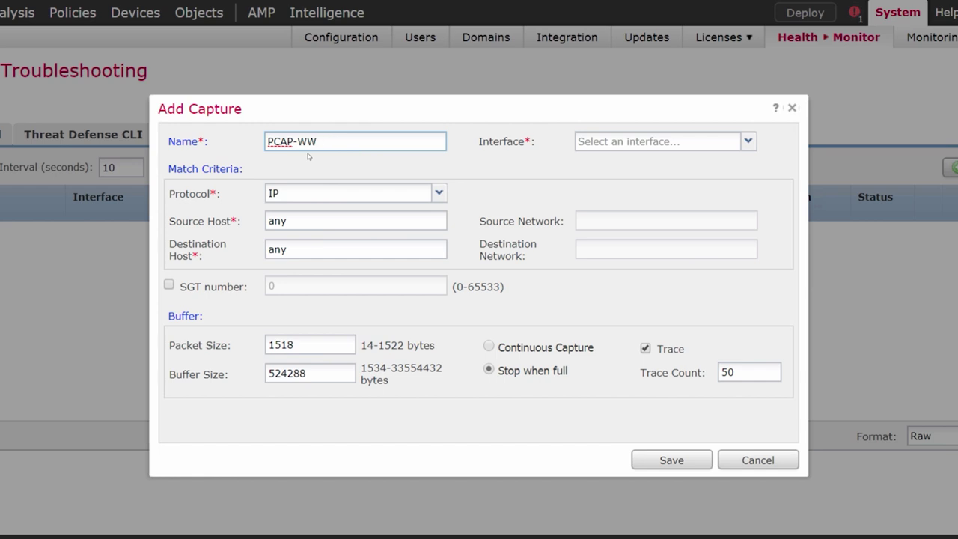
{"action": "type", "text": "W-SRV"}
{"action": "left_click", "coordinate": [748, 141]}
{"action": "left_click", "coordinate": [610, 162]}
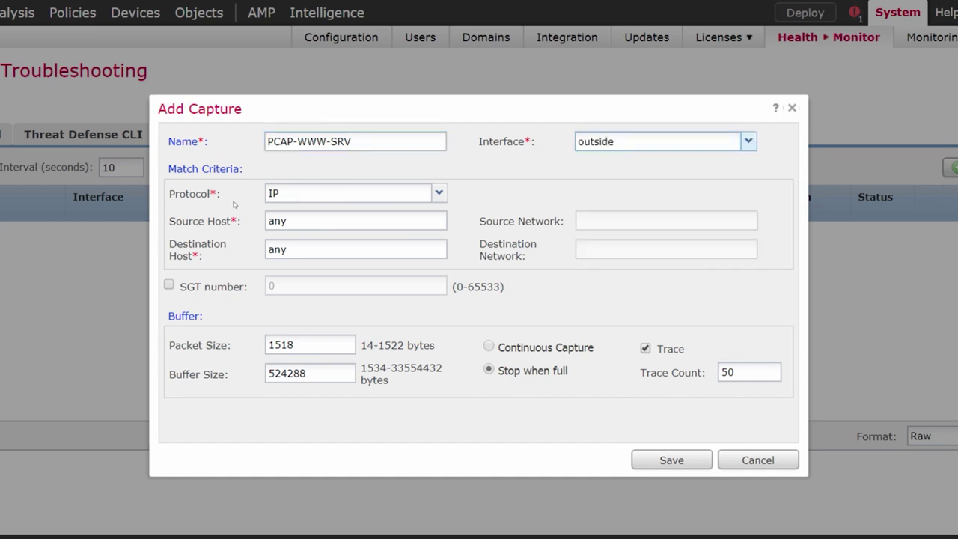
{"action": "left_click", "coordinate": [438, 193]}
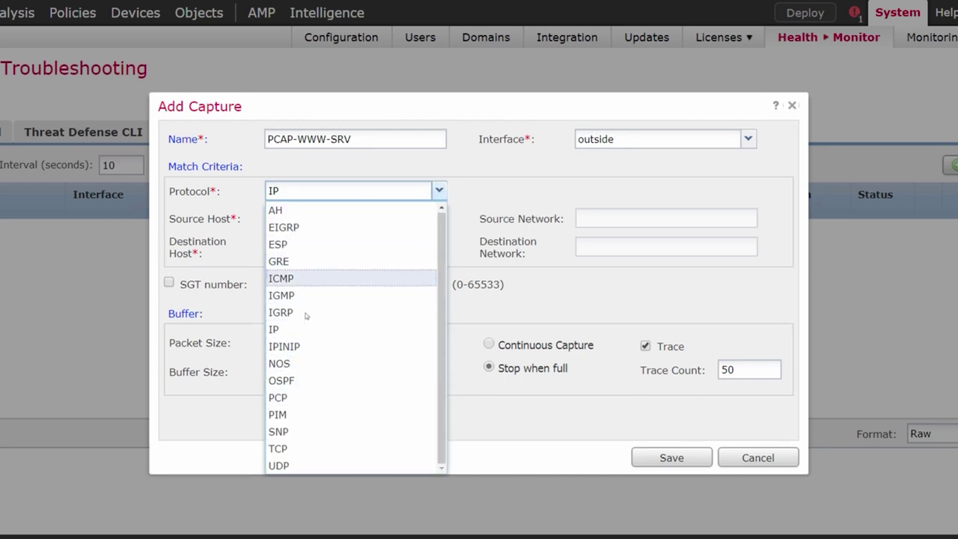
{"action": "scroll", "coordinate": [305, 316], "scroll_direction": "down", "scroll_amount": 1}
{"action": "left_click", "coordinate": [277, 440]}
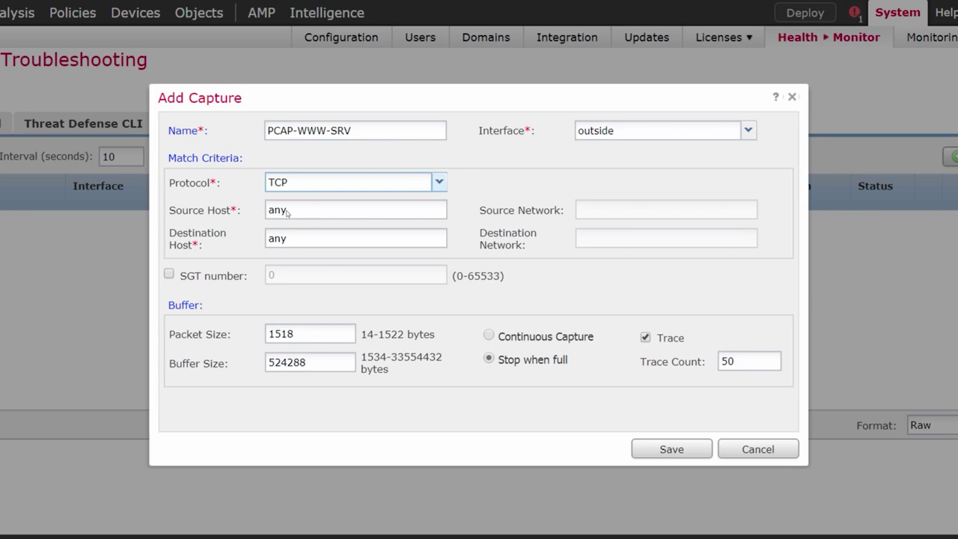
Step: Set source host 208.67.222.222 and destination host 10.1.253.100, then save the capture
{"action": "left_click", "coordinate": [314, 212]}
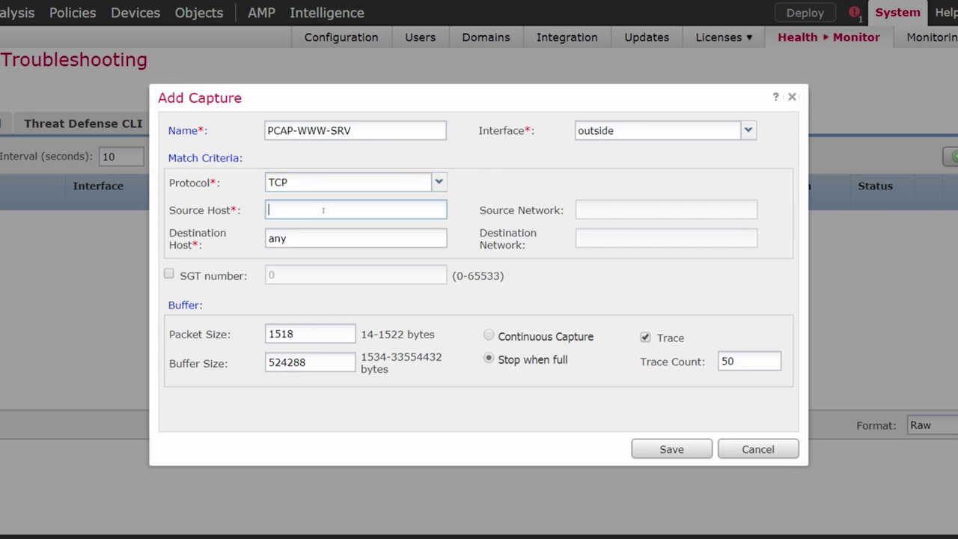
{"action": "type", "text": "208.67.222.222"}
{"action": "left_click", "coordinate": [309, 241]}
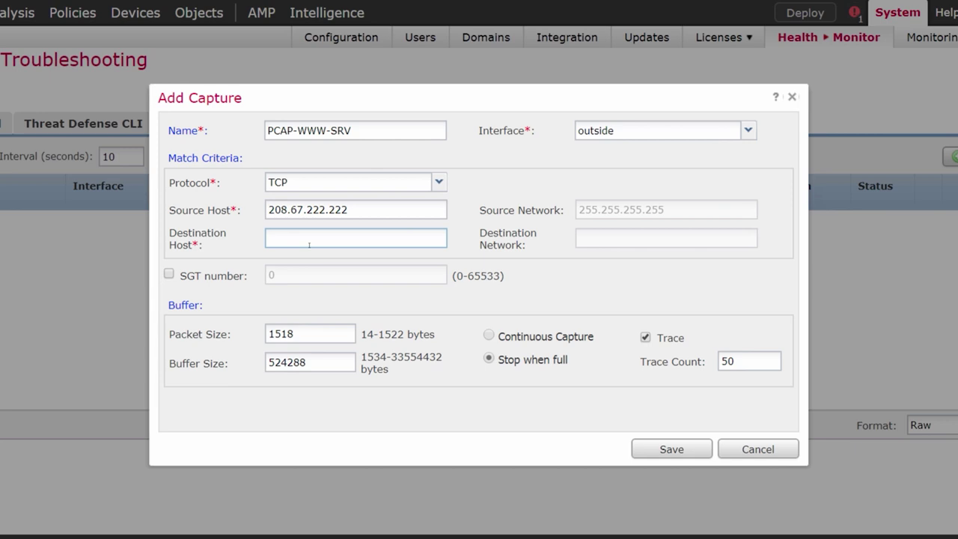
{"action": "type", "text": "10.1.253."}
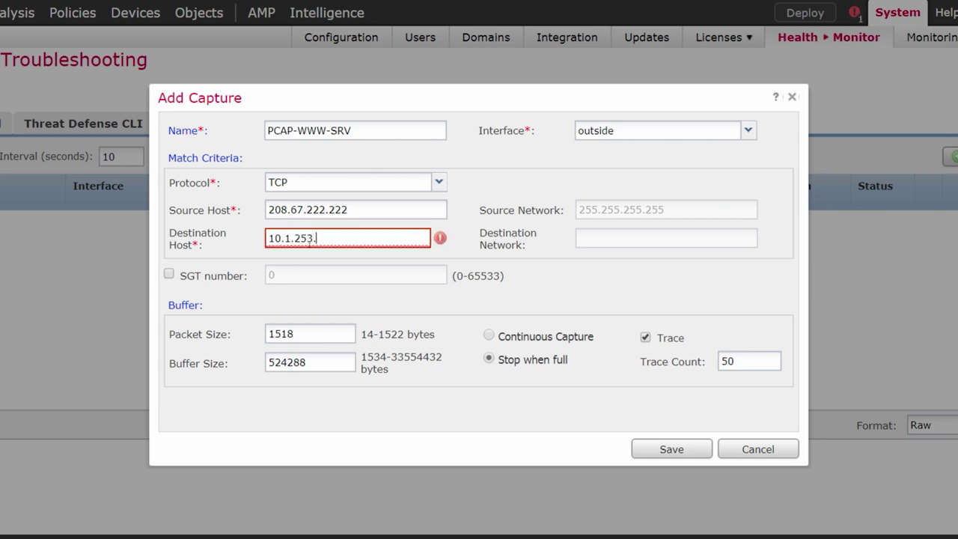
{"action": "type", "text": "100"}
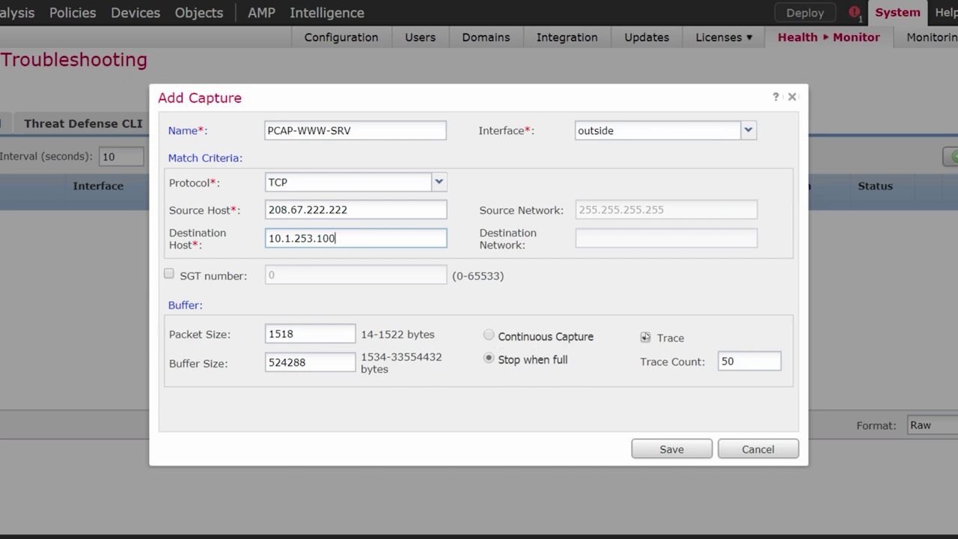
{"action": "left_click", "coordinate": [656, 447]}
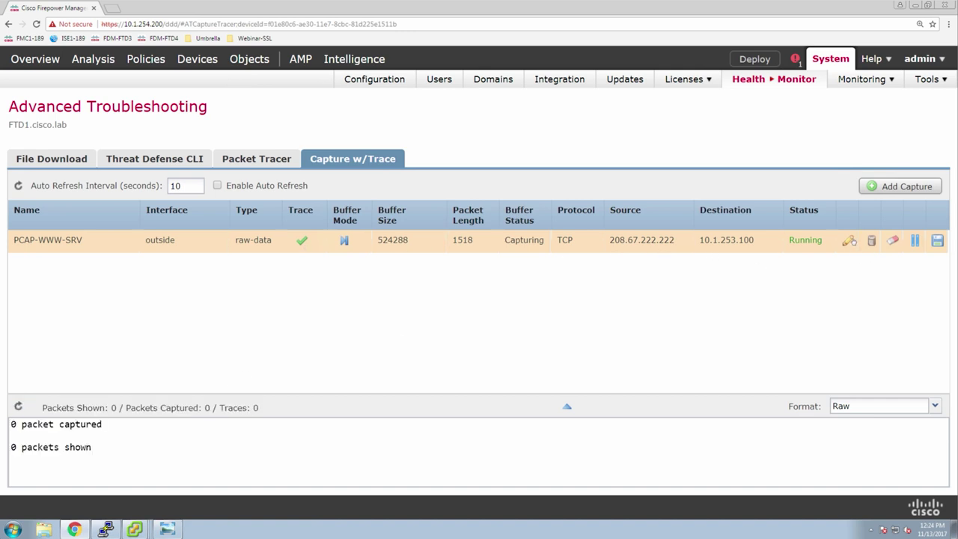
Step: Open the PCAP-WWW-SRV capture for editing and run ipconfig in cmd to find the local IP
{"action": "left_click", "coordinate": [849, 241]}
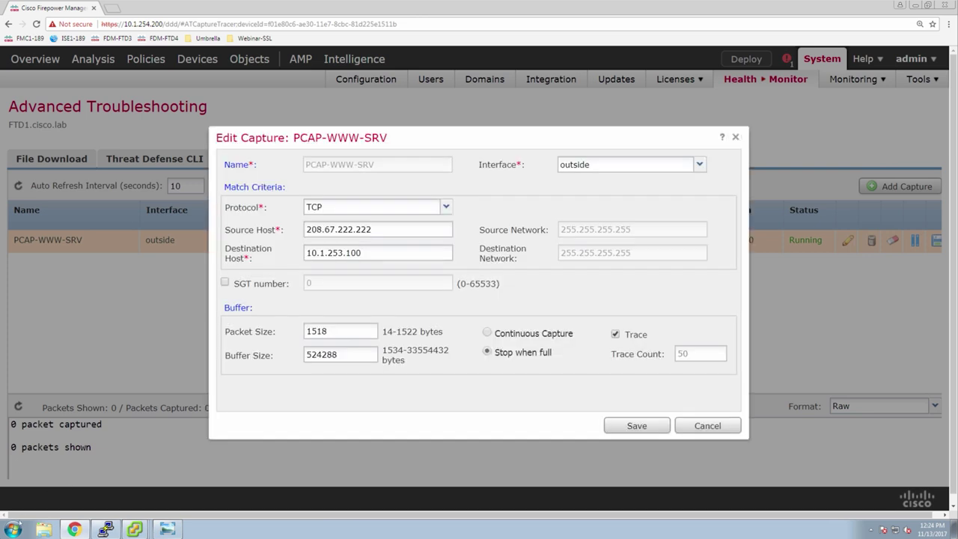
{"action": "left_click", "coordinate": [13, 529]}
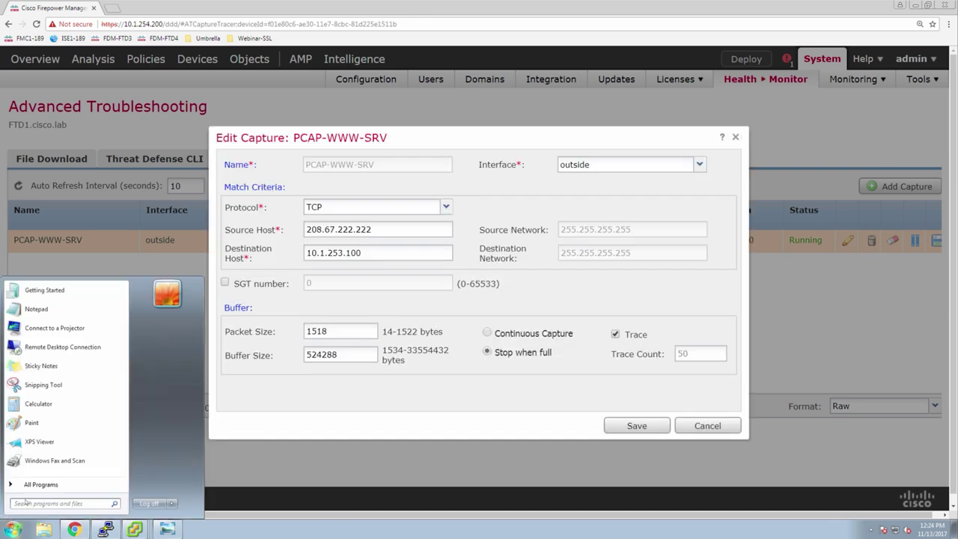
{"action": "type", "text": "cmd"}
{"action": "key", "text": "Return"}
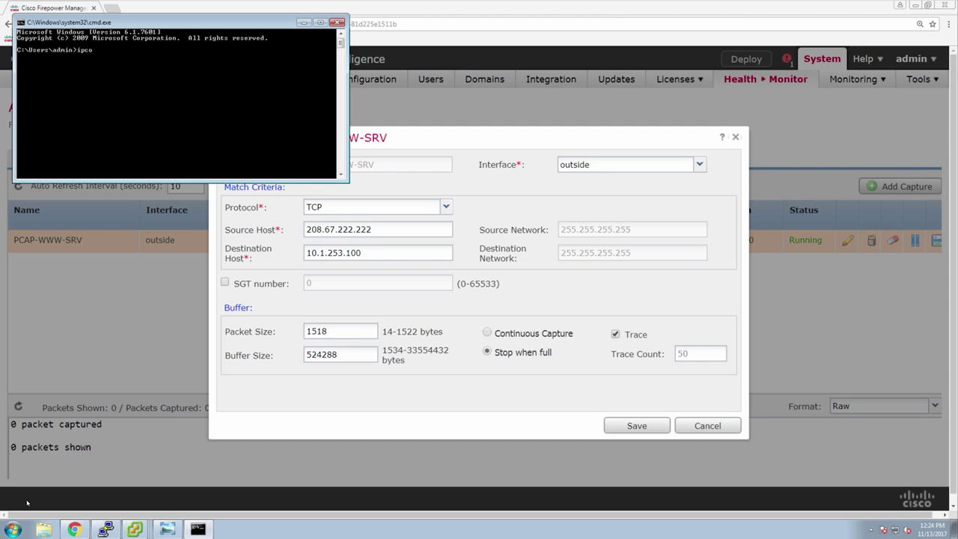
{"action": "type", "text": "ipconfig"}
{"action": "key", "text": "Return"}
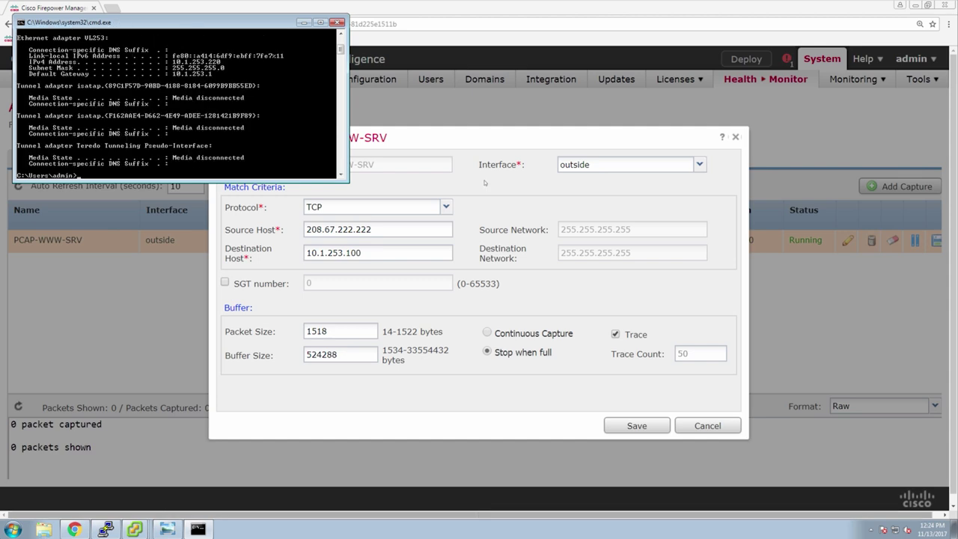
{"action": "left_click", "coordinate": [303, 23]}
Step: Replace the source host with 10.1.253.220 and save the capture
{"action": "left_click", "coordinate": [367, 232]}
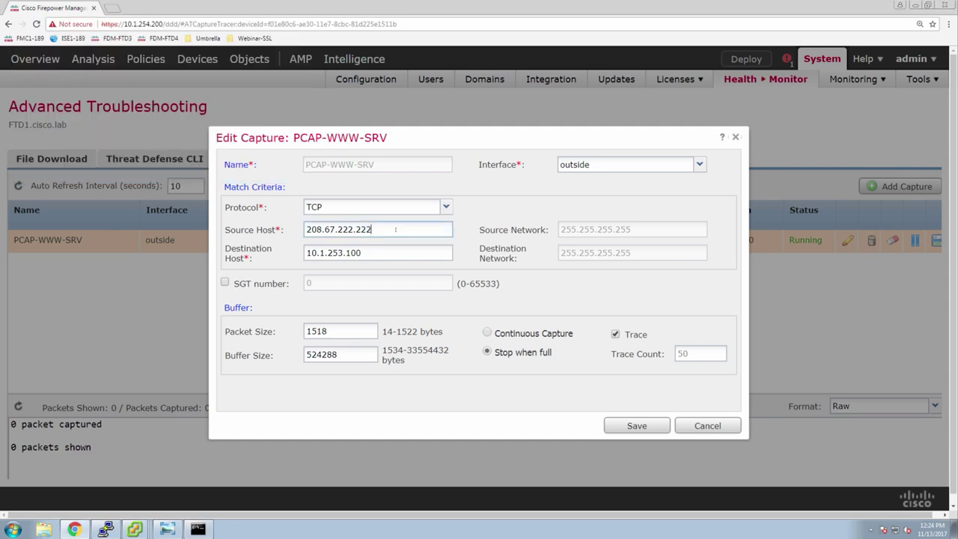
{"action": "double_click", "coordinate": [367, 233]}
{"action": "type", "text": "10.1.253."}
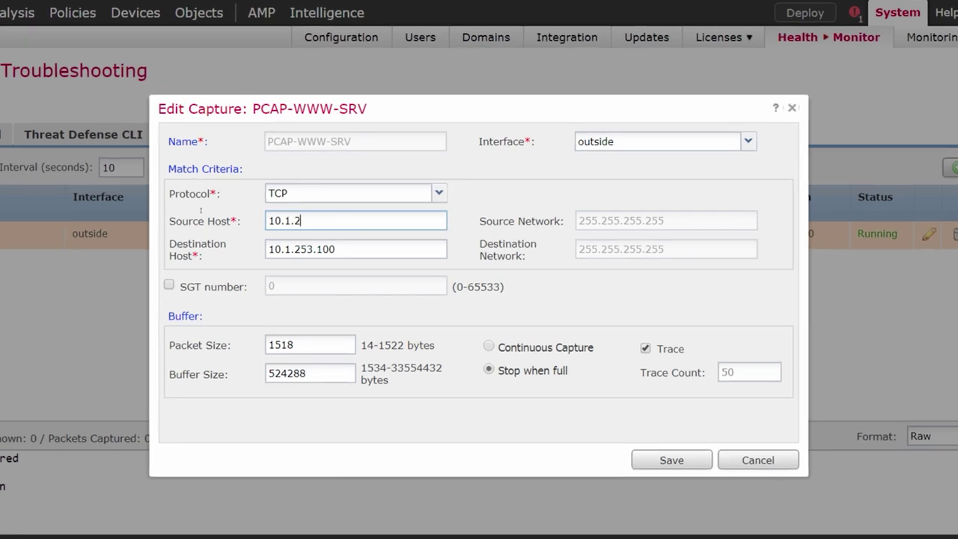
{"action": "type", "text": "220"}
{"action": "left_click", "coordinate": [663, 459]}
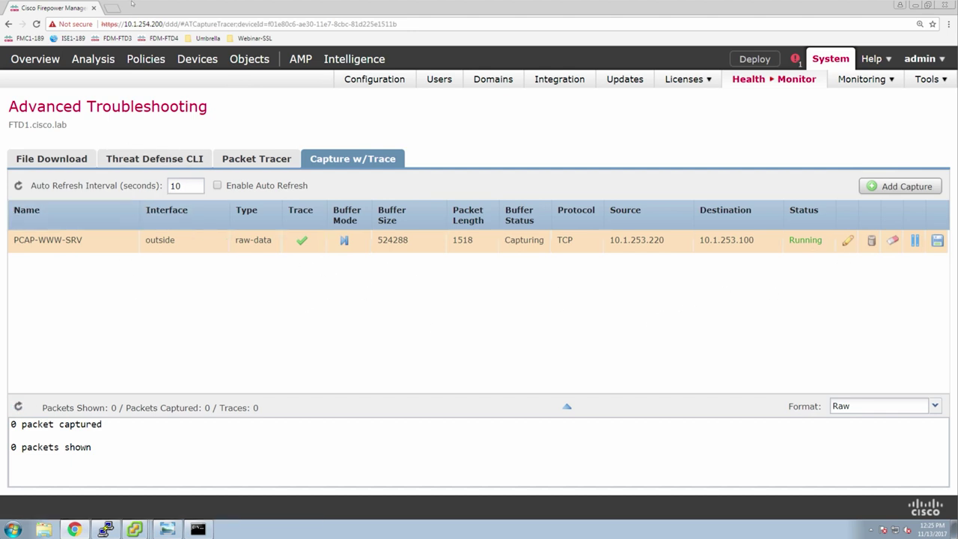
Step: Load 10.1.253.100 in a new Chrome tab, then return to the Firepower capture tab
{"action": "key", "text": "ctrl+t"}
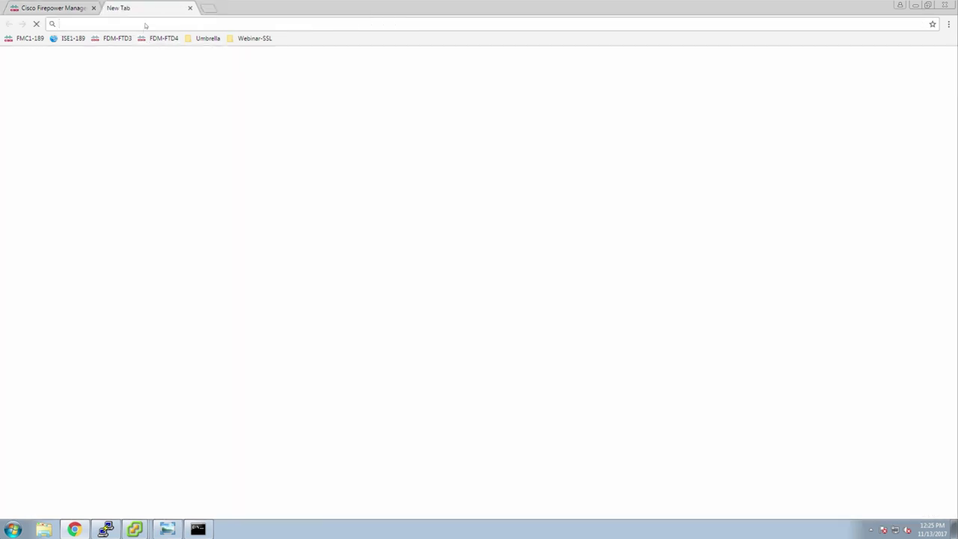
{"action": "type", "text": "1"}
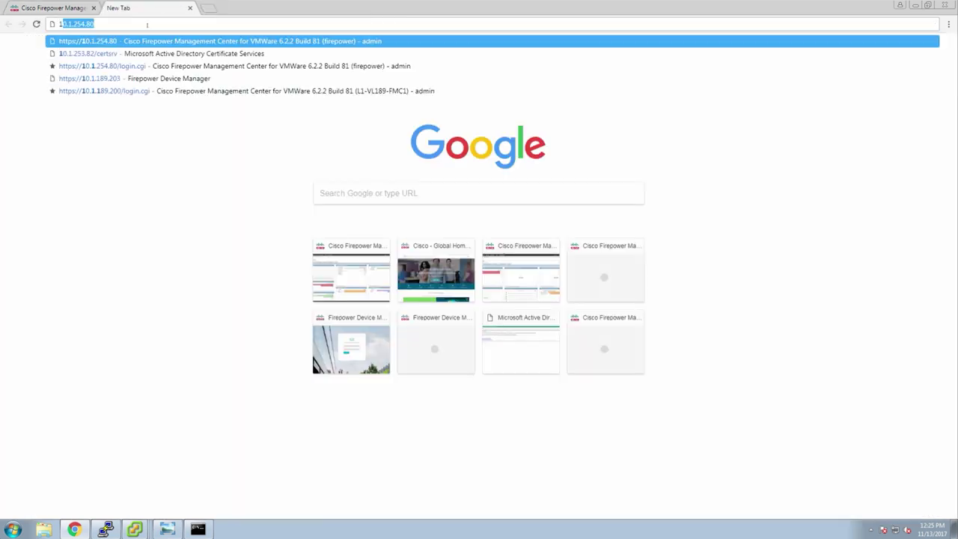
{"action": "type", "text": "0.1.253.100"}
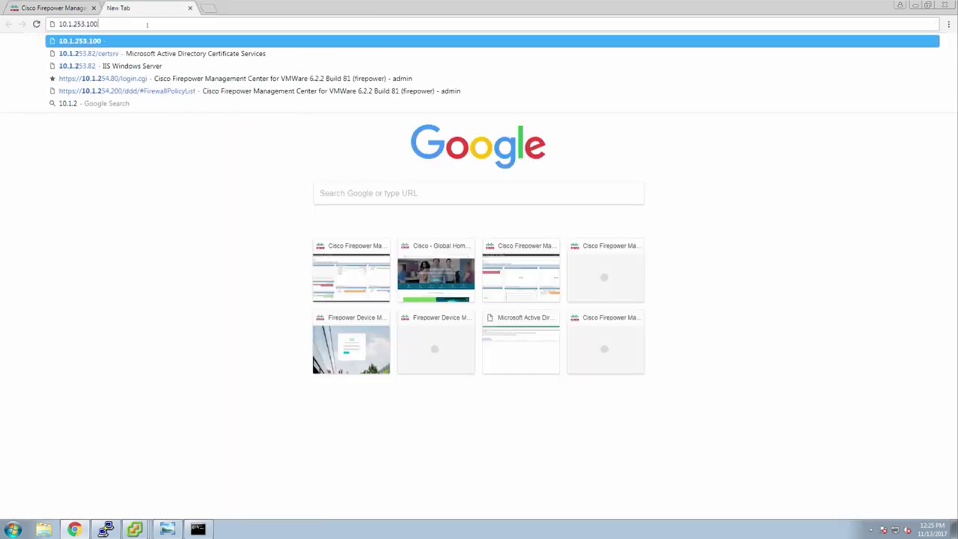
{"action": "key", "text": "Return"}
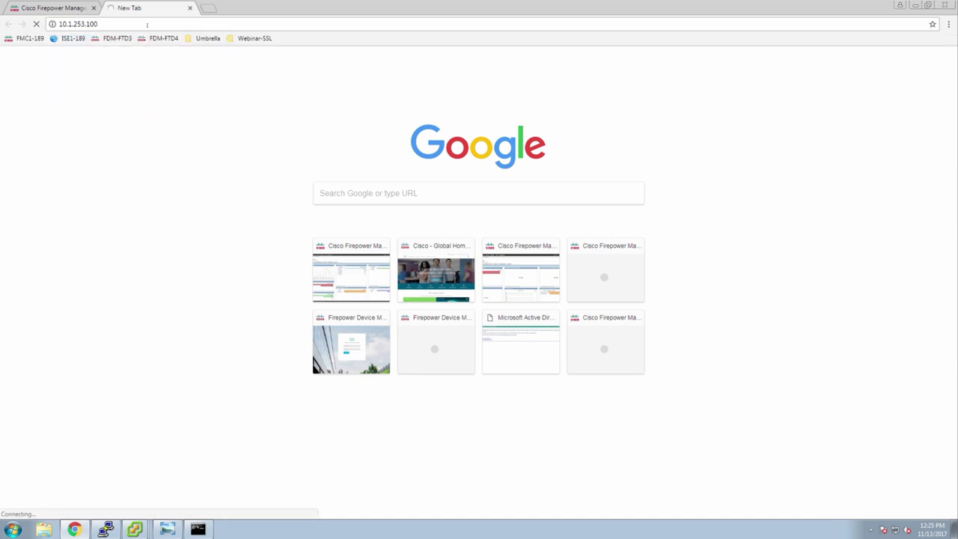
{"action": "left_click", "coordinate": [63, 9]}
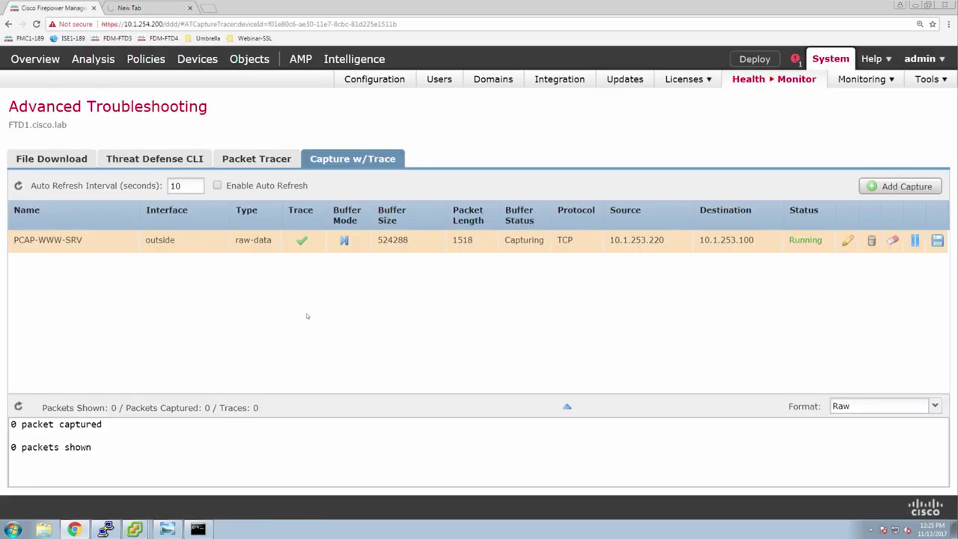
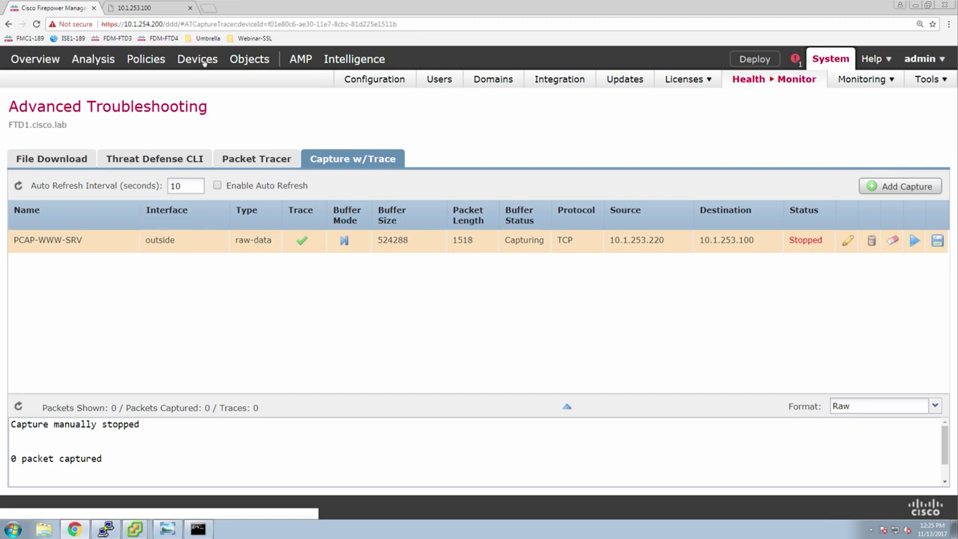
Step: Edit the FMC101-FTD-NAT policy and start a new NAT rule
{"action": "mouse_move", "coordinate": [204, 63]}
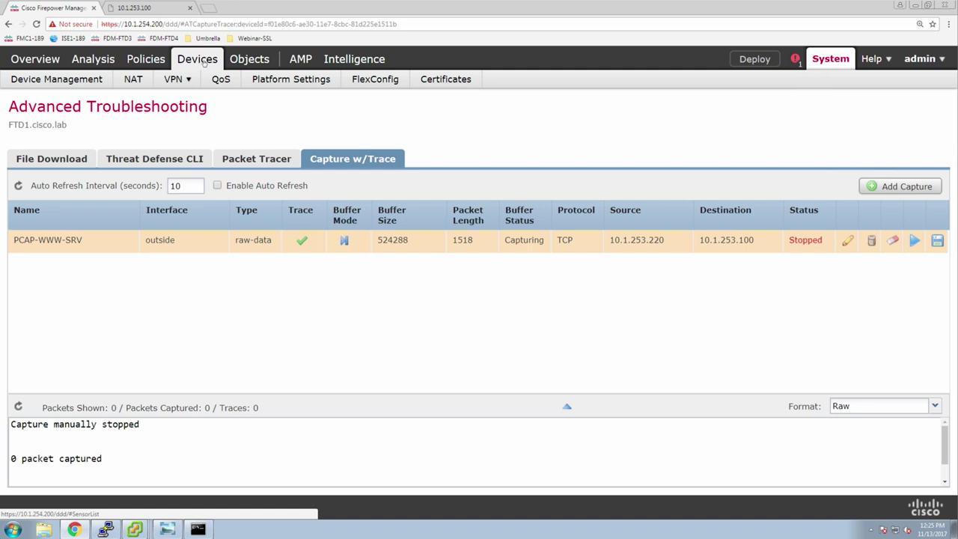
{"action": "left_click", "coordinate": [133, 78]}
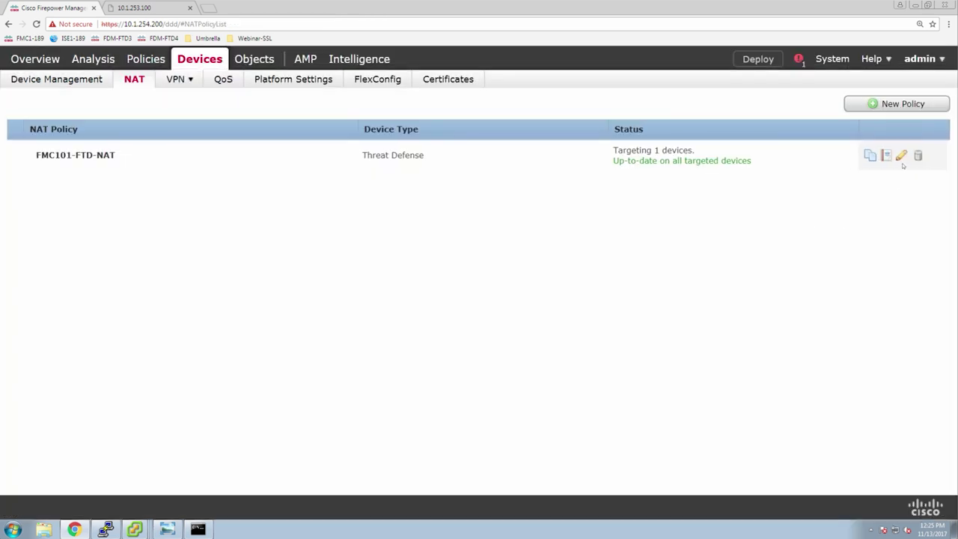
{"action": "left_click", "coordinate": [902, 155]}
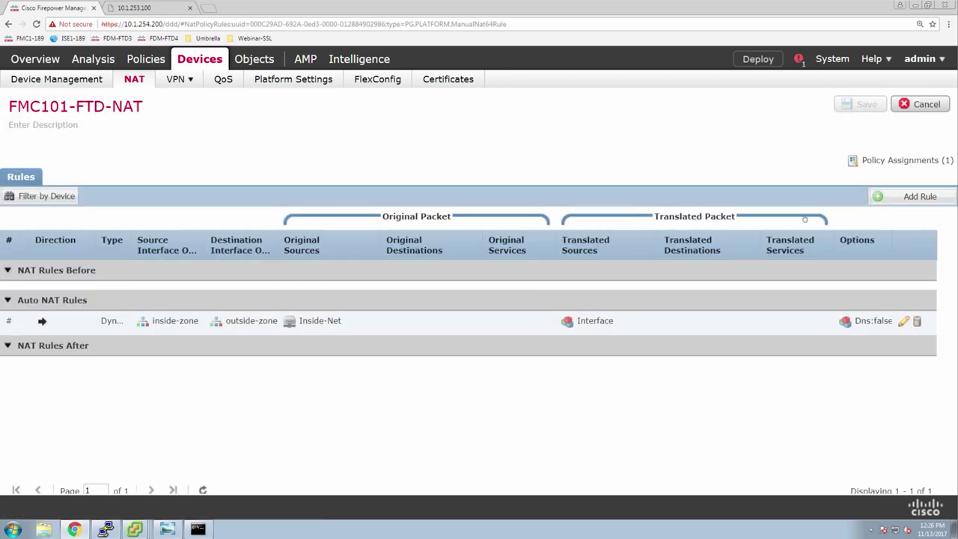
{"action": "left_click", "coordinate": [928, 197]}
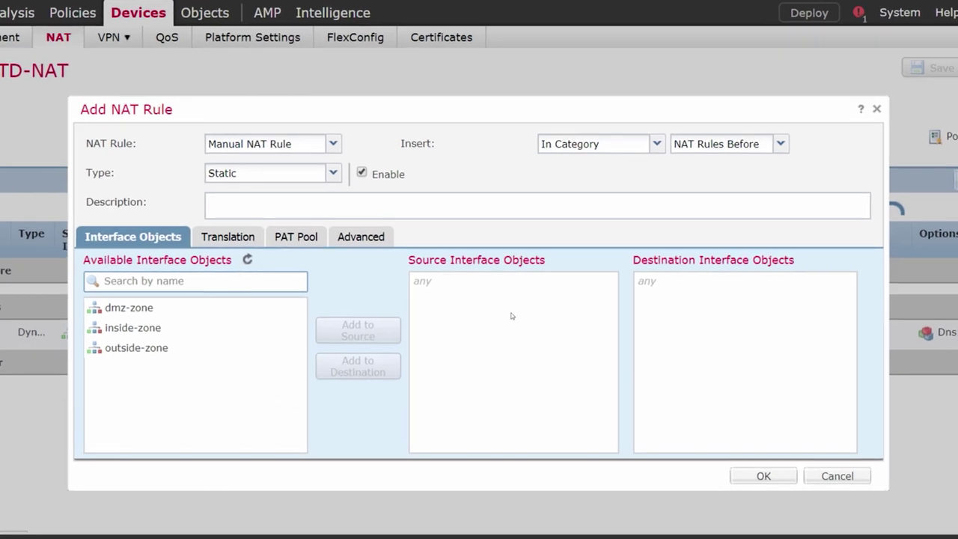
Step: Set the rule's source interface to dmz-zone and destination interface to outside-zone
{"action": "left_click", "coordinate": [129, 330]}
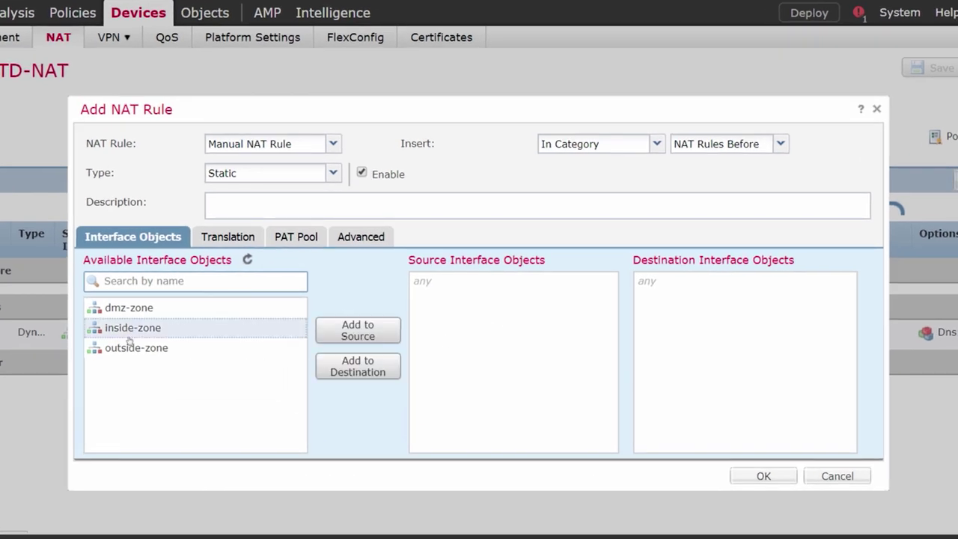
{"action": "left_click", "coordinate": [130, 351]}
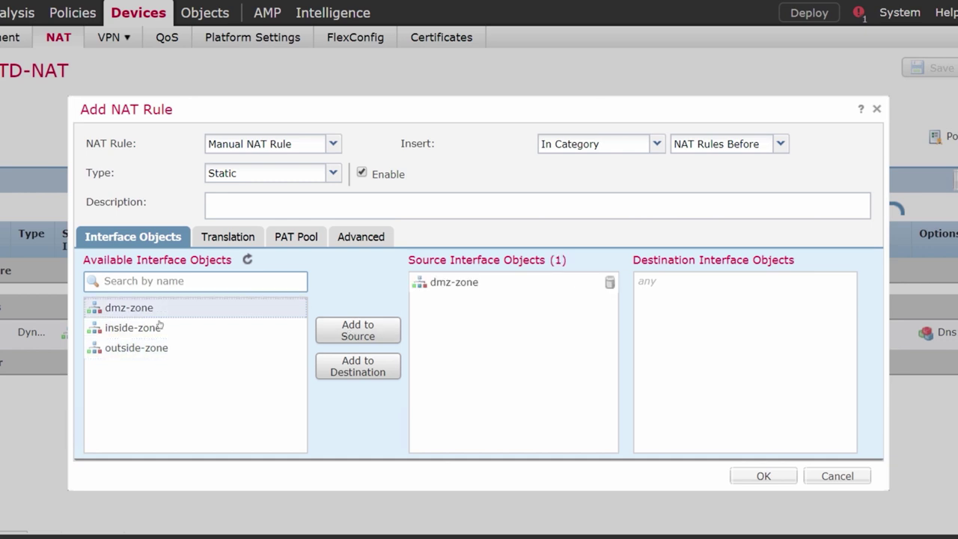
{"action": "left_click", "coordinate": [357, 365]}
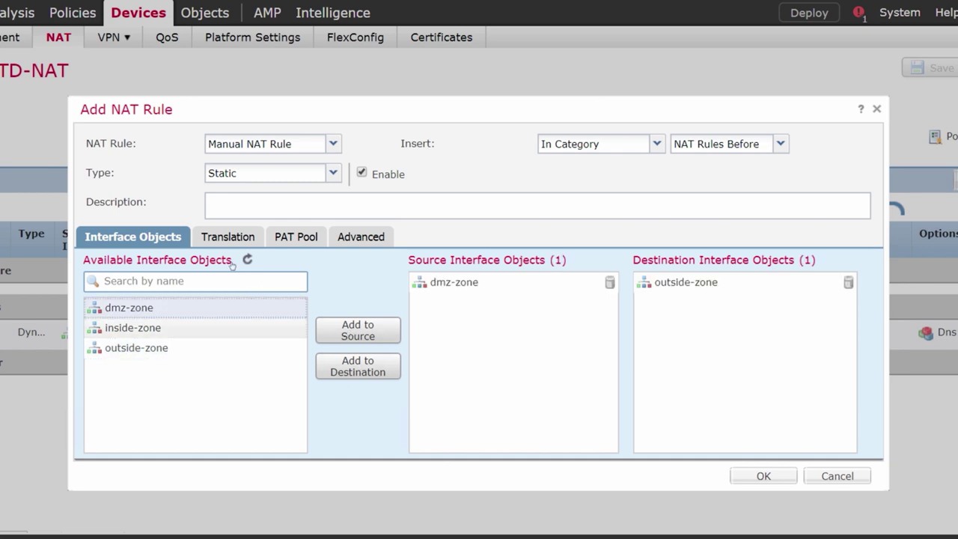
{"action": "left_click", "coordinate": [219, 238]}
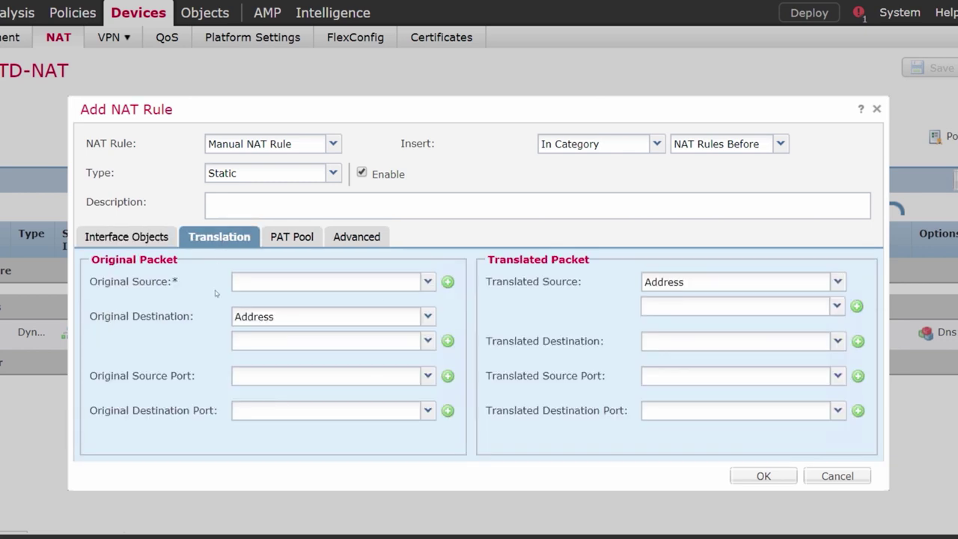
Step: Choose WWW-SRV as the rule's original source
{"action": "left_click", "coordinate": [427, 281]}
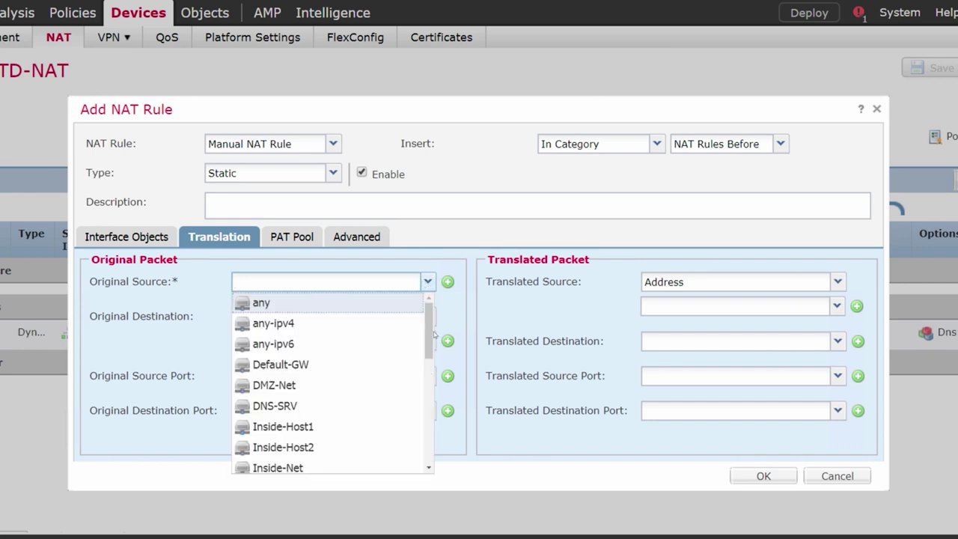
{"action": "left_click_drag", "start_coordinate": [431, 334], "coordinate": [431, 342]}
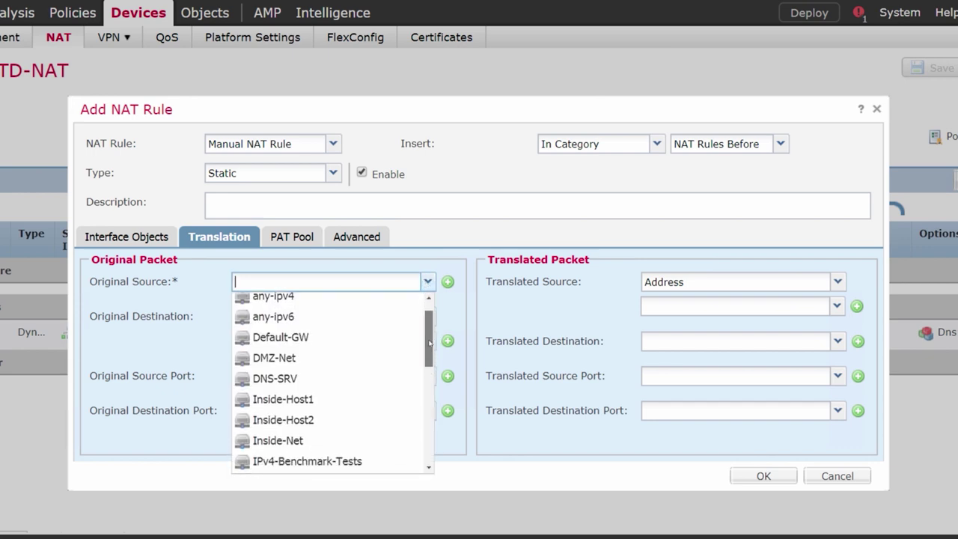
{"action": "scroll", "coordinate": [430, 343], "scroll_direction": "down", "scroll_amount": 3}
{"action": "left_click", "coordinate": [274, 461]}
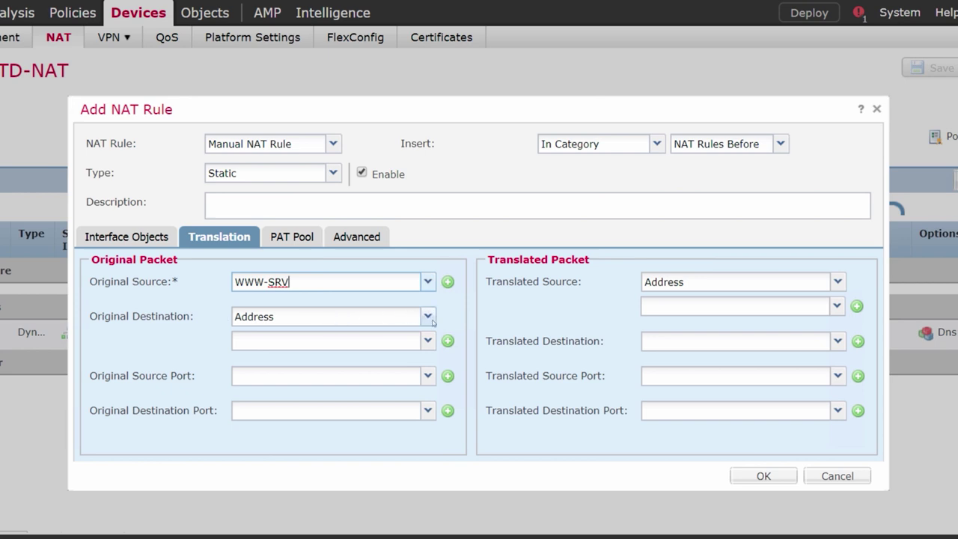
Step: Set the original source port to HTTP, keeping Address as the translated source type
{"action": "left_click", "coordinate": [429, 376]}
{"action": "left_click", "coordinate": [271, 298]}
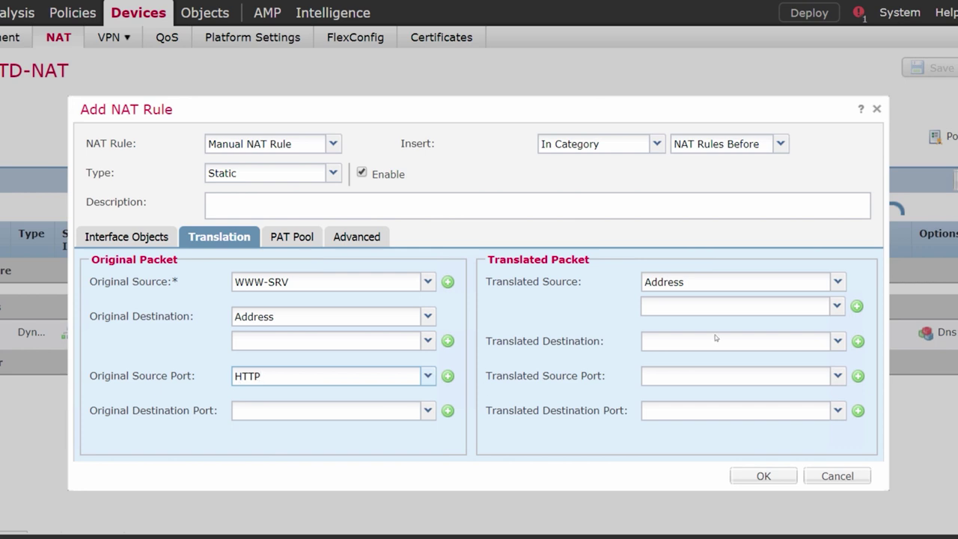
{"action": "left_click", "coordinate": [837, 283]}
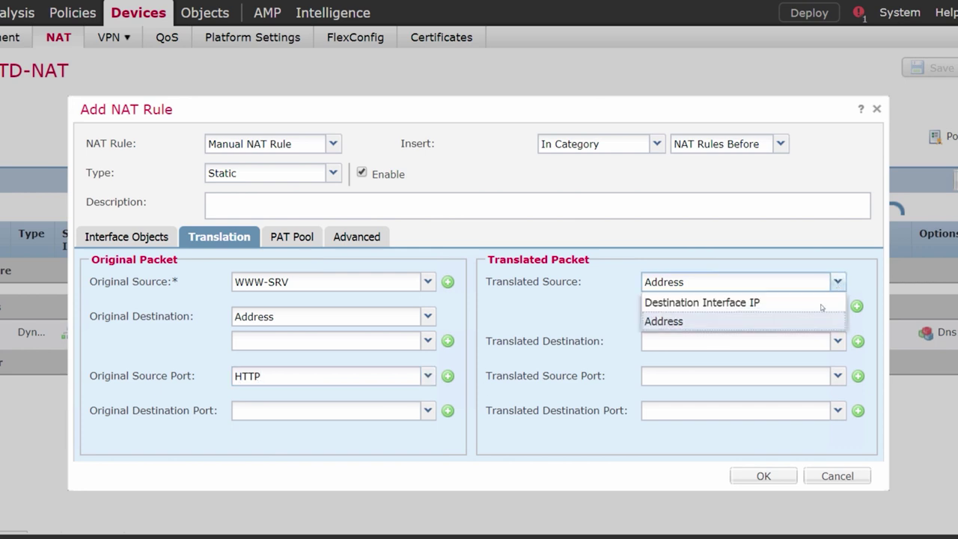
{"action": "left_click", "coordinate": [747, 325]}
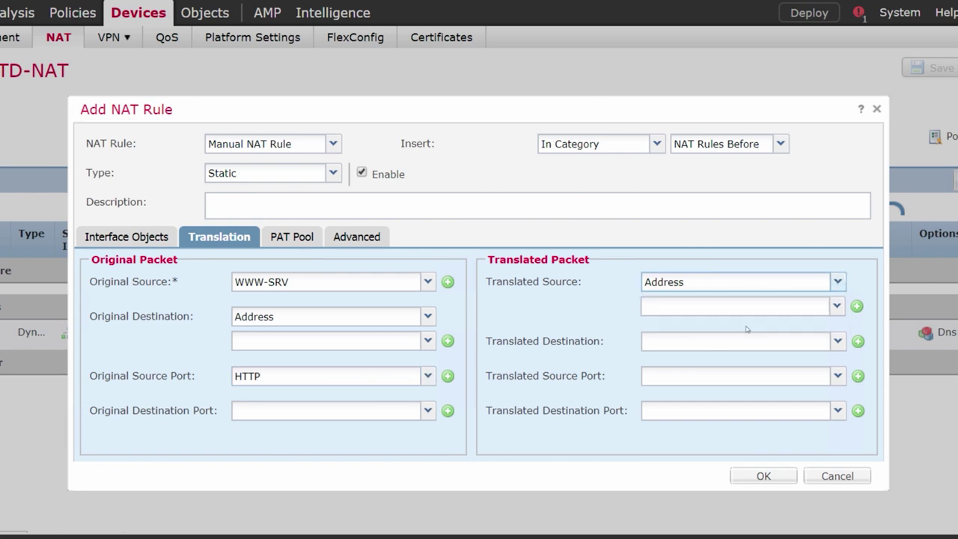
Step: Create and save network object WWW-SRV-EXT with address 10.1.253.100
{"action": "left_click", "coordinate": [857, 306]}
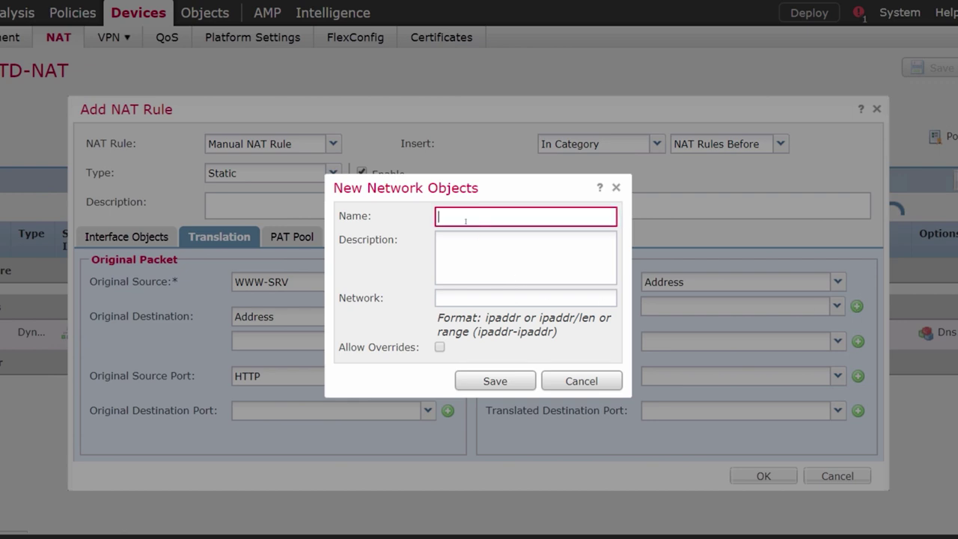
{"action": "type", "text": "WWW"}
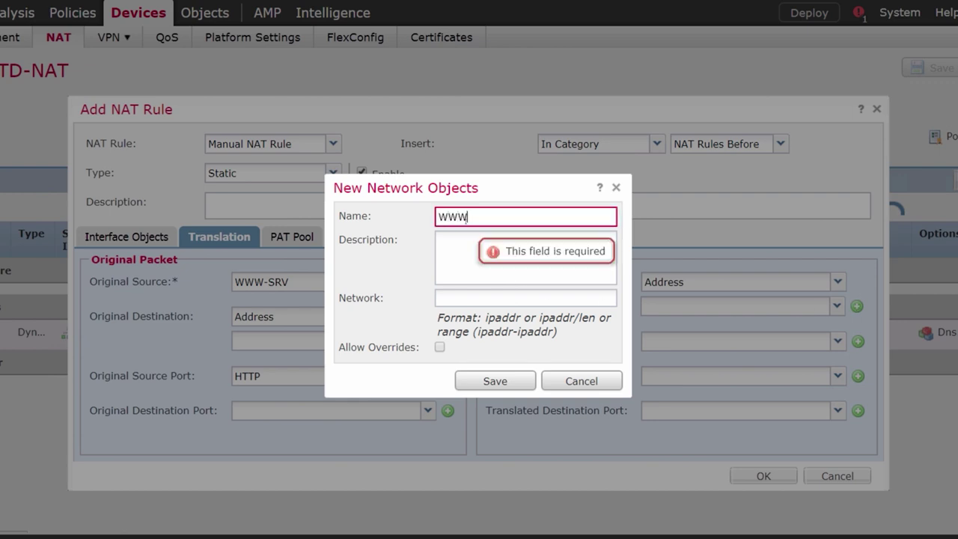
{"action": "type", "text": "-SRV-"}
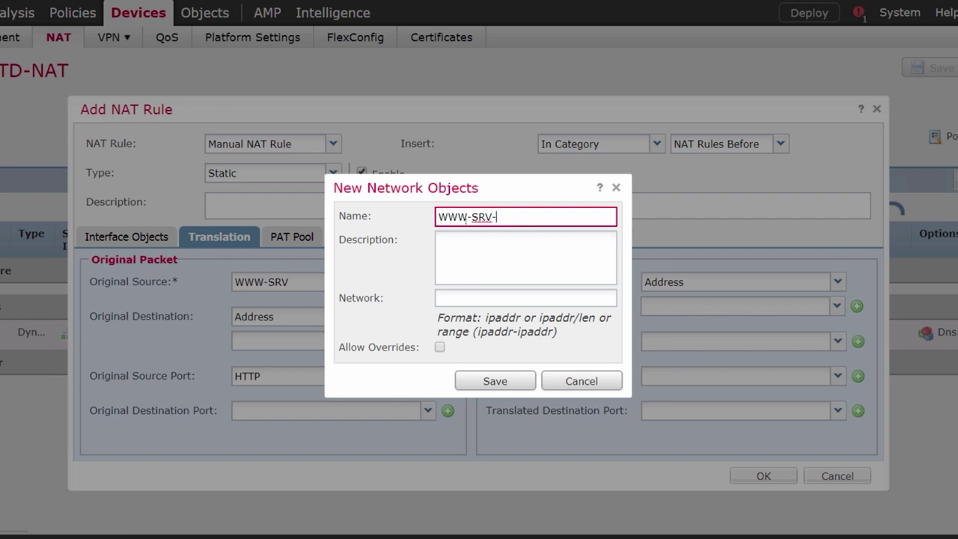
{"action": "type", "text": "EXT"}
{"action": "left_click", "coordinate": [468, 302]}
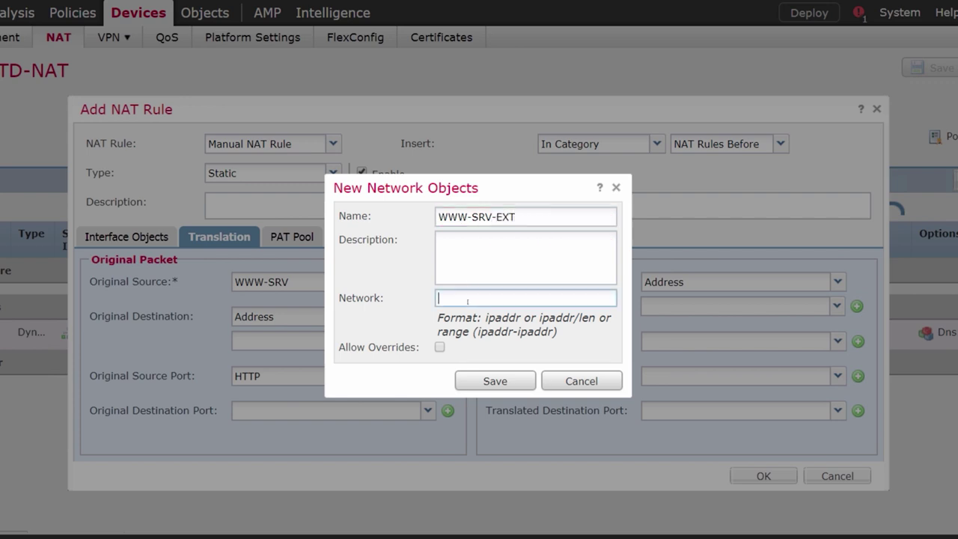
{"action": "type", "text": "10.1.253.100"}
{"action": "left_click", "coordinate": [484, 382]}
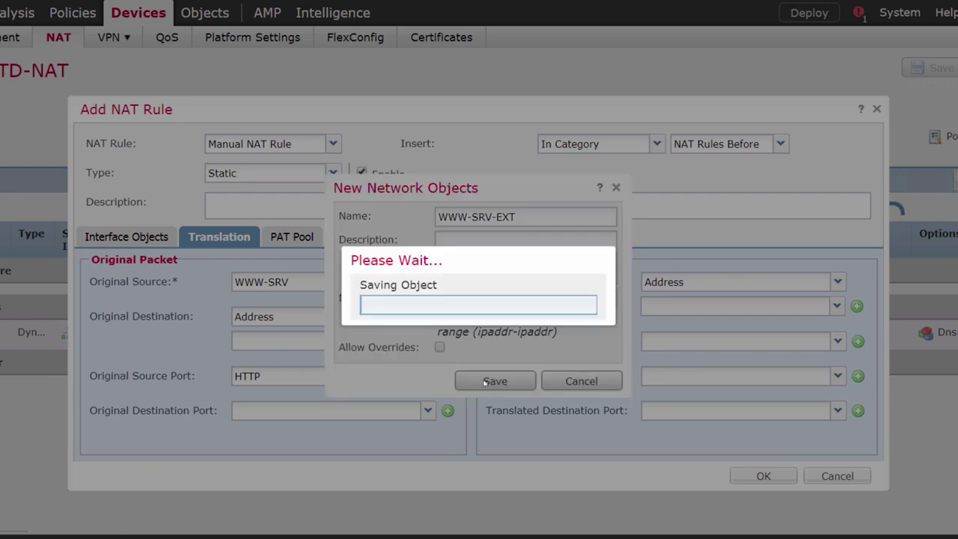
{"action": "left_click", "coordinate": [835, 283]}
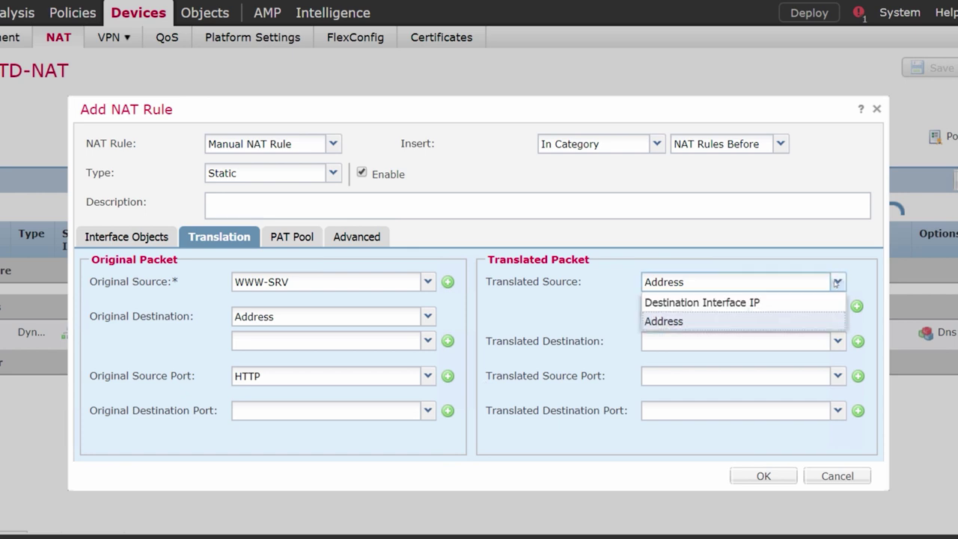
Step: Set the rule's translated source to WWW-SRV-EXT
{"action": "left_click", "coordinate": [834, 321]}
{"action": "left_click", "coordinate": [837, 306]}
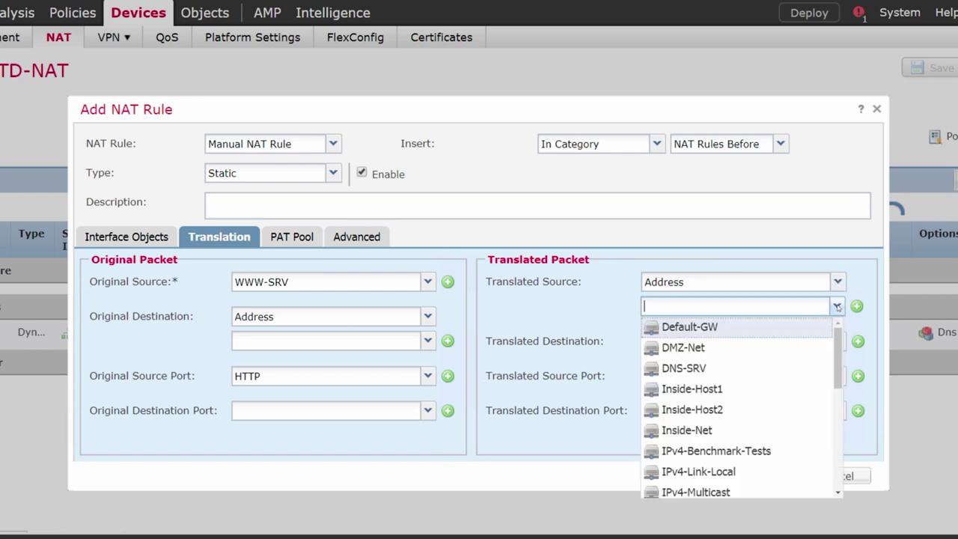
{"action": "left_click_drag", "start_coordinate": [839, 335], "coordinate": [839, 431]}
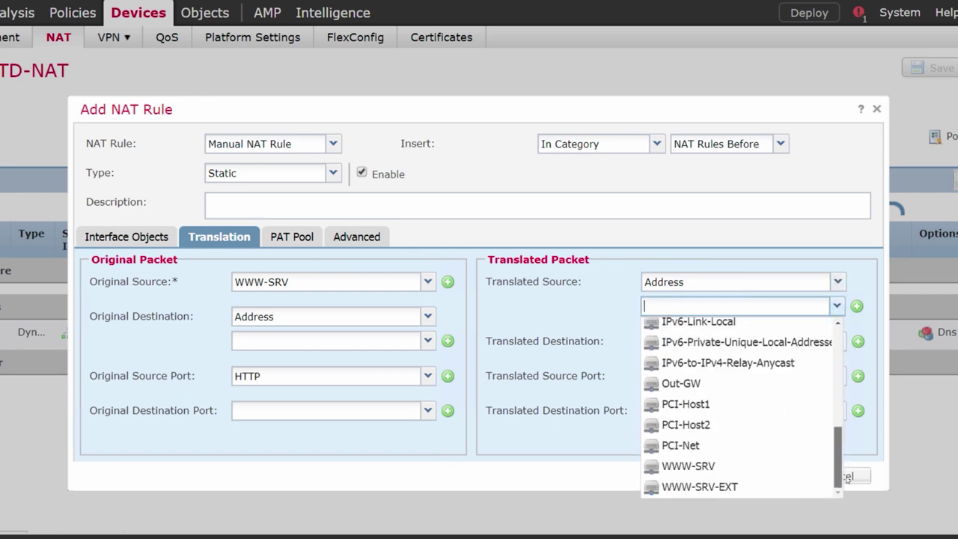
{"action": "left_click", "coordinate": [693, 485]}
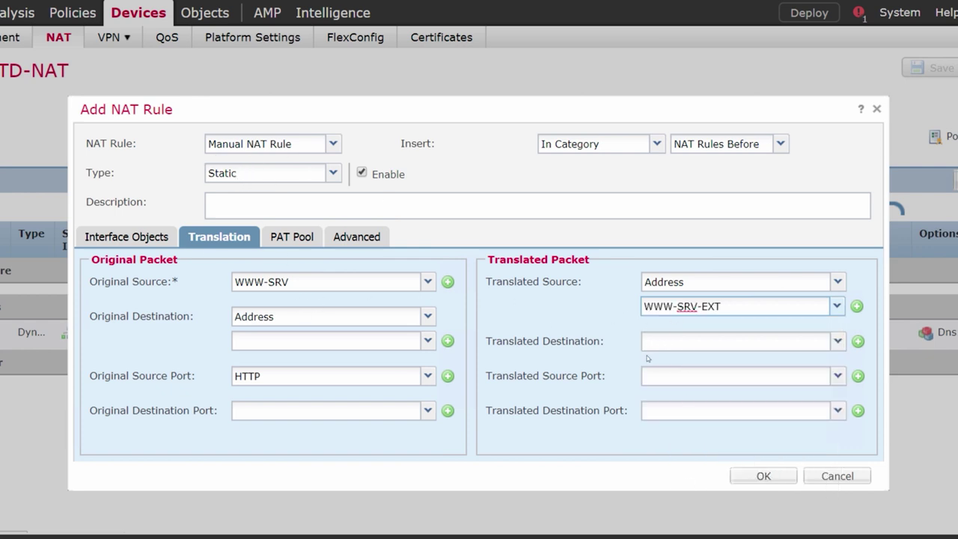
Step: Set the translated source port to HTTP, add the rule, and save FMC101-FTD-NAT
{"action": "left_click", "coordinate": [678, 378]}
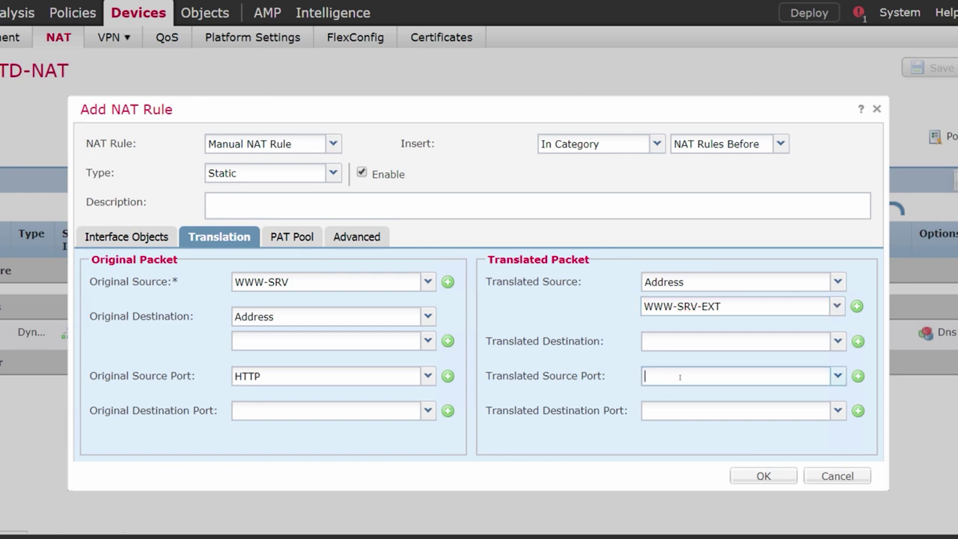
{"action": "left_click", "coordinate": [837, 376]}
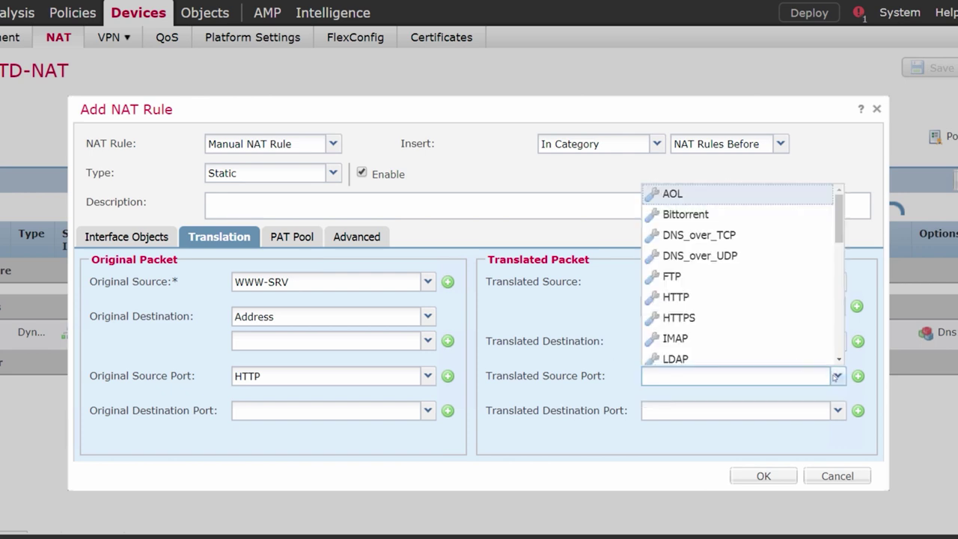
{"action": "left_click", "coordinate": [677, 296]}
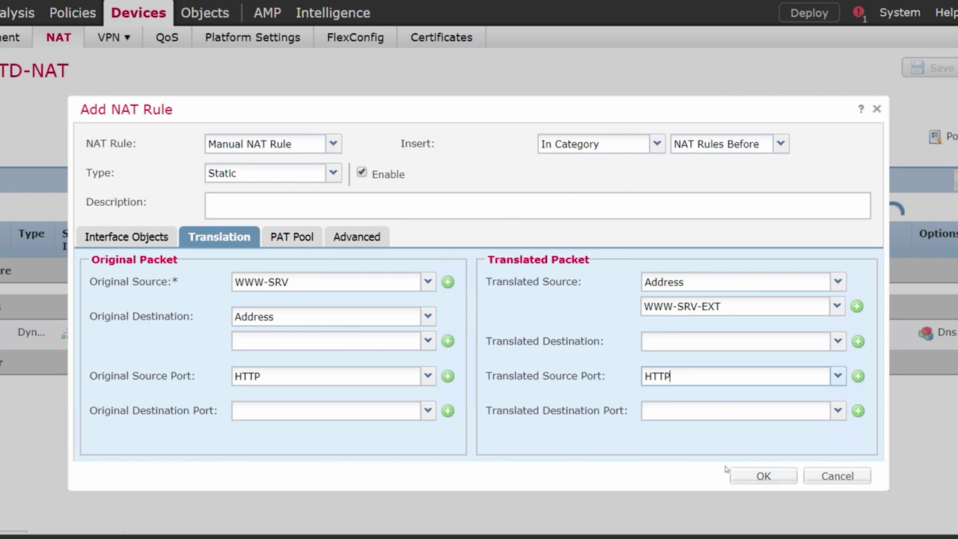
{"action": "left_click", "coordinate": [752, 480]}
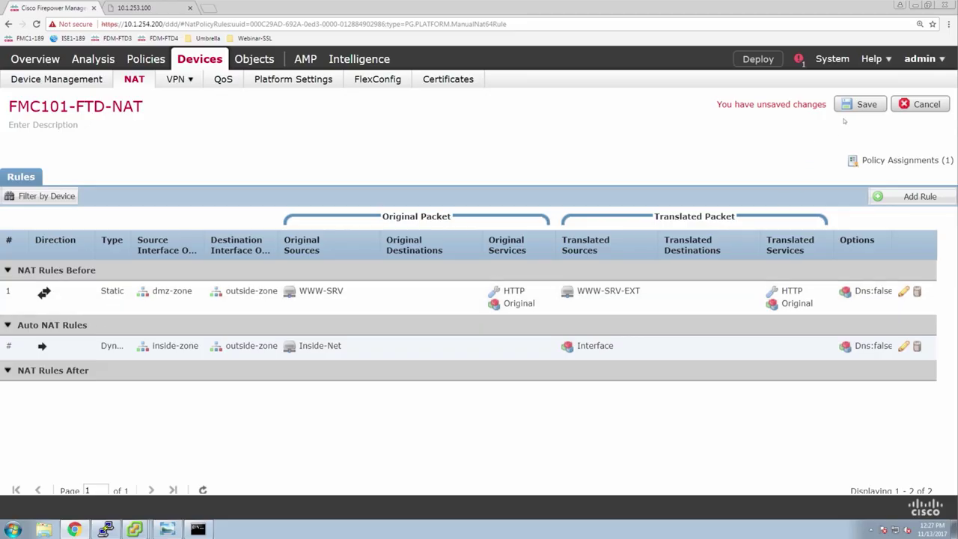
{"action": "left_click", "coordinate": [864, 104]}
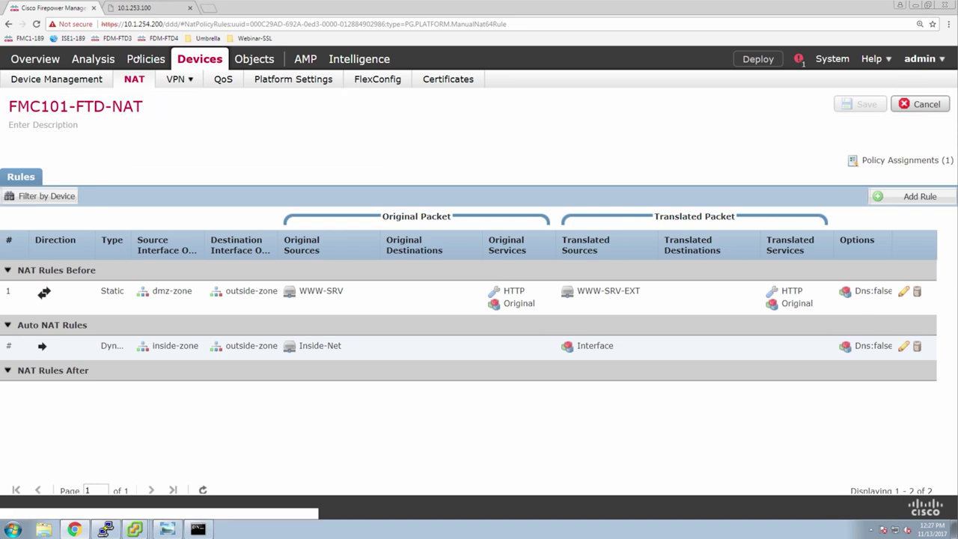
Step: Edit FTD1-Access-Policy and start a new access control rule
{"action": "mouse_move", "coordinate": [142, 63]}
{"action": "mouse_move", "coordinate": [54, 80]}
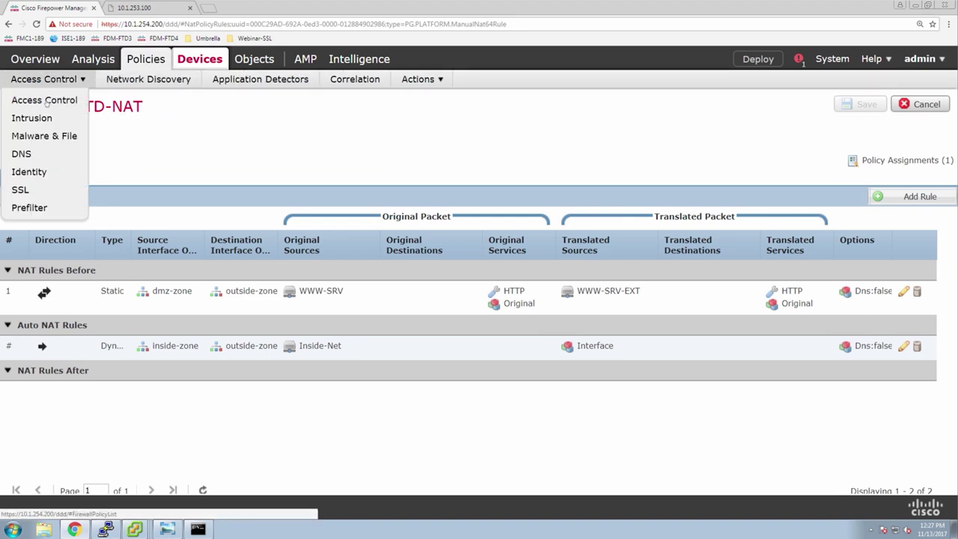
{"action": "left_click", "coordinate": [48, 103]}
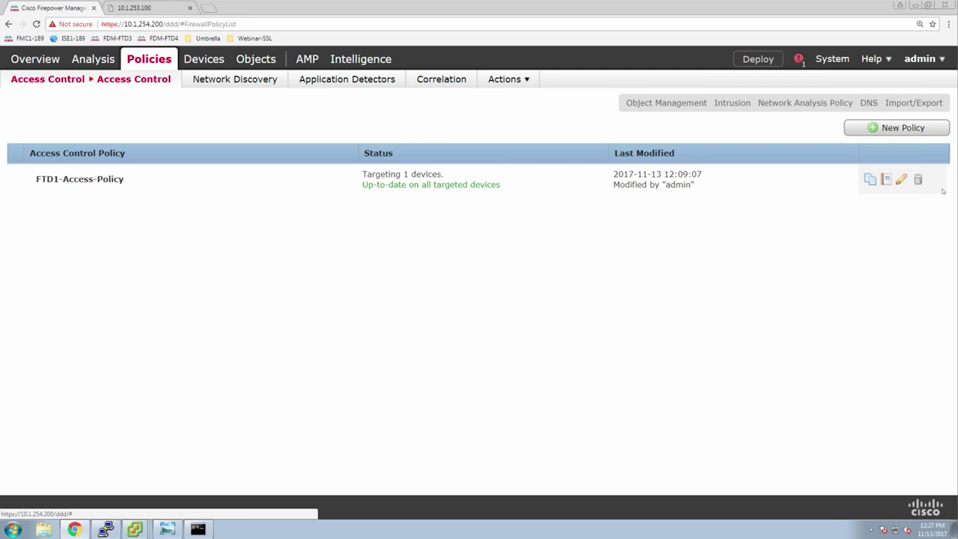
{"action": "left_click", "coordinate": [901, 179]}
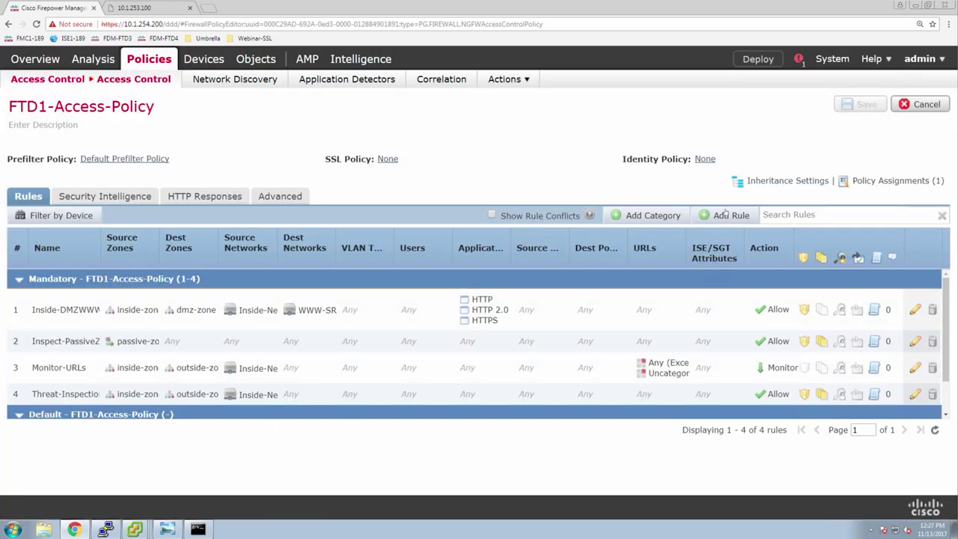
{"action": "left_click", "coordinate": [725, 214]}
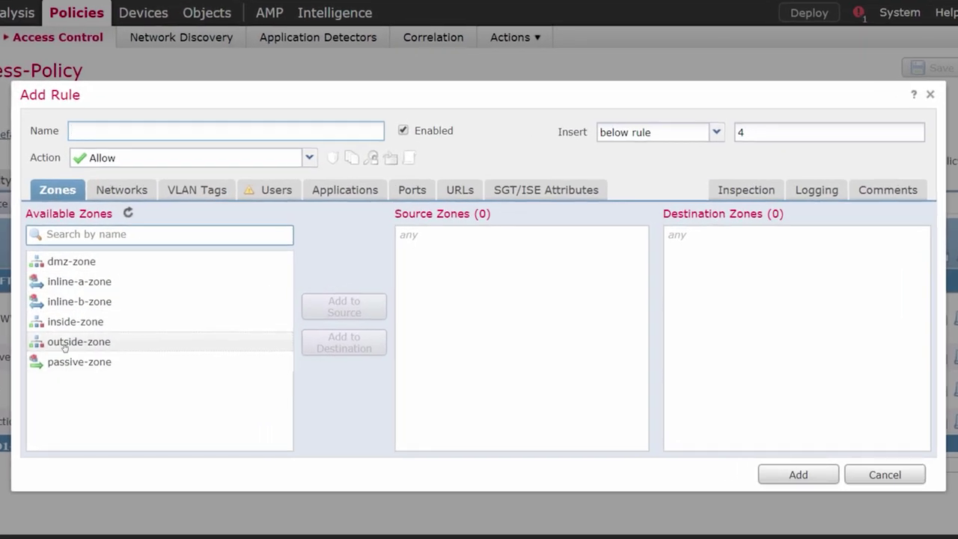
Step: Make outside-zone the rule's source zone and dmz-zone its destination zone
{"action": "left_click", "coordinate": [64, 344]}
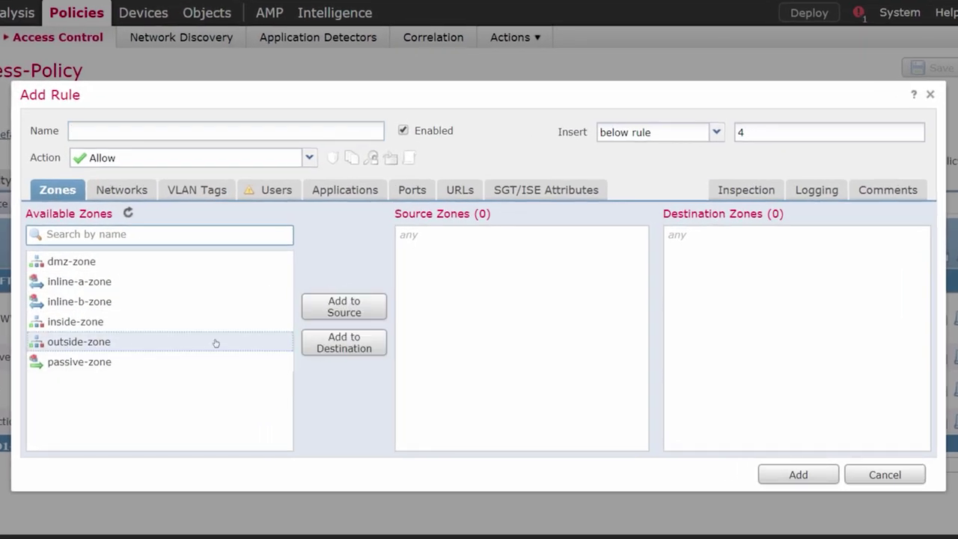
{"action": "left_click", "coordinate": [334, 306]}
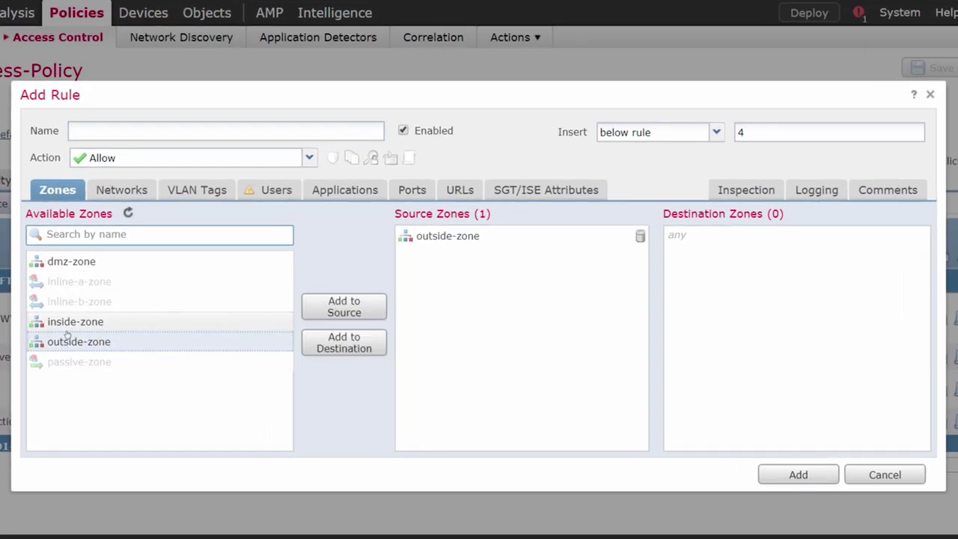
{"action": "left_click", "coordinate": [62, 268]}
{"action": "left_click", "coordinate": [342, 348]}
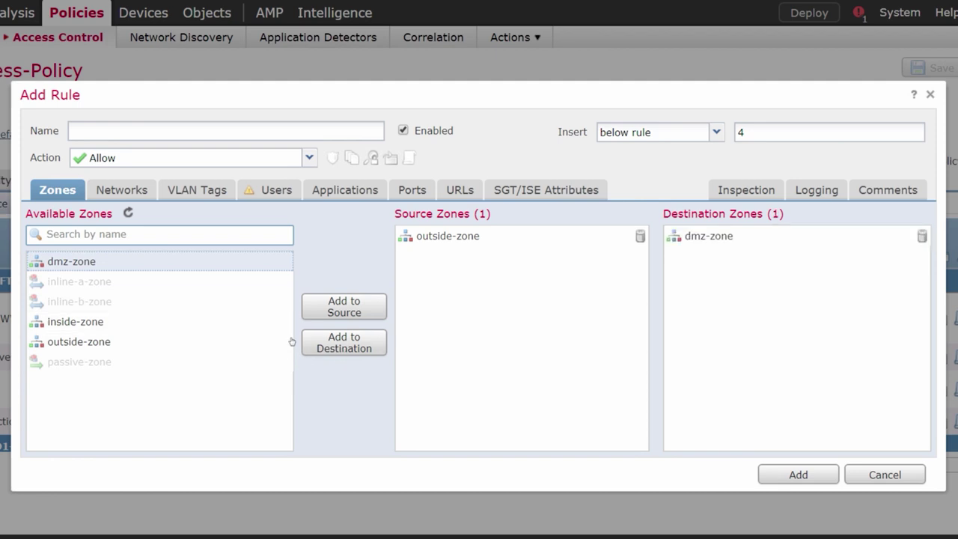
{"action": "left_click", "coordinate": [125, 193]}
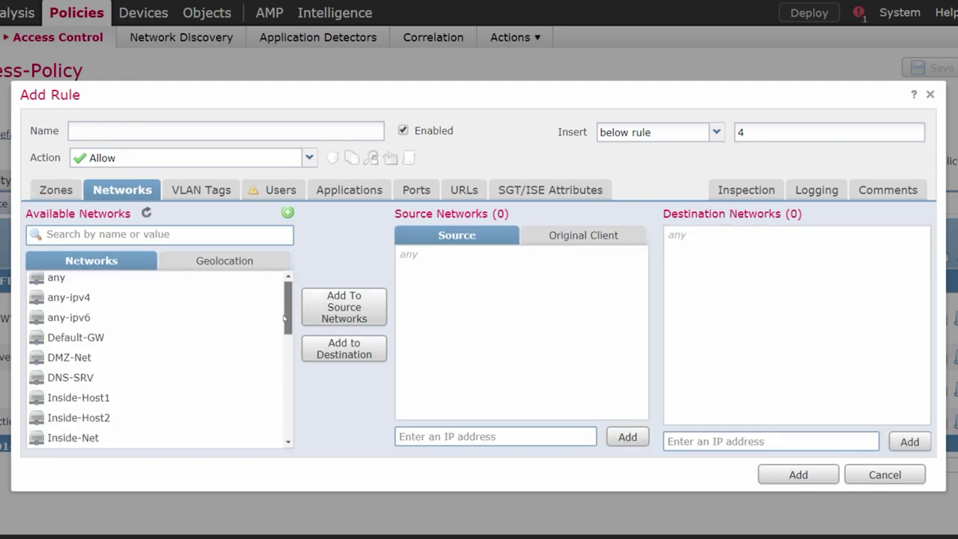
Step: Add the WWW-SRV network object as the rule's destination network
{"action": "scroll", "coordinate": [283, 317], "scroll_direction": "down", "scroll_amount": 1}
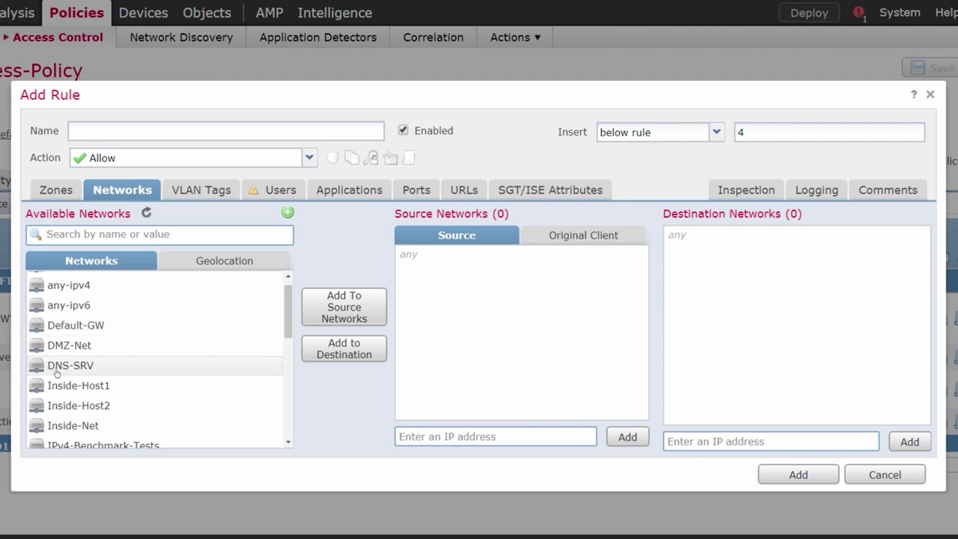
{"action": "scroll", "coordinate": [56, 371], "scroll_direction": "down", "scroll_amount": 5}
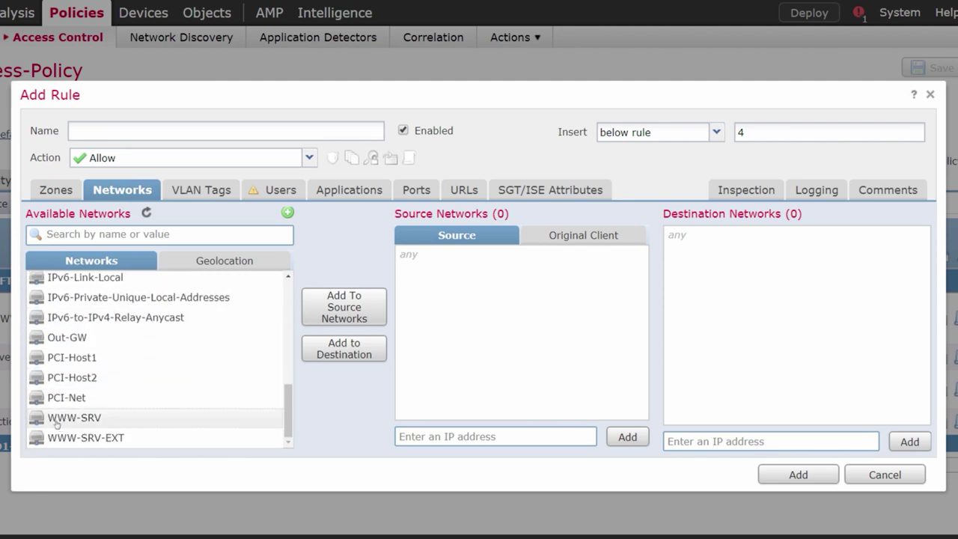
{"action": "left_click", "coordinate": [57, 423]}
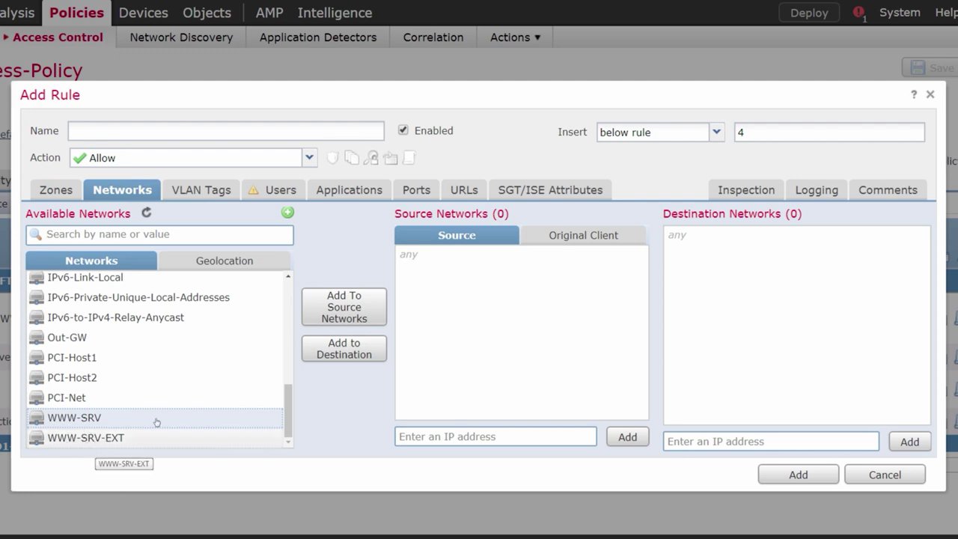
{"action": "left_click", "coordinate": [327, 350]}
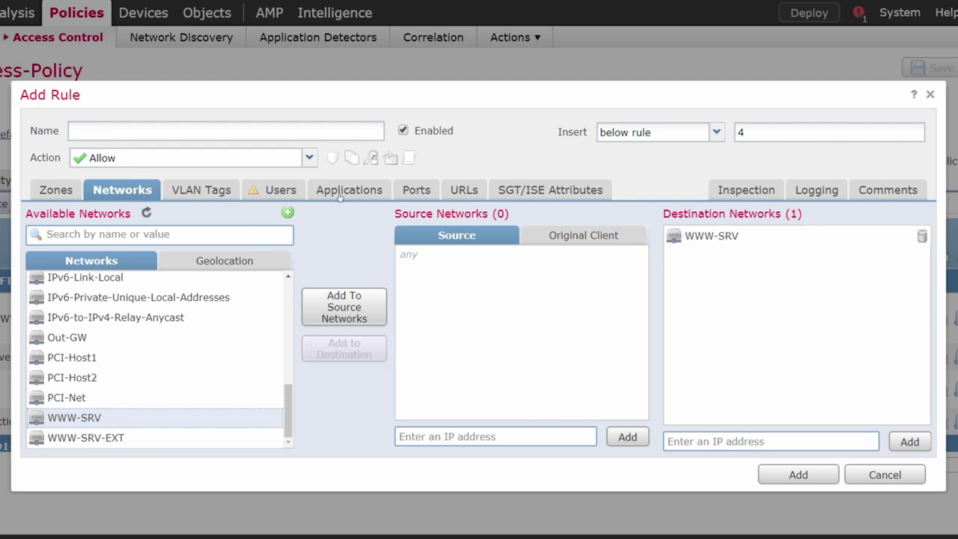
{"action": "left_click", "coordinate": [408, 193]}
{"action": "left_click", "coordinate": [69, 365]}
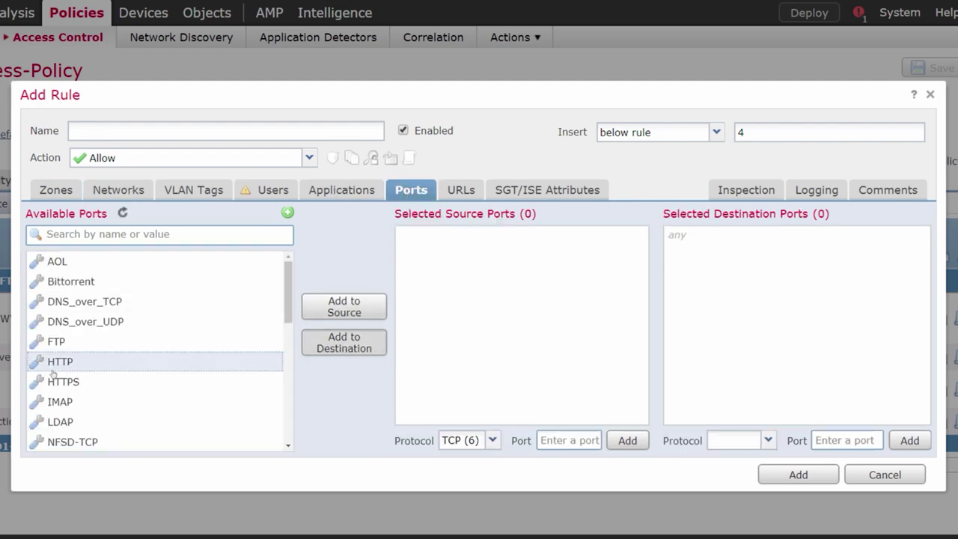
{"action": "left_click", "coordinate": [338, 342]}
{"action": "left_click", "coordinate": [145, 381]}
{"action": "left_click", "coordinate": [343, 342]}
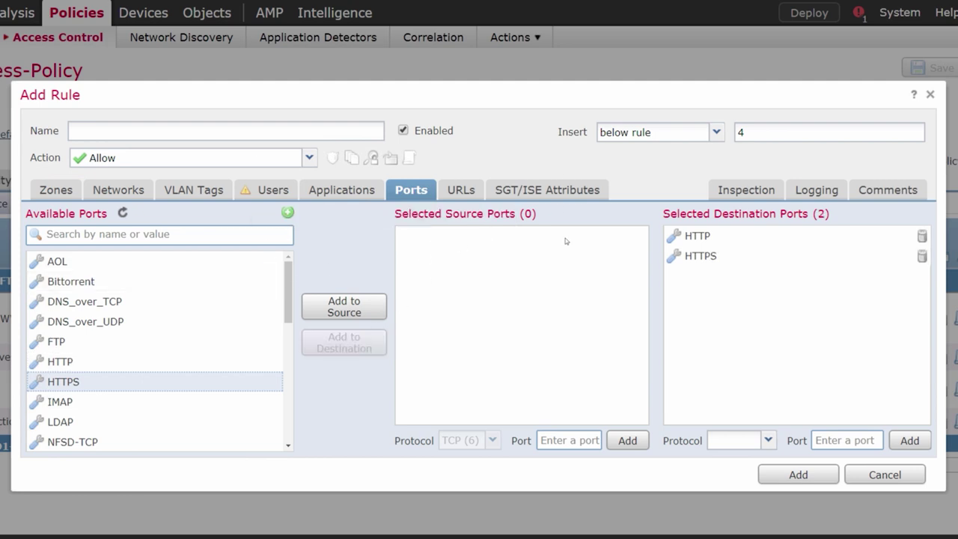
{"action": "left_click", "coordinate": [154, 131]}
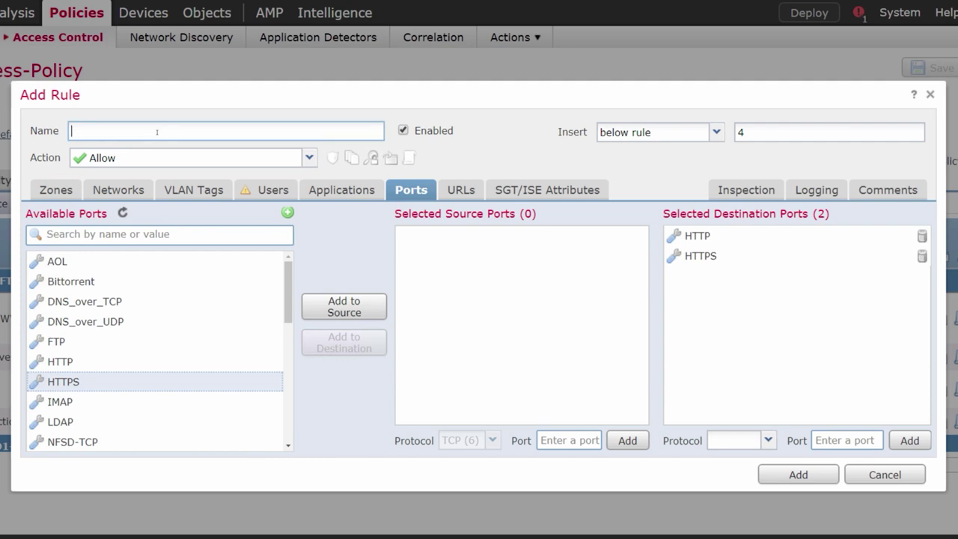
{"action": "type", "text": "Outside-WWW"}
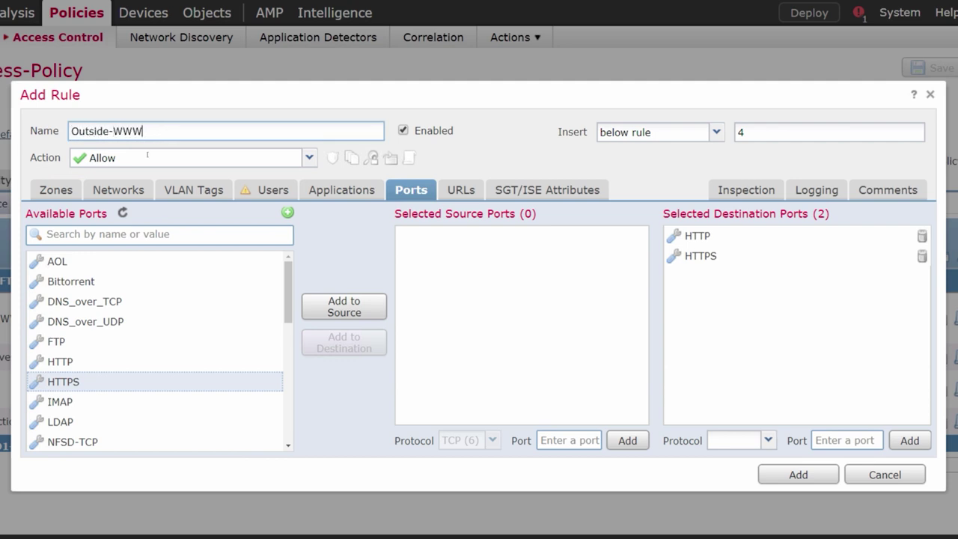
Step: Enable Log at End of Connection, insert the rule above rule 1, and add it
{"action": "left_click", "coordinate": [762, 191]}
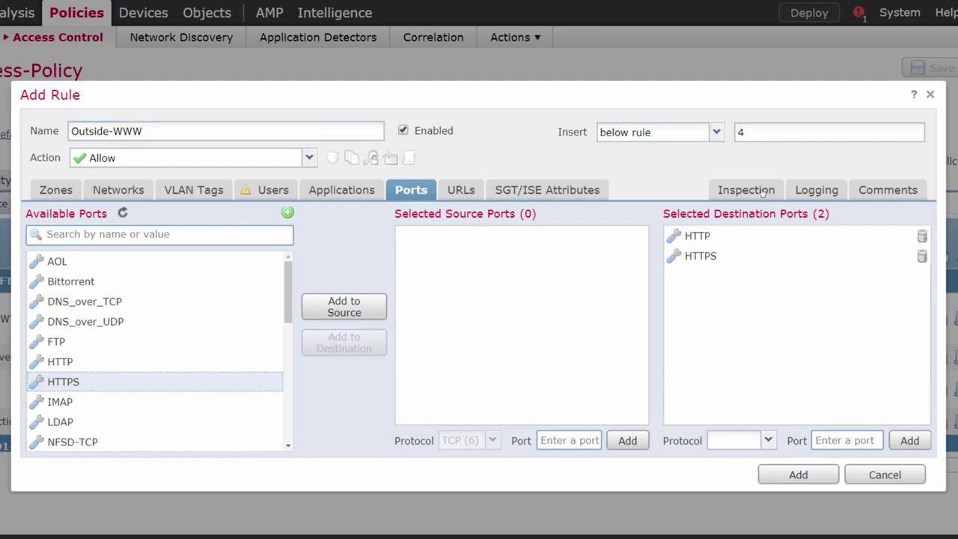
{"action": "left_click", "coordinate": [814, 190]}
{"action": "left_click", "coordinate": [116, 250]}
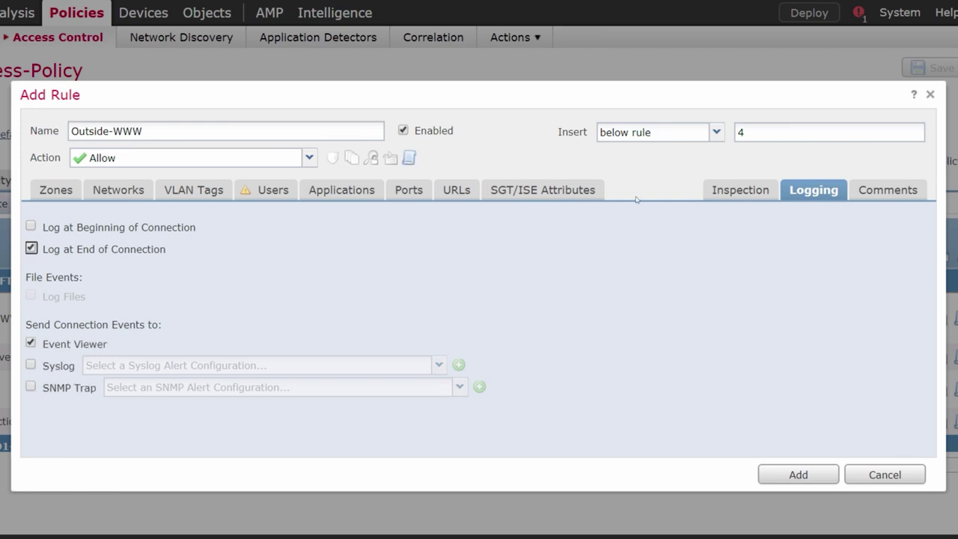
{"action": "left_click", "coordinate": [717, 133]}
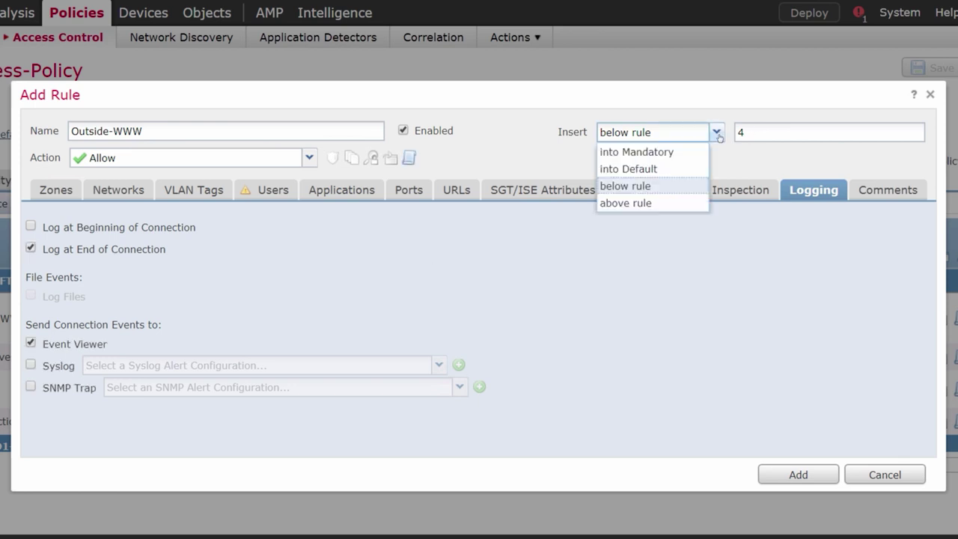
{"action": "left_click", "coordinate": [625, 203]}
{"action": "left_click", "coordinate": [744, 134]}
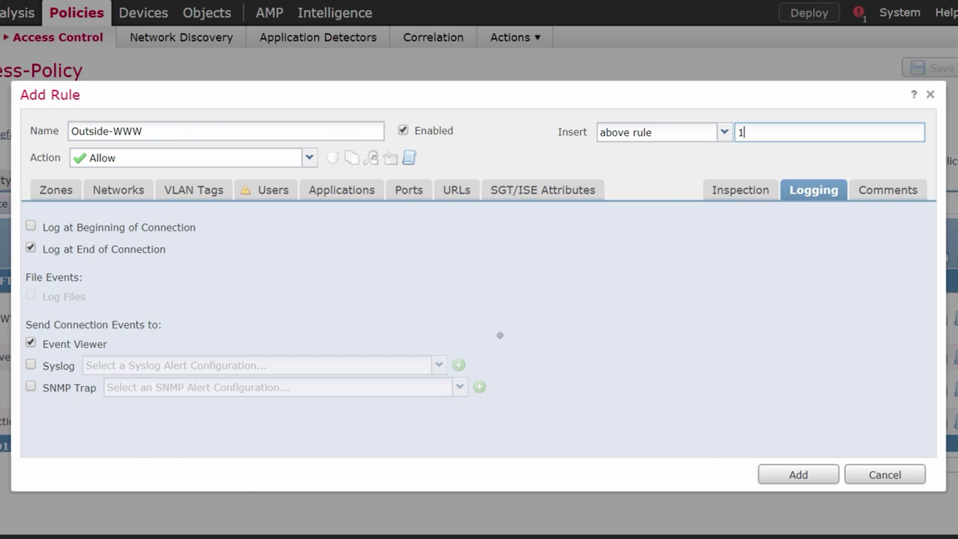
{"action": "left_click", "coordinate": [797, 474]}
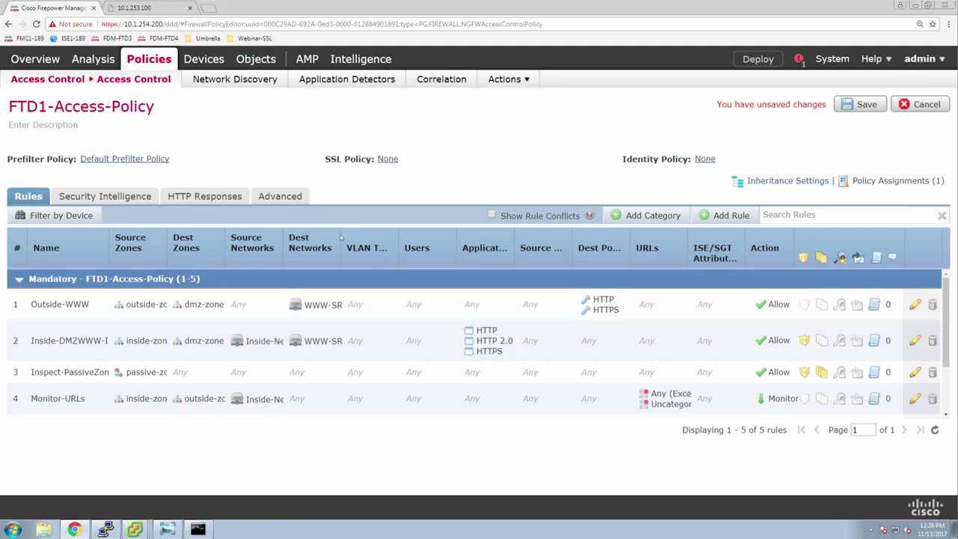
Step: Review the Outside-WWW rule and save FTD1-Access-Policy
{"action": "left_click_drag", "start_coordinate": [341, 237], "coordinate": [367, 237]}
{"action": "left_click", "coordinate": [313, 308]}
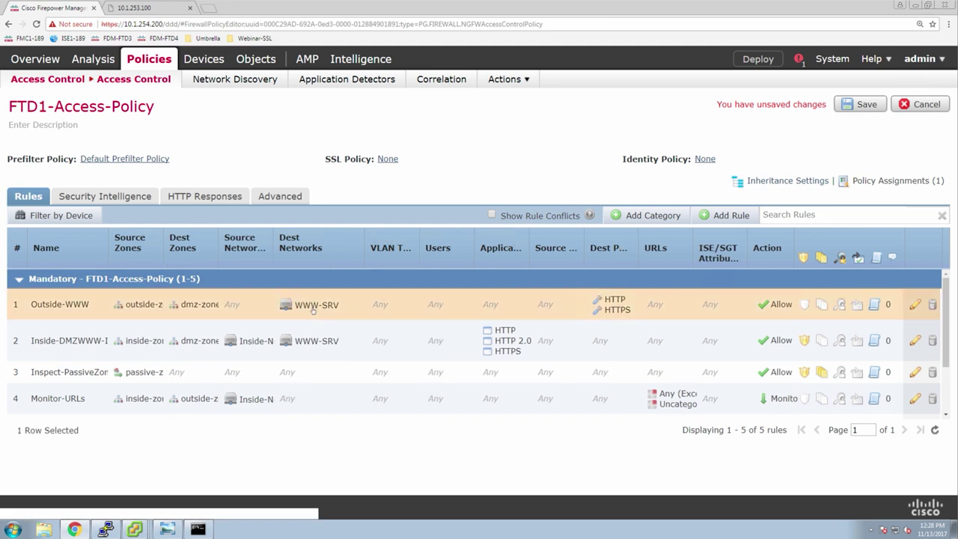
{"action": "right_click", "coordinate": [312, 309]}
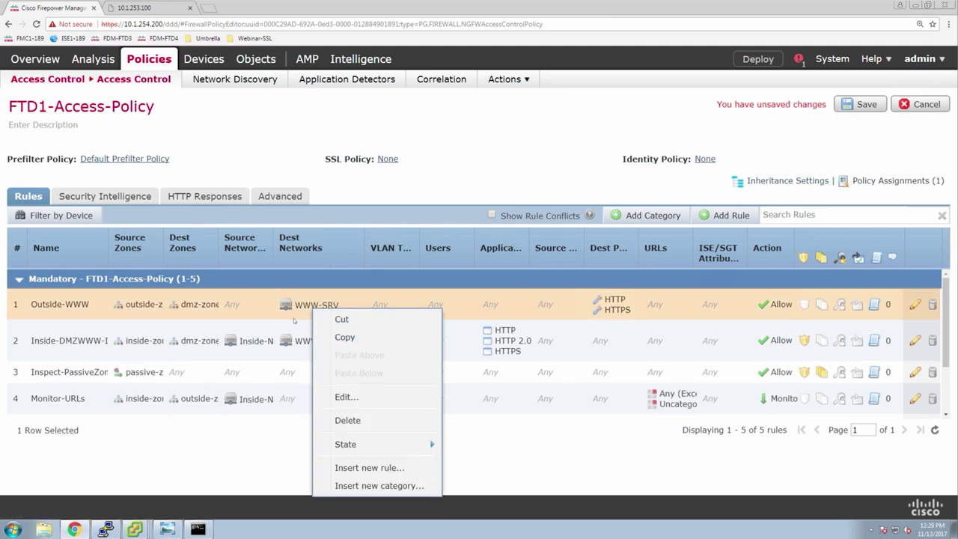
{"action": "left_click", "coordinate": [609, 437]}
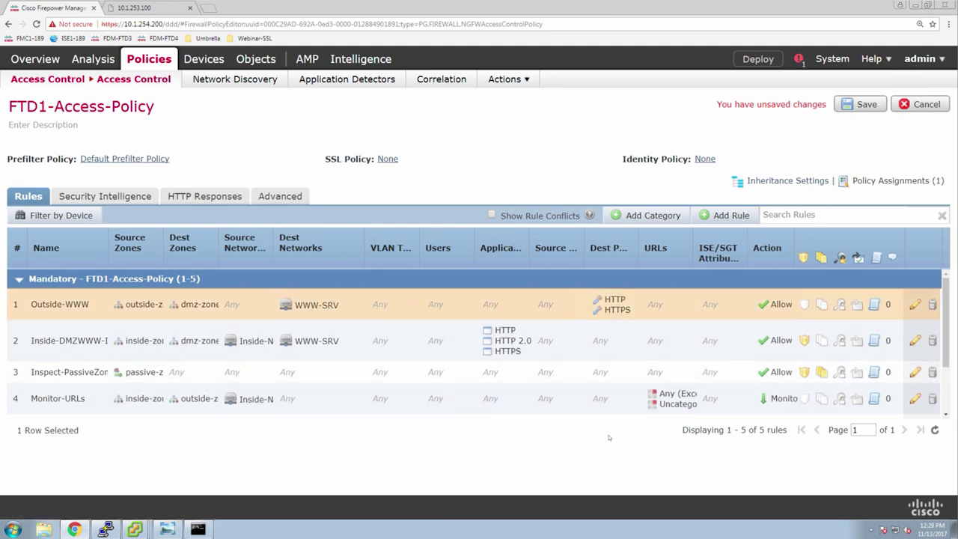
{"action": "left_click", "coordinate": [861, 105]}
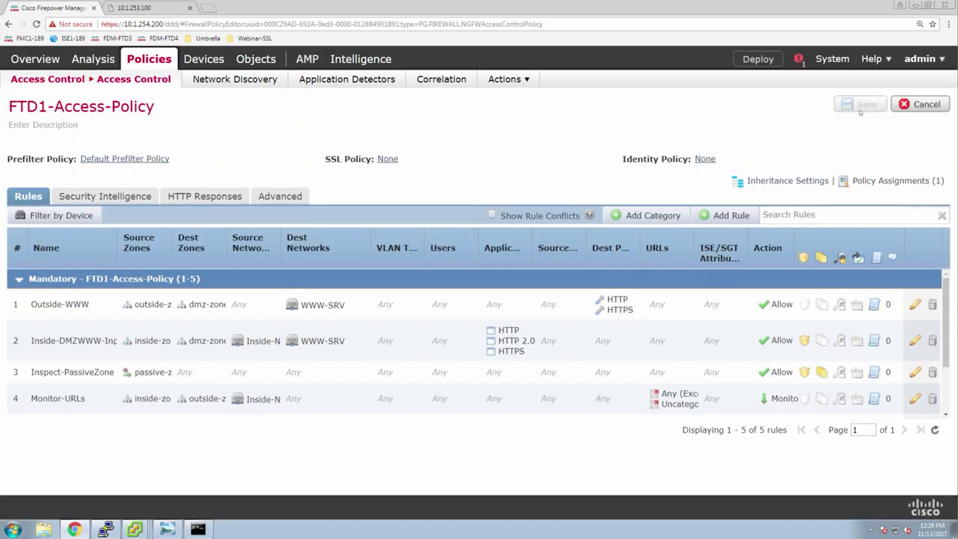
Step: Deploy the pending policies to FTD1.cisco.lab
{"action": "left_click", "coordinate": [756, 60]}
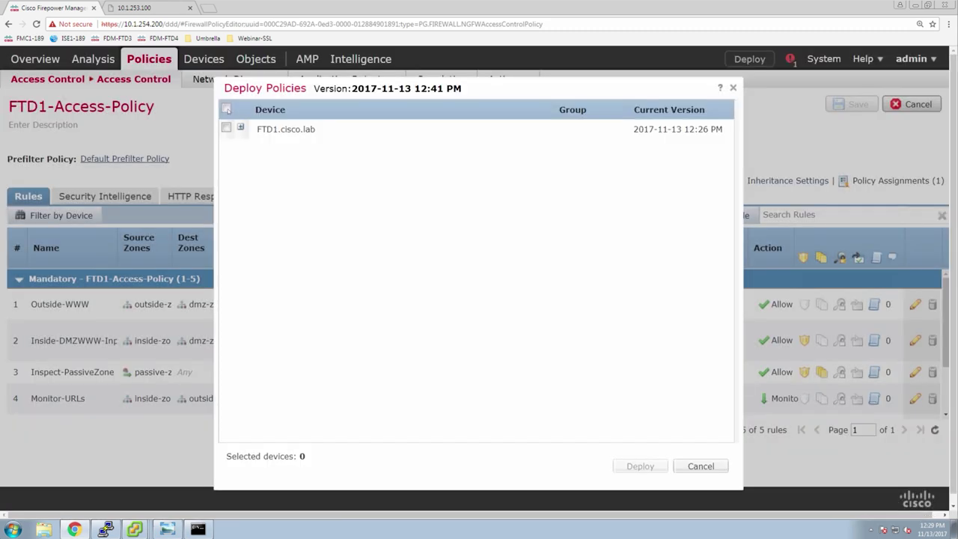
{"action": "left_click", "coordinate": [226, 109]}
{"action": "left_click", "coordinate": [240, 128]}
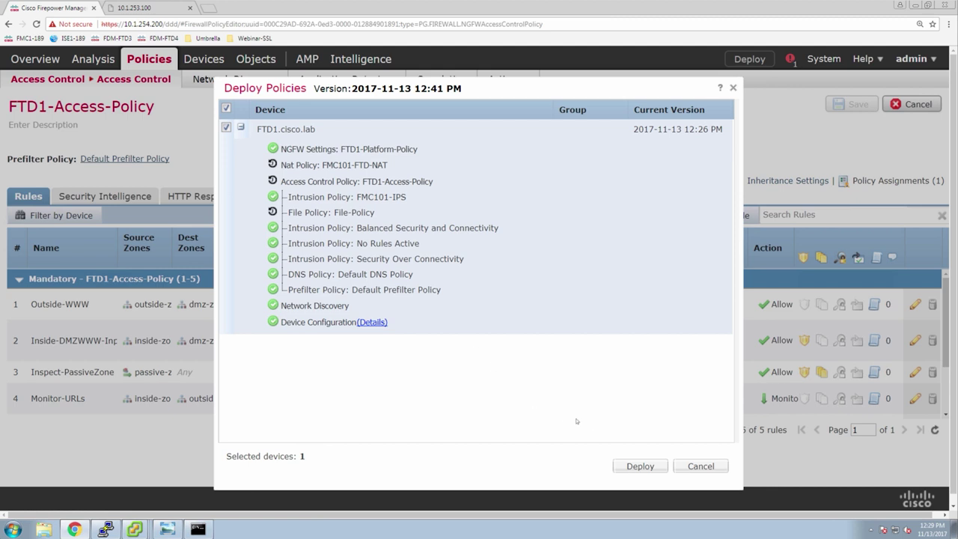
{"action": "left_click", "coordinate": [630, 466]}
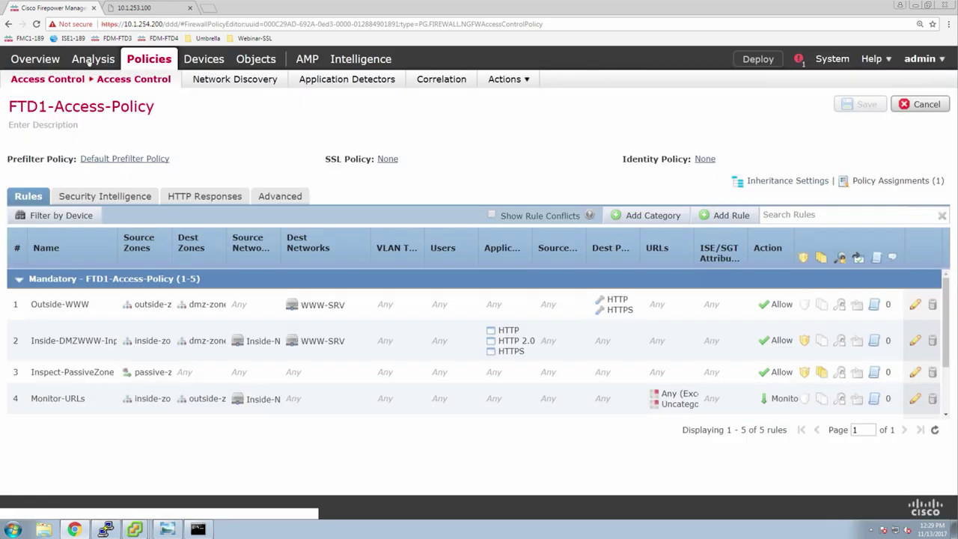
Step: Open the Connection Events view and dismiss the deployment notification
{"action": "mouse_move", "coordinate": [89, 63]}
{"action": "mouse_move", "coordinate": [116, 84]}
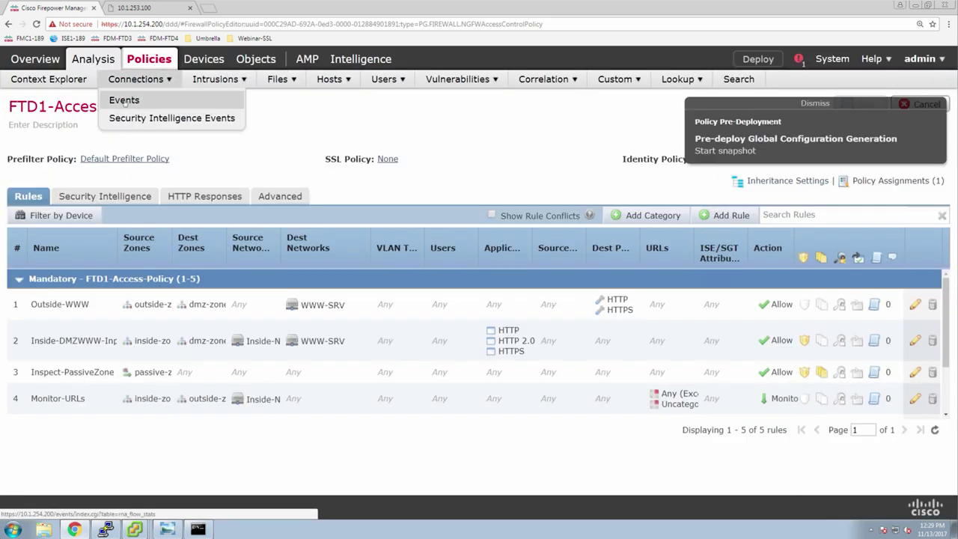
{"action": "left_click", "coordinate": [125, 102]}
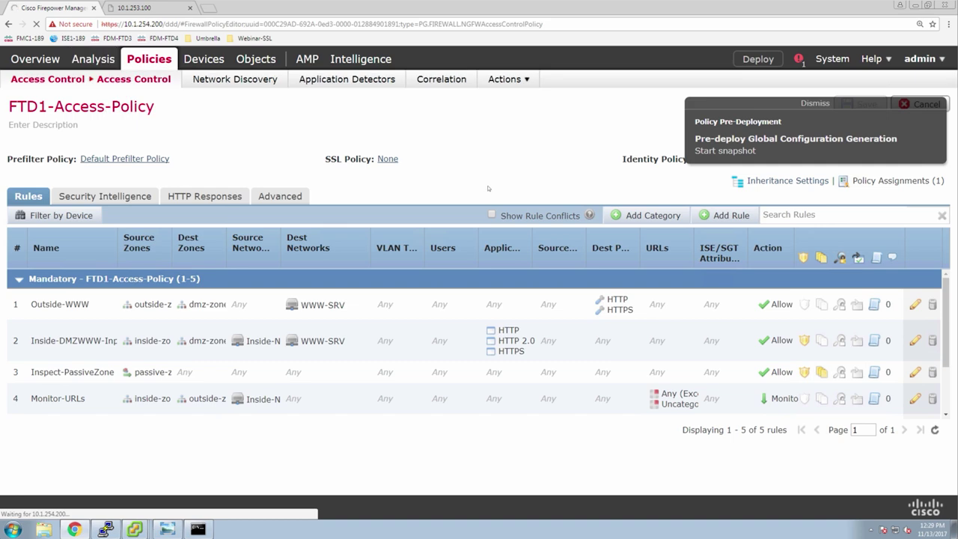
{"action": "left_click", "coordinate": [814, 103]}
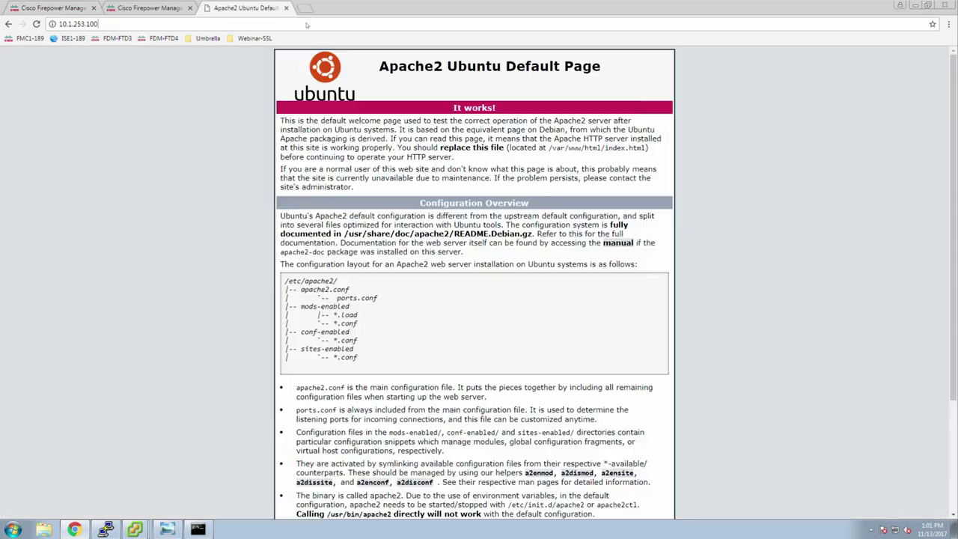
Step: Reload Connection Events to show the allowed HTTP connection 10.1.253.220 to 192.168.66.100
{"action": "left_click", "coordinate": [306, 24]}
{"action": "left_click", "coordinate": [306, 24]}
{"action": "left_click", "coordinate": [306, 25]}
{"action": "left_click", "coordinate": [306, 24]}
{"action": "left_click", "coordinate": [306, 24]}
{"action": "left_click", "coordinate": [306, 24]}
{"action": "key", "text": "ctrl+shift+Tab"}
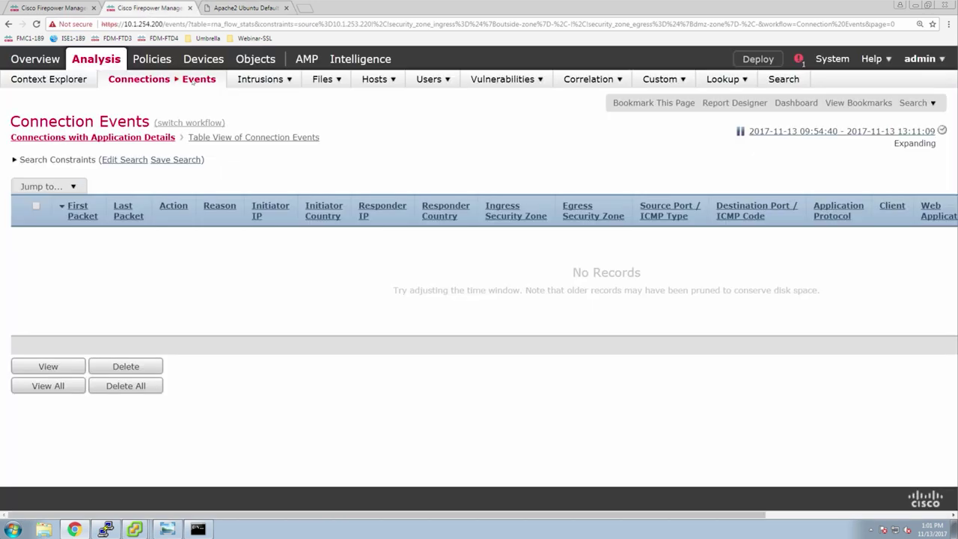
{"action": "key", "text": "F5"}
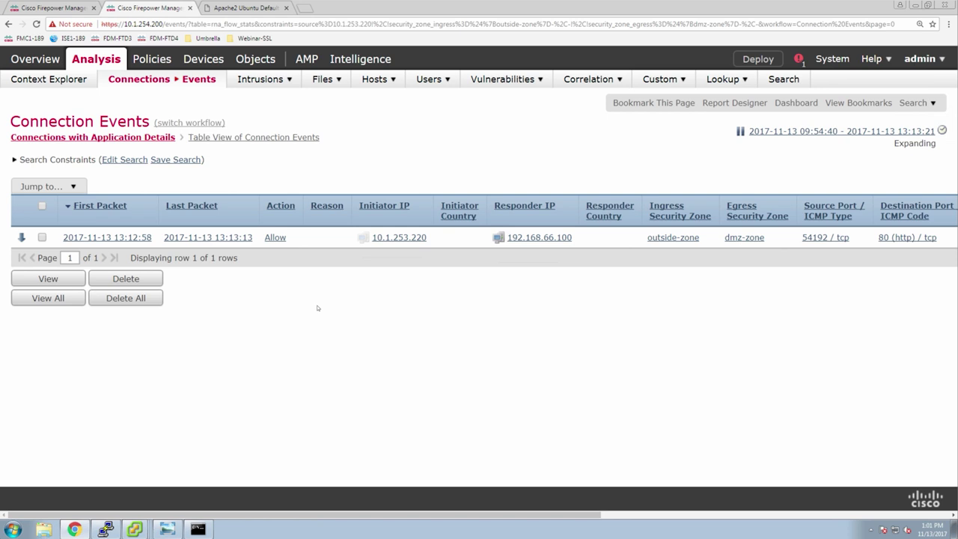
{"action": "left_click", "coordinate": [166, 529]}
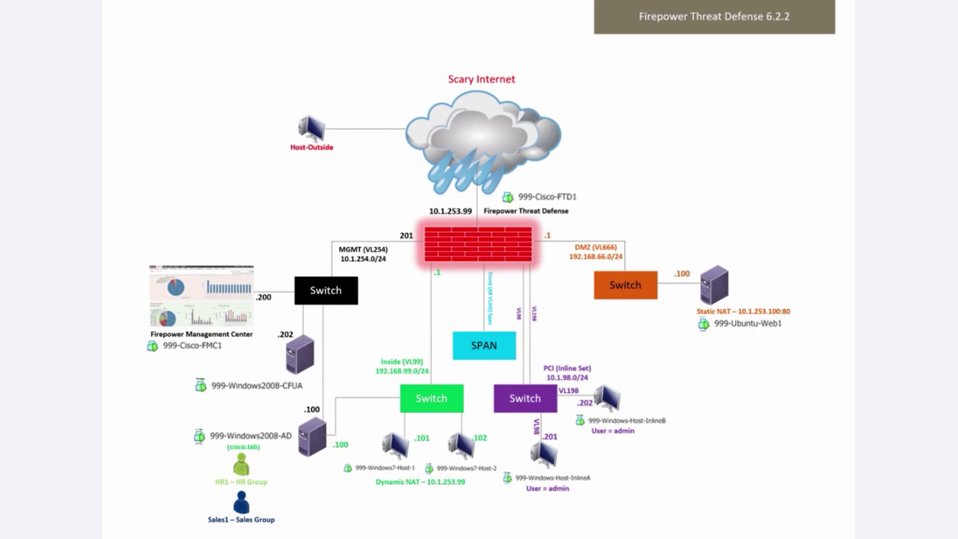
{"action": "key", "text": "alt+Tab"}
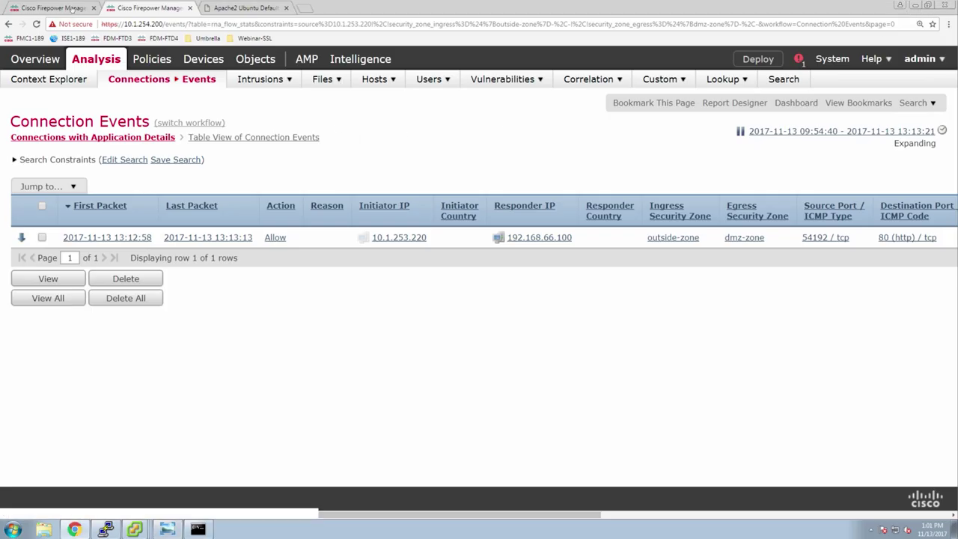
Step: Start the PCAP-WWW-SRV capture and reload the 10.1.253.100 web page to generate traffic
{"action": "left_click", "coordinate": [70, 8]}
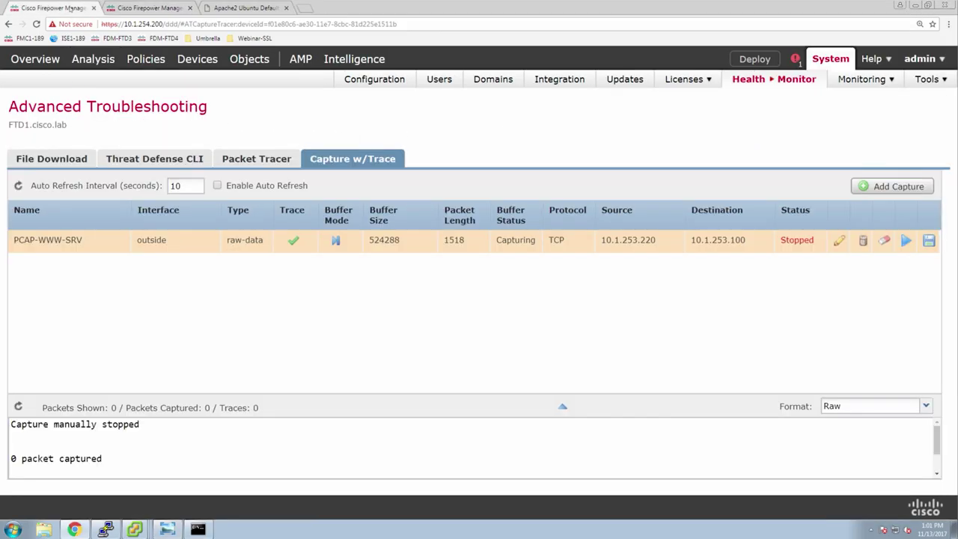
{"action": "left_click", "coordinate": [905, 241]}
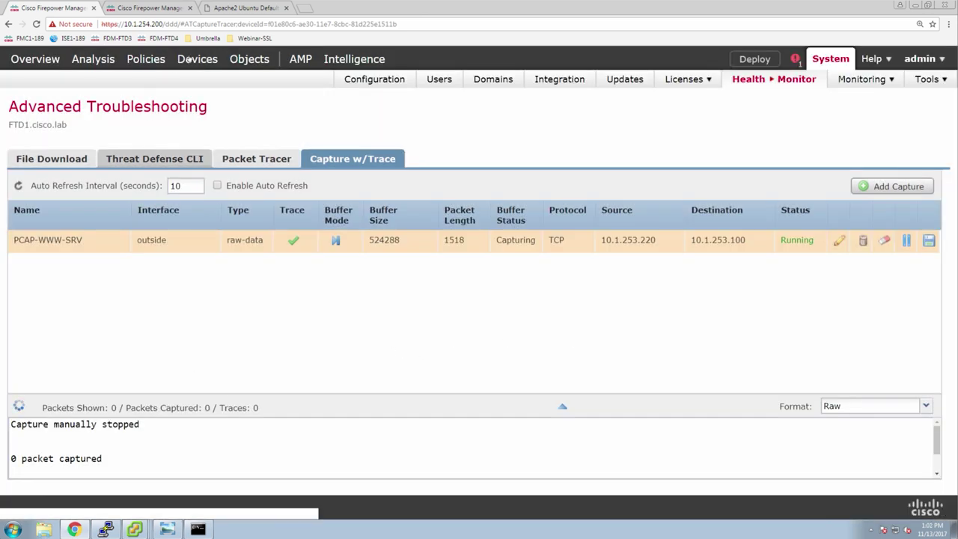
{"action": "left_click", "coordinate": [232, 8]}
{"action": "left_click", "coordinate": [223, 27]}
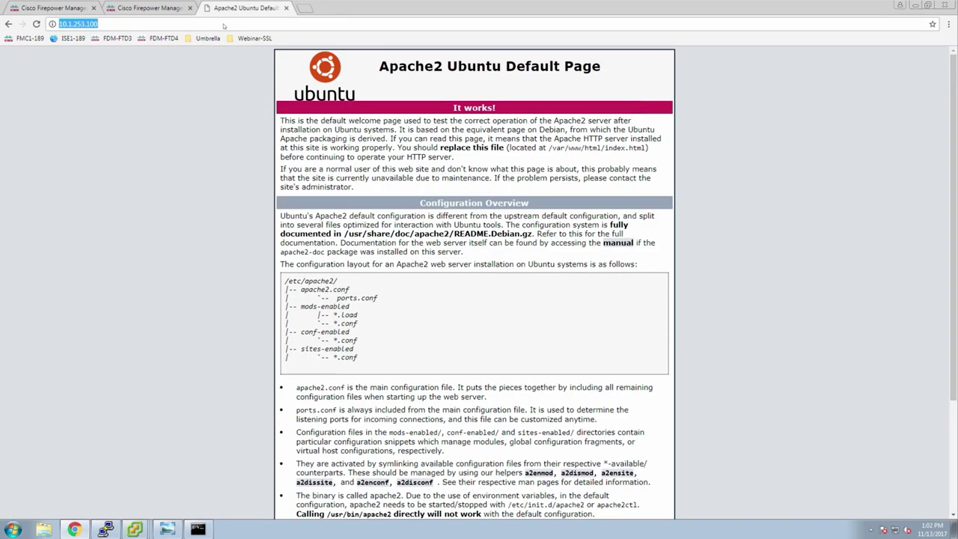
{"action": "left_click", "coordinate": [223, 26]}
{"action": "key", "text": "Return"}
{"action": "left_click", "coordinate": [223, 26]}
Step: Stop the capture and expand its output showing 21 captured packets
{"action": "left_click", "coordinate": [45, 8]}
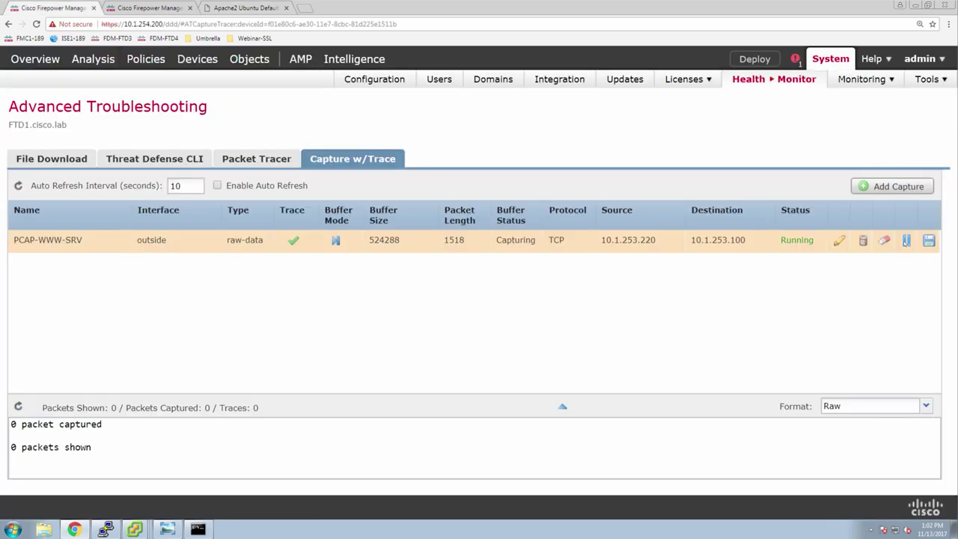
{"action": "left_click", "coordinate": [906, 240]}
{"action": "left_click", "coordinate": [562, 407]}
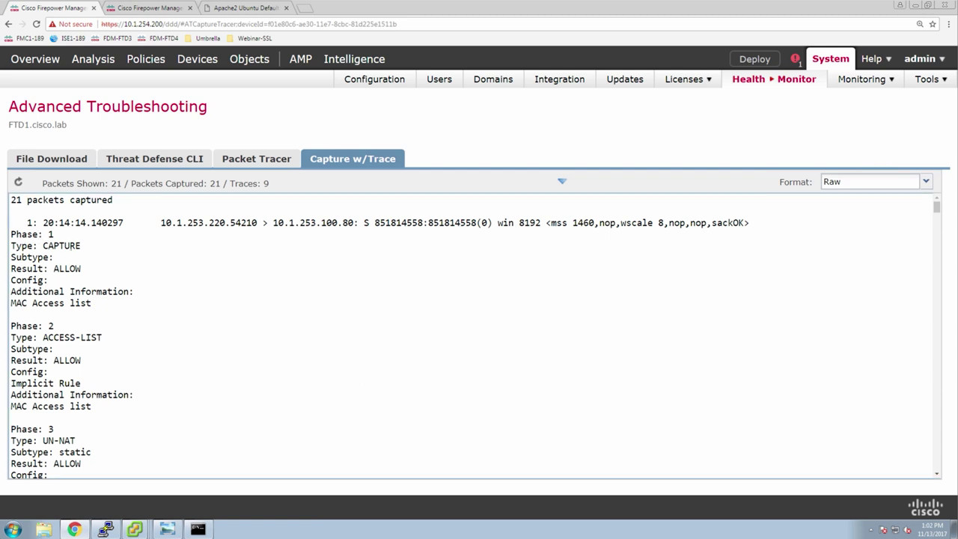
{"action": "left_click_drag", "start_coordinate": [54, 235], "coordinate": [23, 222]}
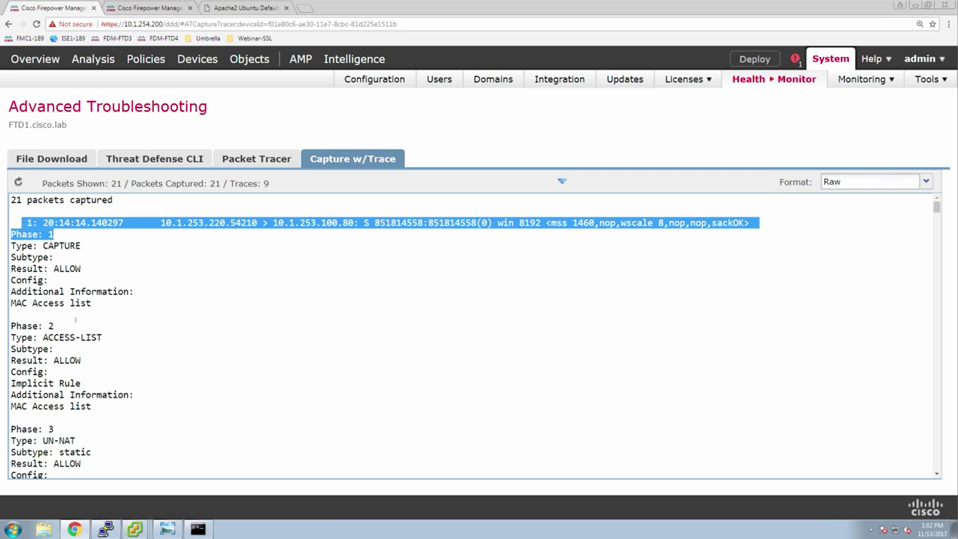
{"action": "scroll", "coordinate": [113, 374], "scroll_direction": "down", "scroll_amount": 5}
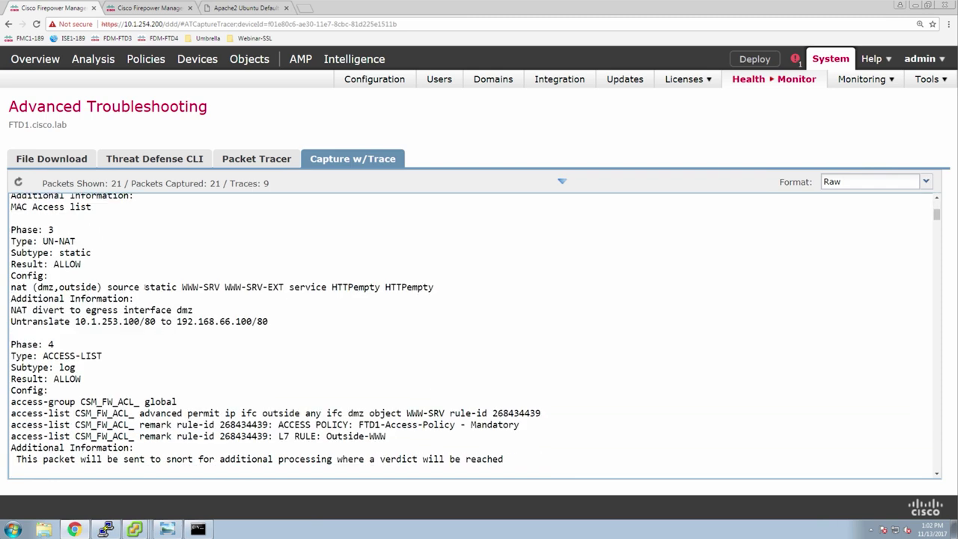
{"action": "scroll", "coordinate": [111, 337], "scroll_direction": "down", "scroll_amount": 3}
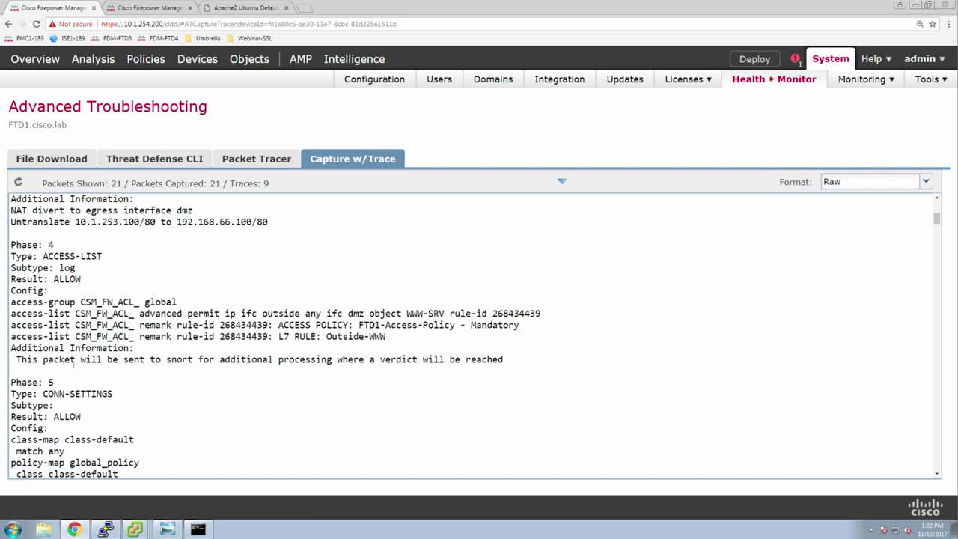
{"action": "scroll", "coordinate": [74, 363], "scroll_direction": "down", "scroll_amount": 7}
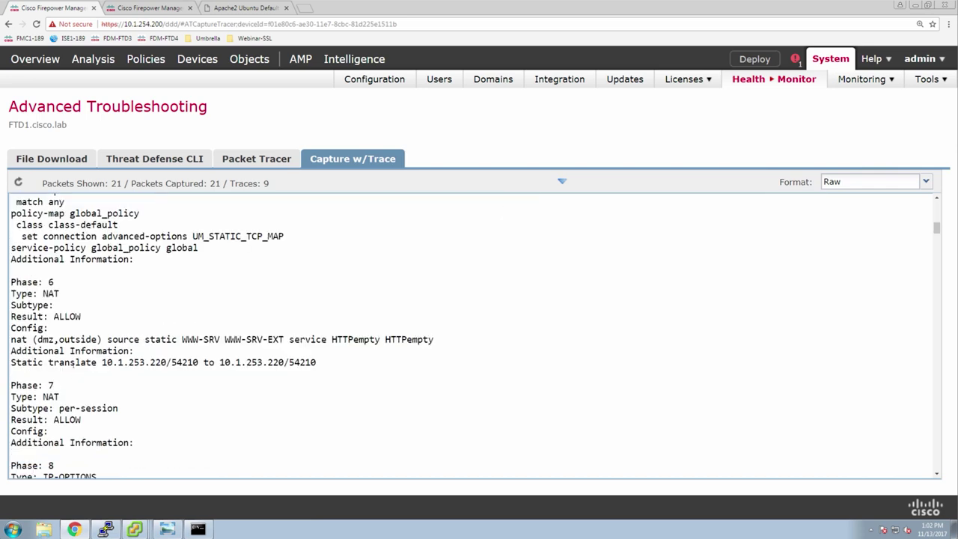
{"action": "scroll", "coordinate": [73, 364], "scroll_direction": "down", "scroll_amount": 4}
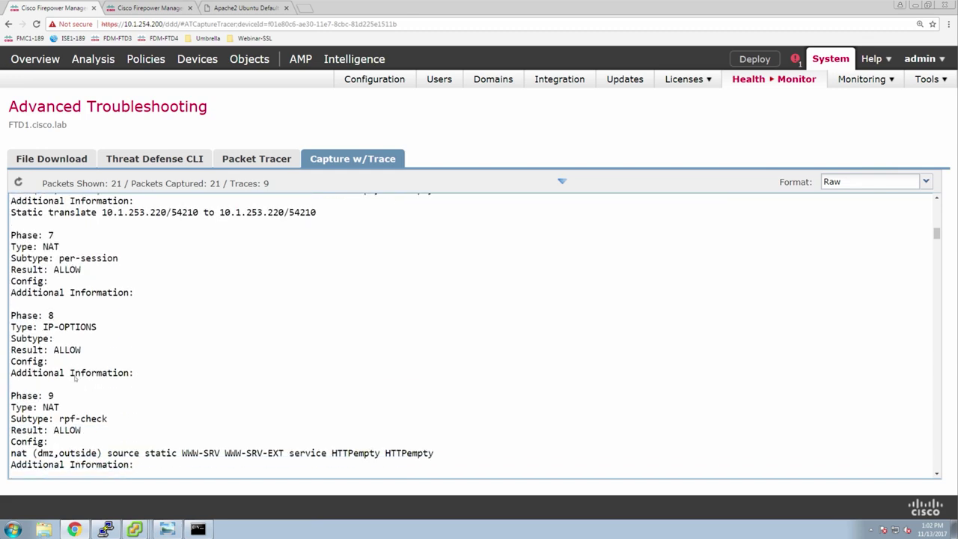
{"action": "scroll", "coordinate": [74, 380], "scroll_direction": "down", "scroll_amount": 8}
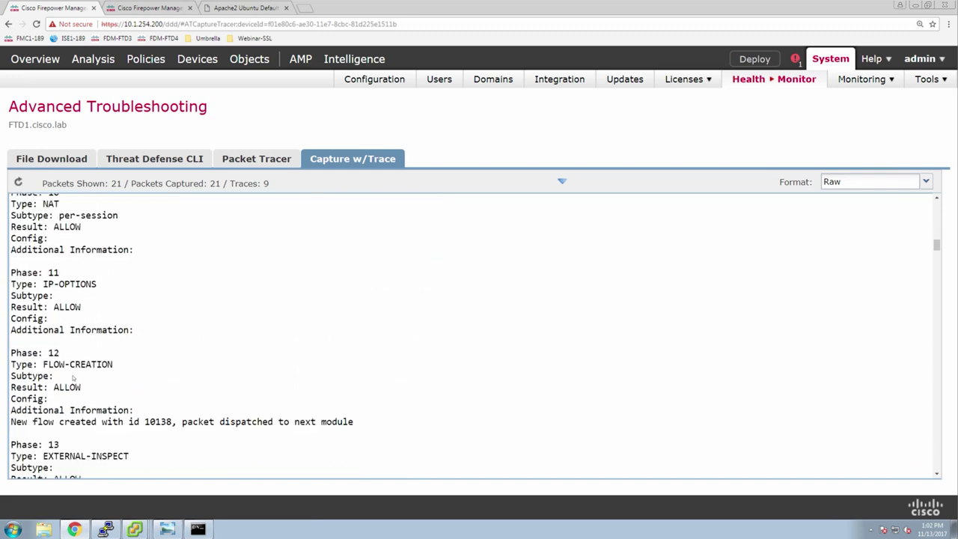
{"action": "scroll", "coordinate": [73, 378], "scroll_direction": "down", "scroll_amount": 5}
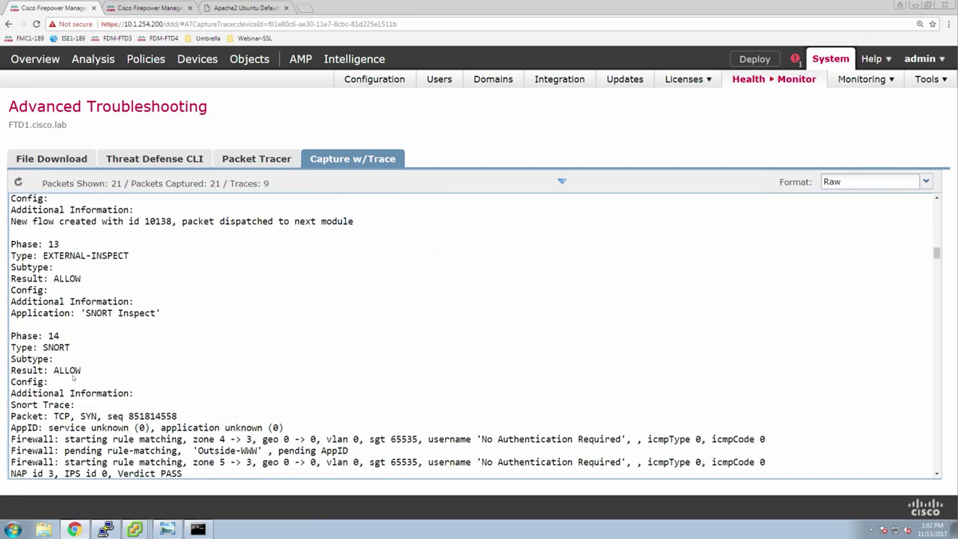
{"action": "scroll", "coordinate": [74, 379], "scroll_direction": "down", "scroll_amount": 4}
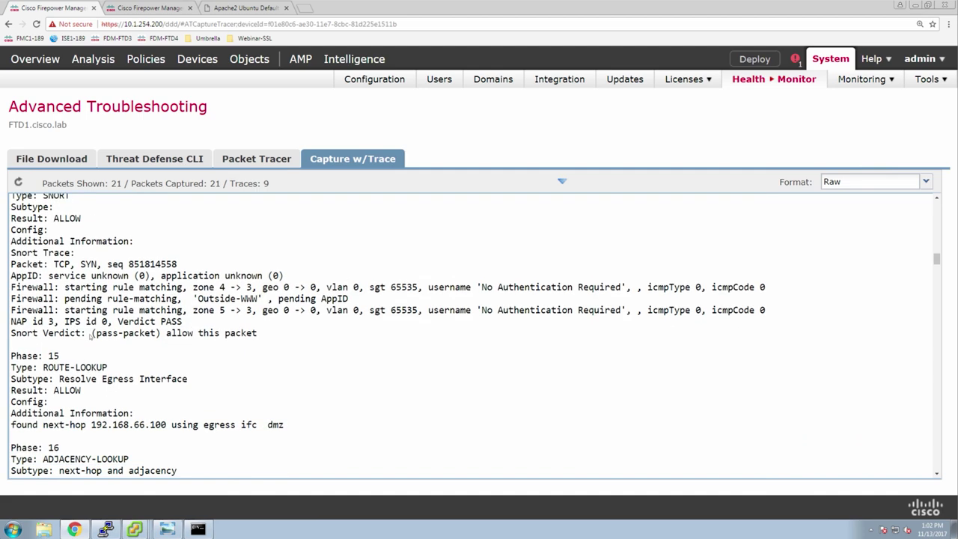
{"action": "scroll", "coordinate": [90, 336], "scroll_direction": "down", "scroll_amount": 7}
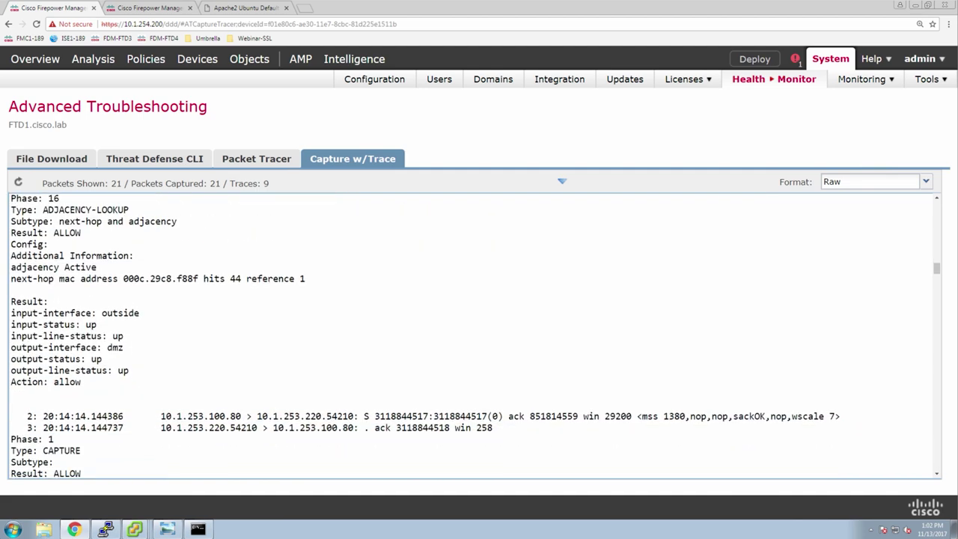
{"action": "left_click_drag", "start_coordinate": [79, 383], "coordinate": [10, 383]}
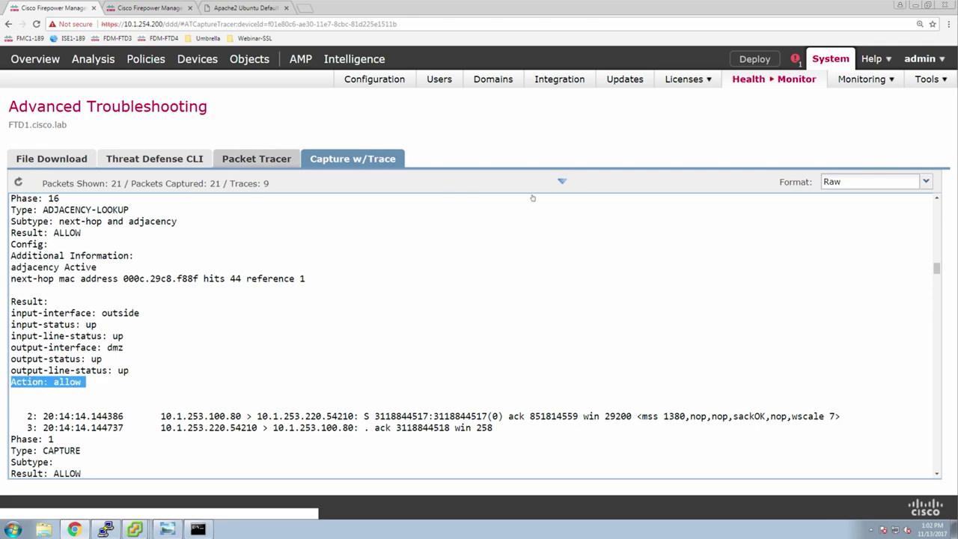
{"action": "scroll", "coordinate": [511, 251], "scroll_direction": "up", "scroll_amount": 2}
{"action": "scroll", "coordinate": [512, 252], "scroll_direction": "up", "scroll_amount": 20}
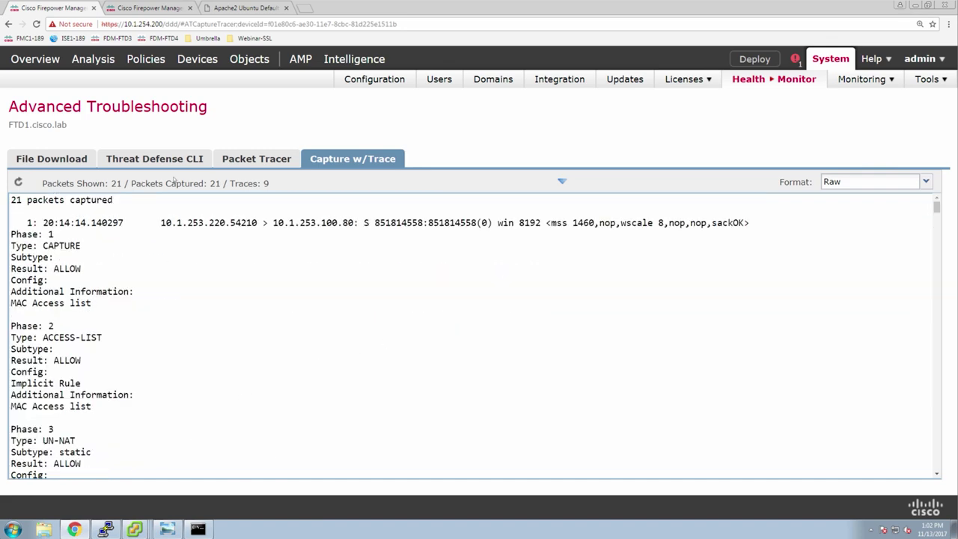
{"action": "mouse_move", "coordinate": [147, 61]}
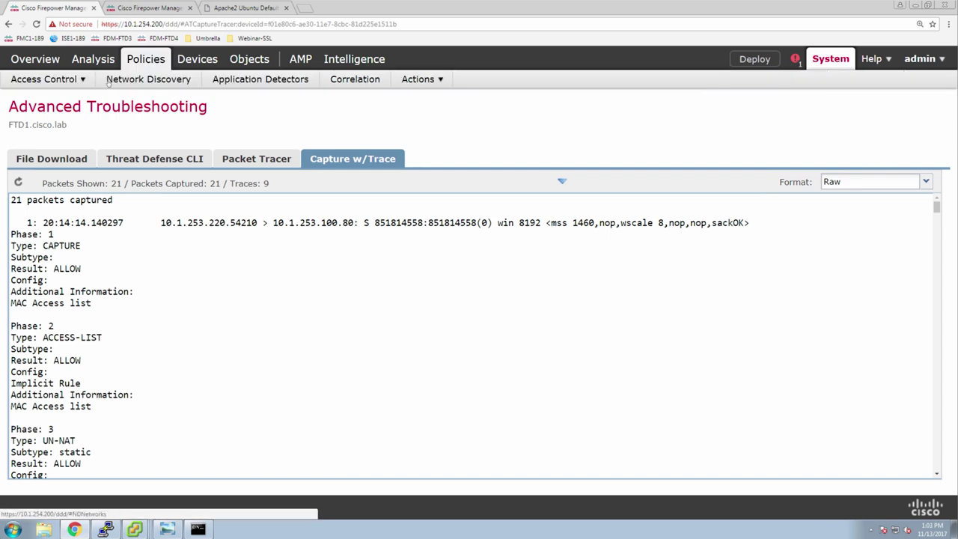
Step: Open the Access Control policy list, check the InlineA and InlineB consoles, then return to Firepower
{"action": "mouse_move", "coordinate": [60, 82]}
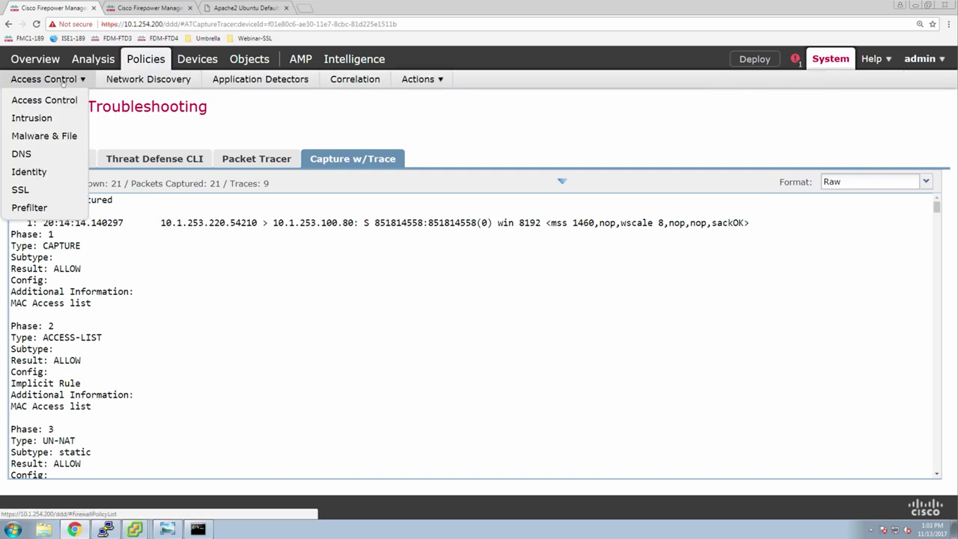
{"action": "left_click", "coordinate": [47, 102]}
{"action": "mouse_move", "coordinate": [134, 529]}
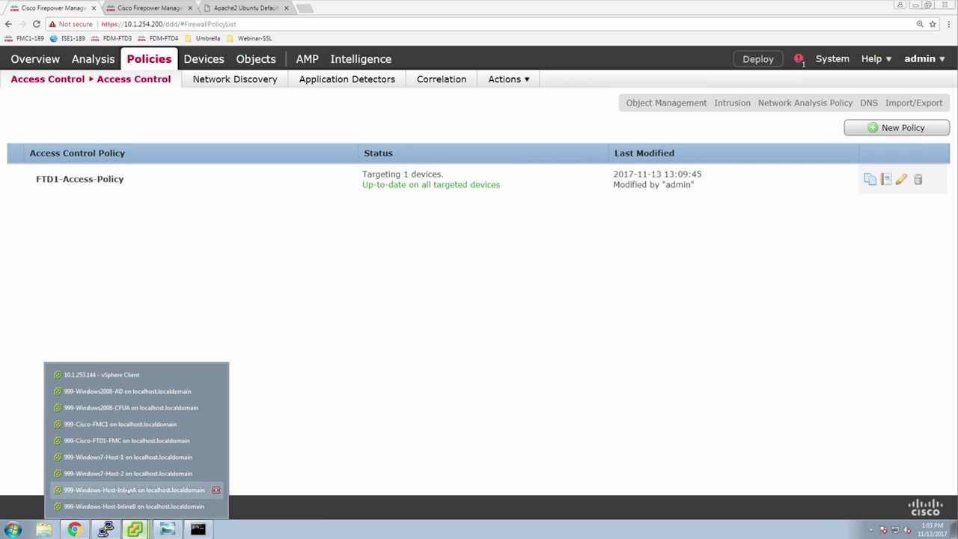
{"action": "left_click", "coordinate": [129, 490]}
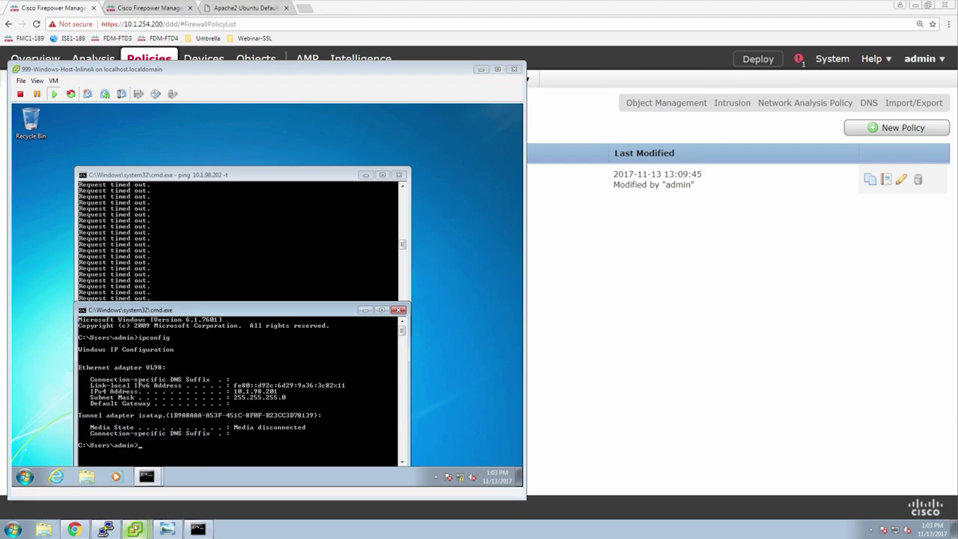
{"action": "mouse_move", "coordinate": [136, 527]}
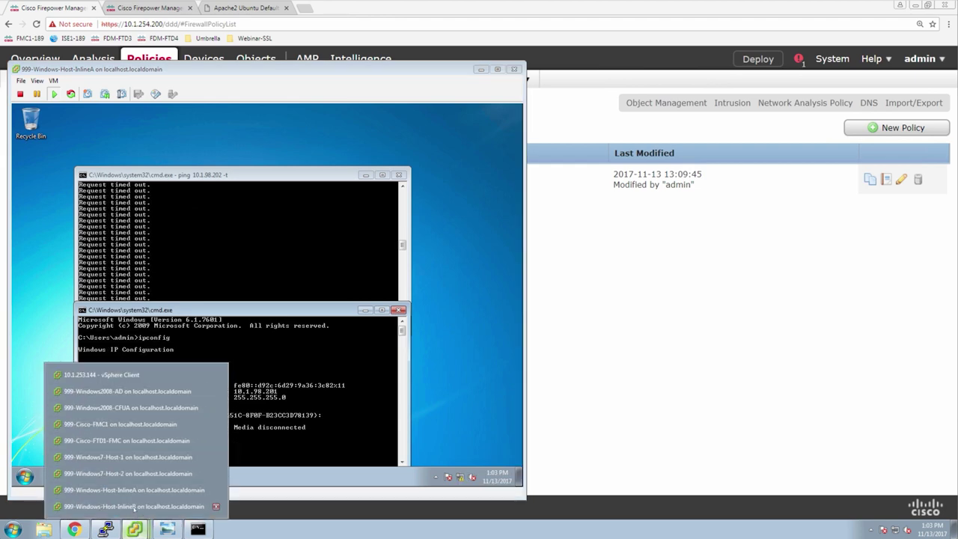
{"action": "left_click", "coordinate": [133, 507]}
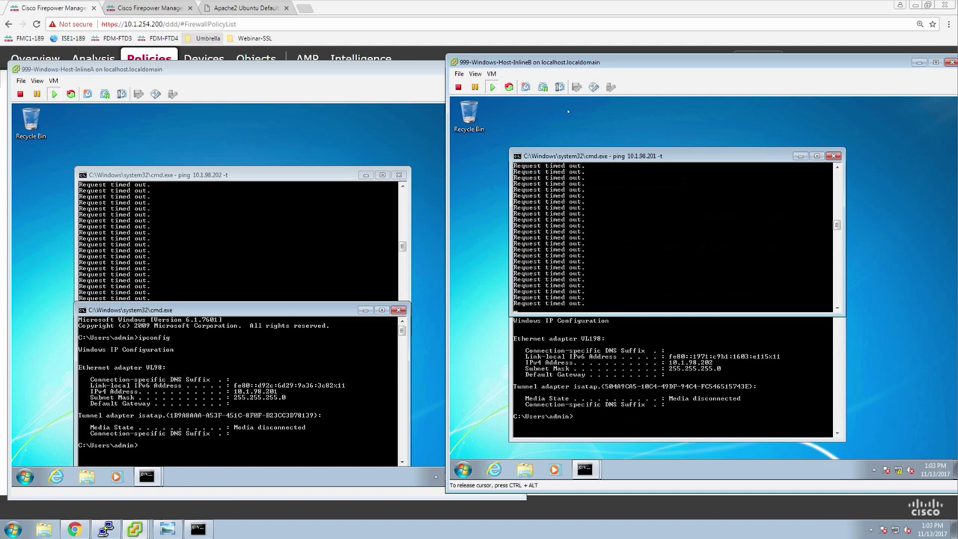
{"action": "left_click", "coordinate": [351, 36]}
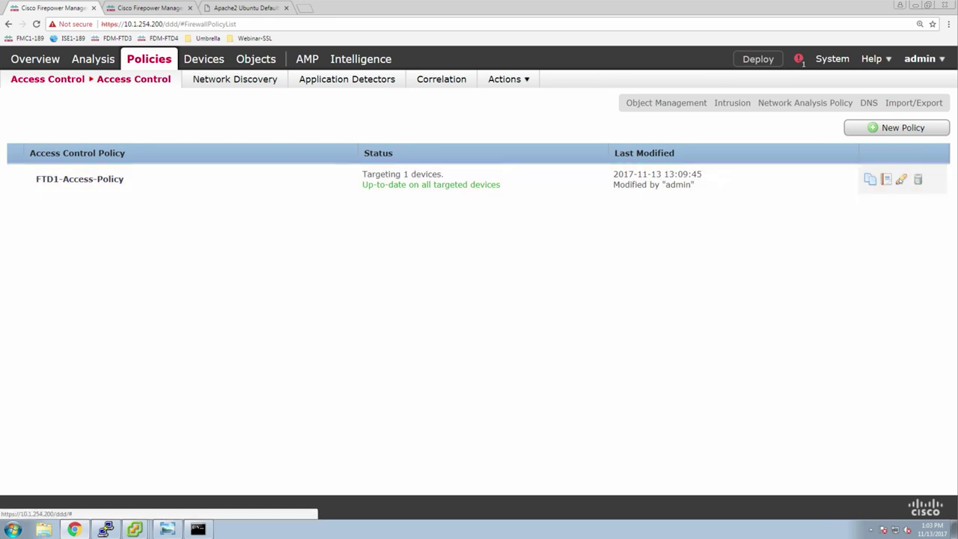
Step: Add a rule to FTD1-Access-Policy with inline-a-zone and inline-b-zone as both source and destination zones
{"action": "left_click", "coordinate": [901, 179]}
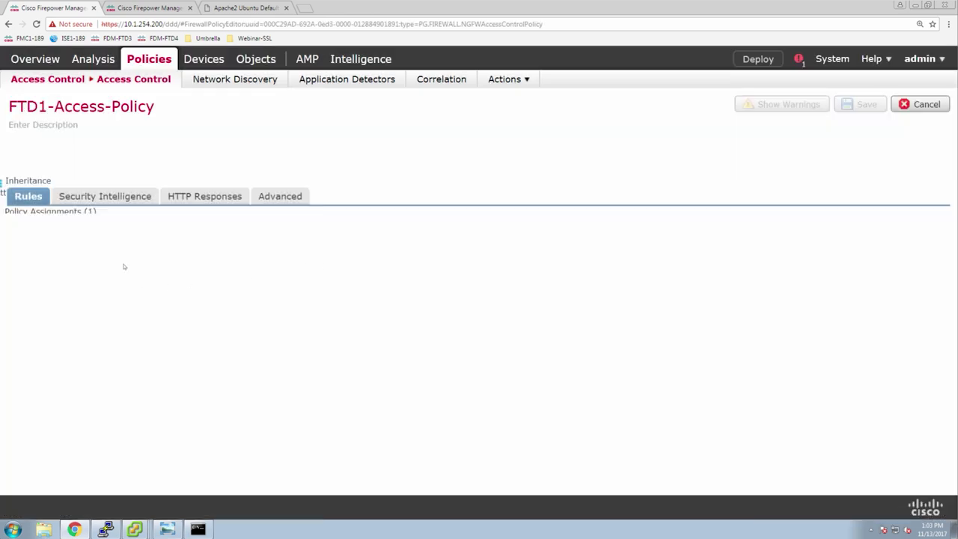
{"action": "left_click", "coordinate": [724, 215]}
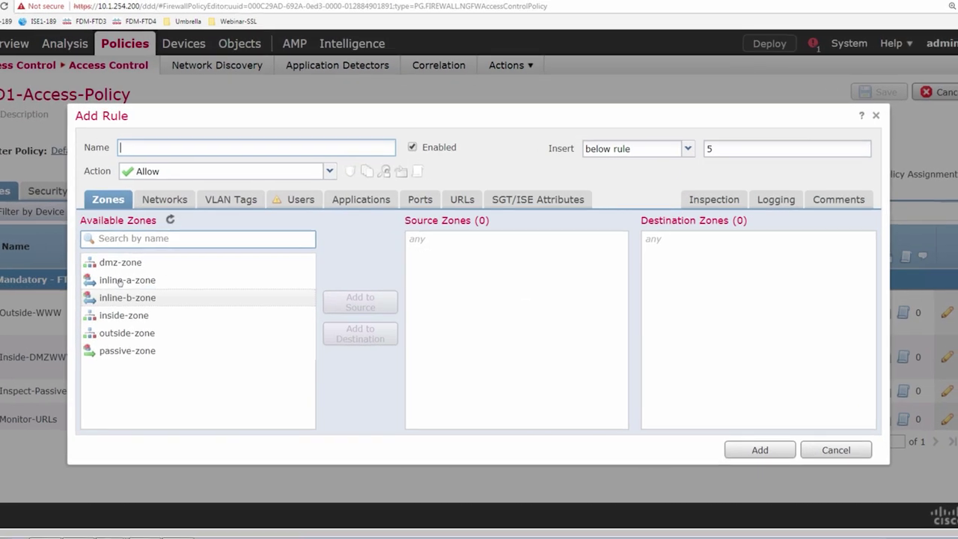
{"action": "left_click", "coordinate": [149, 280]}
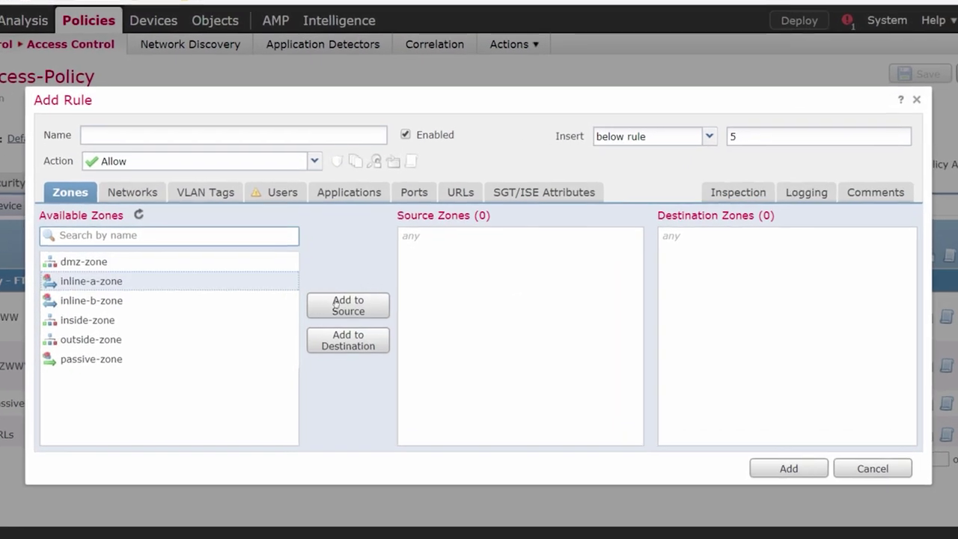
{"action": "left_click", "coordinate": [331, 309]}
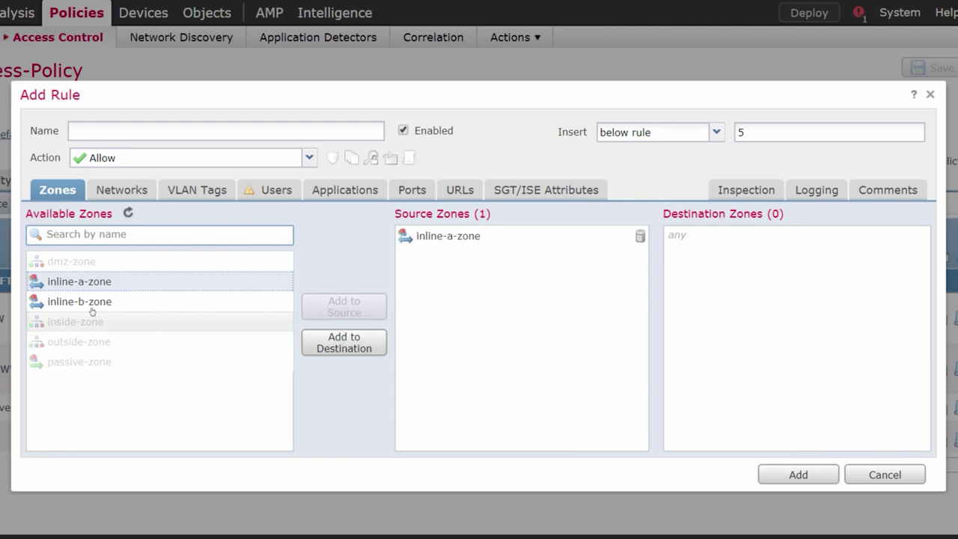
{"action": "left_click", "coordinate": [176, 308]}
{"action": "left_click", "coordinate": [372, 342]}
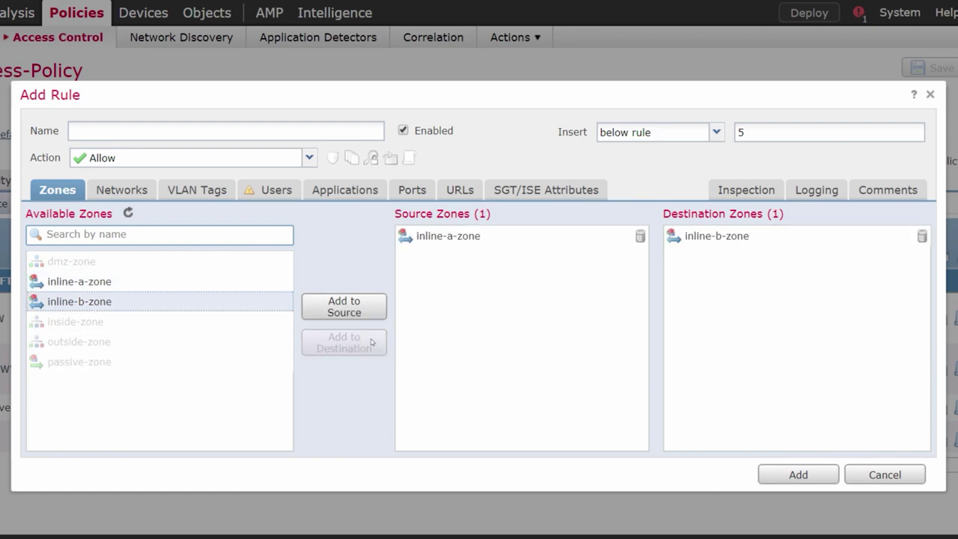
{"action": "left_click", "coordinate": [343, 310]}
{"action": "left_click", "coordinate": [92, 288]}
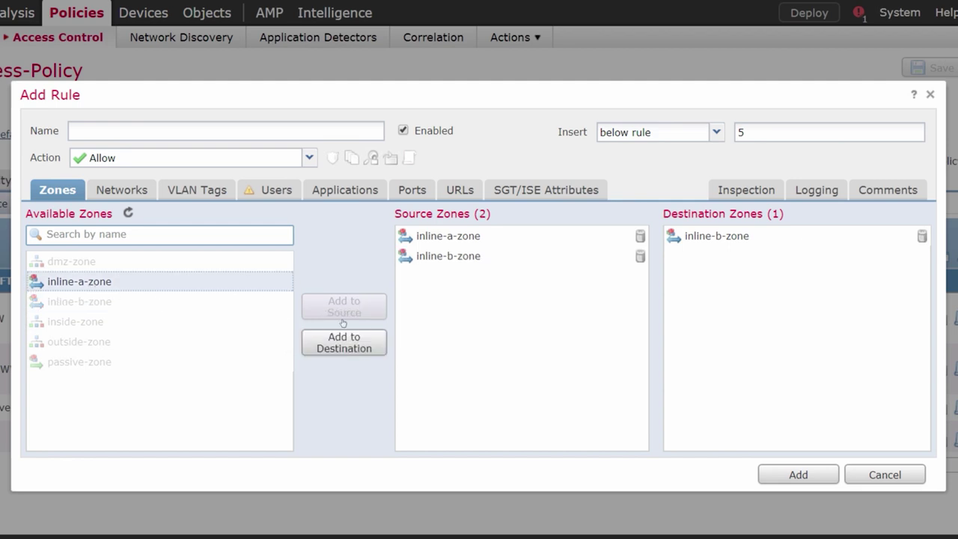
{"action": "left_click", "coordinate": [346, 348]}
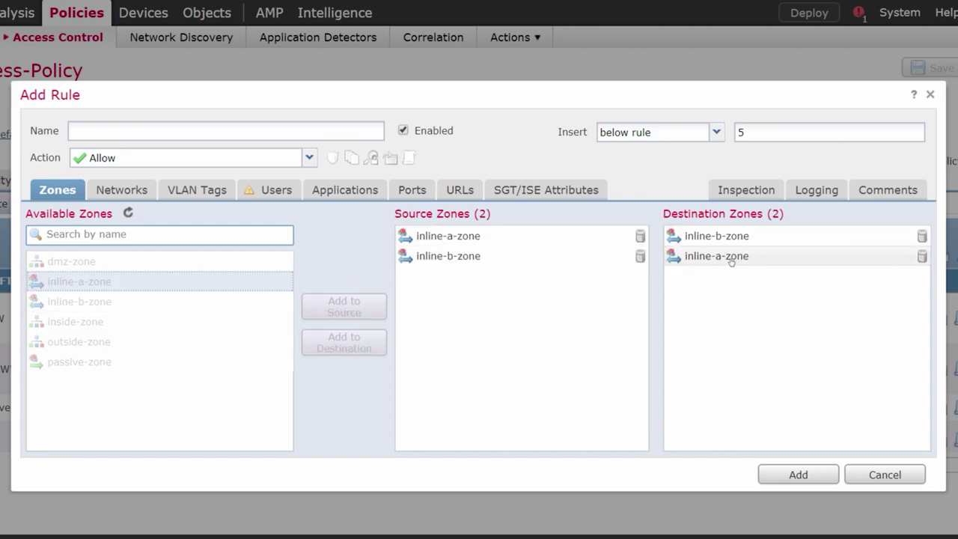
Step: Add PCI-Host1 and PCI-Host2 as both source and destination networks
{"action": "left_click", "coordinate": [118, 191]}
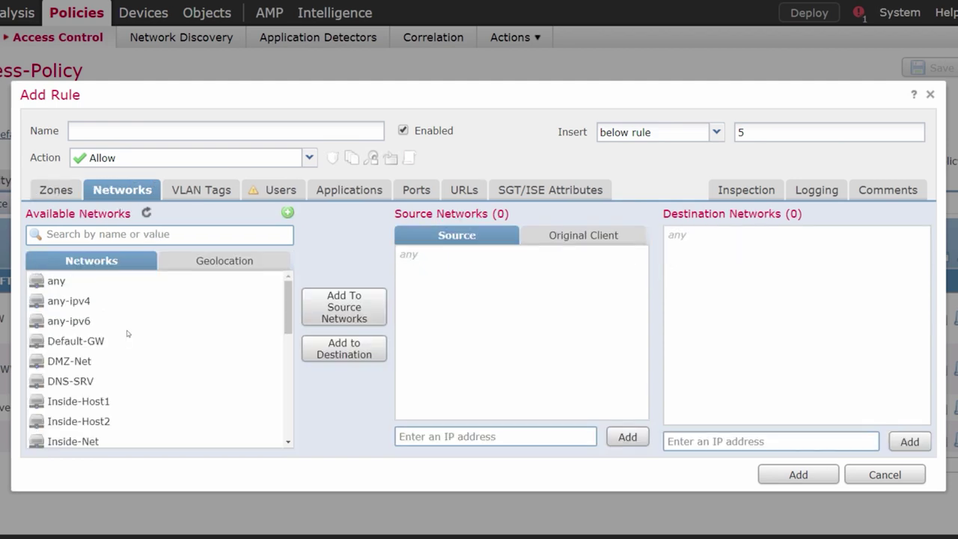
{"action": "left_click_drag", "start_coordinate": [289, 313], "coordinate": [288, 344]}
{"action": "scroll", "coordinate": [290, 343], "scroll_direction": "down", "scroll_amount": 3}
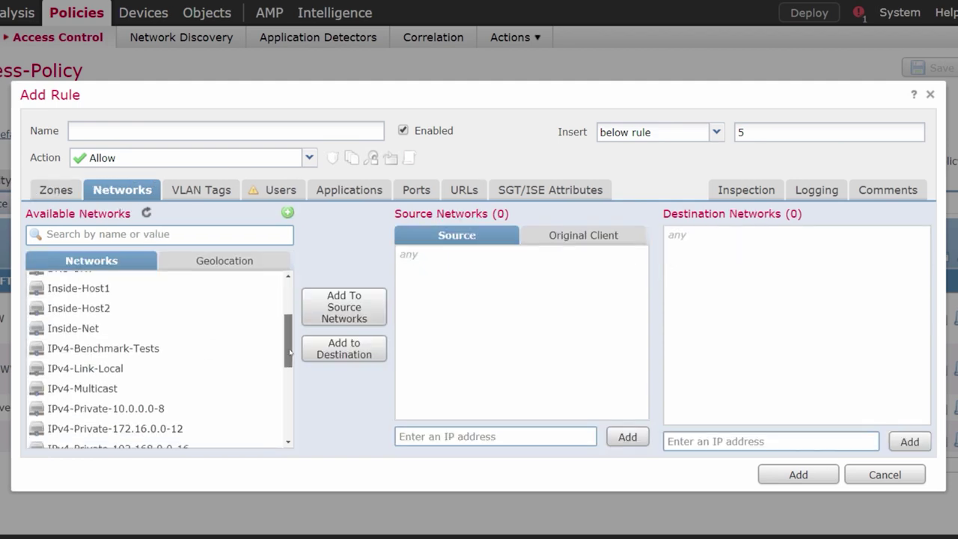
{"action": "scroll", "coordinate": [291, 339], "scroll_direction": "up", "scroll_amount": 5}
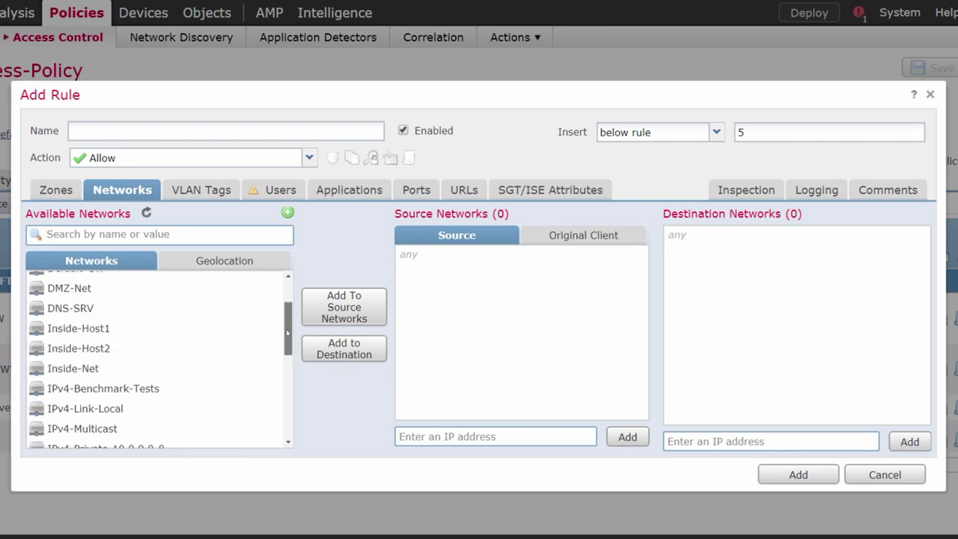
{"action": "left_click_drag", "start_coordinate": [296, 334], "coordinate": [294, 419]}
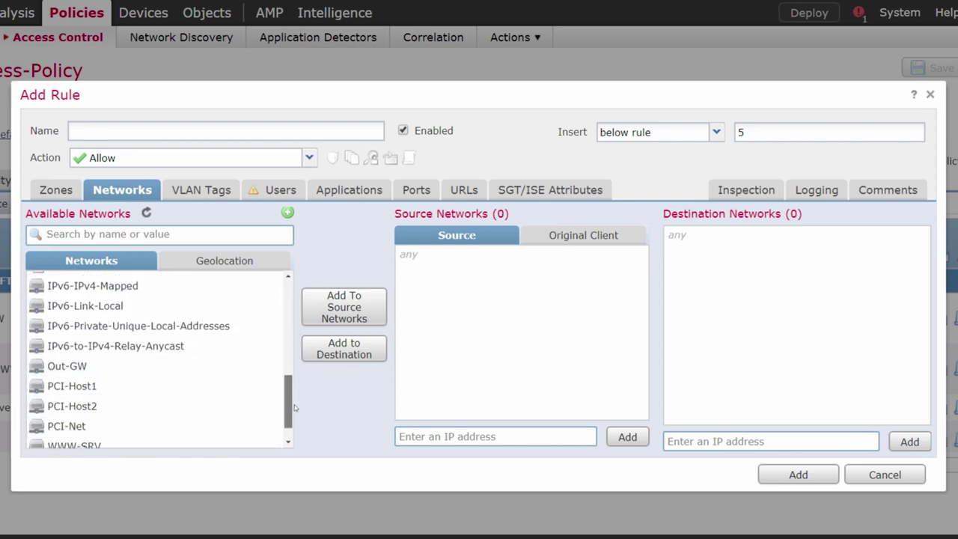
{"action": "left_click", "coordinate": [72, 384]}
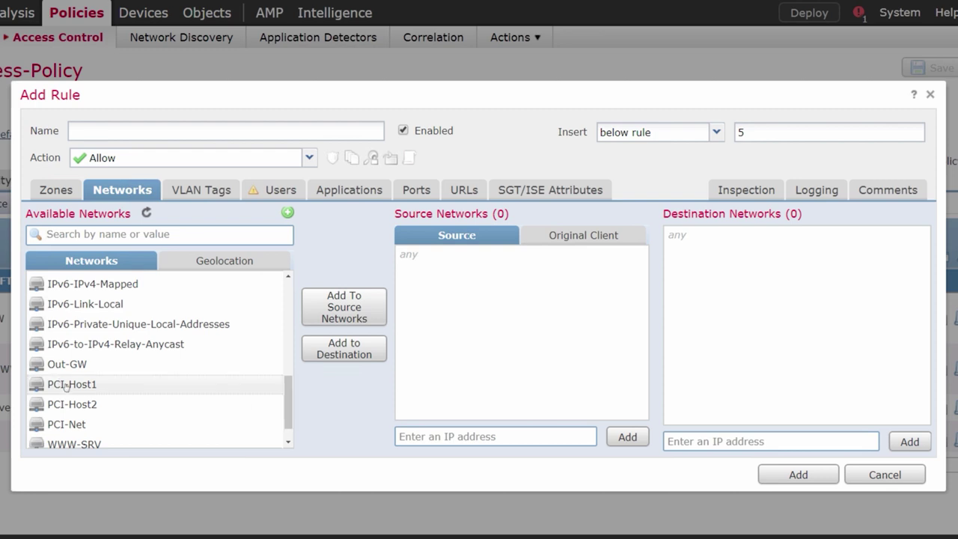
{"action": "left_click", "coordinate": [345, 307]}
{"action": "left_click", "coordinate": [191, 398]}
{"action": "left_click", "coordinate": [324, 354]}
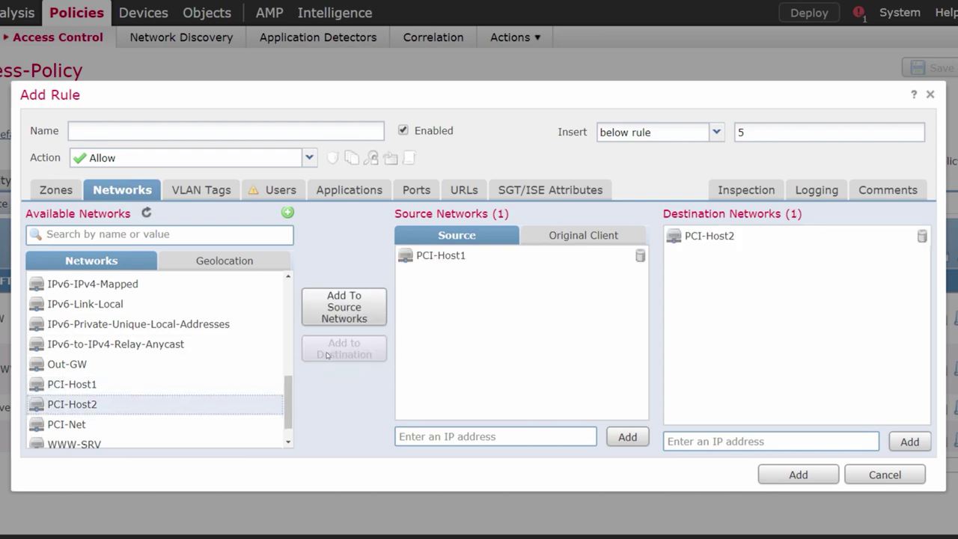
{"action": "left_click", "coordinate": [75, 384]}
{"action": "left_click", "coordinate": [320, 352]}
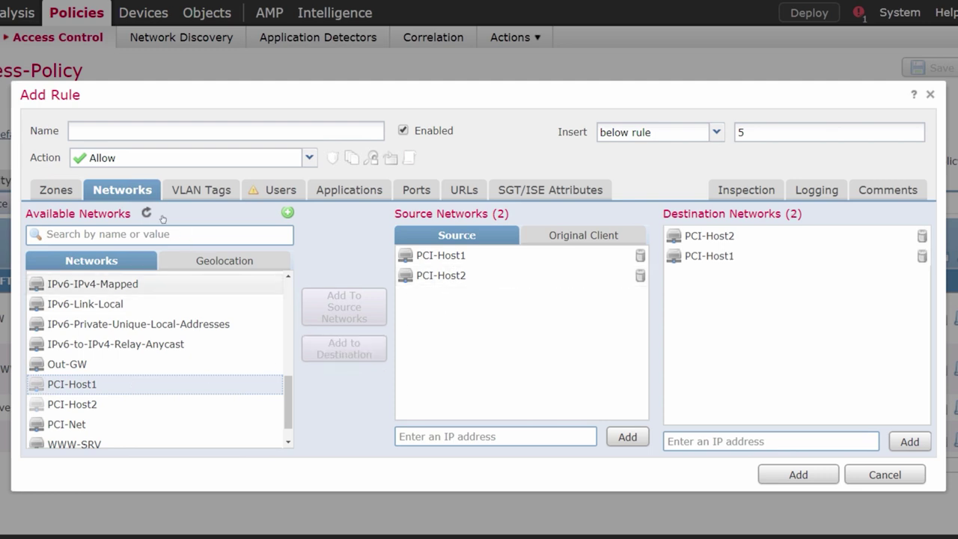
Step: Name the rule PCI-Allow
{"action": "left_click", "coordinate": [129, 133]}
{"action": "type", "text": "PC"}
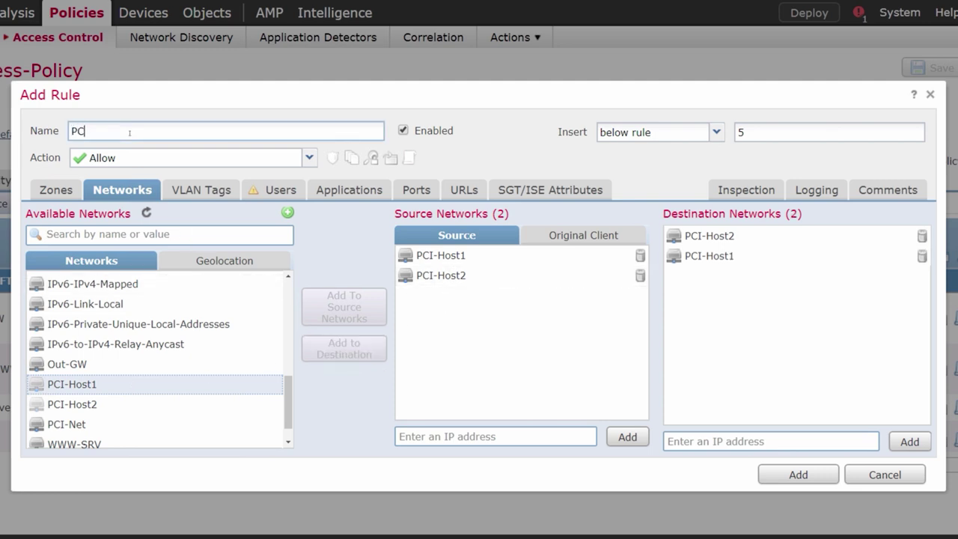
{"action": "type", "text": "I-Allow"}
{"action": "left_click", "coordinate": [414, 190]}
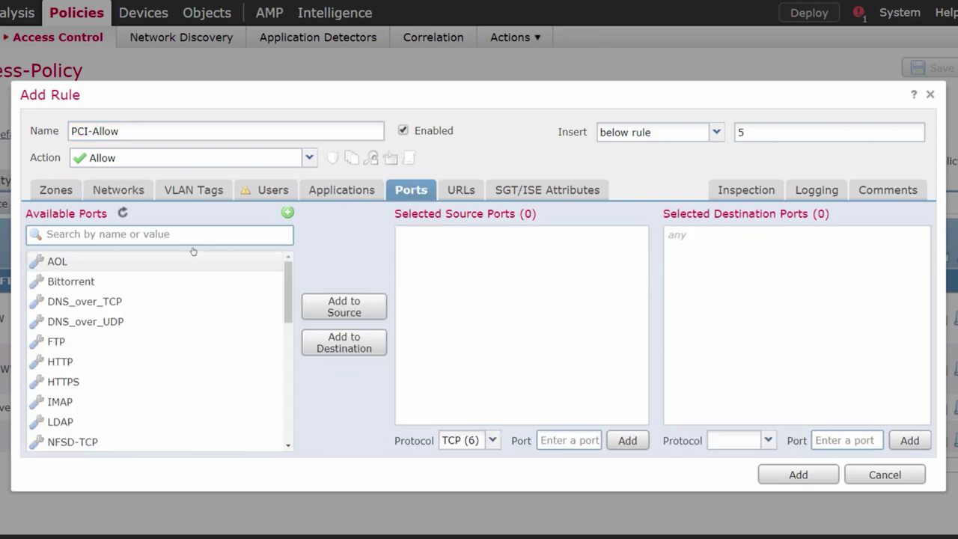
Step: Restrict the rule's applications to ICMP
{"action": "left_click", "coordinate": [358, 191]}
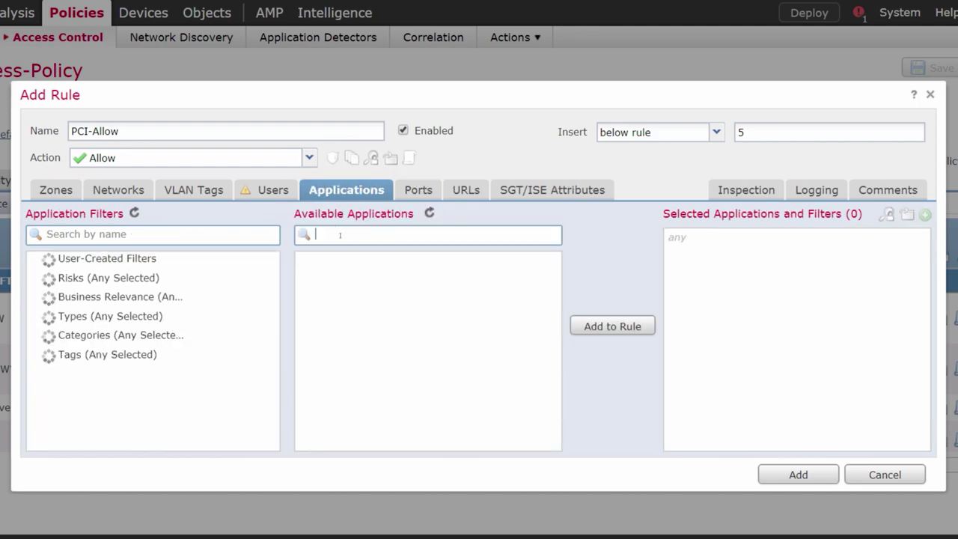
{"action": "left_click", "coordinate": [340, 234]}
{"action": "type", "text": "ICMP"}
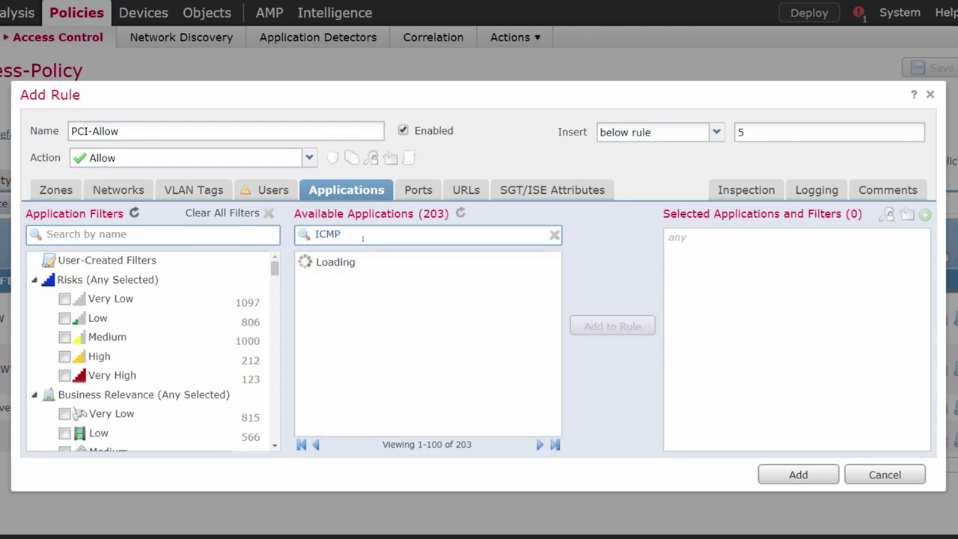
{"action": "left_click", "coordinate": [334, 287]}
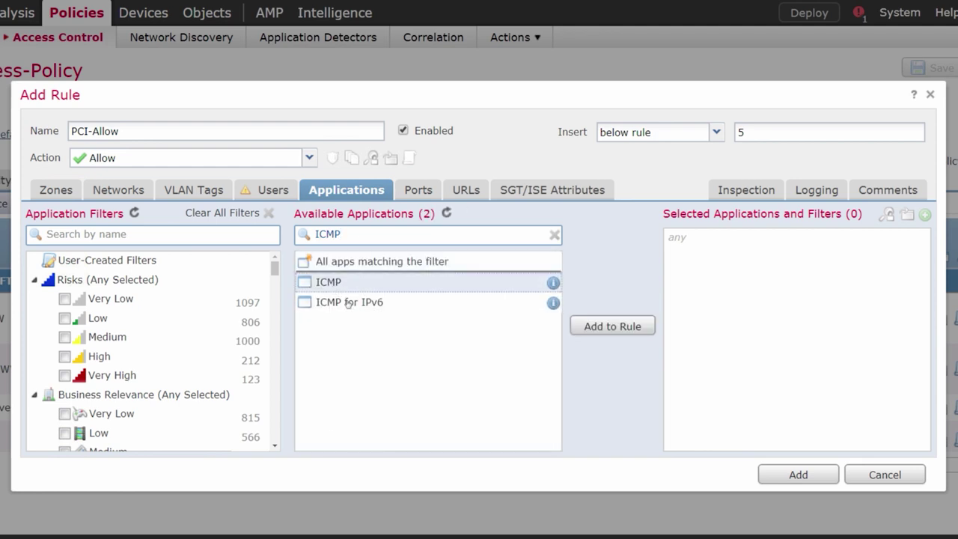
{"action": "left_click", "coordinate": [616, 325]}
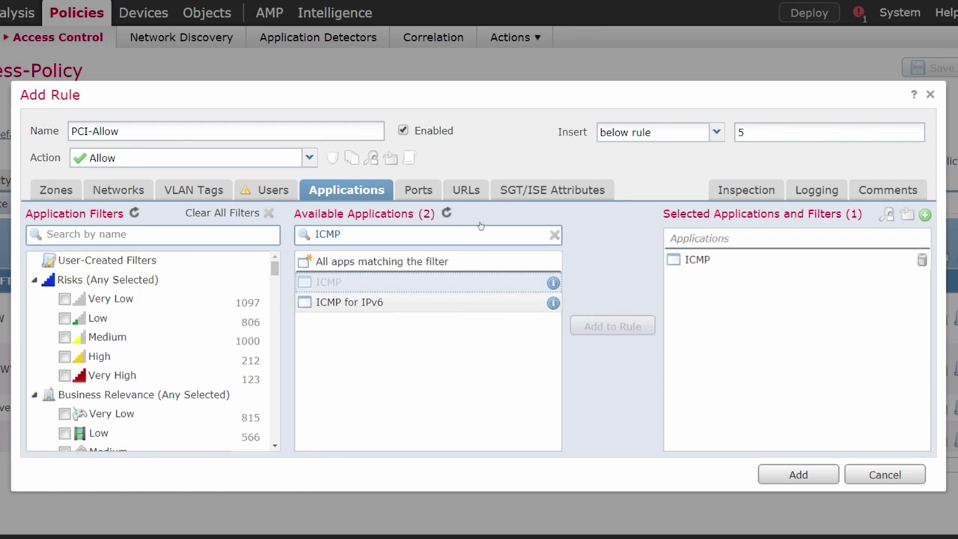
Step: Enable Log at End of Connection for the rule
{"action": "left_click", "coordinate": [754, 196]}
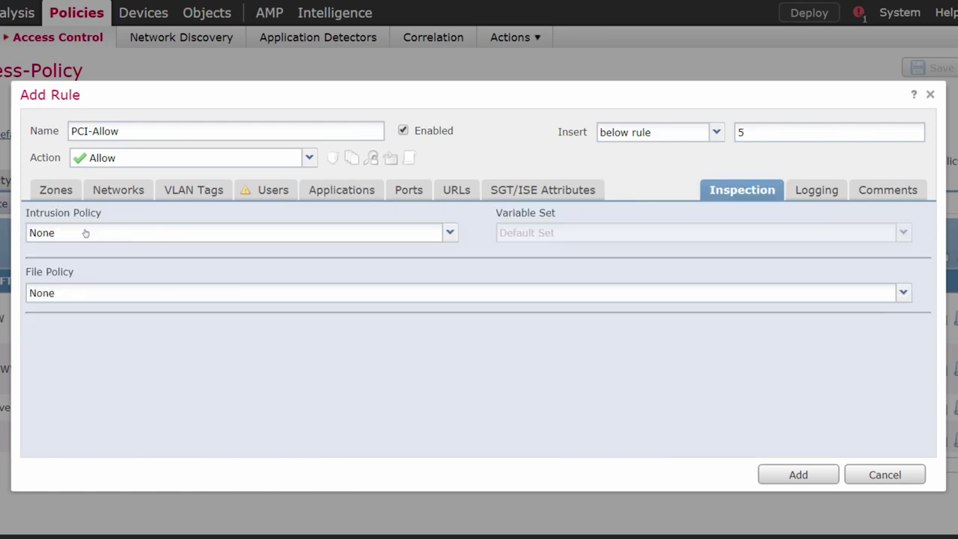
{"action": "left_click", "coordinate": [816, 190]}
{"action": "double_click", "coordinate": [30, 248]}
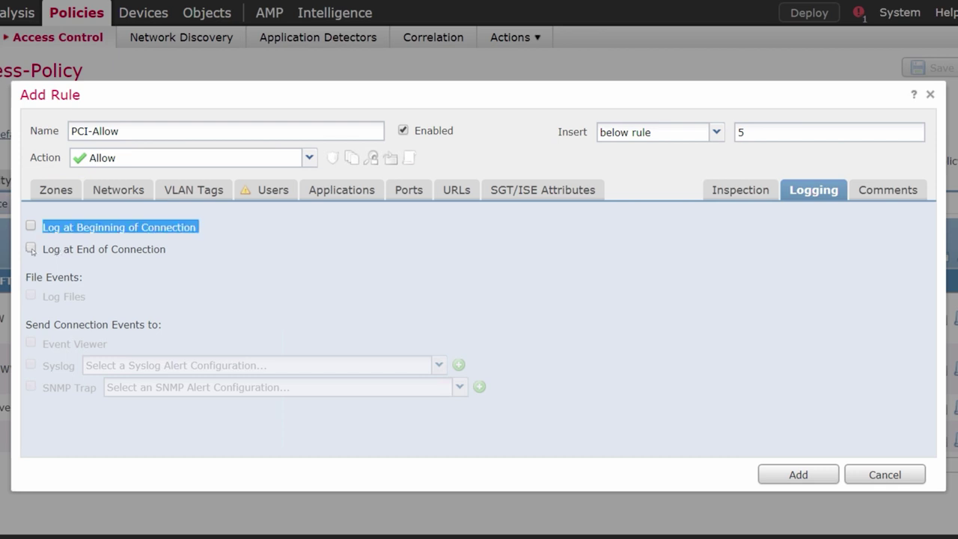
{"action": "left_click", "coordinate": [31, 249]}
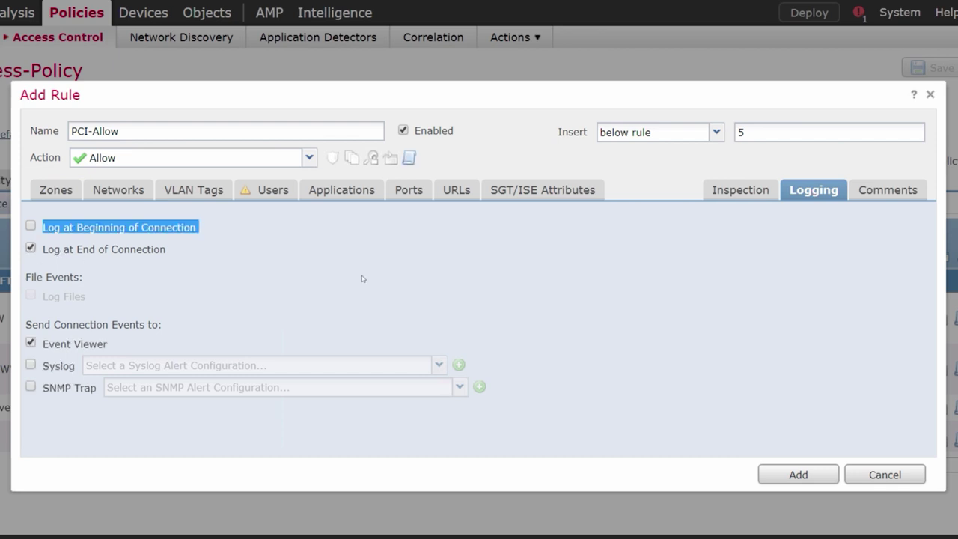
Step: Insert the rule above rule 1 and add it to the policy
{"action": "left_click", "coordinate": [717, 133]}
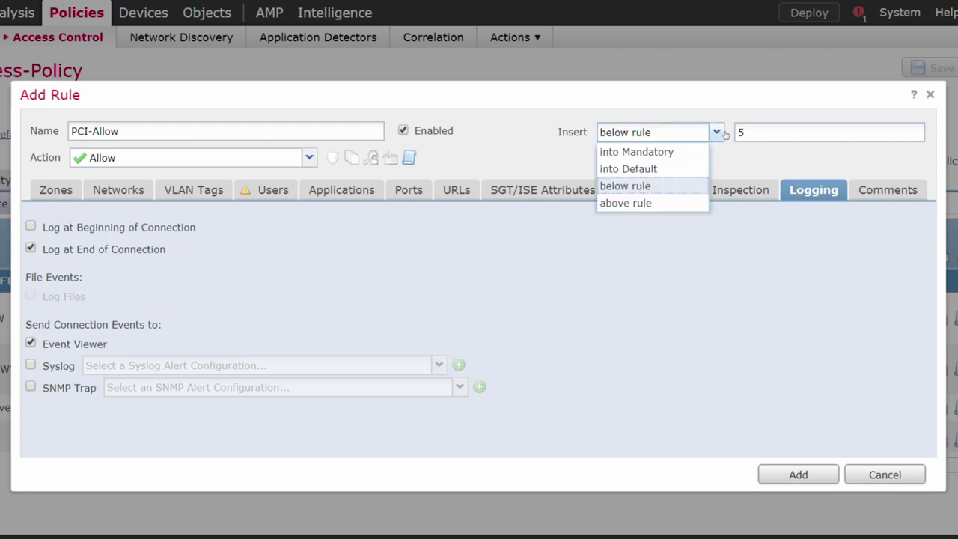
{"action": "left_click", "coordinate": [632, 205]}
{"action": "double_click", "coordinate": [763, 133]}
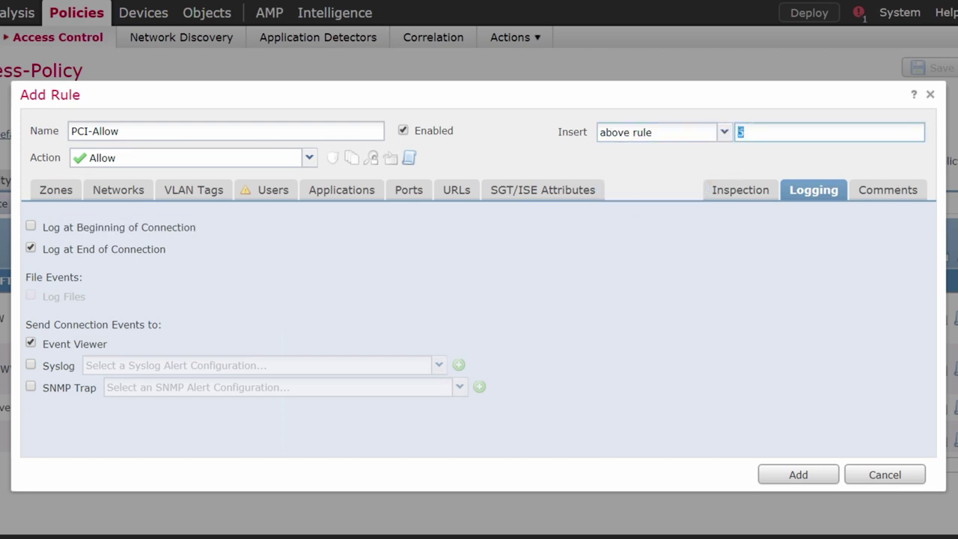
{"action": "type", "text": "1"}
{"action": "left_click", "coordinate": [796, 475]}
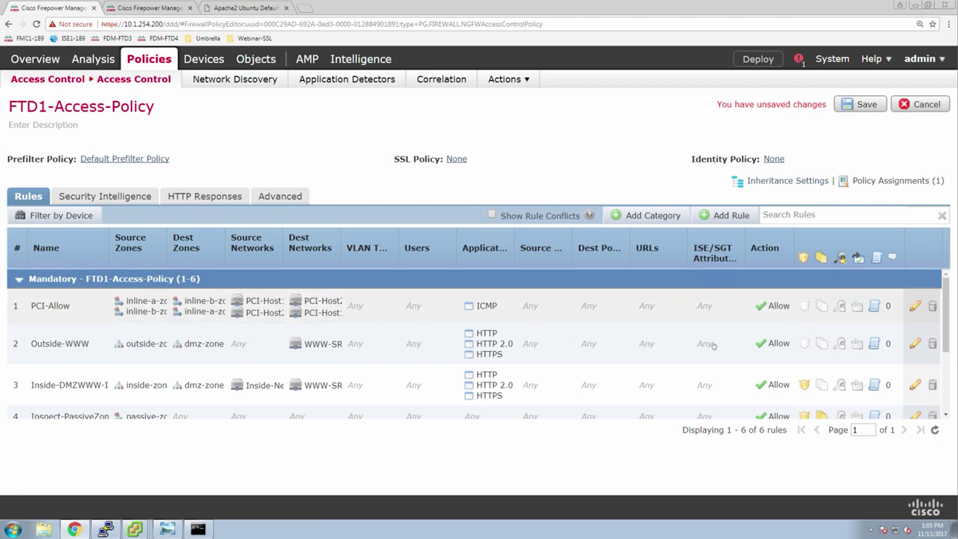
Step: Save FTD1-Access-Policy and deploy it to FTD1.cisco.lab, dismissing the pre-deployment notification
{"action": "left_click", "coordinate": [875, 108]}
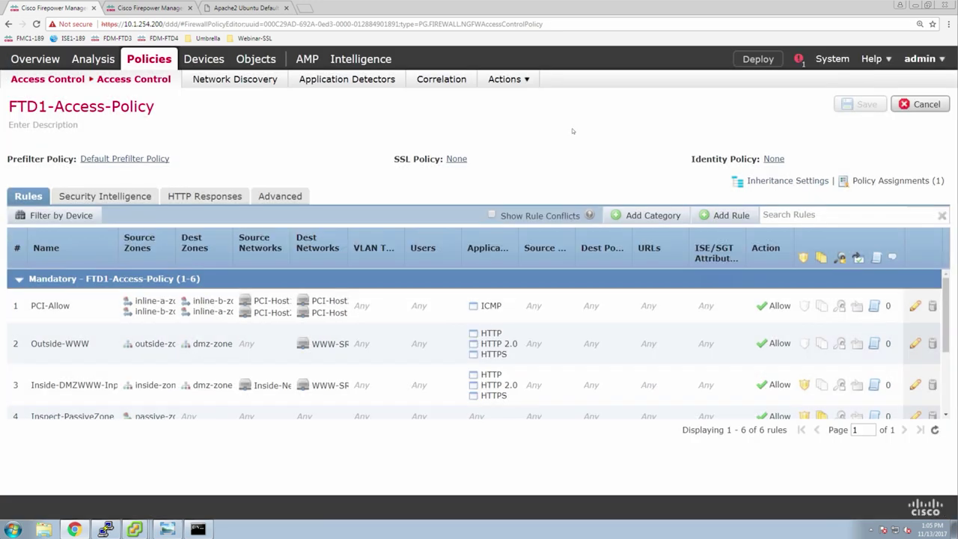
{"action": "left_click", "coordinate": [757, 59]}
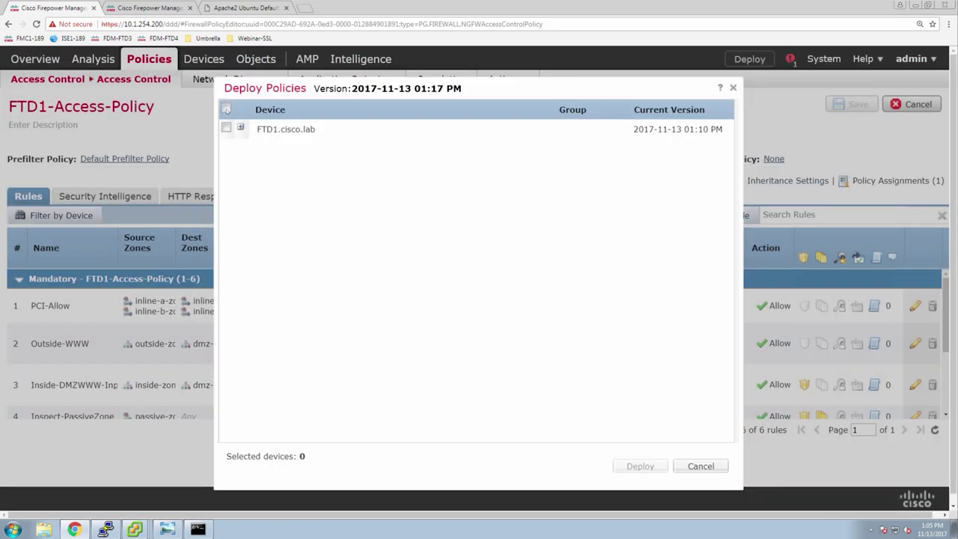
{"action": "left_click", "coordinate": [226, 128]}
{"action": "left_click", "coordinate": [240, 128]}
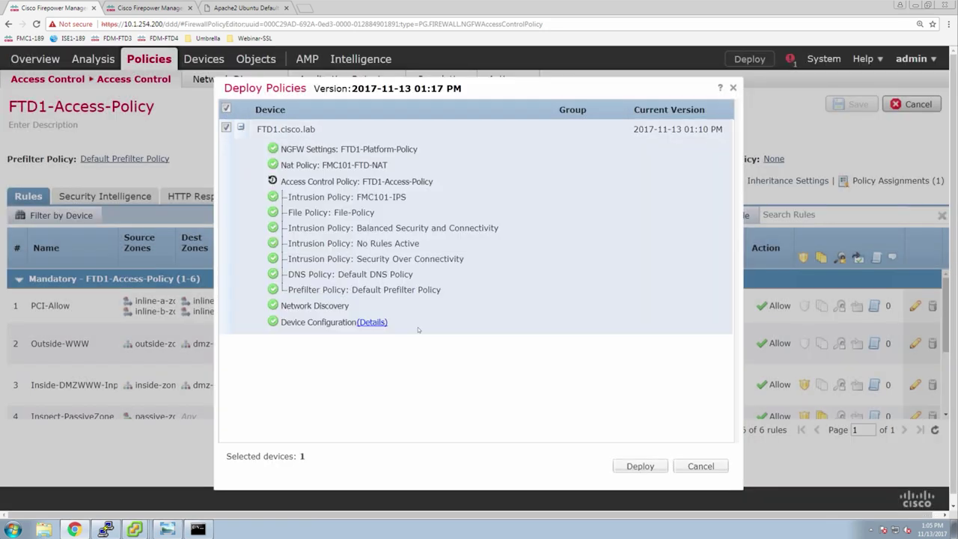
{"action": "left_click", "coordinate": [634, 466]}
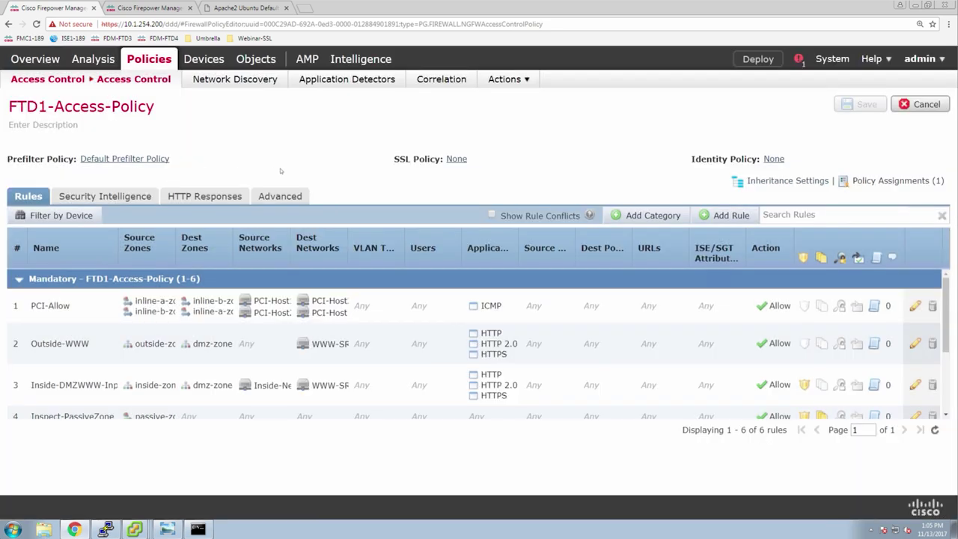
{"action": "left_click", "coordinate": [815, 105]}
Step: Search Connection Events with Ingress Security Zone set to inline-a-zone and inline-b-zone
{"action": "mouse_move", "coordinate": [93, 58]}
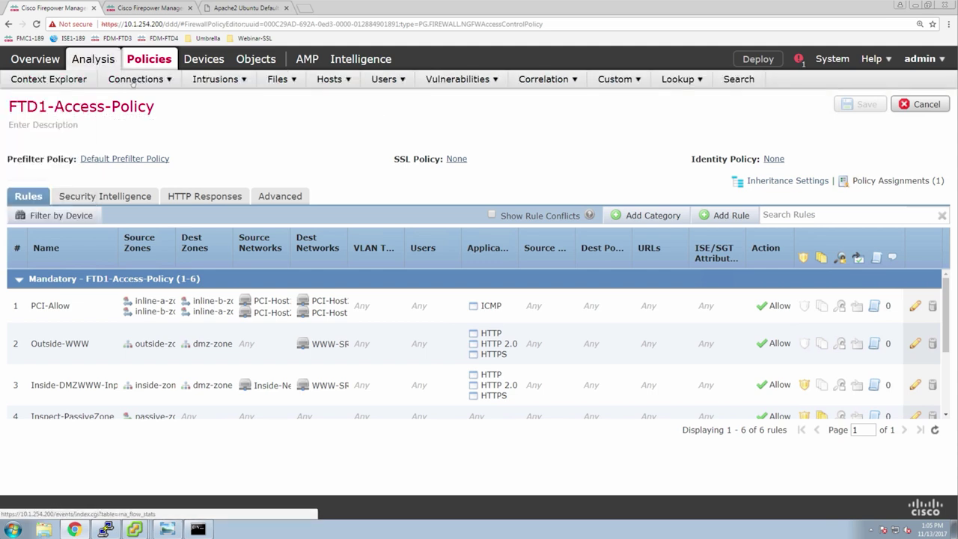
{"action": "mouse_move", "coordinate": [136, 79]}
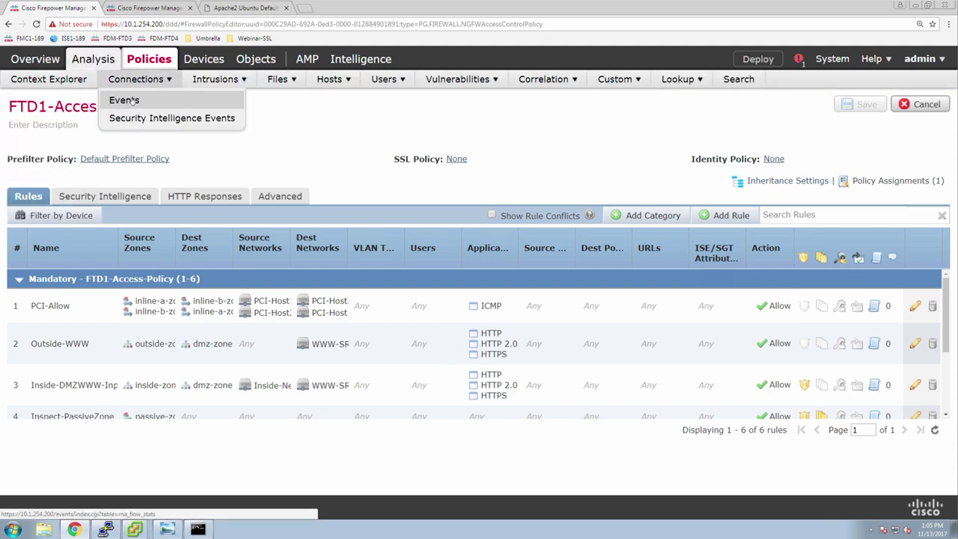
{"action": "left_click", "coordinate": [124, 100]}
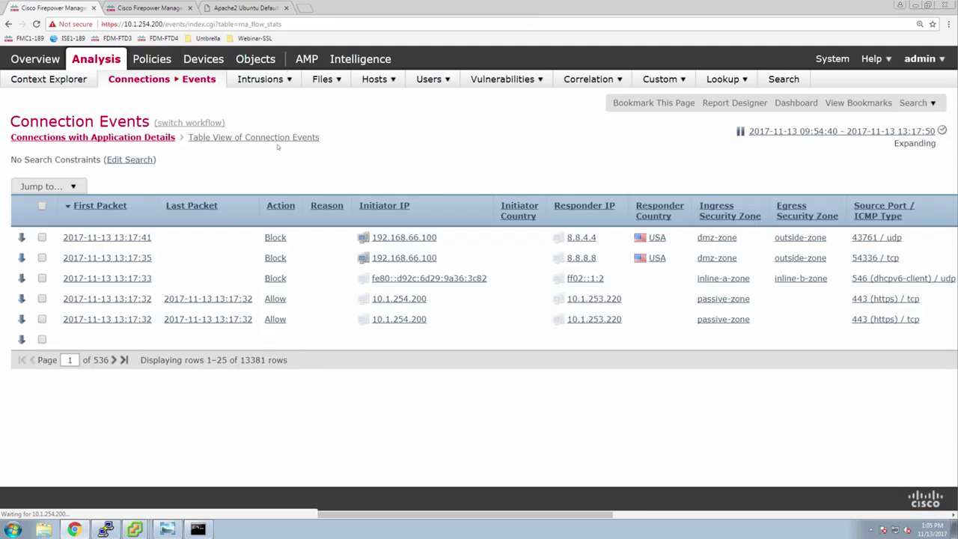
{"action": "left_click", "coordinate": [130, 160]}
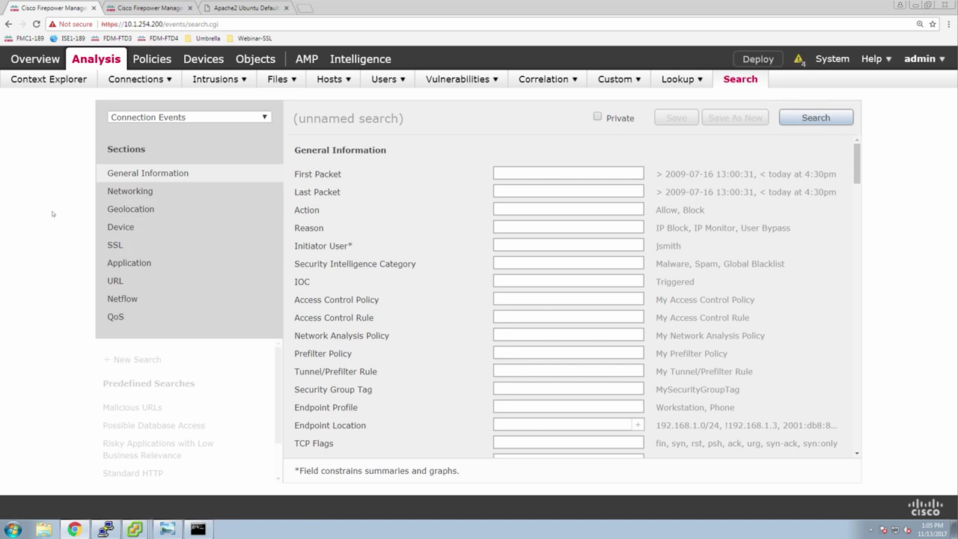
{"action": "left_click", "coordinate": [133, 191]}
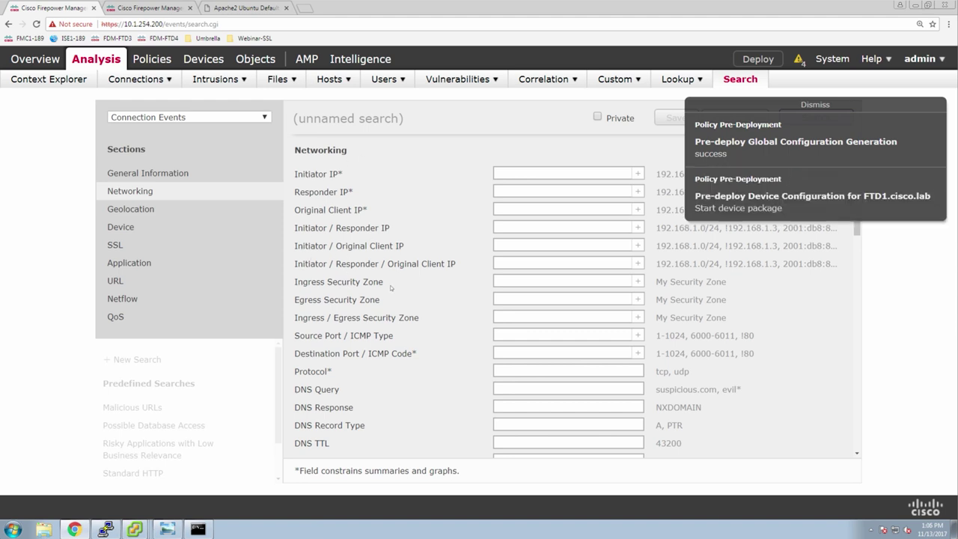
{"action": "left_click", "coordinate": [523, 280]}
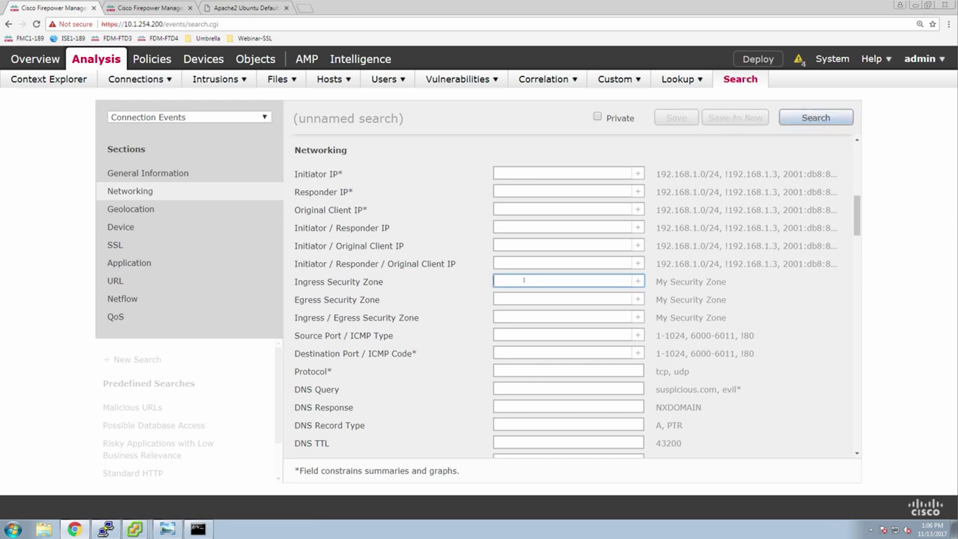
{"action": "left_click", "coordinate": [523, 280]}
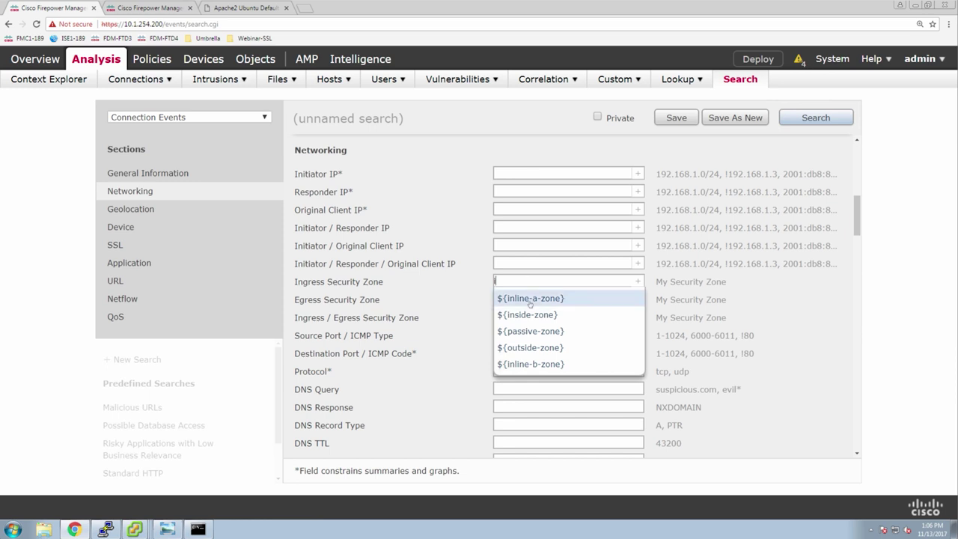
{"action": "left_click", "coordinate": [531, 297]}
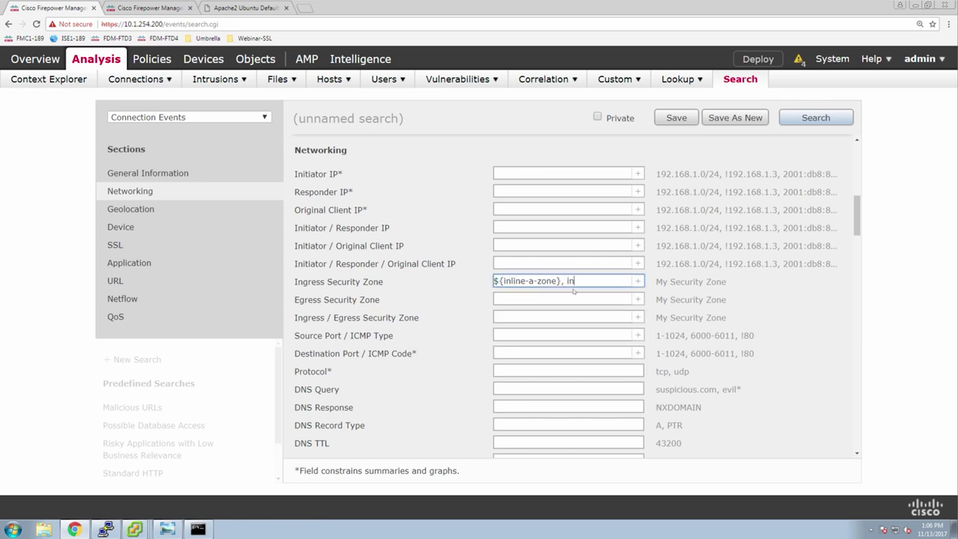
{"action": "type", "text": "in"}
{"action": "left_click", "coordinate": [533, 315]}
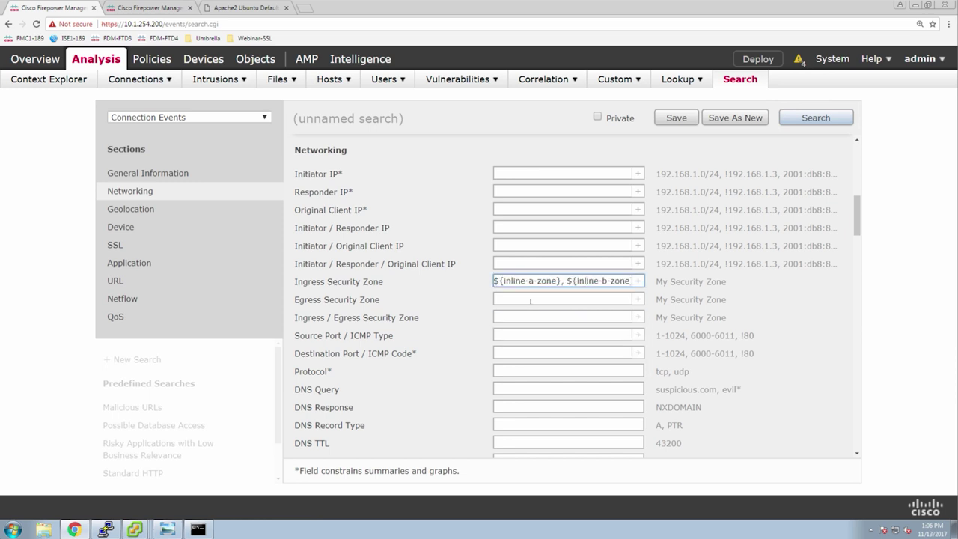
{"action": "left_click", "coordinate": [810, 121]}
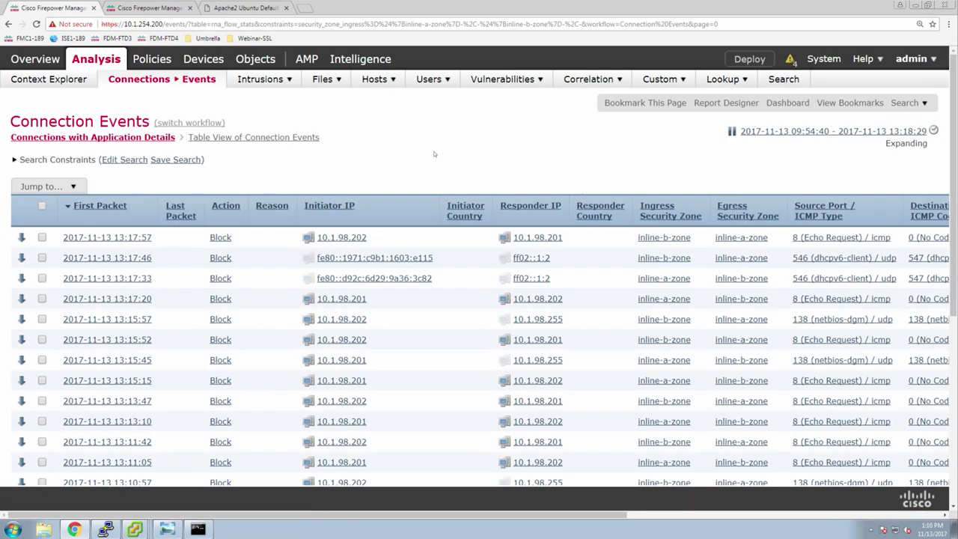
Step: Reload the filtered connection events and check the pings on the InlineA and InlineB consoles
{"action": "right_click", "coordinate": [434, 154]}
{"action": "left_click", "coordinate": [458, 182]}
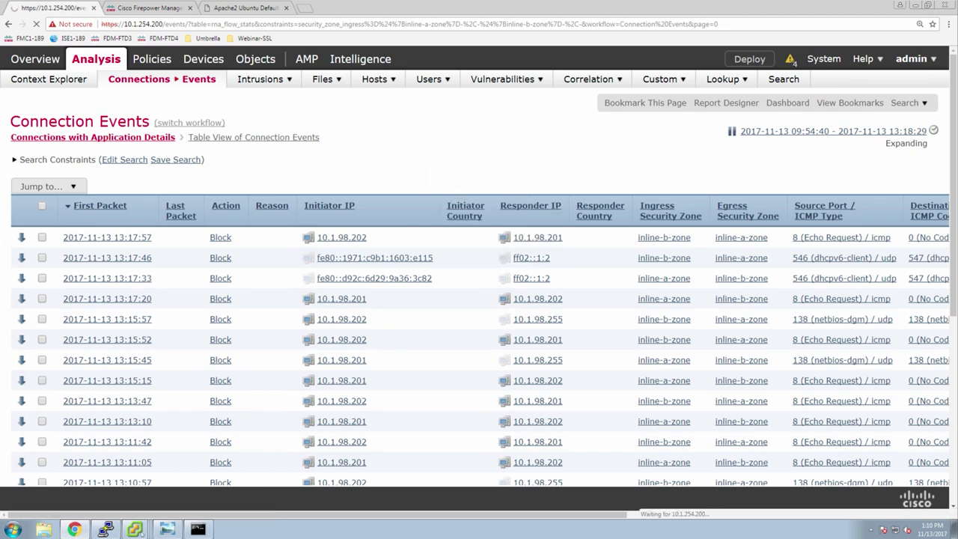
{"action": "mouse_move", "coordinate": [135, 528]}
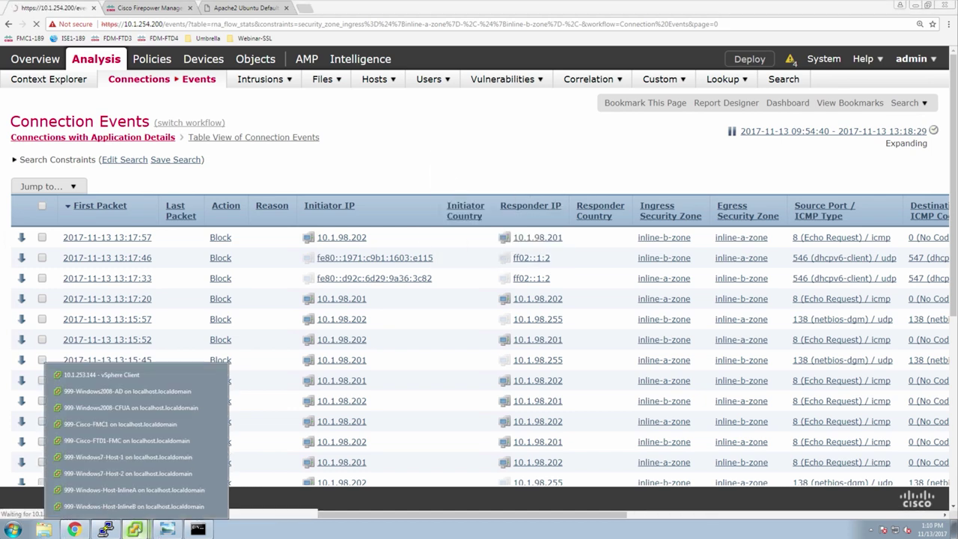
{"action": "left_click", "coordinate": [133, 490]}
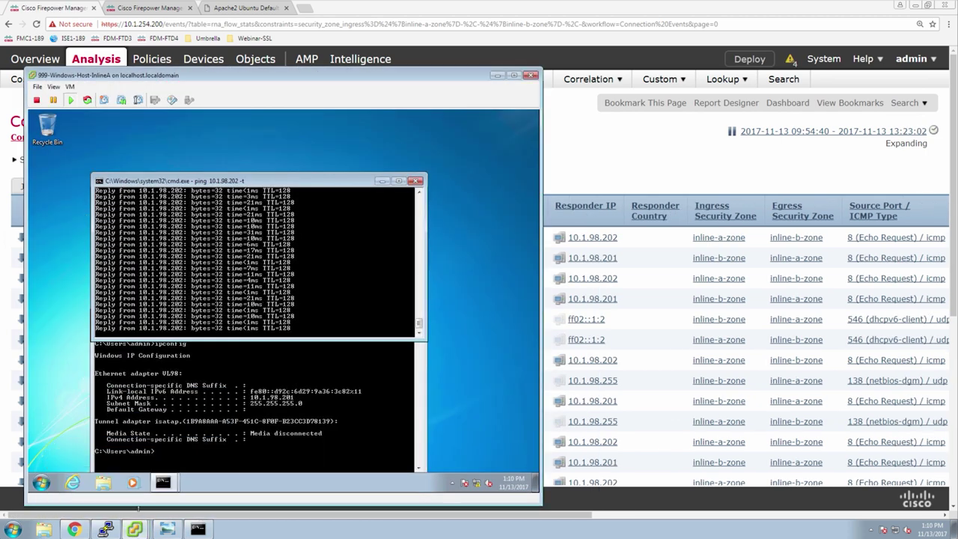
{"action": "left_click", "coordinate": [135, 529]}
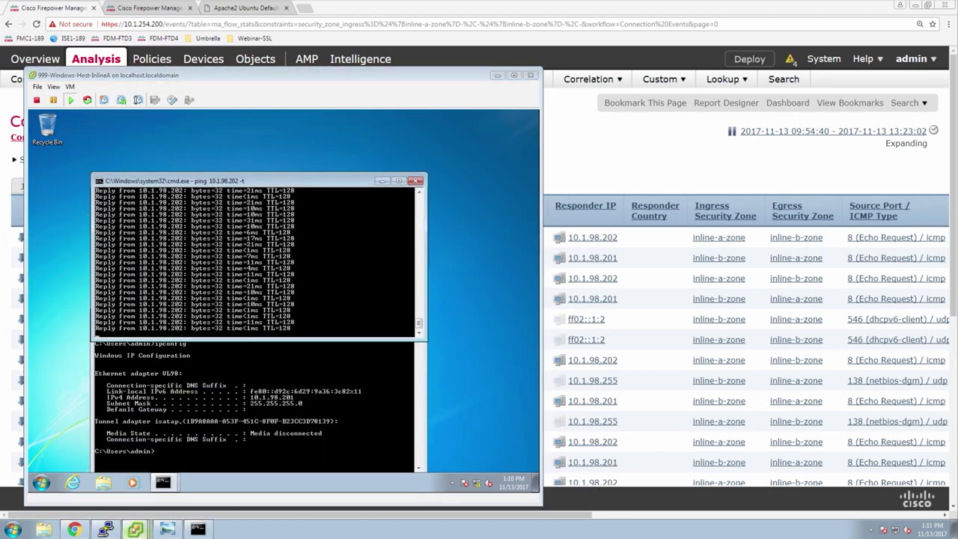
{"action": "left_click", "coordinate": [124, 507]}
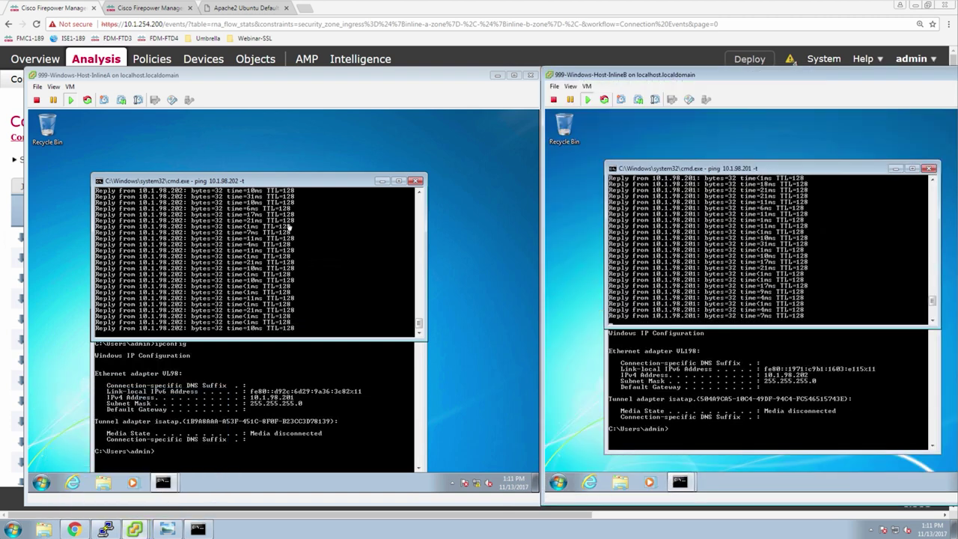
{"action": "left_click", "coordinate": [704, 229]}
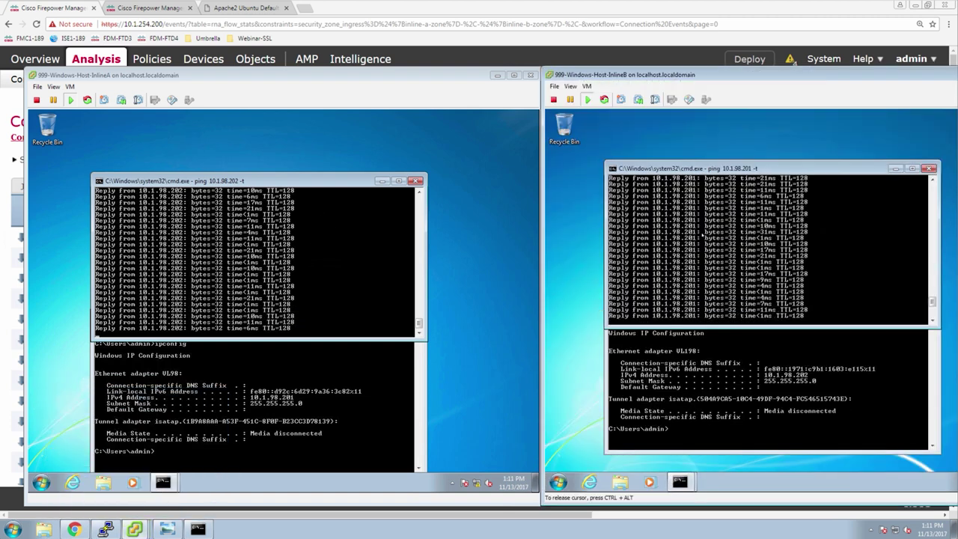
{"action": "left_click", "coordinate": [496, 76]}
{"action": "left_click", "coordinate": [903, 77]}
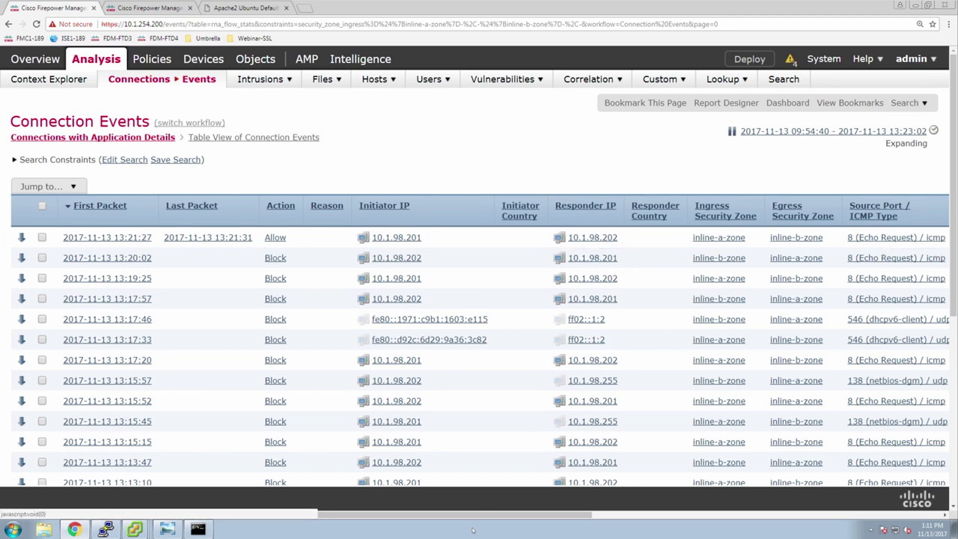
Step: Review the lab network diagram, then close it
{"action": "left_click_drag", "start_coordinate": [482, 515], "coordinate": [680, 517]}
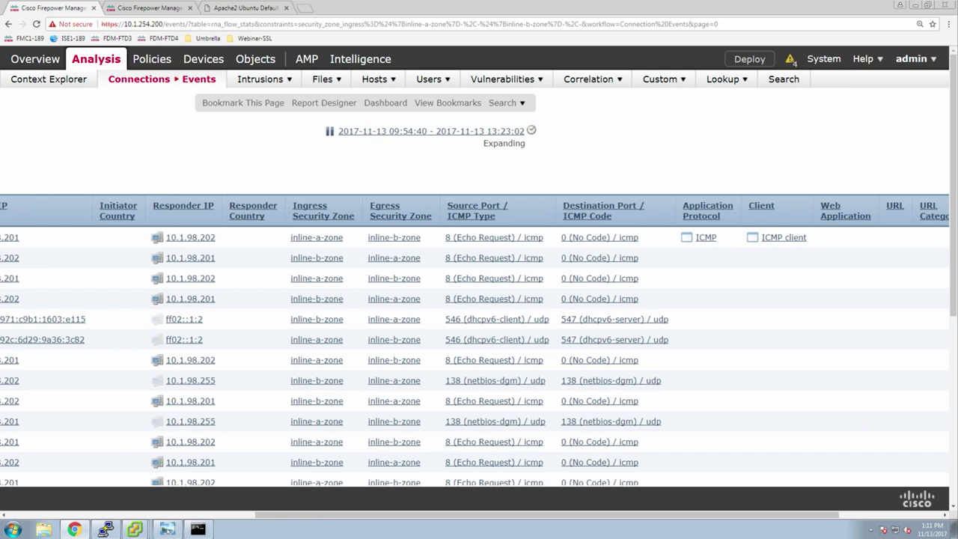
{"action": "left_click", "coordinate": [167, 529]}
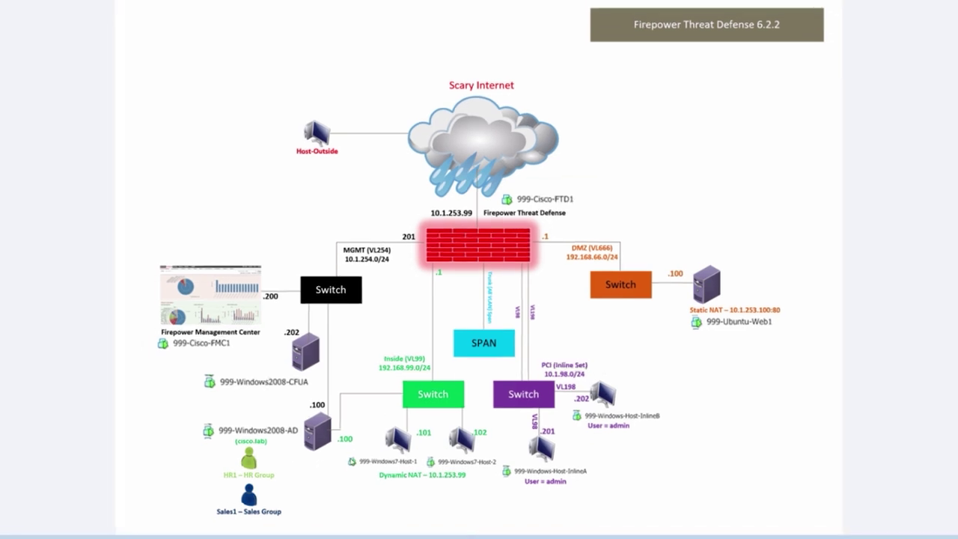
{"action": "left_click", "coordinate": [914, 5]}
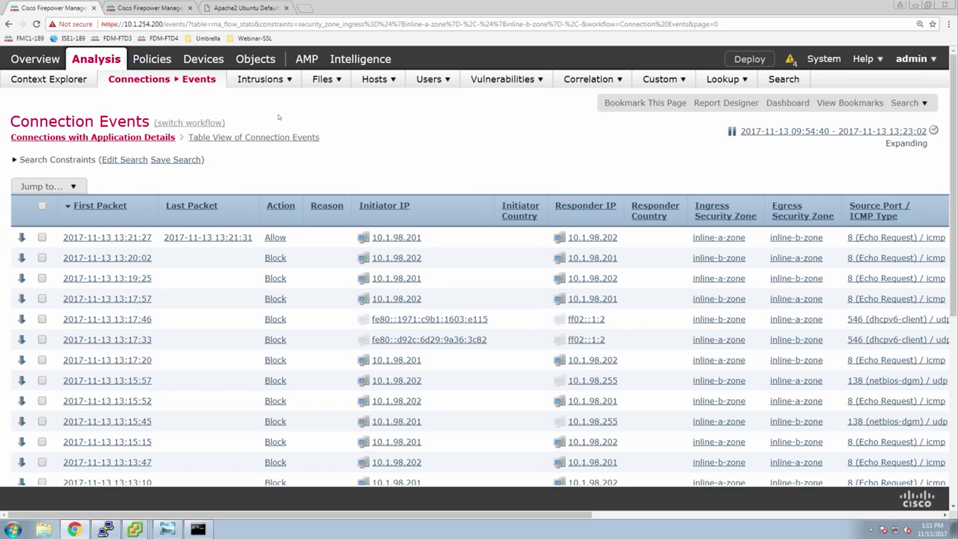
{"action": "mouse_move", "coordinate": [829, 61]}
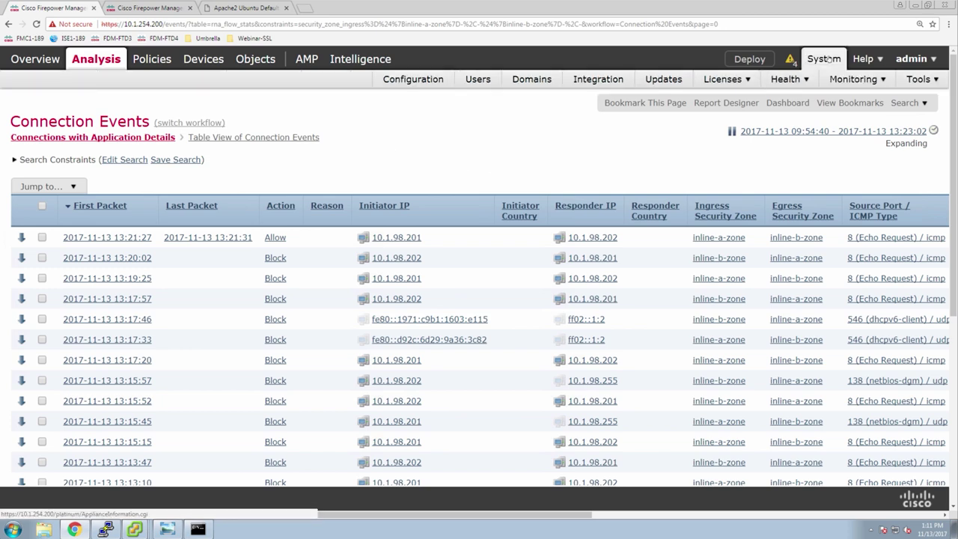
Step: Start a new realm named CiscoAD with AD primary domain cisco.lab
{"action": "left_click", "coordinate": [575, 82]}
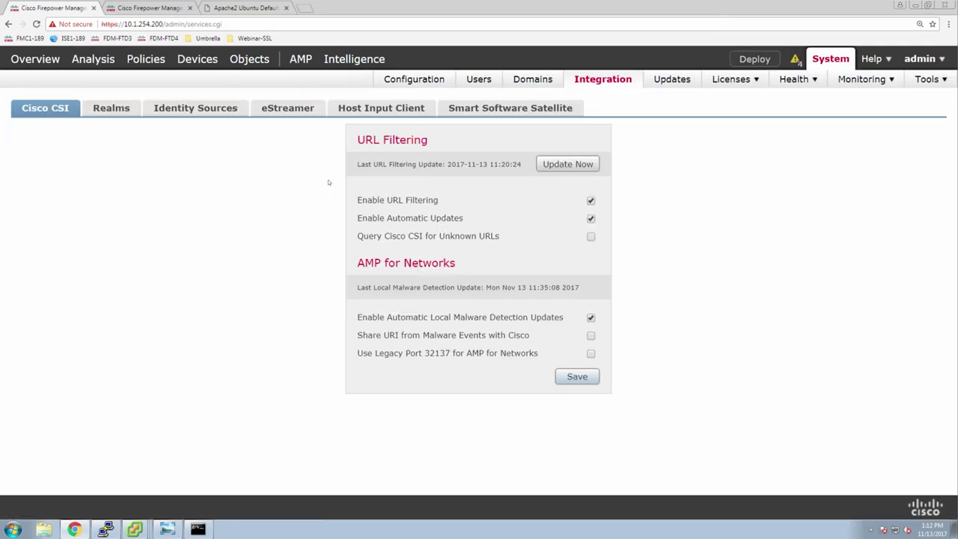
{"action": "left_click", "coordinate": [112, 108]}
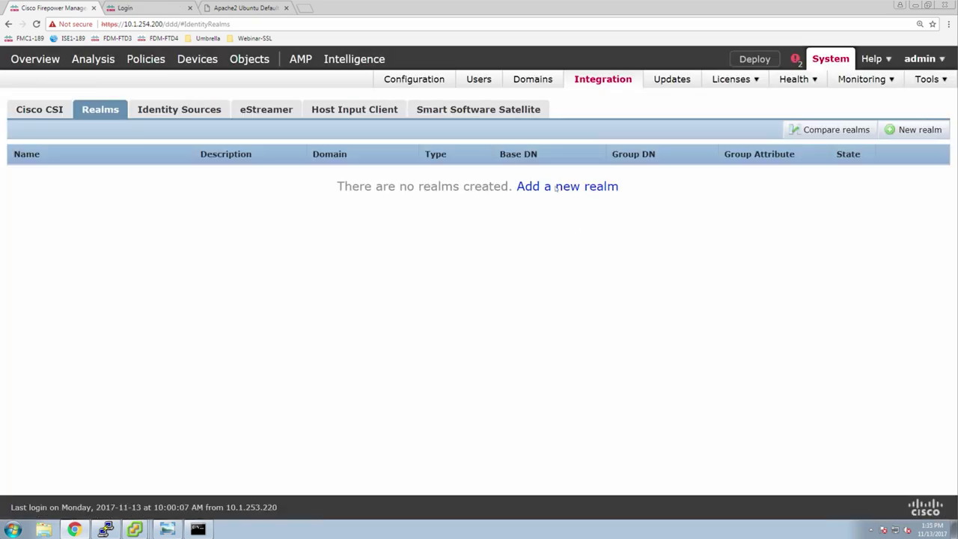
{"action": "left_click", "coordinate": [552, 193]}
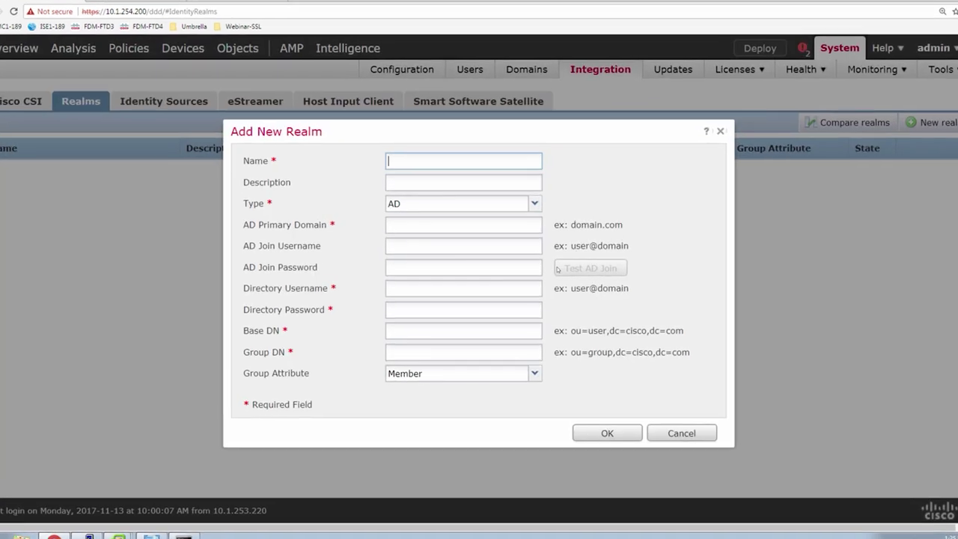
{"action": "type", "text": "CiscoAD"}
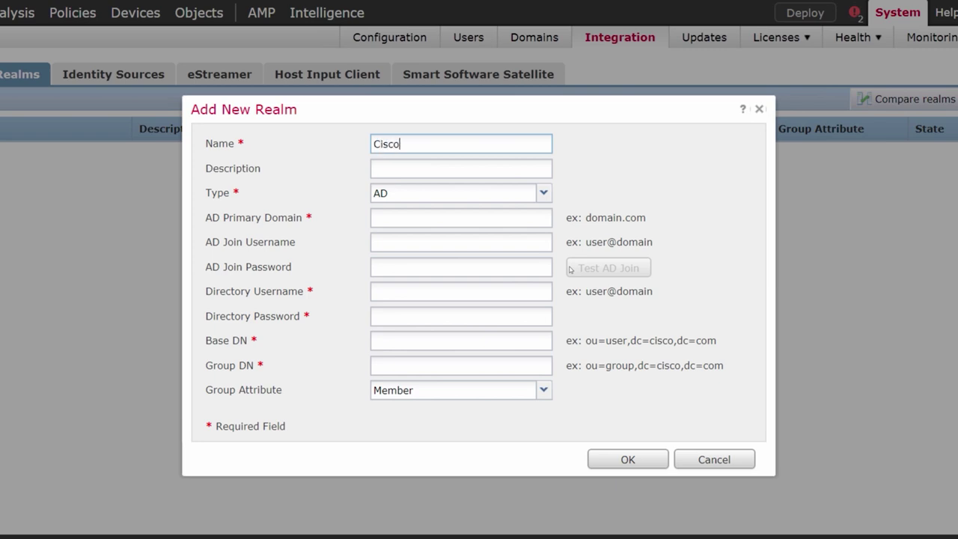
{"action": "left_click", "coordinate": [431, 216]}
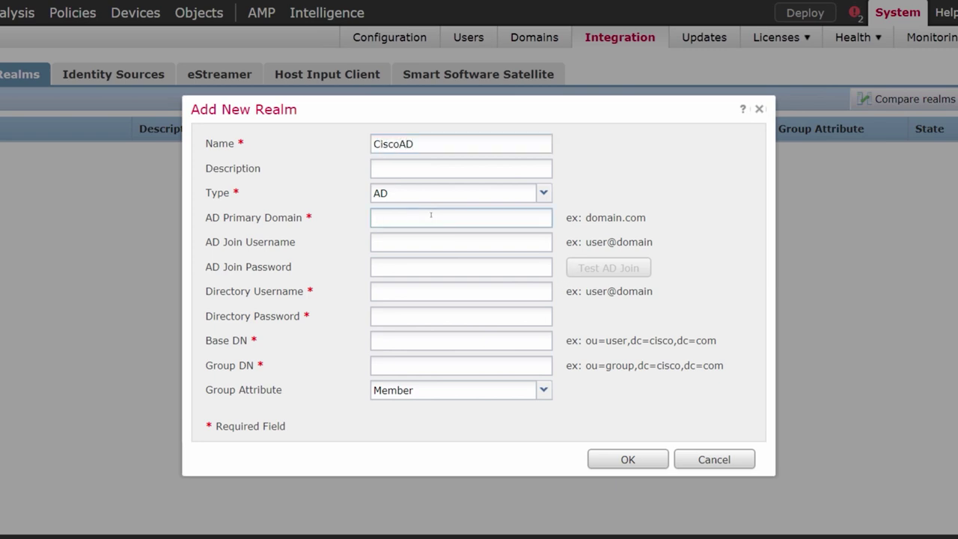
{"action": "type", "text": "cisco.lab"}
Step: Enter the AD join and directory administrator usernames and their passwords
{"action": "left_click", "coordinate": [384, 241]}
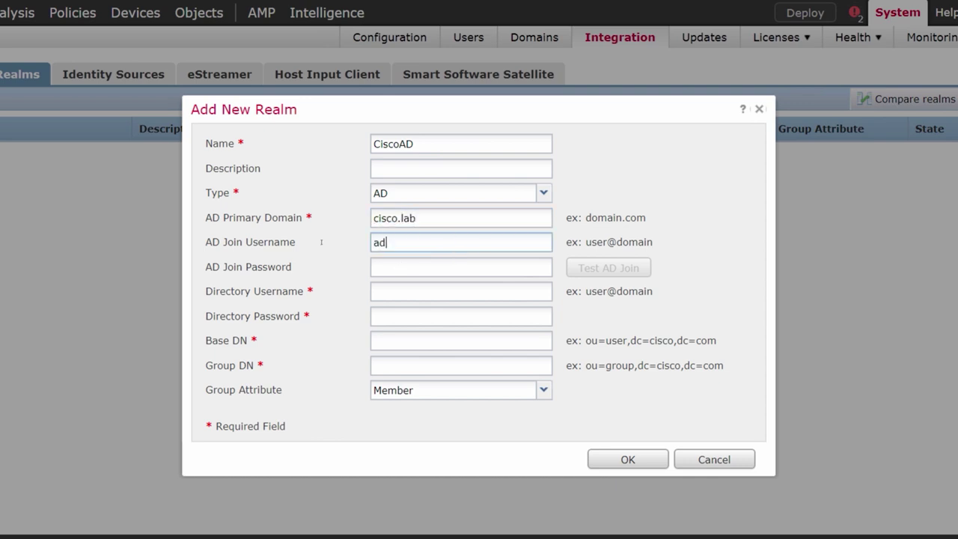
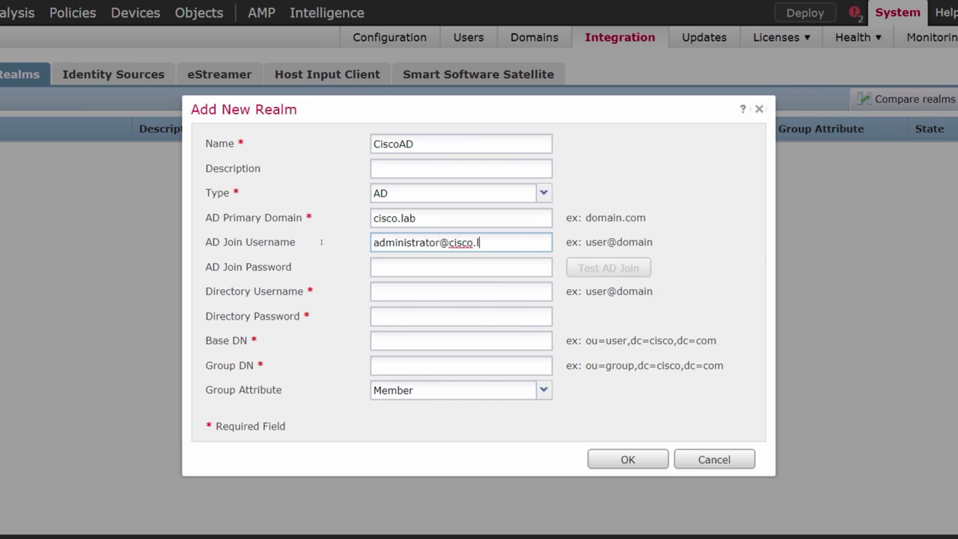
{"action": "left_click", "coordinate": [388, 265]}
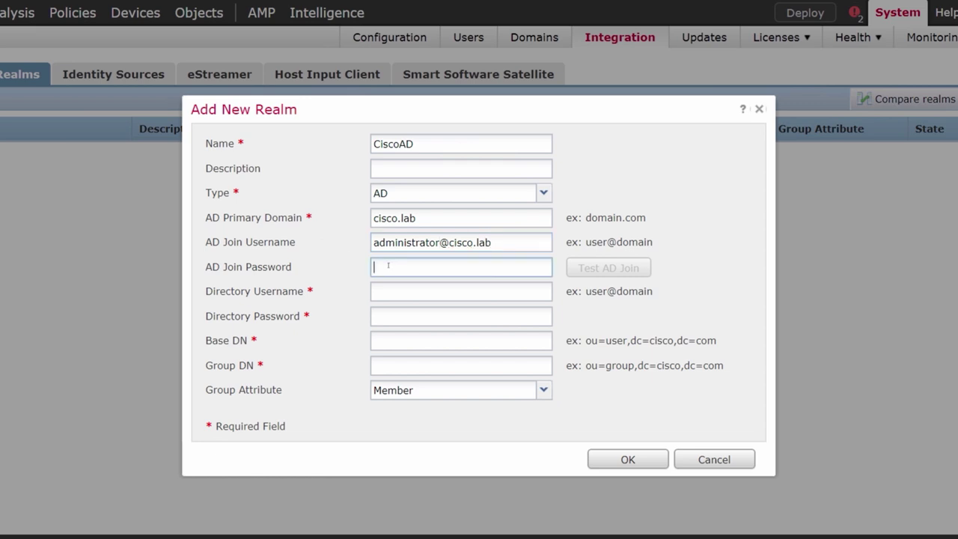
{"action": "type", "text": "**********"}
{"action": "left_click", "coordinate": [404, 291]}
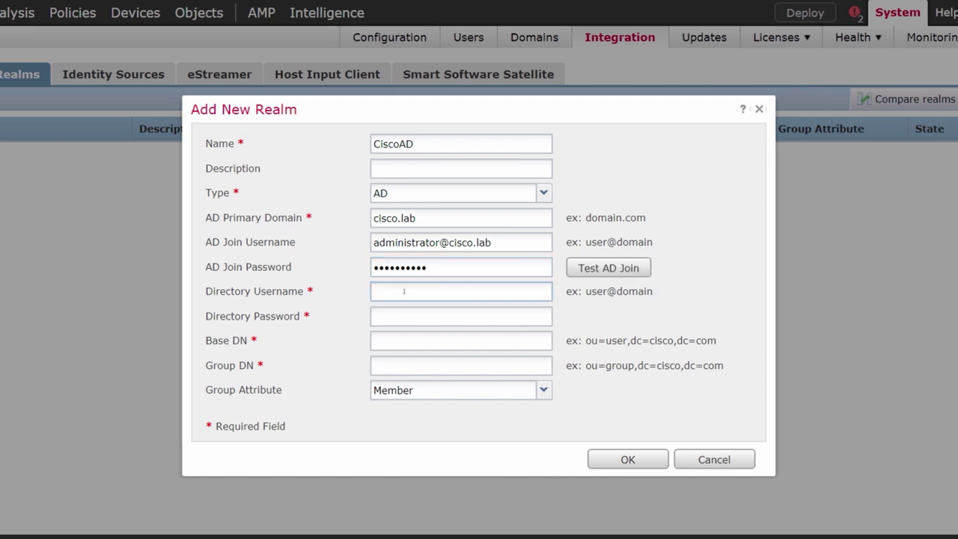
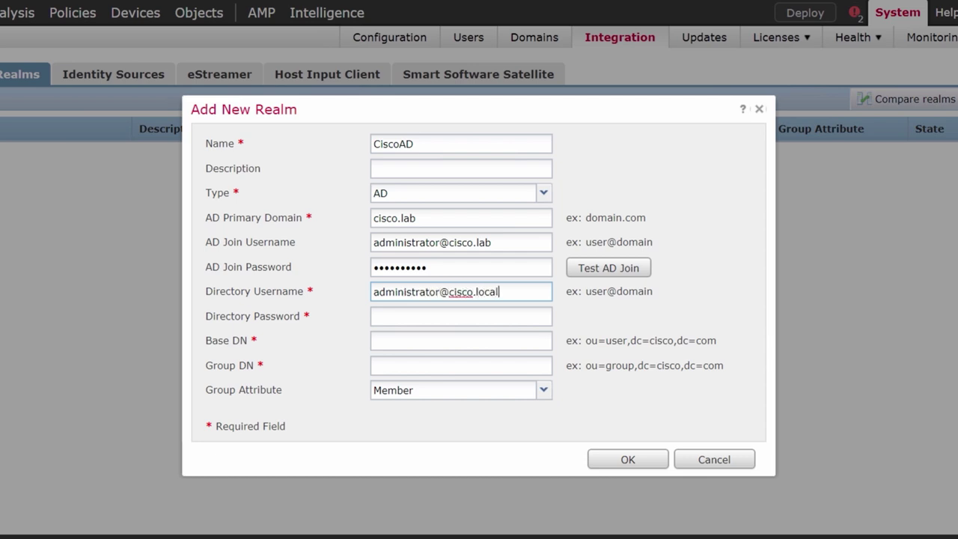
{"action": "key", "text": "Tab"}
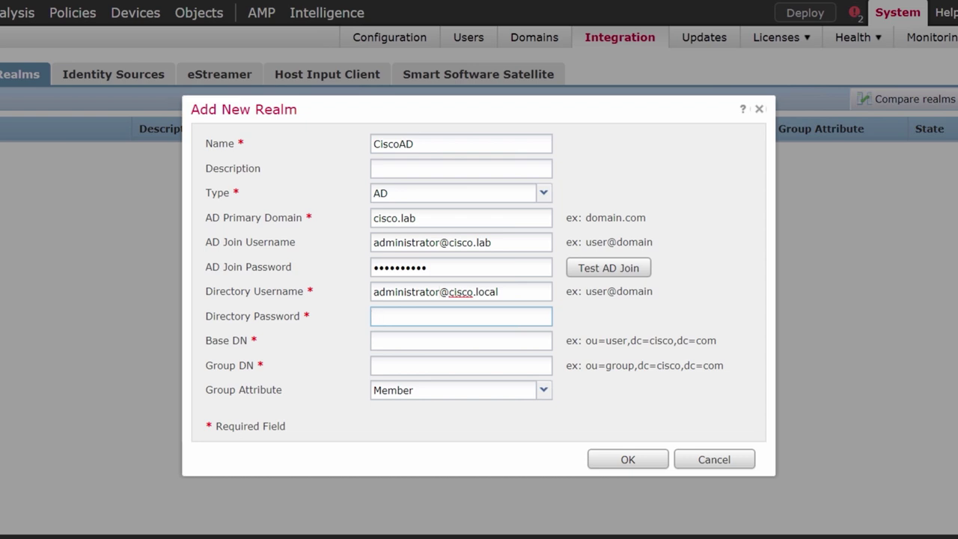
{"action": "type", "text": "••••••••••"}
Step: Set Base DN and Group DN to dc=cisco,dc=lab and save the realm
{"action": "left_click", "coordinate": [417, 340]}
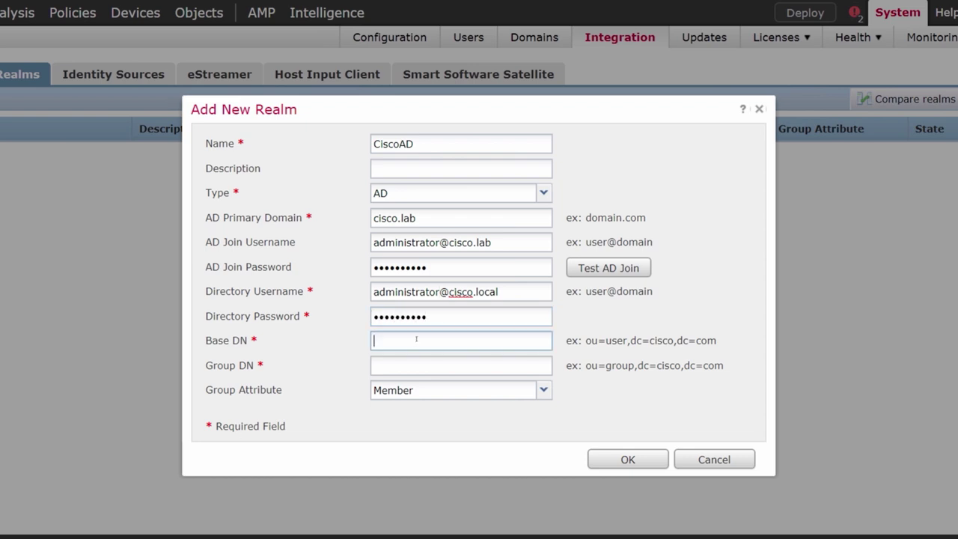
{"action": "type", "text": "dc=cisco,dc=lab"}
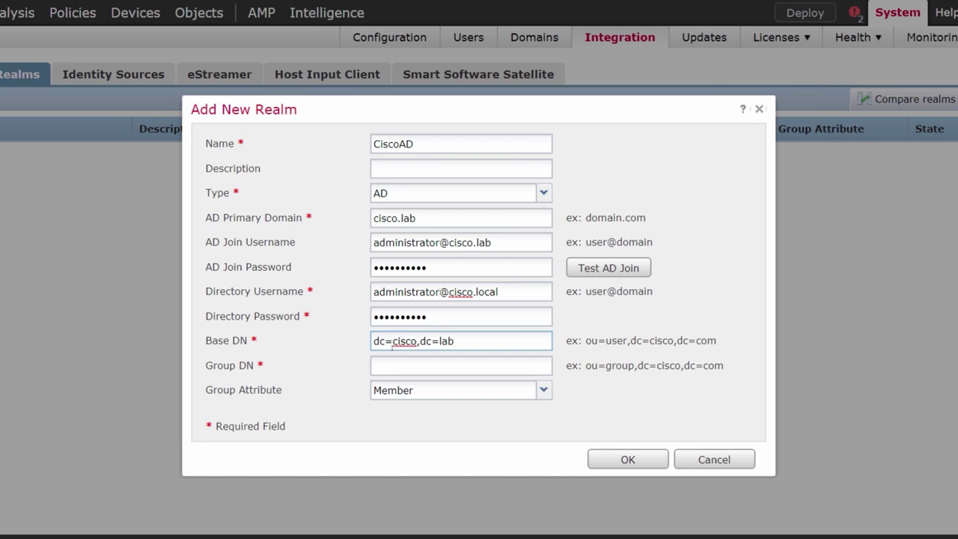
{"action": "left_click", "coordinate": [430, 366]}
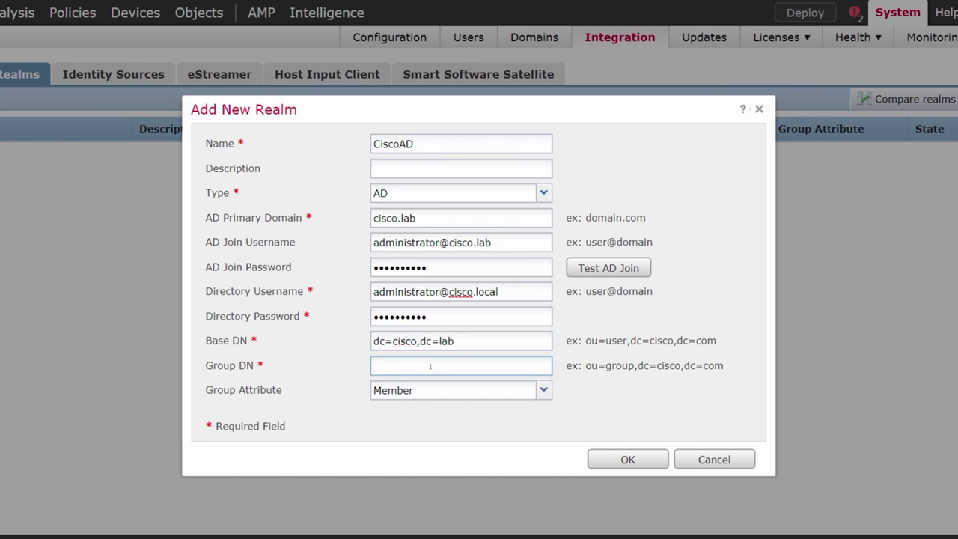
{"action": "type", "text": "dc=cisco,dc=lab"}
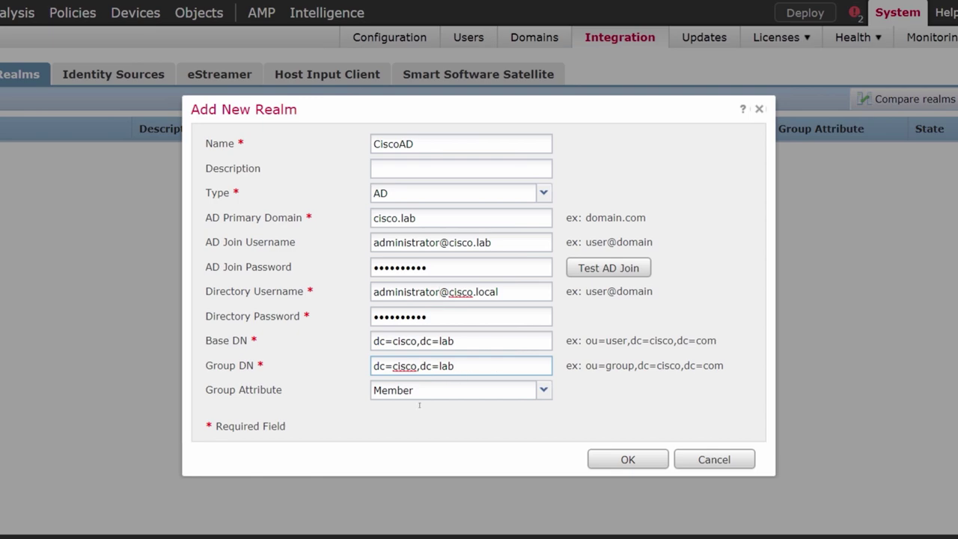
{"action": "left_click", "coordinate": [622, 457]}
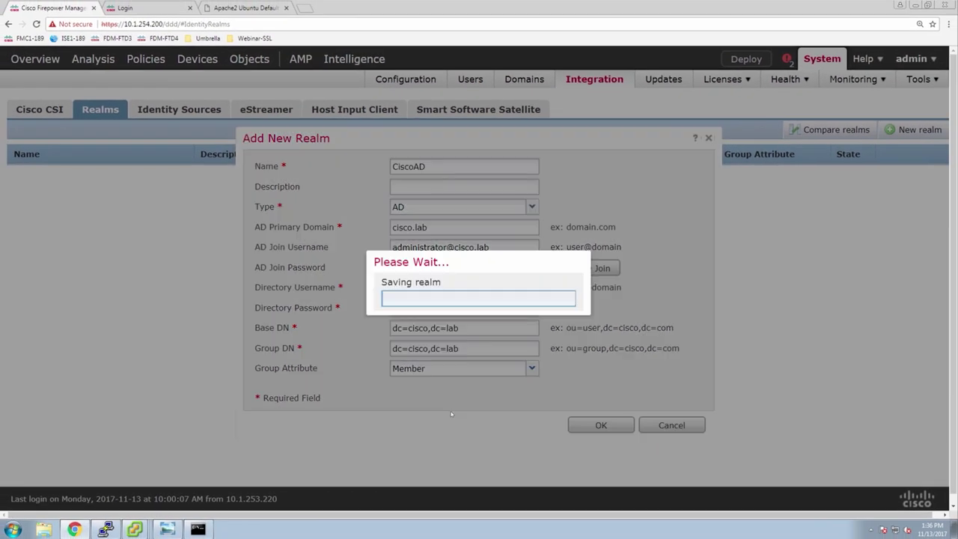
Step: Confirm the realm, then add directory server 10.1.254.100 after a successful connection test
{"action": "left_click", "coordinate": [596, 424]}
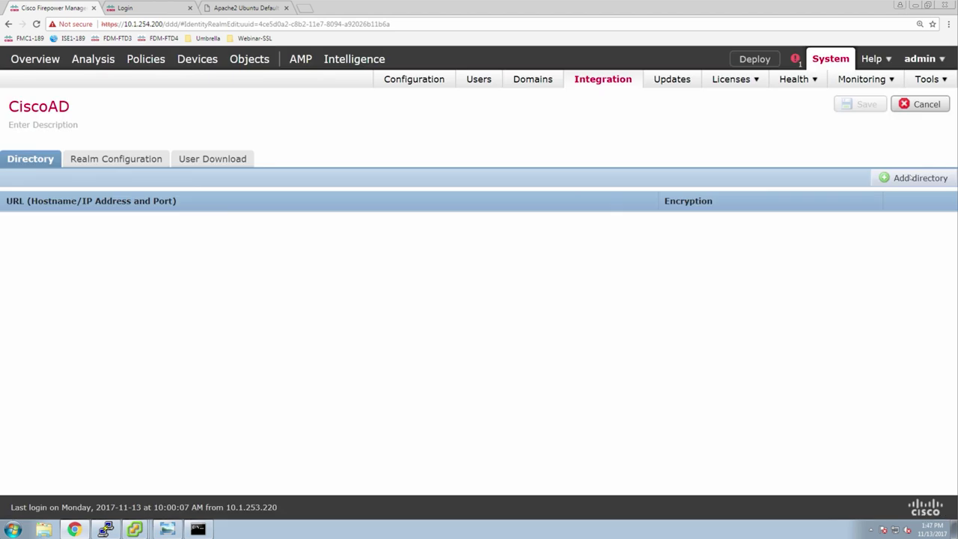
{"action": "left_click", "coordinate": [914, 177]}
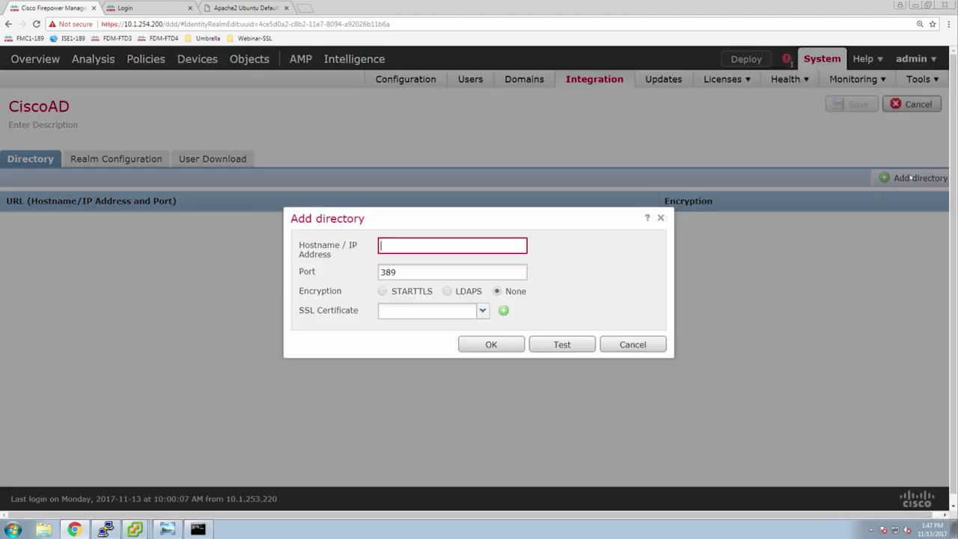
{"action": "left_click", "coordinate": [378, 244]}
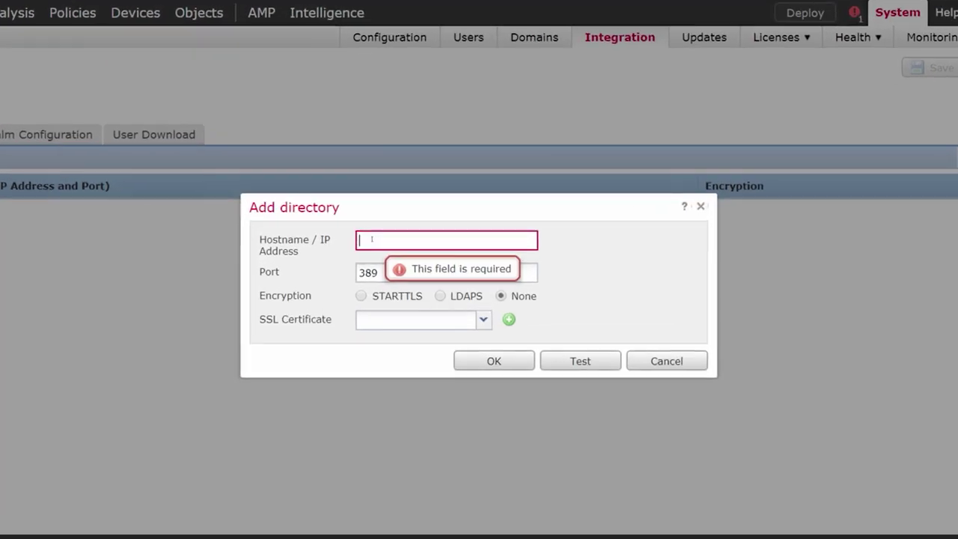
{"action": "type", "text": "10.1"}
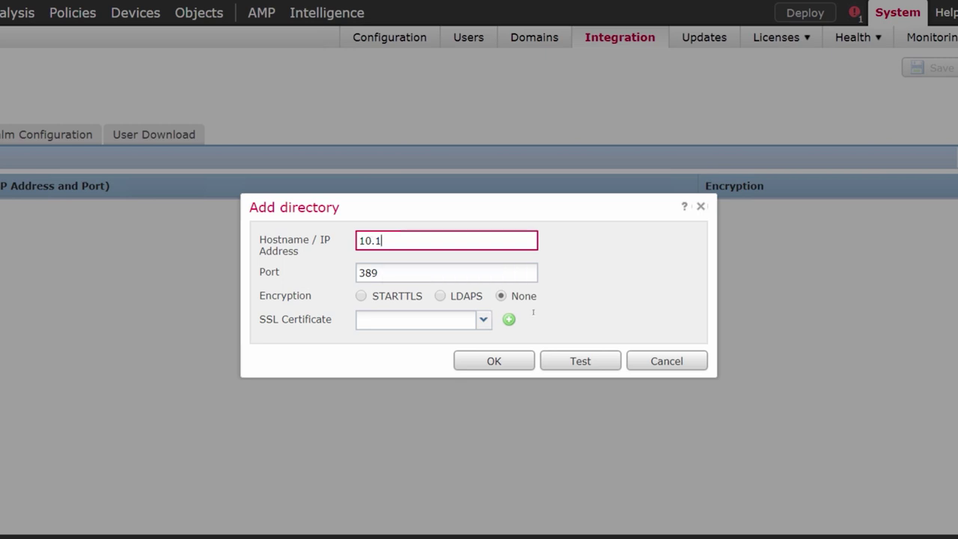
{"action": "type", "text": ".254.199"}
{"action": "key", "text": "BackSpace"}
{"action": "key", "text": "BackSpace"}
{"action": "type", "text": "00"}
{"action": "left_click", "coordinate": [573, 363]}
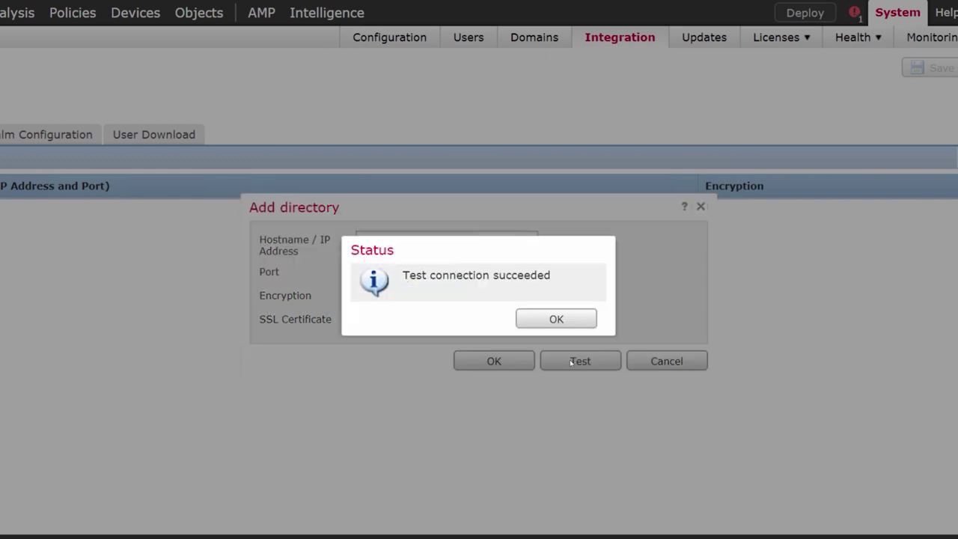
{"action": "left_click", "coordinate": [554, 319]}
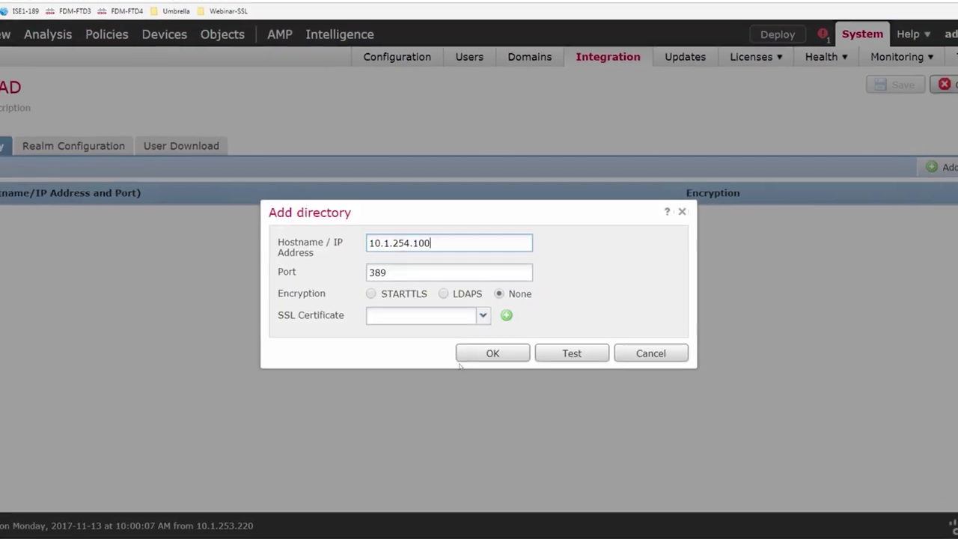
{"action": "left_click", "coordinate": [491, 344]}
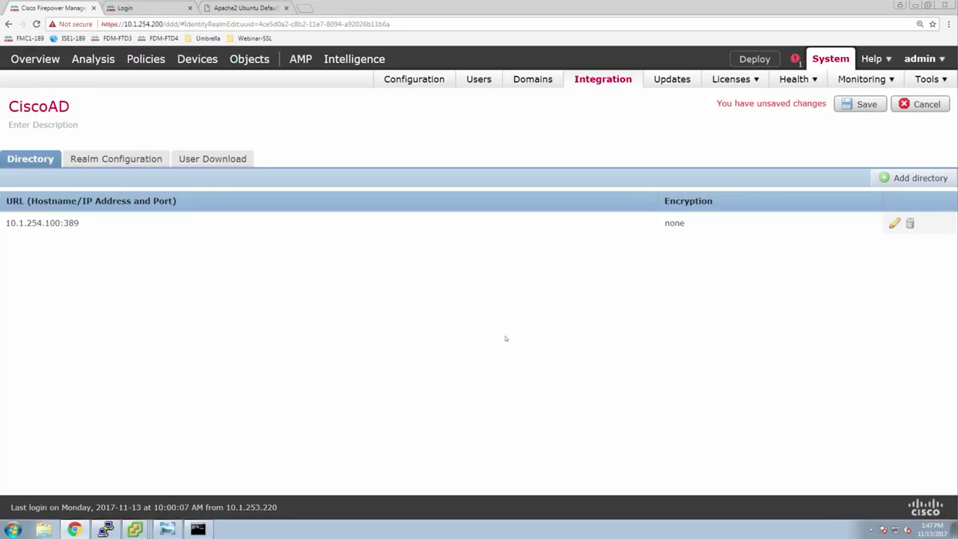
Step: Include the Sales, HR and Domain Admins groups in the user download and save CiscoAD
{"action": "left_click", "coordinate": [117, 161]}
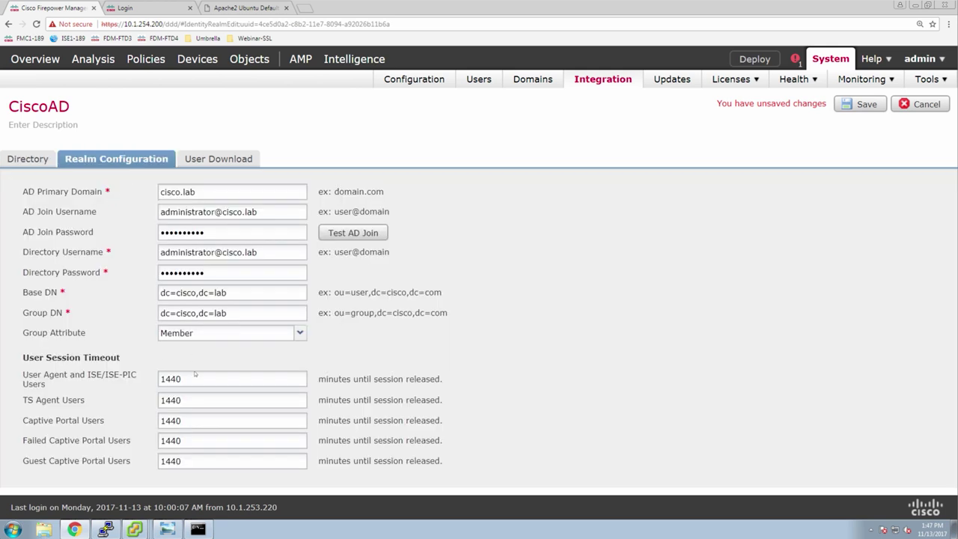
{"action": "left_click", "coordinate": [220, 160]}
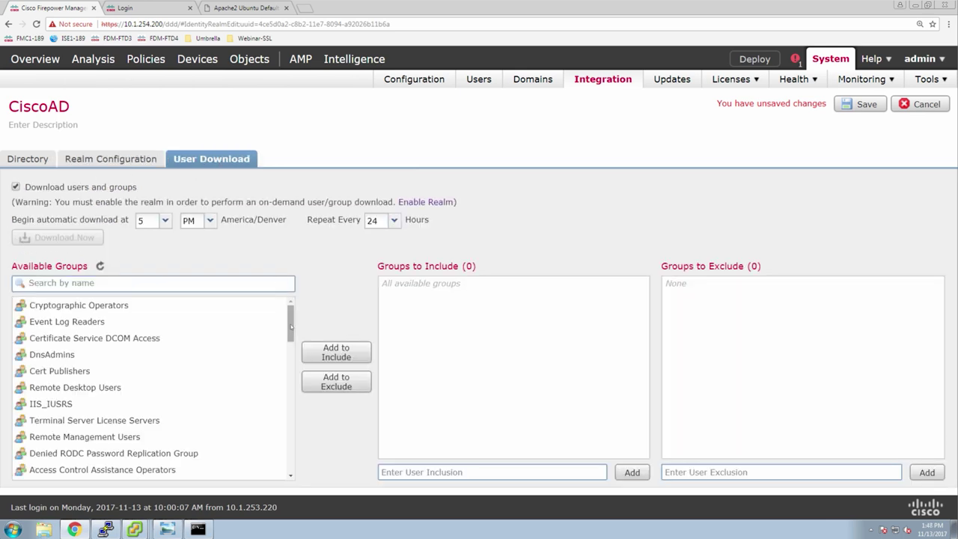
{"action": "left_click_drag", "start_coordinate": [291, 323], "coordinate": [290, 476]}
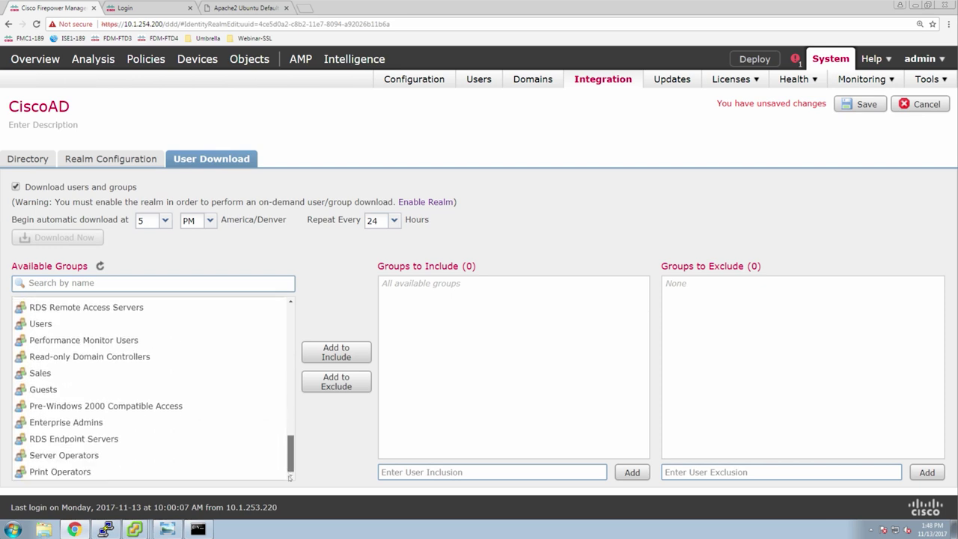
{"action": "left_click", "coordinate": [64, 372]}
{"action": "left_click", "coordinate": [333, 350]}
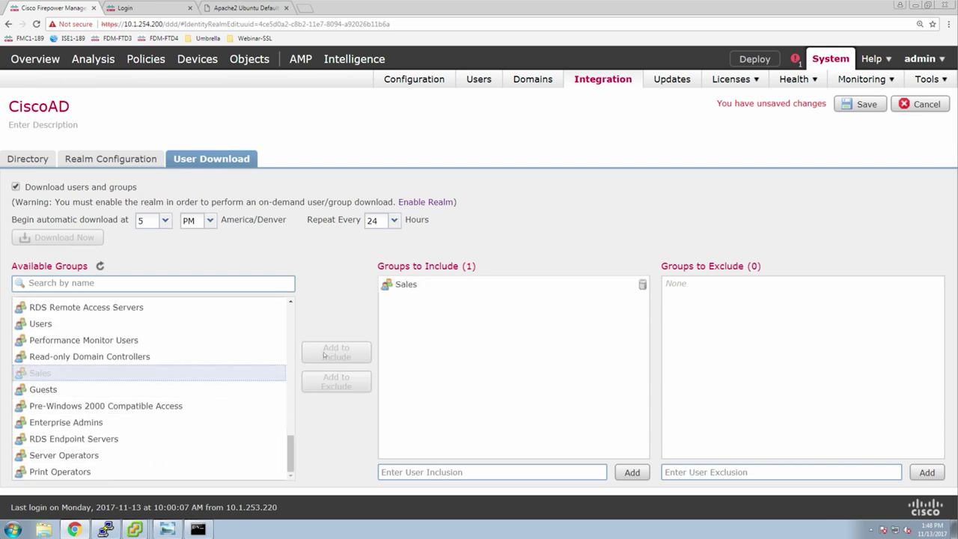
{"action": "scroll", "coordinate": [295, 447], "scroll_direction": "up", "scroll_amount": 3}
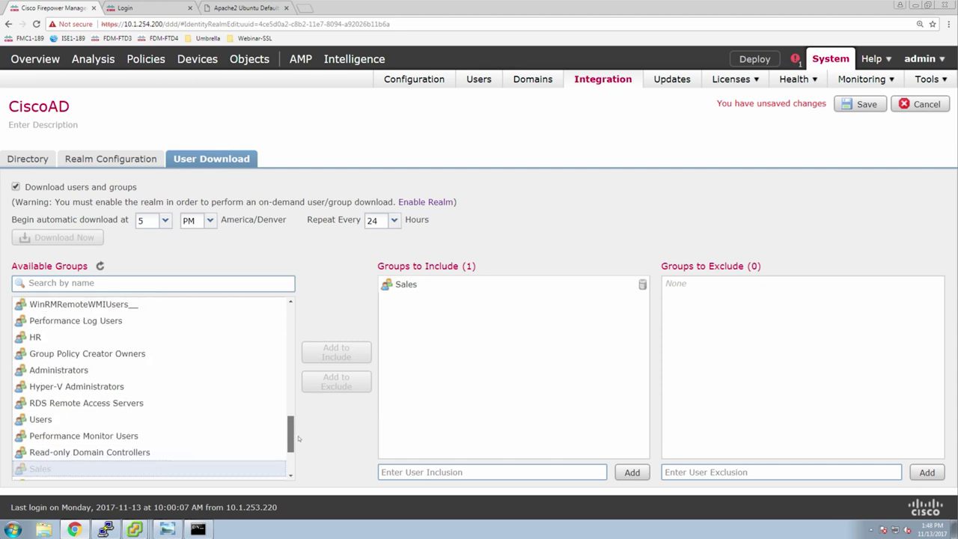
{"action": "left_click", "coordinate": [283, 357]}
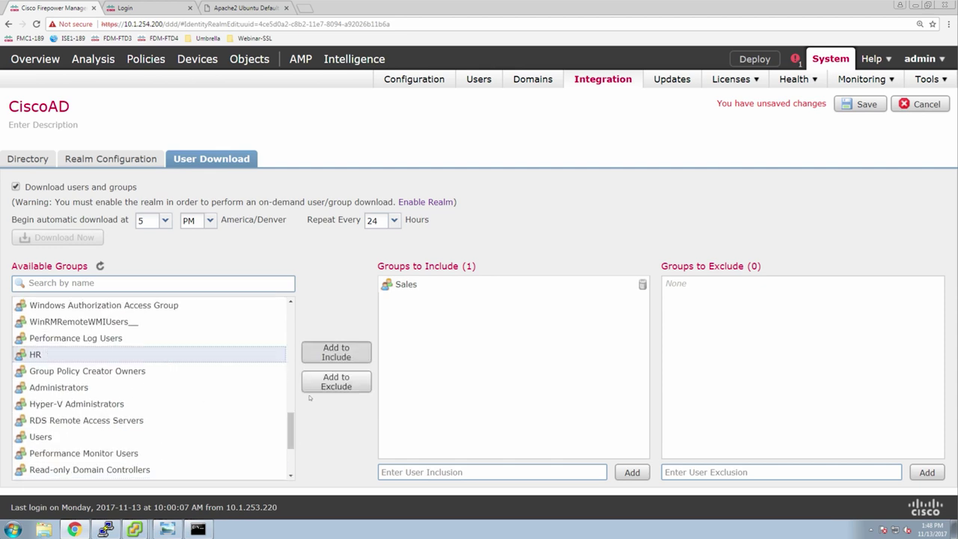
{"action": "left_click", "coordinate": [336, 352]}
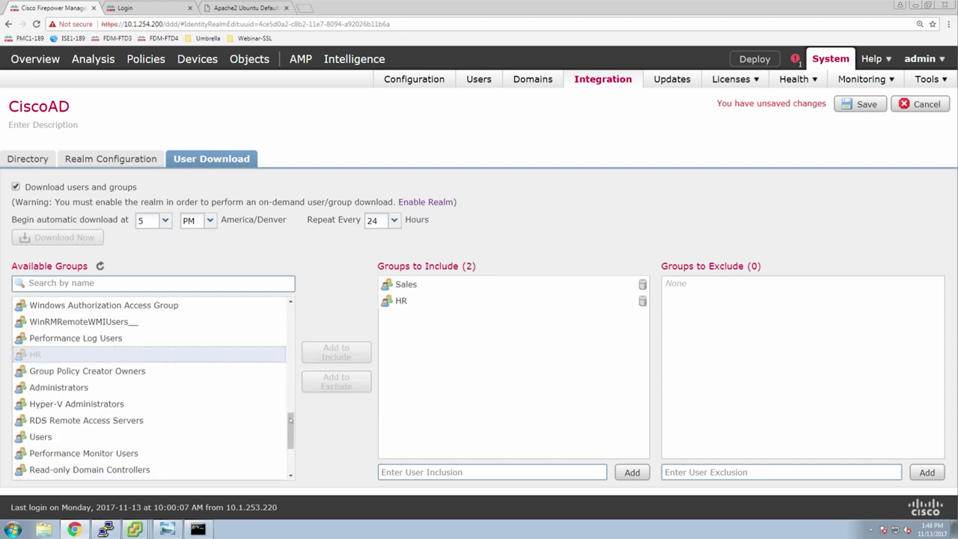
{"action": "scroll", "coordinate": [292, 393], "scroll_direction": "up", "scroll_amount": 3}
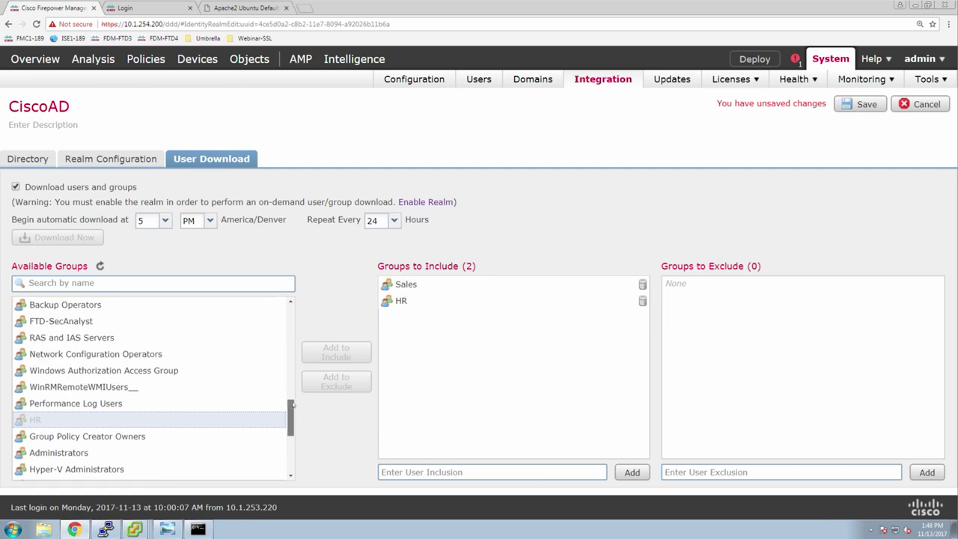
{"action": "scroll", "coordinate": [292, 387], "scroll_direction": "up", "scroll_amount": 2}
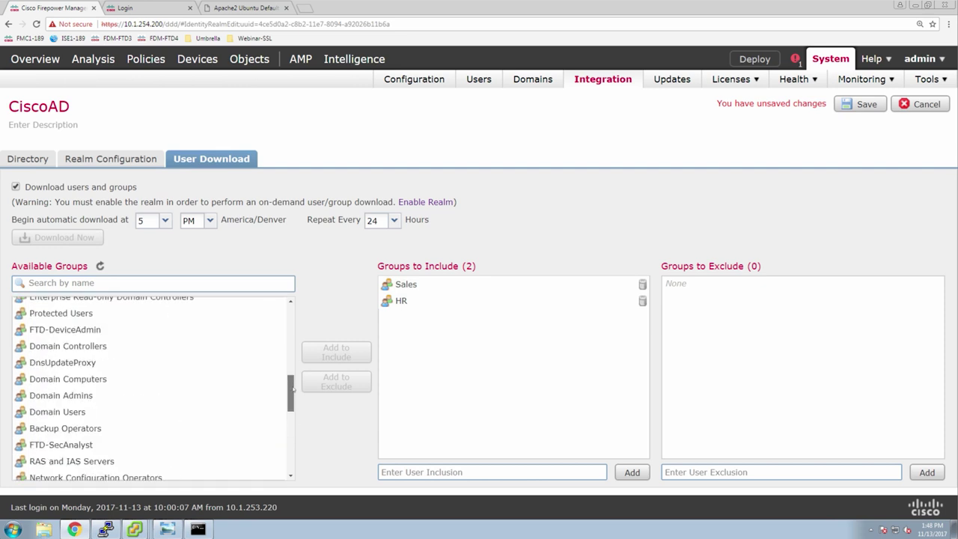
{"action": "left_click", "coordinate": [192, 395]}
{"action": "left_click", "coordinate": [336, 354]}
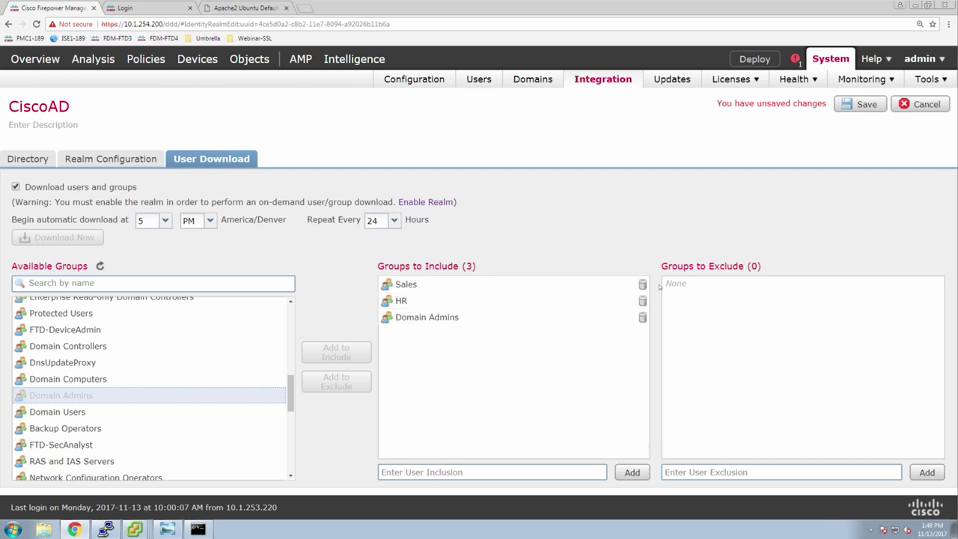
{"action": "left_click", "coordinate": [846, 109]}
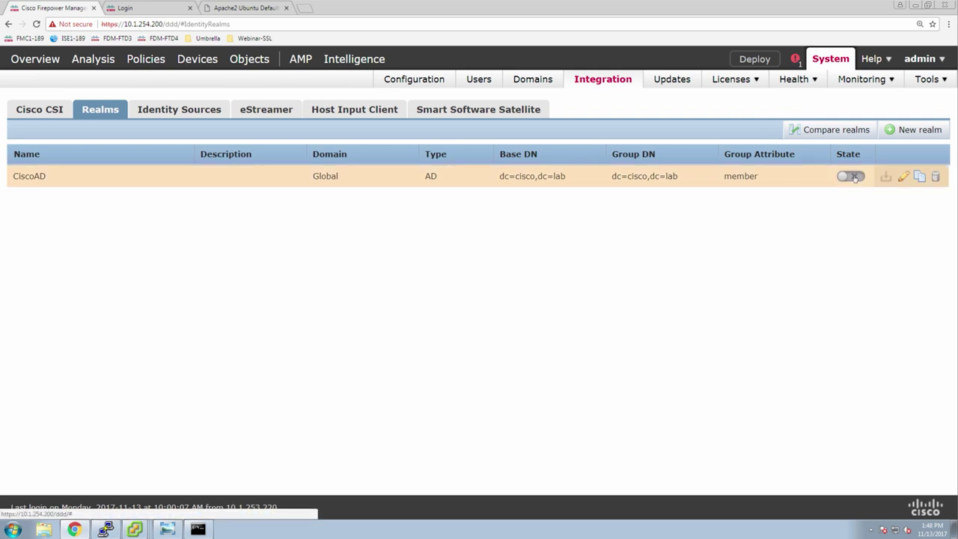
Step: Turn on the CiscoAD state and download its users and groups, dismissing the notifications
{"action": "left_click", "coordinate": [854, 177]}
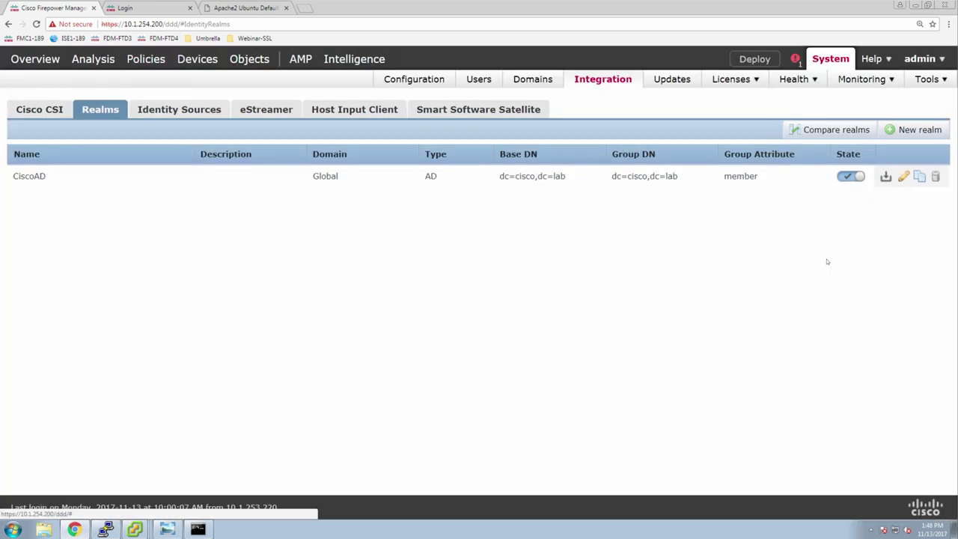
{"action": "left_click", "coordinate": [885, 176]}
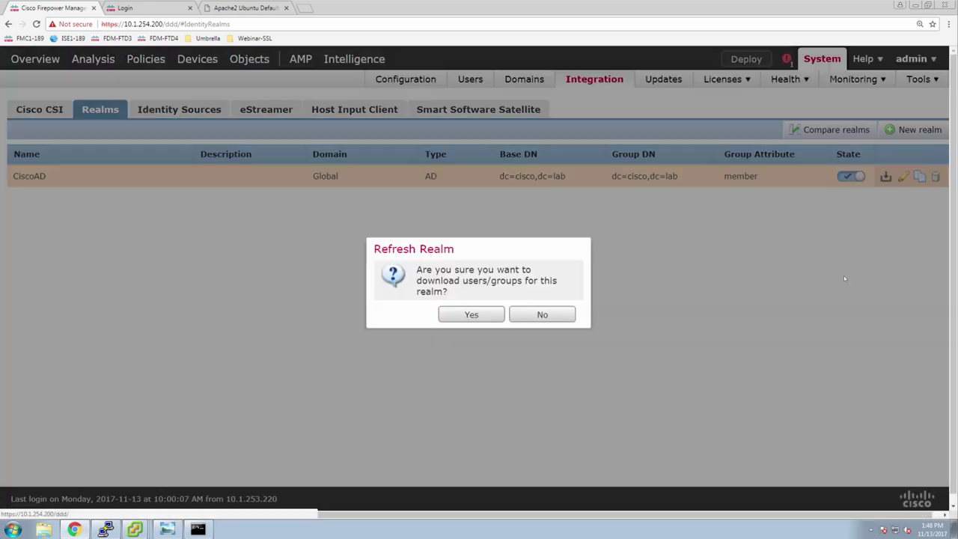
{"action": "left_click", "coordinate": [470, 315]}
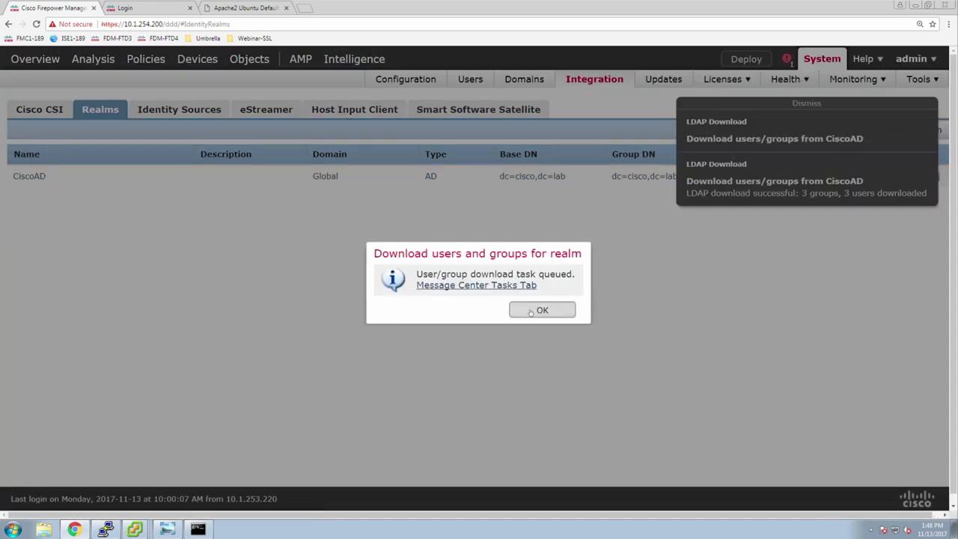
{"action": "left_click", "coordinate": [531, 312]}
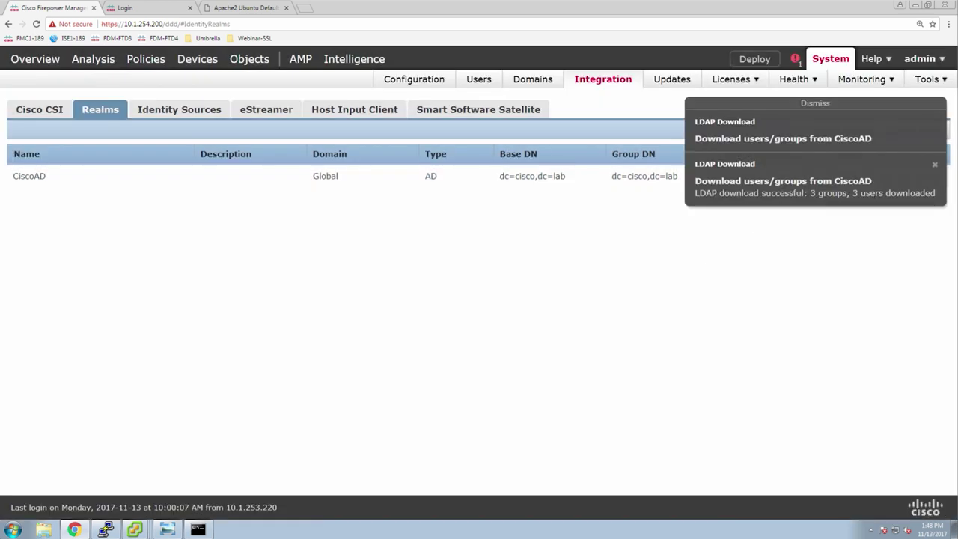
{"action": "left_click", "coordinate": [808, 104]}
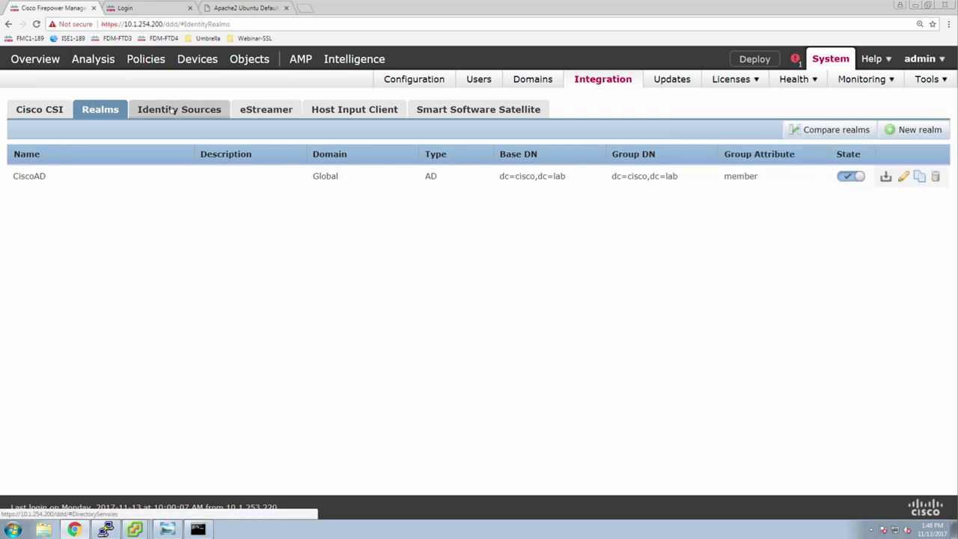
Step: Add 10.1.254.202 as a User Agent identity source and save it
{"action": "left_click", "coordinate": [171, 110]}
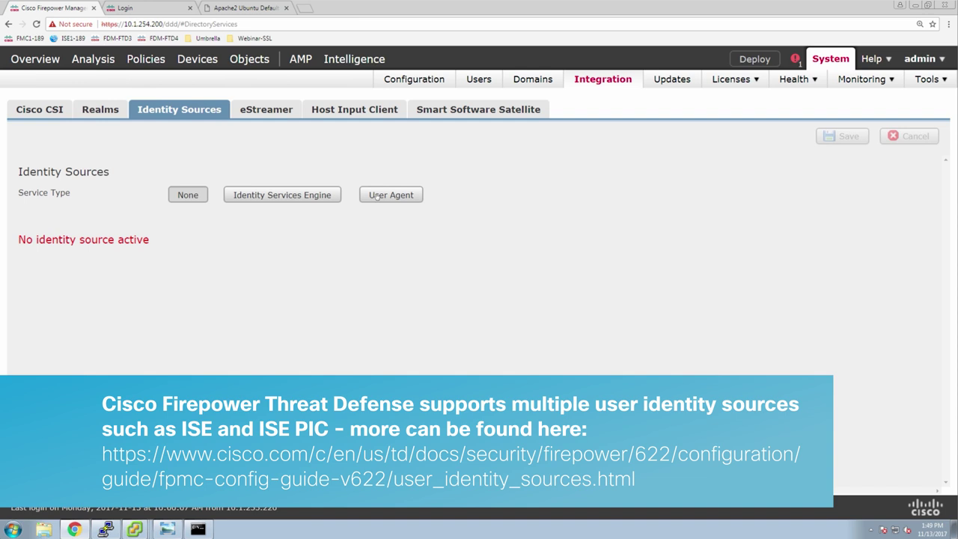
{"action": "left_click", "coordinate": [377, 196]}
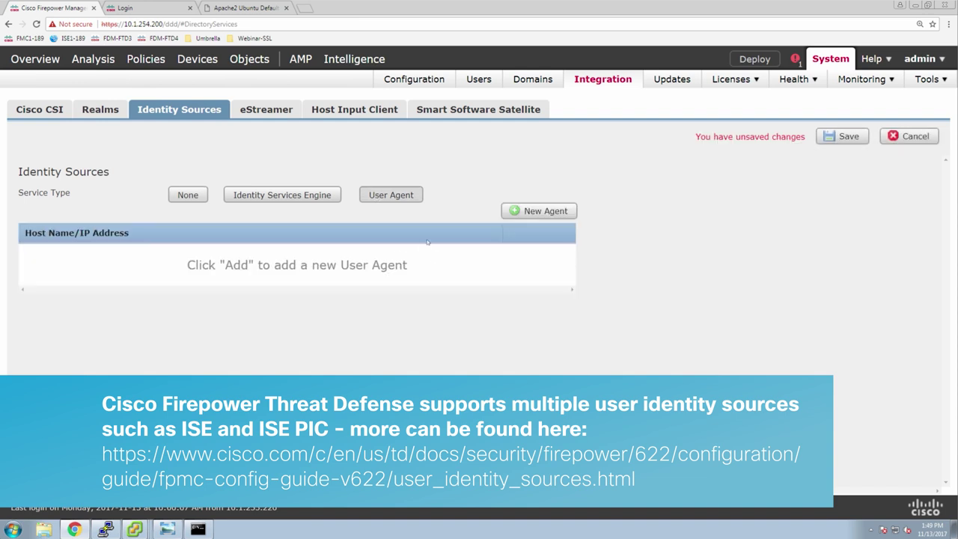
{"action": "left_click", "coordinate": [545, 212]}
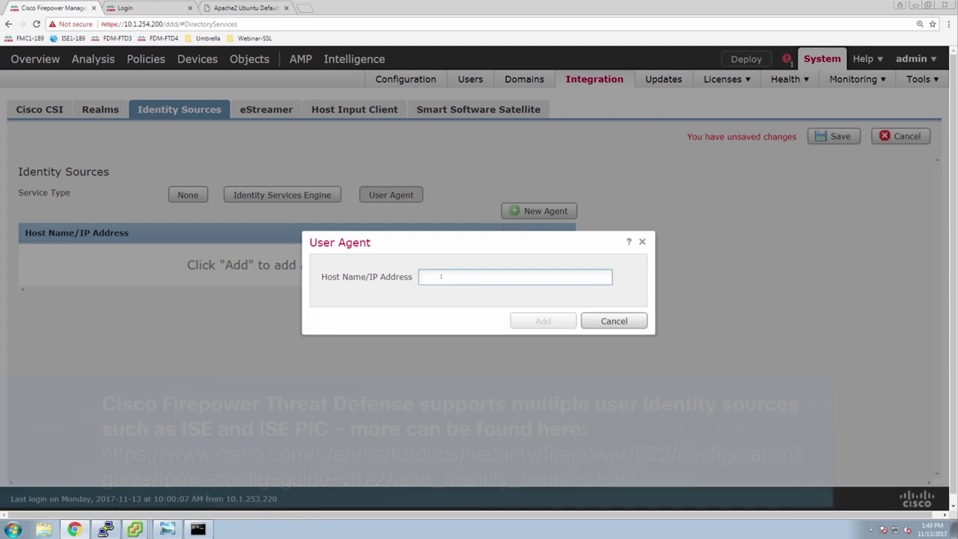
{"action": "type", "text": "10"}
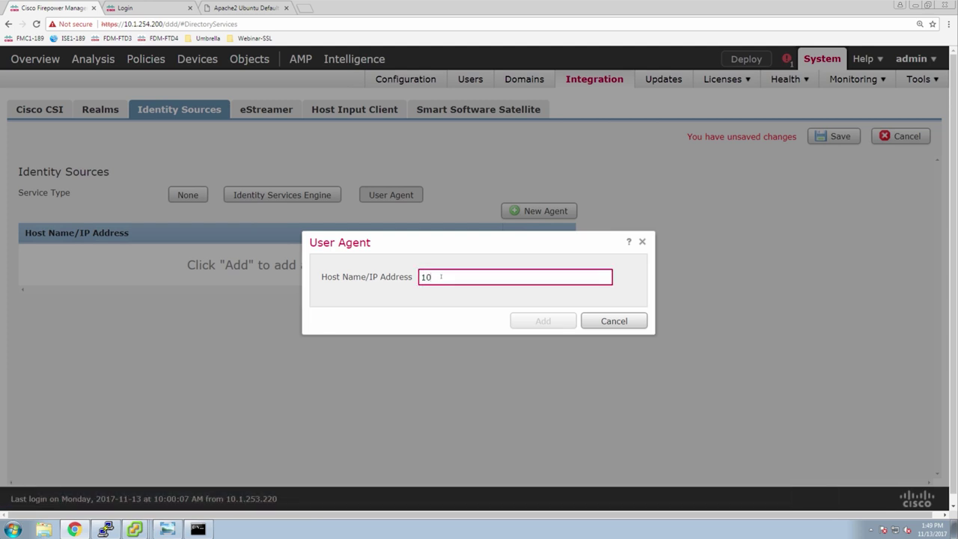
{"action": "type", "text": ".1.254.202"}
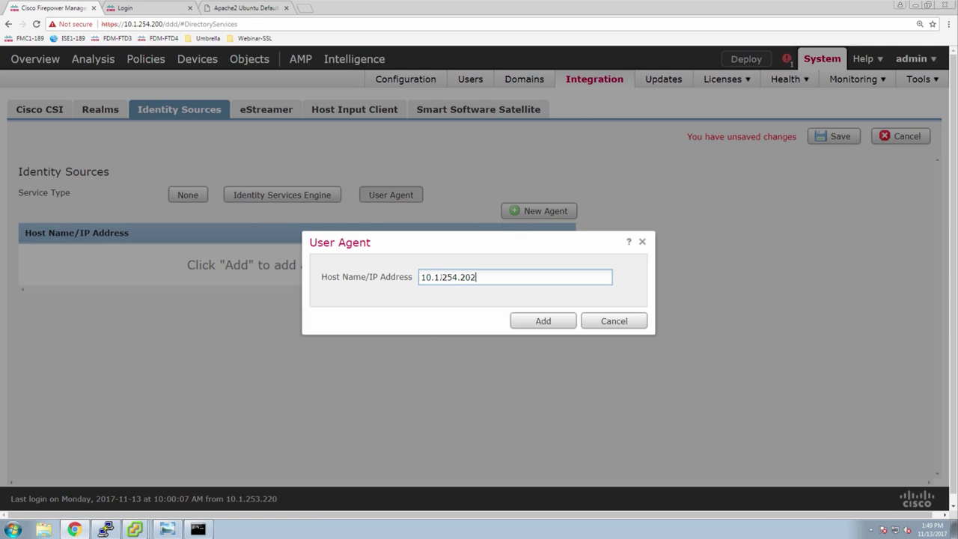
{"action": "left_click", "coordinate": [167, 529]}
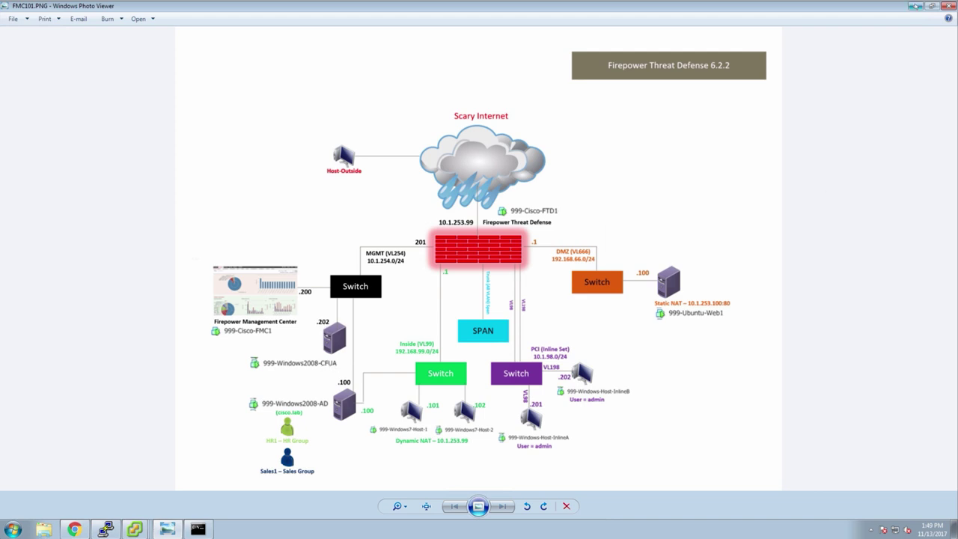
{"action": "key", "text": "alt+Tab"}
{"action": "left_click", "coordinate": [544, 321]}
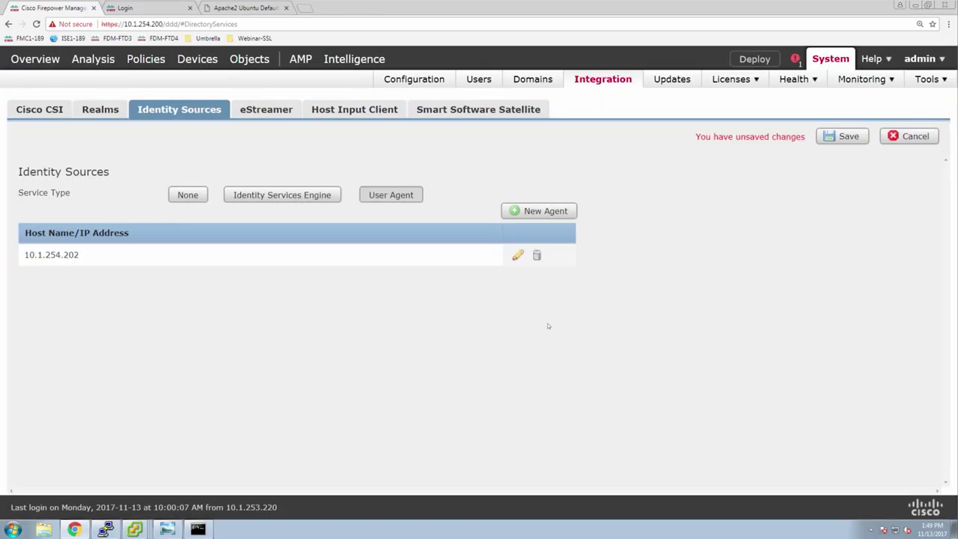
{"action": "left_click", "coordinate": [848, 137]}
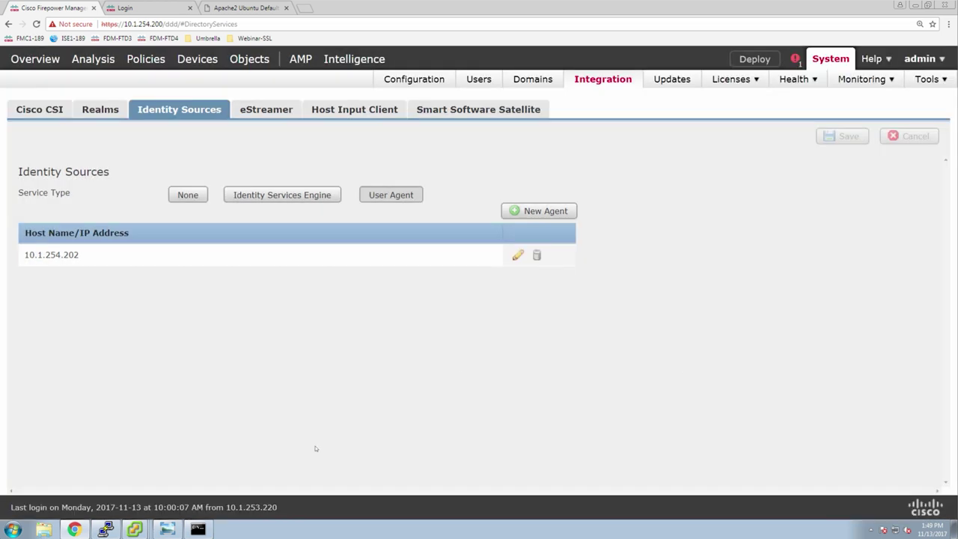
Step: Restore the Windows2008-CFUA server console window from the taskbar
{"action": "mouse_move", "coordinate": [134, 529]}
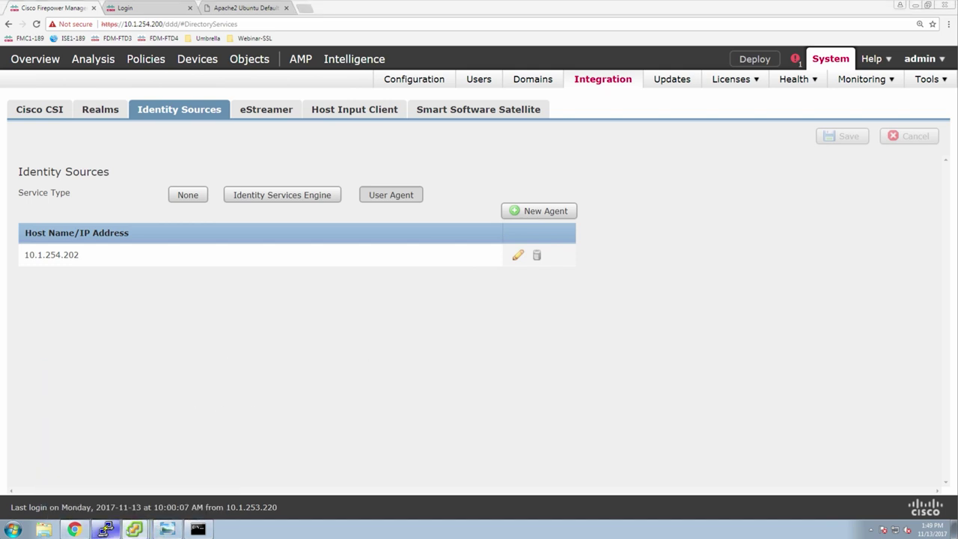
{"action": "mouse_move", "coordinate": [133, 529]}
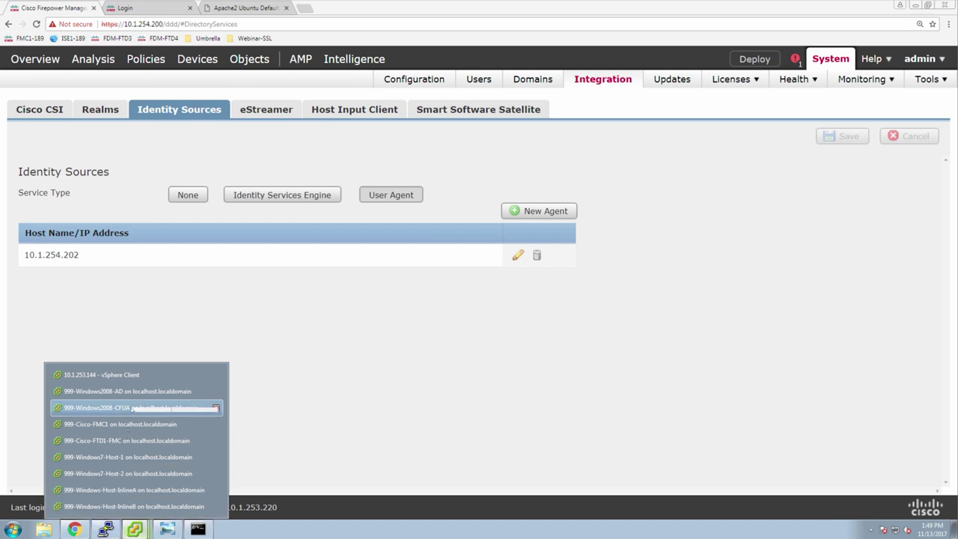
{"action": "right_click", "coordinate": [131, 409]}
{"action": "left_click", "coordinate": [155, 417]}
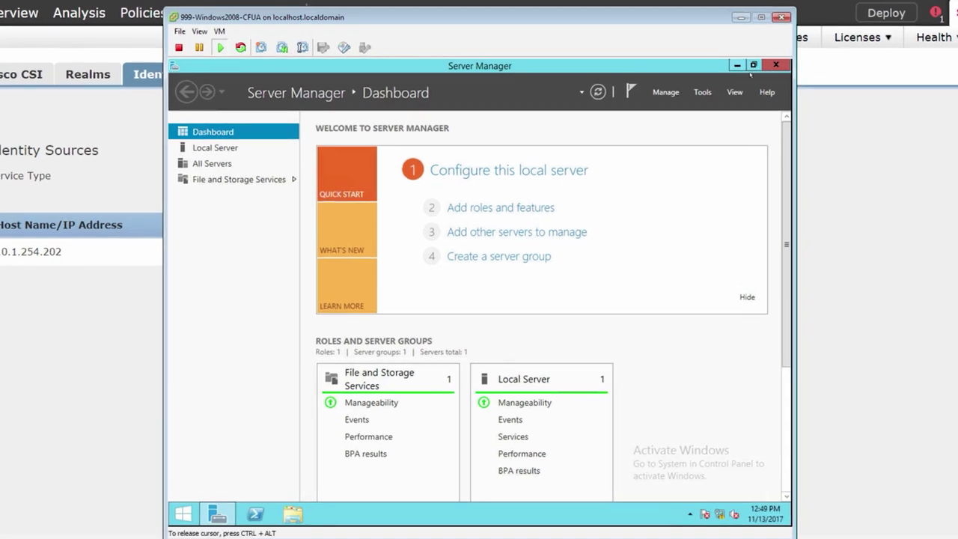
Step: Browse Downloads to the Cisco_Firepower_User_Agent_for_Active_Directory_2.3-10 folder and select its setup application
{"action": "left_click", "coordinate": [292, 514]}
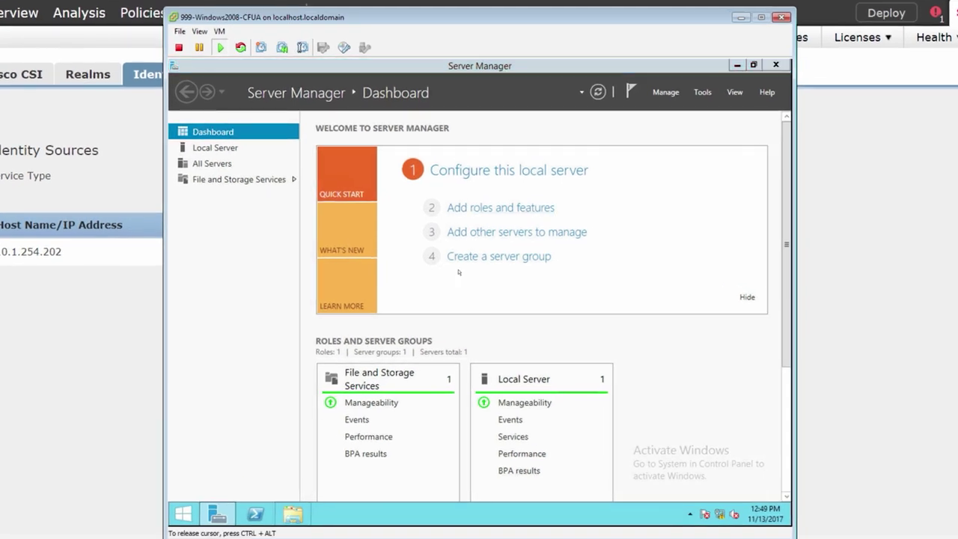
{"action": "left_click", "coordinate": [737, 66]}
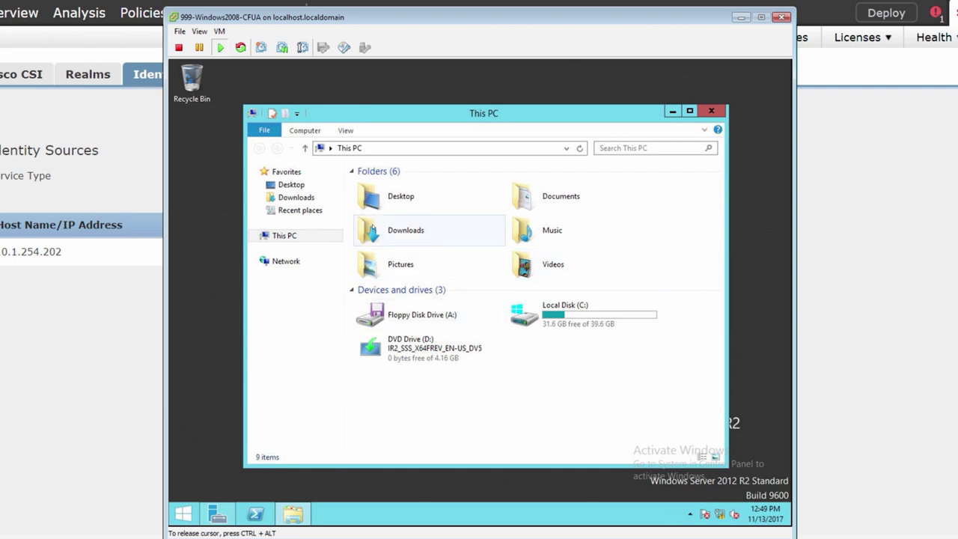
{"action": "double_click", "coordinate": [379, 244]}
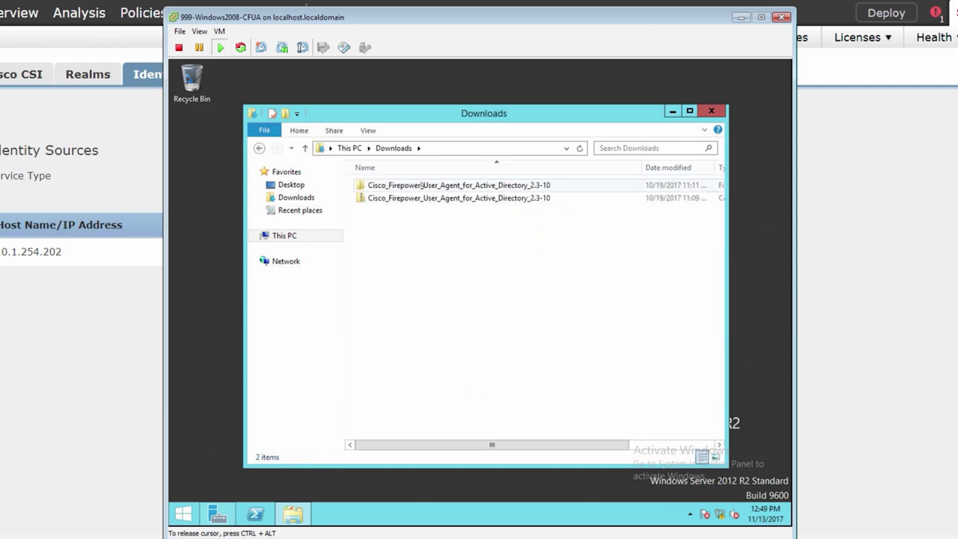
{"action": "double_click", "coordinate": [425, 187]}
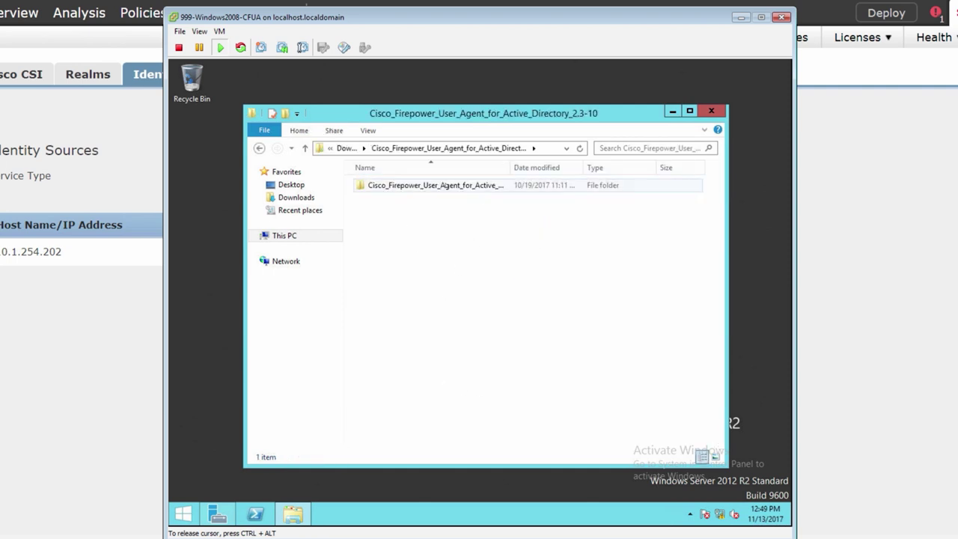
{"action": "double_click", "coordinate": [469, 187]}
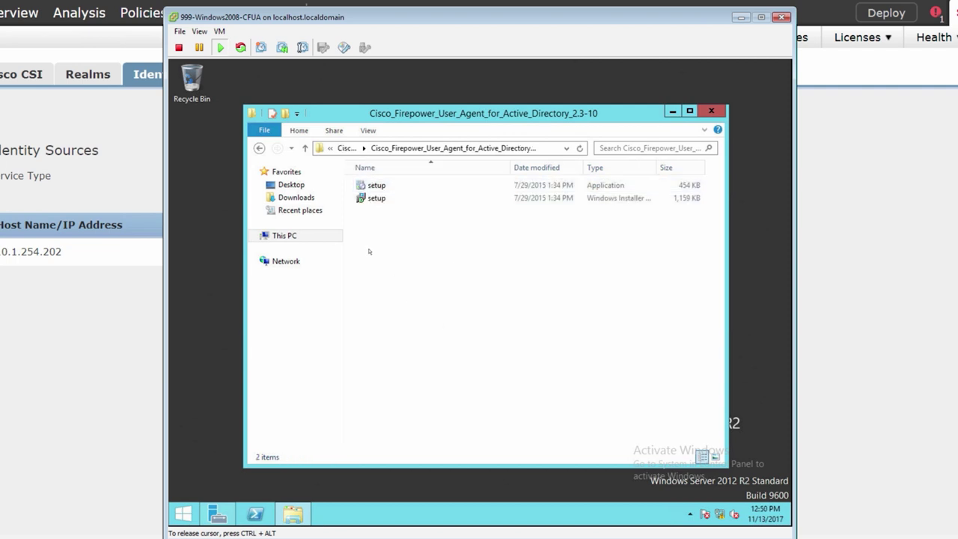
{"action": "left_click", "coordinate": [372, 187]}
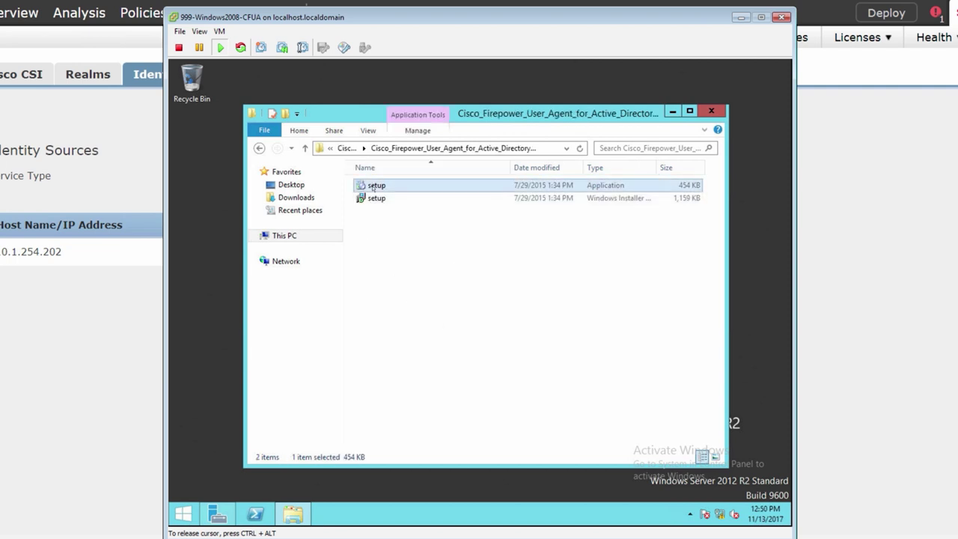
Step: Run setup, accept the SQL Server Compact license, install to the default folder, and close Explorer
{"action": "double_click", "coordinate": [373, 187]}
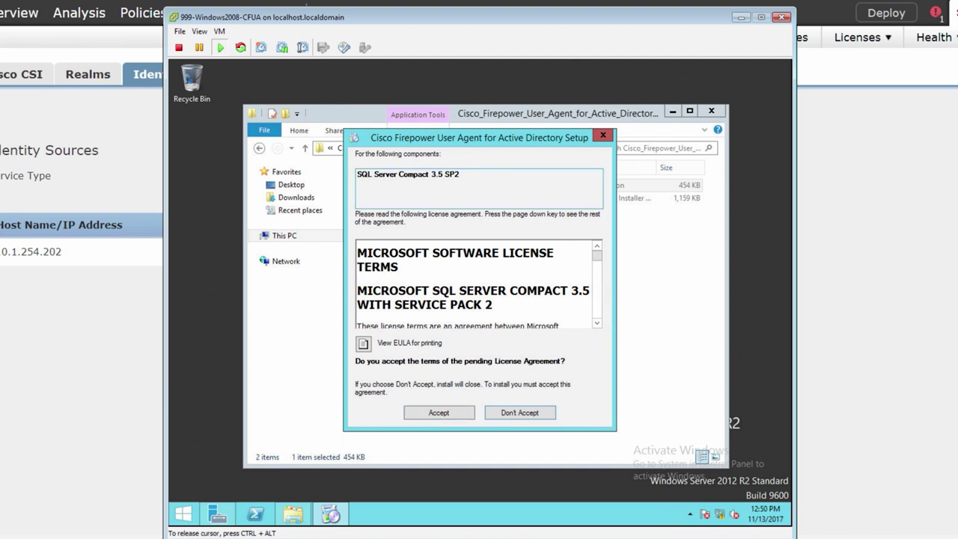
{"action": "left_click", "coordinate": [436, 412]}
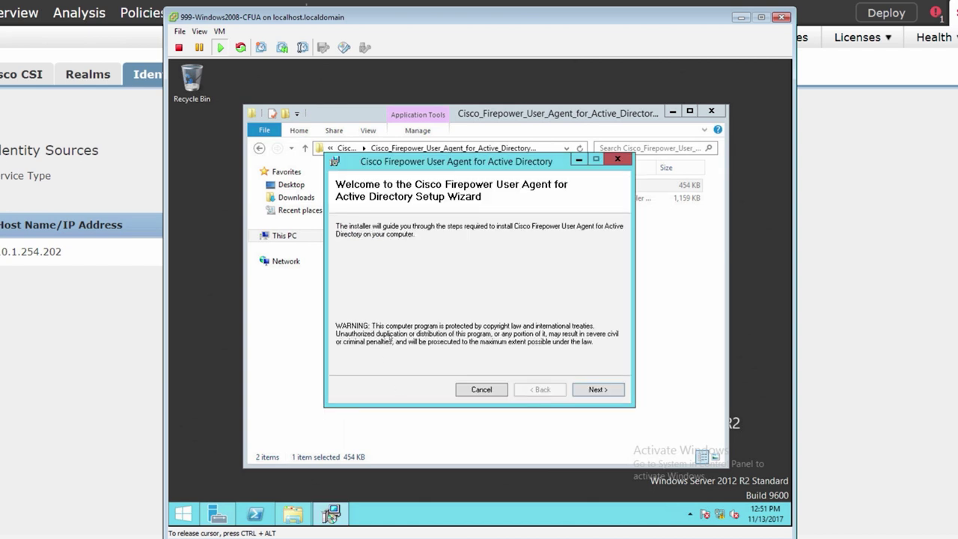
{"action": "left_click", "coordinate": [598, 390]}
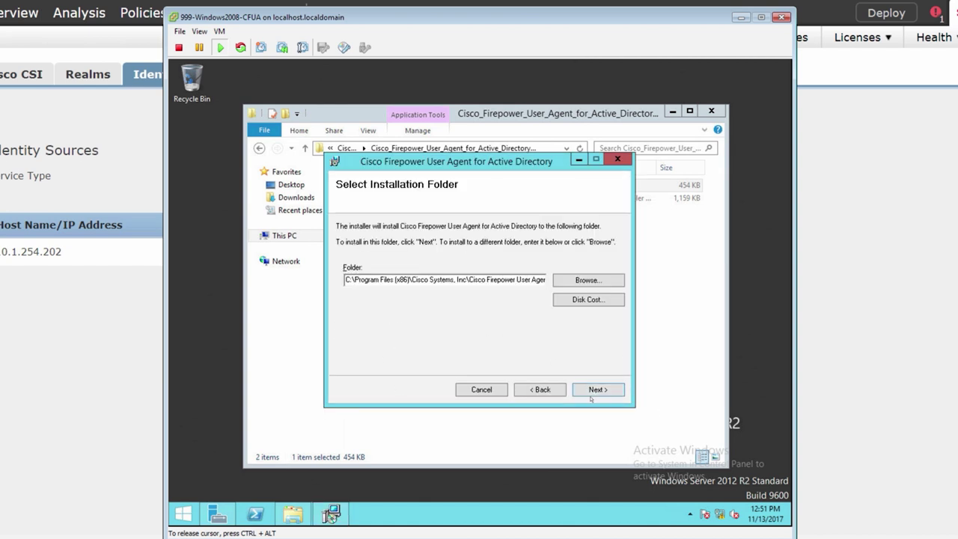
{"action": "left_click", "coordinate": [596, 390]}
{"action": "left_click", "coordinate": [591, 393]}
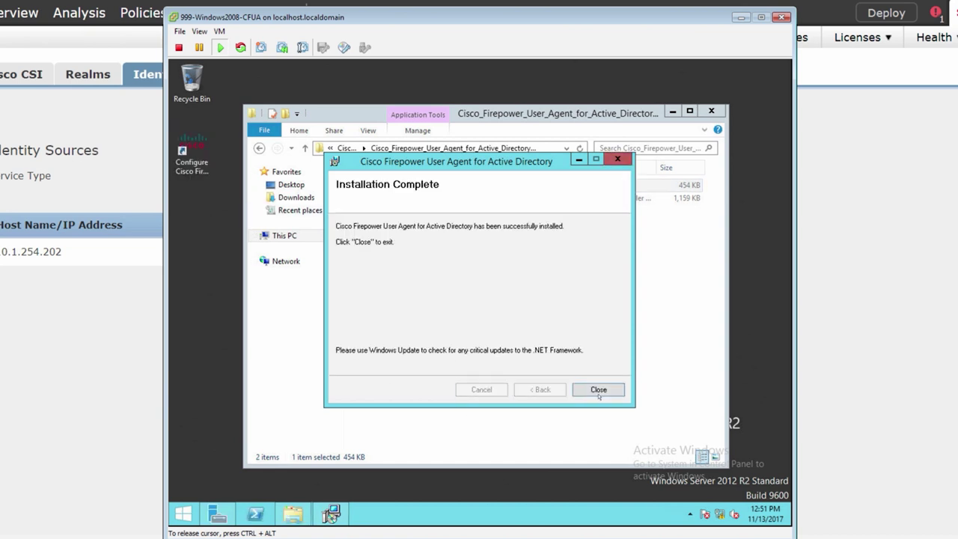
{"action": "left_click", "coordinate": [599, 390]}
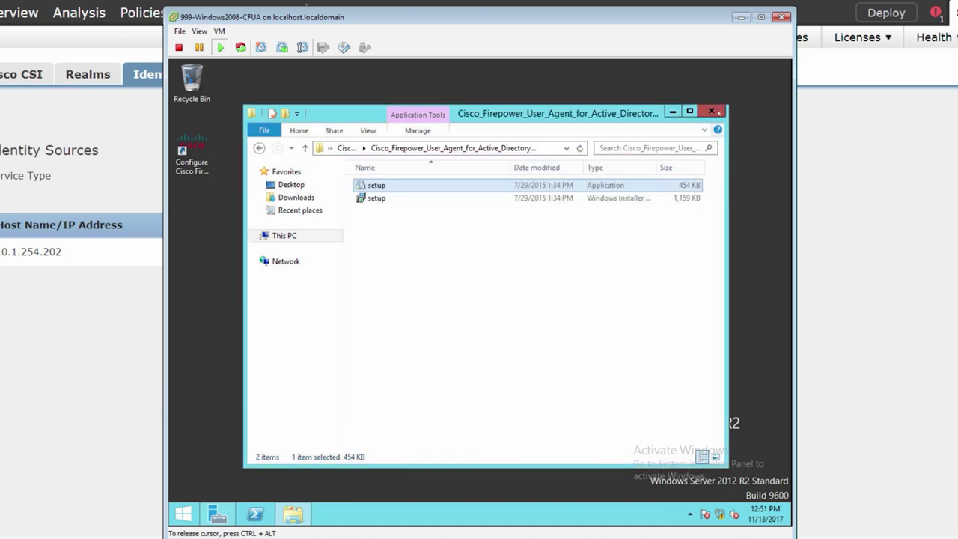
{"action": "left_click", "coordinate": [711, 110]}
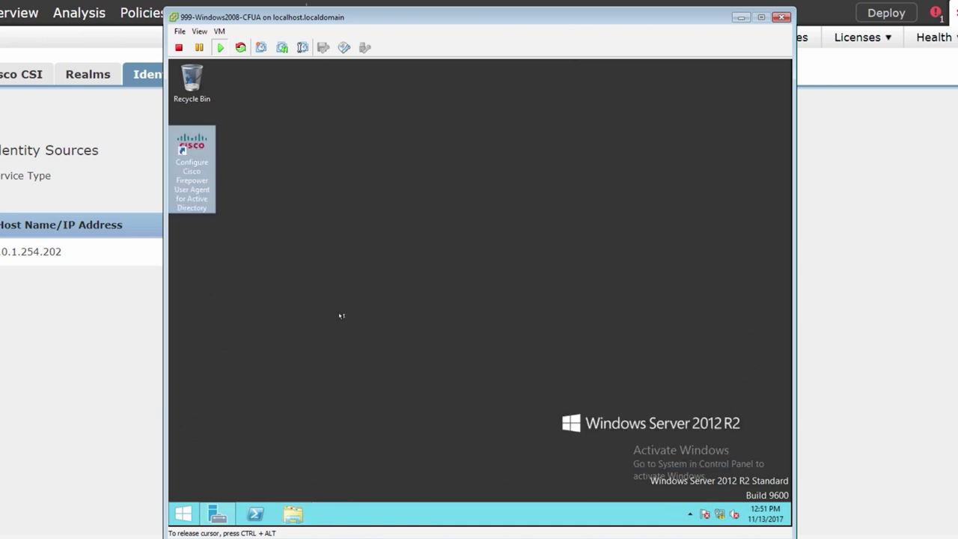
Step: Enter AD server 10.1.254.100 with user administrator, its password, and local login IP 10.1.254.100
{"action": "key", "text": "Return"}
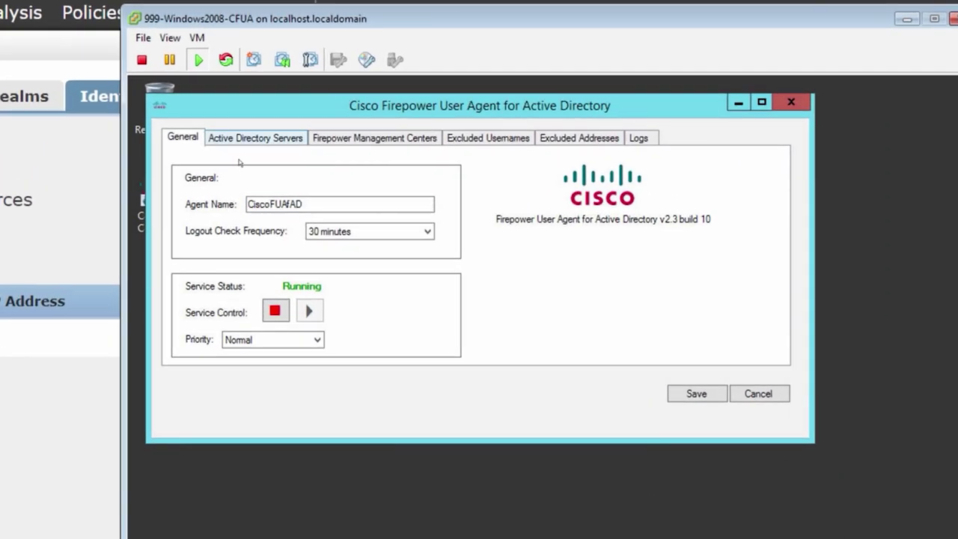
{"action": "left_click", "coordinate": [257, 128]}
{"action": "left_click", "coordinate": [689, 331]}
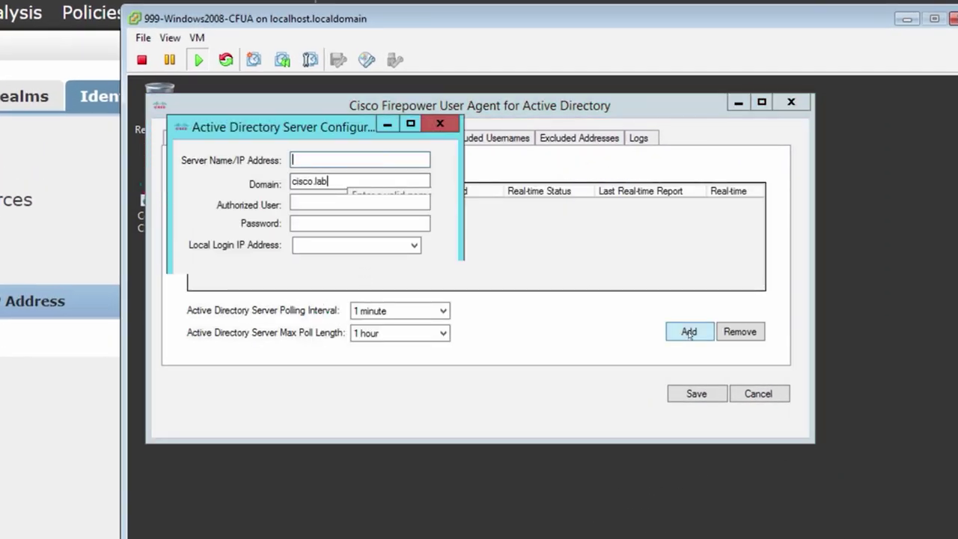
{"action": "left_click", "coordinate": [356, 161]}
{"action": "type", "text": "10.1.254"}
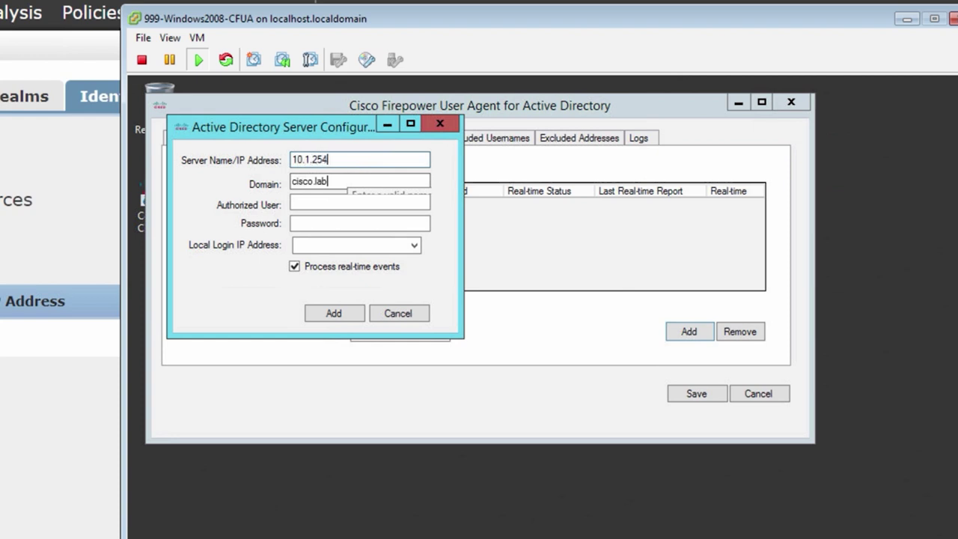
{"action": "type", "text": ".100"}
{"action": "left_click", "coordinate": [314, 204]}
{"action": "type", "text": "admi"}
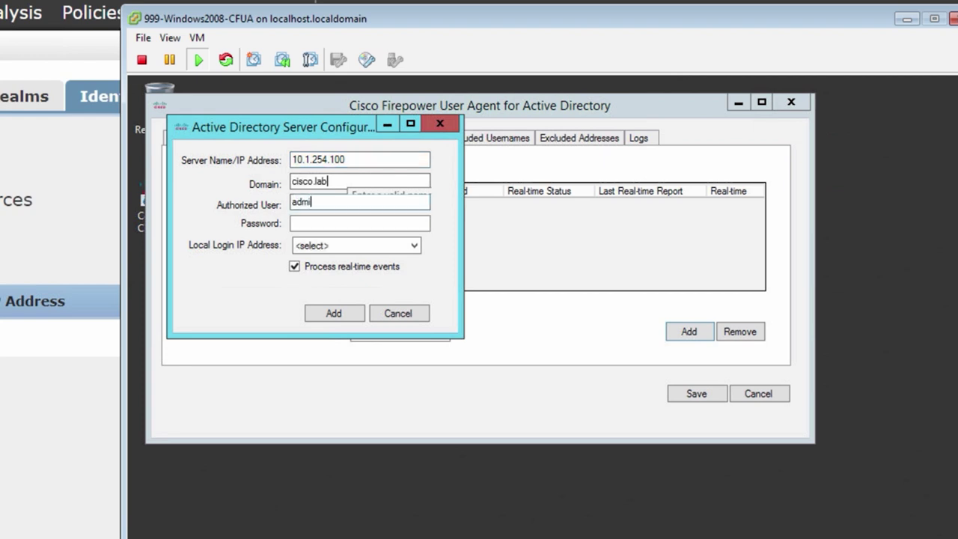
{"action": "type", "text": "nistrator"}
{"action": "left_click", "coordinate": [314, 223]}
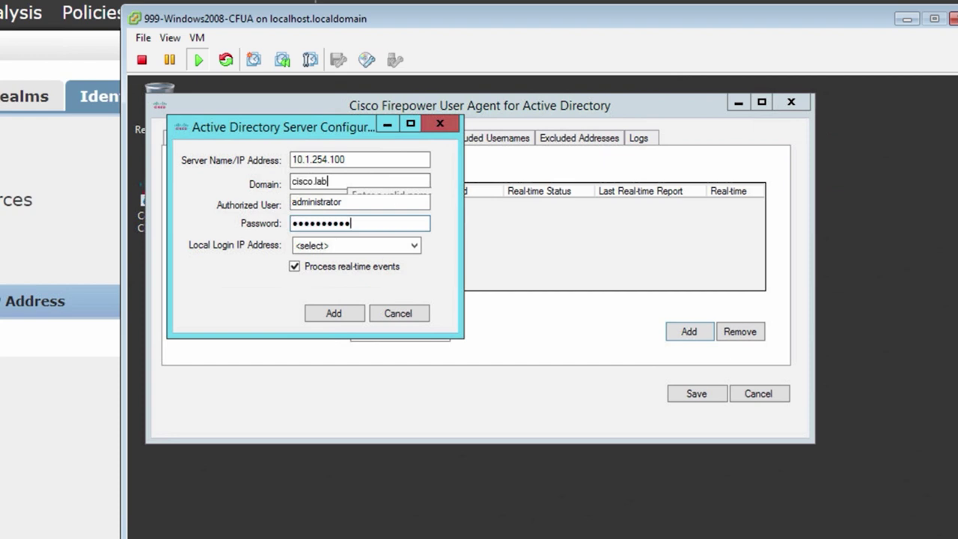
{"action": "left_click", "coordinate": [419, 251]}
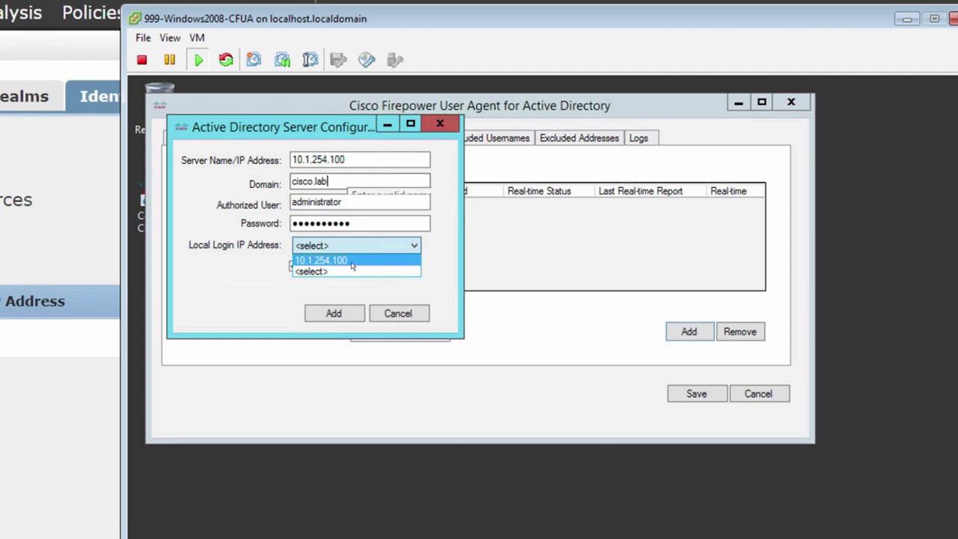
{"action": "left_click", "coordinate": [352, 260]}
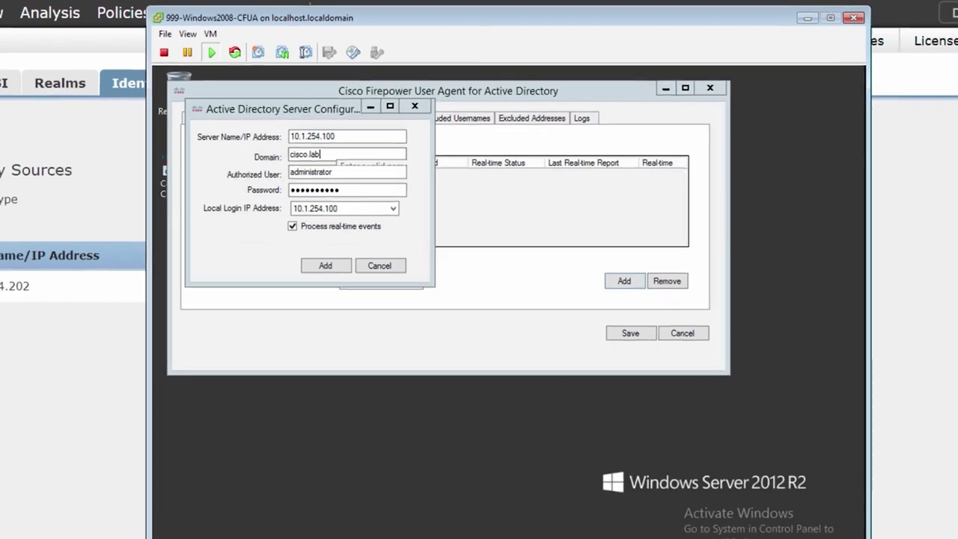
Step: Review the 10-VL254 adapter's IPv4 settings unchanged, then close all network windows
{"action": "right_click", "coordinate": [719, 517]}
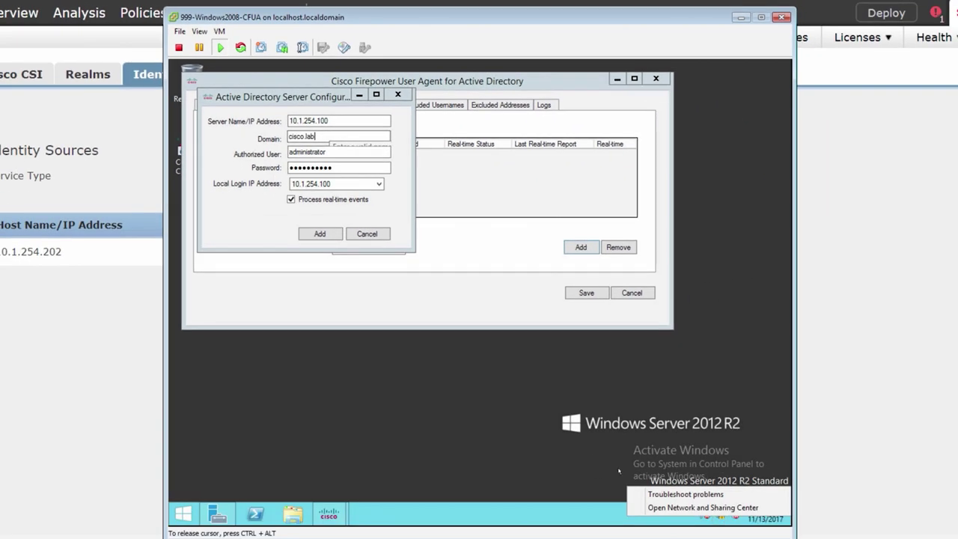
{"action": "left_click", "coordinate": [692, 507]}
{"action": "left_click", "coordinate": [327, 196]}
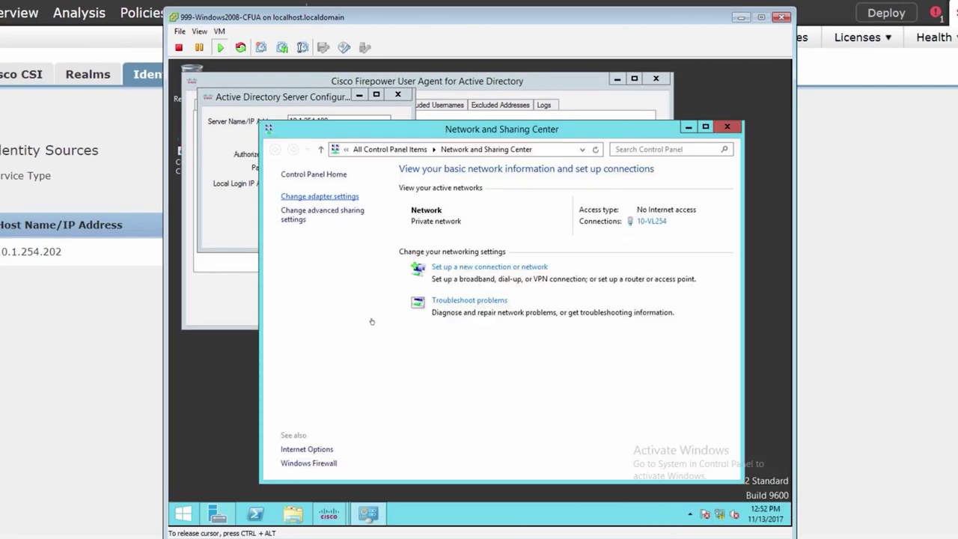
{"action": "right_click", "coordinate": [349, 209]}
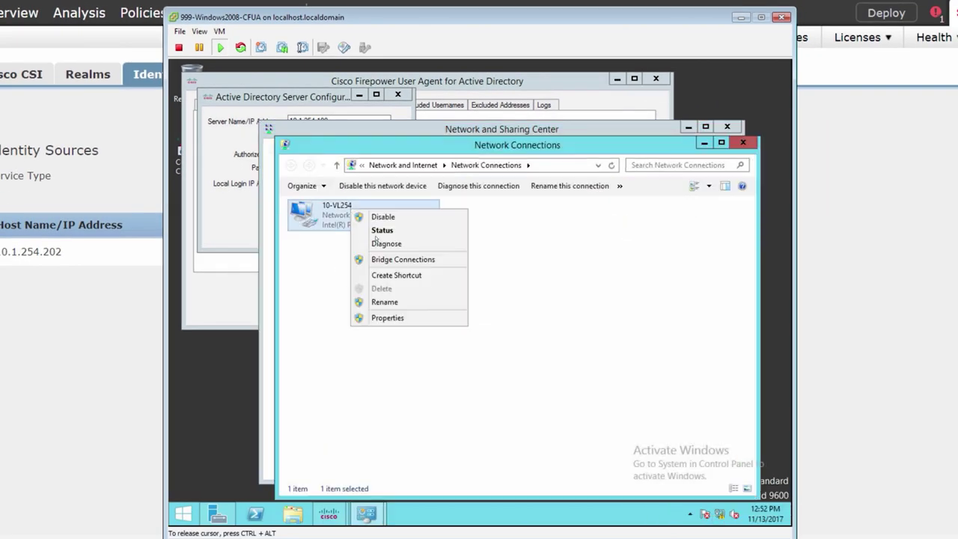
{"action": "left_click", "coordinate": [389, 318]}
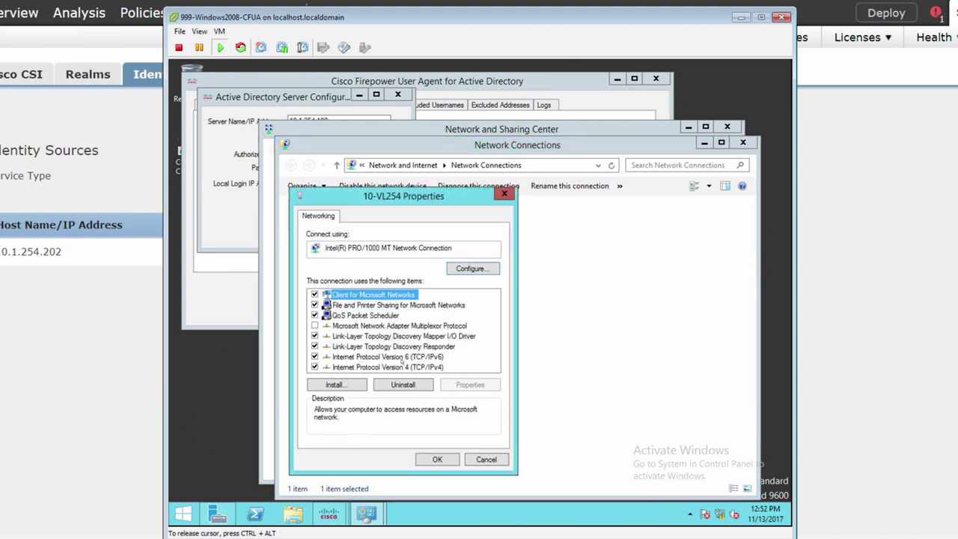
{"action": "double_click", "coordinate": [398, 366]}
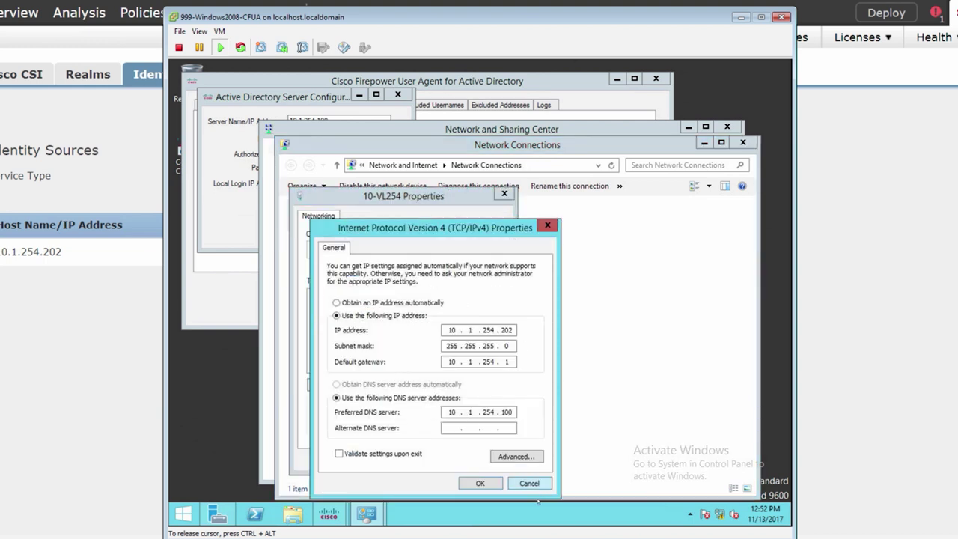
{"action": "left_click", "coordinate": [528, 483]}
{"action": "key", "text": "Escape"}
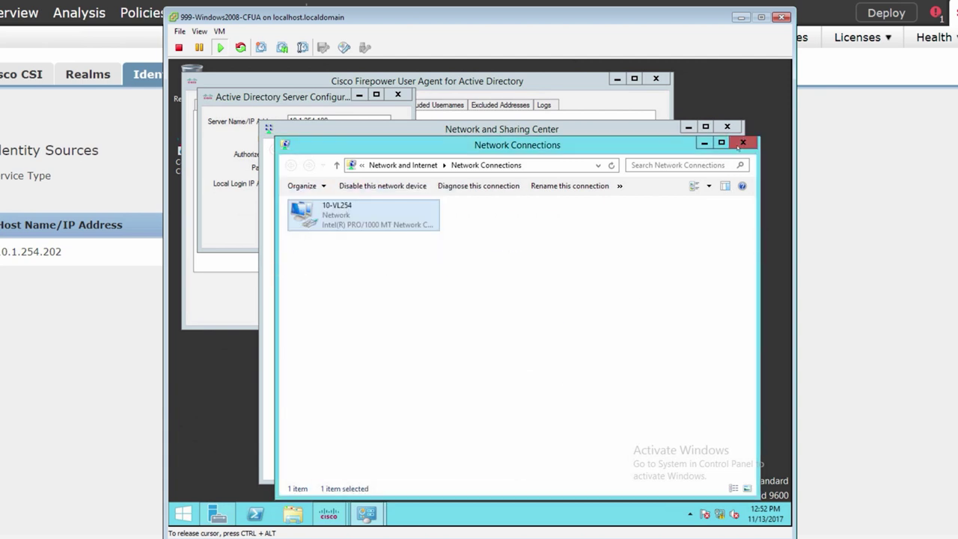
{"action": "left_click", "coordinate": [741, 143]}
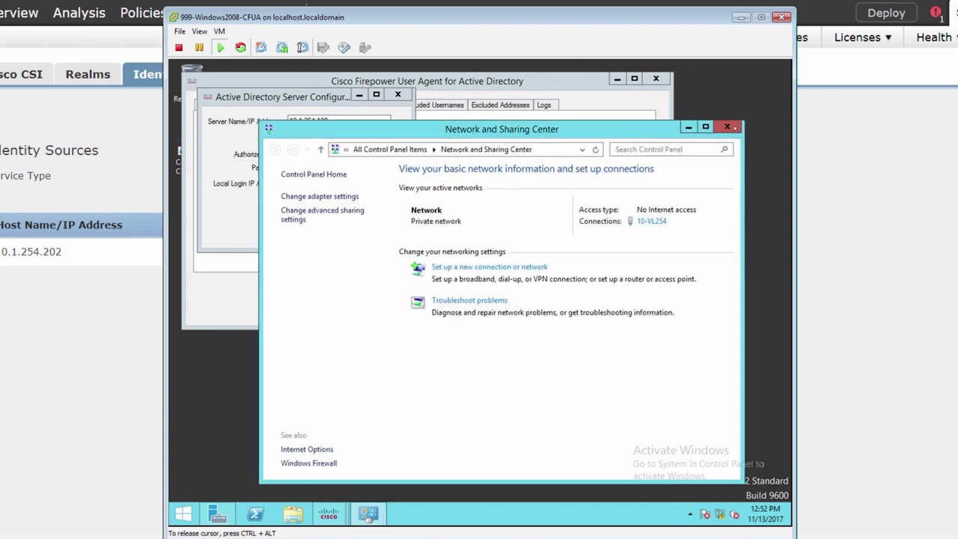
{"action": "key", "text": "alt+F4"}
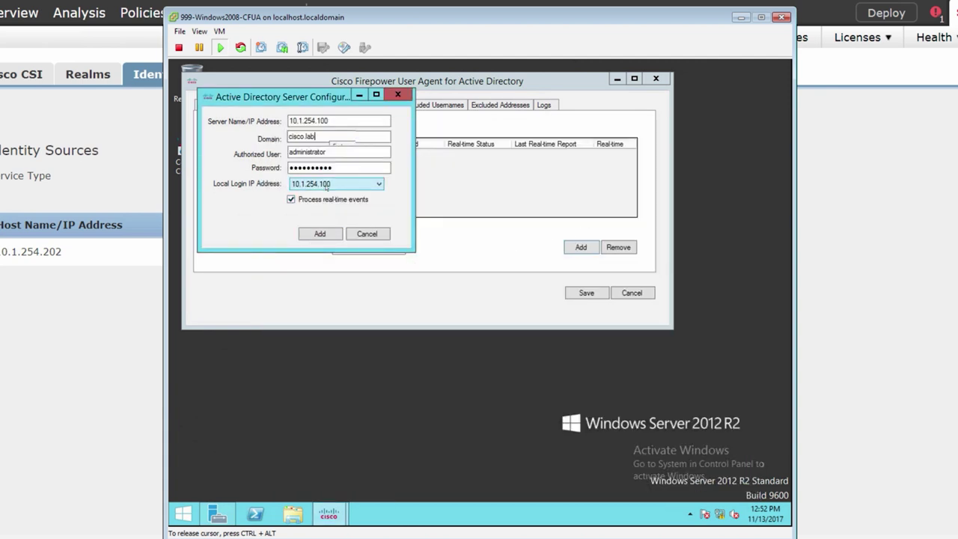
Step: Add AD server 10.1.254.100 to the agent and save the settings
{"action": "left_click", "coordinate": [316, 234]}
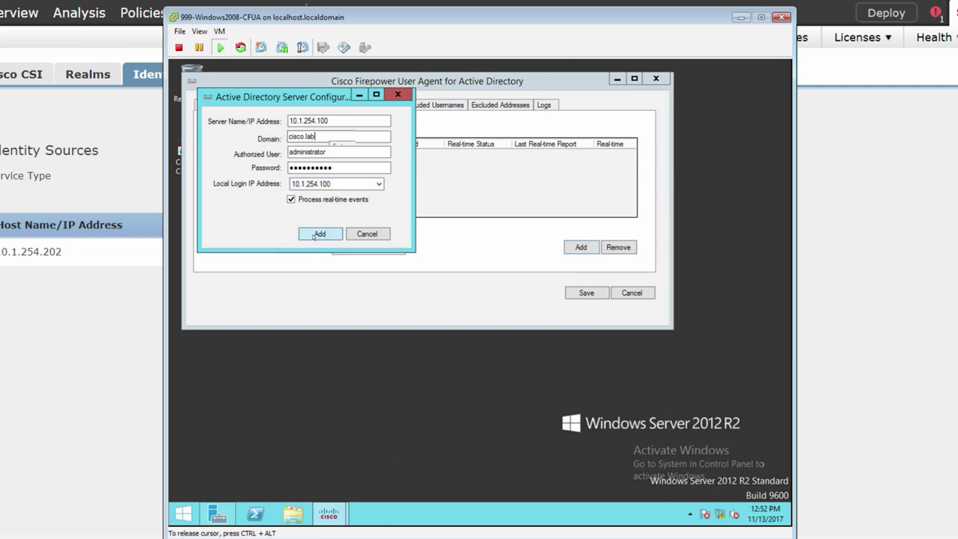
{"action": "left_click", "coordinate": [316, 234]}
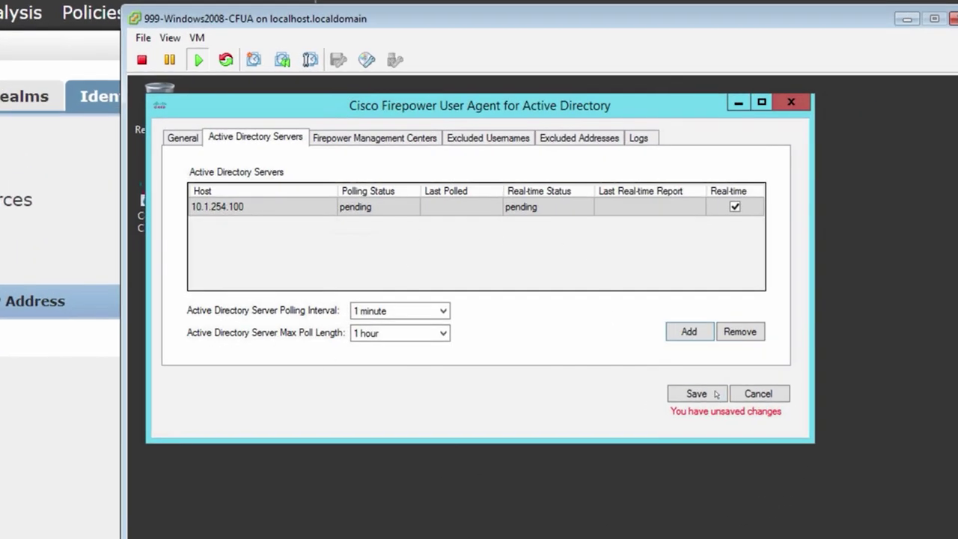
{"action": "left_click", "coordinate": [715, 395]}
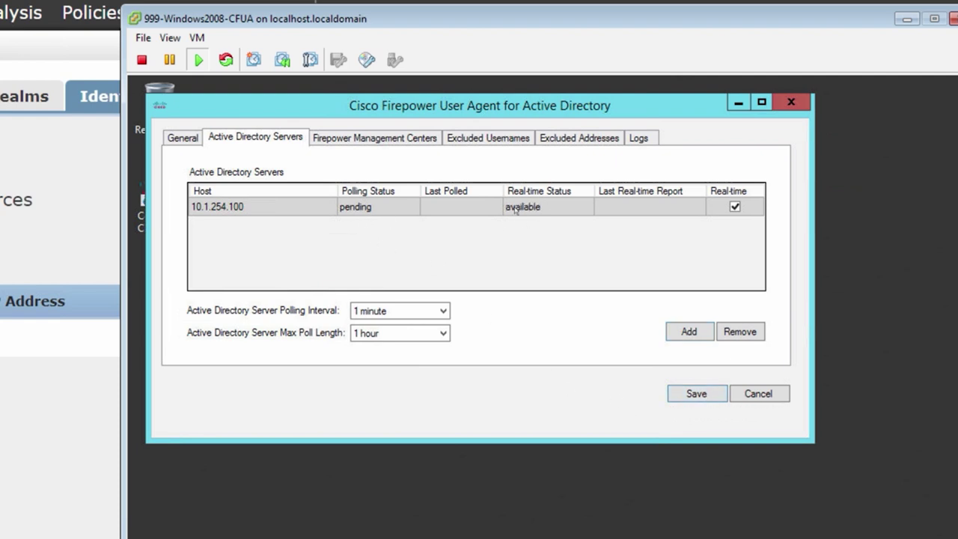
Step: Add and save Management Center 10.1.254.200, then check the AD server's status
{"action": "left_click", "coordinate": [351, 138]}
{"action": "left_click", "coordinate": [684, 332]}
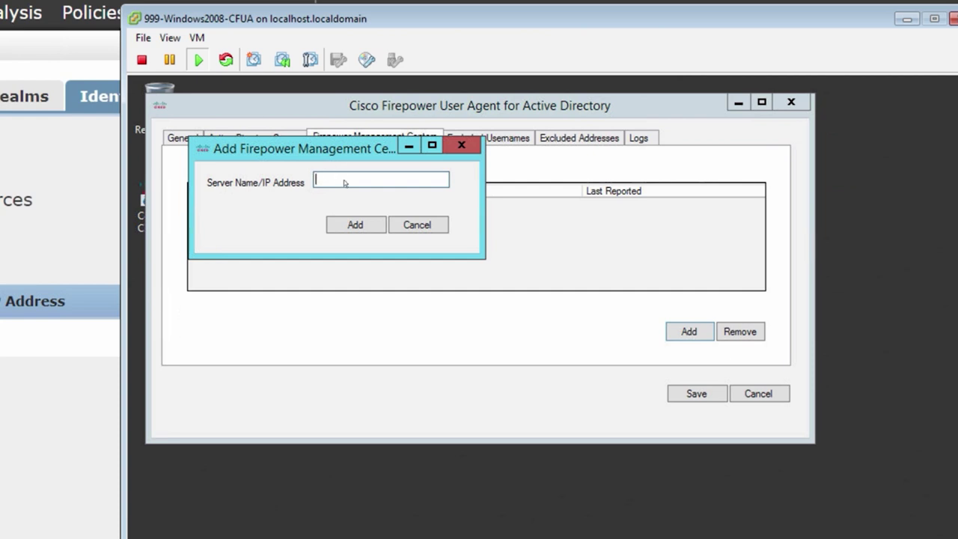
{"action": "type", "text": "10.1.254.1"}
{"action": "key", "text": "BackSpace"}
{"action": "type", "text": "200"}
{"action": "left_click", "coordinate": [350, 227]}
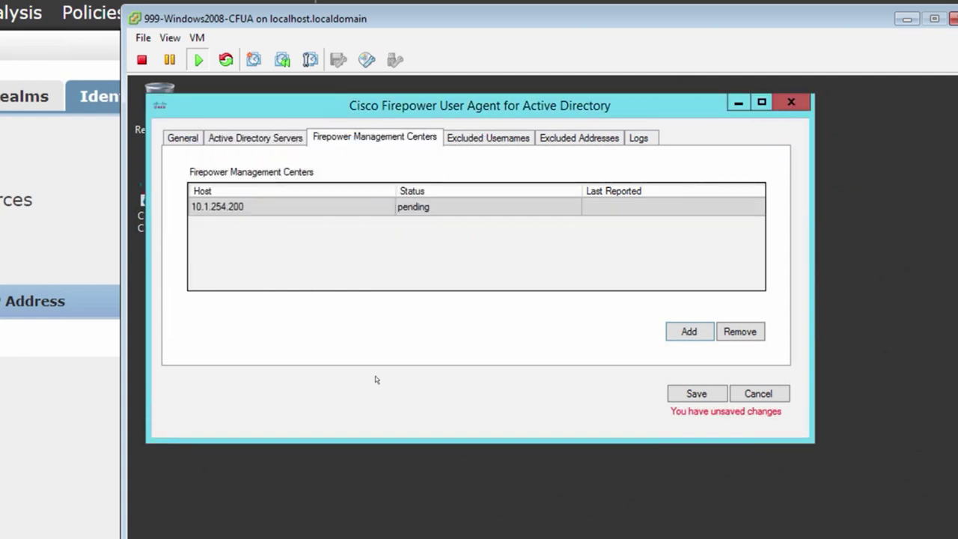
{"action": "left_click", "coordinate": [705, 399]}
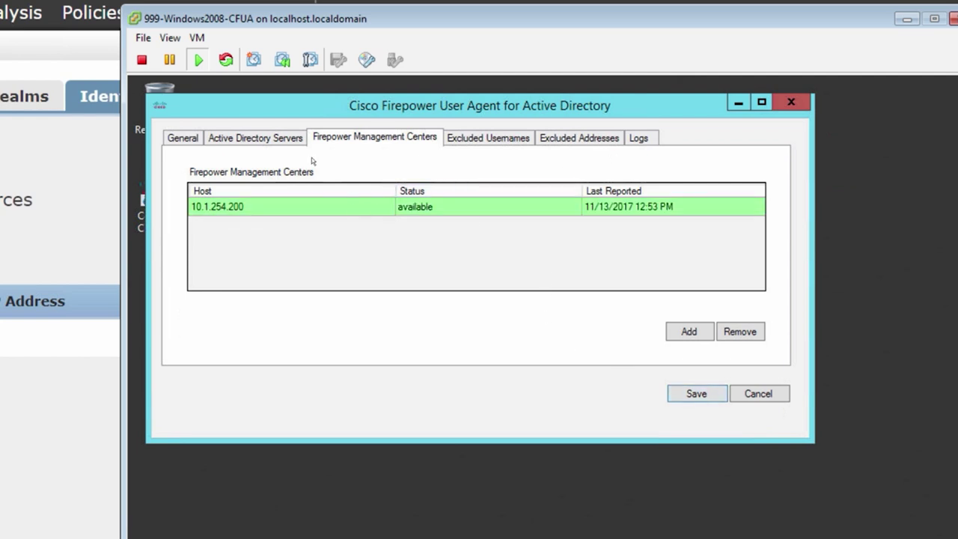
{"action": "left_click", "coordinate": [263, 138]}
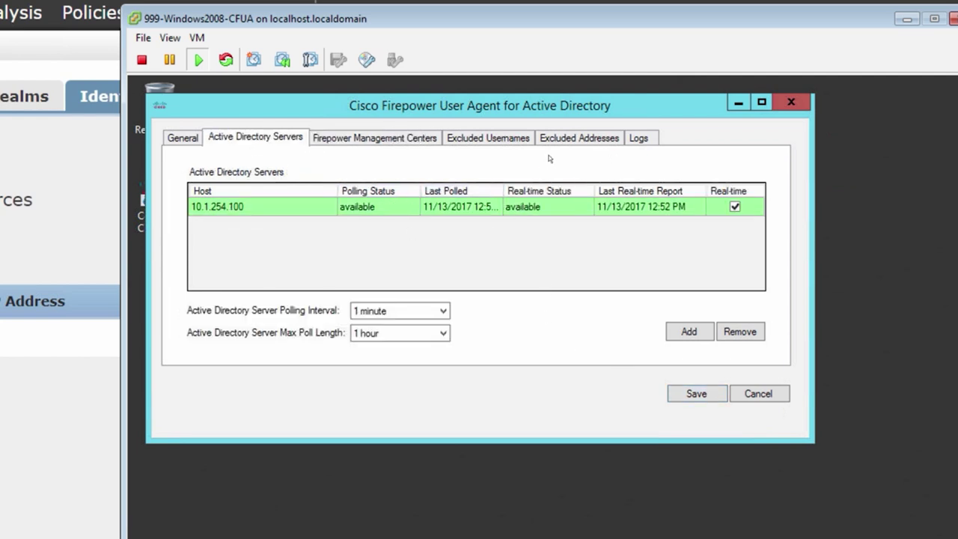
Step: Set Logout Check Frequency to 1 minute in General settings and save
{"action": "left_click", "coordinate": [641, 140]}
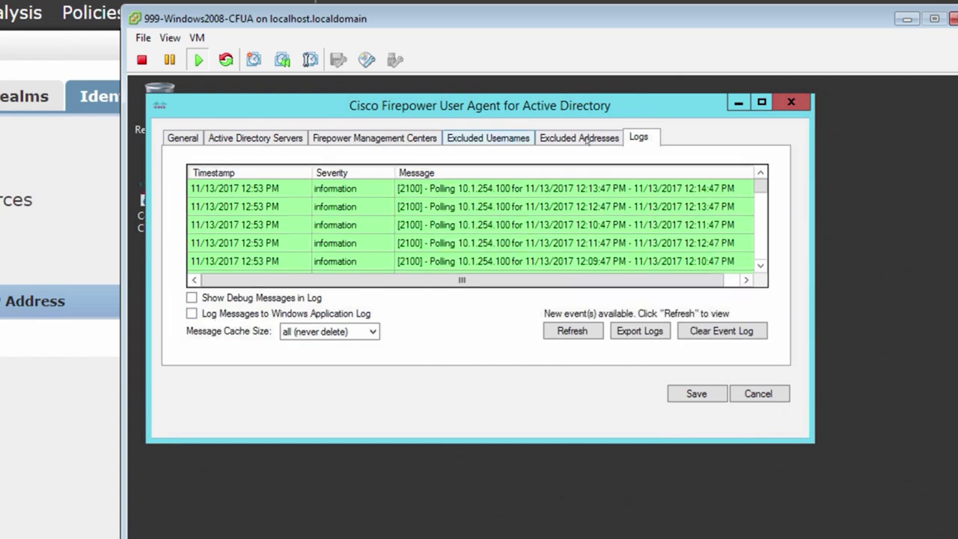
{"action": "left_click", "coordinate": [187, 137]}
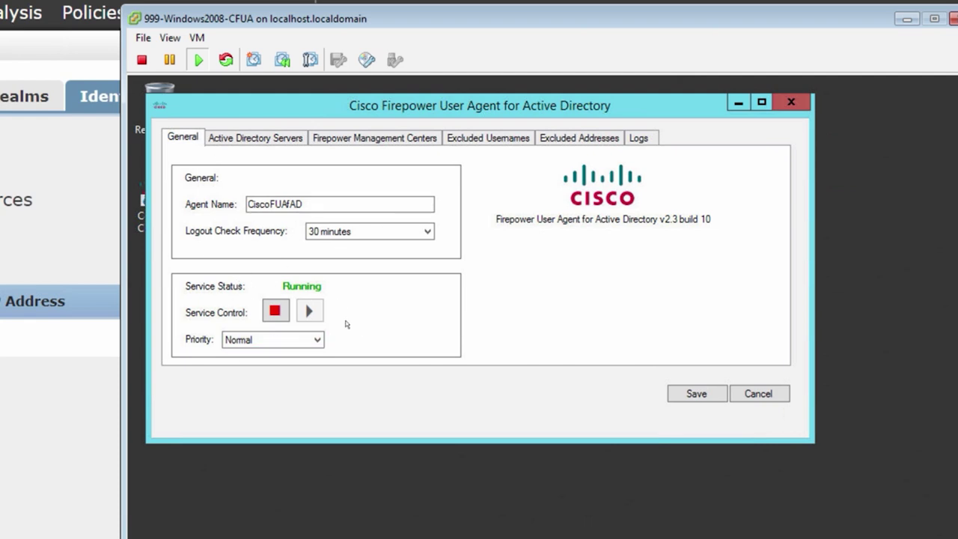
{"action": "left_click", "coordinate": [395, 233]}
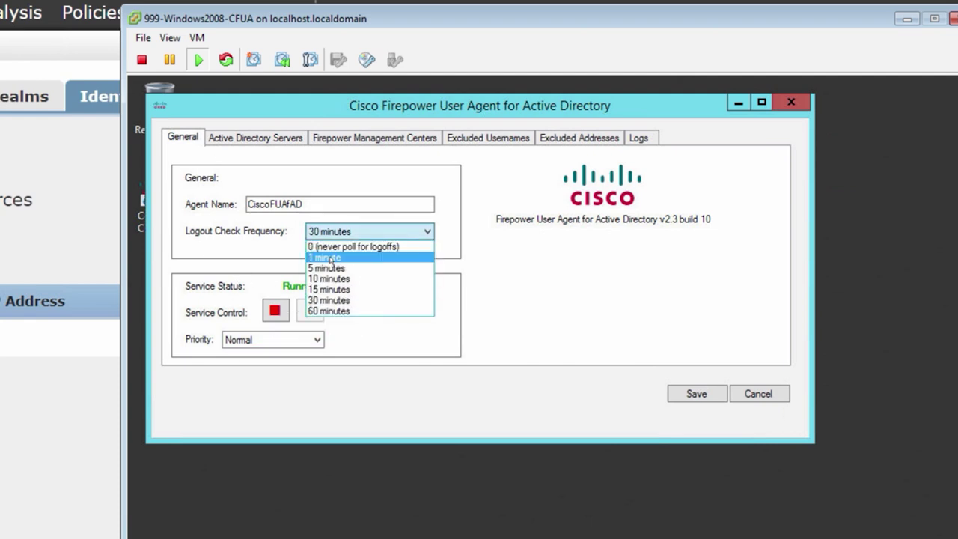
{"action": "left_click", "coordinate": [330, 257]}
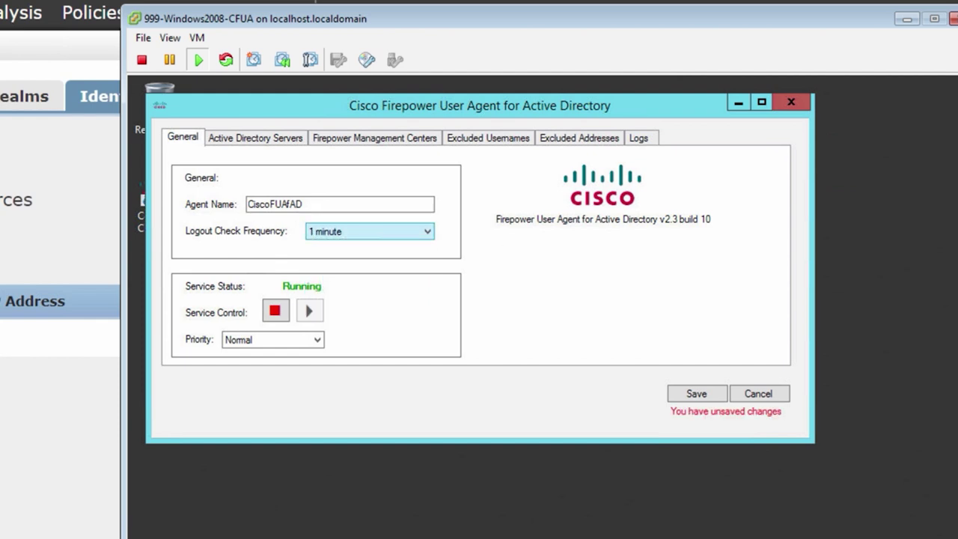
{"action": "left_click", "coordinate": [695, 392]}
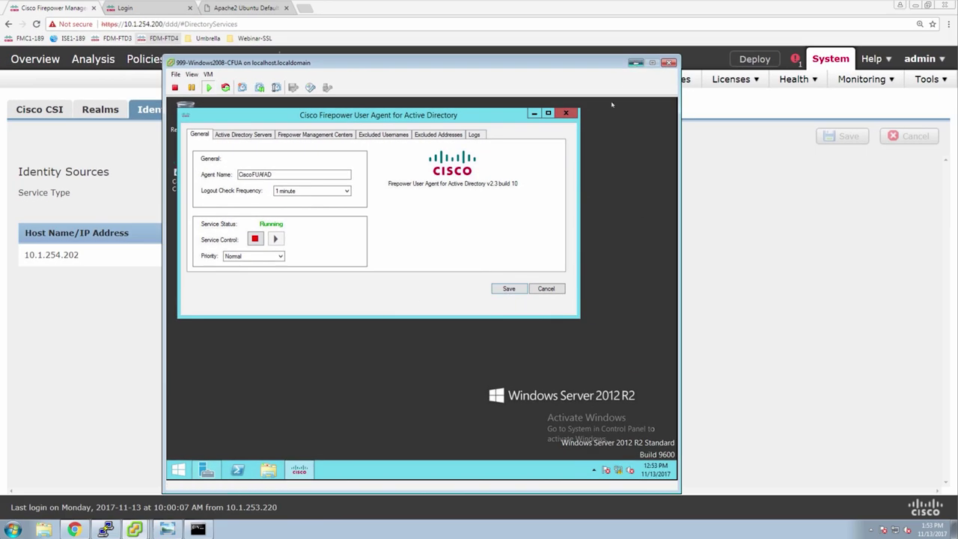
Step: Minimize the VM console and navigate Policies > Access Control to the Identity policy list
{"action": "left_click", "coordinate": [635, 62]}
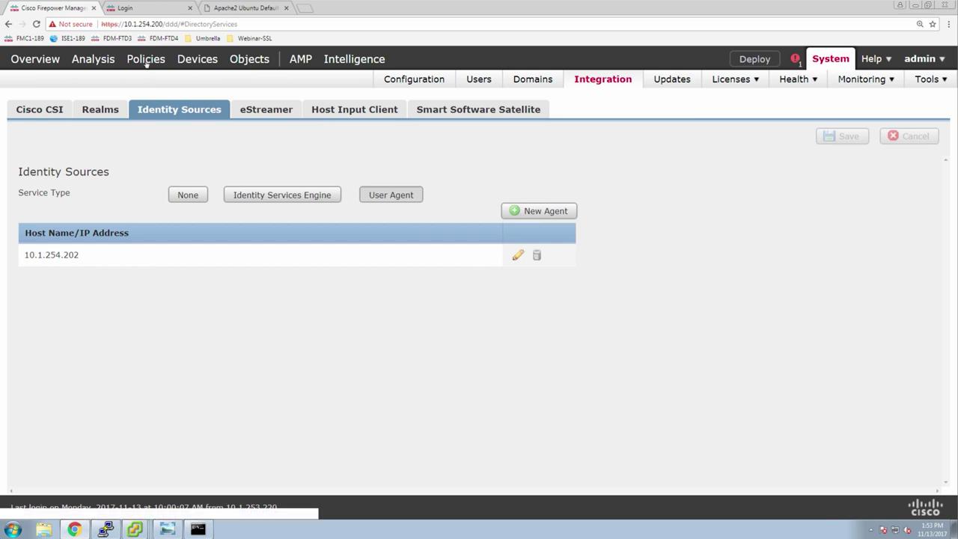
{"action": "mouse_move", "coordinate": [145, 64]}
{"action": "mouse_move", "coordinate": [61, 82]}
{"action": "left_click", "coordinate": [57, 99]}
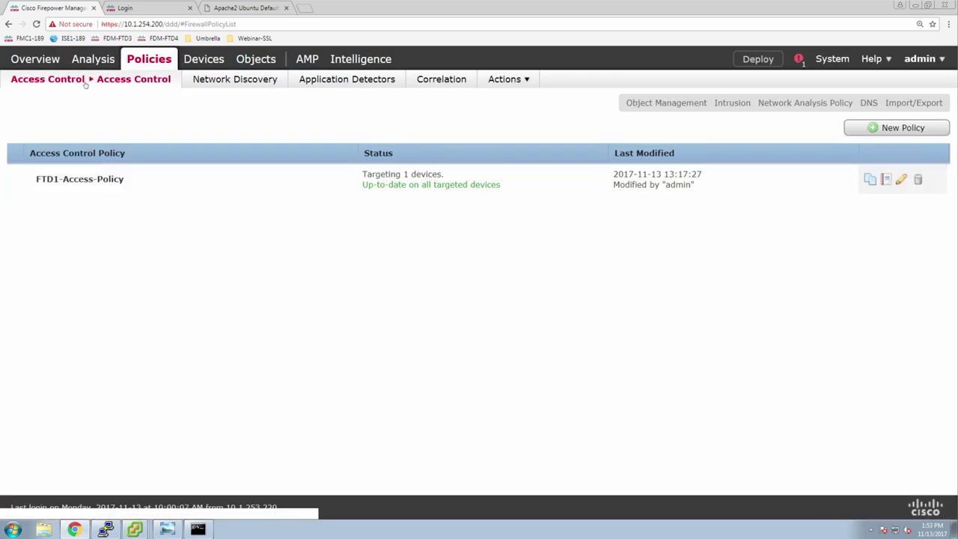
{"action": "mouse_move", "coordinate": [86, 85]}
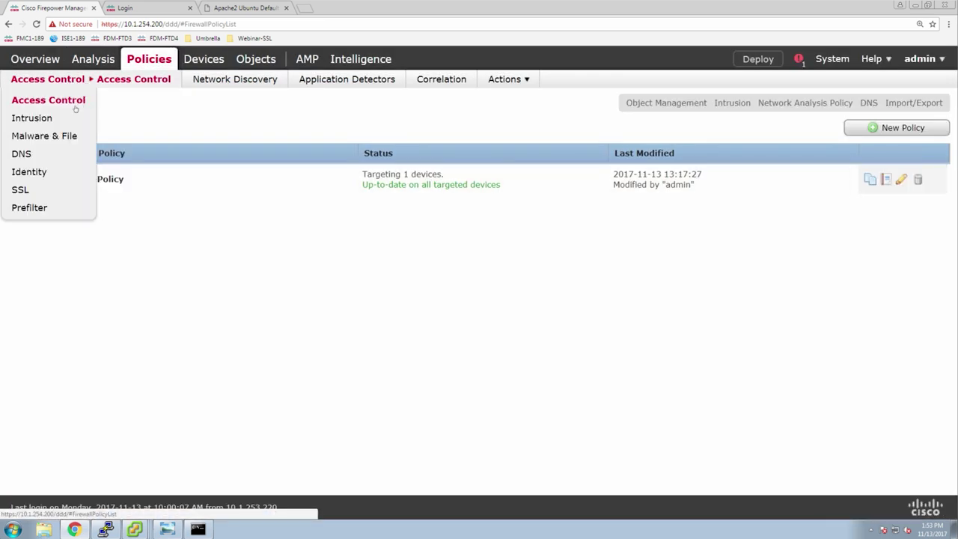
{"action": "left_click", "coordinate": [29, 172]}
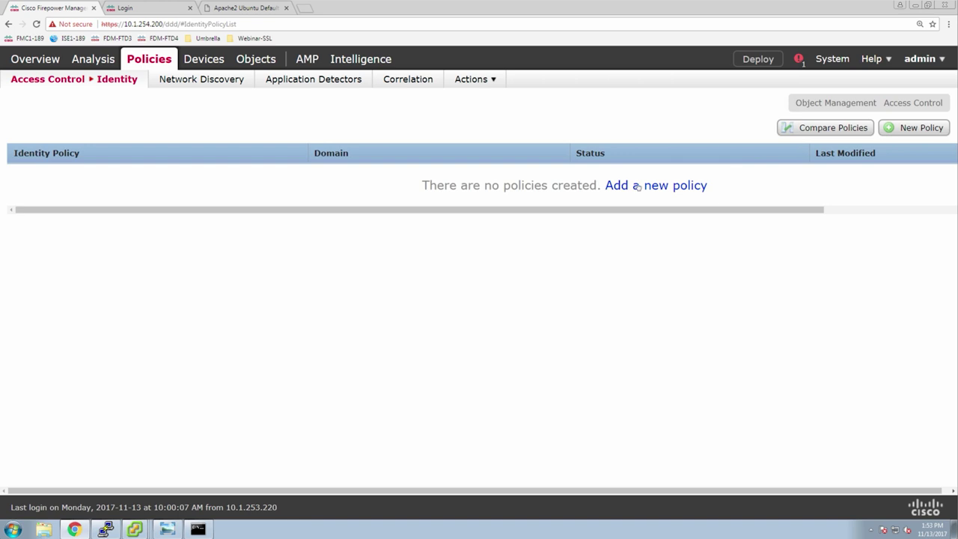
Step: Add and save a new Identity policy named 'CiscoID'
{"action": "left_click", "coordinate": [638, 187]}
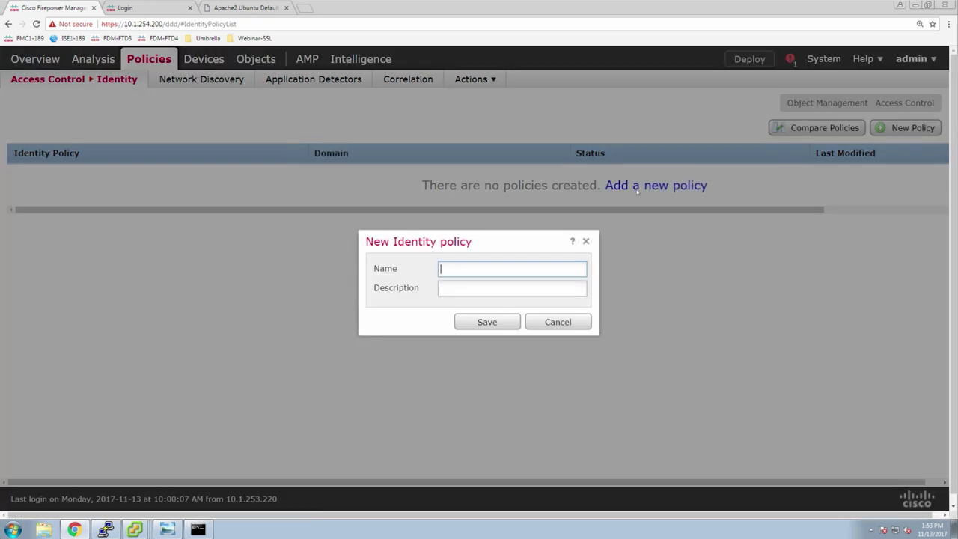
{"action": "type", "text": "CiscoID"}
{"action": "left_click", "coordinate": [493, 322]}
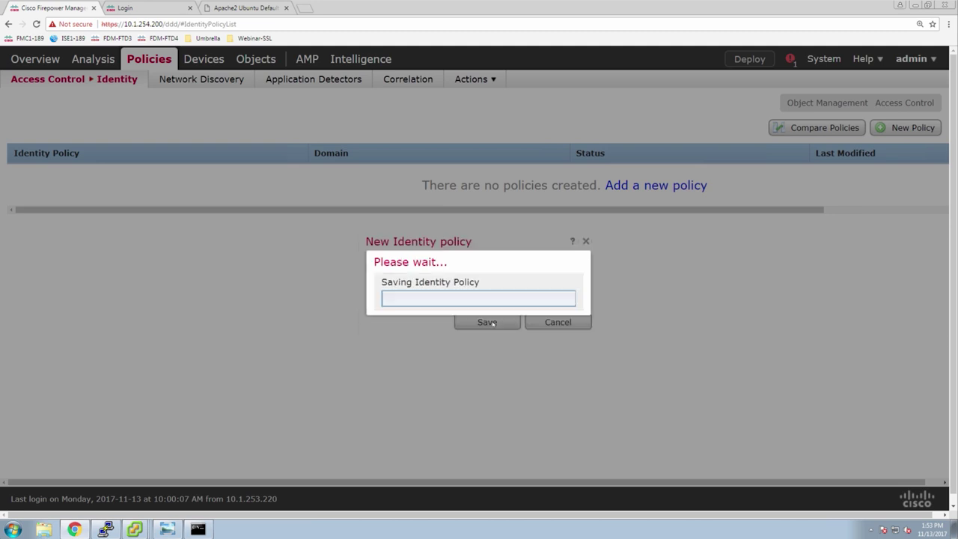
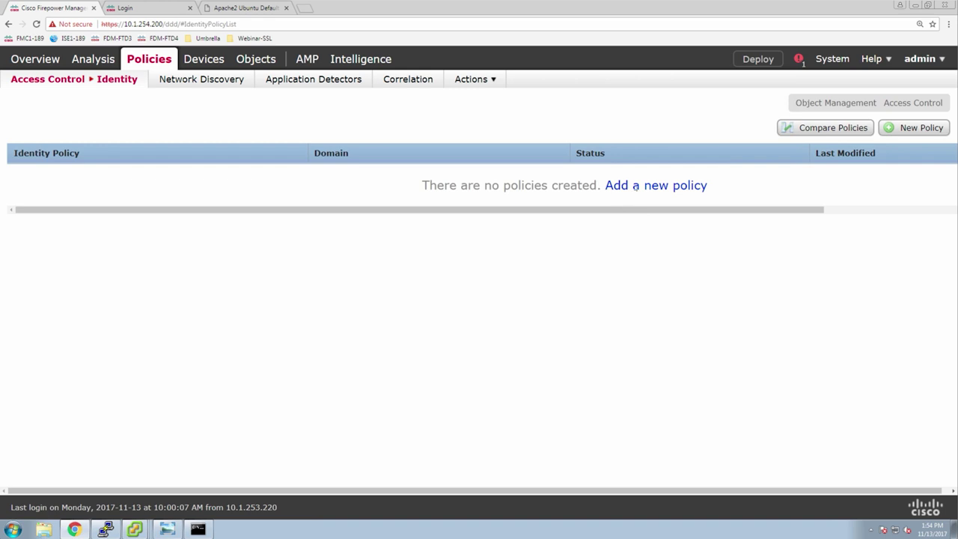
Step: Create the CiscoID identity policy and start a rule from inside-zone to outside-zone and dmz-zone
{"action": "left_click", "coordinate": [633, 185]}
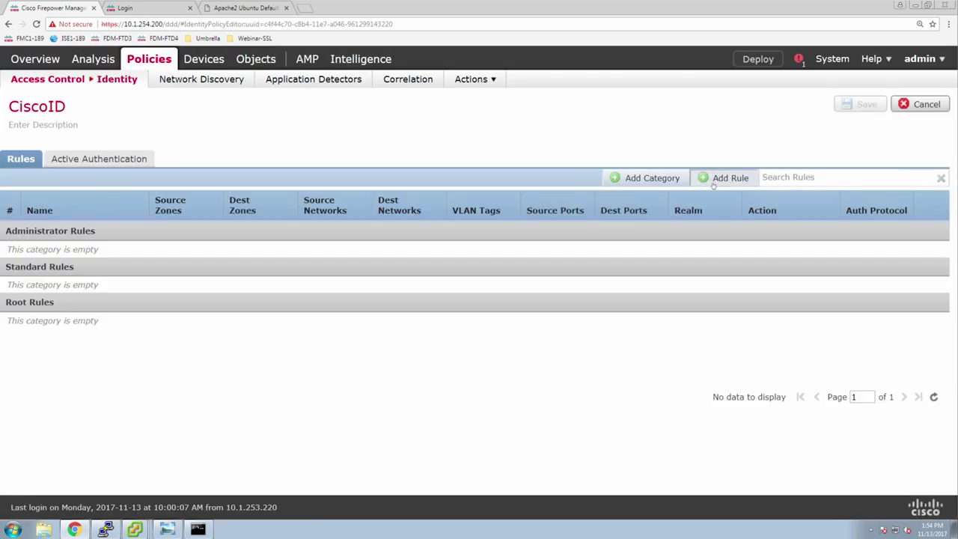
{"action": "left_click", "coordinate": [719, 179]}
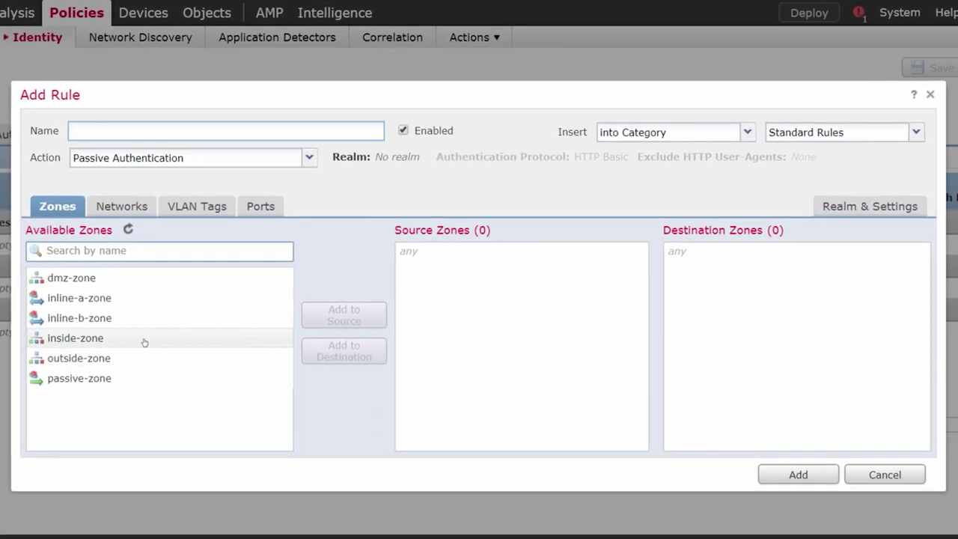
{"action": "left_click", "coordinate": [202, 327]}
{"action": "left_click", "coordinate": [344, 314]}
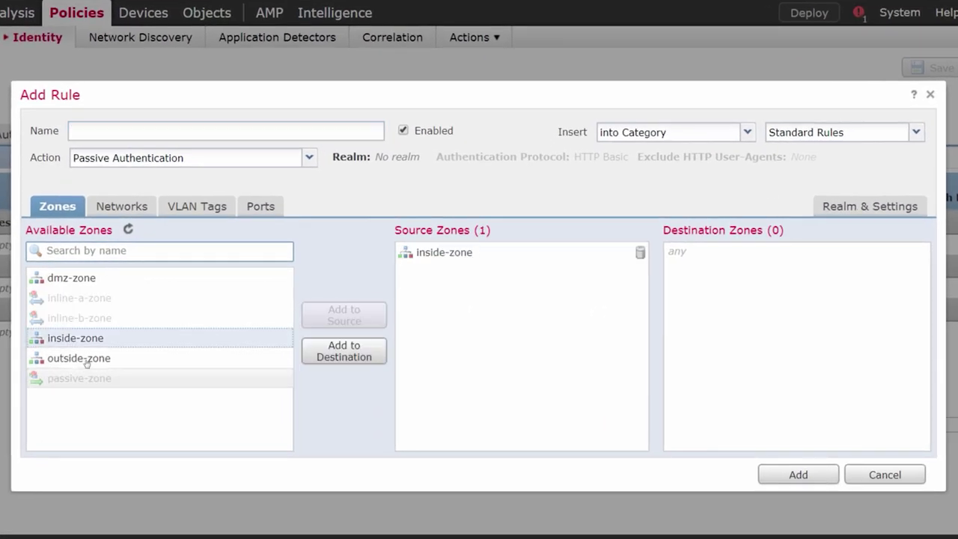
{"action": "left_click", "coordinate": [79, 358]}
{"action": "left_click", "coordinate": [344, 350]}
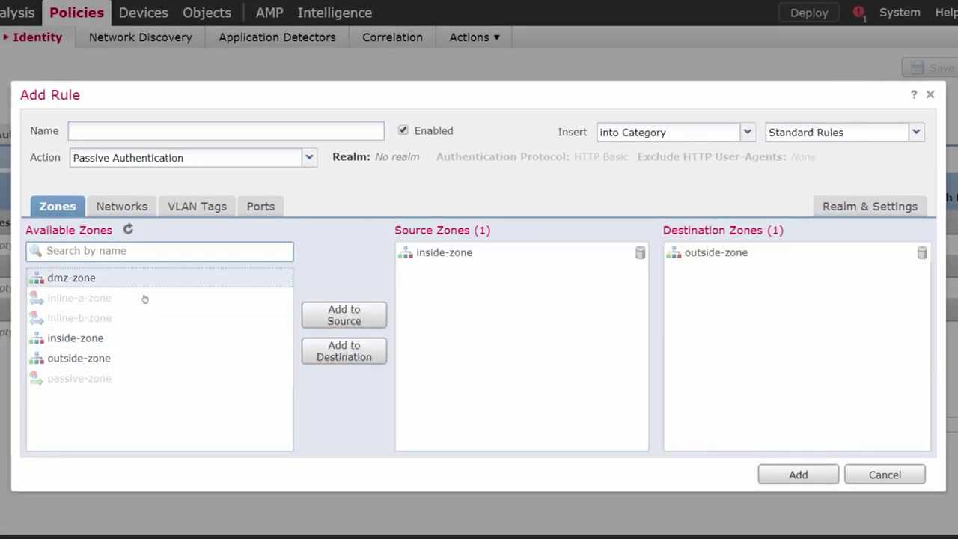
{"action": "left_click", "coordinate": [344, 350]}
Step: Add Inside-Net as the rule's source network
{"action": "left_click", "coordinate": [123, 206]}
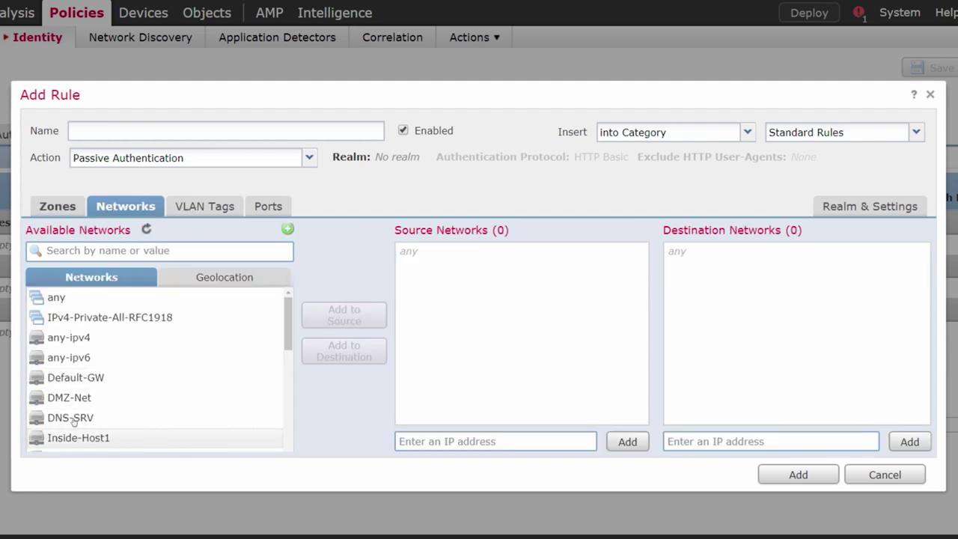
{"action": "scroll", "coordinate": [79, 408], "scroll_direction": "down", "scroll_amount": 1}
{"action": "scroll", "coordinate": [74, 407], "scroll_direction": "down", "scroll_amount": 4}
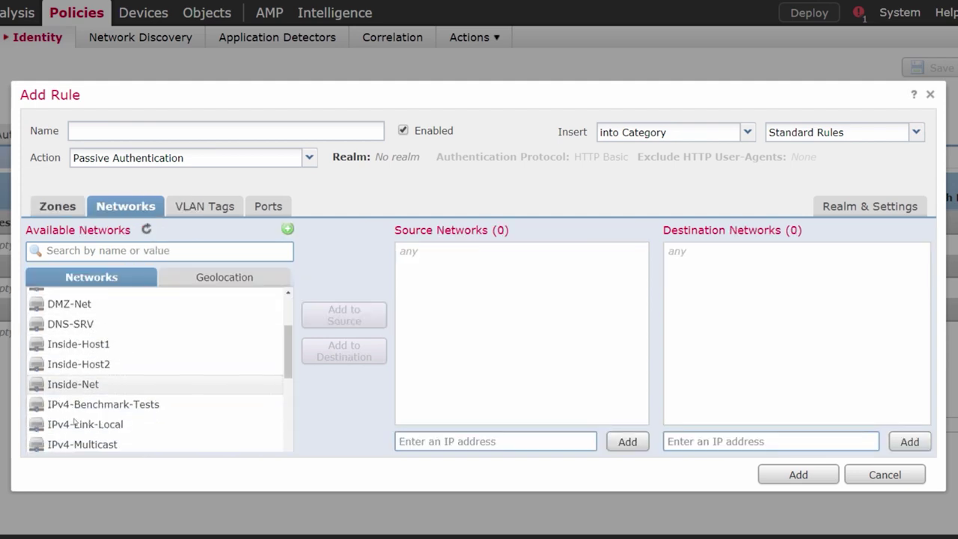
{"action": "left_click", "coordinate": [65, 356]}
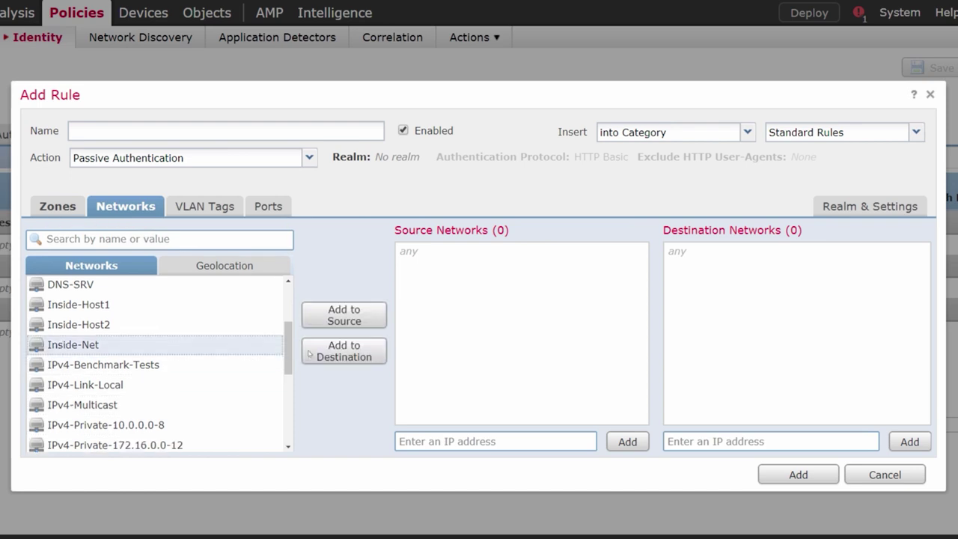
{"action": "left_click", "coordinate": [345, 320]}
Step: Name the rule Cisco-ID-Policy, set its realm to CiscoAD, and add it to the policy
{"action": "left_click", "coordinate": [123, 132]}
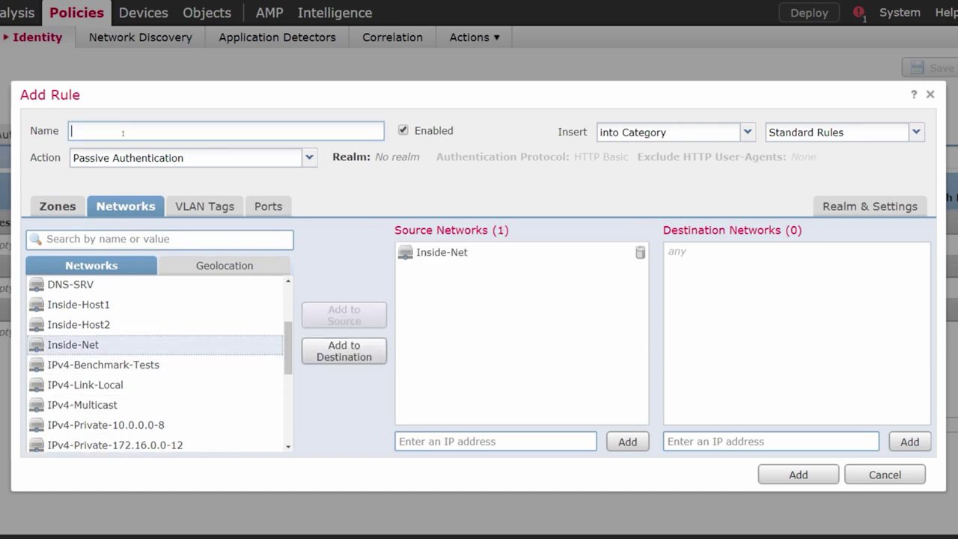
{"action": "type", "text": "CIsco"}
{"action": "key", "text": "BackSpace"}
{"action": "key", "text": "BackSpace"}
{"action": "type", "text": "isco-ID-Policy"}
{"action": "left_click", "coordinate": [390, 157]}
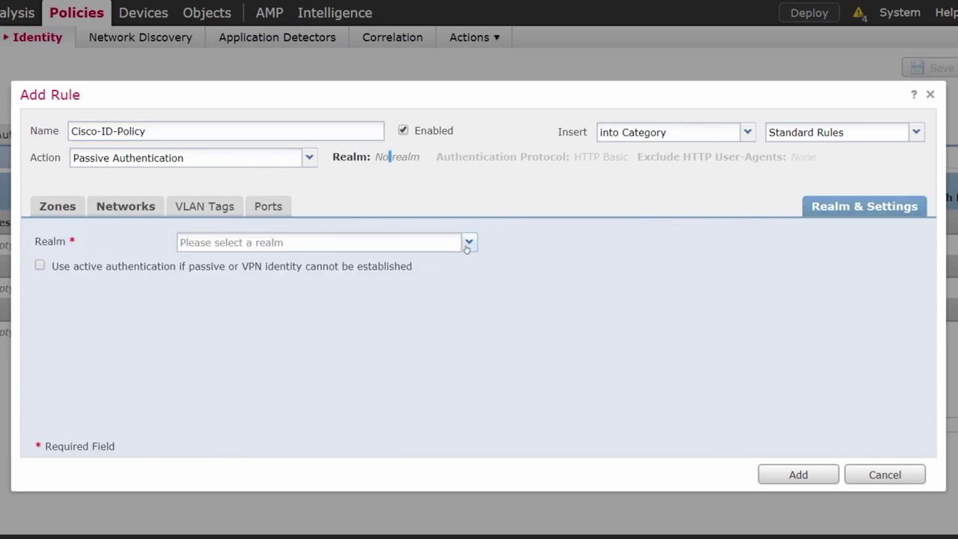
{"action": "left_click", "coordinate": [469, 241]}
{"action": "left_click", "coordinate": [202, 264]}
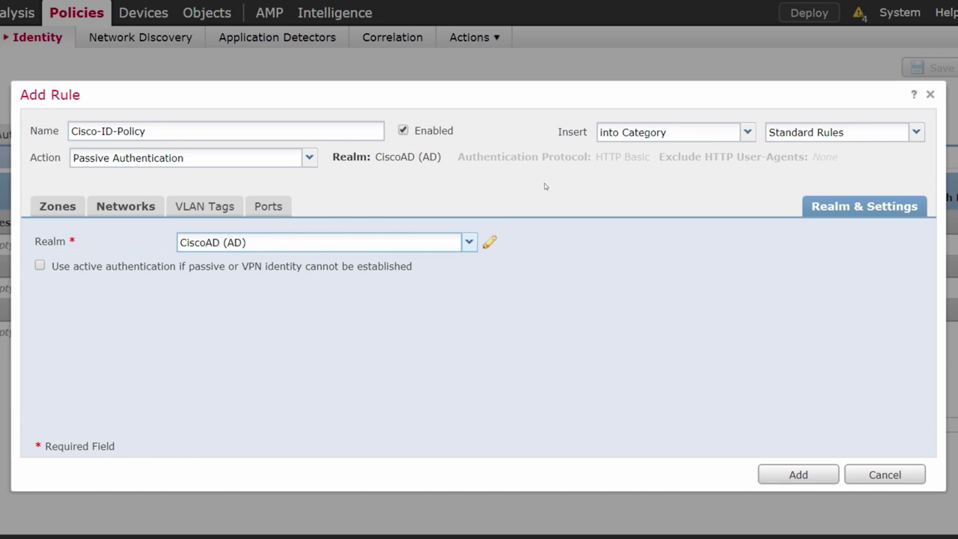
{"action": "left_click", "coordinate": [781, 476]}
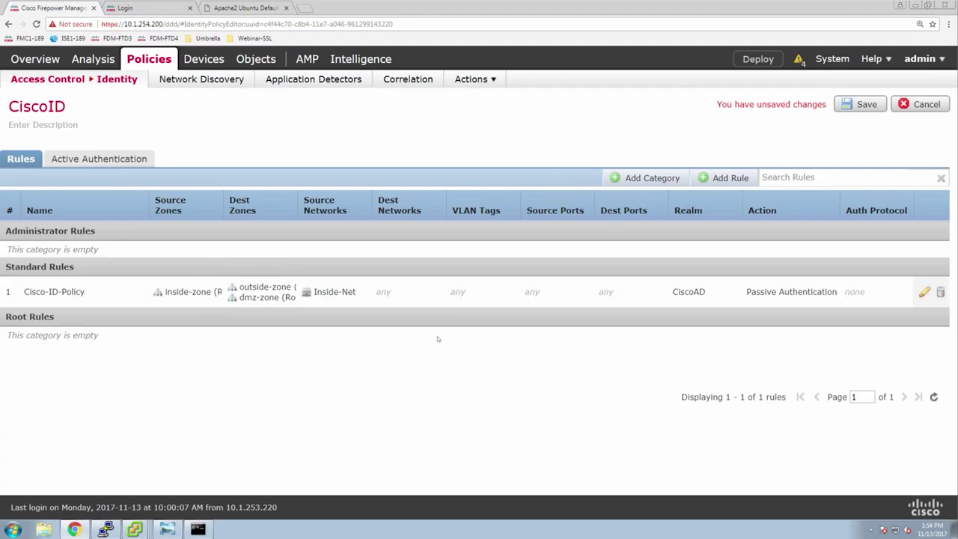
Step: Save the CiscoID identity policy, then open FTD1-Access-Policy from the Access Control list for editing
{"action": "left_click", "coordinate": [861, 104]}
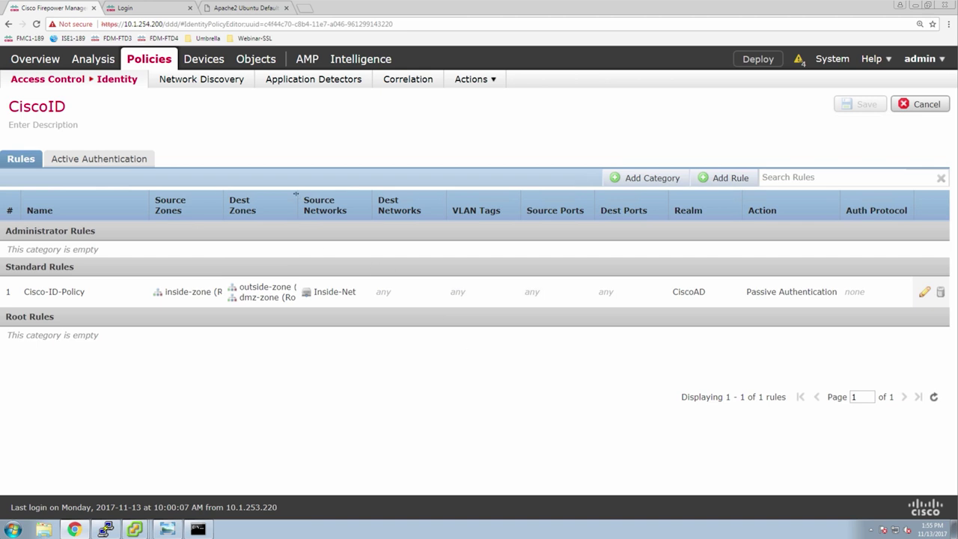
{"action": "left_click_drag", "start_coordinate": [305, 197], "coordinate": [331, 197]}
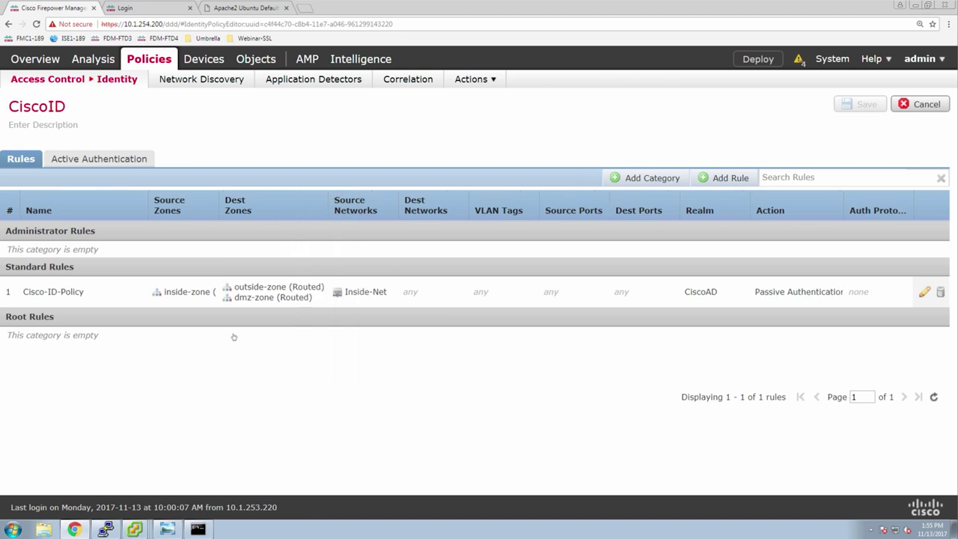
{"action": "mouse_move", "coordinate": [60, 83]}
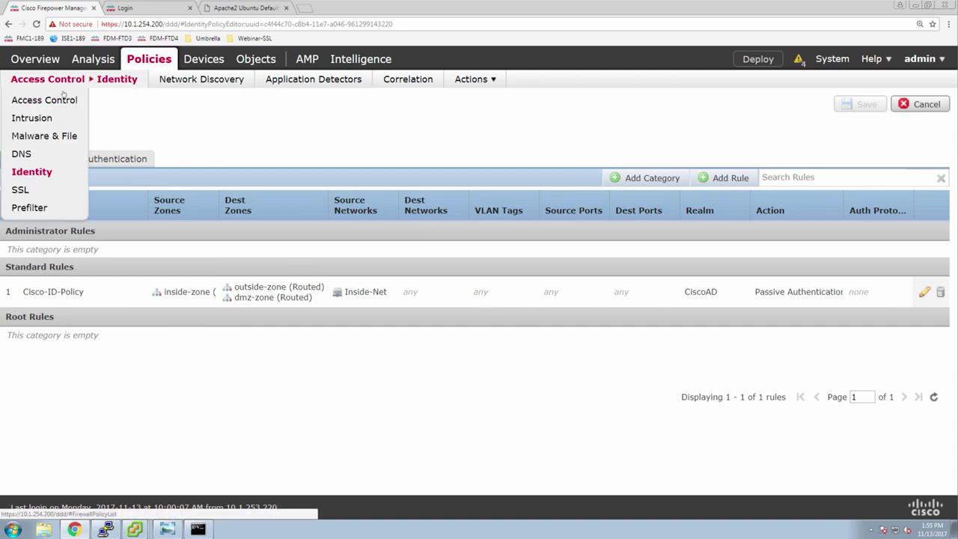
{"action": "left_click", "coordinate": [58, 100]}
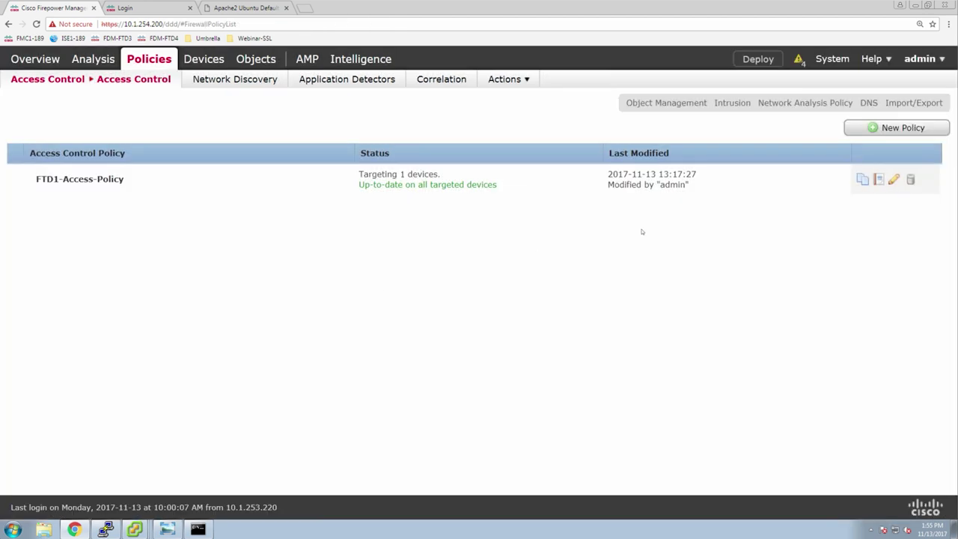
{"action": "left_click", "coordinate": [892, 180]}
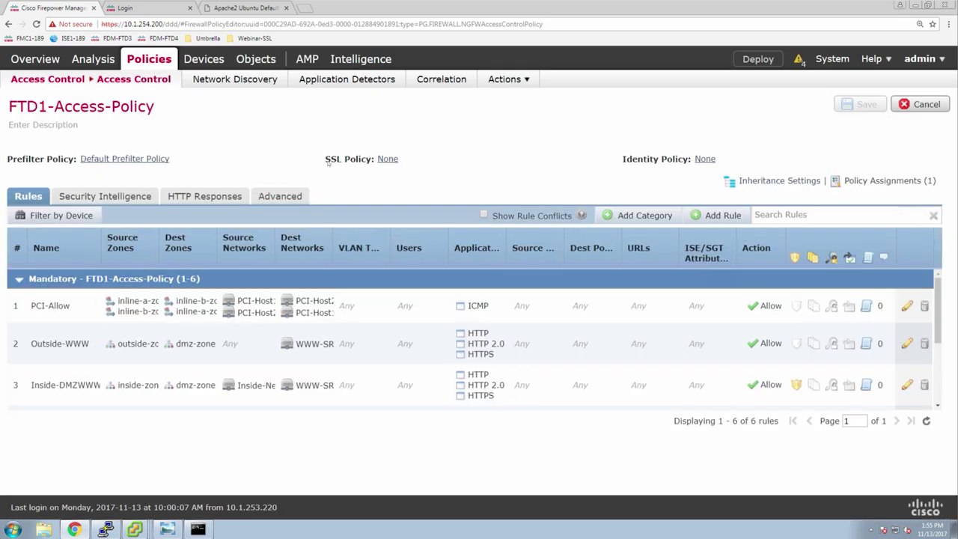
Step: Assign CiscoID as FTD1-Access-Policy's identity policy and save the policy
{"action": "left_click", "coordinate": [705, 159]}
{"action": "left_click", "coordinate": [600, 280]}
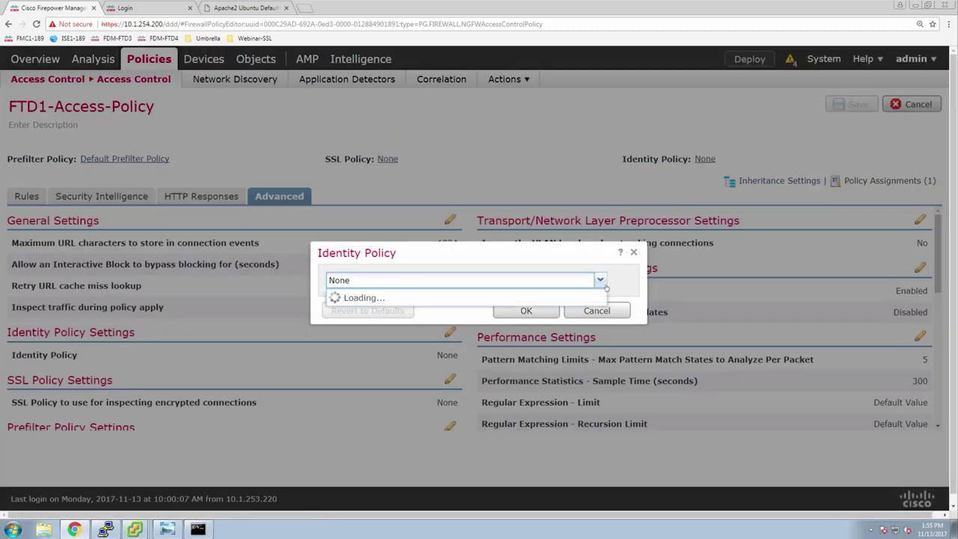
{"action": "left_click", "coordinate": [342, 307]}
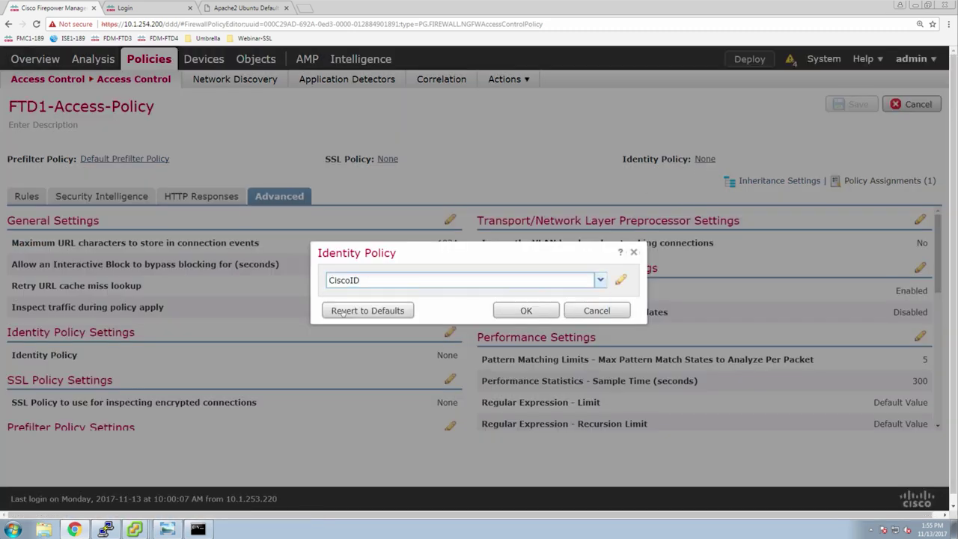
{"action": "left_click", "coordinate": [530, 311]}
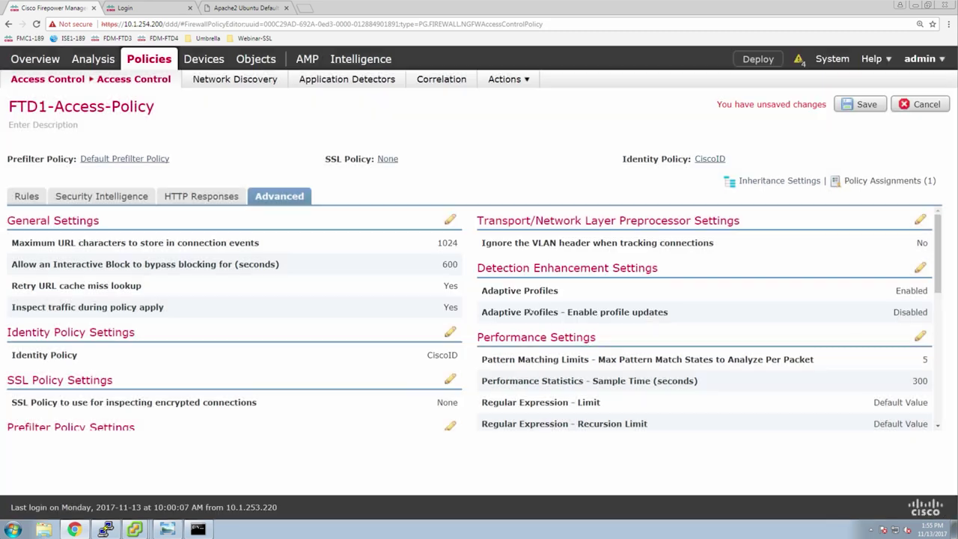
{"action": "left_click", "coordinate": [860, 104]}
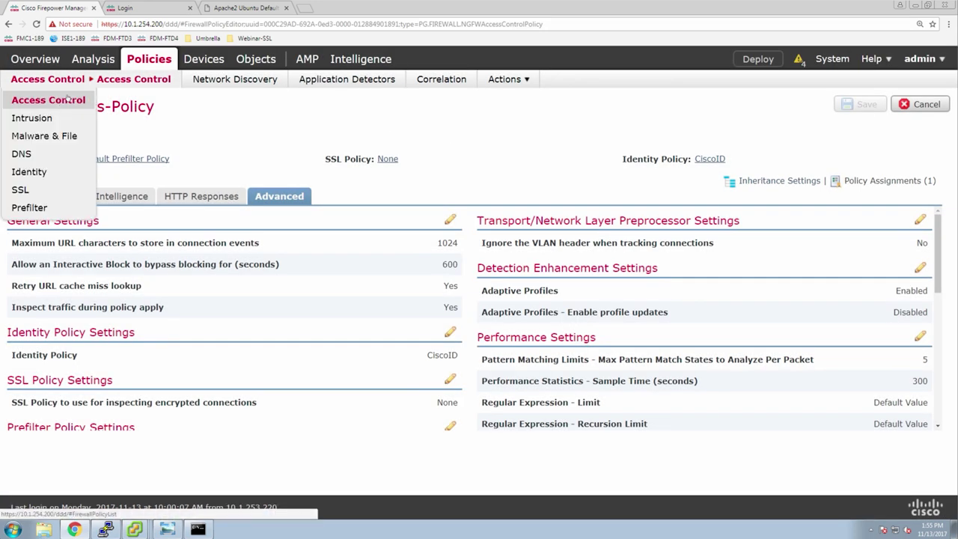
Step: Return to the Rules tab and adjust the page zoom to view all six rules
{"action": "left_click", "coordinate": [198, 104]}
{"action": "left_click", "coordinate": [22, 199]}
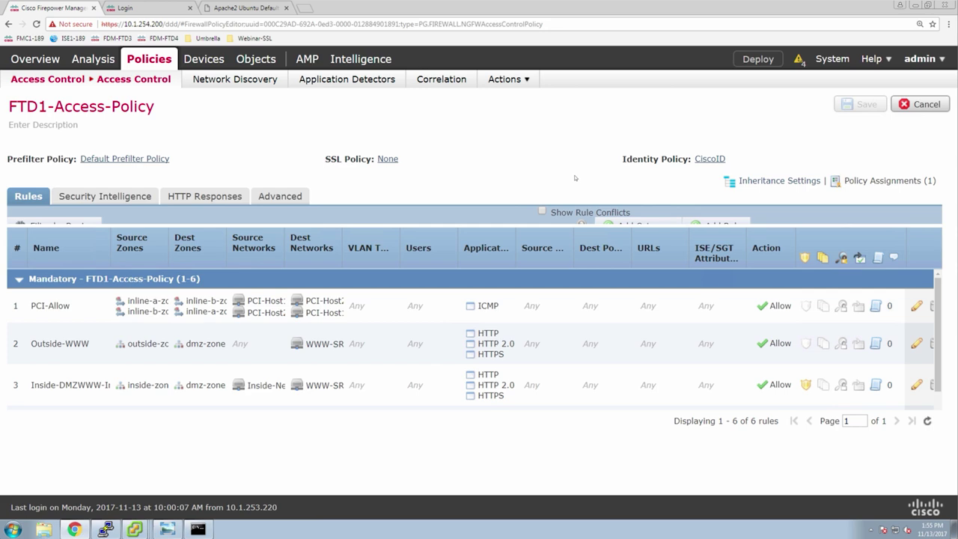
{"action": "key", "text": "ctrl+plus"}
{"action": "key", "text": "ctrl+minus"}
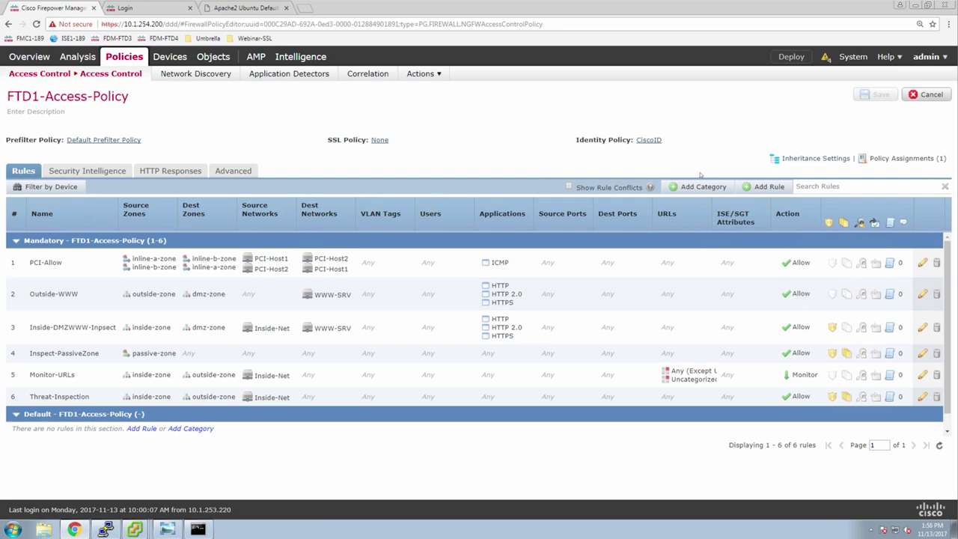
{"action": "key", "text": "ctrl+plus"}
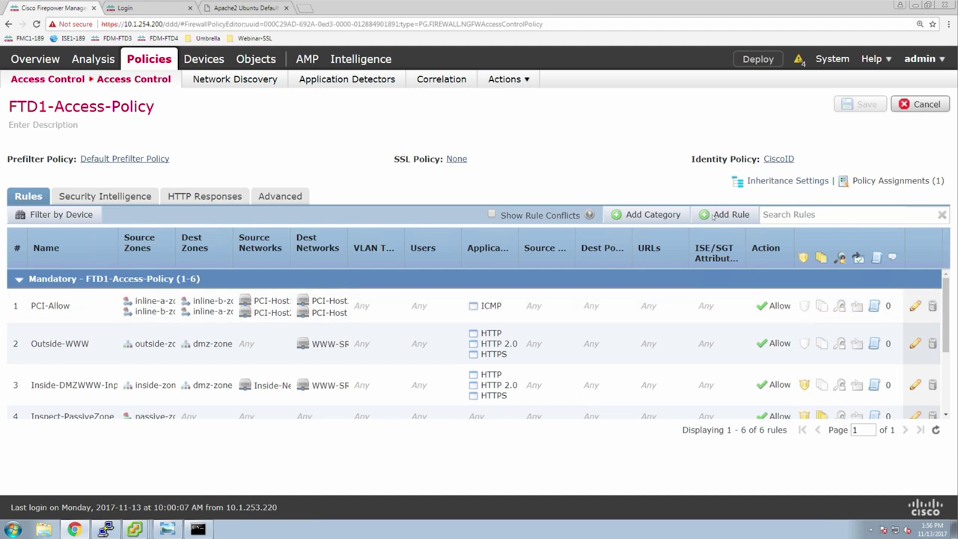
Step: Start a new rule named HR-Policy from inside-zone to outside-zone and dmz-zone
{"action": "left_click", "coordinate": [725, 215]}
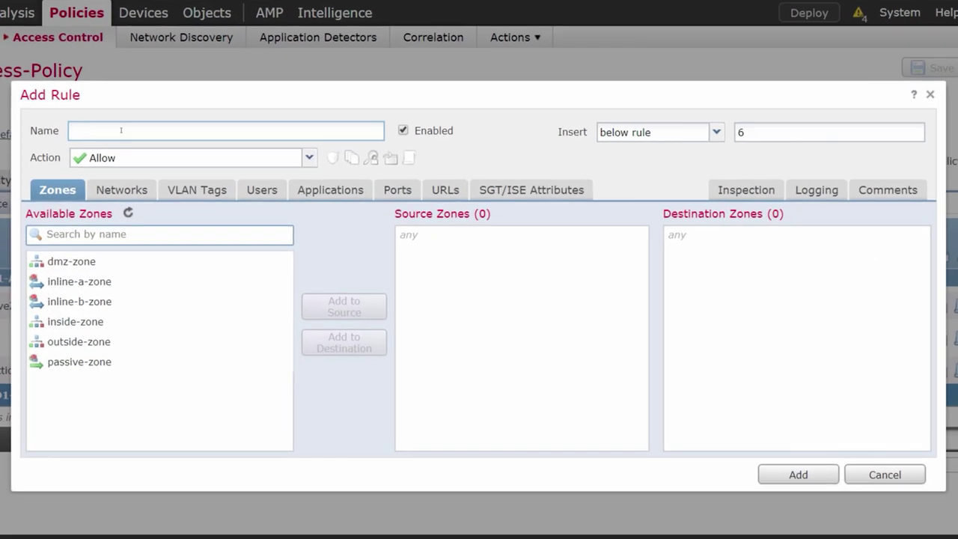
{"action": "type", "text": "HR-Policy"}
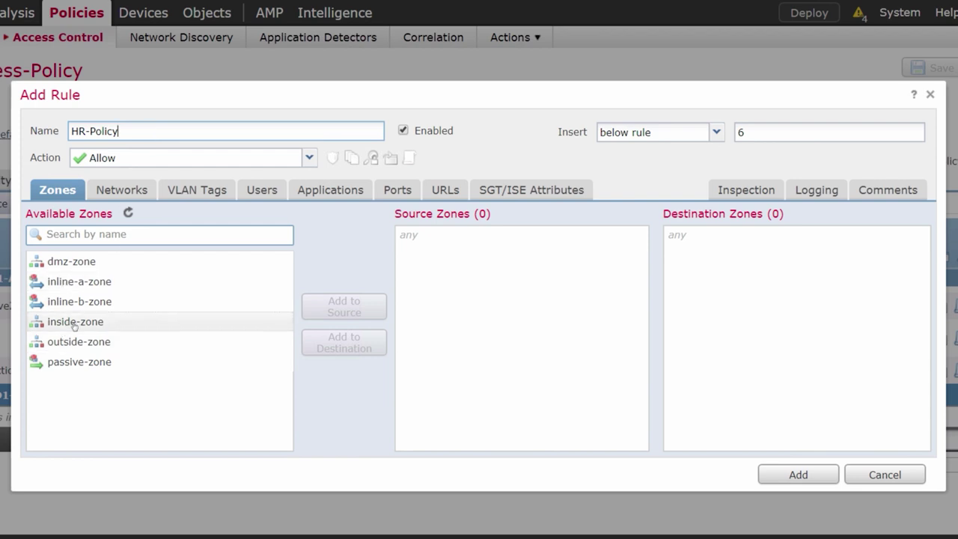
{"action": "left_click", "coordinate": [235, 322]}
{"action": "left_click", "coordinate": [346, 308]}
{"action": "left_click", "coordinate": [81, 342]}
{"action": "left_click", "coordinate": [348, 343]}
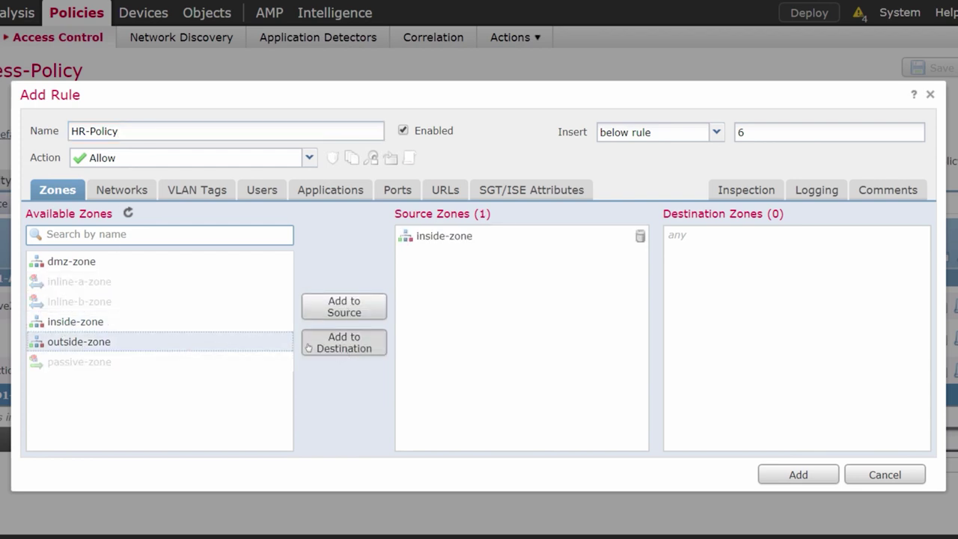
{"action": "left_click", "coordinate": [347, 342]}
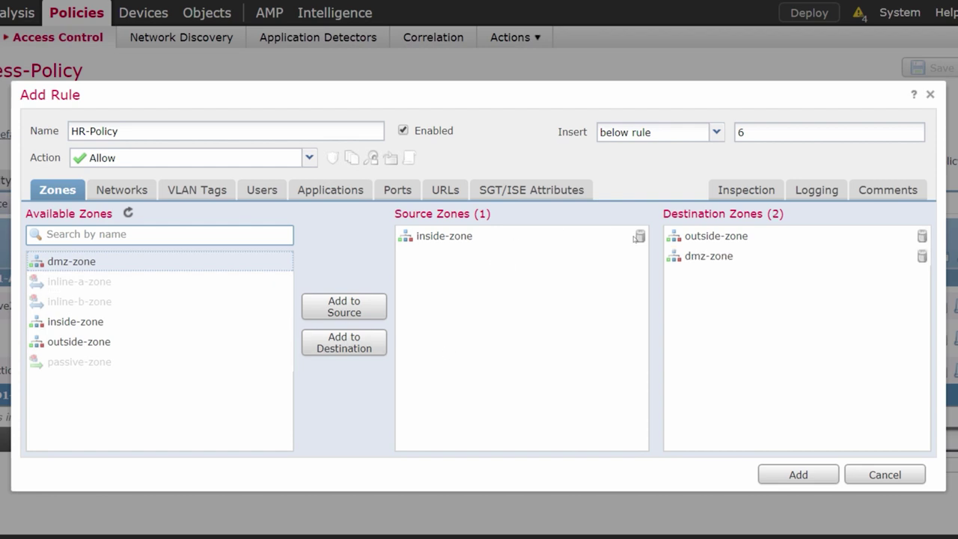
Step: Add Inside-Net as source network and the CiscoAD HR group as the rule's users
{"action": "left_click", "coordinate": [131, 192]}
{"action": "left_click", "coordinate": [109, 437]}
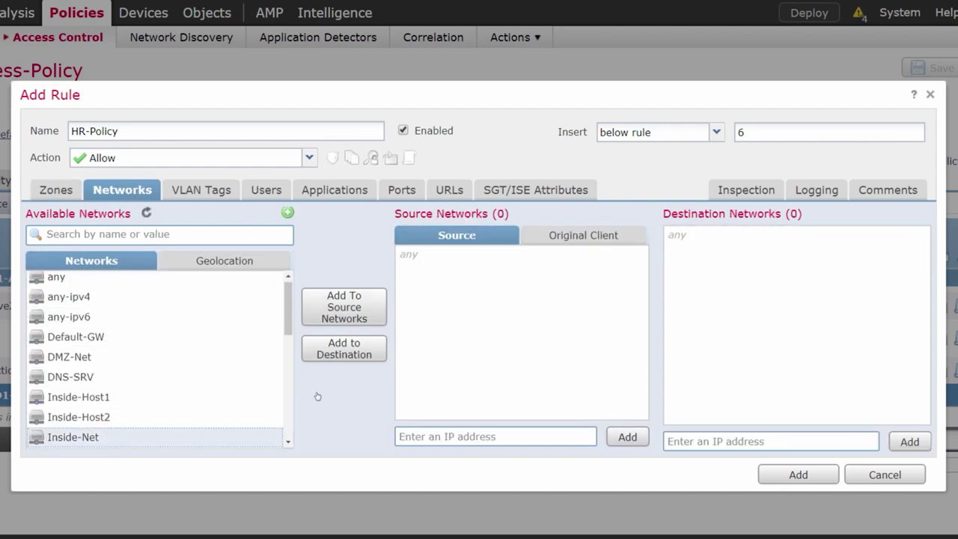
{"action": "left_click", "coordinate": [339, 312]}
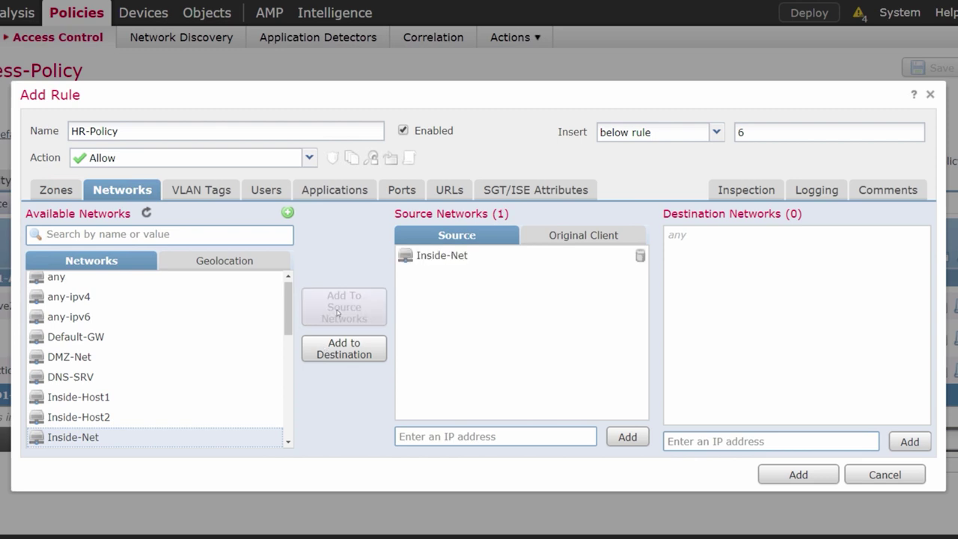
{"action": "left_click", "coordinate": [261, 191]}
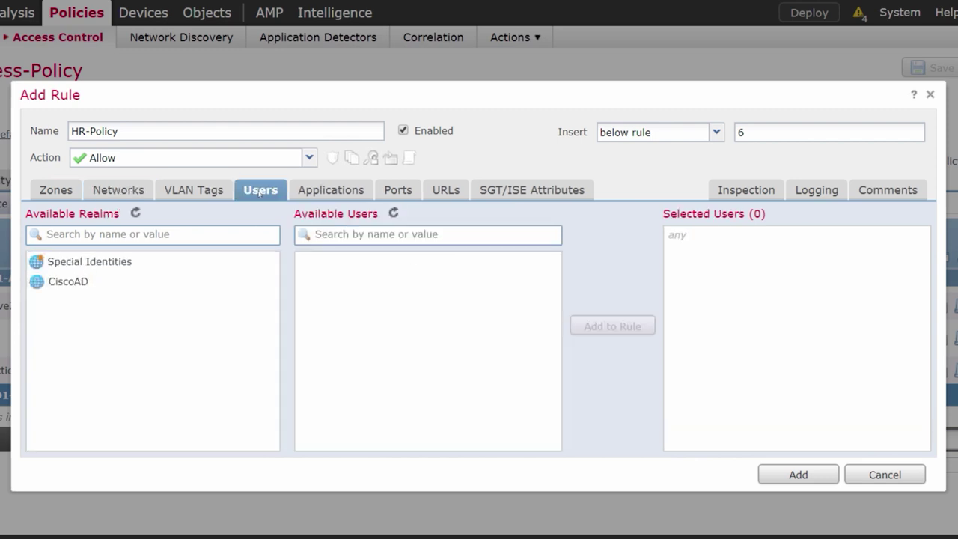
{"action": "left_click", "coordinate": [79, 282]}
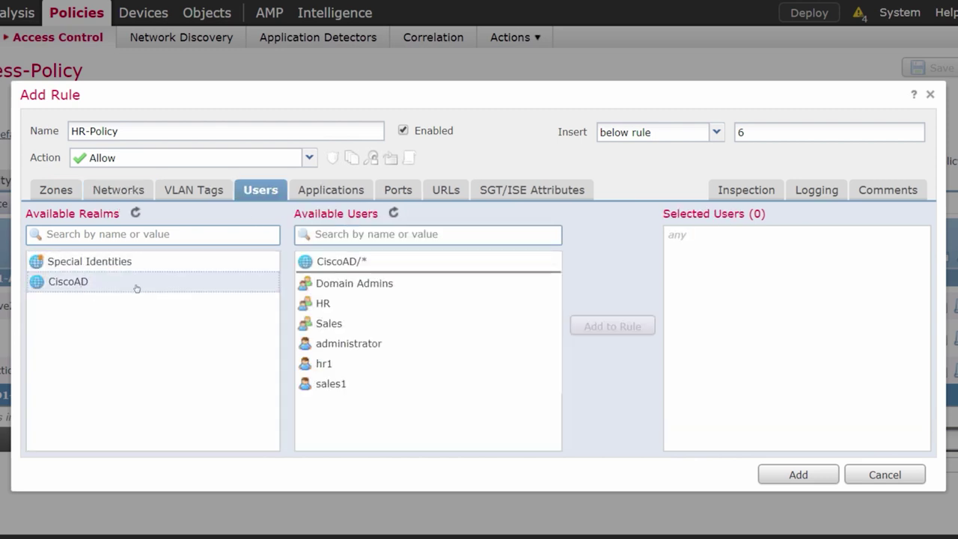
{"action": "left_click", "coordinate": [323, 303]}
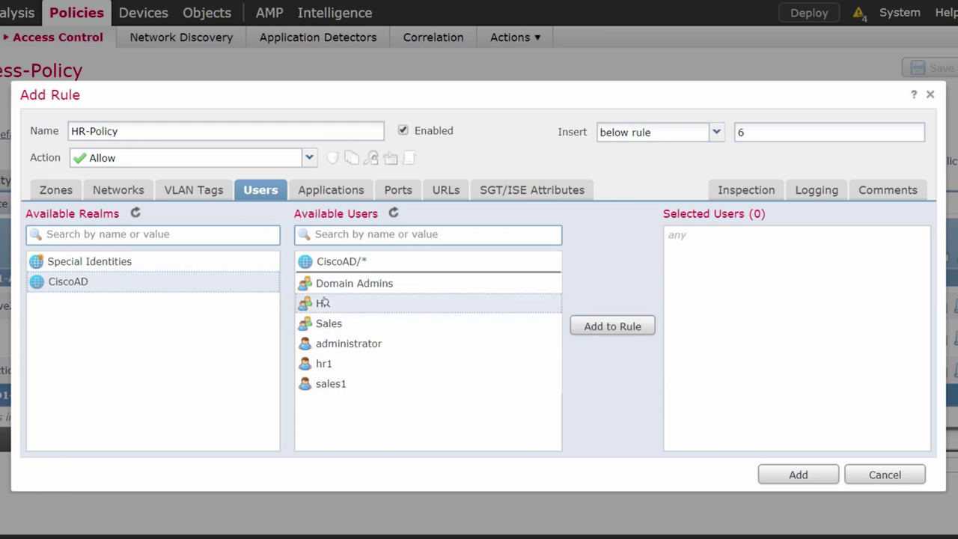
{"action": "left_click", "coordinate": [612, 326]}
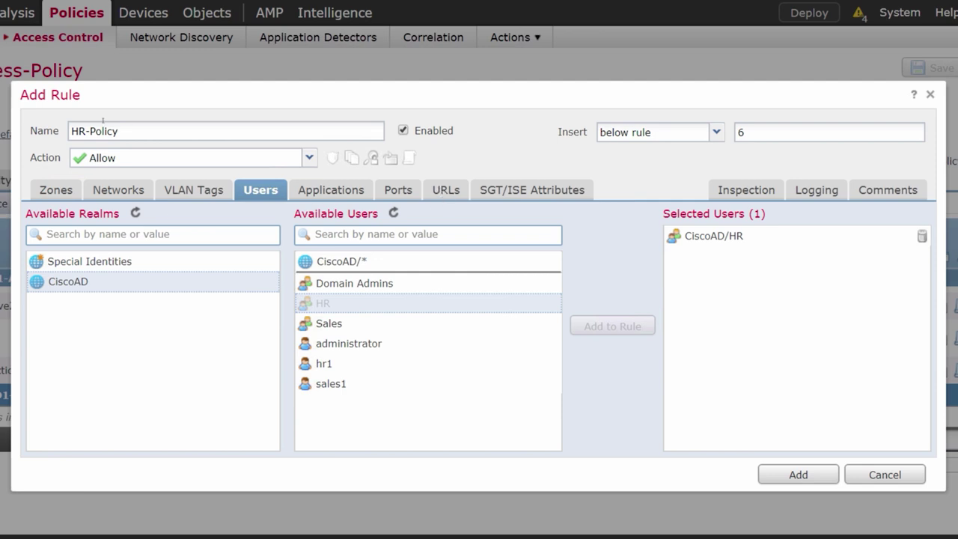
Step: Enable logging at end of connection and add the HR-Policy rule
{"action": "left_click", "coordinate": [746, 190]}
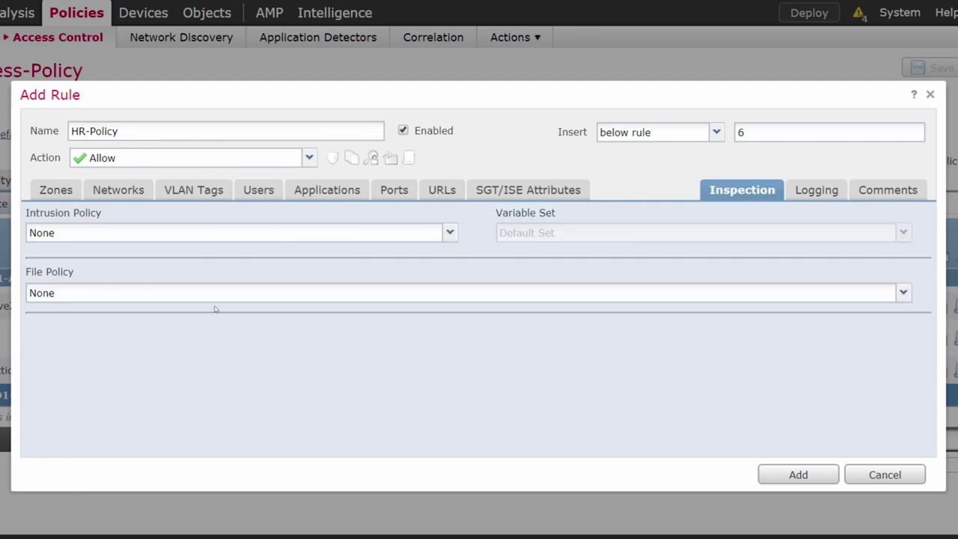
{"action": "left_click", "coordinate": [816, 190]}
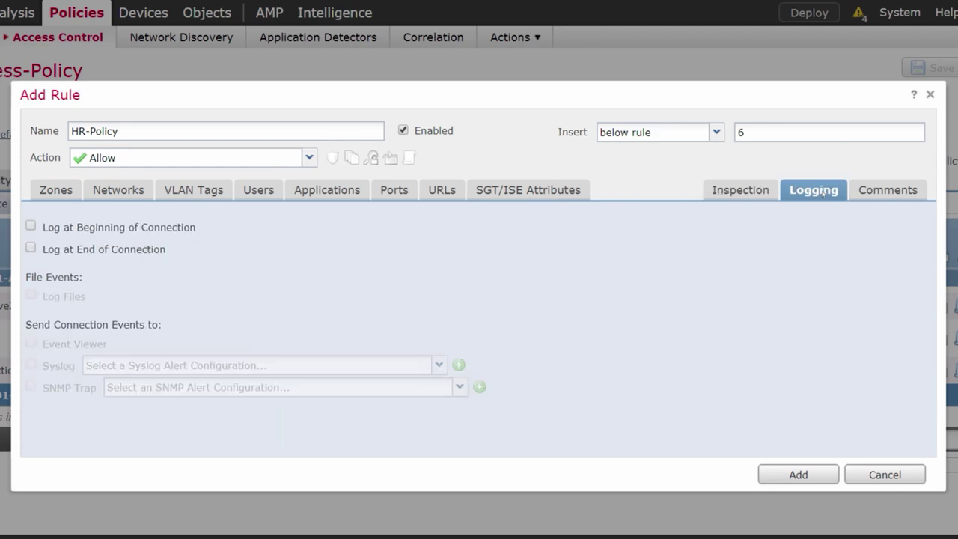
{"action": "left_click", "coordinate": [54, 250]}
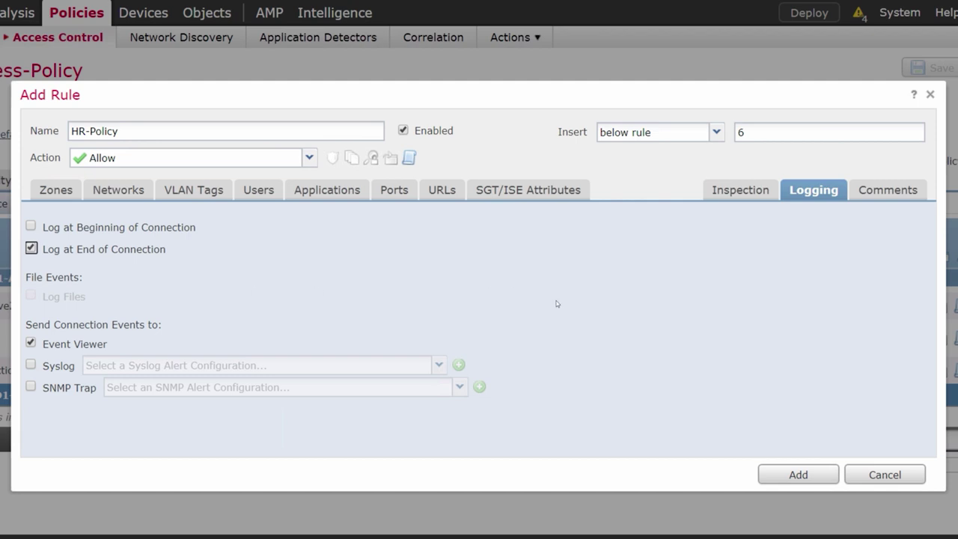
{"action": "left_click", "coordinate": [798, 480]}
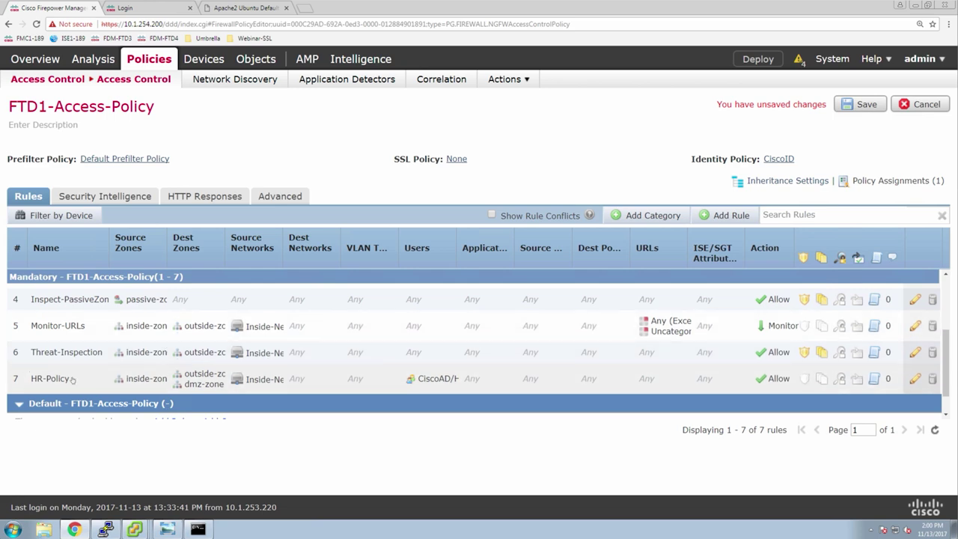
Step: Move HR-Policy above Threat-Inspection and paste a copy of it below itself
{"action": "left_click_drag", "start_coordinate": [67, 380], "coordinate": [60, 339]}
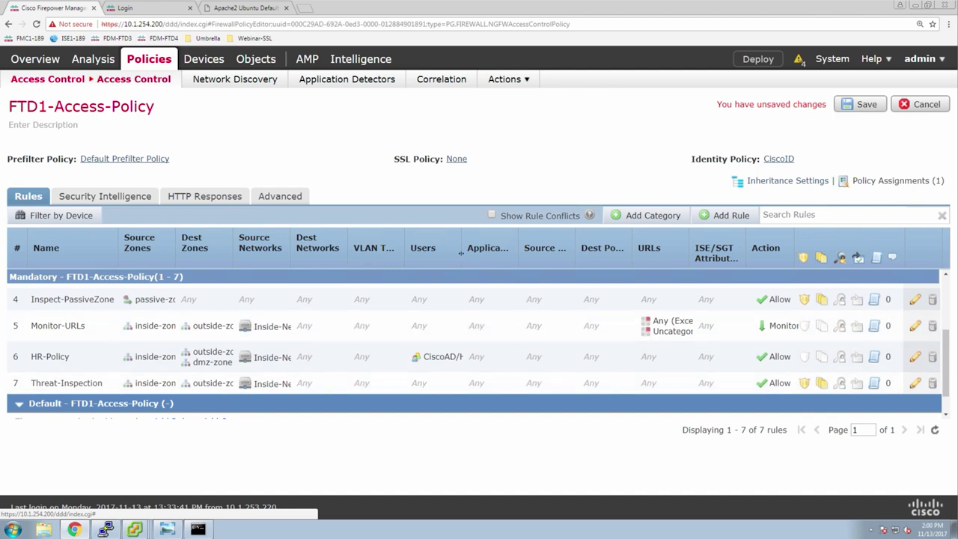
{"action": "left_click_drag", "start_coordinate": [461, 252], "coordinate": [492, 253]}
{"action": "left_click", "coordinate": [105, 359]}
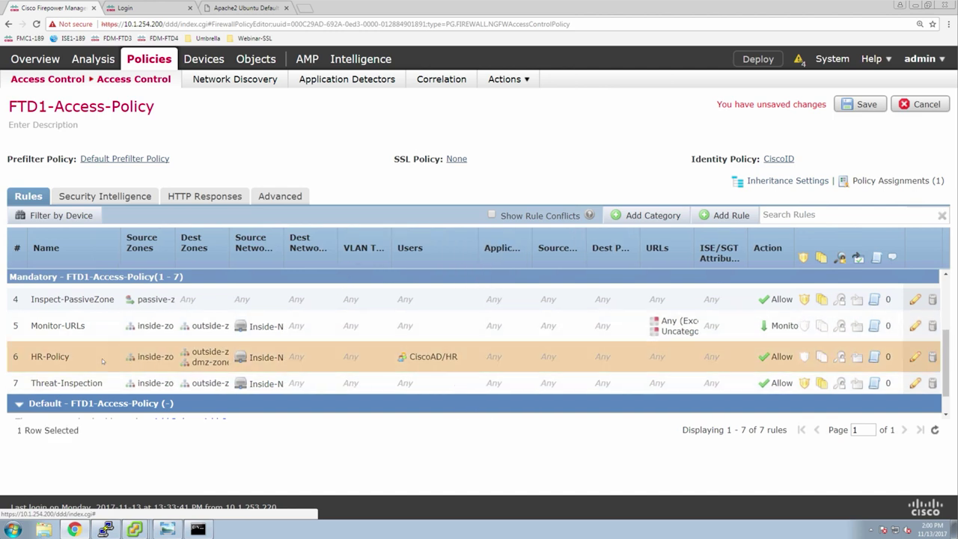
{"action": "right_click", "coordinate": [104, 359]}
{"action": "left_click", "coordinate": [155, 362]}
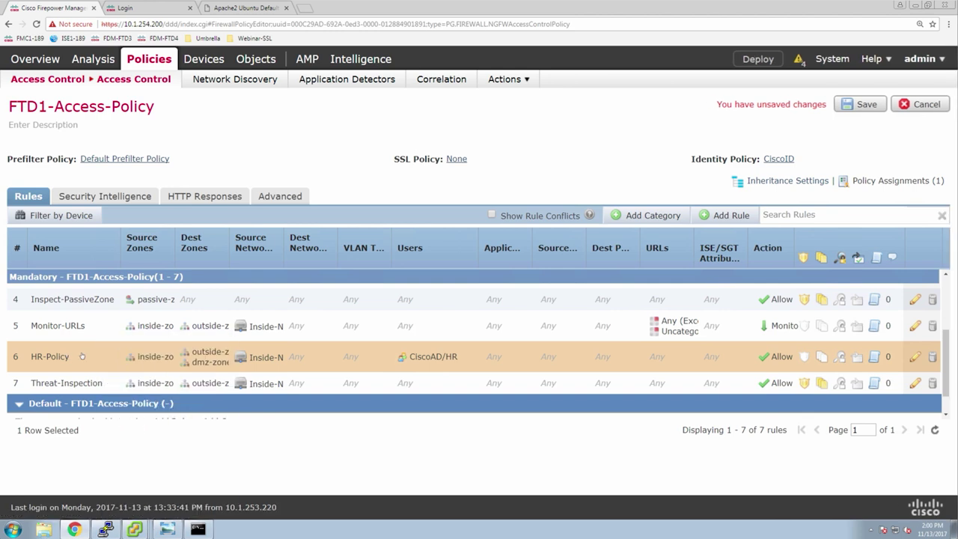
{"action": "right_click", "coordinate": [86, 356]}
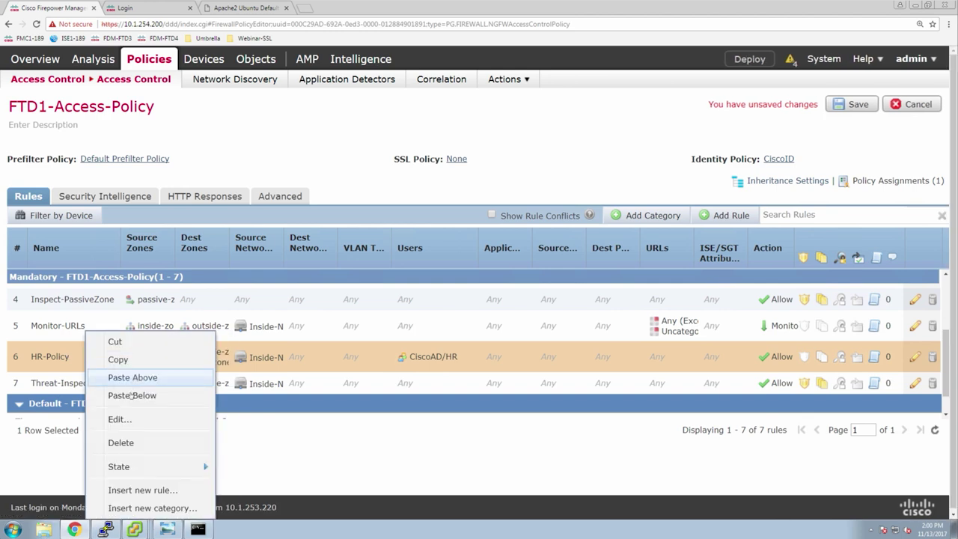
{"action": "left_click", "coordinate": [131, 395]}
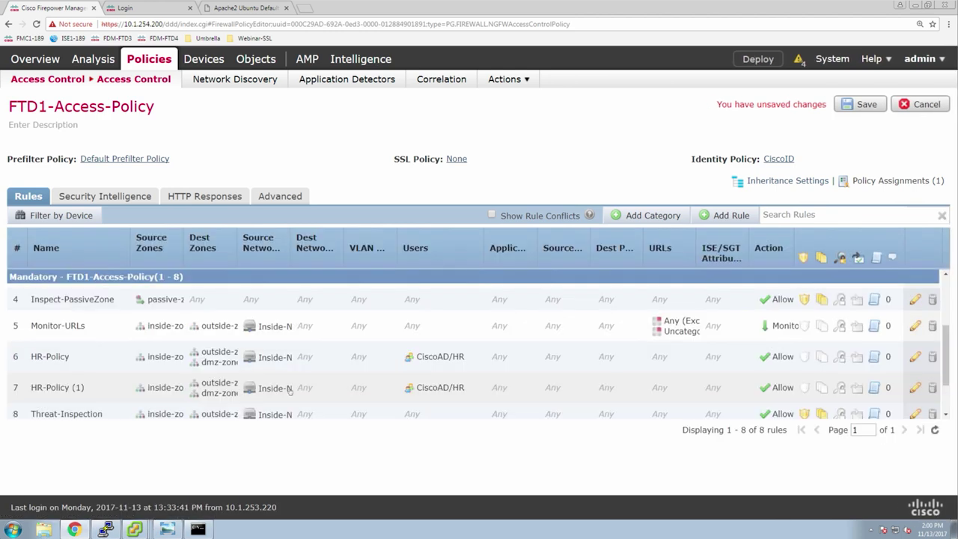
Step: Rename the HR-Policy (1) copy to Sales-Policy-Block-DMZ
{"action": "left_click", "coordinate": [915, 387]}
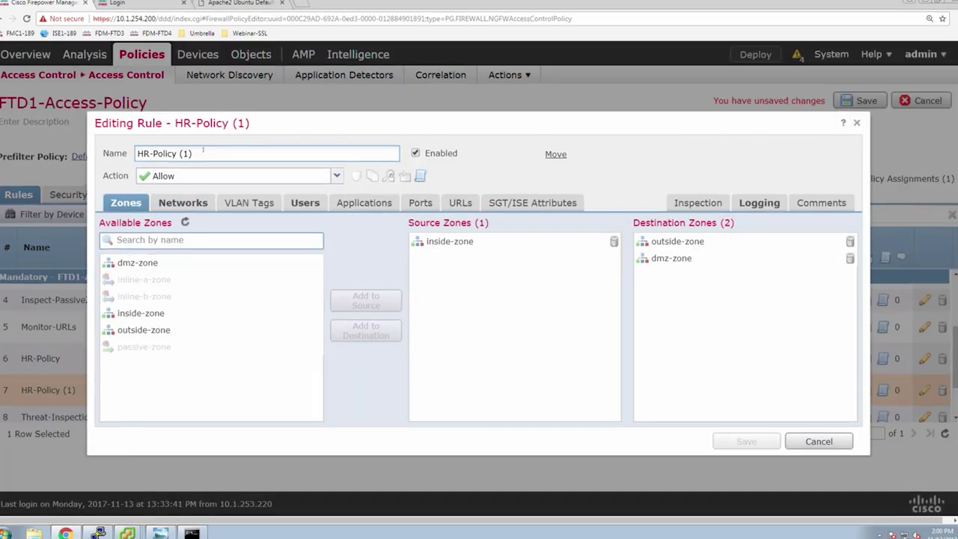
{"action": "left_click_drag", "start_coordinate": [209, 156], "coordinate": [182, 156]}
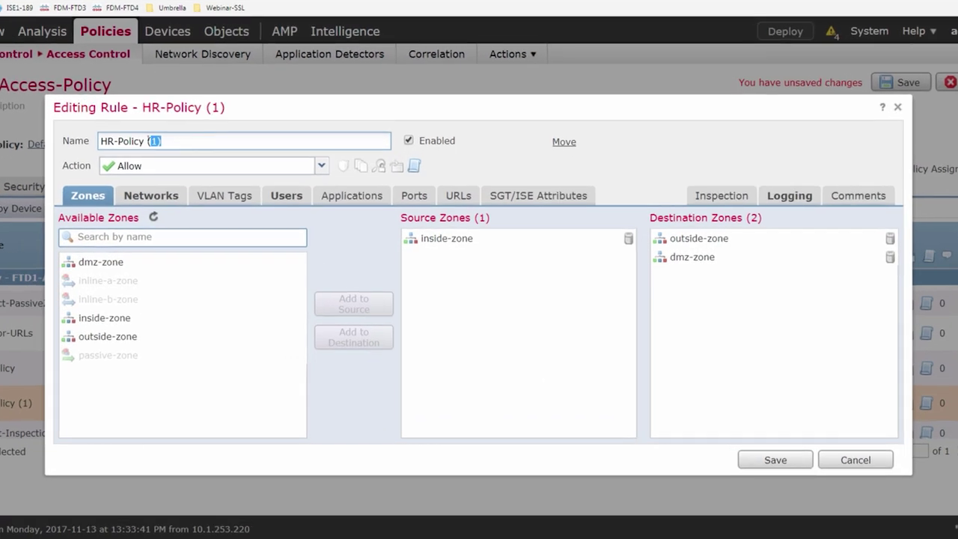
{"action": "key", "text": "BackSpace"}
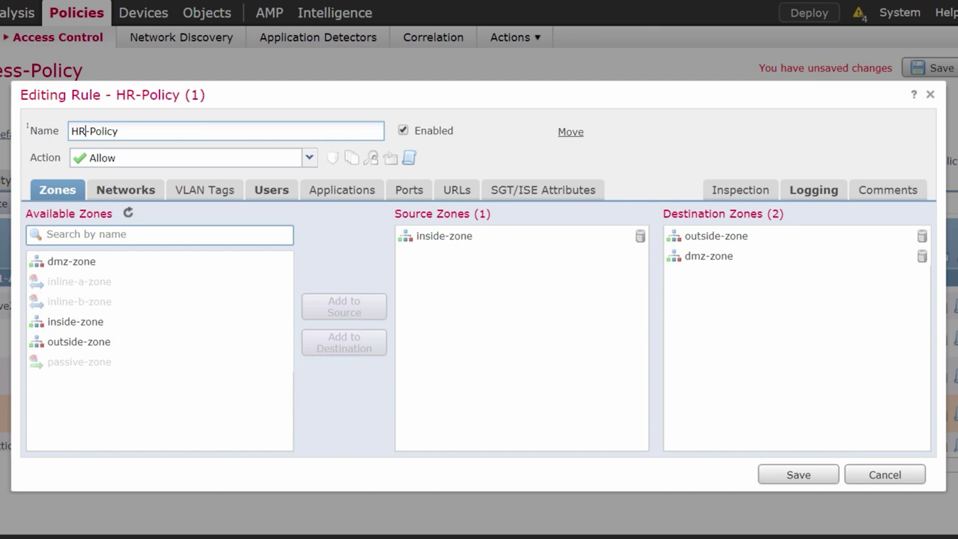
{"action": "key", "text": "shift+Home"}
{"action": "type", "text": "Sales-Policy-Block-"}
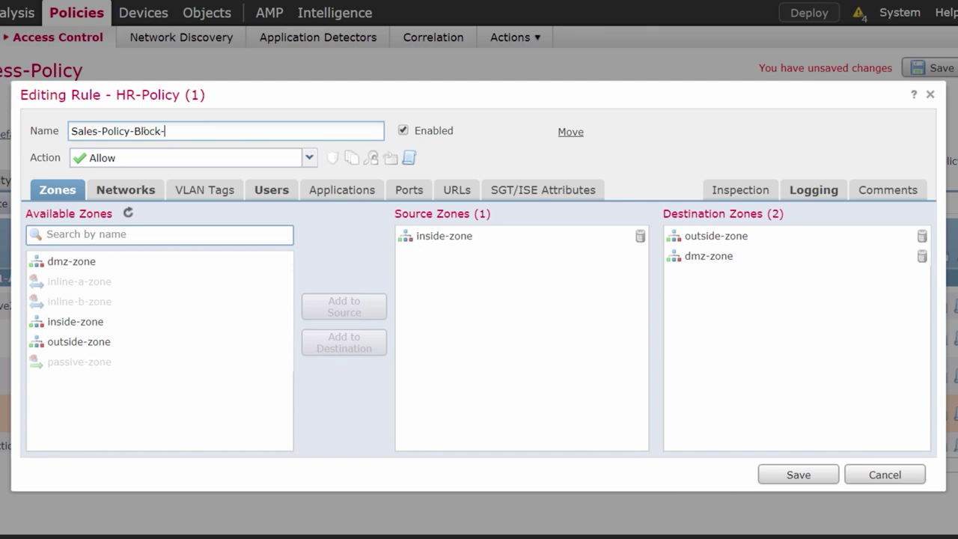
{"action": "type", "text": "DMZ"}
Step: Set the copied rule's action to Block
{"action": "left_click", "coordinate": [214, 158]}
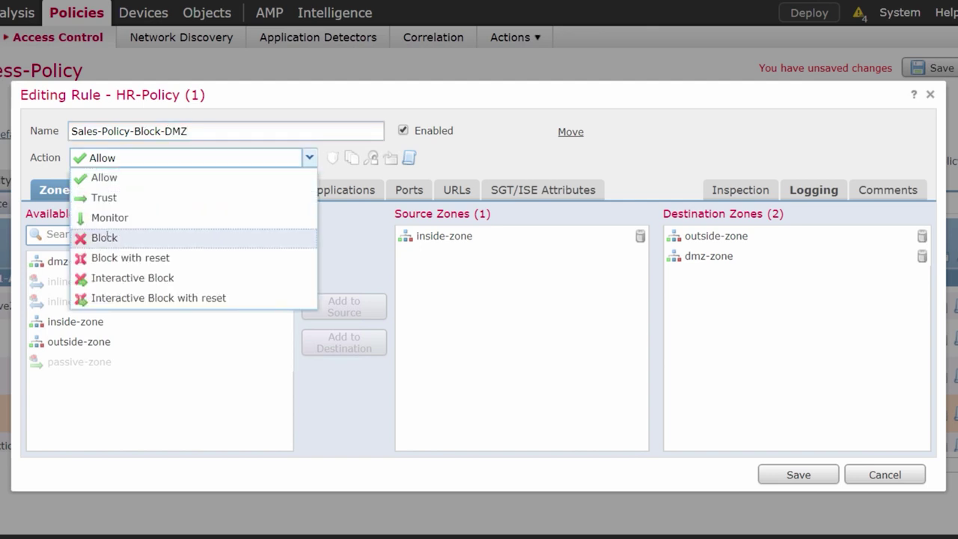
{"action": "left_click", "coordinate": [105, 237]}
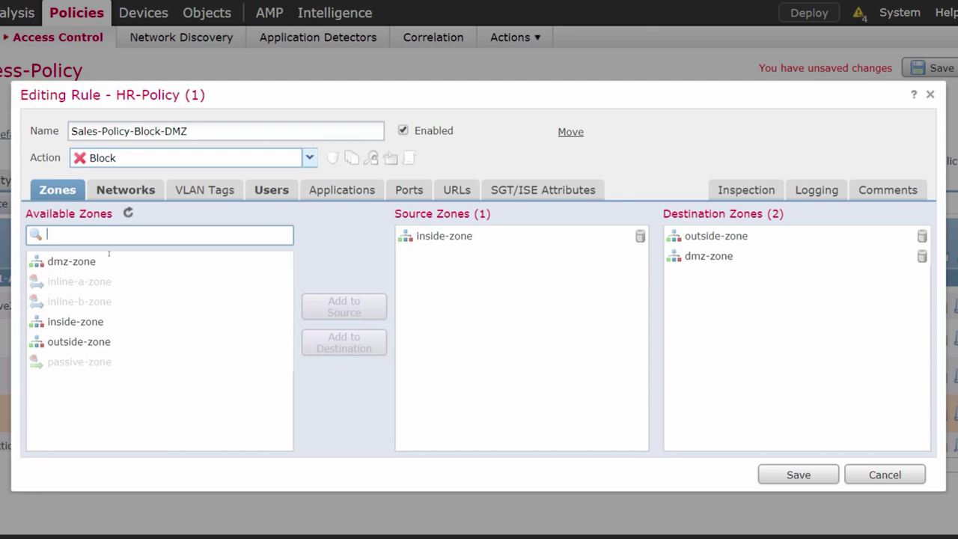
{"action": "left_click", "coordinate": [306, 159]}
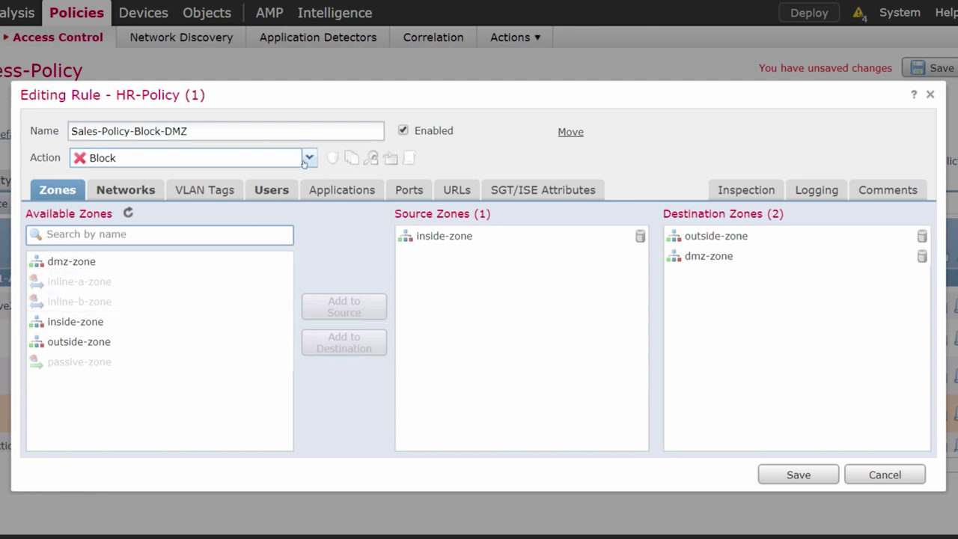
{"action": "left_click", "coordinate": [306, 160]}
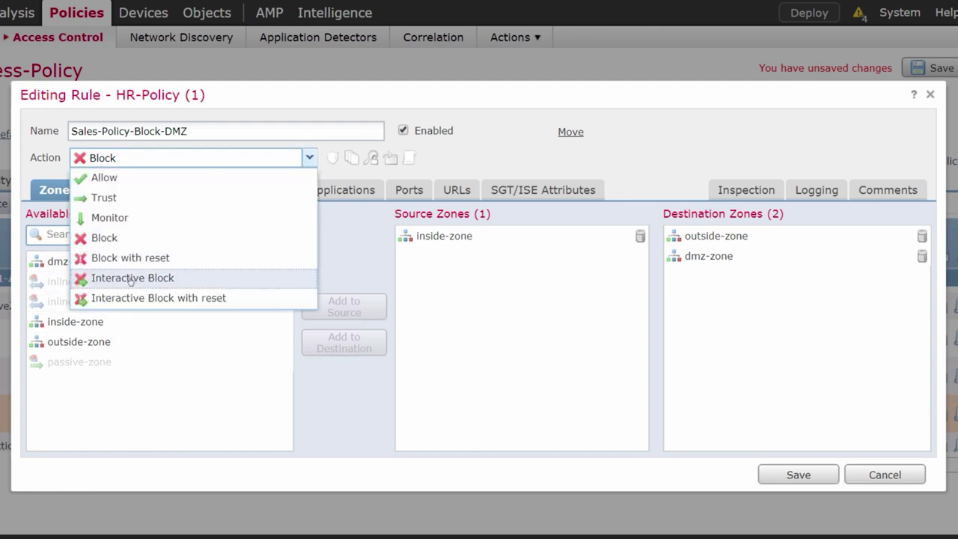
{"action": "left_click", "coordinate": [104, 238]}
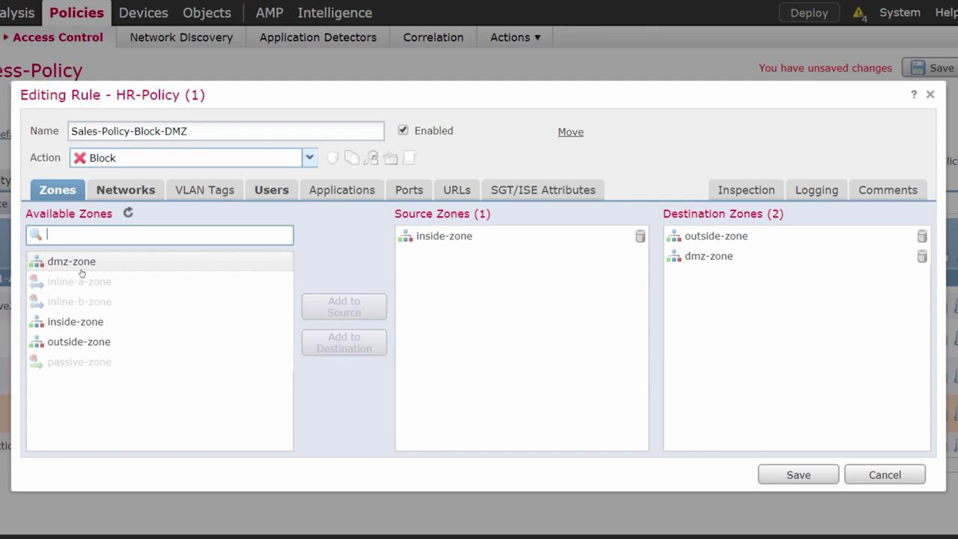
Step: Replace the CiscoAD/HR group with CiscoAD/Sales in the rule's users
{"action": "left_click", "coordinate": [122, 190]}
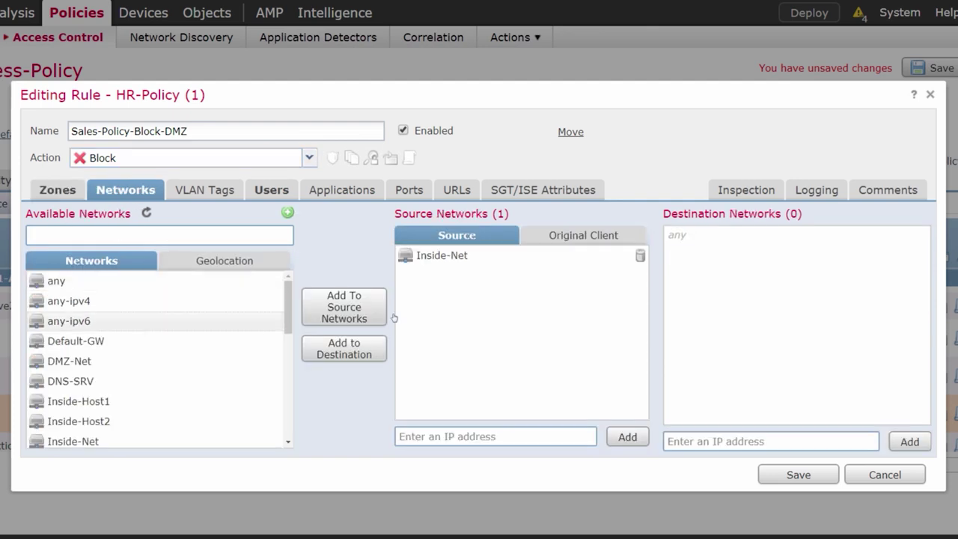
{"action": "left_click", "coordinate": [271, 190]}
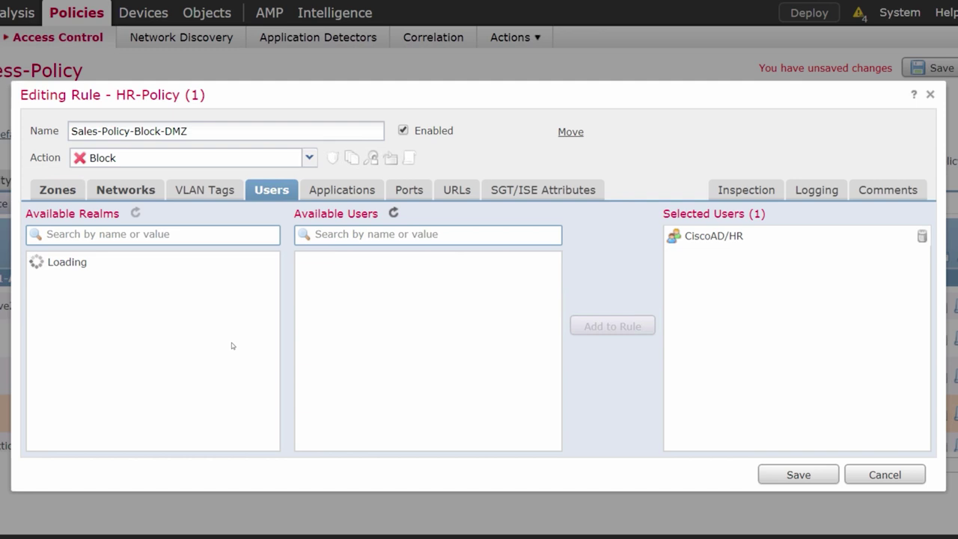
{"action": "left_click", "coordinate": [929, 245]}
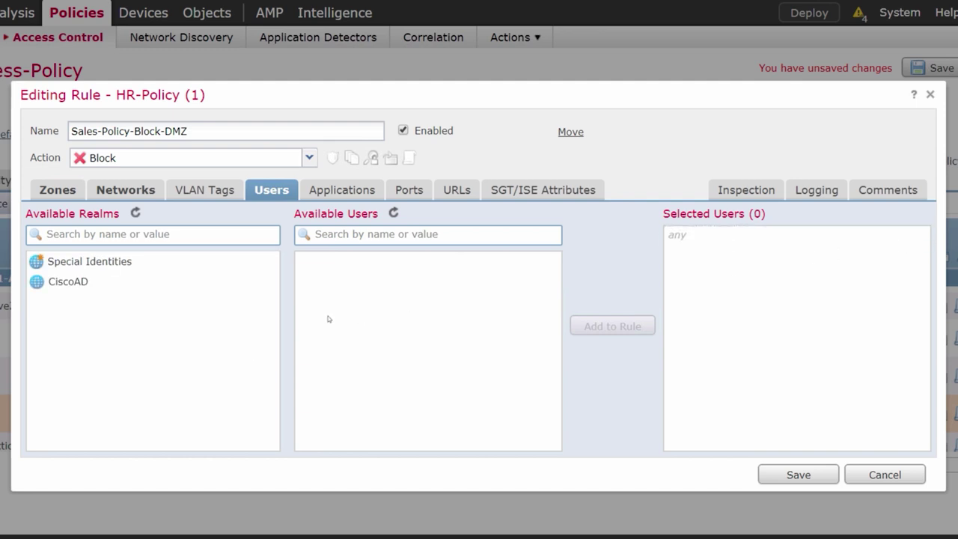
{"action": "left_click", "coordinate": [52, 284]}
{"action": "left_click", "coordinate": [405, 326]}
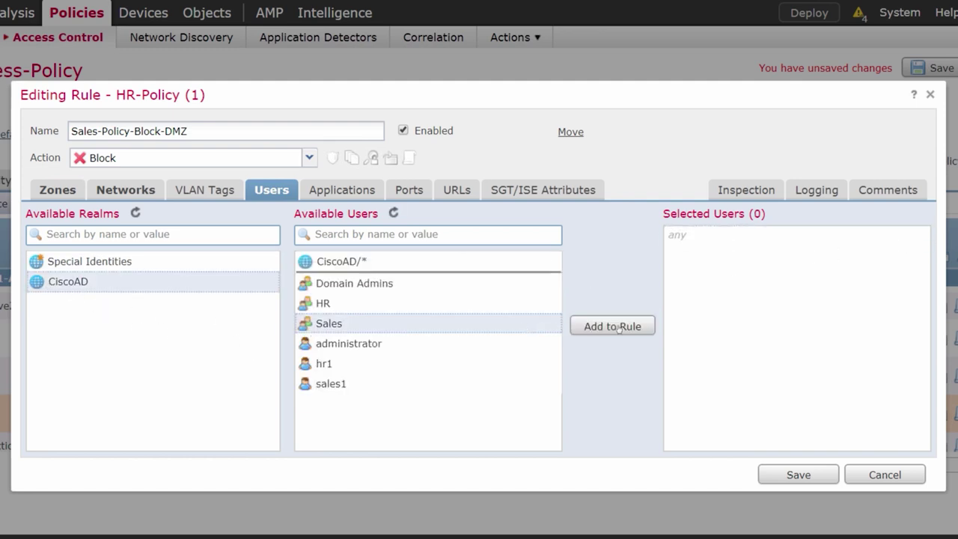
{"action": "left_click", "coordinate": [615, 327]}
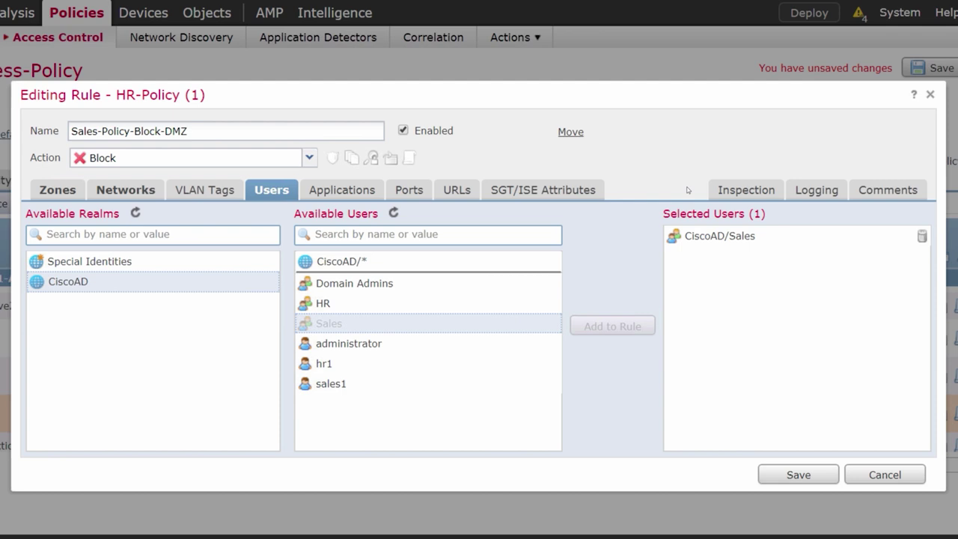
Step: Enable logging at beginning of connection and save the Sales-Policy-Block-DMZ rule
{"action": "left_click", "coordinate": [732, 192]}
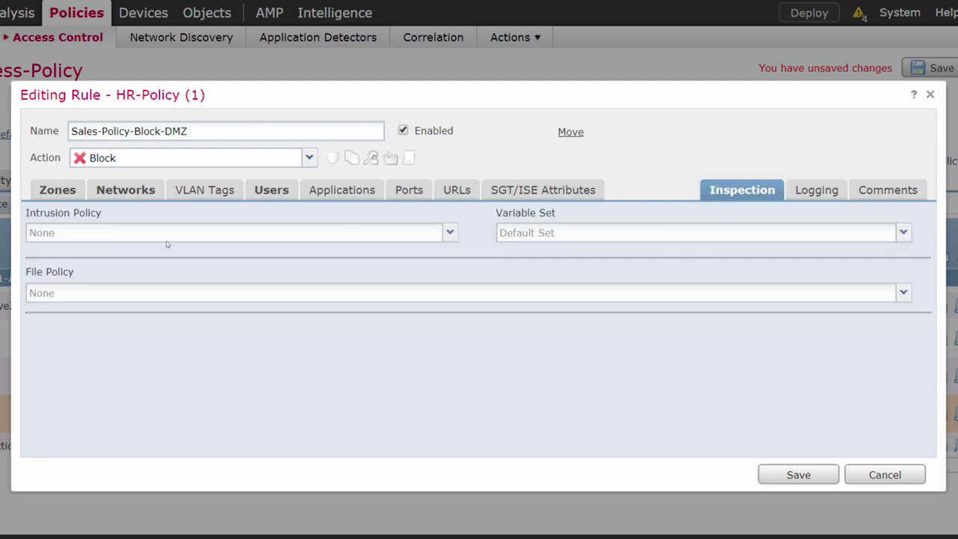
{"action": "left_click", "coordinate": [814, 191]}
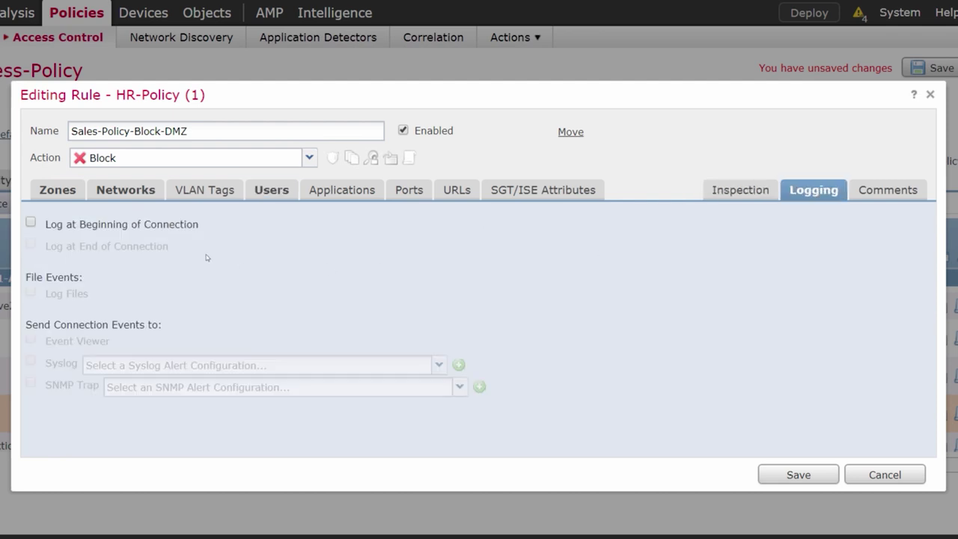
{"action": "left_click", "coordinate": [78, 224]}
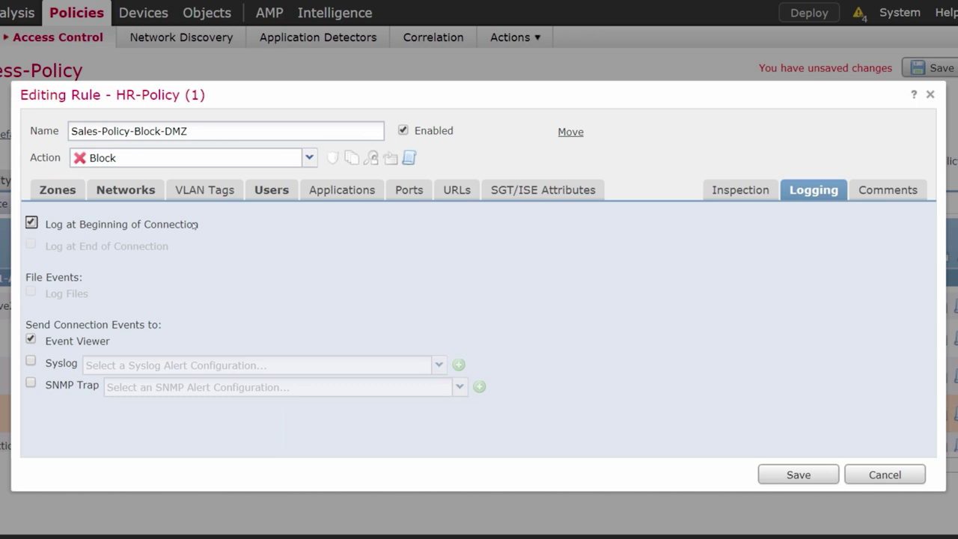
{"action": "left_click", "coordinate": [794, 475]}
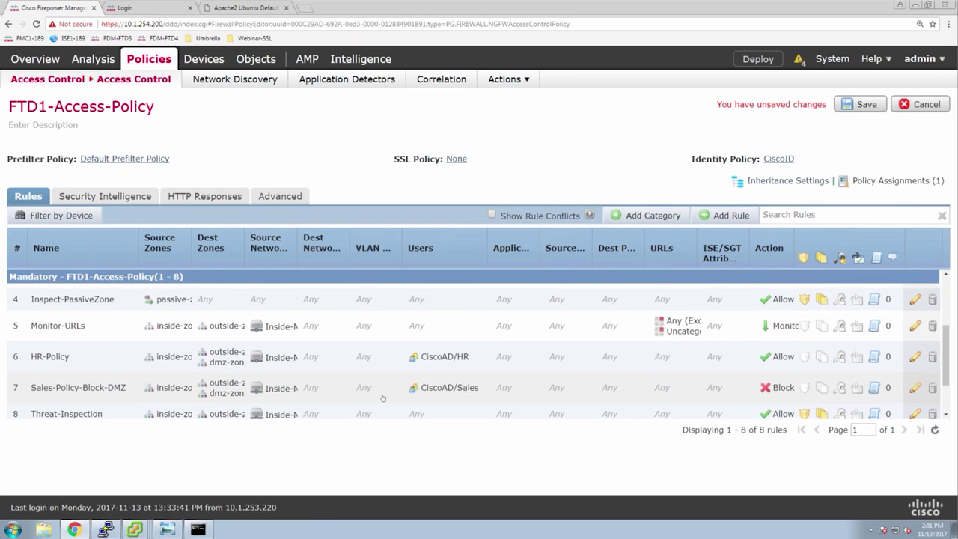
Step: Copy rule 7 Sales-Policy-Block-DMZ, paste it below as rule 8, and edit the copy
{"action": "right_click", "coordinate": [89, 389]}
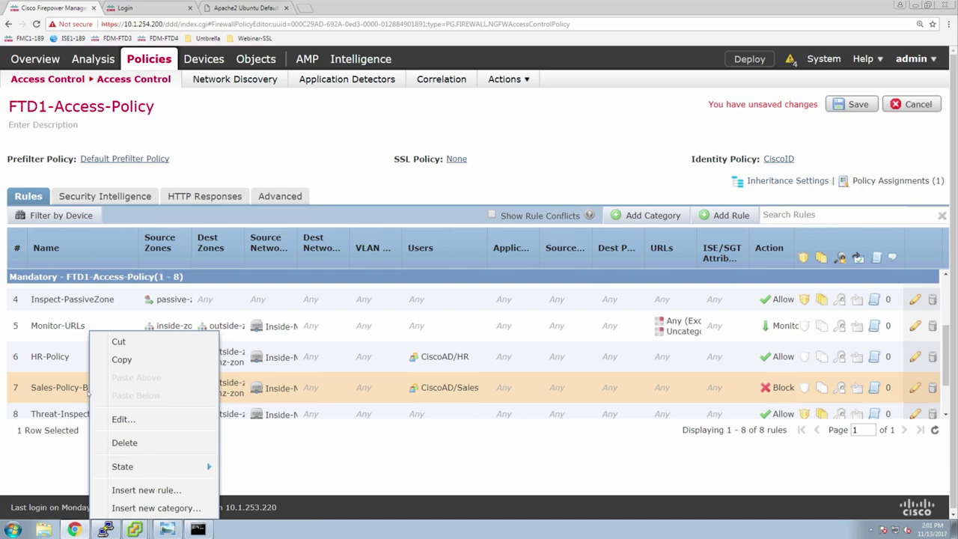
{"action": "left_click", "coordinate": [140, 360]}
{"action": "right_click", "coordinate": [80, 392]}
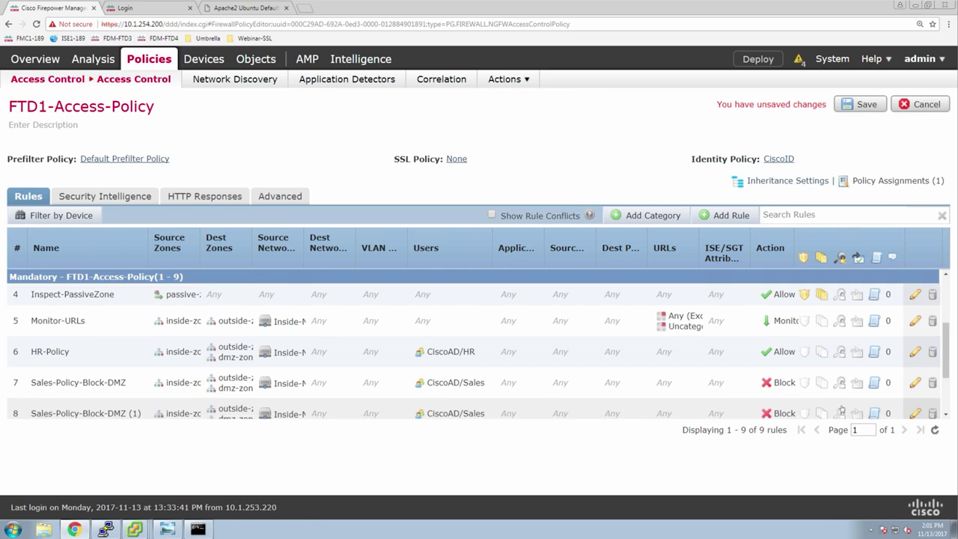
{"action": "scroll", "coordinate": [909, 396], "scroll_direction": "down", "scroll_amount": 2}
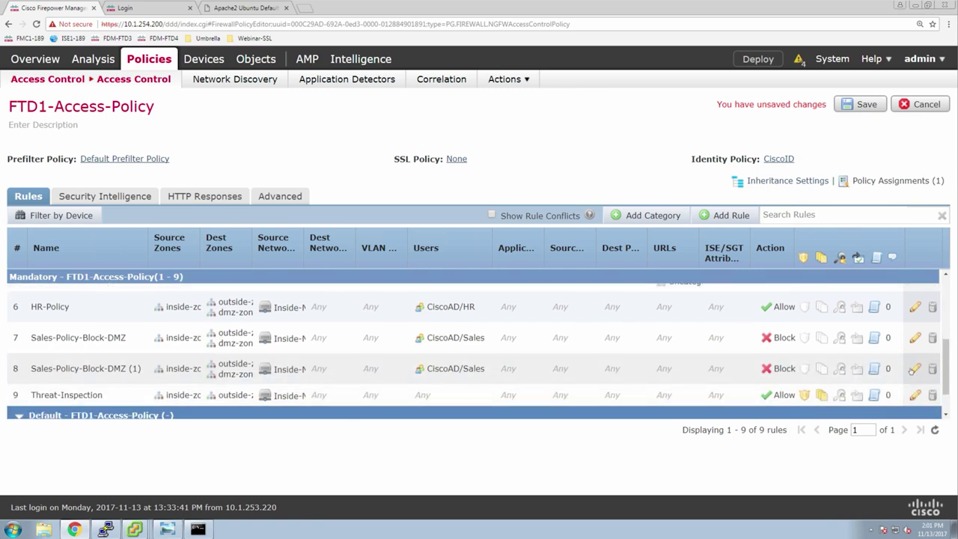
{"action": "left_click", "coordinate": [914, 368]}
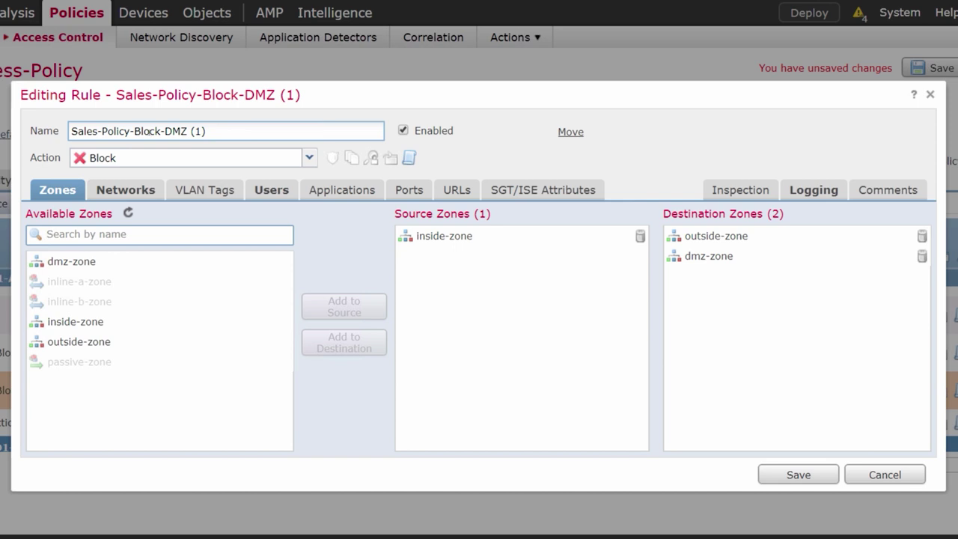
Step: Rename the copy to Sales-Policy, set action Allow, and drop dmz-zone from destinations
{"action": "left_click_drag", "start_coordinate": [130, 131], "coordinate": [208, 131]}
{"action": "key", "text": "BackSpace"}
{"action": "left_click", "coordinate": [307, 160]}
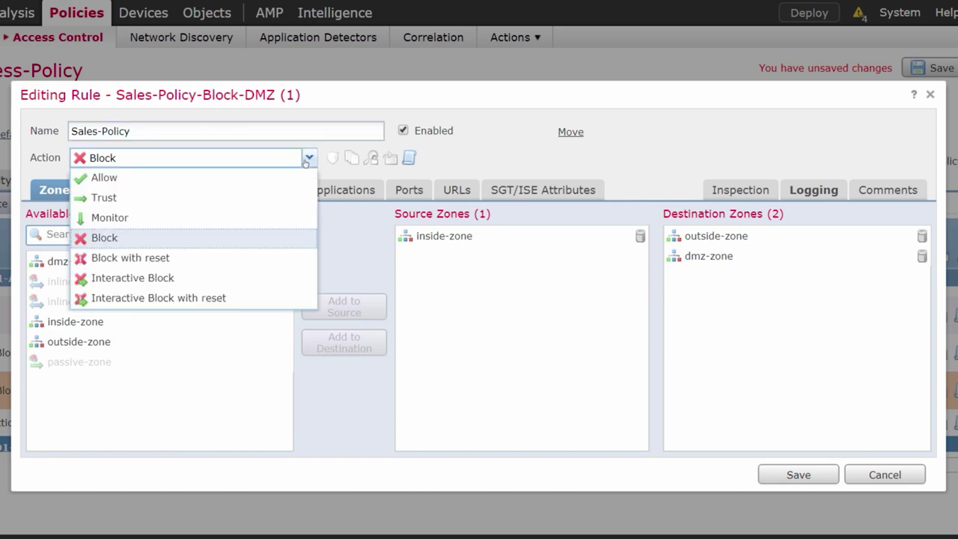
{"action": "left_click", "coordinate": [120, 180]}
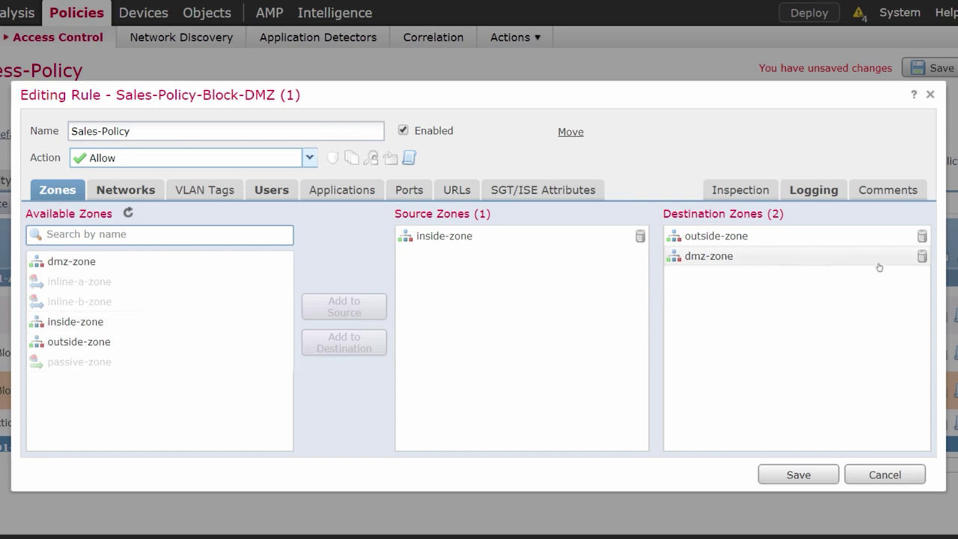
{"action": "left_click", "coordinate": [921, 256]}
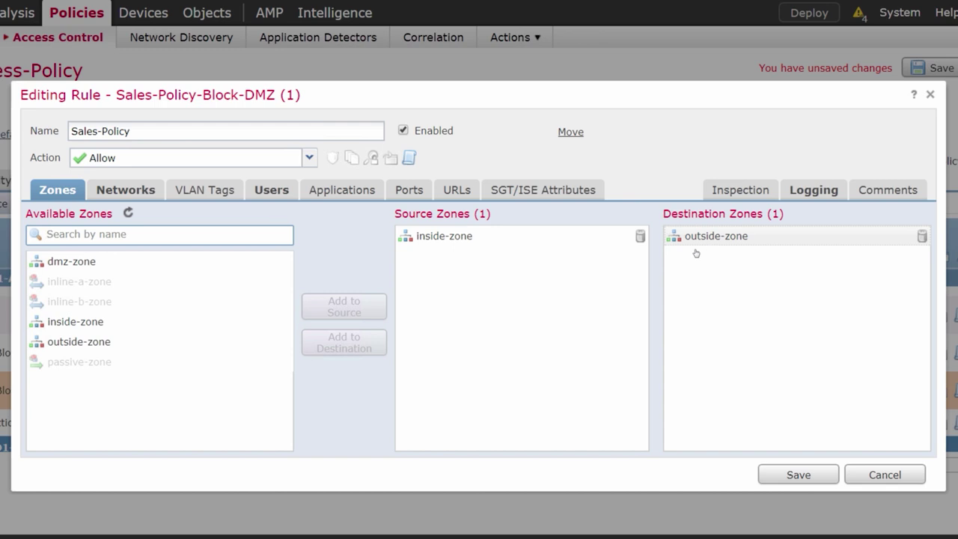
Step: Switch logging from beginning to end of connection and save the Sales-Policy rule
{"action": "left_click", "coordinate": [119, 193]}
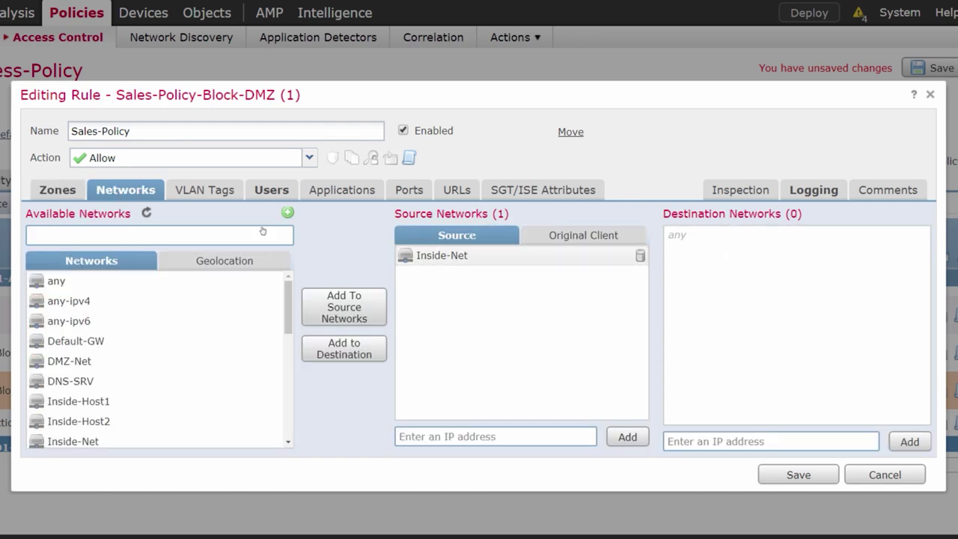
{"action": "left_click", "coordinate": [271, 190]}
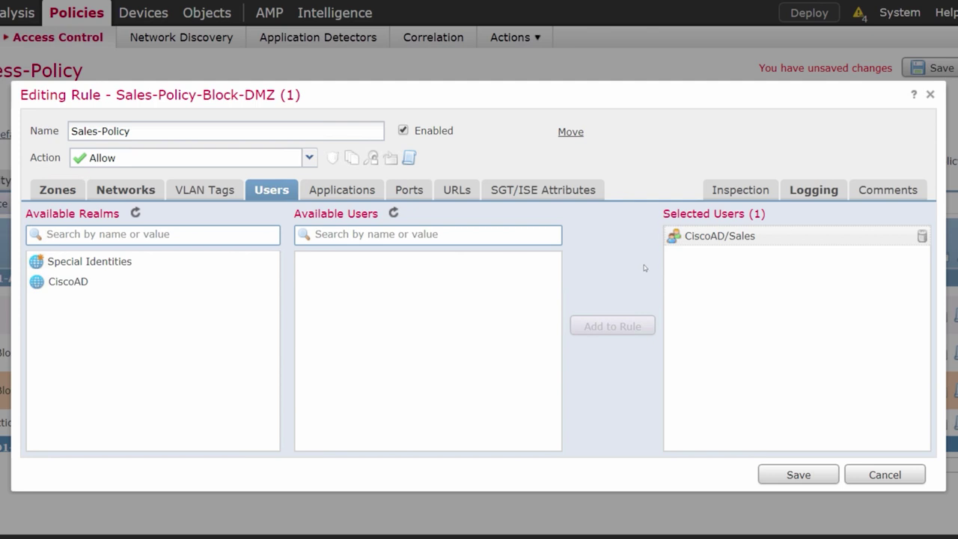
{"action": "left_click", "coordinate": [763, 190]}
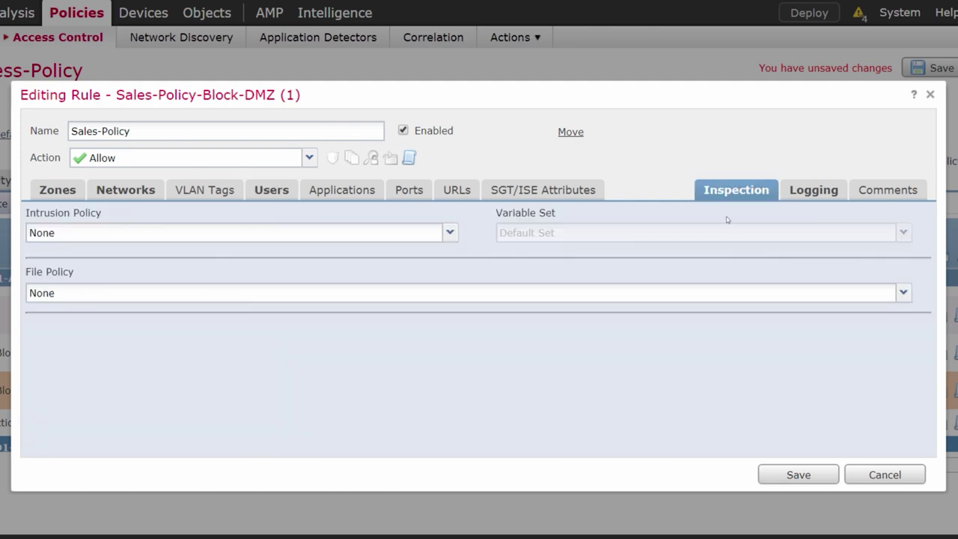
{"action": "left_click", "coordinate": [819, 193]}
{"action": "left_click", "coordinate": [30, 222]}
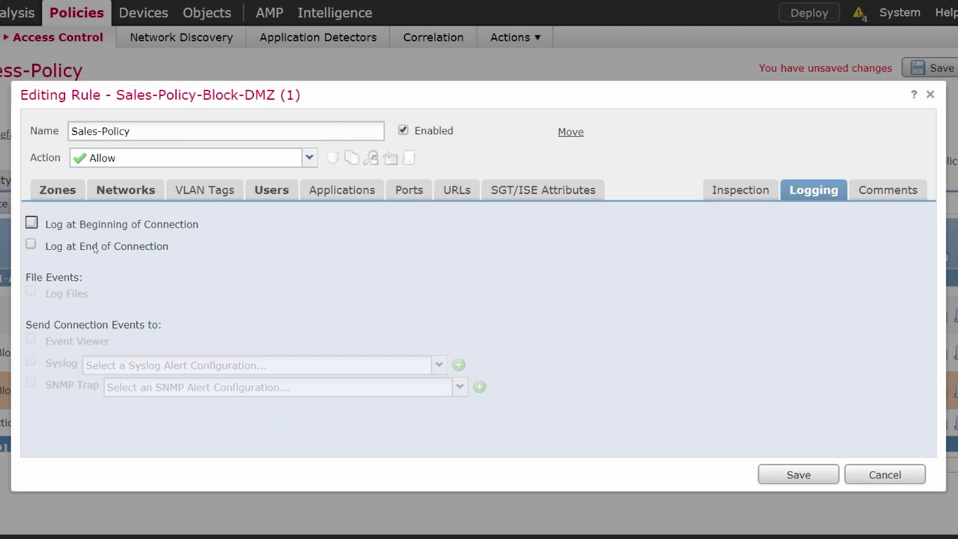
{"action": "left_click", "coordinate": [31, 244]}
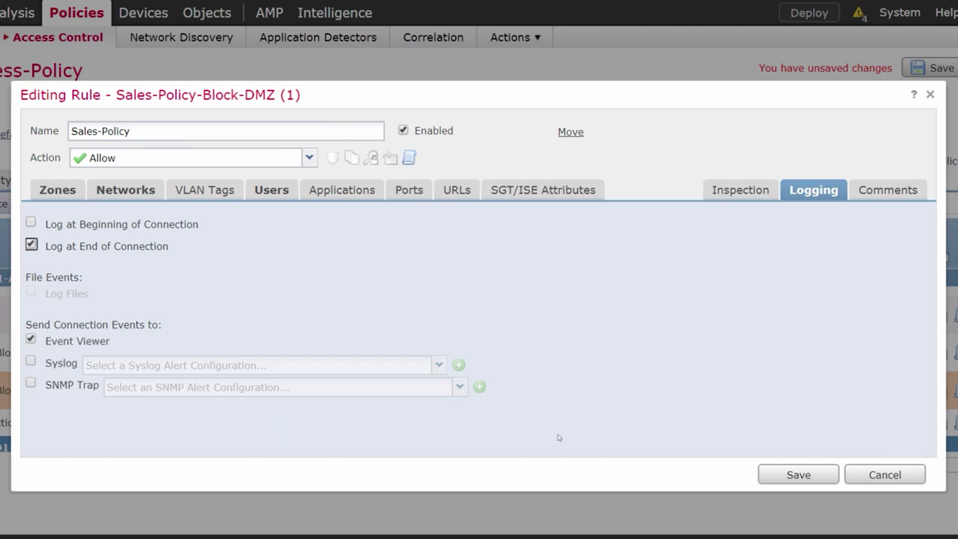
{"action": "left_click", "coordinate": [796, 474]}
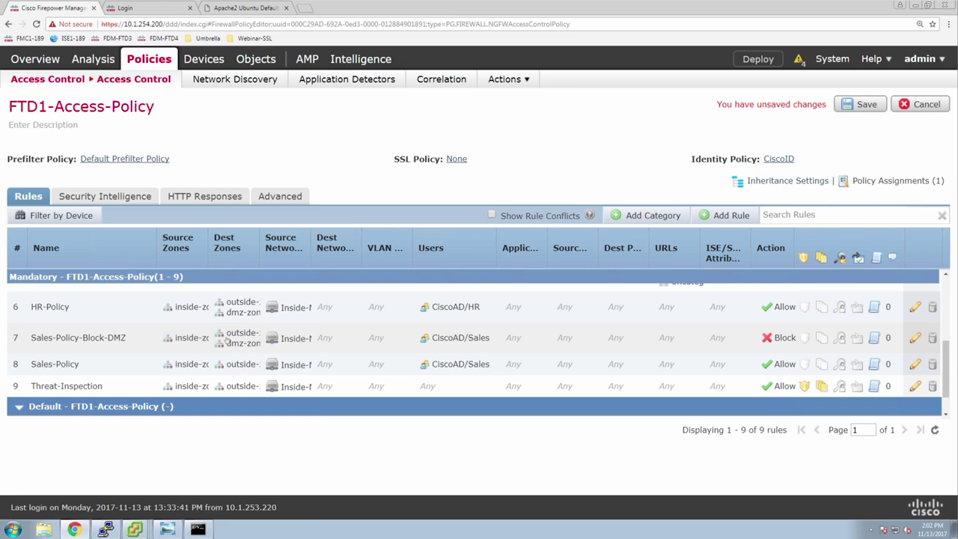
Step: Remove outside-zone from Sales-Policy-Block-DMZ's destinations, leaving dmz-zone, and save the rule
{"action": "double_click", "coordinate": [235, 343]}
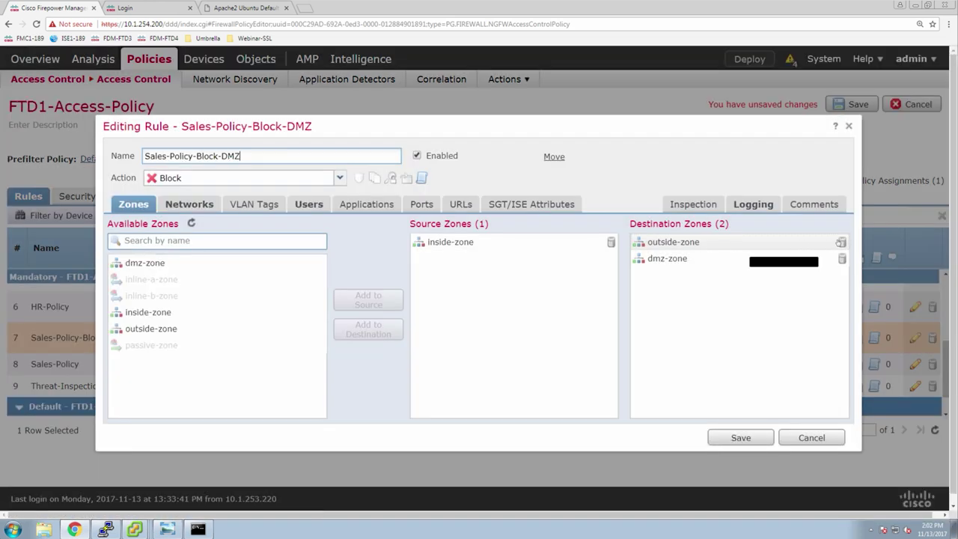
{"action": "left_click", "coordinate": [841, 243]}
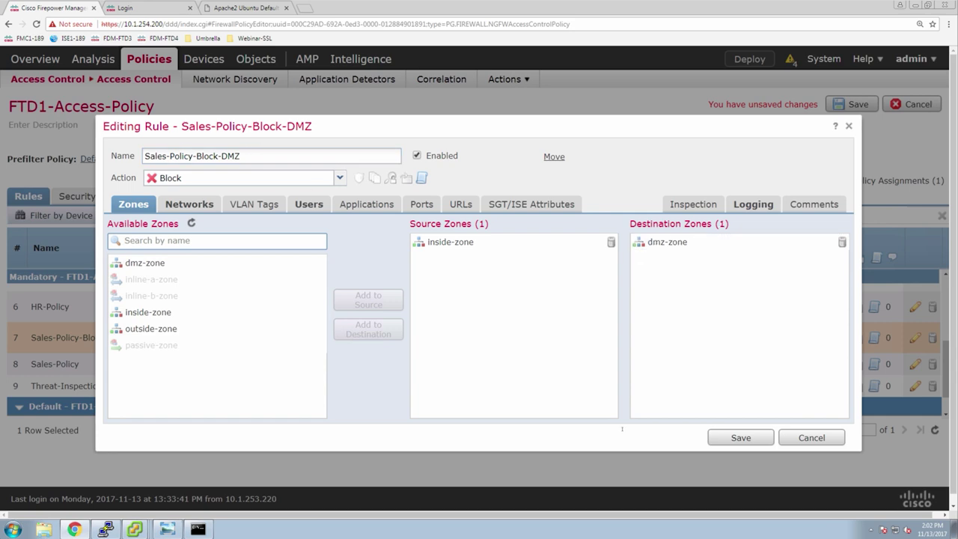
{"action": "left_click", "coordinate": [732, 437]}
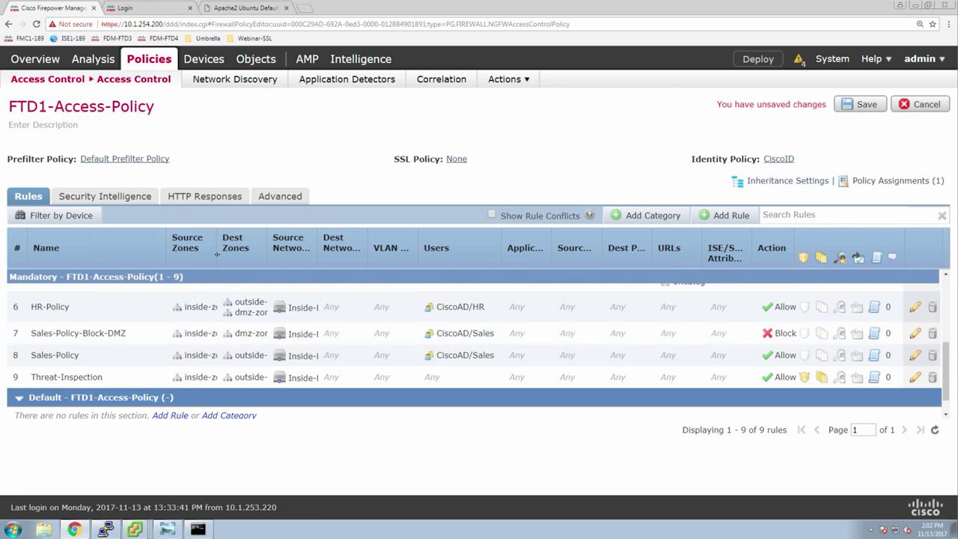
Step: Widen the Source Zones column in the rules table
{"action": "left_click_drag", "start_coordinate": [216, 254], "coordinate": [440, 327]}
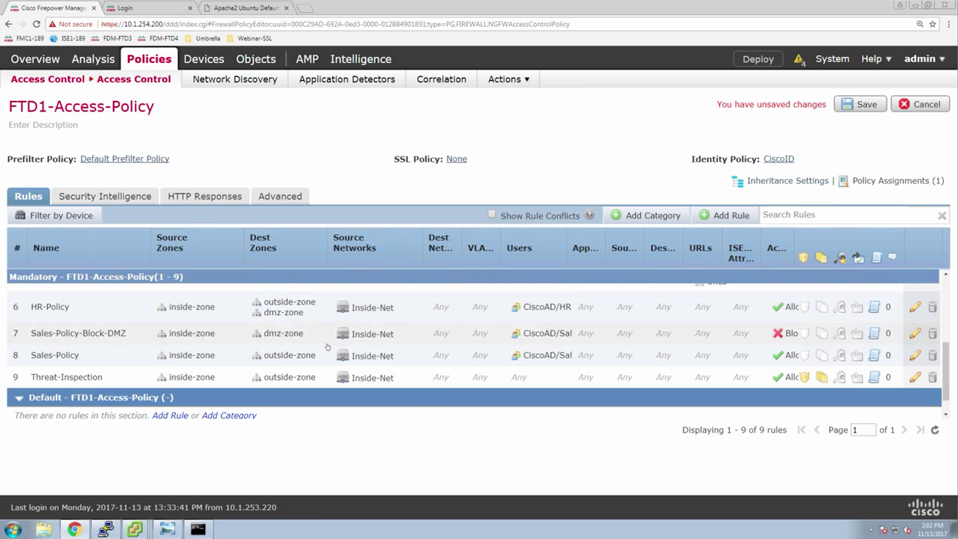
{"action": "mouse_move", "coordinate": [360, 334]}
{"action": "mouse_move", "coordinate": [274, 338]}
Step: Save FTD1-Access-Policy and deploy it to the FTD1.cisco.lab device
{"action": "left_click", "coordinate": [857, 104]}
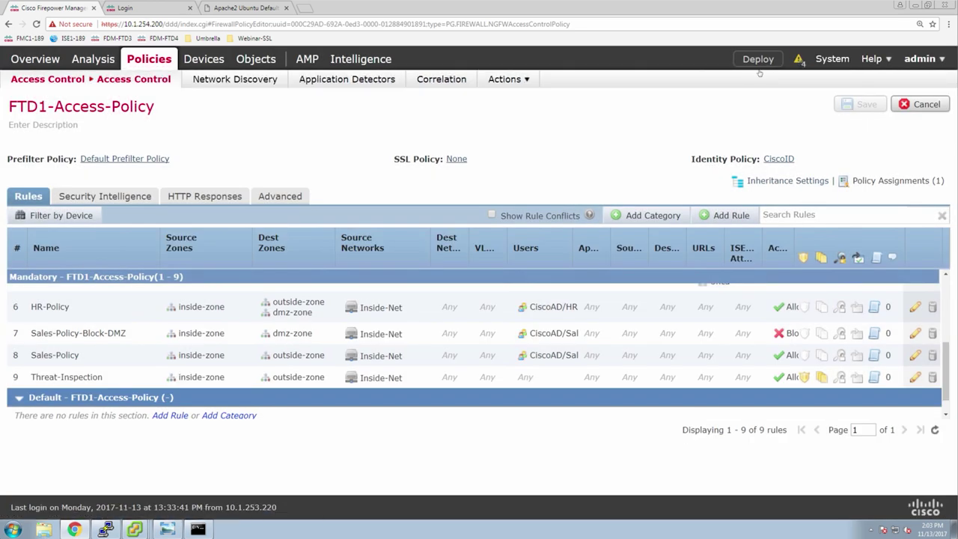
{"action": "left_click", "coordinate": [757, 59]}
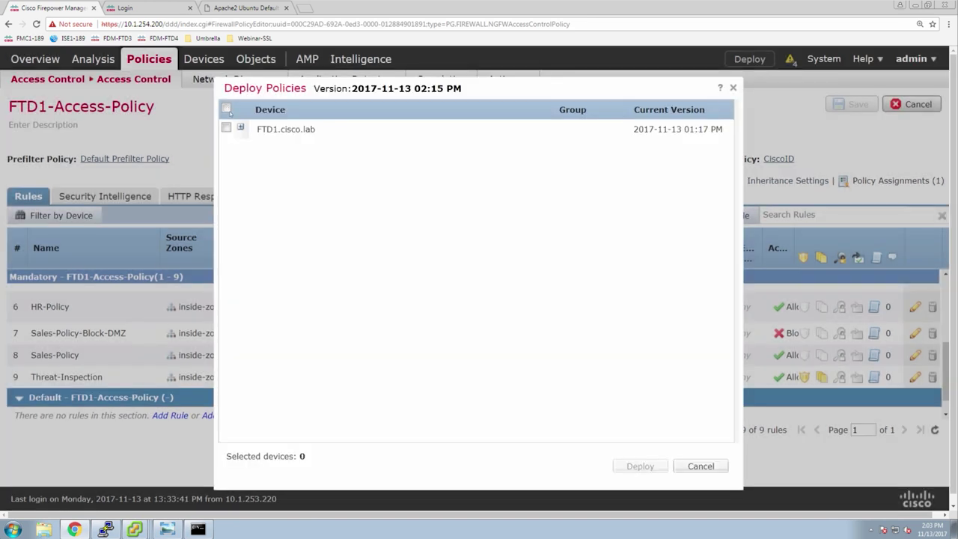
{"action": "left_click", "coordinate": [226, 127]}
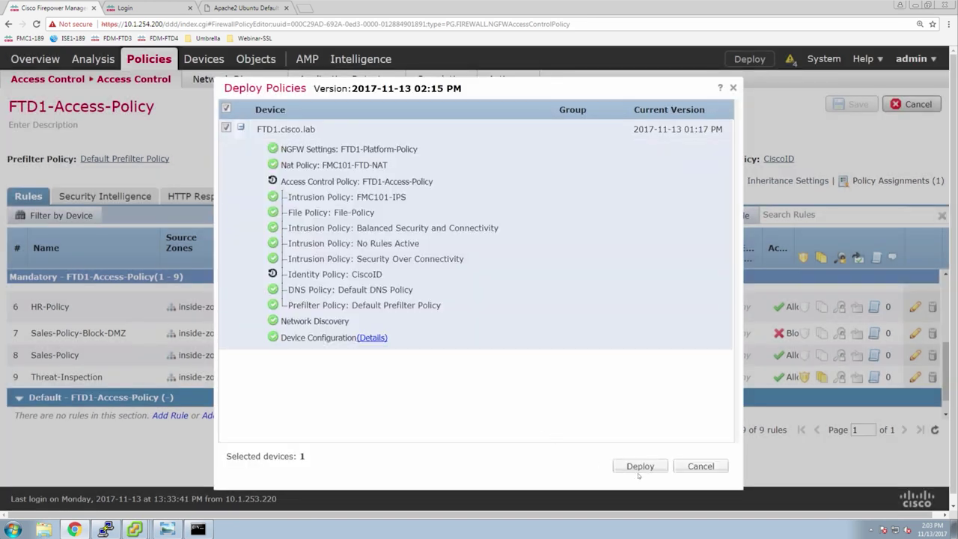
{"action": "left_click", "coordinate": [636, 465]}
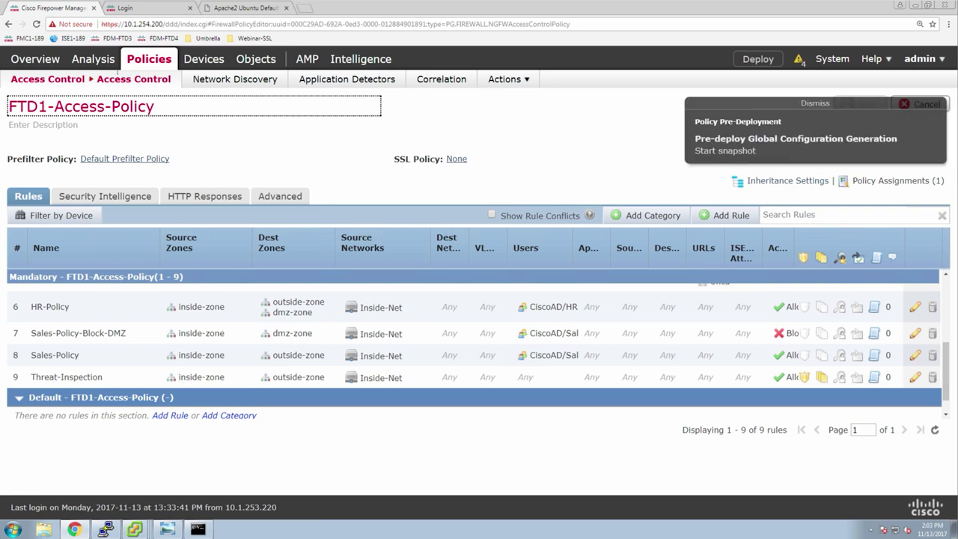
Step: Open Analysis > Connections > Events in a new browser tab
{"action": "mouse_move", "coordinate": [131, 84]}
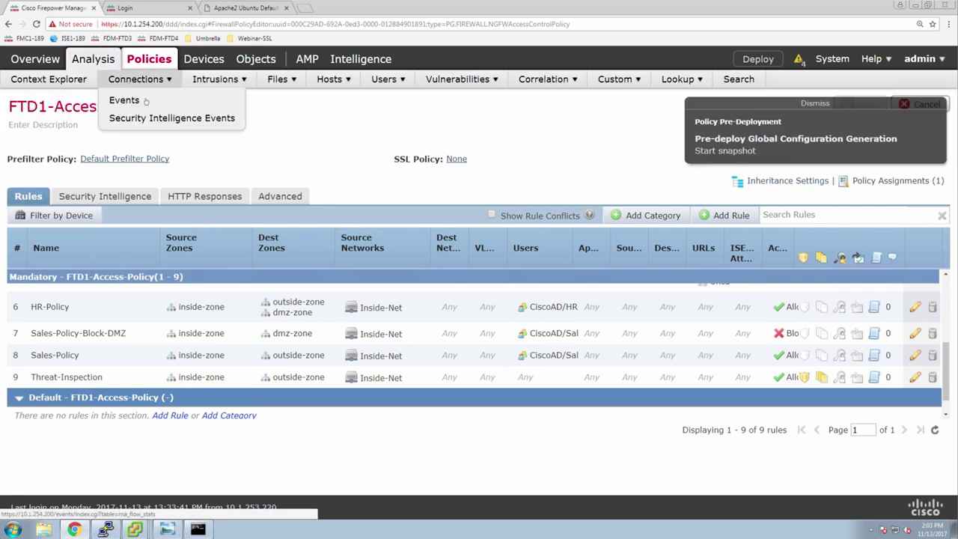
{"action": "left_click", "coordinate": [140, 100]}
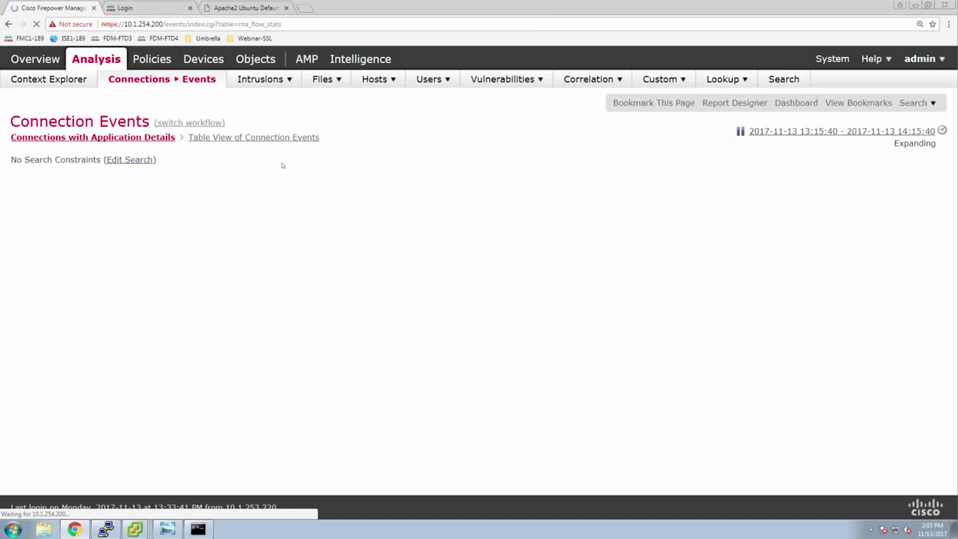
{"action": "right_click", "coordinate": [131, 80]}
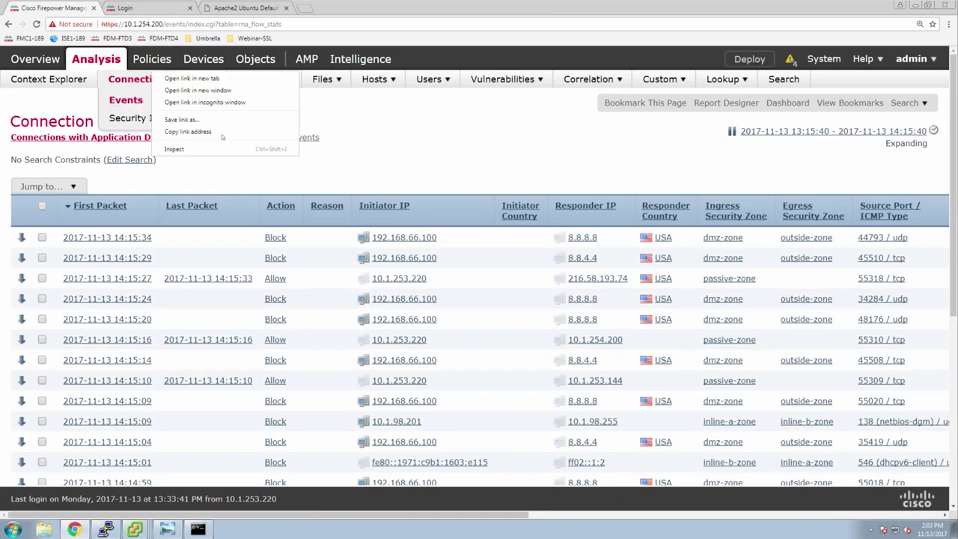
{"action": "key", "text": "Escape"}
{"action": "right_click", "coordinate": [154, 80]}
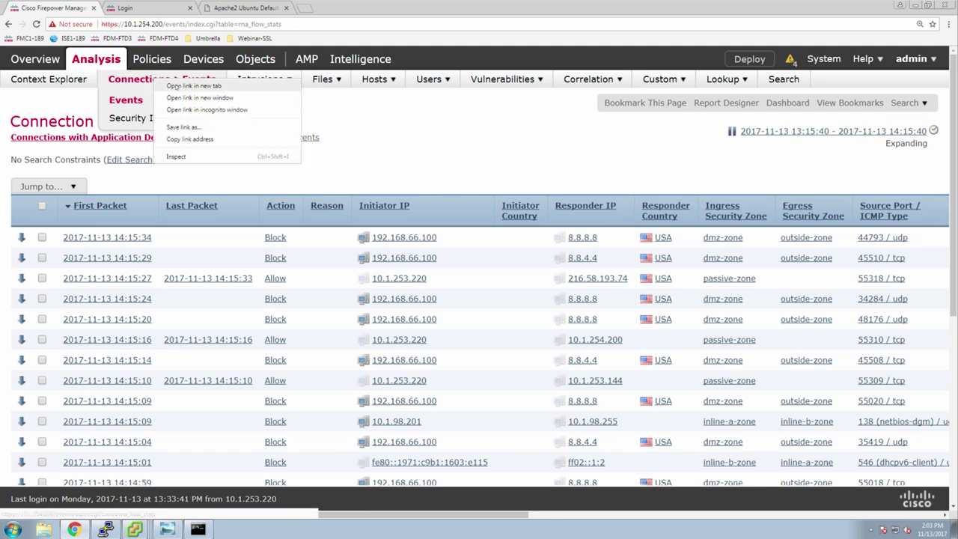
{"action": "left_click", "coordinate": [173, 85]}
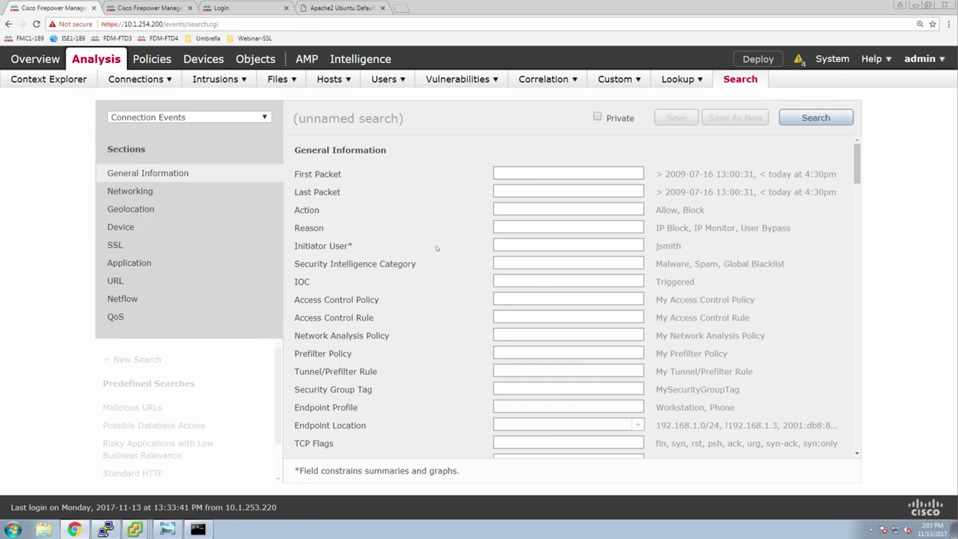
Step: Search connection events with Initiator User 'hr', then return to edit the search
{"action": "left_click", "coordinate": [513, 244]}
{"action": "type", "text": "hr"}
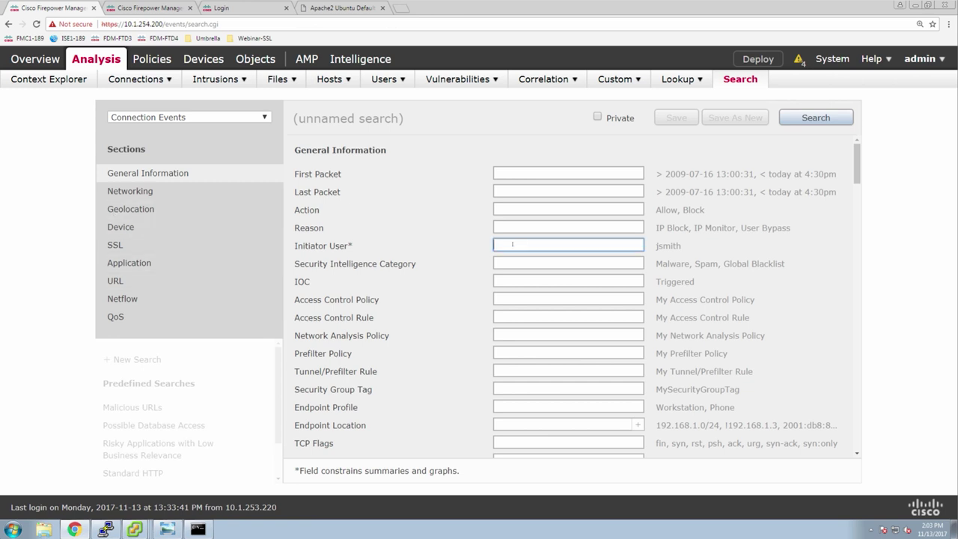
{"action": "left_click", "coordinate": [807, 119]}
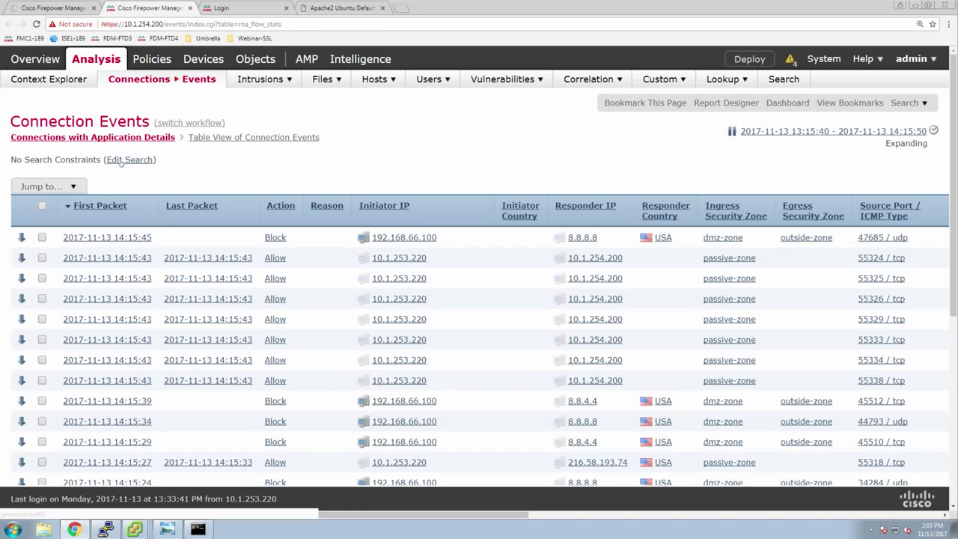
{"action": "left_click", "coordinate": [120, 159]}
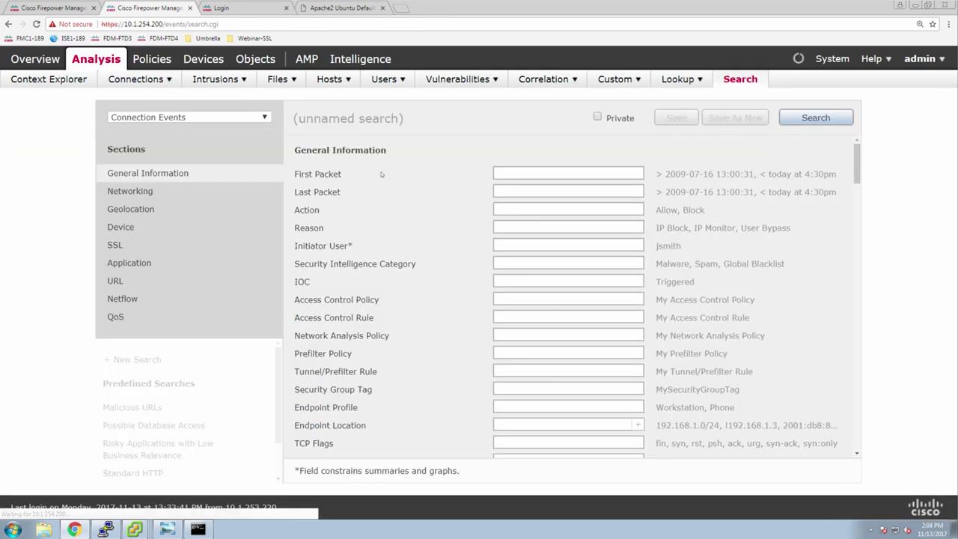
Step: Filter connection events to initiator user sales1 and run the search
{"action": "left_click", "coordinate": [510, 245]}
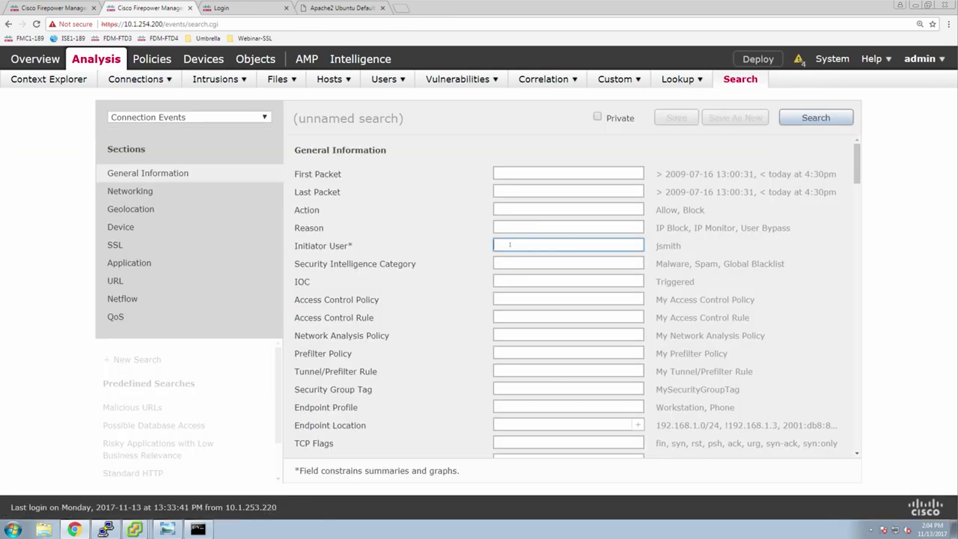
{"action": "type", "text": "sales"}
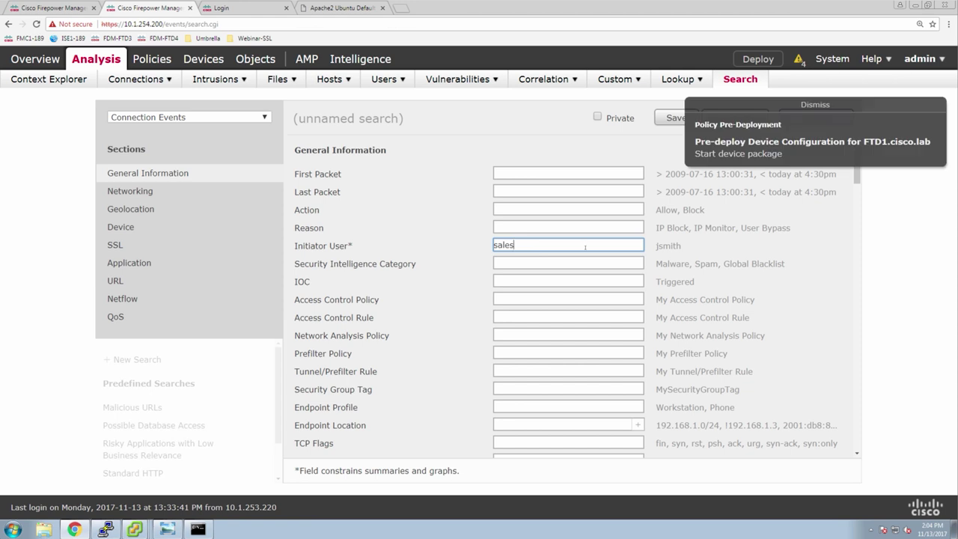
{"action": "left_click", "coordinate": [822, 116]}
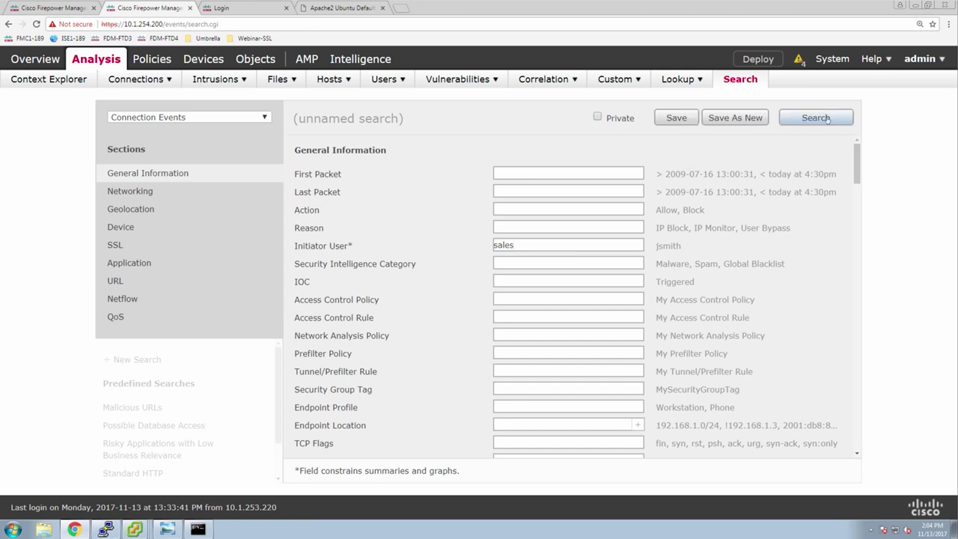
{"action": "left_click", "coordinate": [517, 244]}
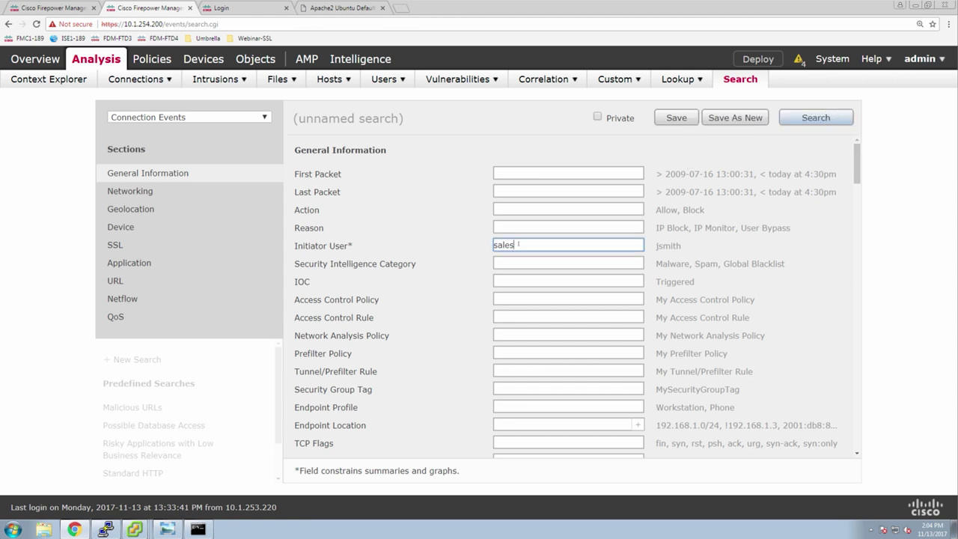
{"action": "type", "text": "1"}
{"action": "left_click", "coordinate": [817, 118]}
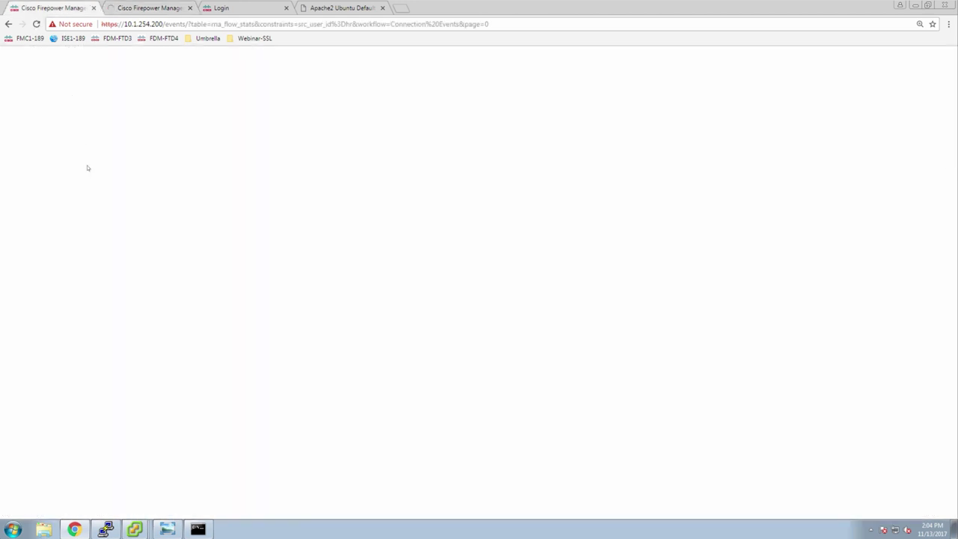
Step: Change the hr search to initiator user hr1 and run it
{"action": "left_click", "coordinate": [172, 160]}
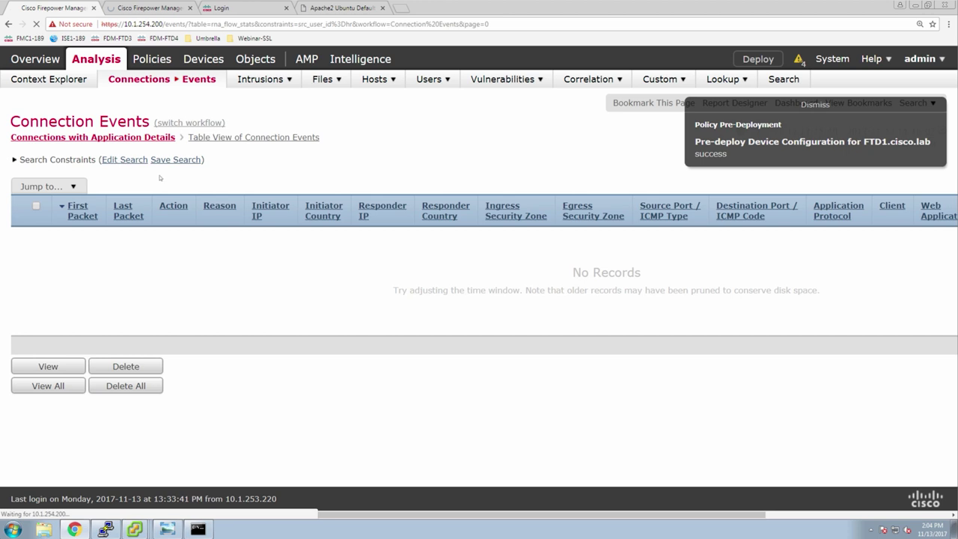
{"action": "left_click", "coordinate": [816, 105]}
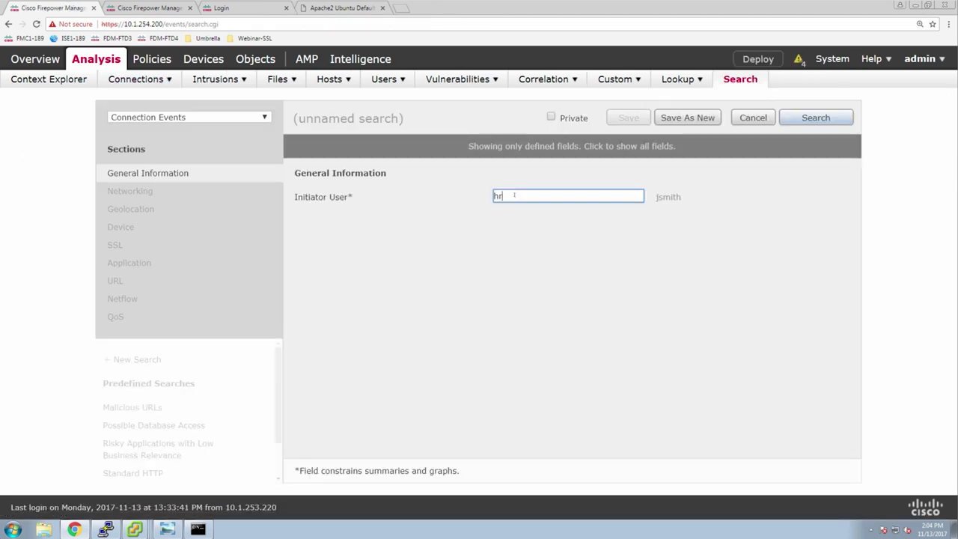
{"action": "type", "text": "1"}
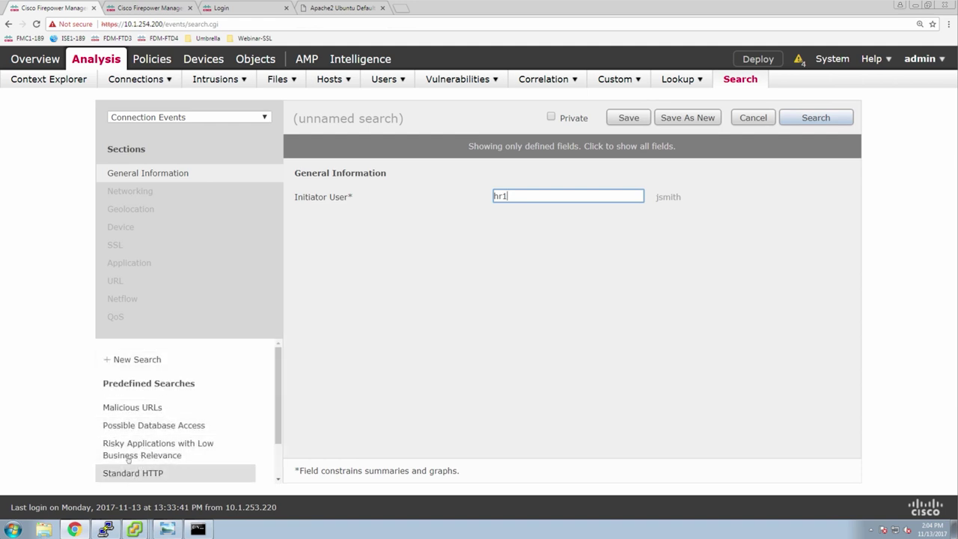
{"action": "left_click", "coordinate": [808, 118]}
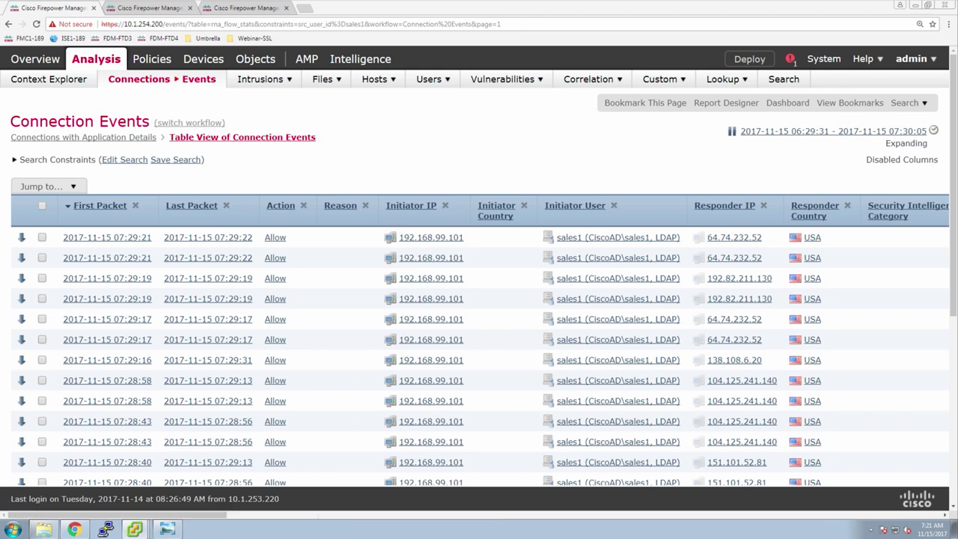
{"action": "left_click", "coordinate": [149, 8]}
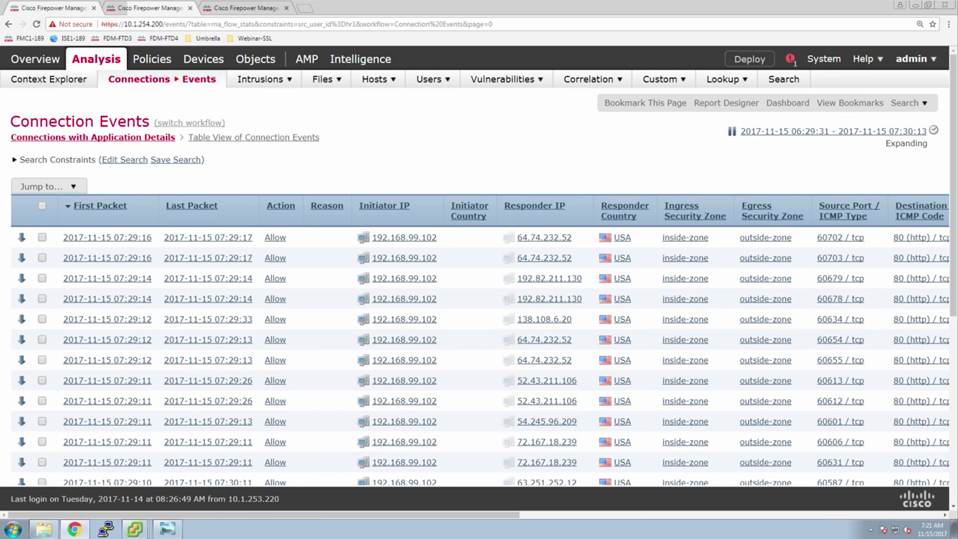
{"action": "key", "text": "ctrl+shift+Tab"}
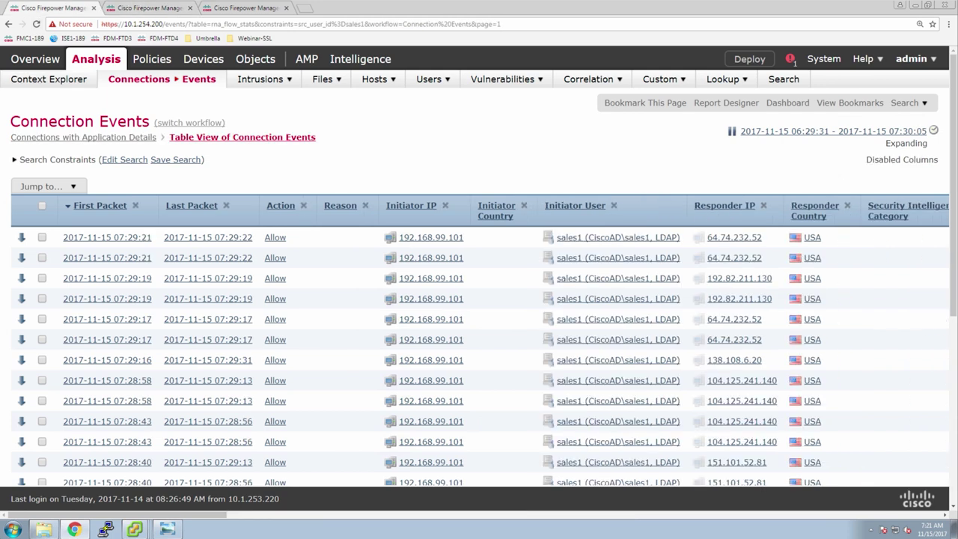
{"action": "mouse_move", "coordinate": [135, 530]}
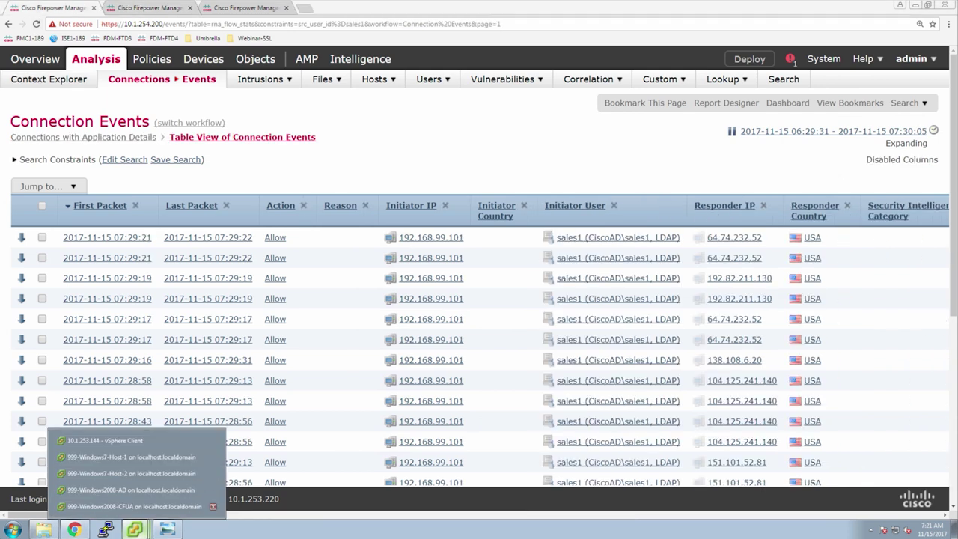
{"action": "mouse_move", "coordinate": [131, 473]}
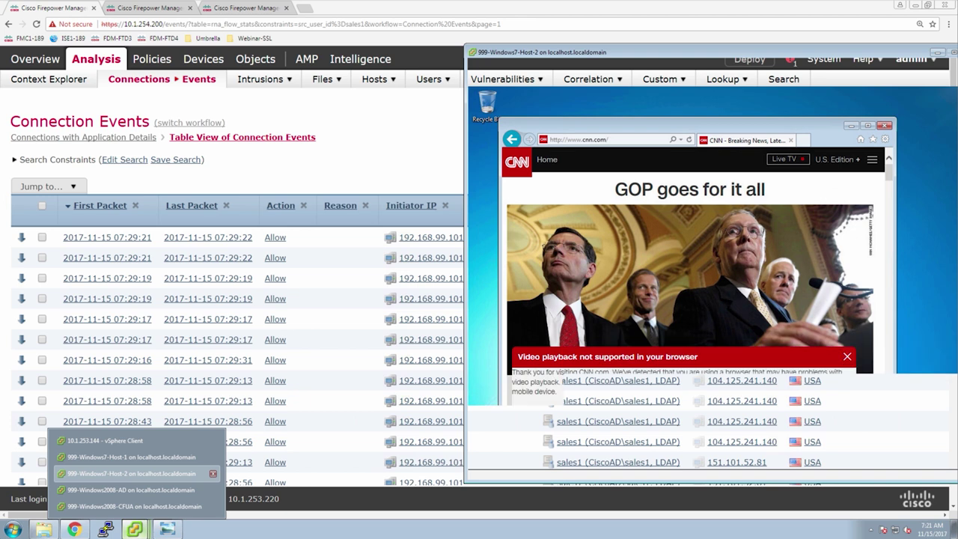
Step: Bring the 999-Windows7-Host-2 and 999-Windows7-Host-1 console windows to the front
{"action": "left_click", "coordinate": [131, 473]}
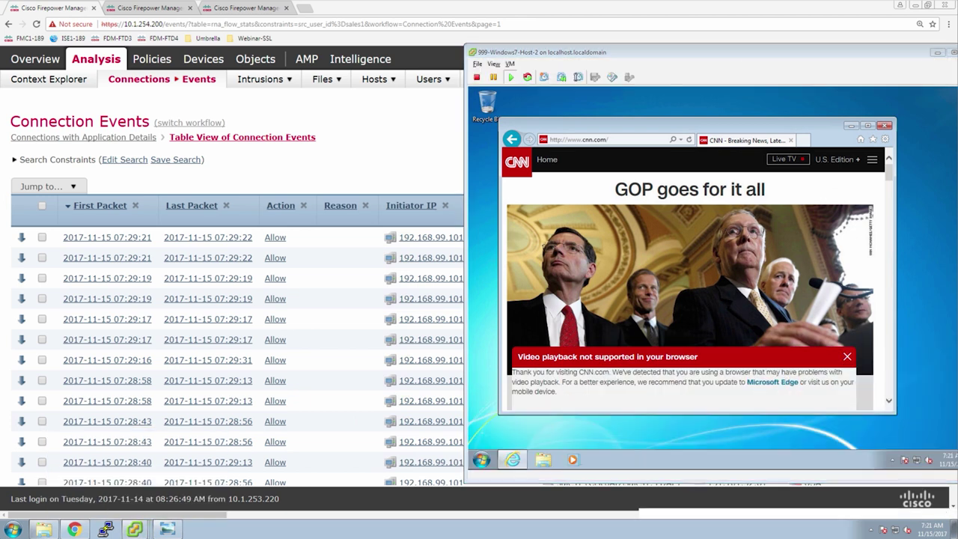
{"action": "mouse_move", "coordinate": [135, 530]}
{"action": "left_click", "coordinate": [131, 456]}
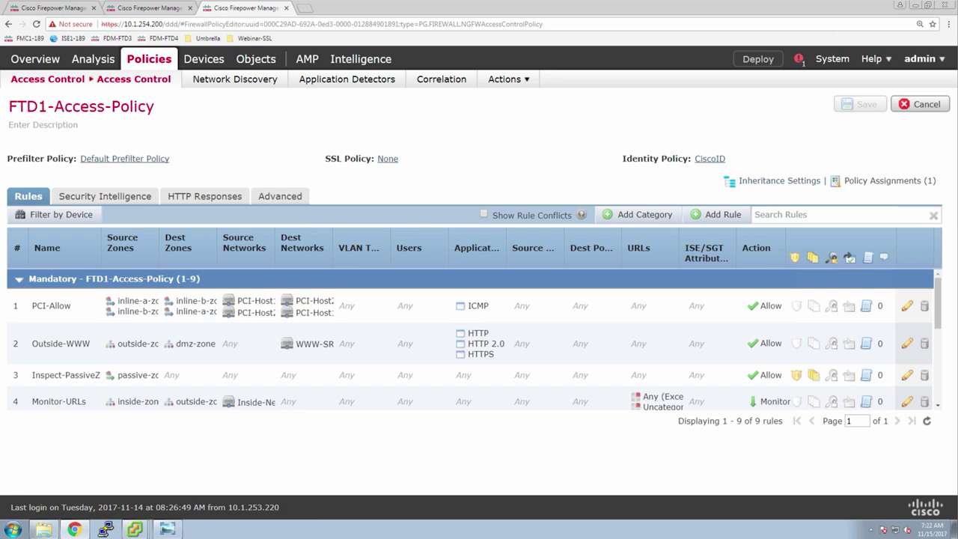
Step: Zoom out the FTD1-Access-Policy rules to view rules 5-8, then return to Connection Events
{"action": "key", "text": "ctrl+minus"}
{"action": "key", "text": "ctrl+minus"}
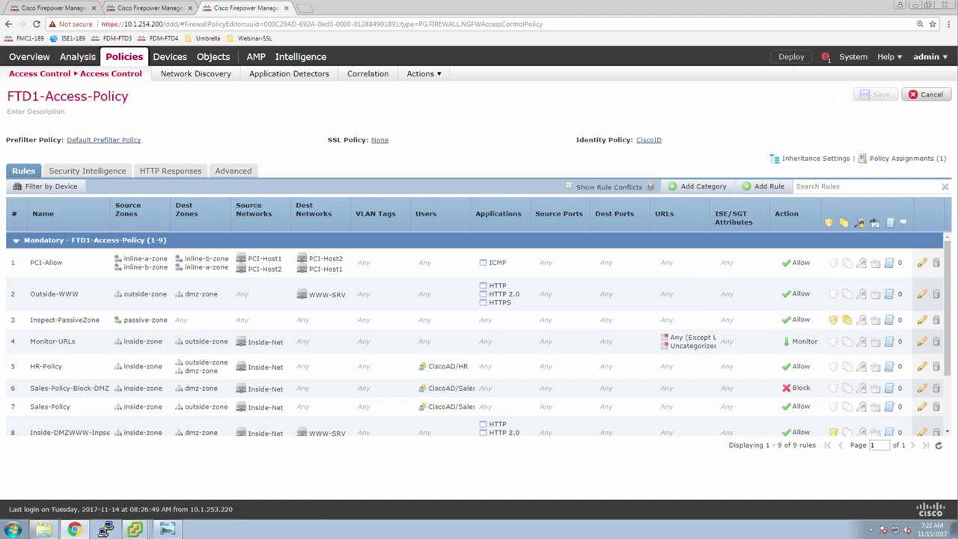
{"action": "key", "text": "ctrl+2"}
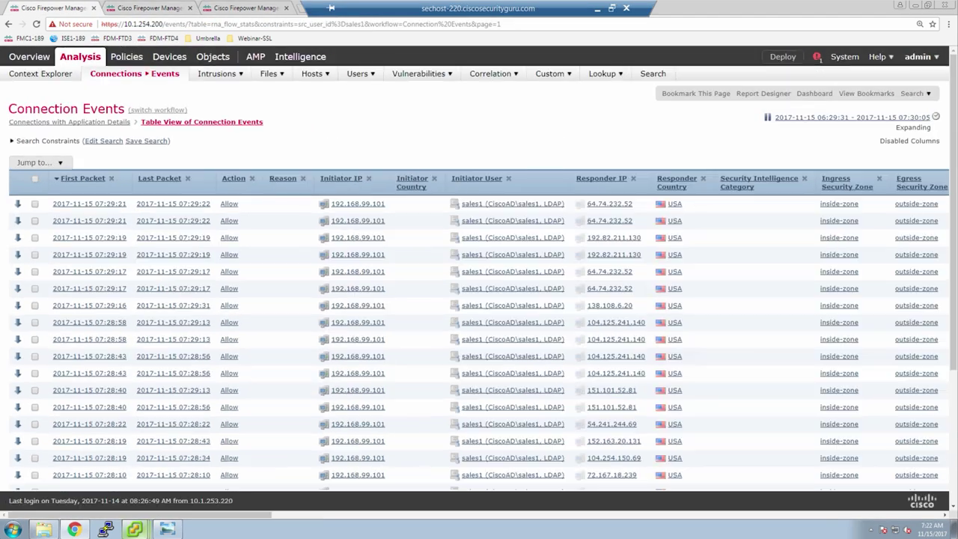
Step: Bring up both Windows 7 host consoles and load cnn.com on Host-1
{"action": "mouse_move", "coordinate": [135, 529]}
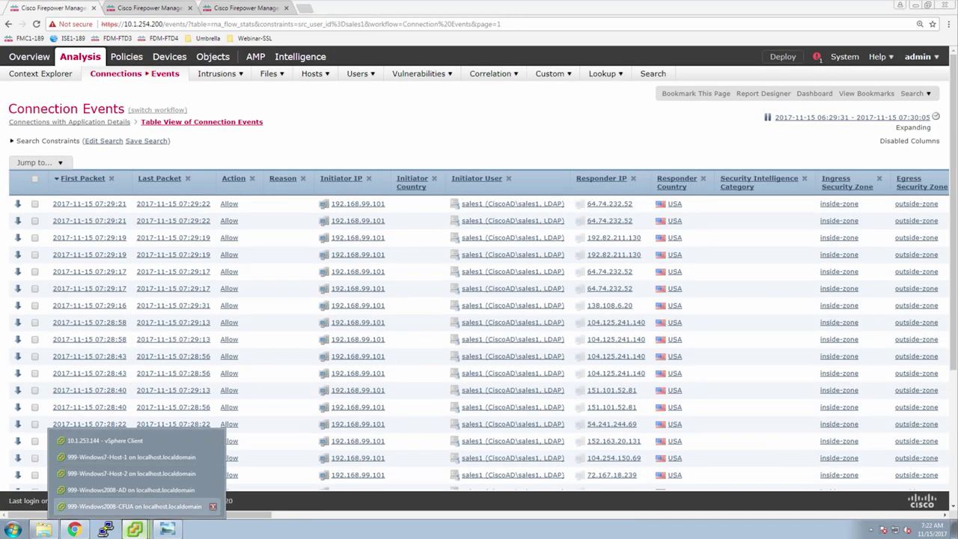
{"action": "left_click", "coordinate": [149, 473]}
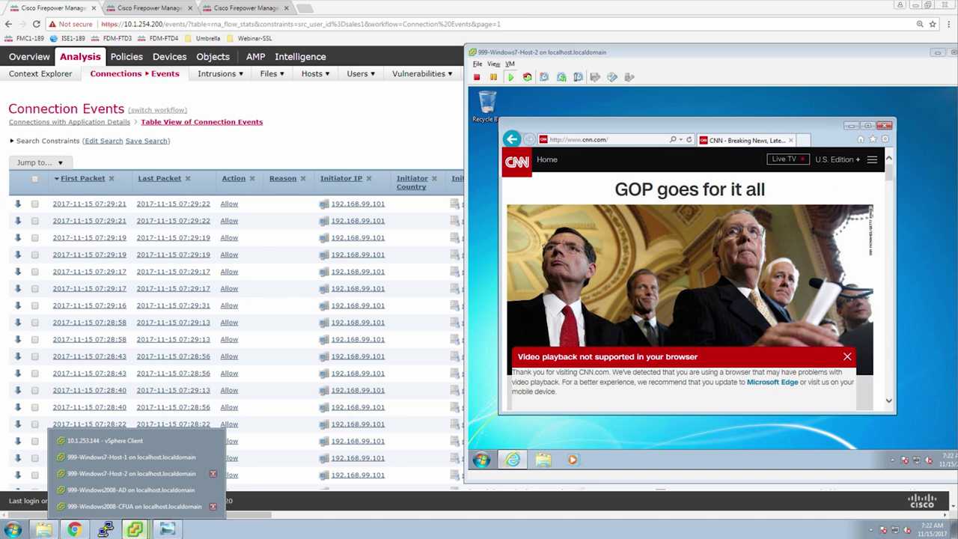
{"action": "left_click", "coordinate": [131, 457]}
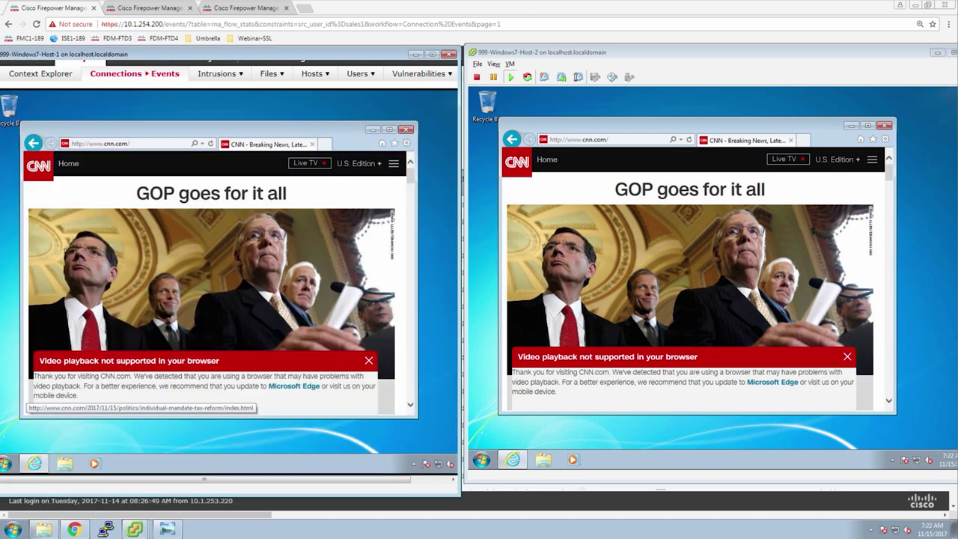
{"action": "left_click", "coordinate": [101, 143]}
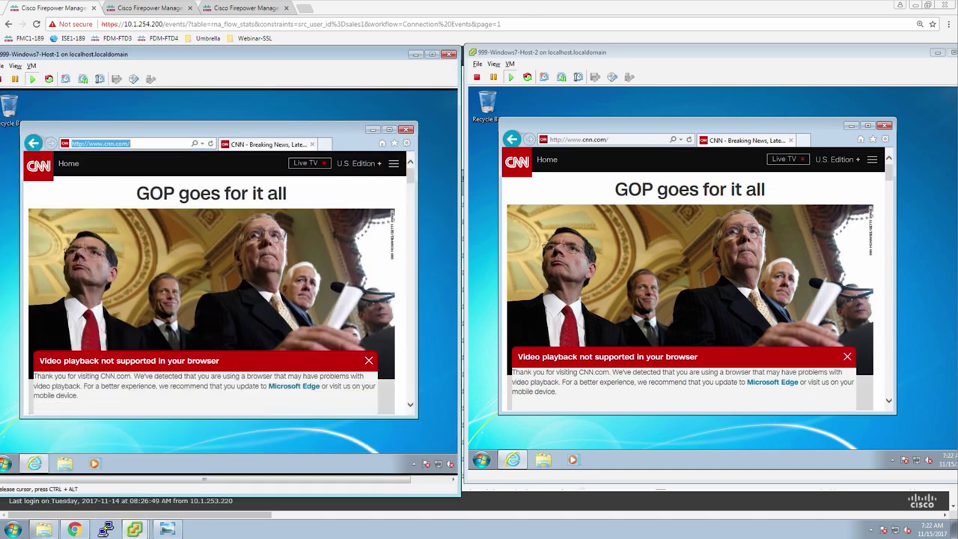
{"action": "type", "text": "cnn.com"}
{"action": "key", "text": "Return"}
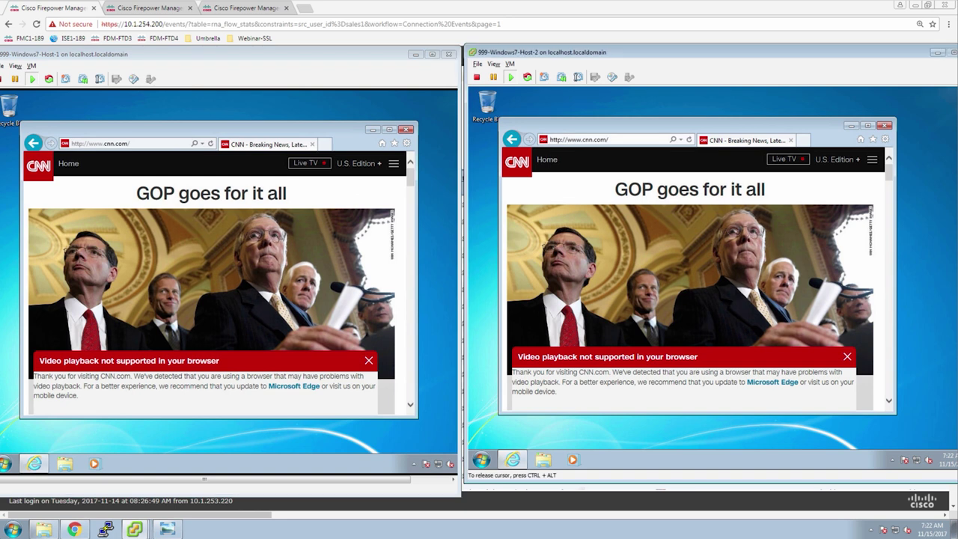
Step: Reload cnn.com on Host-2 and check which user is logged into each host
{"action": "left_click", "coordinate": [579, 140]}
{"action": "key", "text": "Return"}
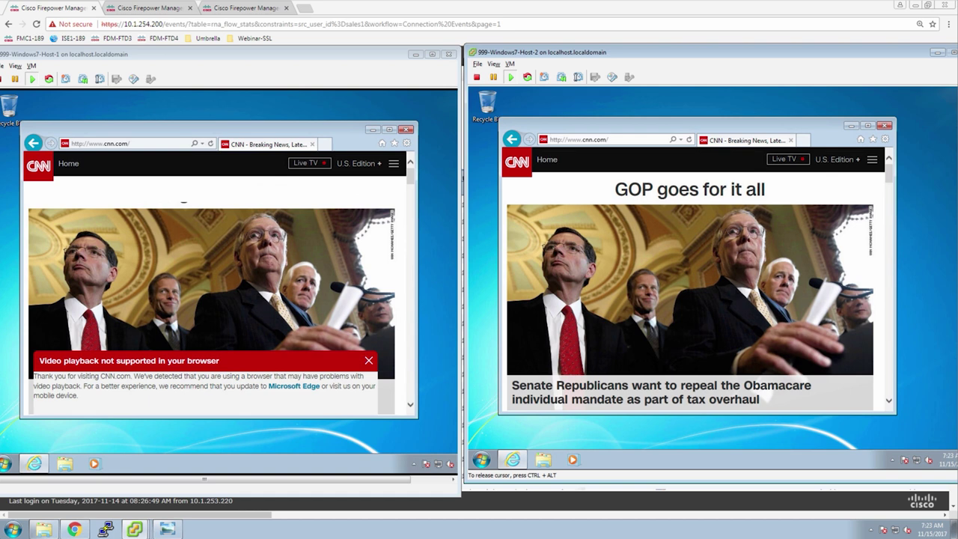
{"action": "left_click_drag", "start_coordinate": [550, 139], "coordinate": [609, 139]}
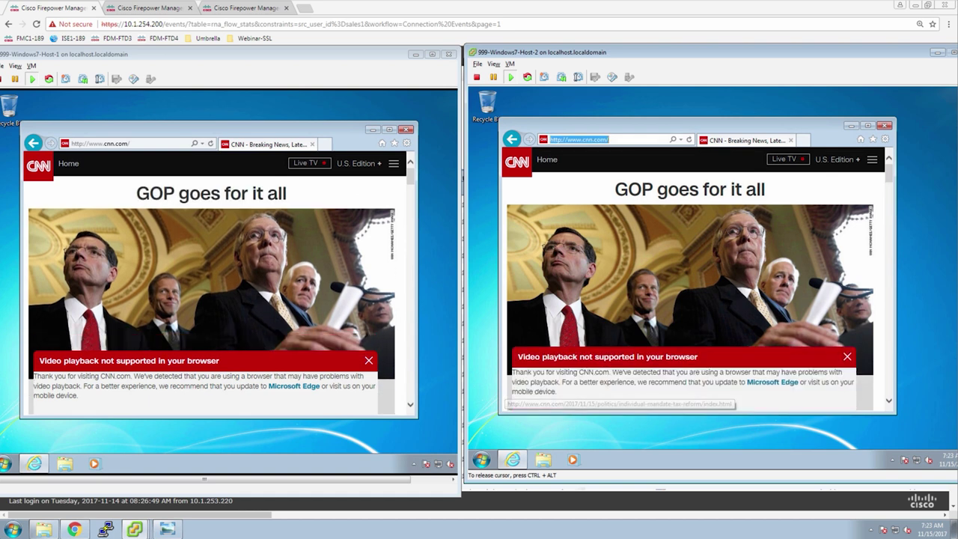
{"action": "left_click", "coordinate": [481, 459]}
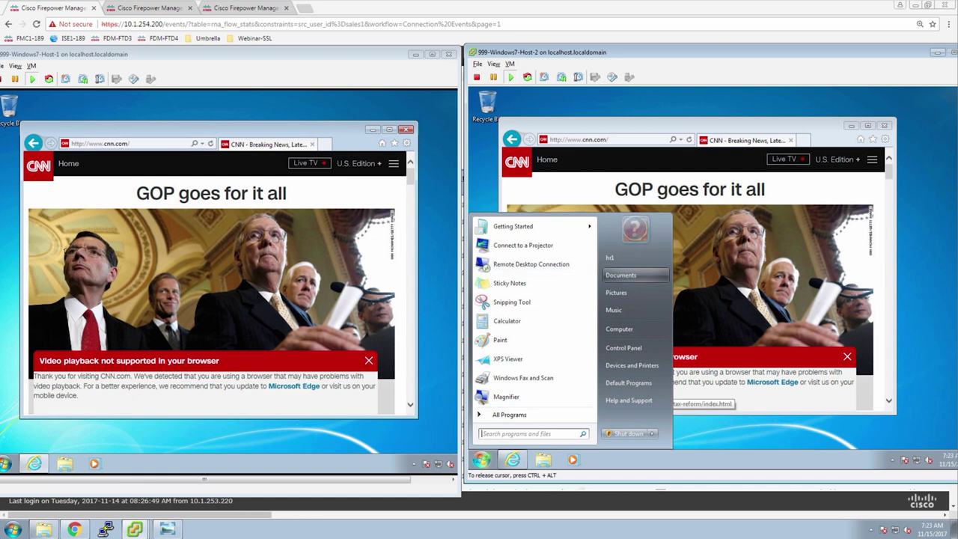
{"action": "left_click", "coordinate": [9, 461]}
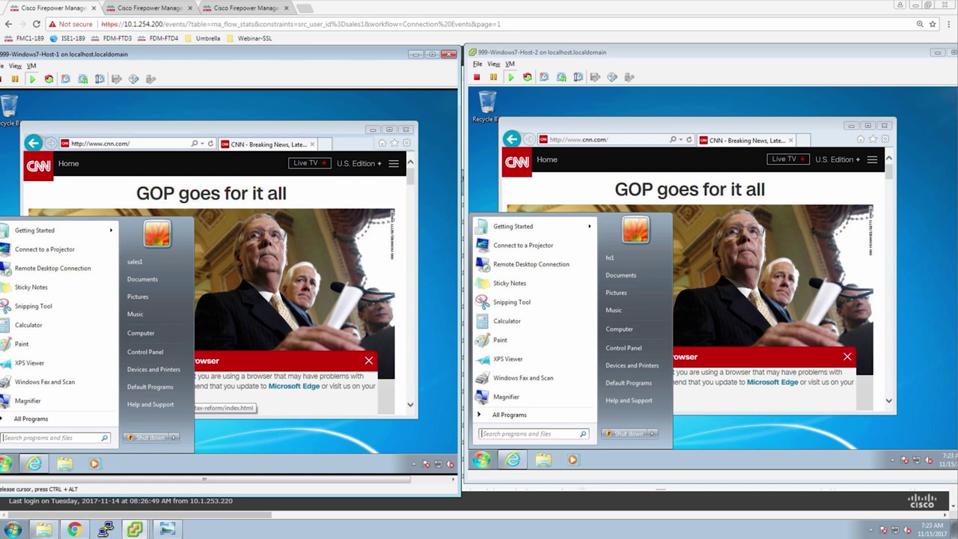
Step: Browse Host-2 to the DMZ server at 192.168.66.100
{"action": "left_click", "coordinate": [101, 143]}
{"action": "left_click", "coordinate": [579, 139]}
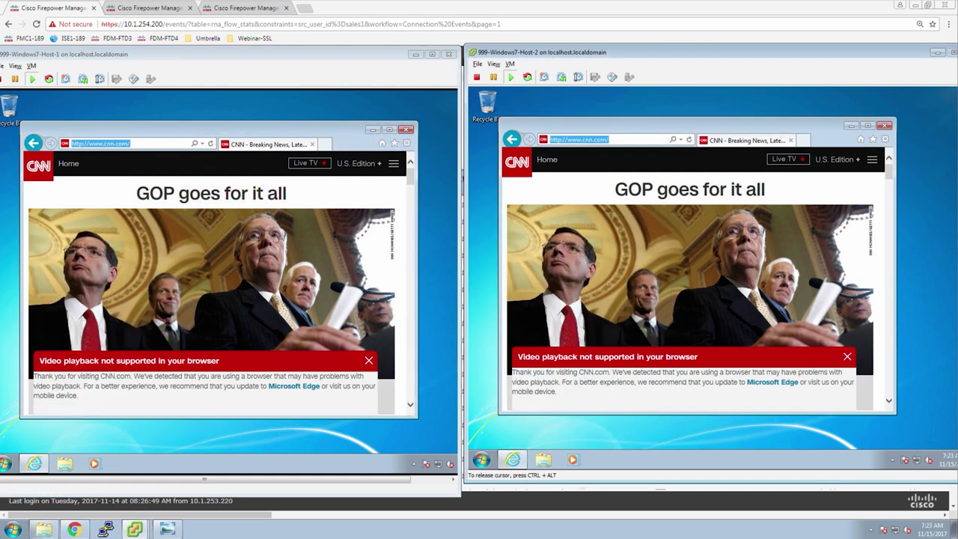
{"action": "type", "text": "192.168.66.100/"}
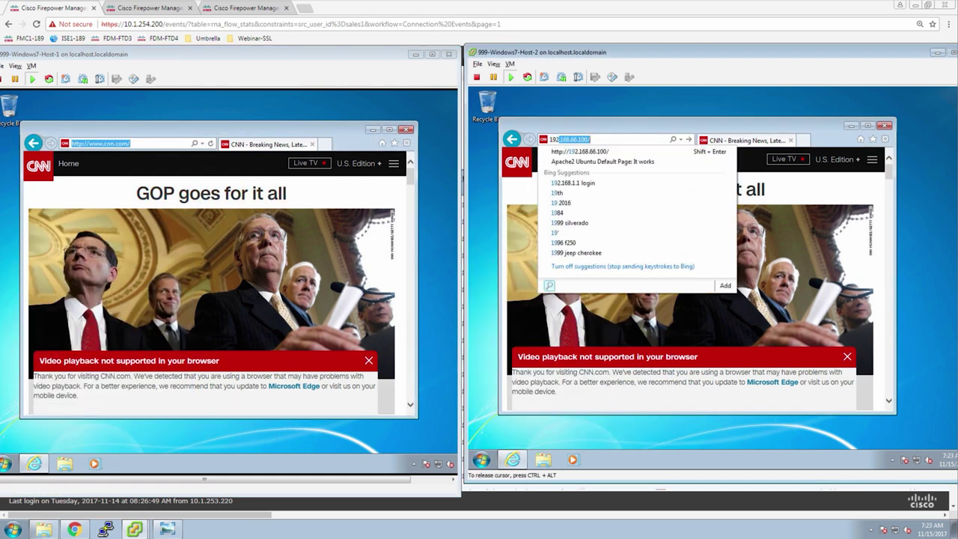
{"action": "key", "text": "Return"}
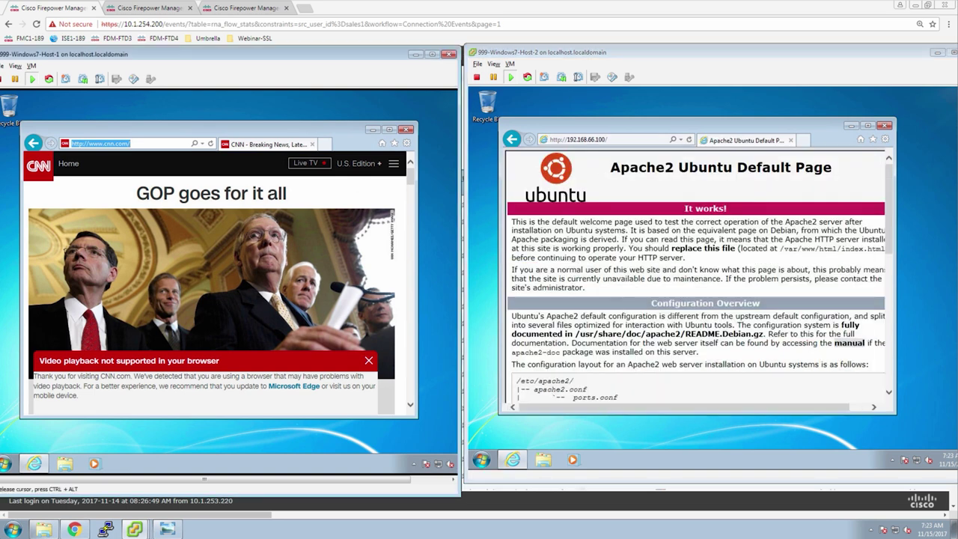
Step: Open 192.168.66.100 on Host-1 from history, reload it, and return to FMC
{"action": "type", "text": "192.168"}
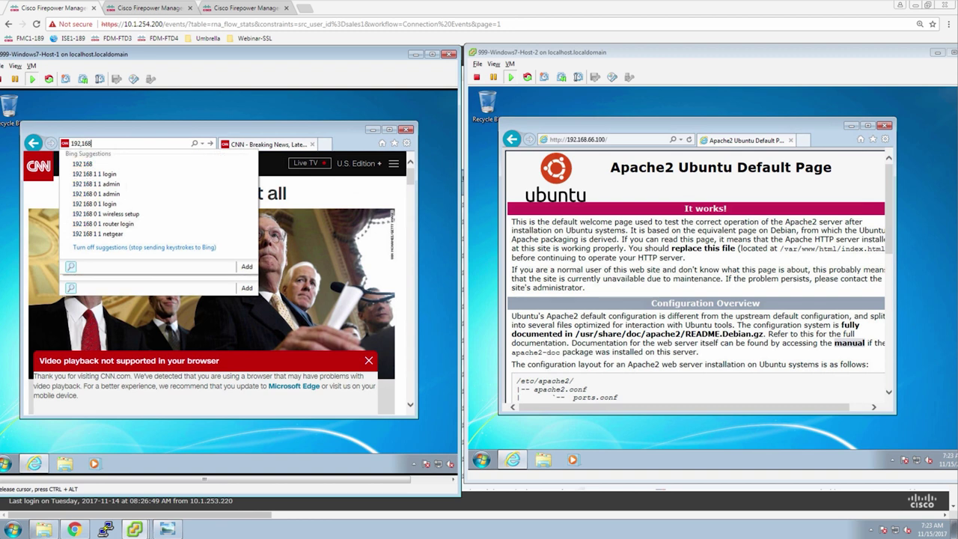
{"action": "key", "text": "BackSpace"}
{"action": "key", "text": "BackSpace"}
{"action": "key", "text": "BackSpace"}
{"action": "key", "text": "BackSpace"}
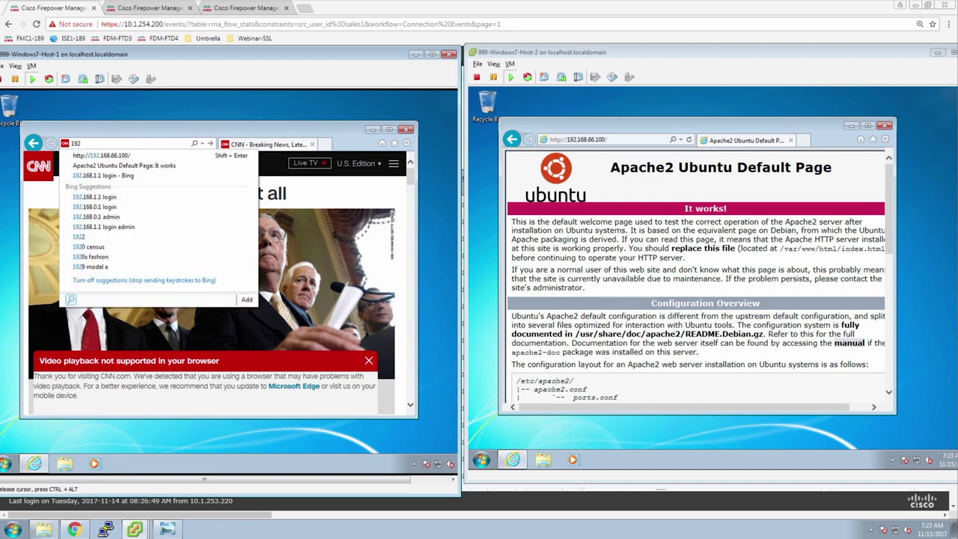
{"action": "key", "text": "Down"}
{"action": "key", "text": "Return"}
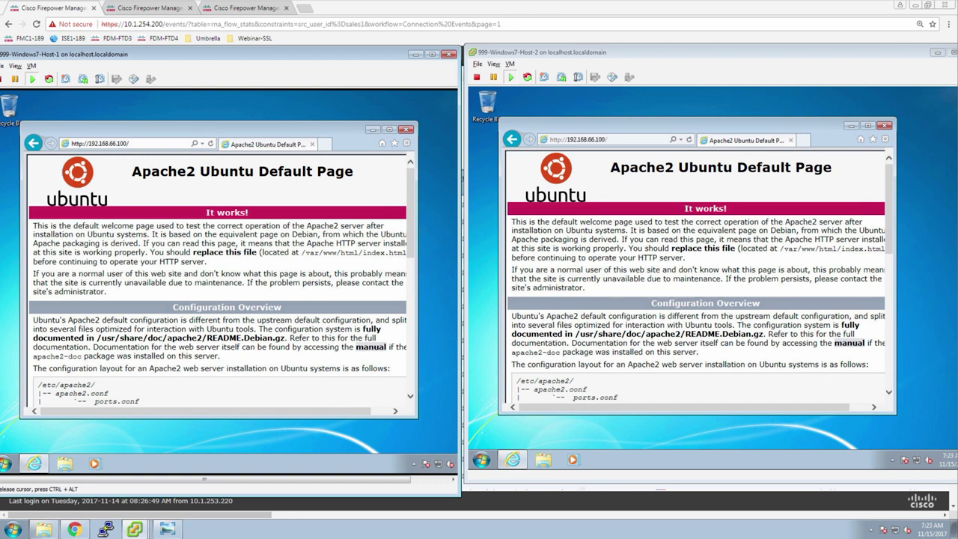
{"action": "key", "text": "F5"}
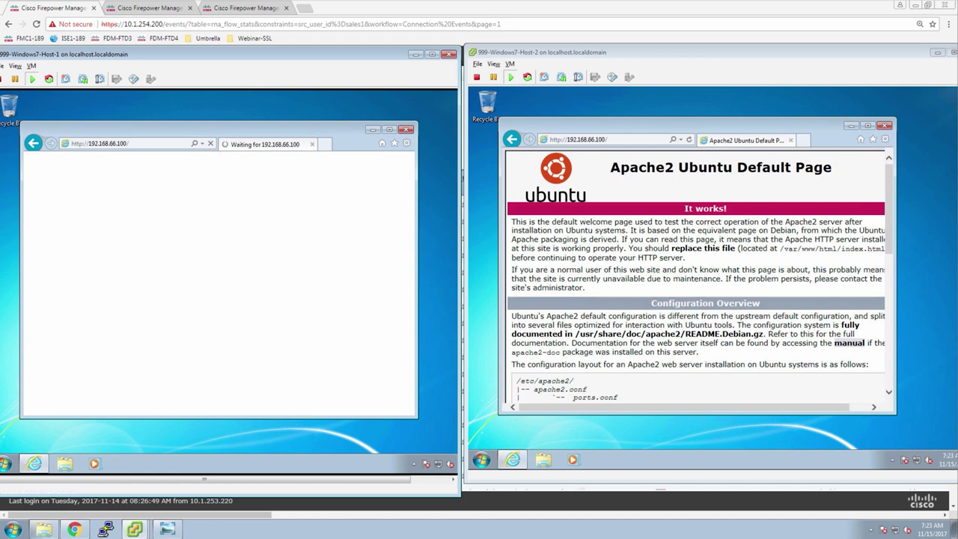
{"action": "key", "text": "alt+Tab"}
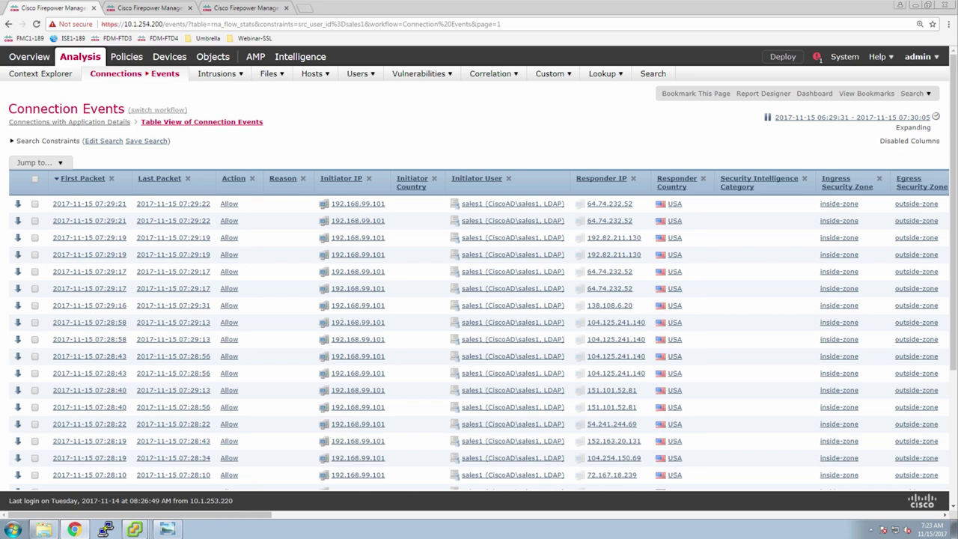
Step: Reload the sales connection events and scroll across to find the Block row to dmz-zone
{"action": "right_click", "coordinate": [398, 135]}
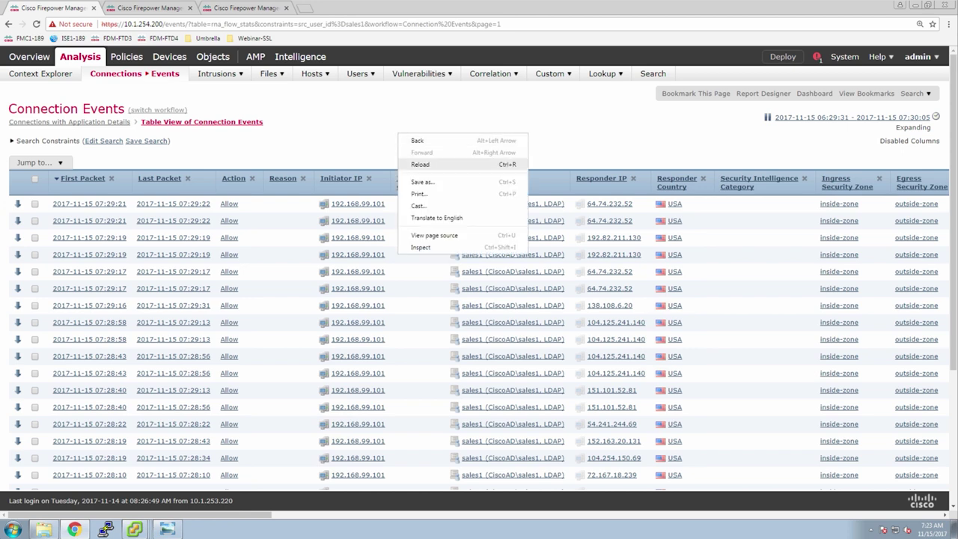
{"action": "left_click", "coordinate": [420, 164]}
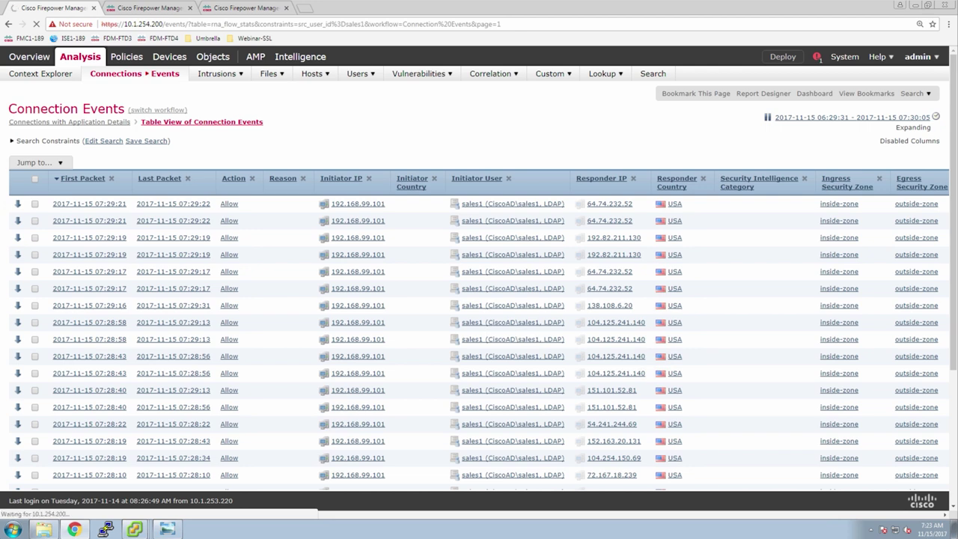
{"action": "key", "text": "ctrl+Tab"}
{"action": "right_click", "coordinate": [383, 126]}
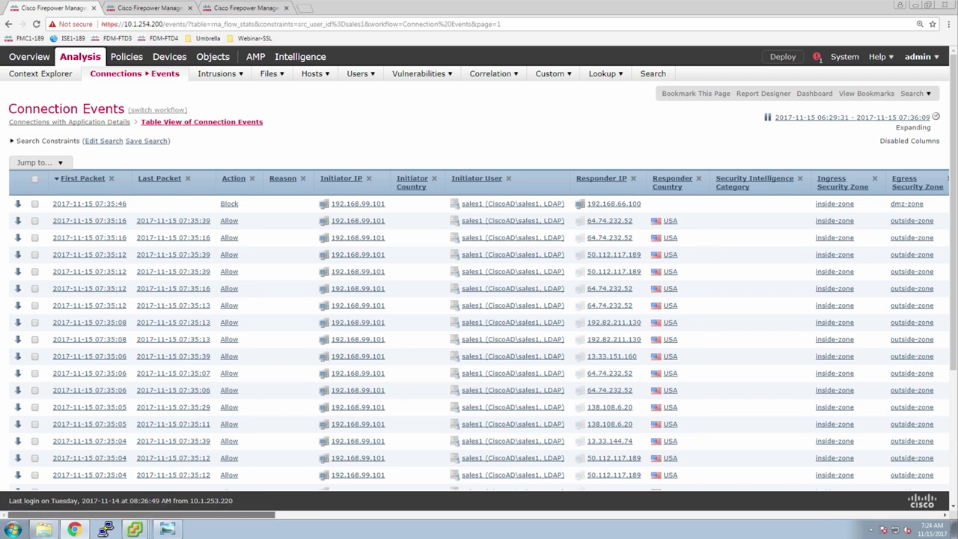
{"action": "scroll", "coordinate": [479, 337], "scroll_direction": "right", "scroll_amount": 1}
{"action": "scroll", "coordinate": [479, 337], "scroll_direction": "right", "scroll_amount": 10}
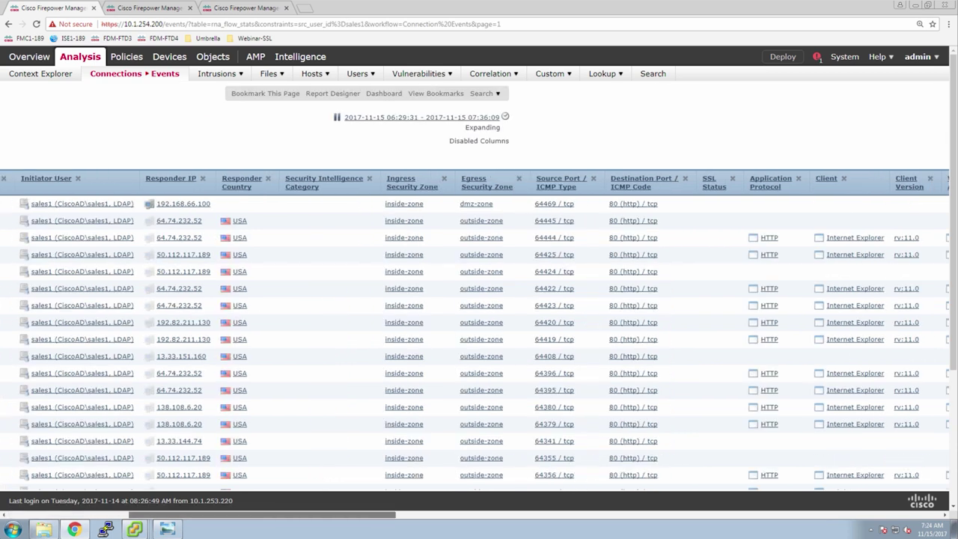
{"action": "scroll", "coordinate": [479, 337], "scroll_direction": "right", "scroll_amount": 5}
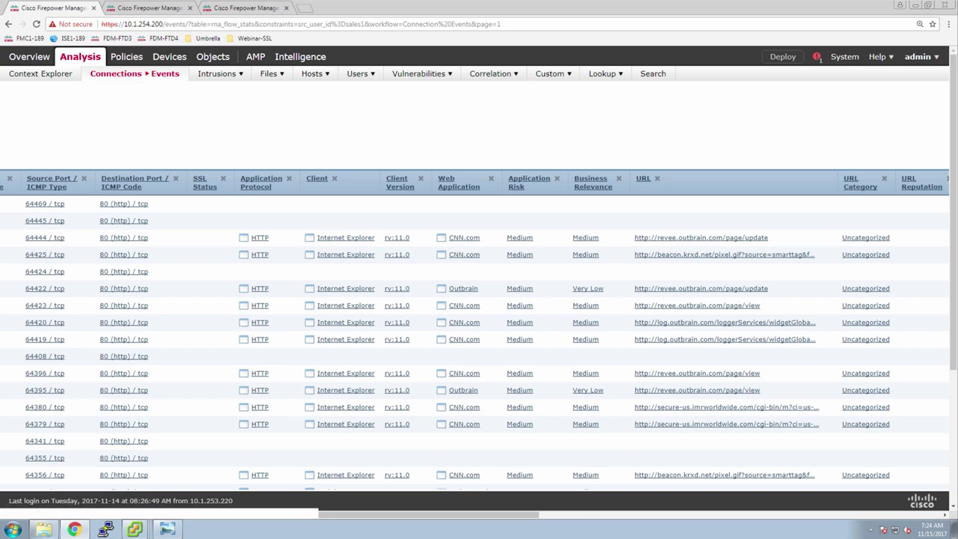
Step: Review hr1's allowed connection events, then bring up the lab network topology diagram
{"action": "scroll", "coordinate": [479, 337], "scroll_direction": "left", "scroll_amount": 5}
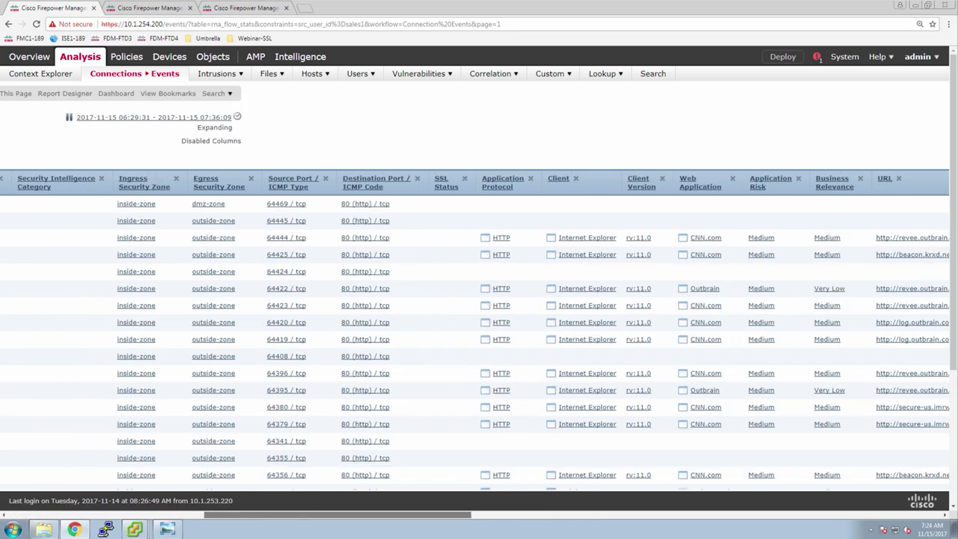
{"action": "scroll", "coordinate": [479, 337], "scroll_direction": "left", "scroll_amount": 8}
{"action": "left_click", "coordinate": [148, 7]}
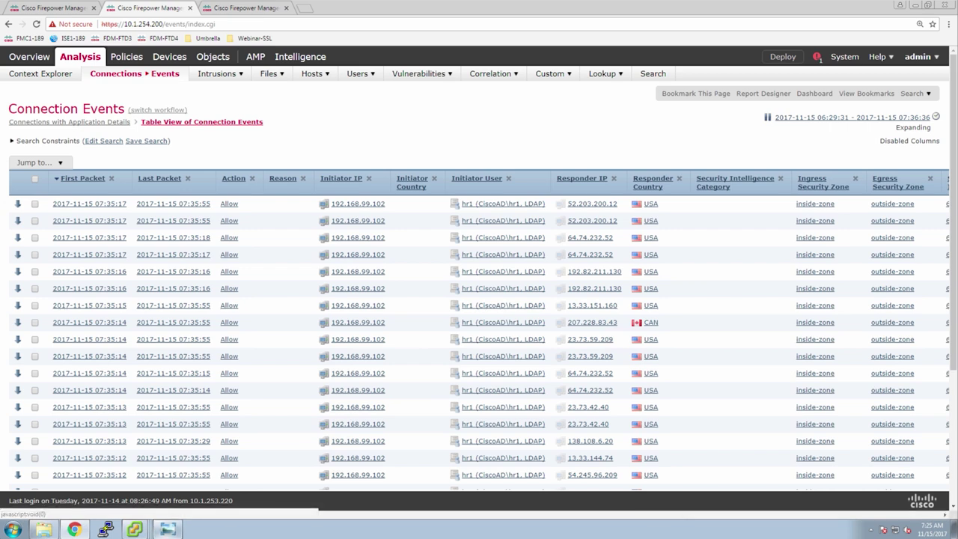
{"action": "key", "text": "alt+Tab"}
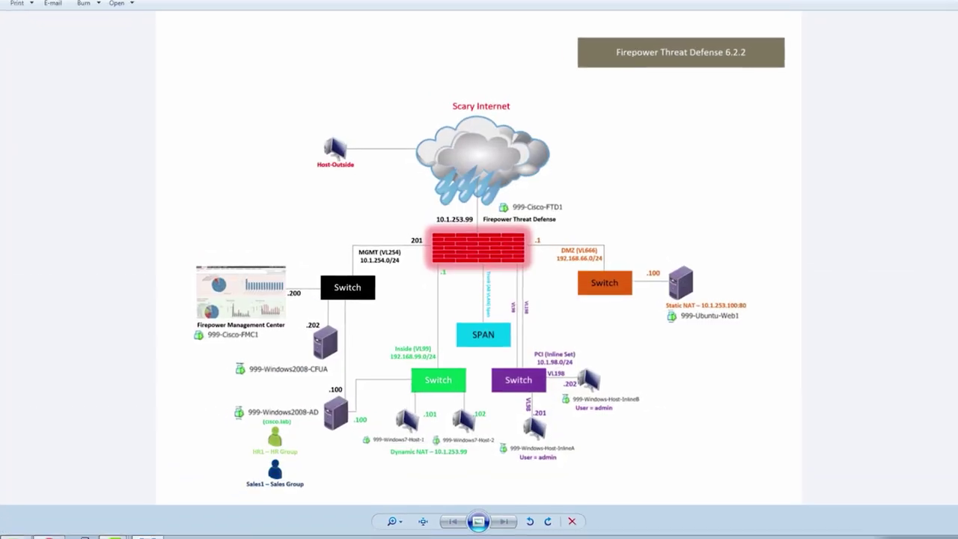